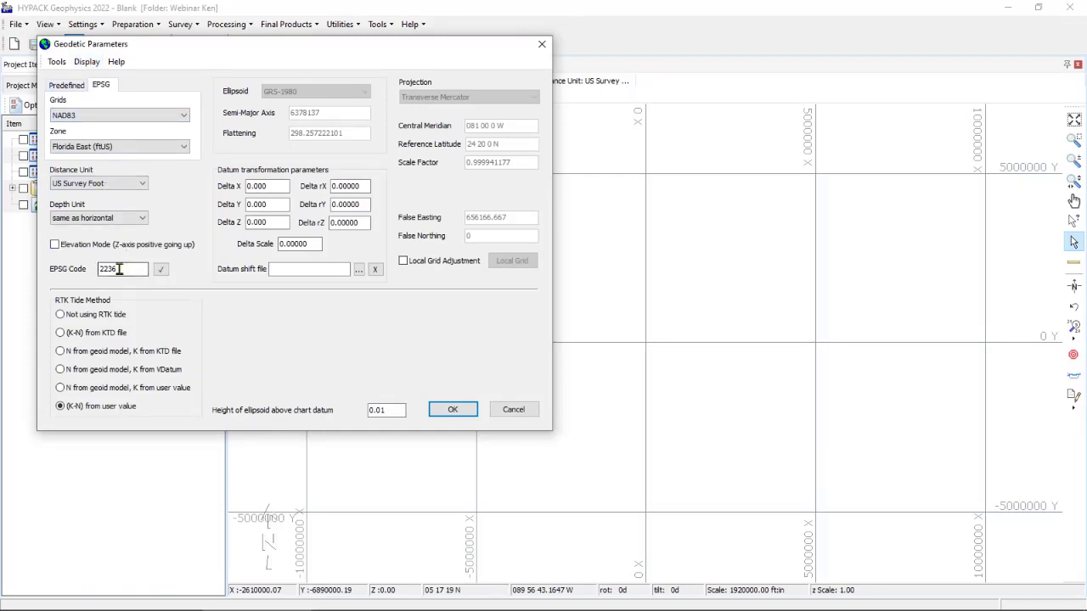
Use the predefined State Plane NAD-83 grid with zone FL-0901 FLORIDA EAST and accept the geodetic parameters.
{"action": "left_click", "coordinate": [107, 146]}
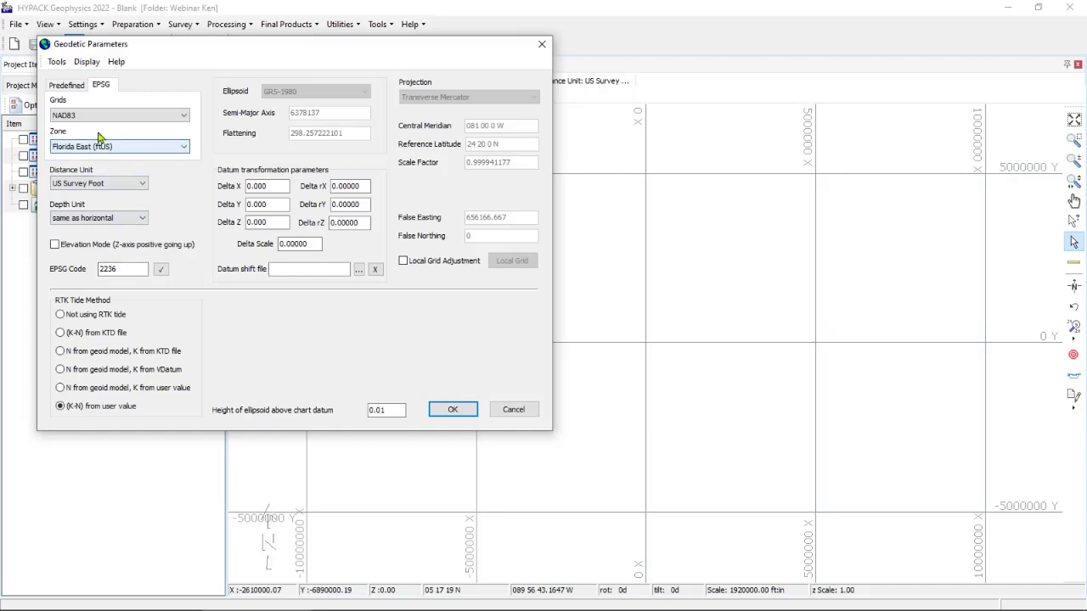
{"action": "left_click", "coordinate": [71, 88]}
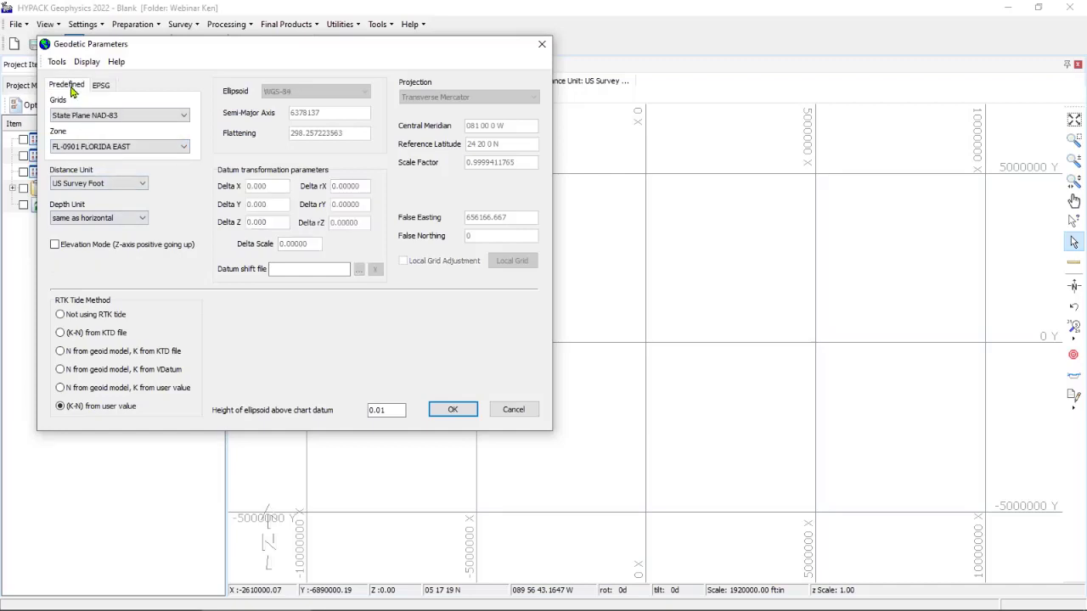
{"action": "left_click", "coordinate": [103, 117]}
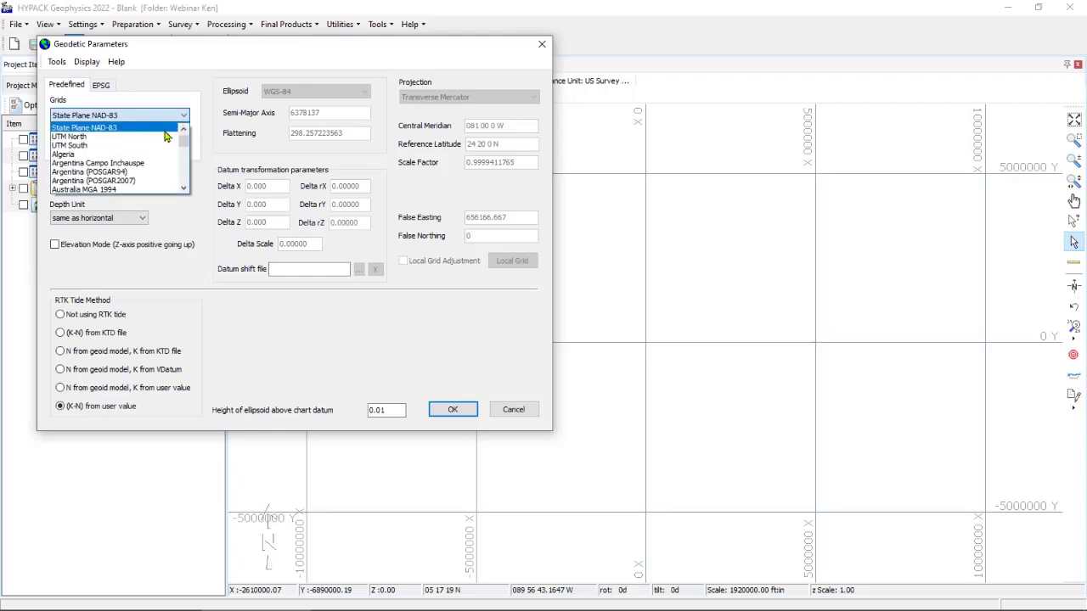
{"action": "mouse_move", "coordinate": [181, 140]}
{"action": "left_mouse_down"}
{"action": "mouse_move", "coordinate": [180, 175]}
{"action": "mouse_move", "coordinate": [182, 127]}
{"action": "left_mouse_up"}
{"action": "left_click", "coordinate": [184, 116]}
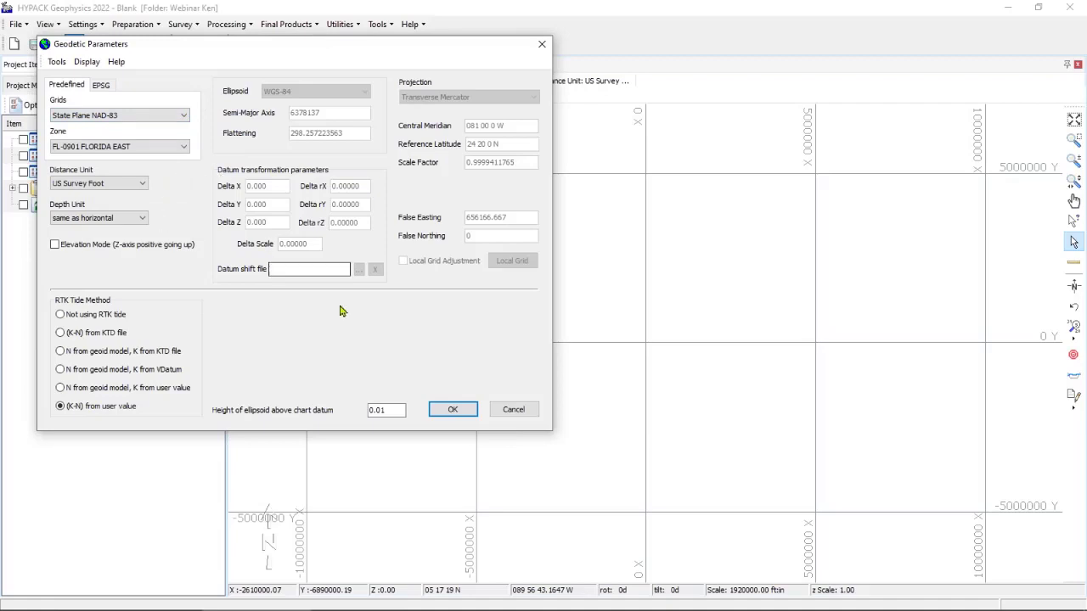
{"action": "left_click", "coordinate": [451, 409]}
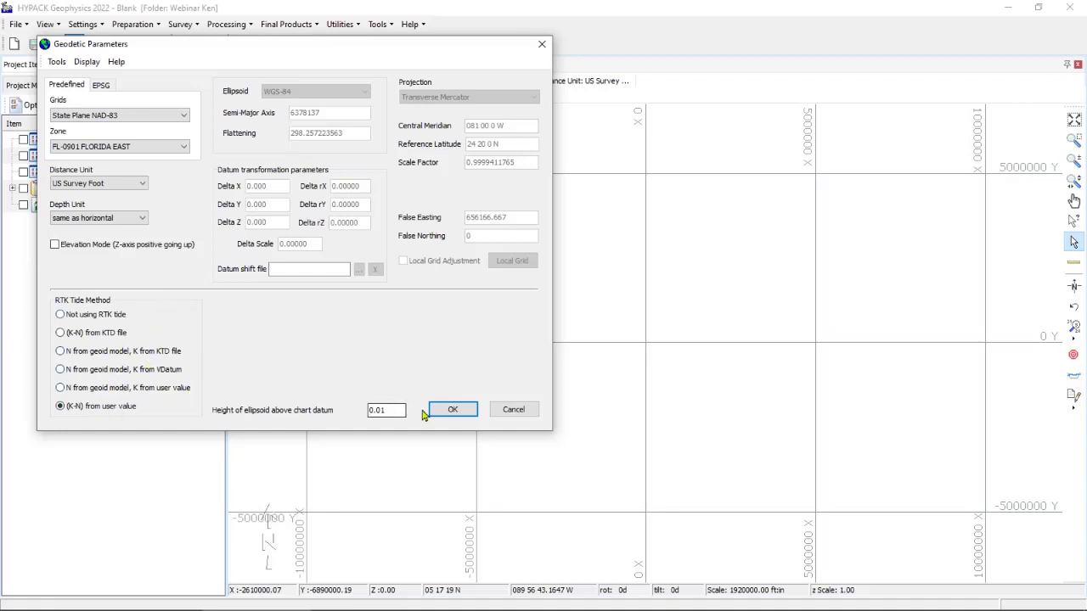
{"action": "left_click", "coordinate": [452, 412]}
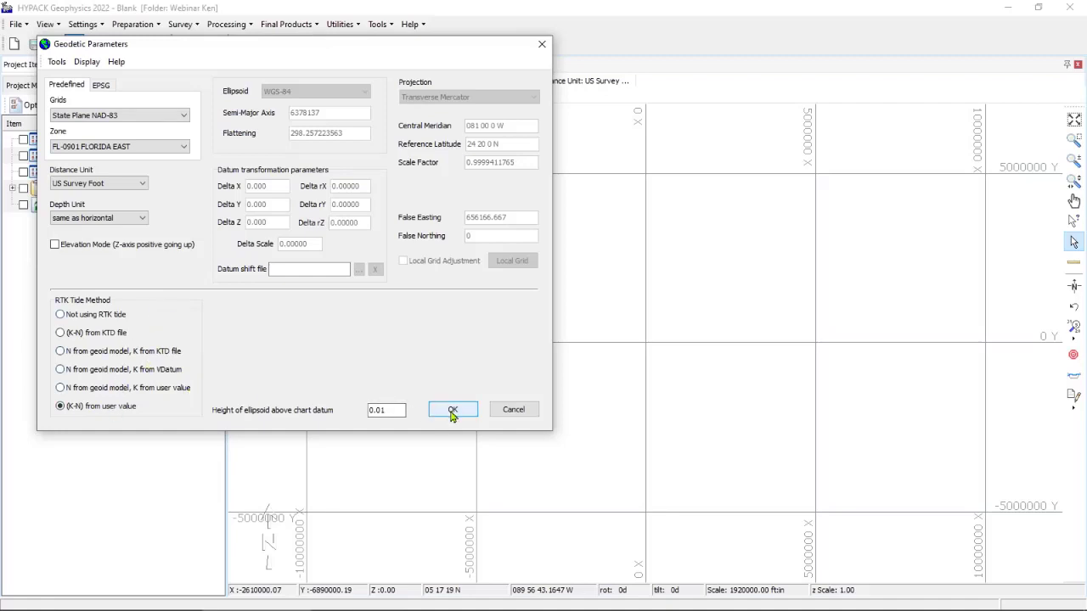
{"action": "left_click", "coordinate": [452, 412]}
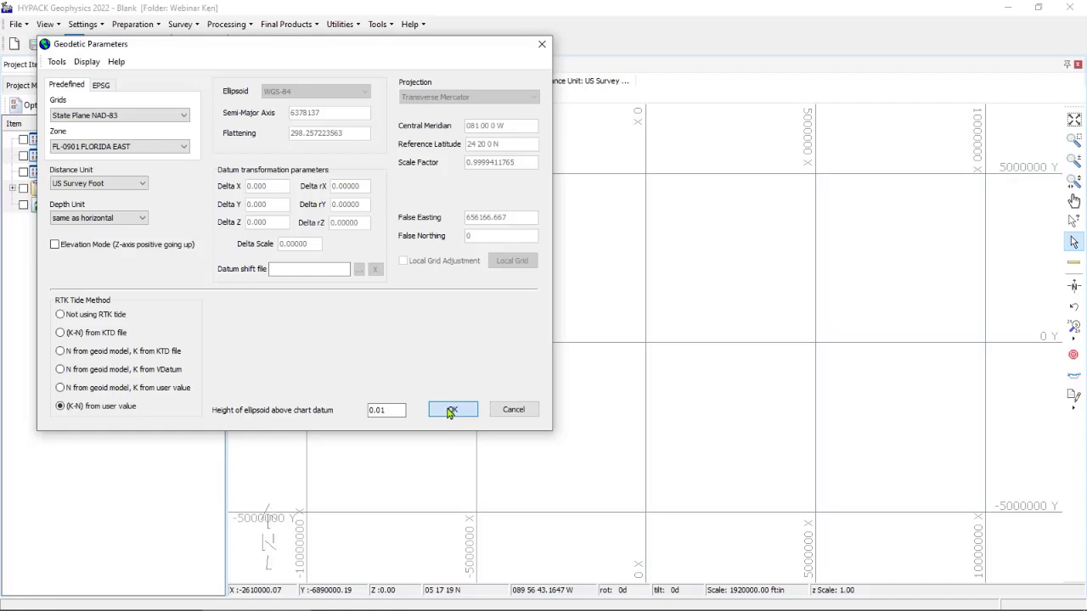
{"action": "left_click", "coordinate": [450, 411]}
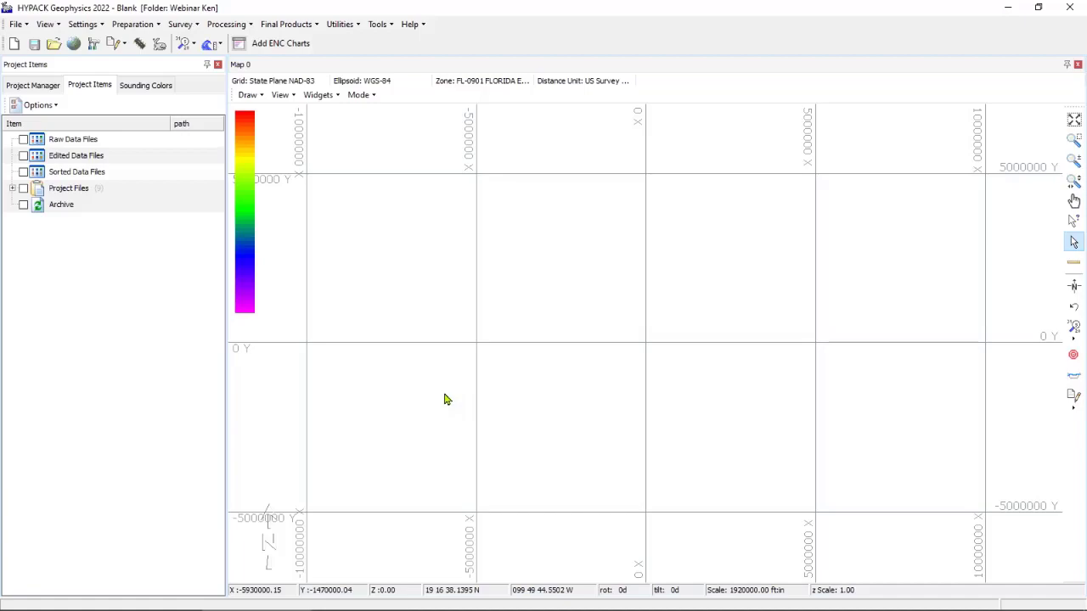
{"action": "key", "text": "alt+Tab"}
{"action": "left_click", "coordinate": [458, 387]}
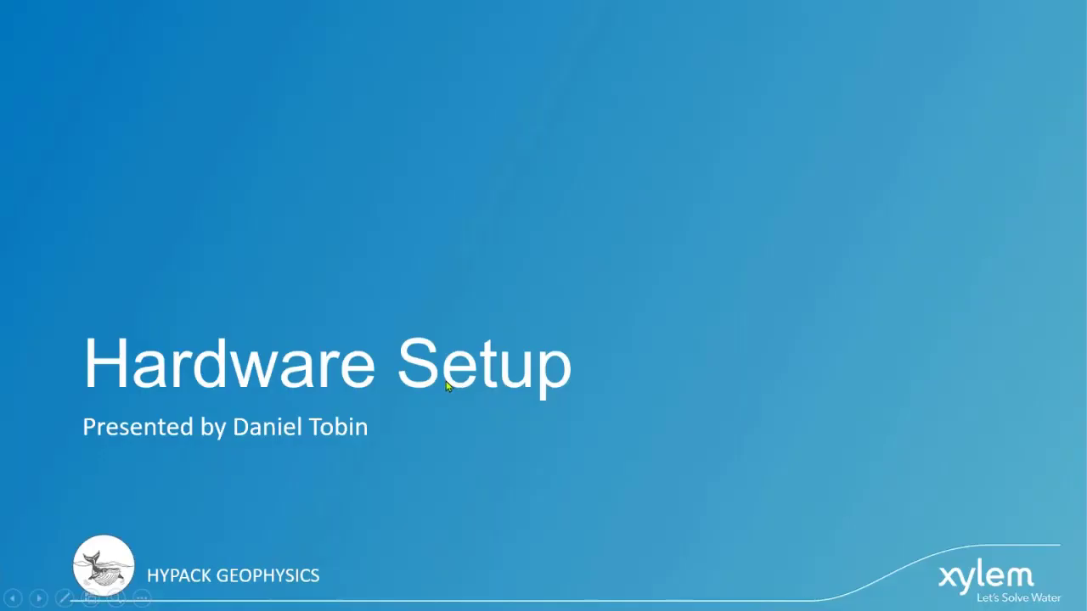
{"action": "key", "text": "Right"}
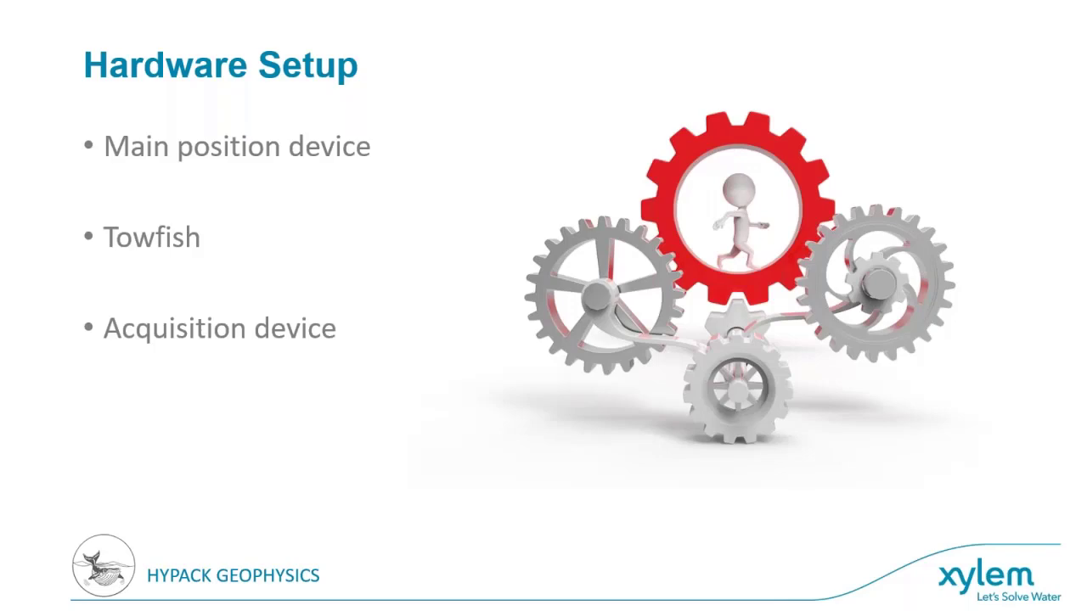
{"action": "key", "text": "alt+Tab"}
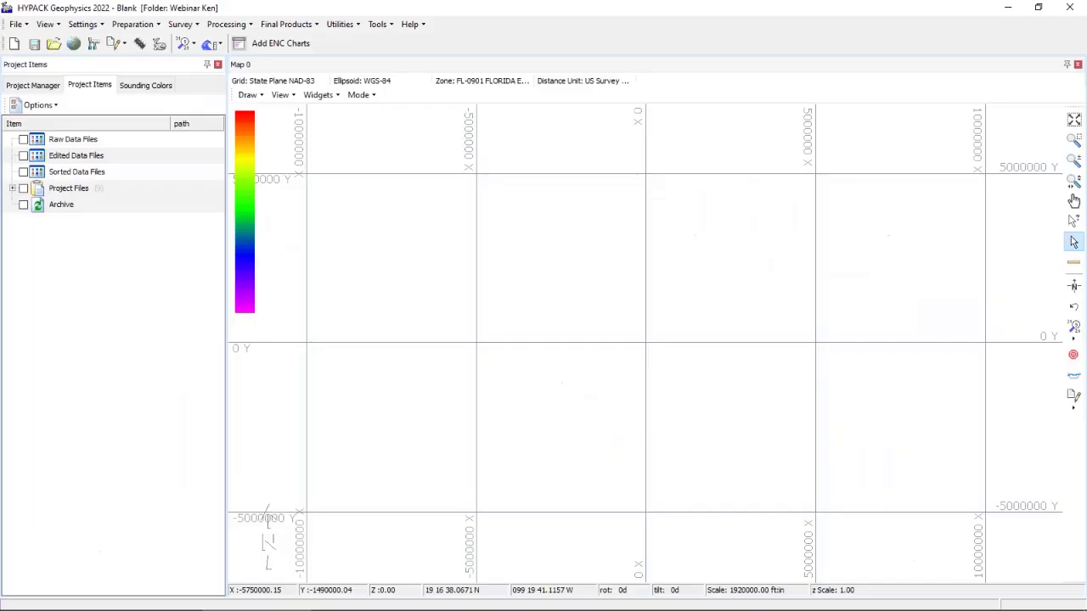
Start a new hardware configuration and remove the EdgeTech 4200 System from the boat's sidescan devices.
{"action": "left_click", "coordinate": [143, 49]}
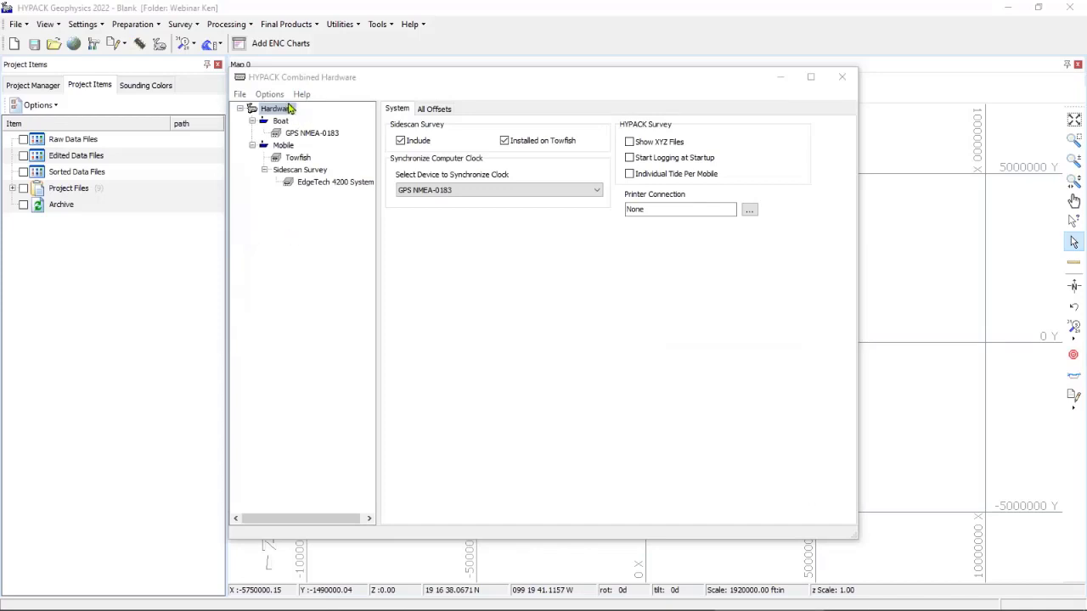
{"action": "left_click", "coordinate": [239, 94]}
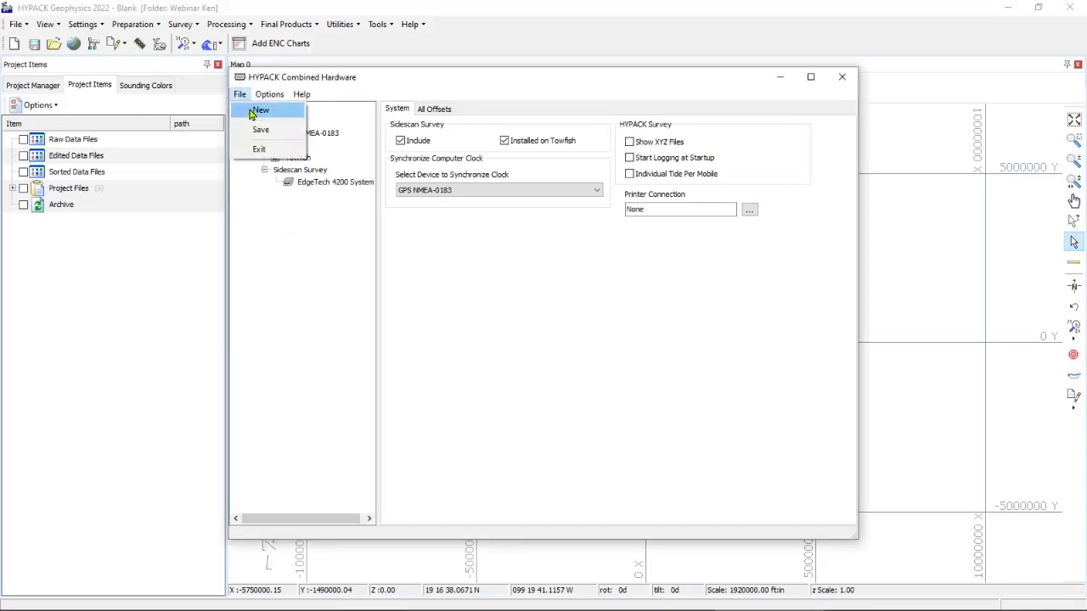
{"action": "left_click", "coordinate": [250, 109]}
{"action": "left_click", "coordinate": [313, 146]}
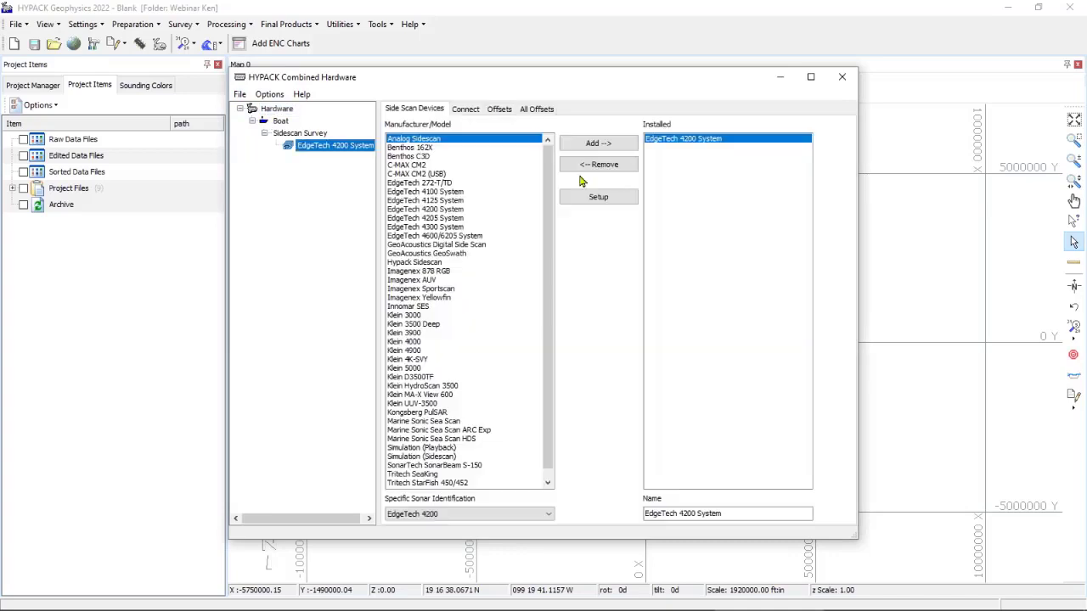
{"action": "left_click", "coordinate": [613, 164]}
Exclude the sidescan survey from the hardware system settings.
{"action": "left_click", "coordinate": [281, 110]}
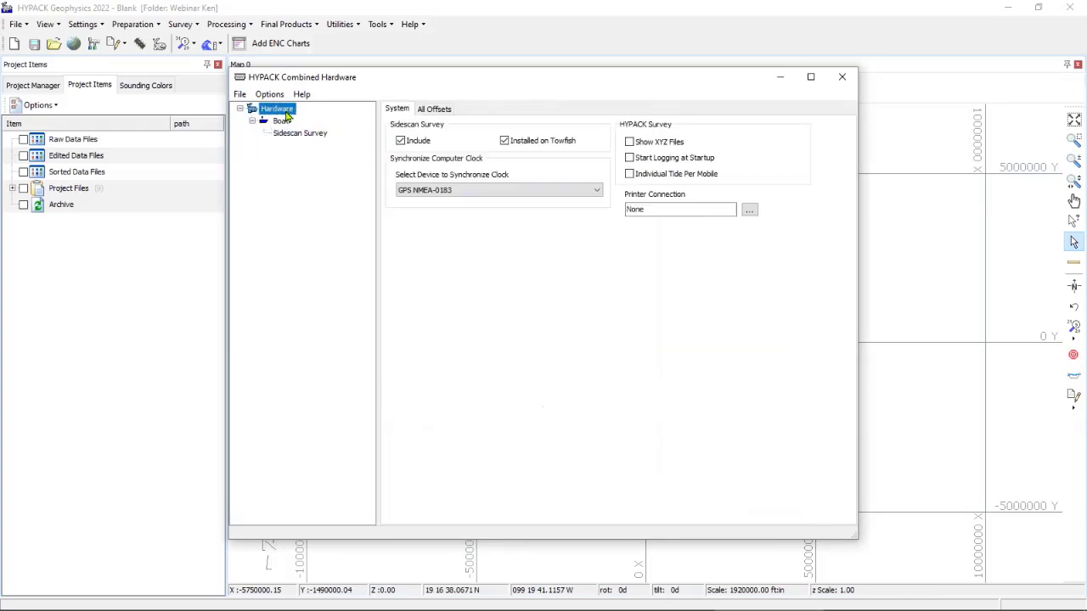
{"action": "left_click", "coordinate": [428, 141]}
{"action": "left_click", "coordinate": [416, 143]}
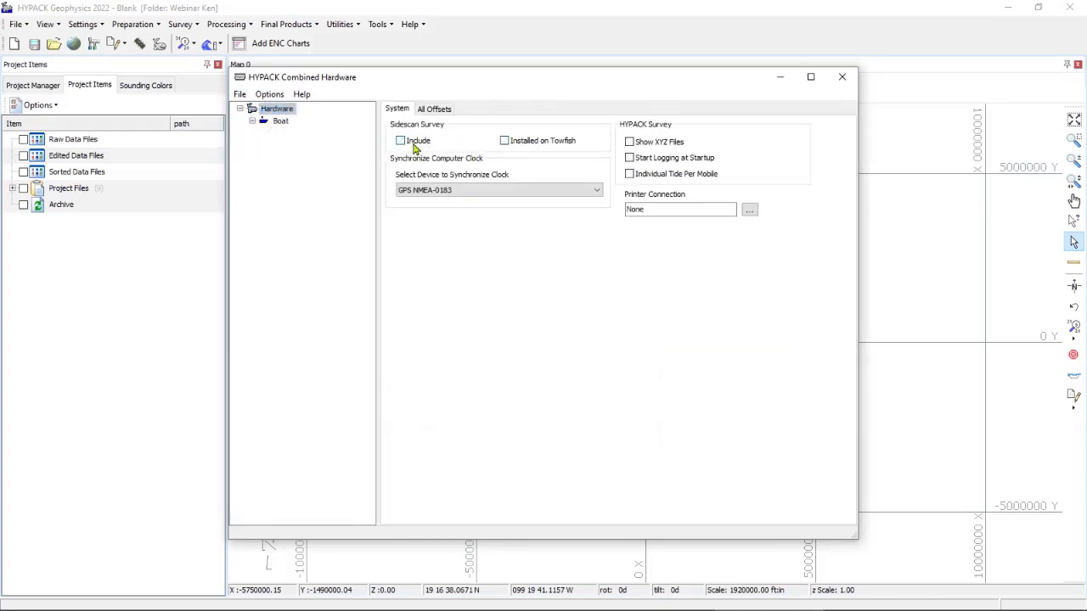
{"action": "left_click", "coordinate": [283, 111]}
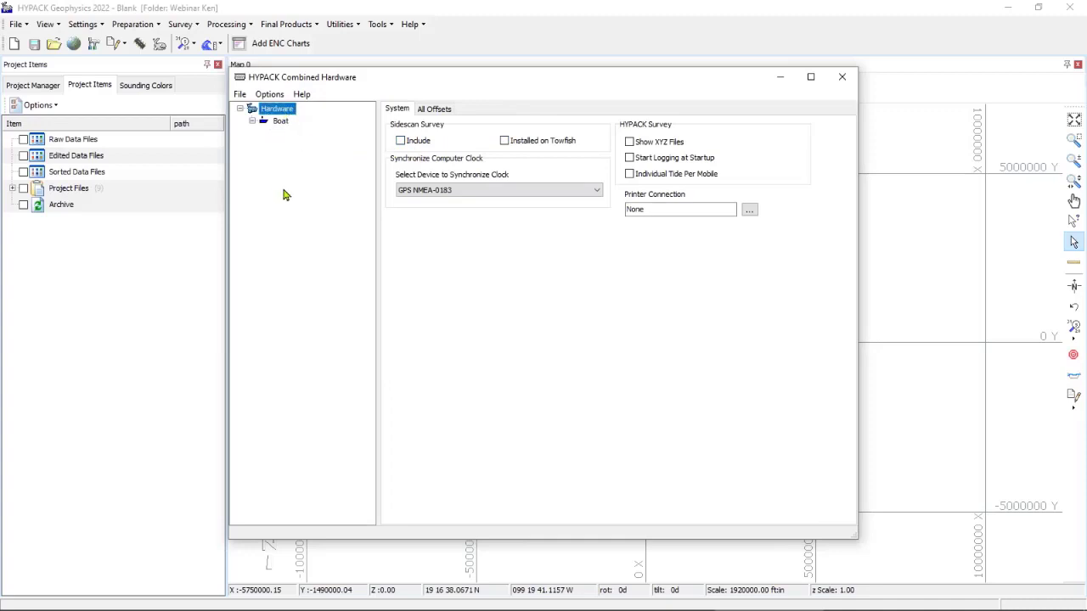
Filter the boat's available survey devices to Position and install the GPS NMEA-0183 driver.
{"action": "left_click", "coordinate": [281, 121]}
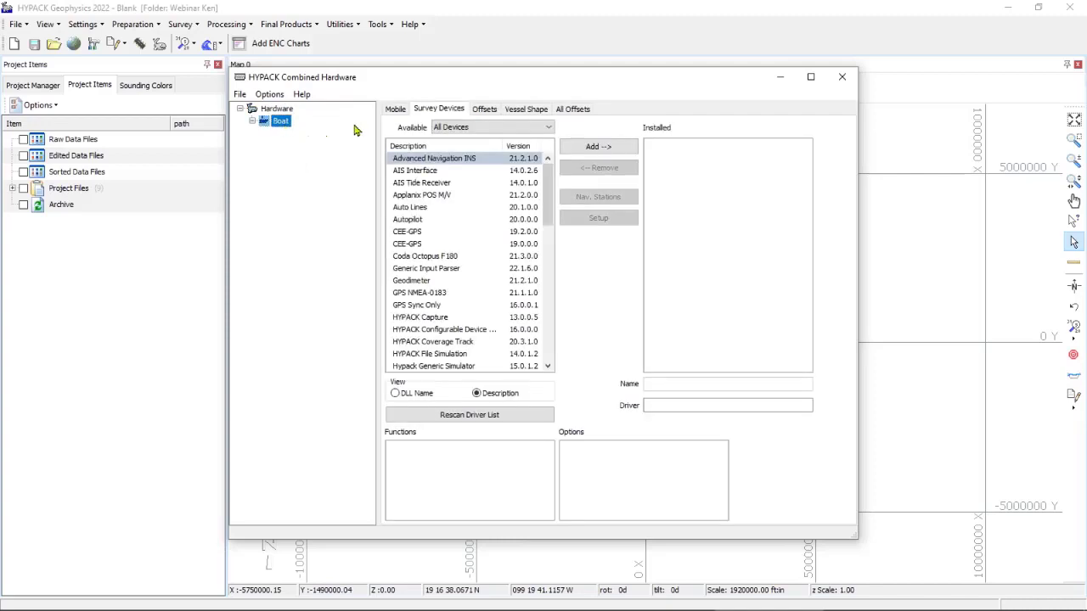
{"action": "left_click", "coordinate": [452, 133]}
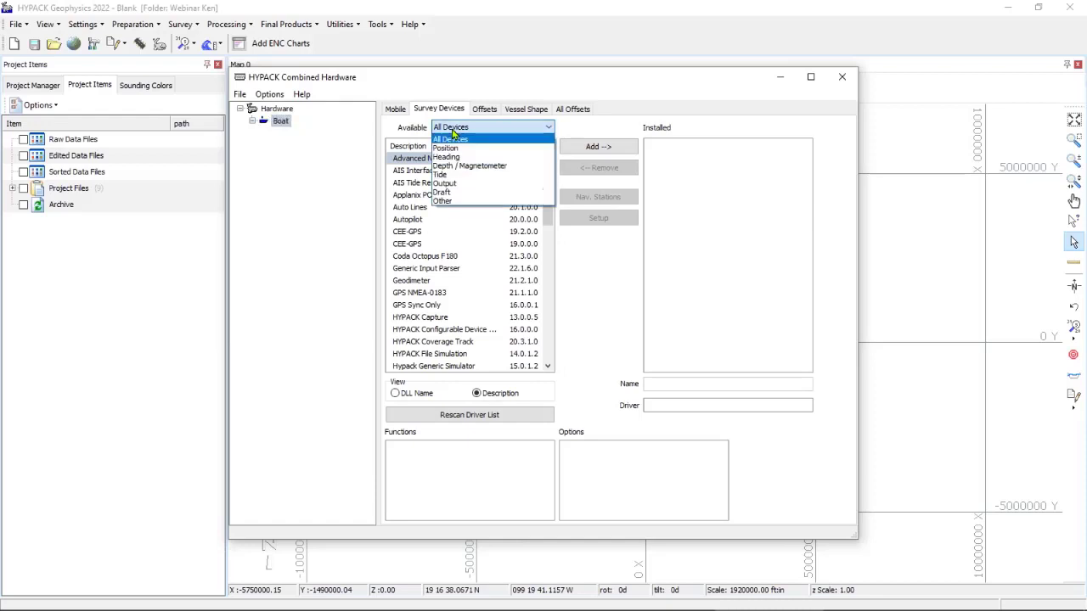
{"action": "left_click", "coordinate": [453, 149]}
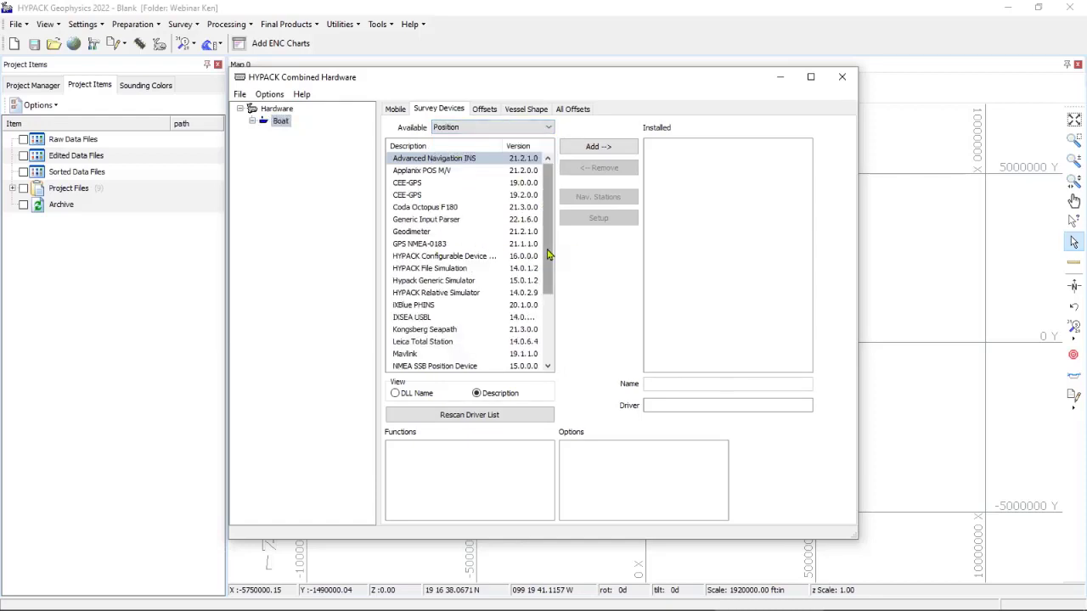
{"action": "mouse_move", "coordinate": [548, 252]}
{"action": "left_mouse_down"}
{"action": "mouse_move", "coordinate": [548, 360]}
{"action": "mouse_move", "coordinate": [548, 246]}
{"action": "left_mouse_up"}
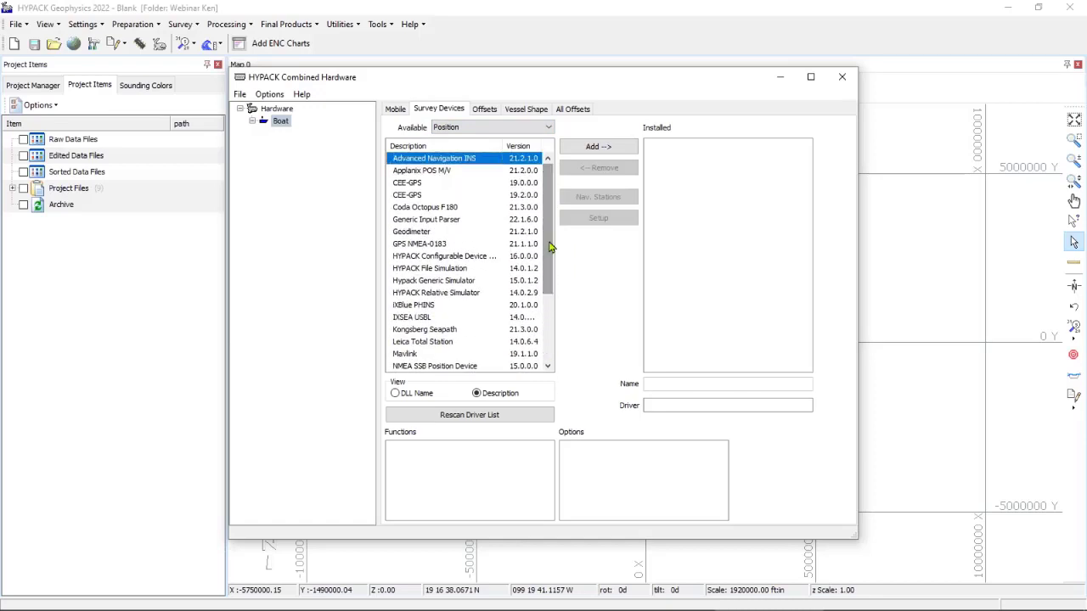
{"action": "left_click", "coordinate": [435, 245]}
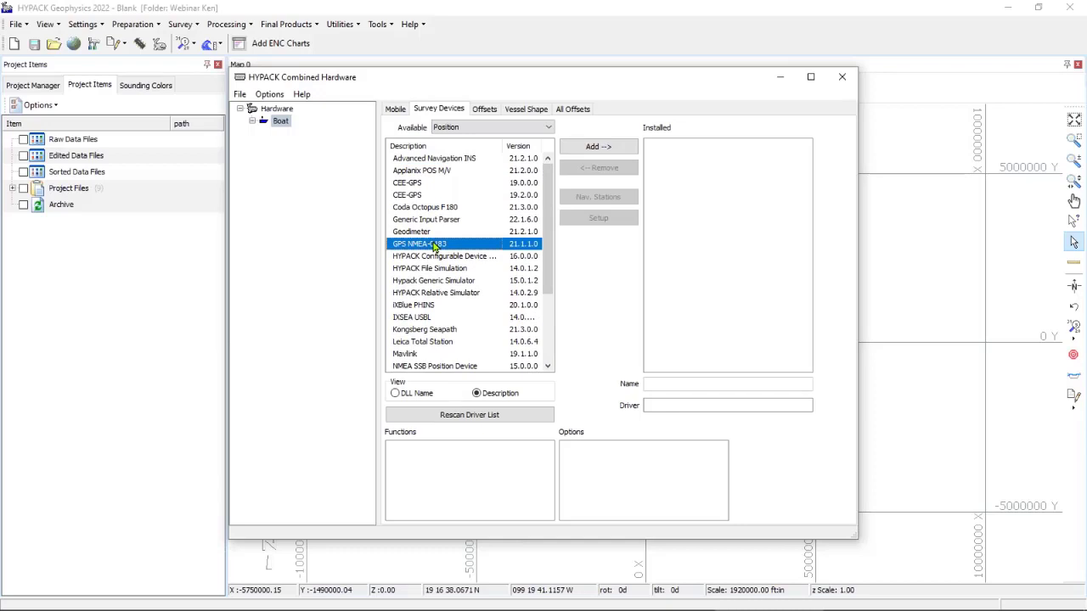
{"action": "left_click", "coordinate": [599, 147]}
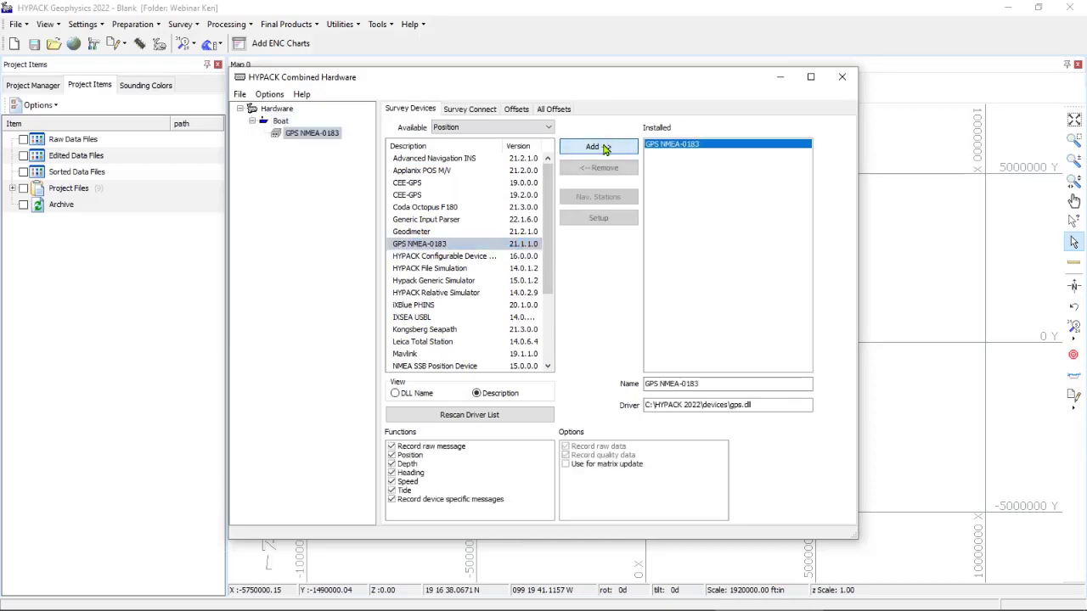
Examine the driver setup options of the installed GPS NMEA-0183 and close them without changes.
{"action": "left_click", "coordinate": [677, 145]}
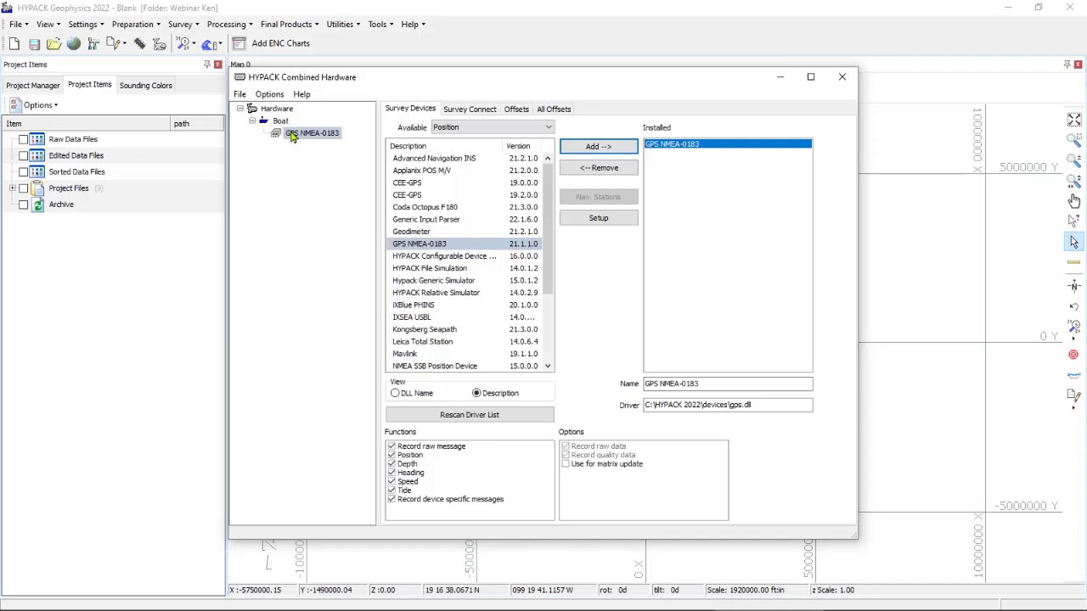
{"action": "left_click", "coordinate": [599, 219]}
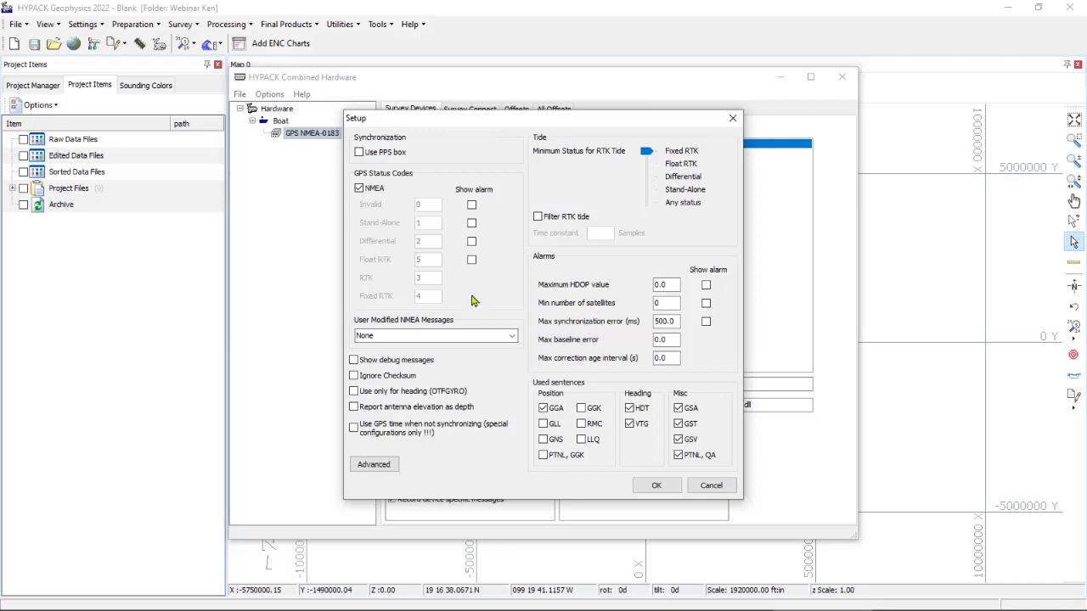
{"action": "left_click", "coordinate": [712, 485]}
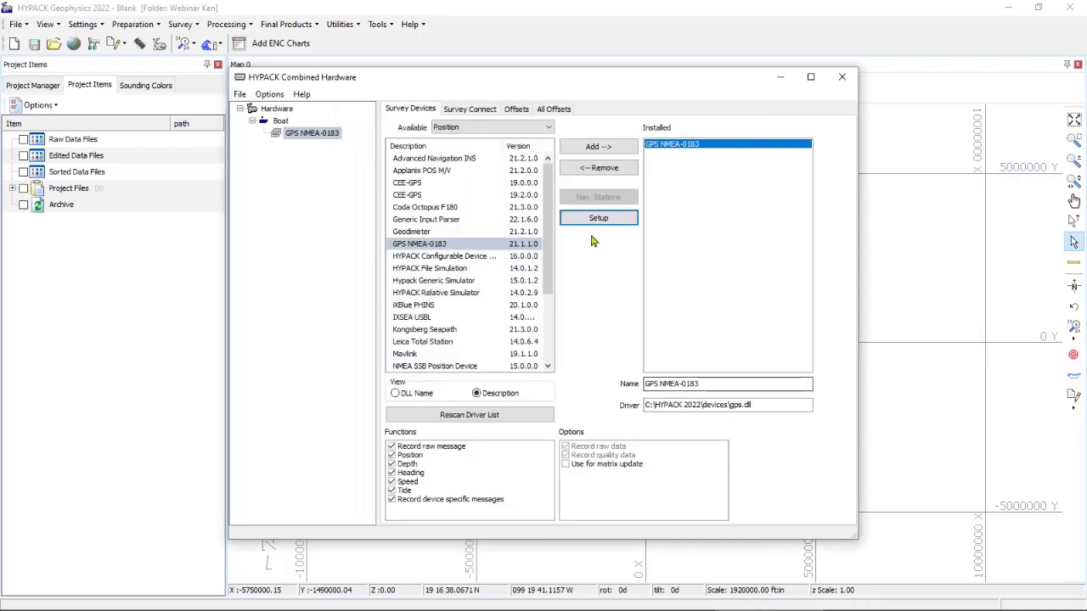
Set the GPS NMEA-0183 connection to Serial on COM1 at 9600 and run a comport test.
{"action": "left_click", "coordinate": [481, 114]}
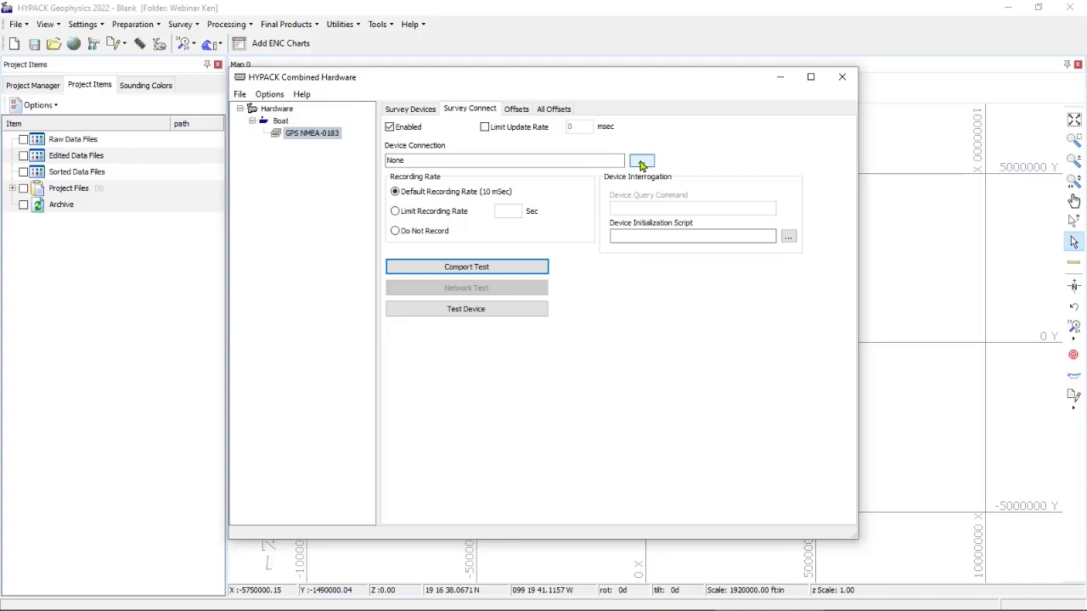
{"action": "left_click", "coordinate": [641, 162]}
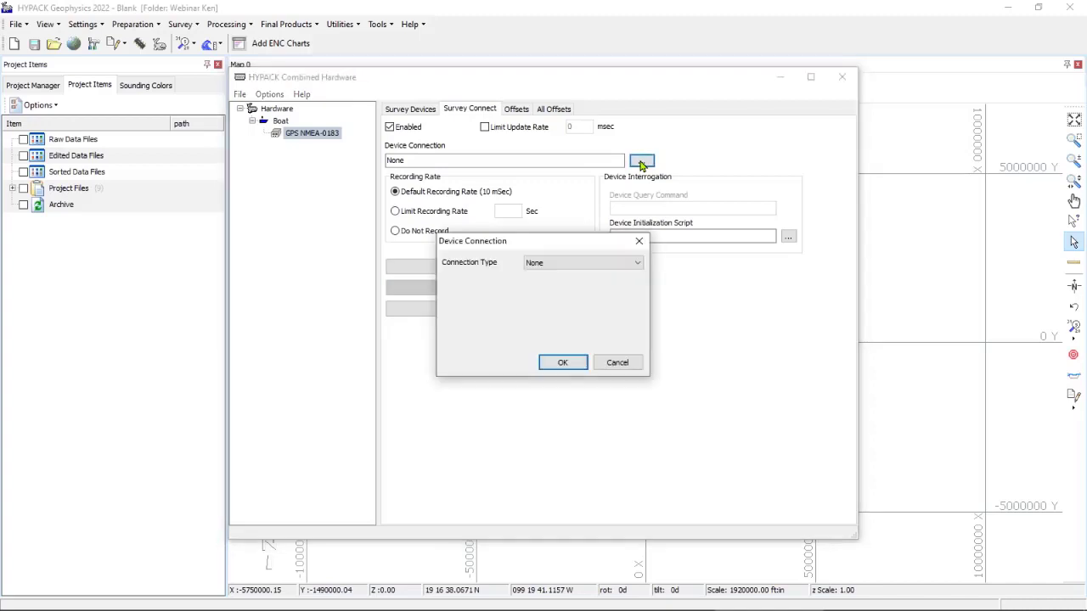
{"action": "left_click", "coordinate": [552, 264]}
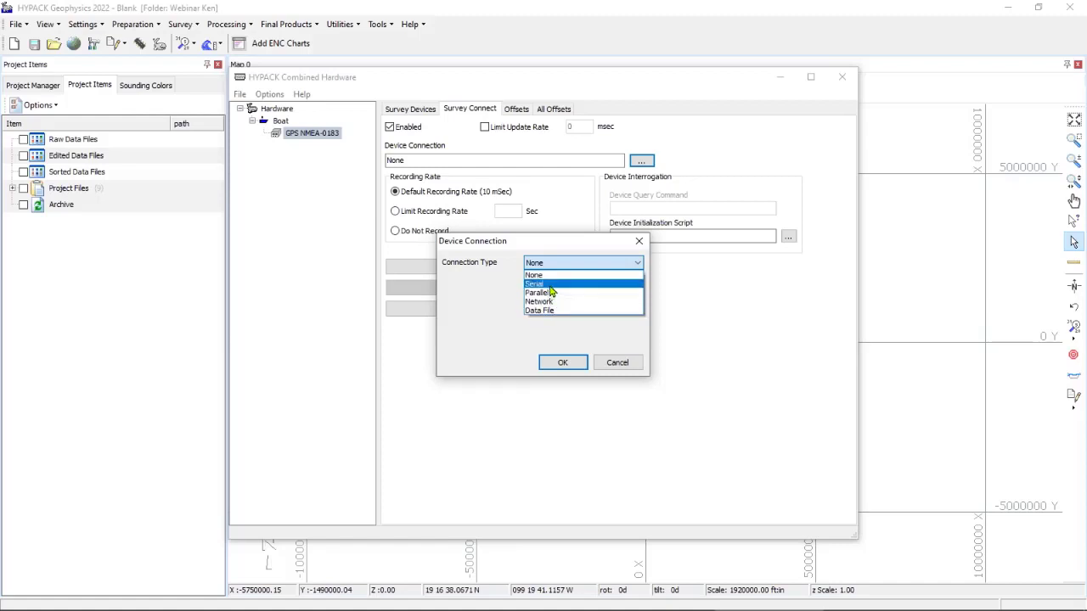
{"action": "left_click", "coordinate": [550, 284]}
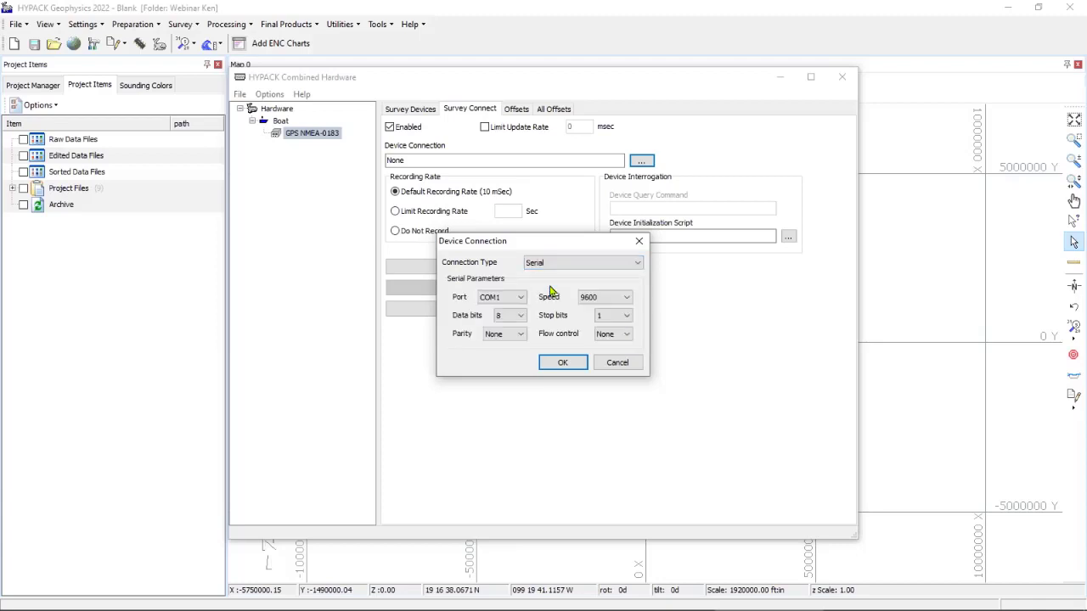
{"action": "left_click", "coordinate": [563, 364]}
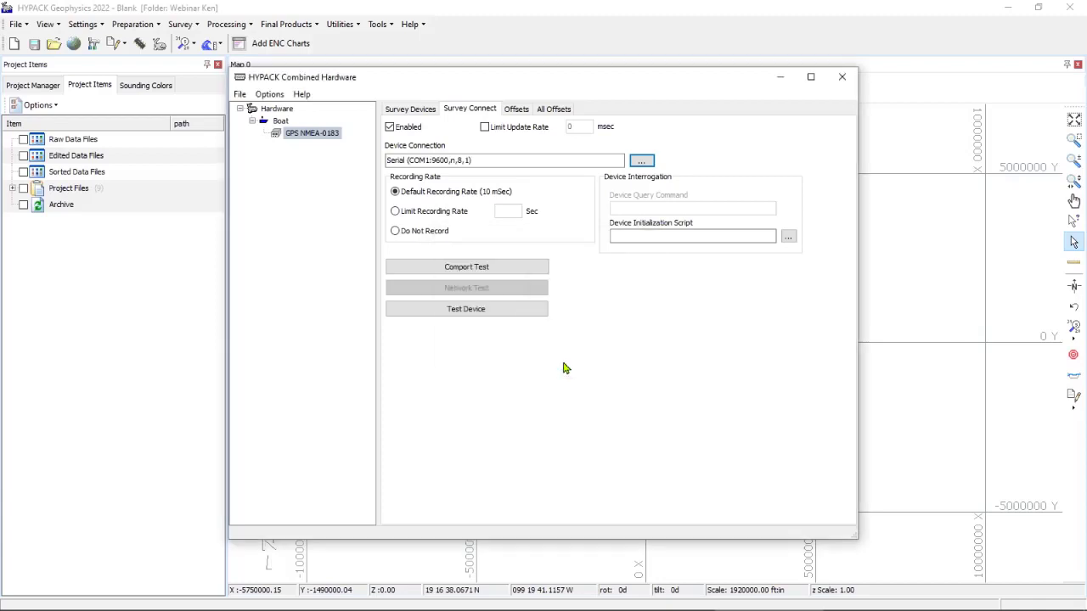
{"action": "left_click", "coordinate": [481, 270]}
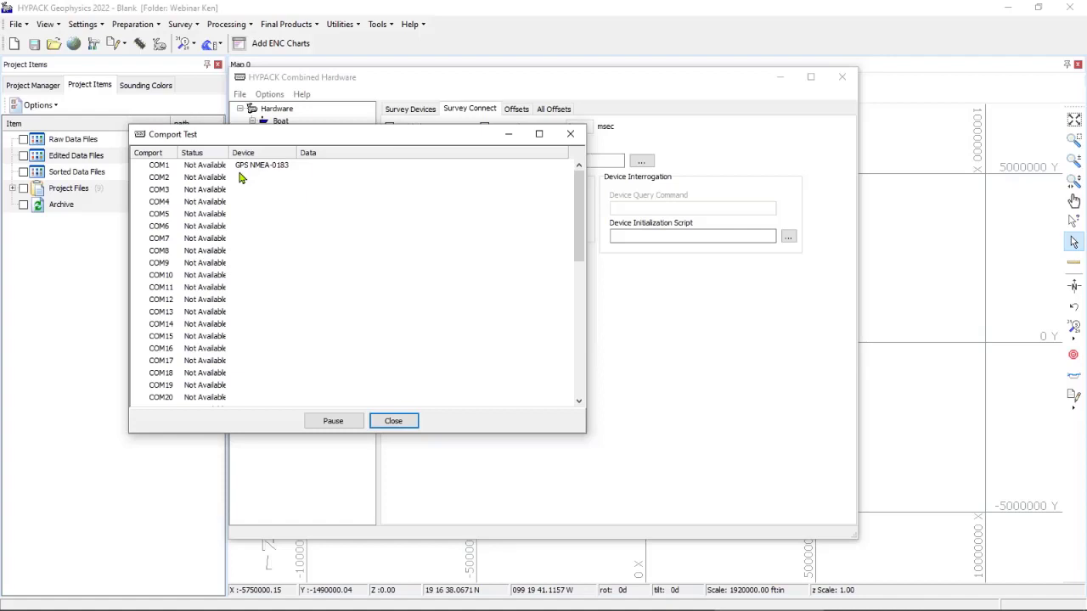
{"action": "left_click", "coordinate": [393, 422]}
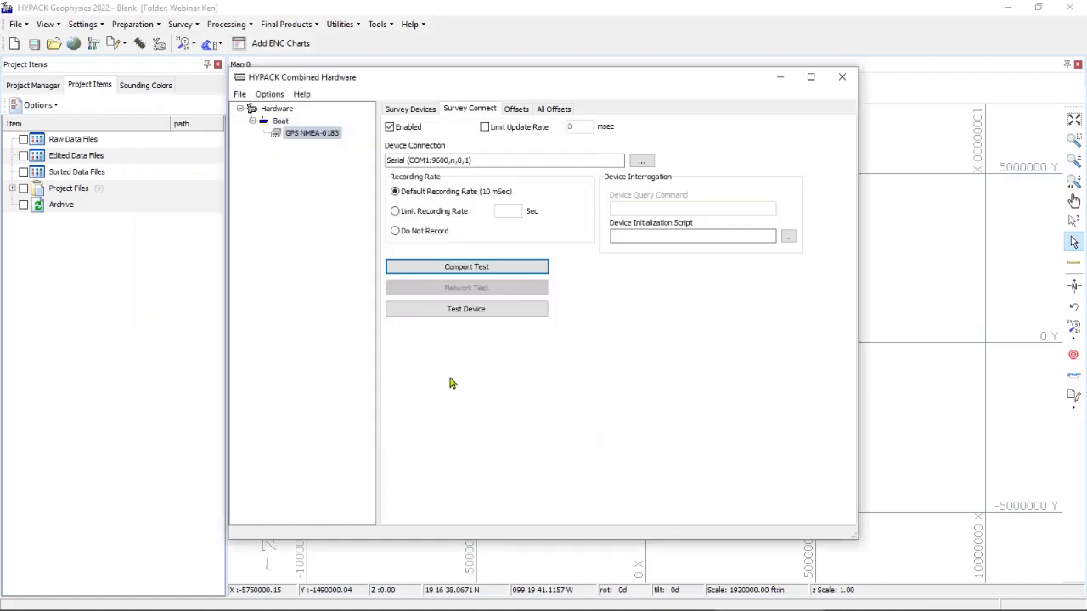
Change the GPS NMEA-0183 device connection to Network, using UDP as Client with host 127.0.0.1 and port 2112.
{"action": "left_click", "coordinate": [641, 161]}
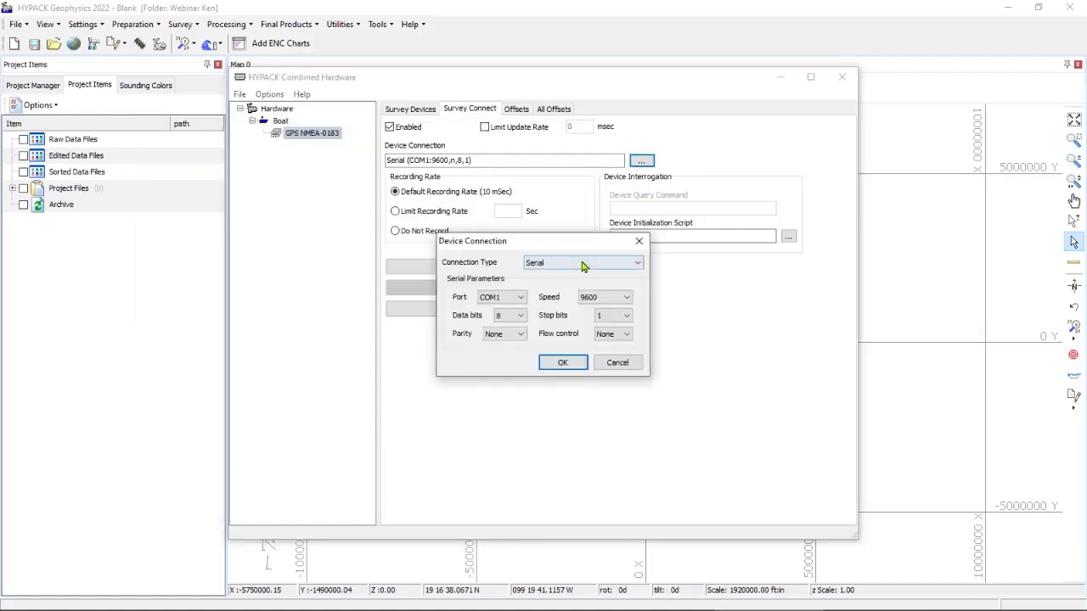
{"action": "left_click", "coordinate": [582, 265]}
{"action": "left_click", "coordinate": [558, 303]}
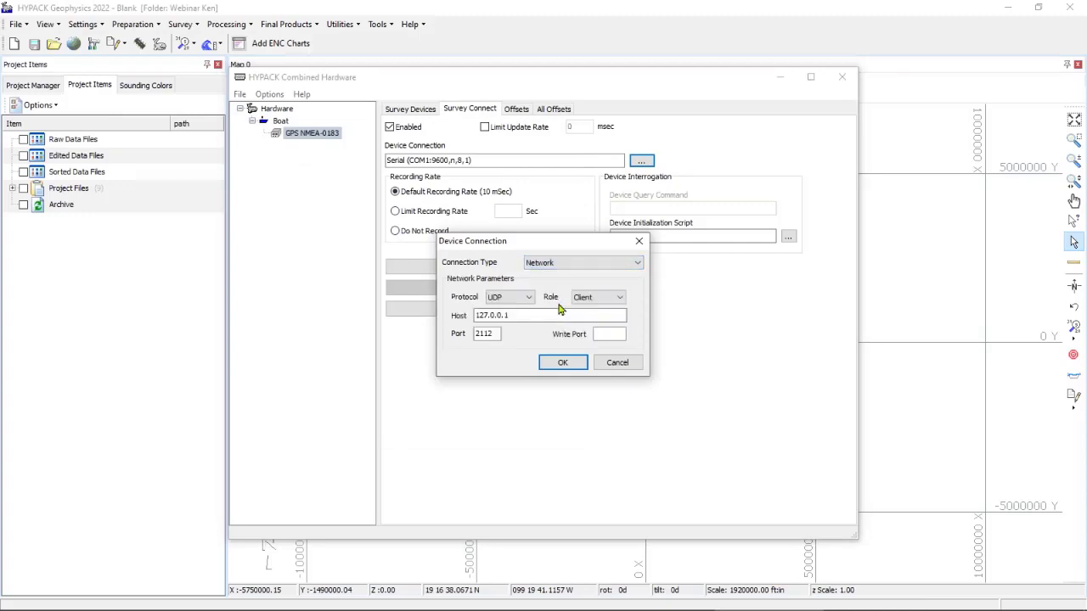
{"action": "left_click", "coordinate": [560, 363]}
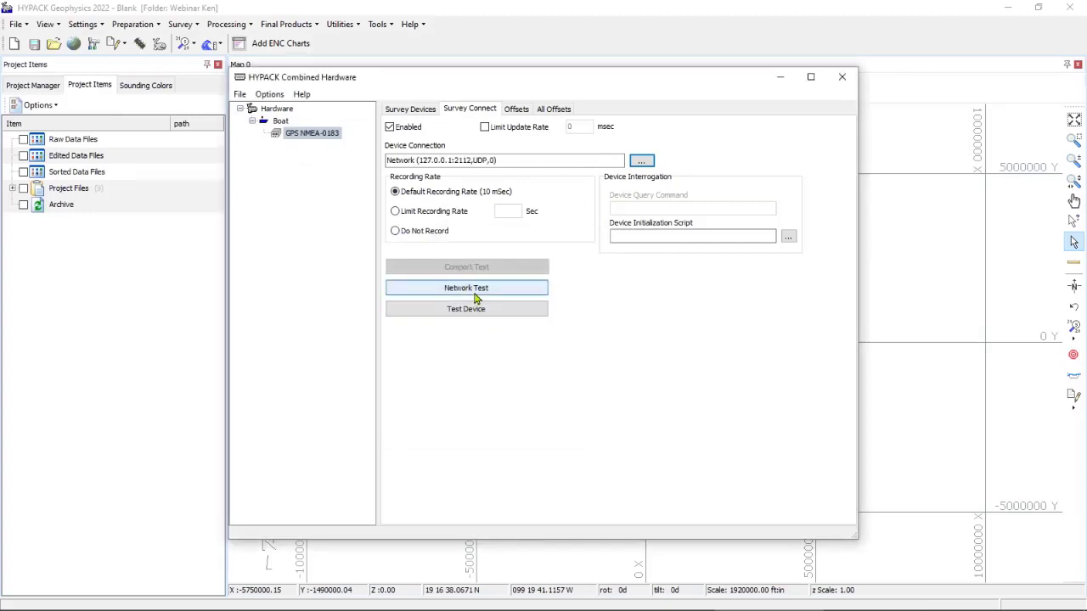
Test the GPS NMEA-0183 network connection with a ping and a UDP connect, and run the device test.
{"action": "left_click", "coordinate": [476, 293]}
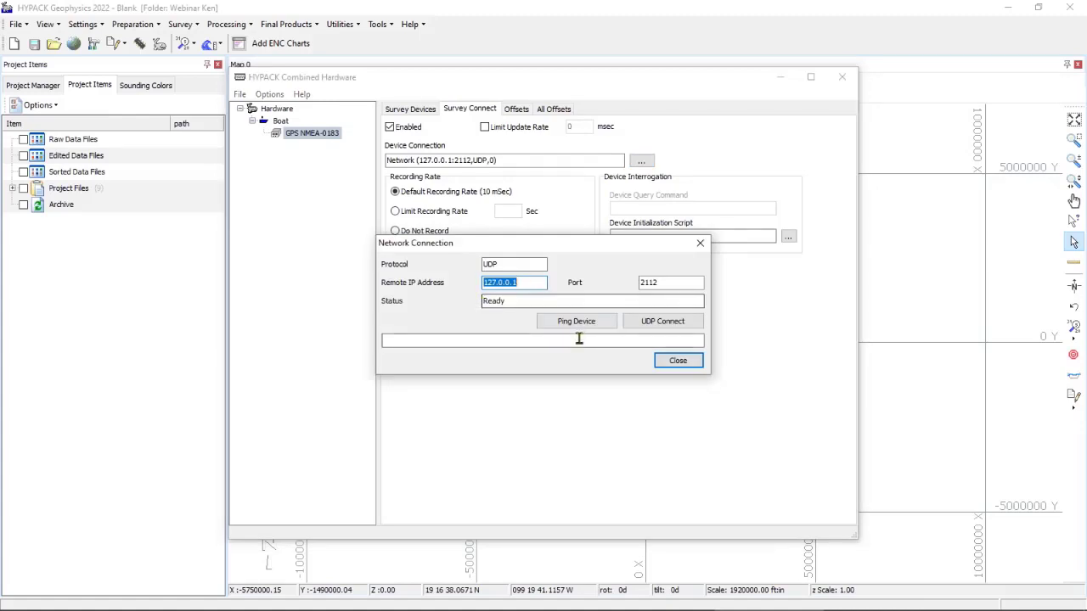
{"action": "left_click", "coordinate": [525, 283]}
{"action": "left_click", "coordinate": [583, 326]}
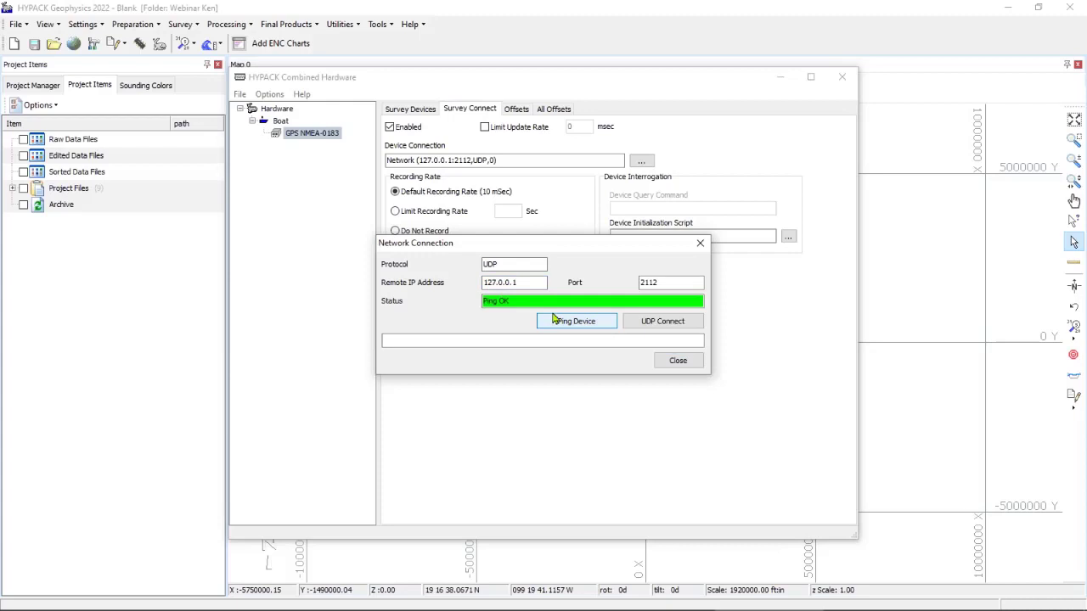
{"action": "left_click", "coordinate": [666, 329]}
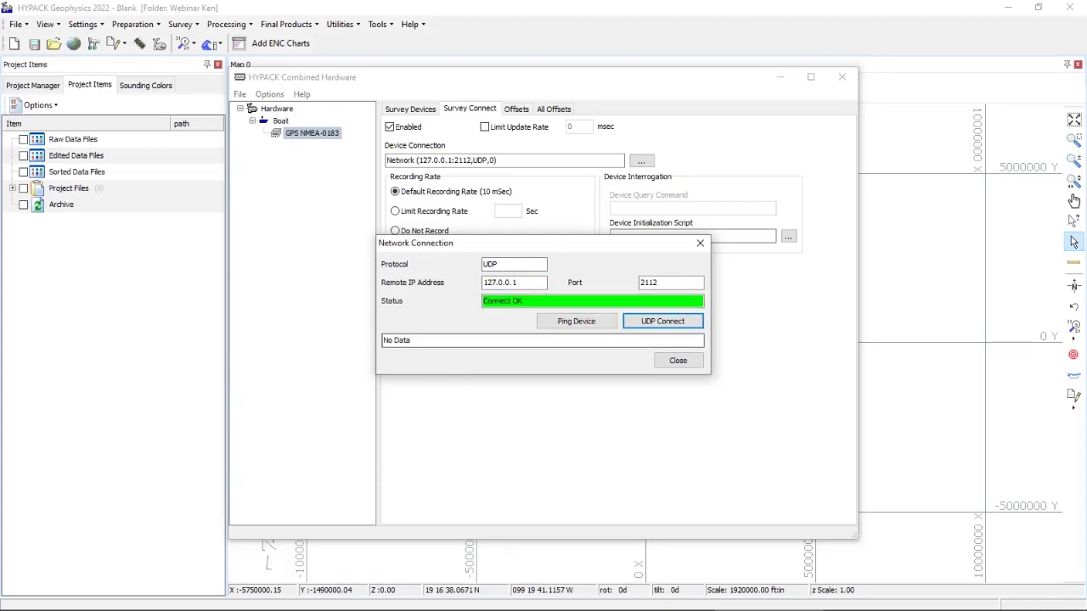
{"action": "left_click", "coordinate": [677, 365]}
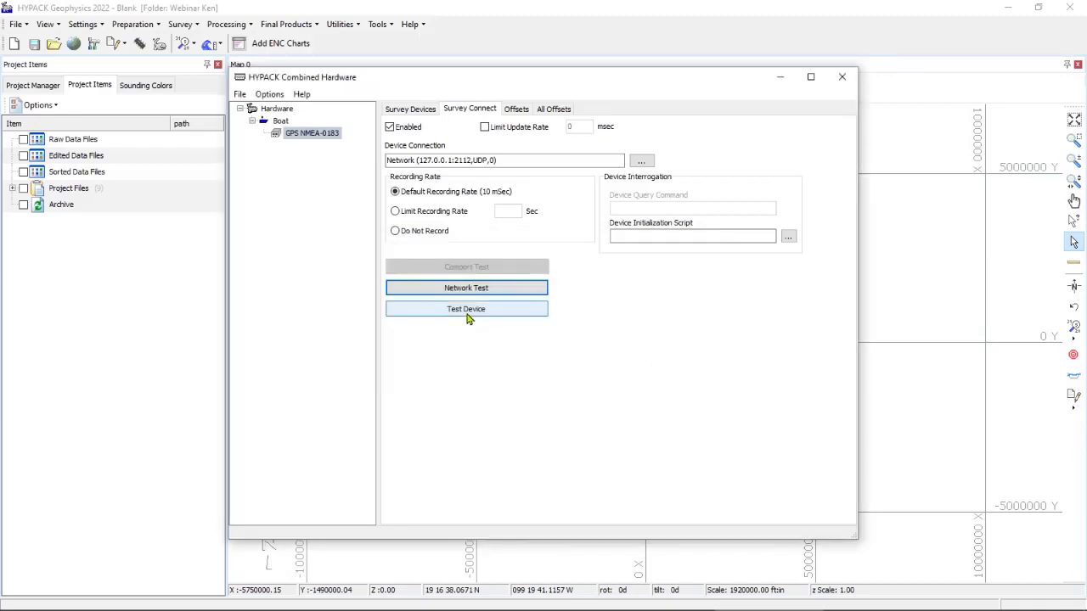
{"action": "left_click", "coordinate": [467, 310]}
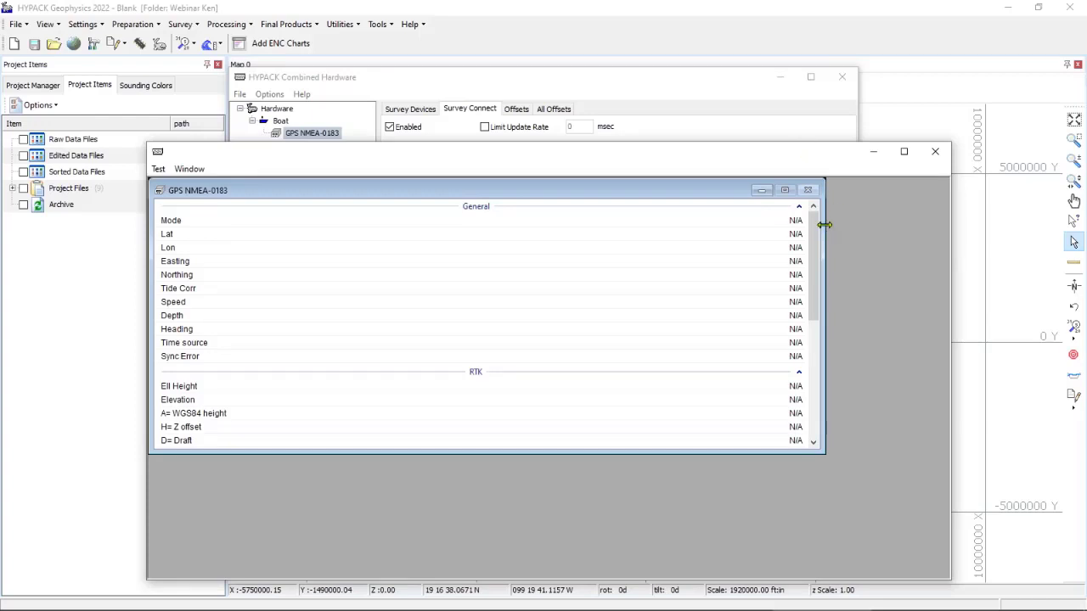
{"action": "left_click", "coordinate": [942, 160]}
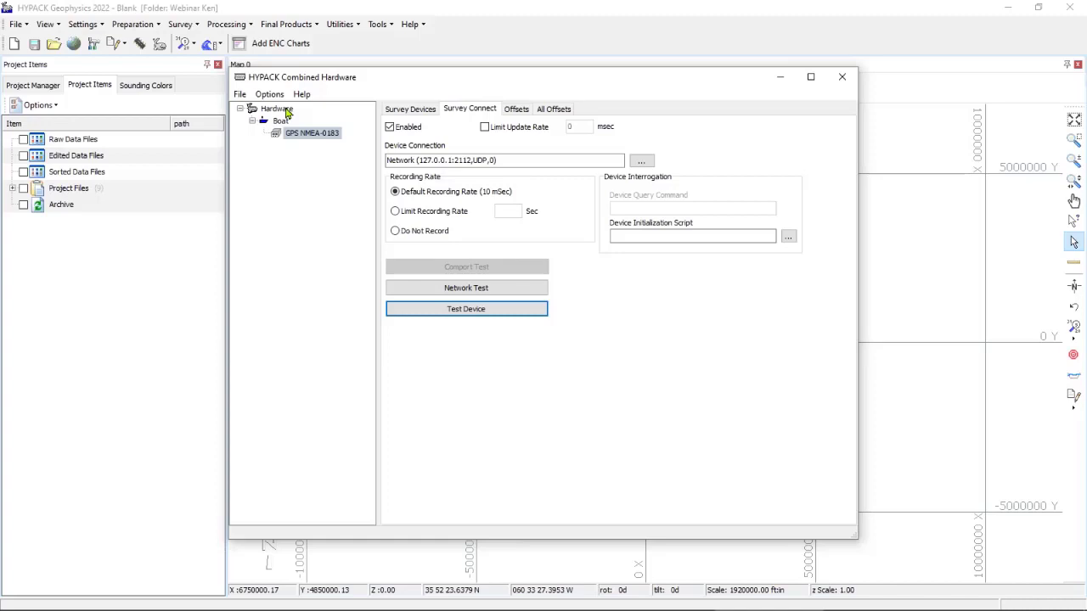
{"action": "key", "text": "alt+Tab"}
{"action": "key", "text": "alt+Tab"}
{"action": "key", "text": "alt+Tab"}
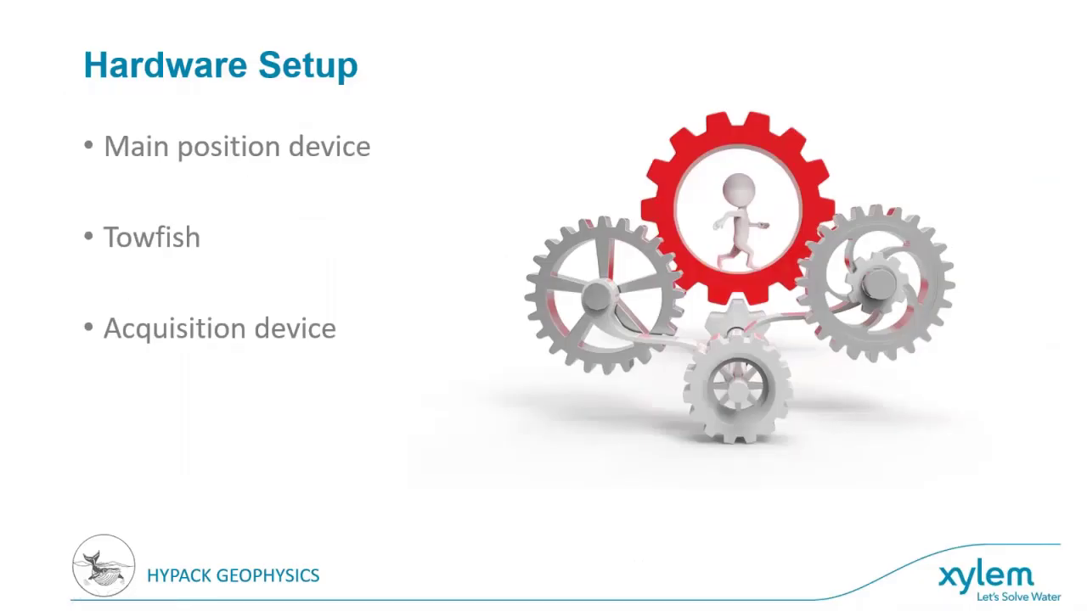
{"action": "key", "text": "Left"}
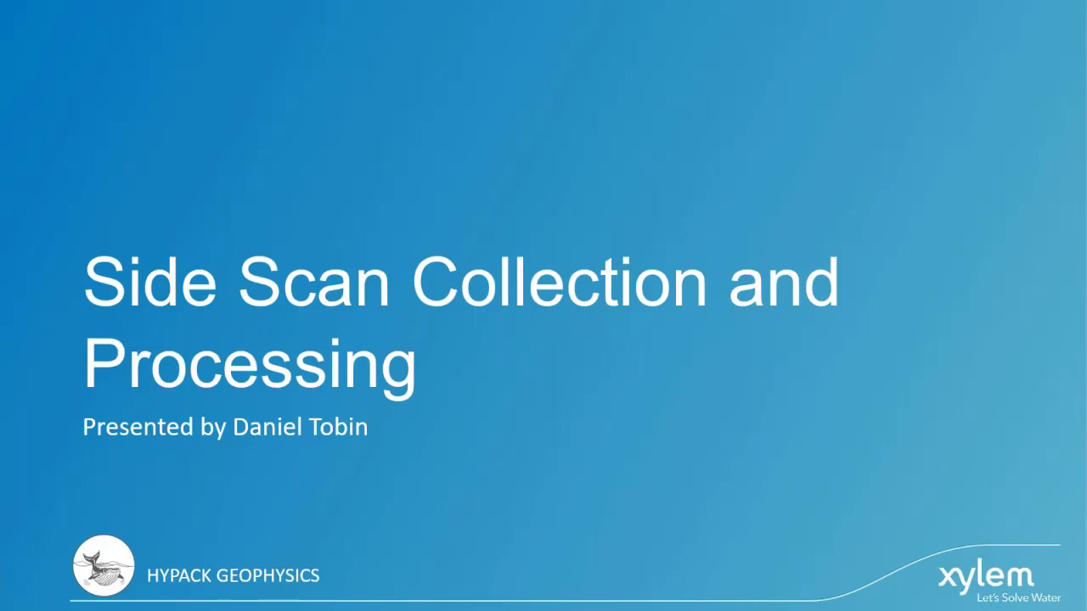
{"action": "key", "text": "alt+Tab"}
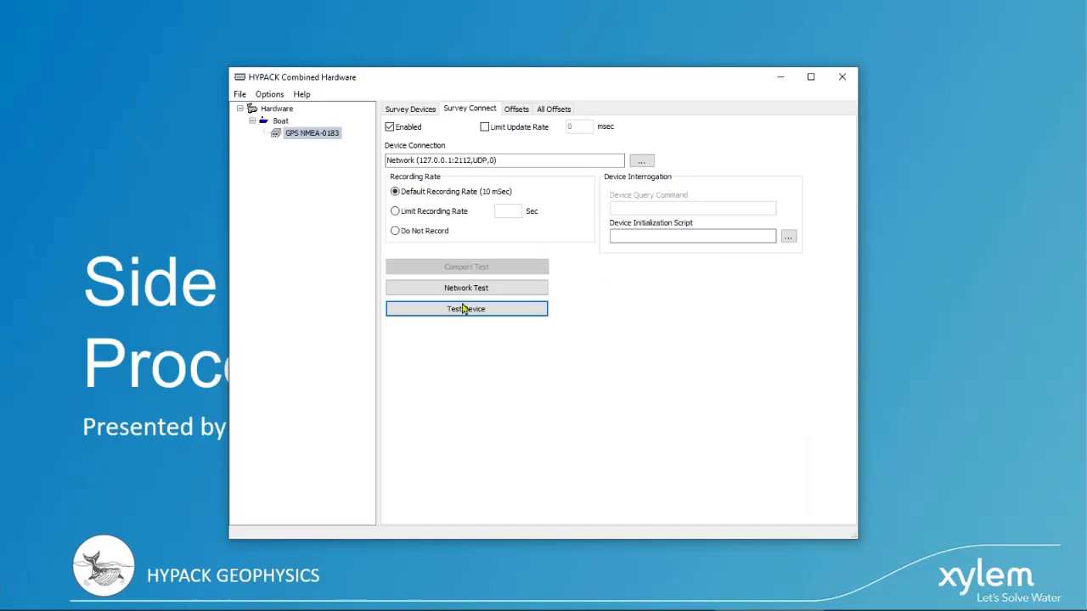
Include the sidescan survey in the hardware and install the EdgeTech 4200 System as its side scan device.
{"action": "left_click", "coordinate": [279, 110]}
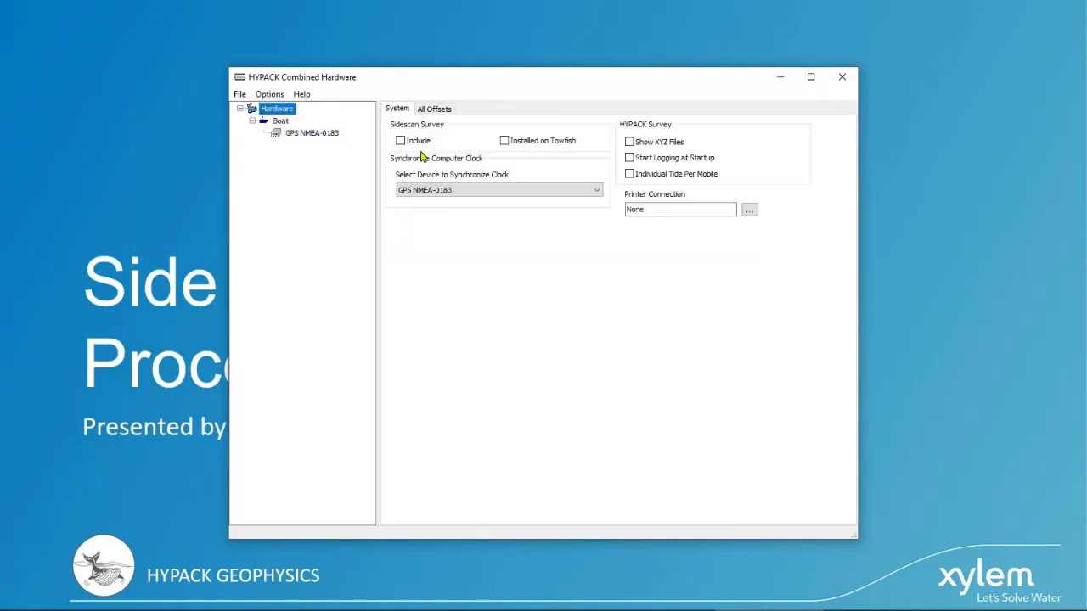
{"action": "left_click", "coordinate": [416, 144]}
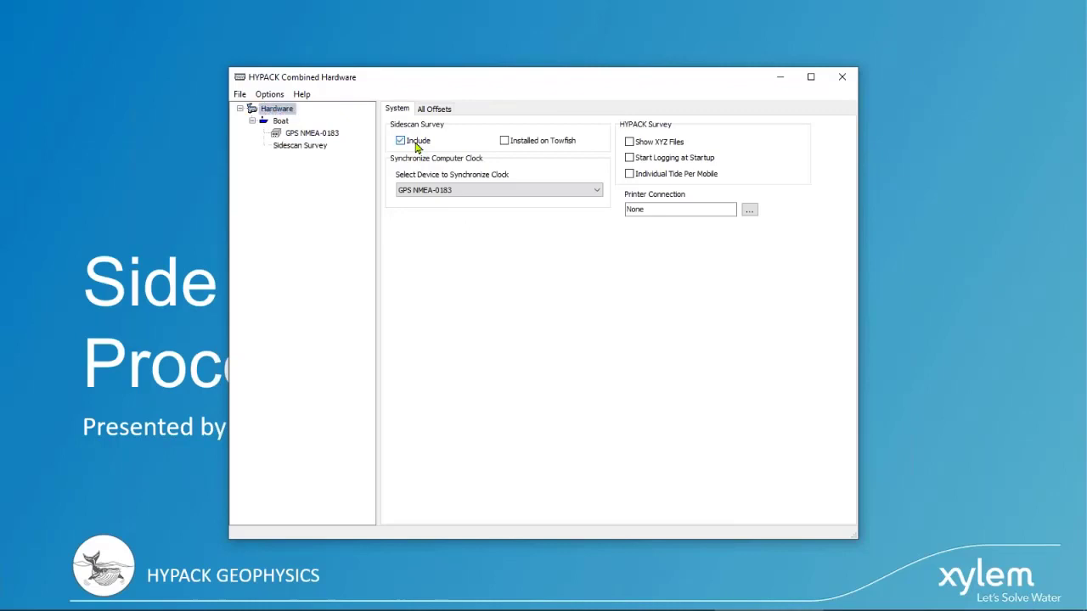
{"action": "left_click", "coordinate": [310, 150]}
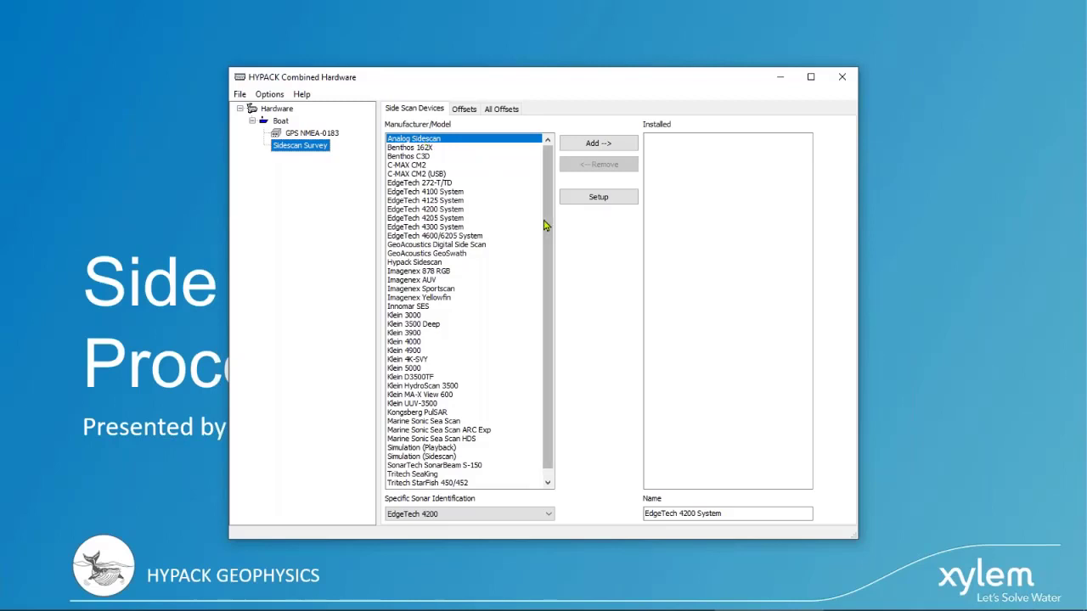
{"action": "left_click_drag", "start_coordinate": [547, 226], "coordinate": [553, 269]}
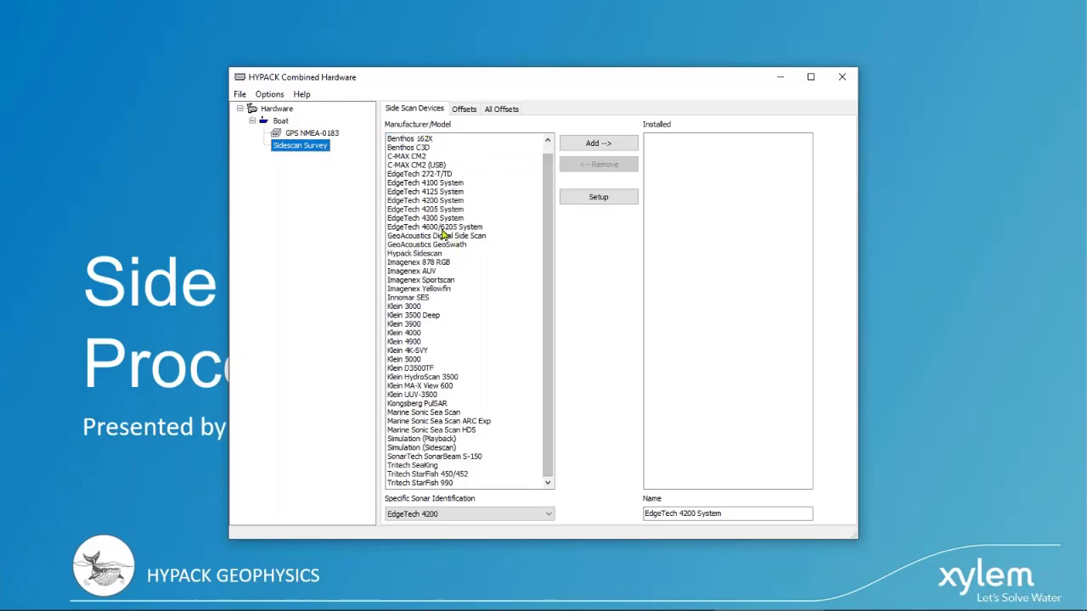
{"action": "left_click", "coordinate": [428, 203]}
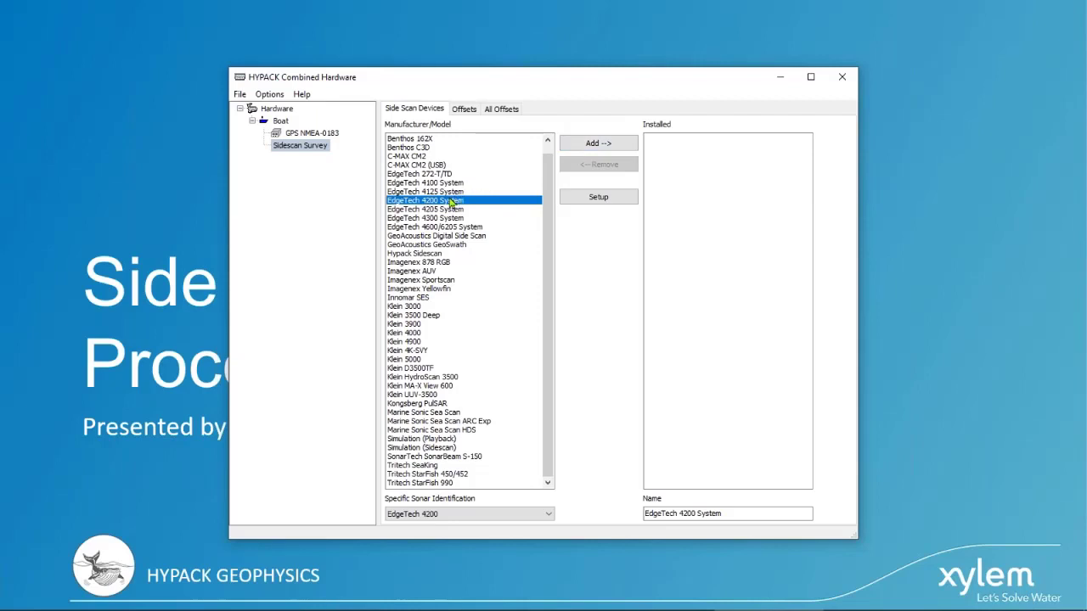
{"action": "double_click", "coordinate": [452, 203]}
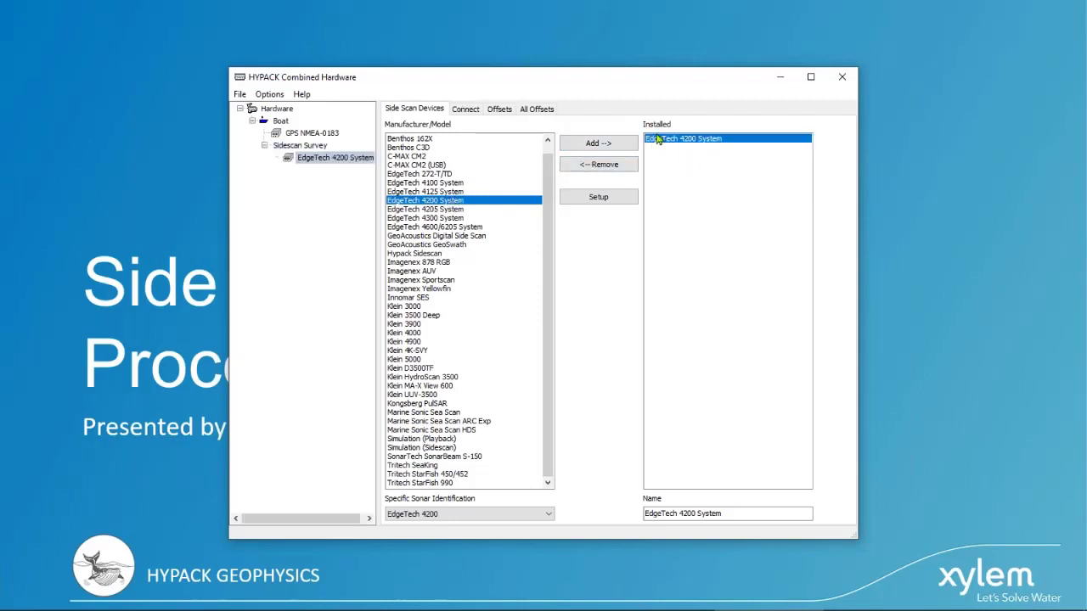
Examine the EdgeTech 4200 System's driver setup and its network port and internet address without changing them.
{"action": "left_click", "coordinate": [596, 200]}
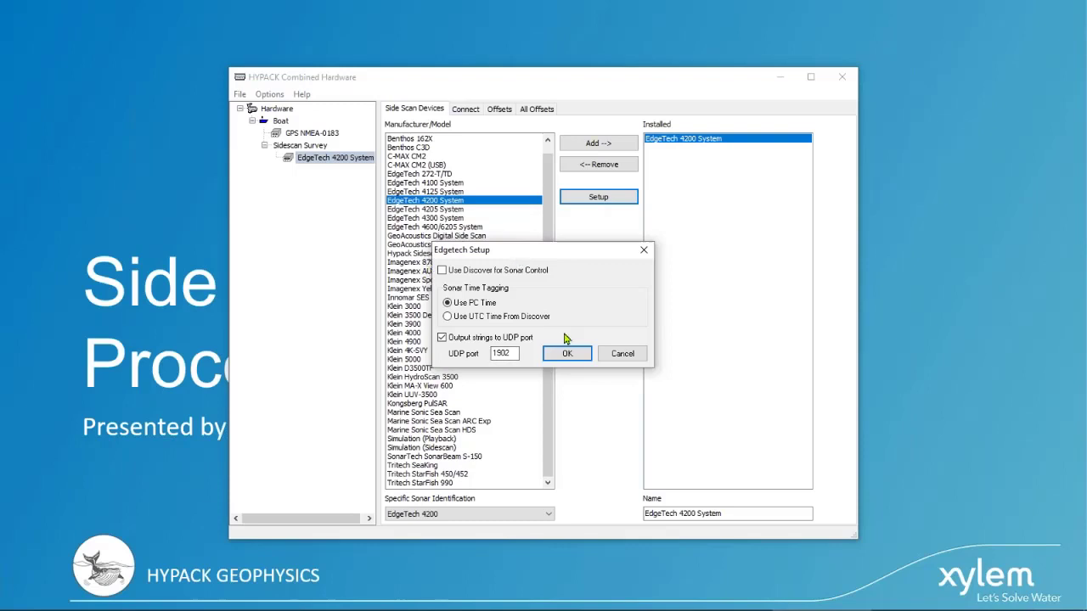
{"action": "left_click", "coordinate": [623, 355]}
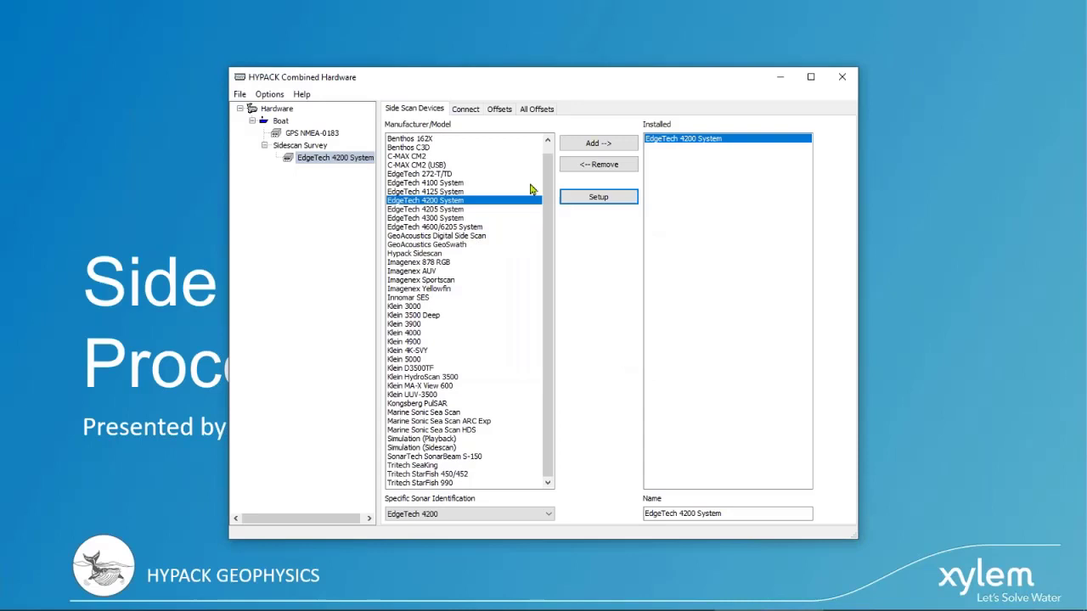
{"action": "left_click", "coordinate": [465, 110]}
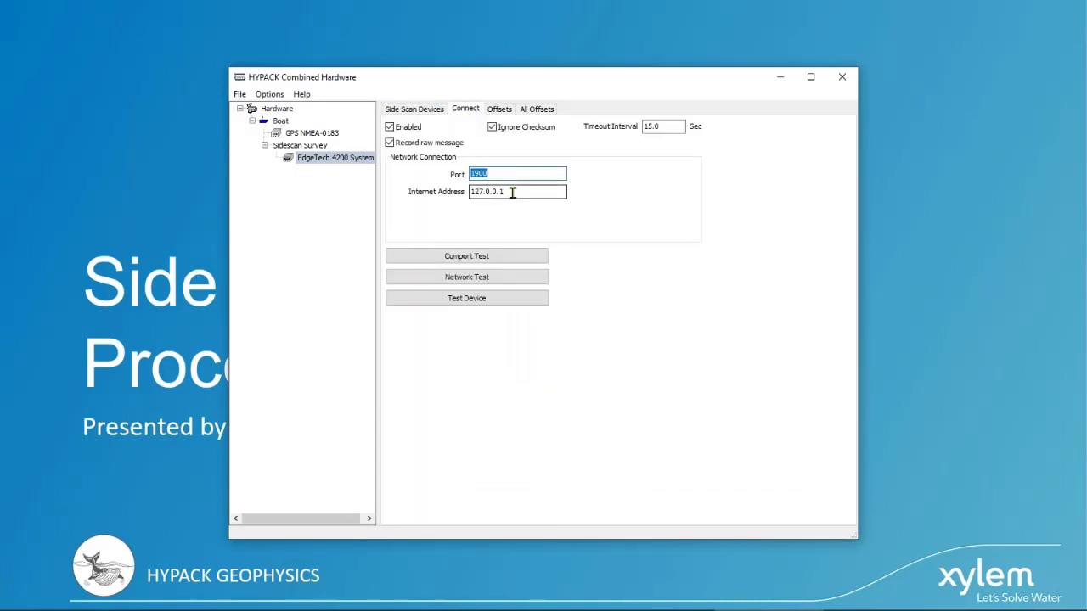
{"action": "left_click_drag", "start_coordinate": [512, 191], "coordinate": [456, 192]}
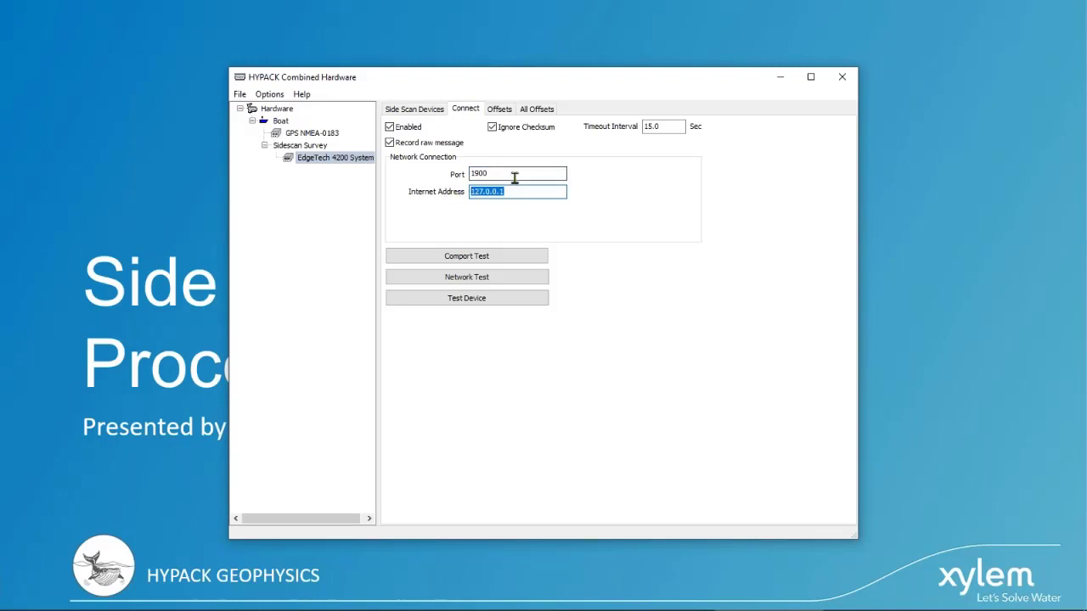
{"action": "key", "text": "shift+Tab"}
{"action": "left_click", "coordinate": [524, 192]}
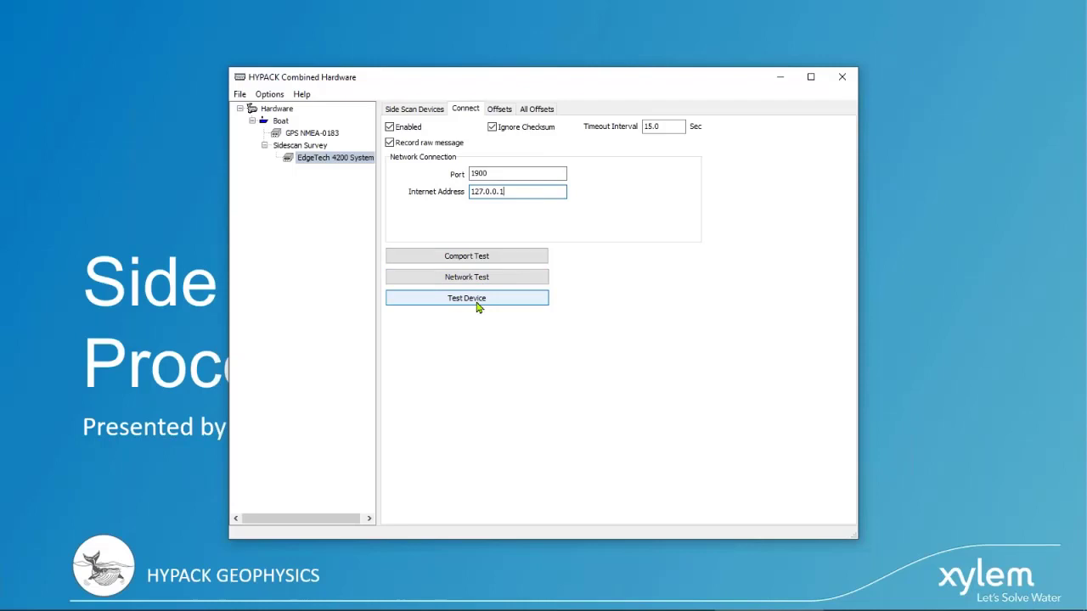
Add a mobile to the hardware and mark the sidescan survey as installed on the towfish.
{"action": "right_click", "coordinate": [276, 110]}
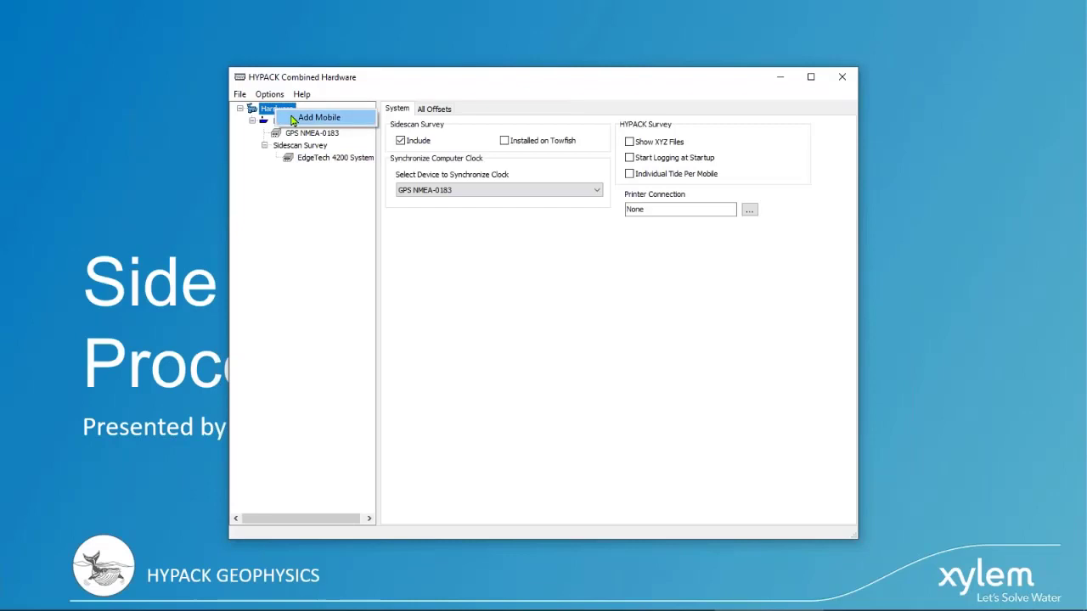
{"action": "left_click", "coordinate": [292, 120]}
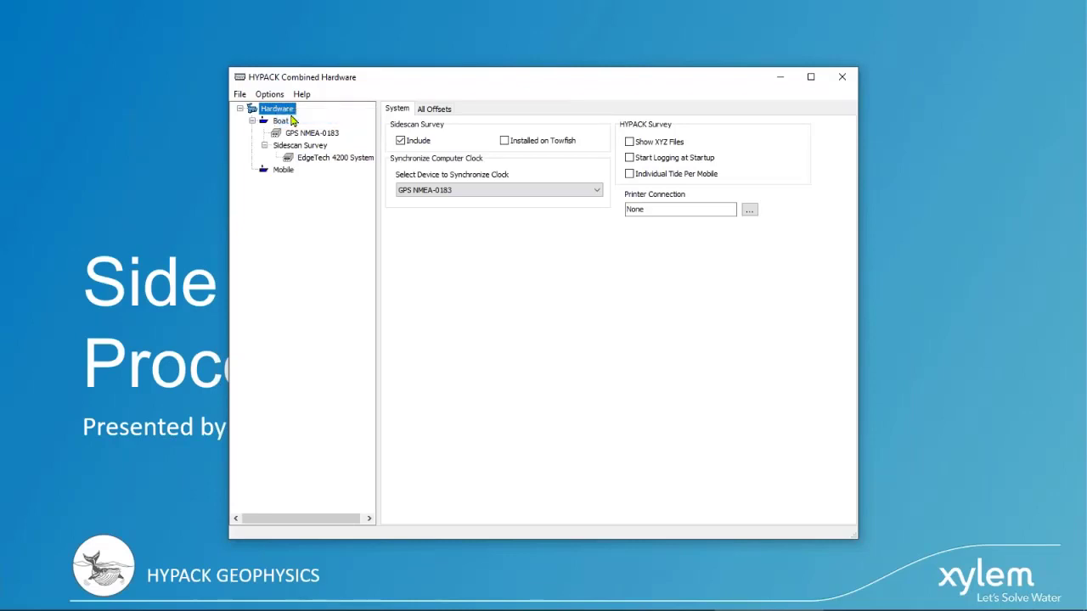
{"action": "left_click", "coordinate": [521, 143]}
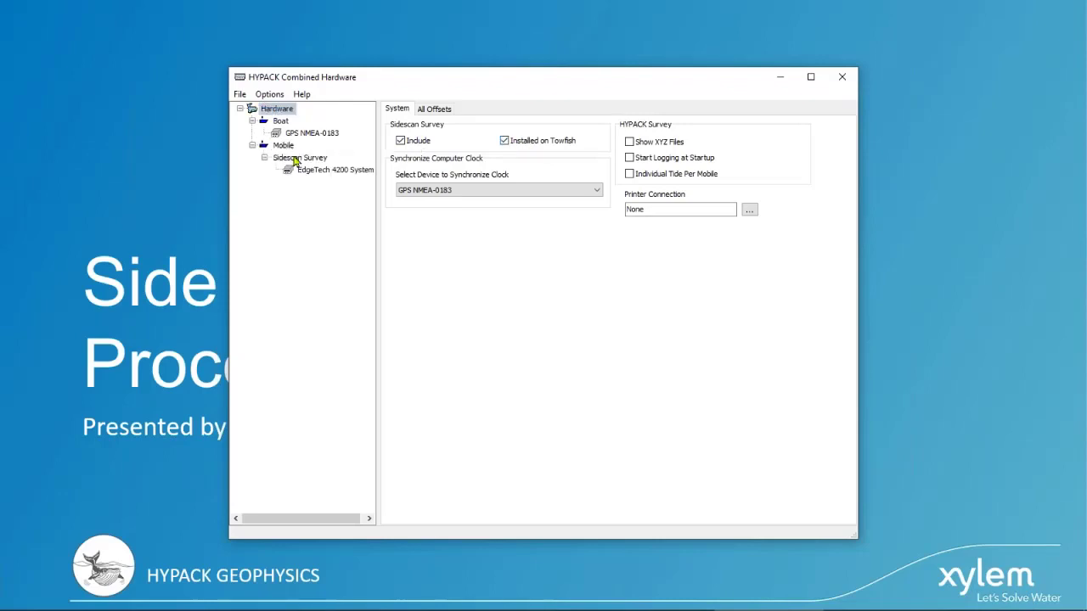
{"action": "left_click", "coordinate": [317, 173]}
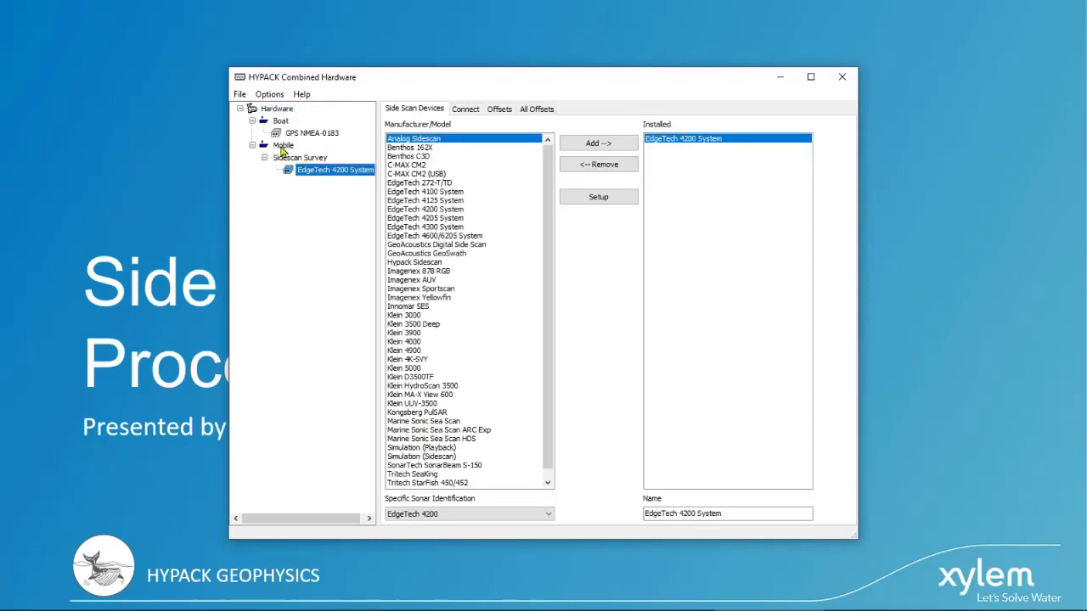
Install the Towfish driver from the Position devices on the new mobile.
{"action": "left_click", "coordinate": [282, 147]}
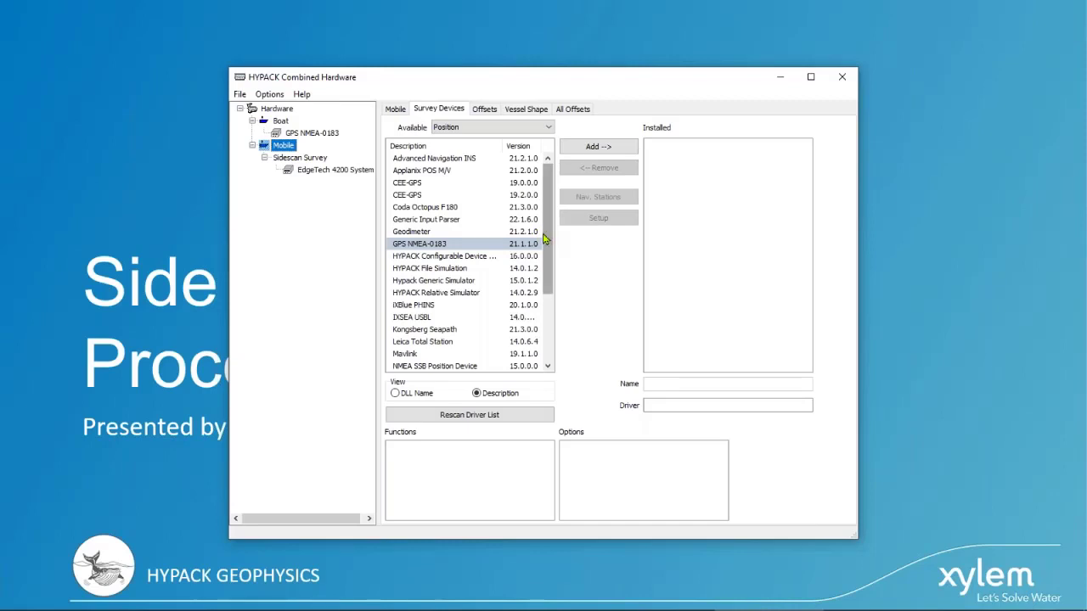
{"action": "left_click", "coordinate": [431, 161]}
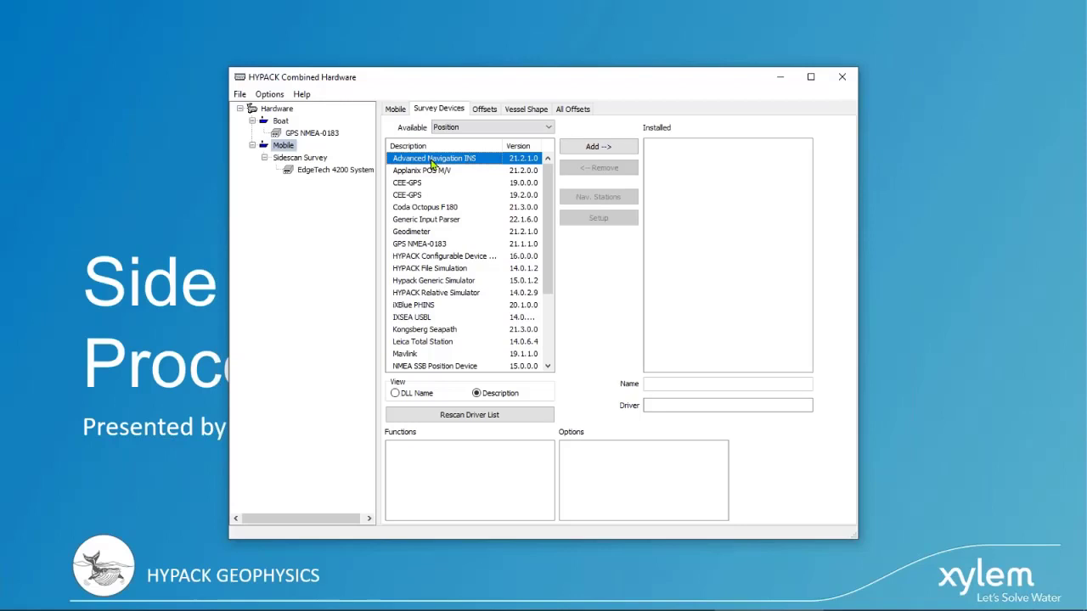
{"action": "key", "text": "End"}
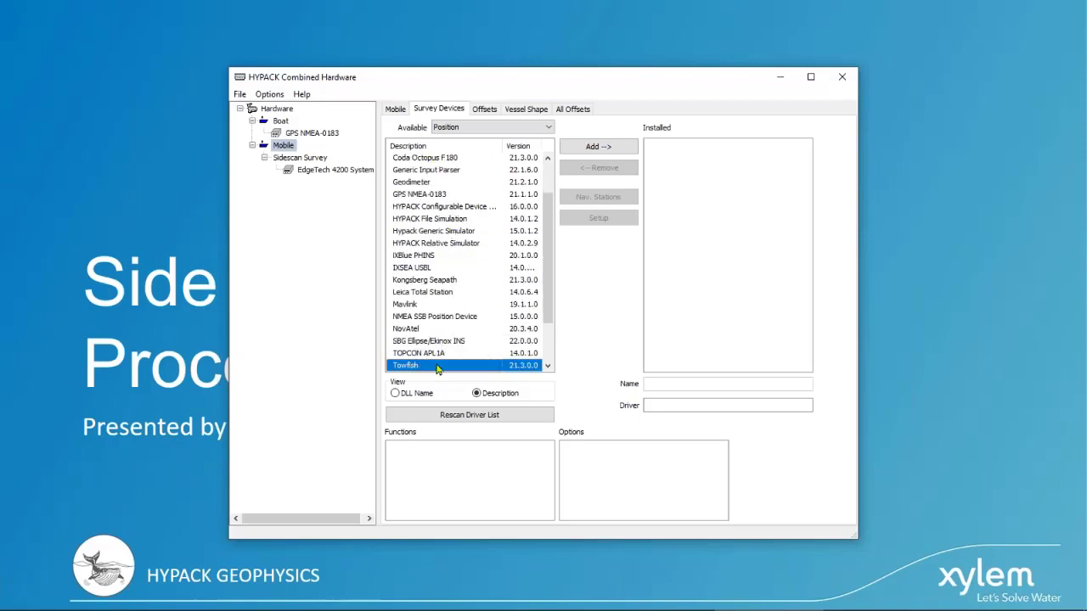
{"action": "scroll", "coordinate": [542, 316], "scroll_direction": "down", "scroll_amount": 1}
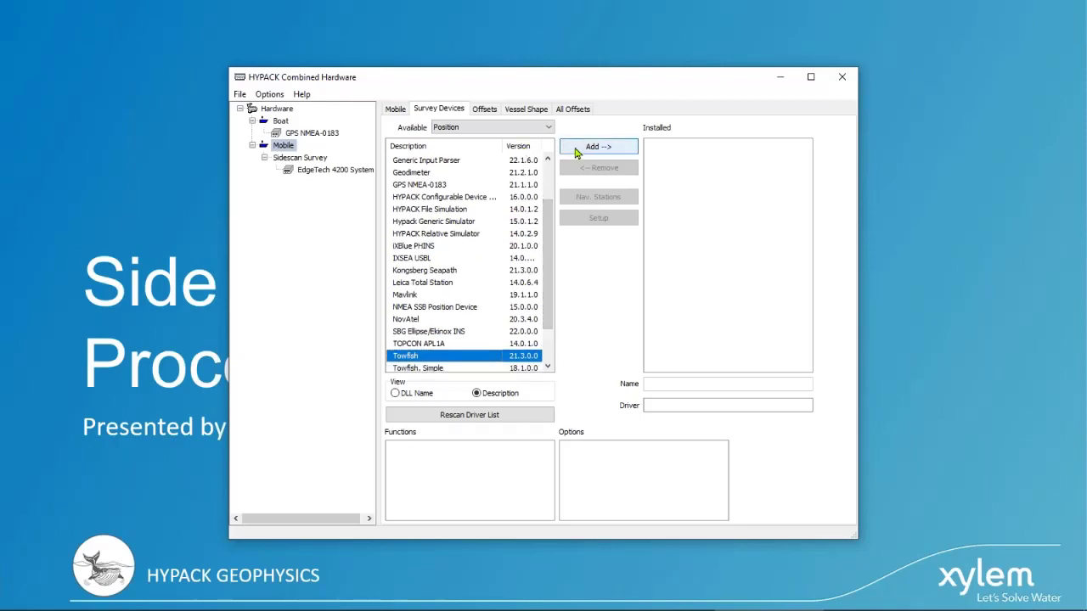
{"action": "left_click", "coordinate": [576, 148]}
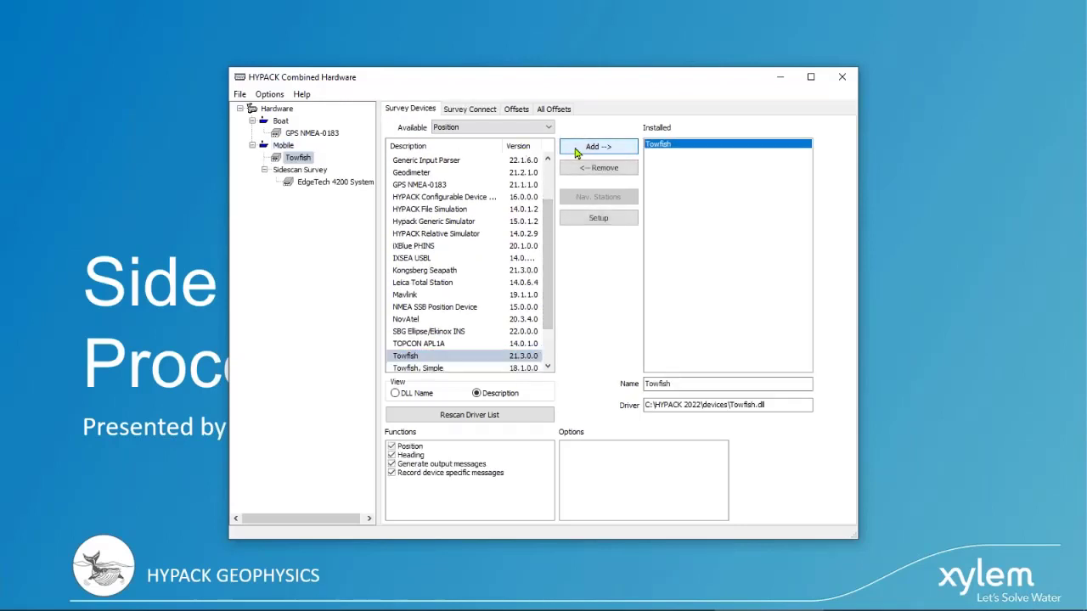
Open the Towfish driver setup and review the available cable counter types, keeping Manual Layback.
{"action": "left_click", "coordinate": [609, 222]}
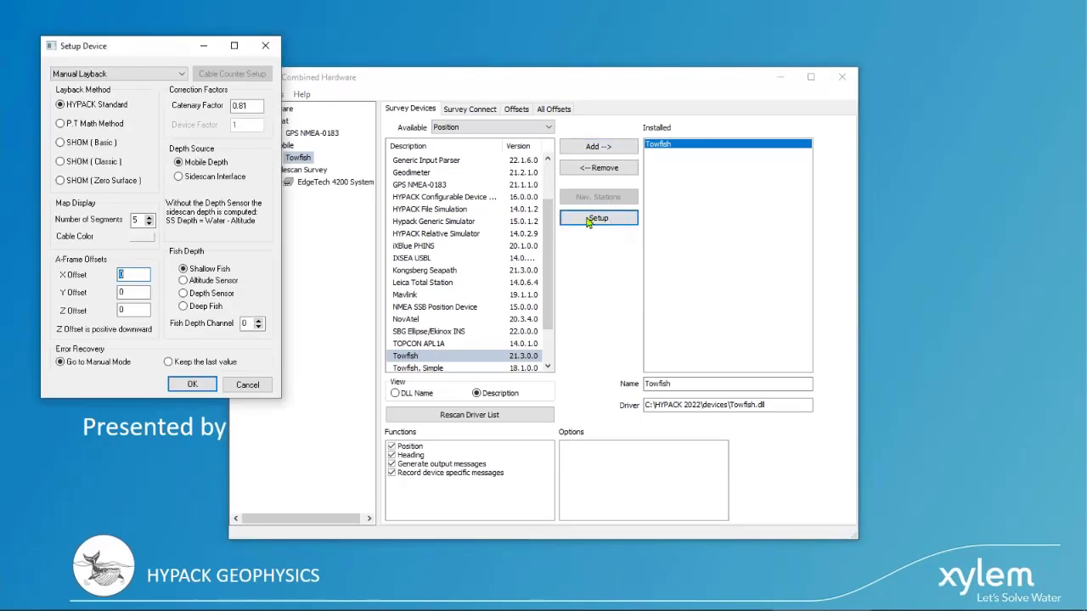
{"action": "left_click_drag", "start_coordinate": [117, 48], "coordinate": [345, 132]}
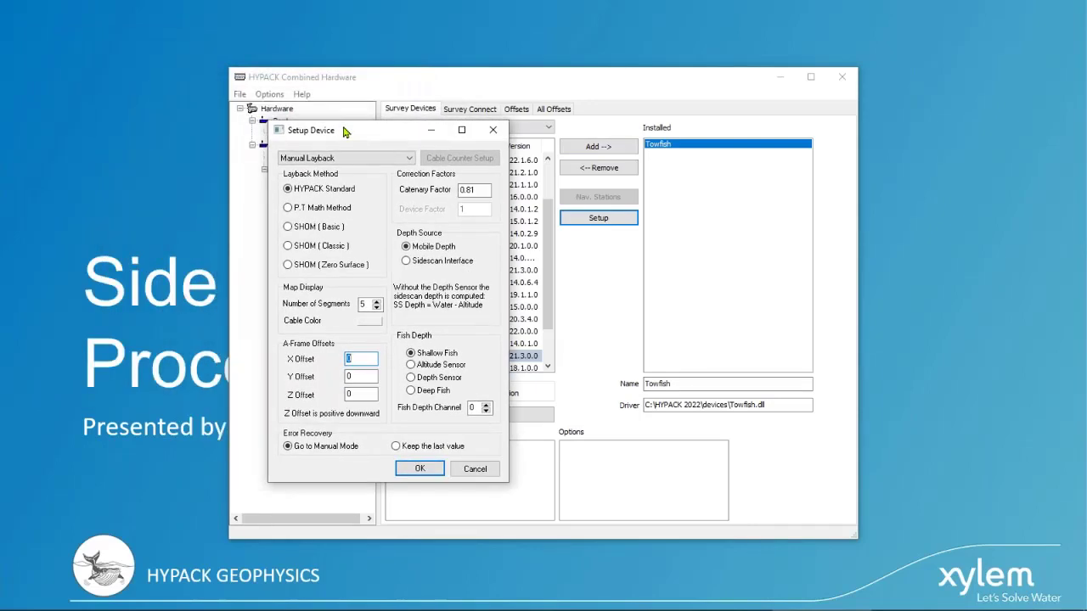
{"action": "left_click", "coordinate": [363, 159]}
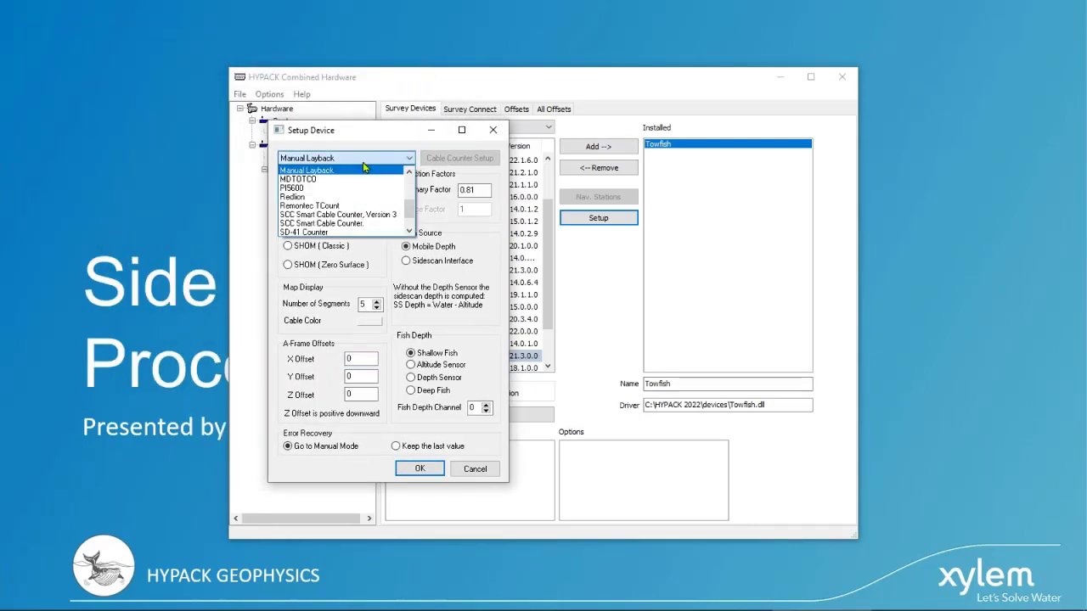
{"action": "left_click_drag", "start_coordinate": [411, 219], "coordinate": [407, 188]}
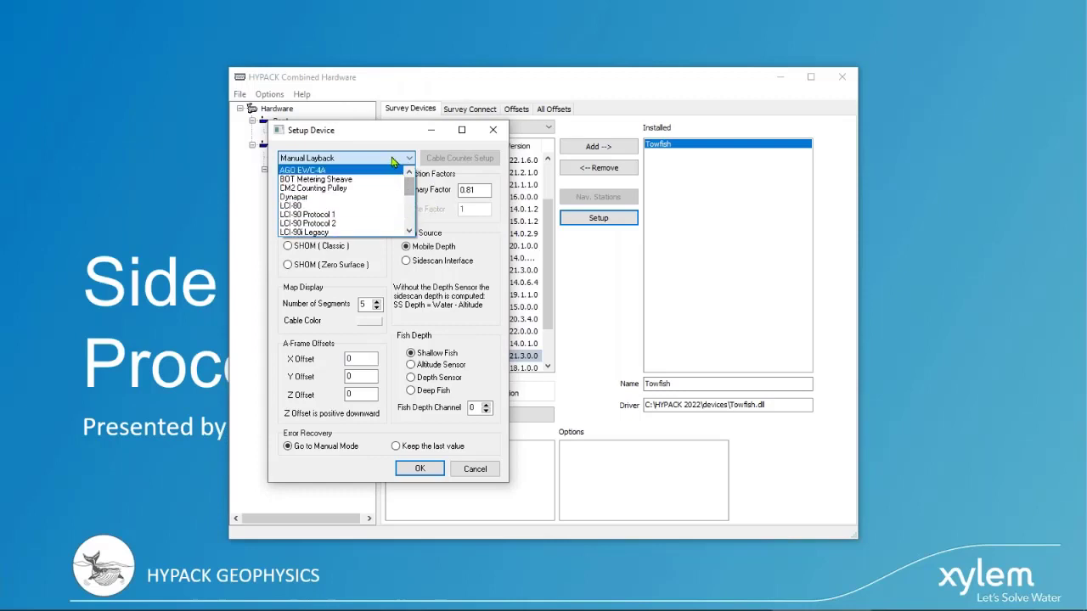
{"action": "left_click", "coordinate": [396, 158]}
{"action": "left_click", "coordinate": [304, 186]}
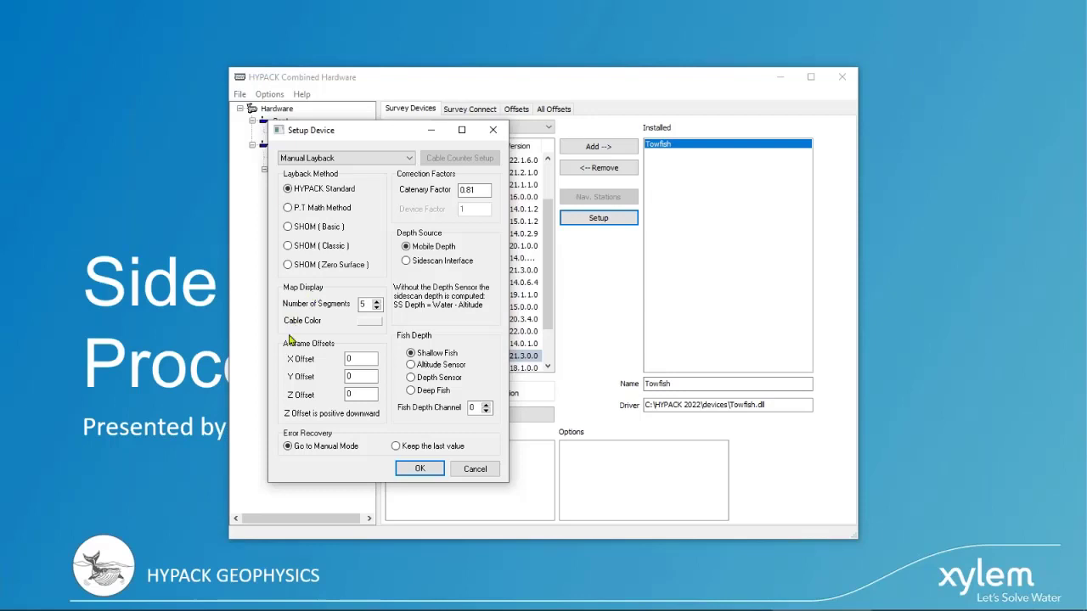
Set the Towfish's depth source to Sidescan Interface with the Depth Sensor enabled and accept the driver setup.
{"action": "left_click", "coordinate": [359, 357]}
{"action": "double_click", "coordinate": [480, 189]}
{"action": "left_click", "coordinate": [480, 189]}
{"action": "left_click", "coordinate": [440, 267]}
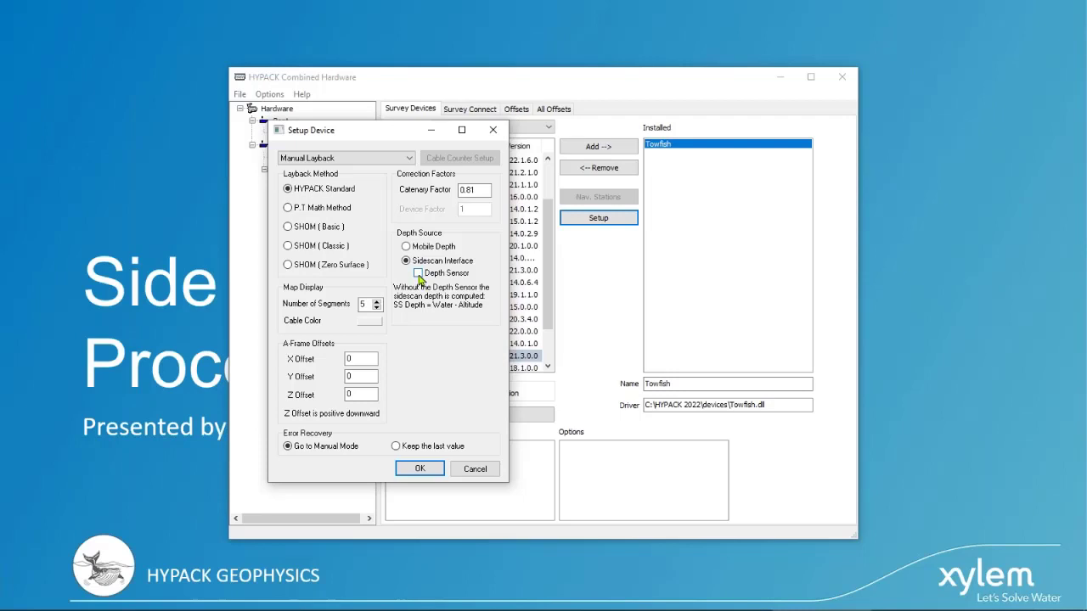
{"action": "left_click", "coordinate": [419, 274]}
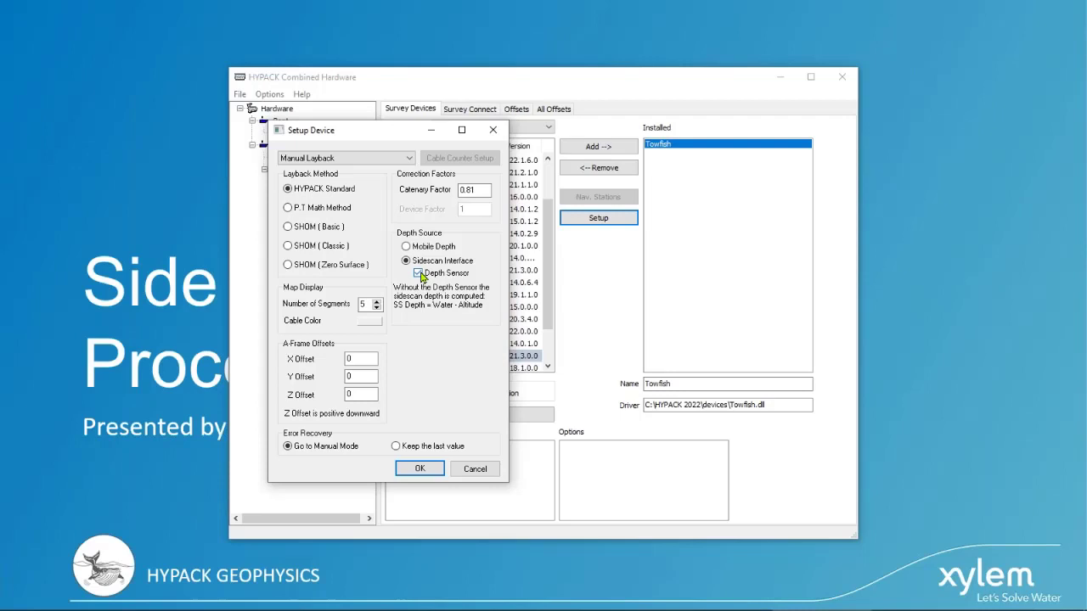
{"action": "left_click", "coordinate": [421, 470]}
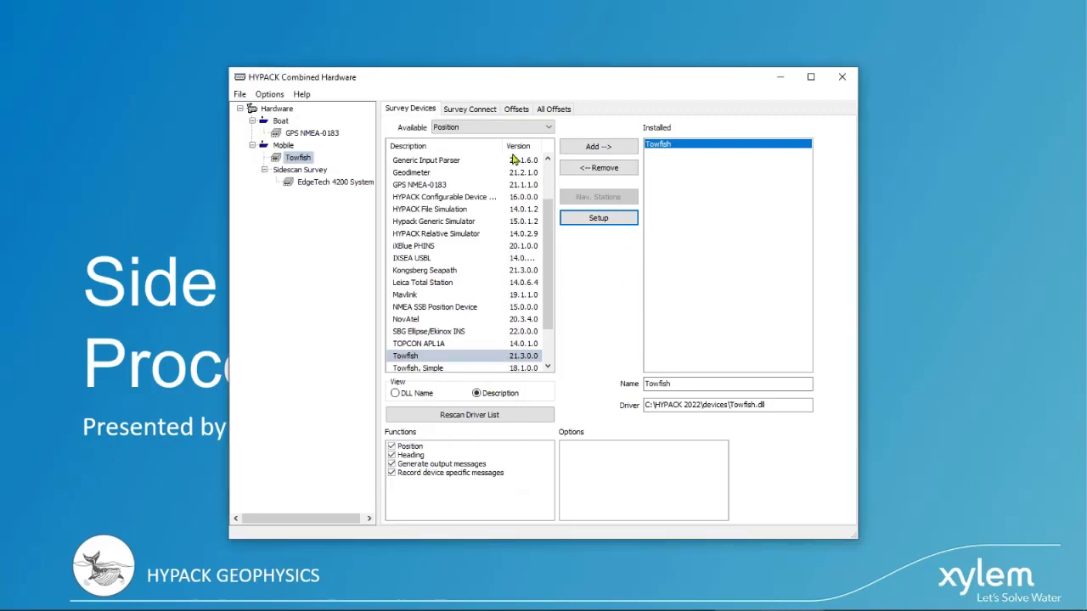
{"action": "left_click", "coordinate": [481, 111]}
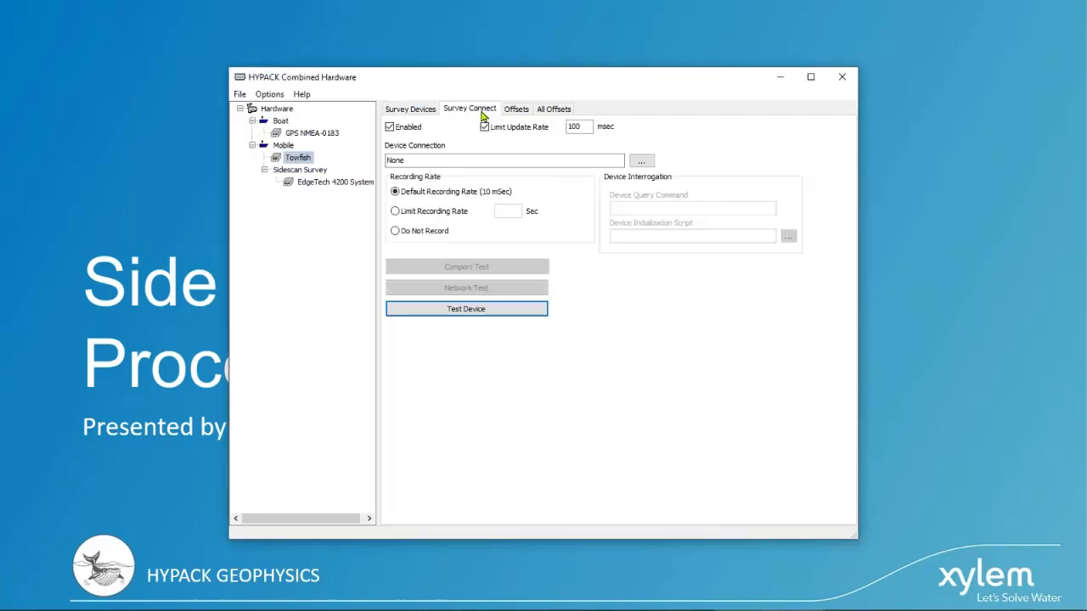
{"action": "left_click", "coordinate": [639, 165]}
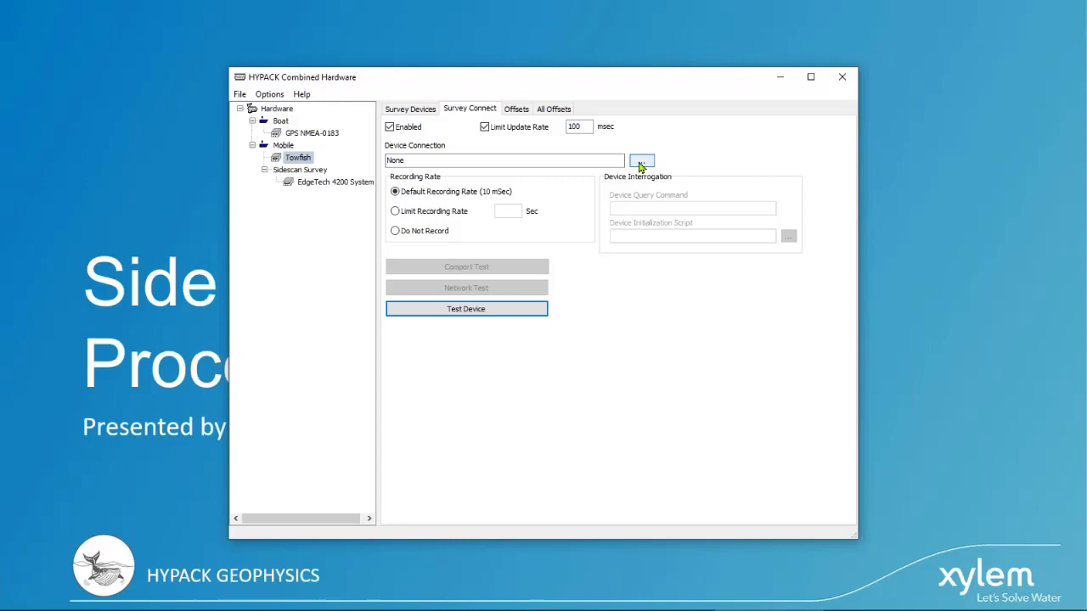
{"action": "left_click", "coordinate": [426, 114]}
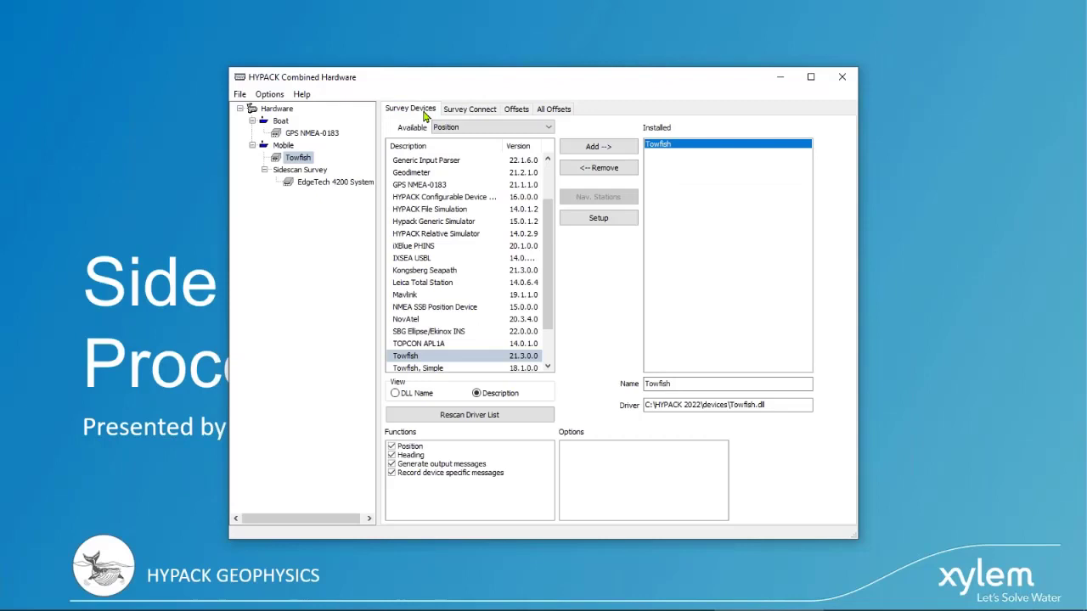
{"action": "left_click", "coordinate": [839, 77]}
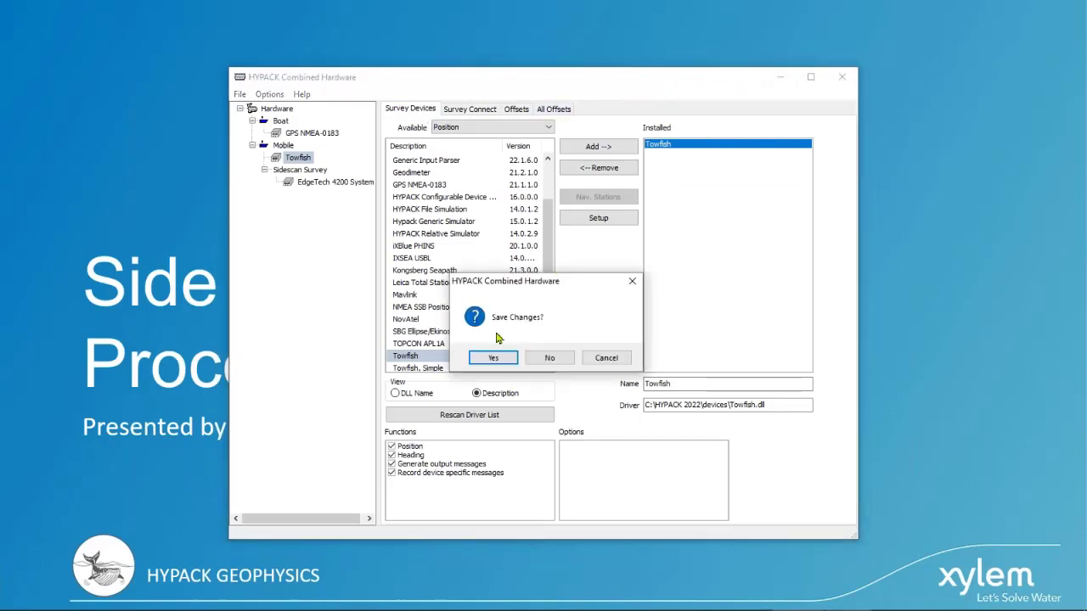
{"action": "left_click", "coordinate": [494, 359]}
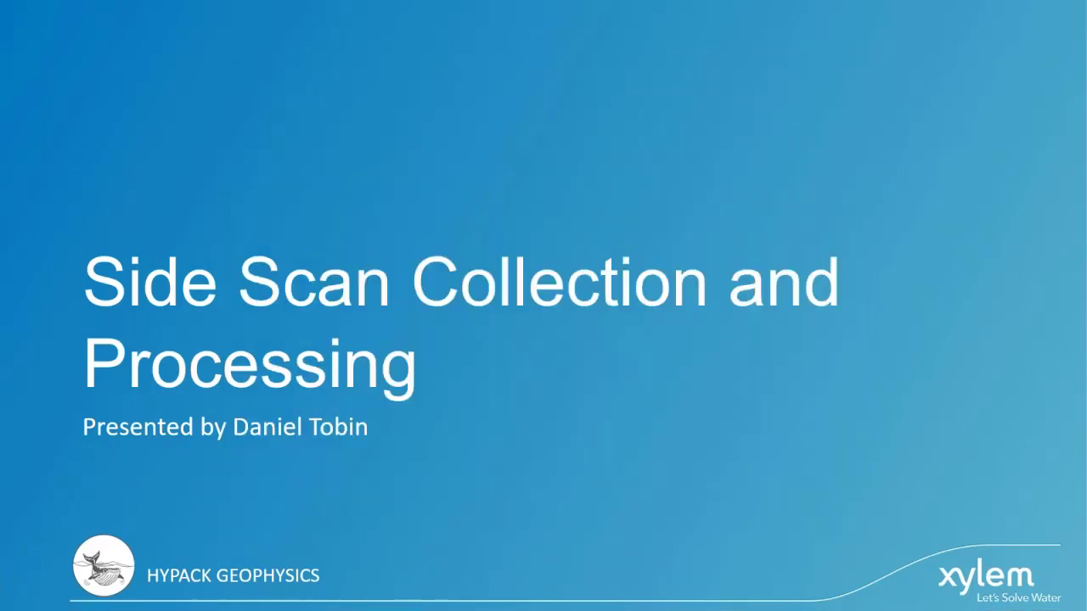
{"action": "key", "text": "Right"}
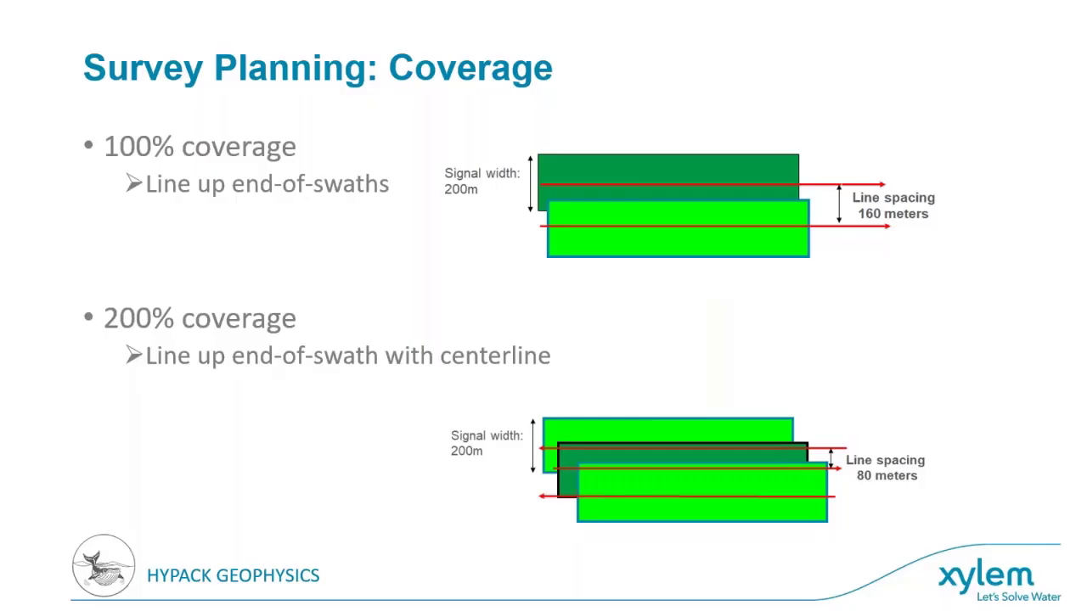
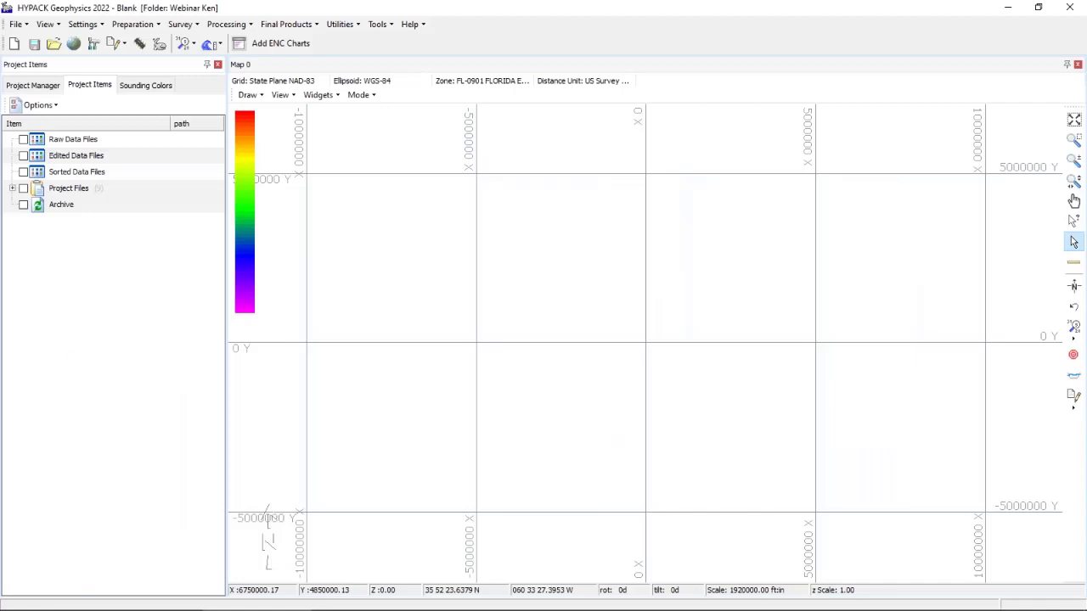
Switch to the Sidescan project group and open its Geo Acq 1 project.
{"action": "left_click", "coordinate": [34, 86]}
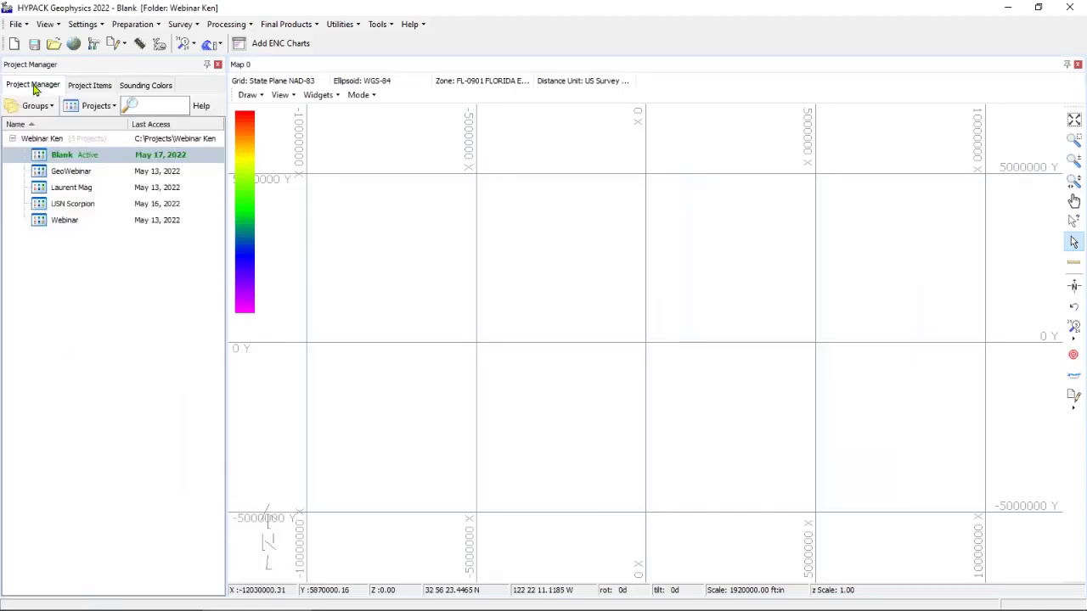
{"action": "left_click", "coordinate": [40, 109]}
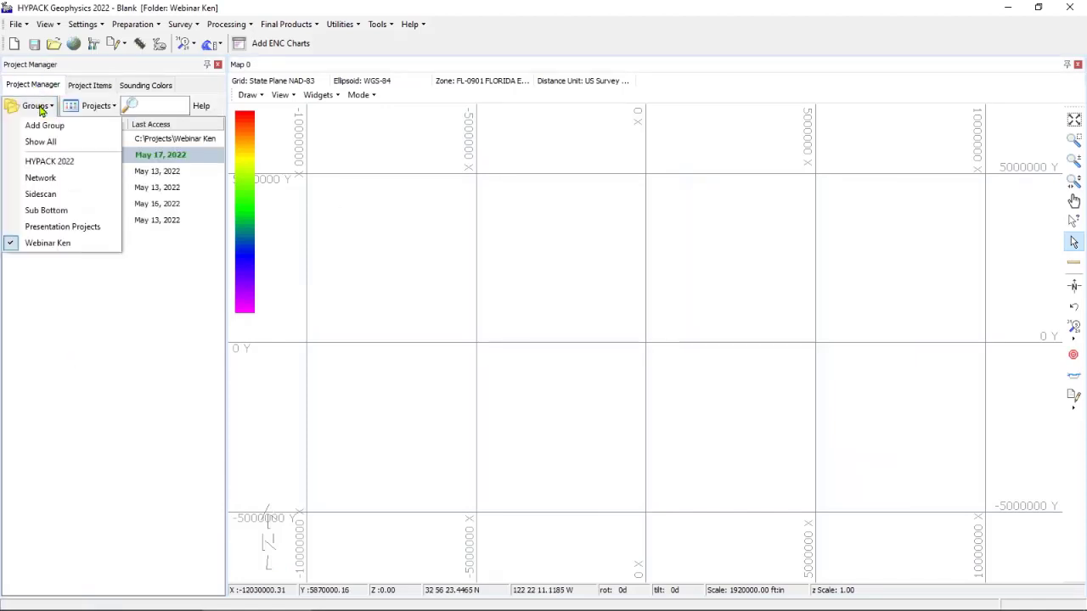
{"action": "left_click", "coordinate": [56, 227]}
{"action": "left_click", "coordinate": [69, 187]}
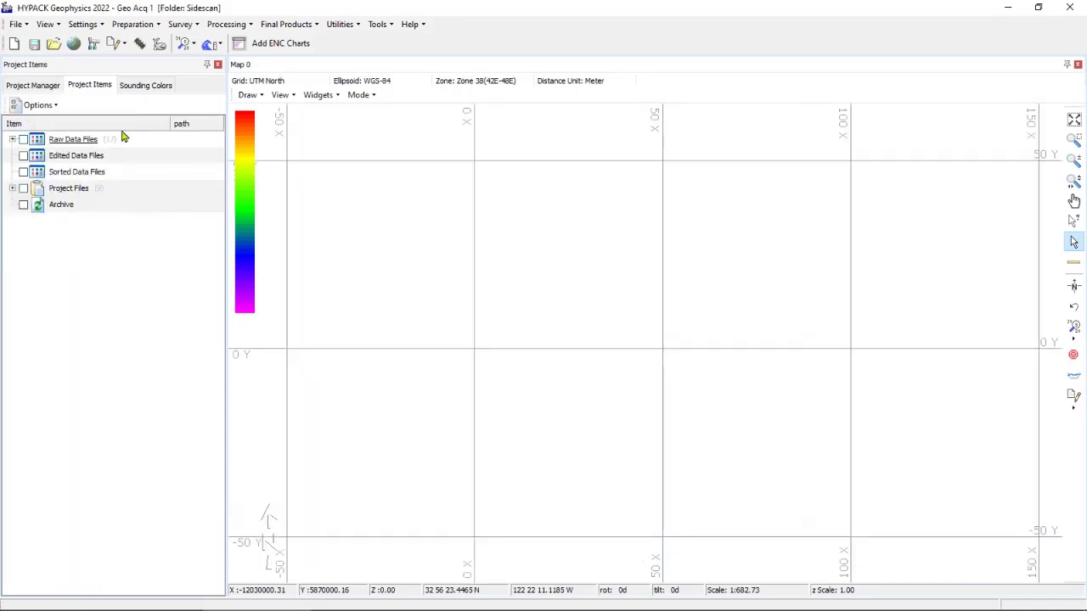
Examine the Geo Acq 1 hardware devices for the boat, sidescan survey and towfish without changing them.
{"action": "left_click", "coordinate": [139, 44]}
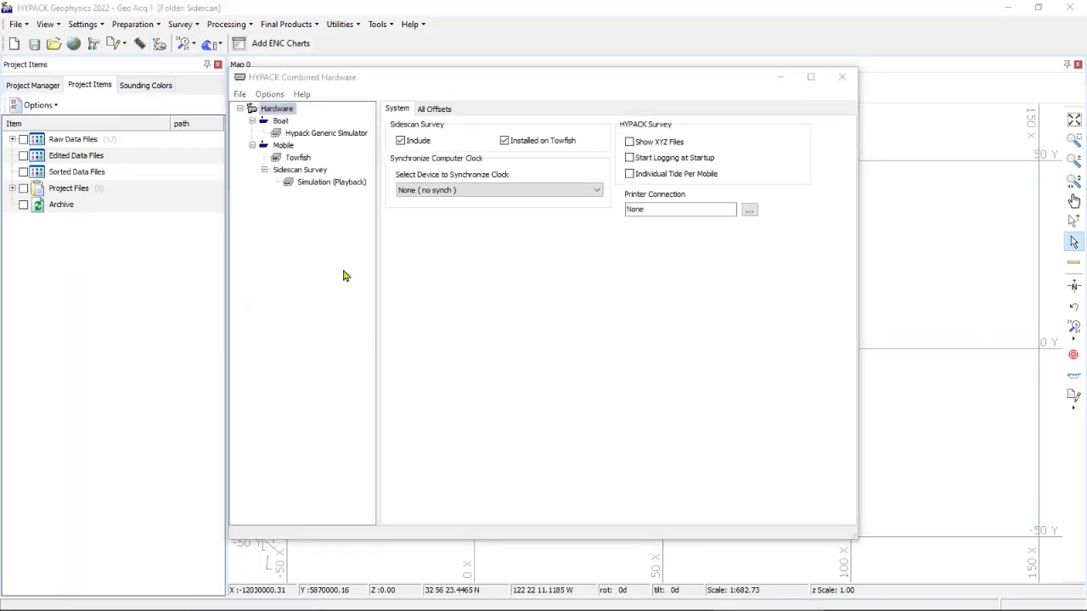
{"action": "left_click", "coordinate": [326, 136]}
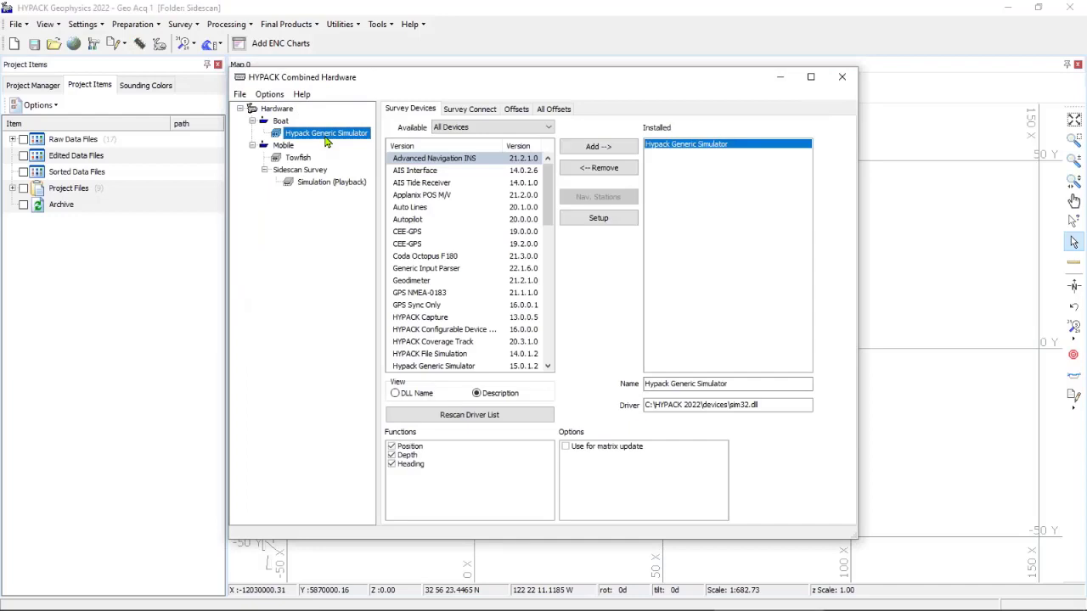
{"action": "left_click", "coordinate": [336, 186]}
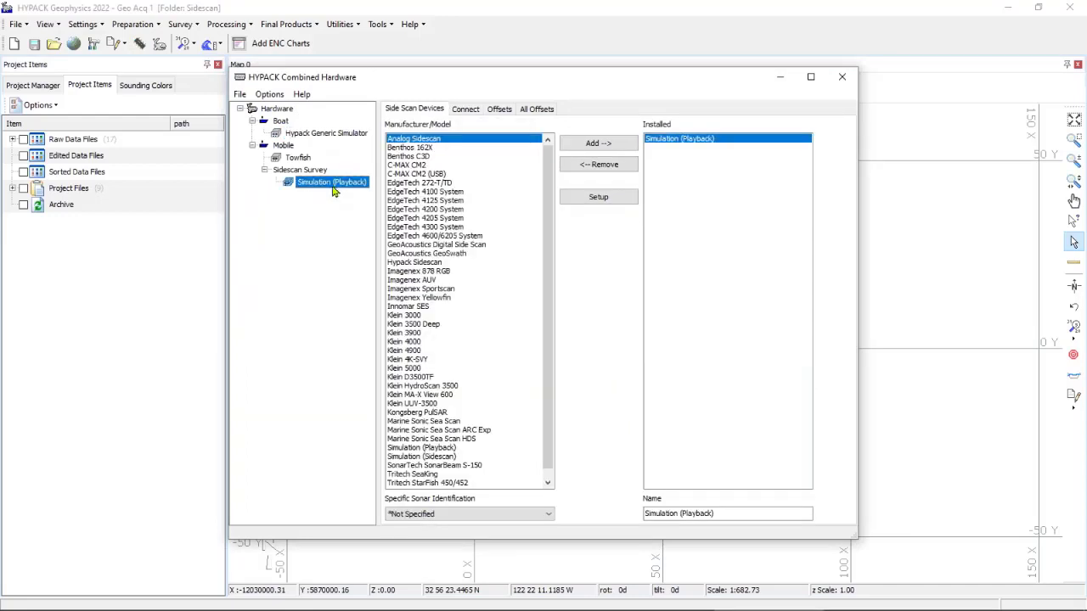
{"action": "left_click", "coordinate": [299, 158]}
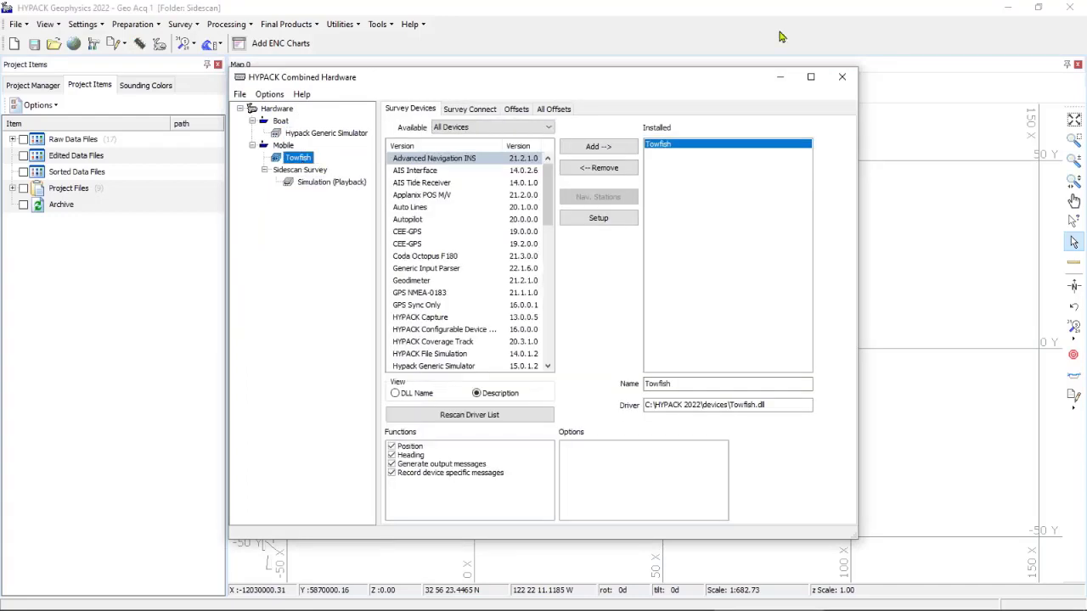
{"action": "left_click", "coordinate": [842, 78]}
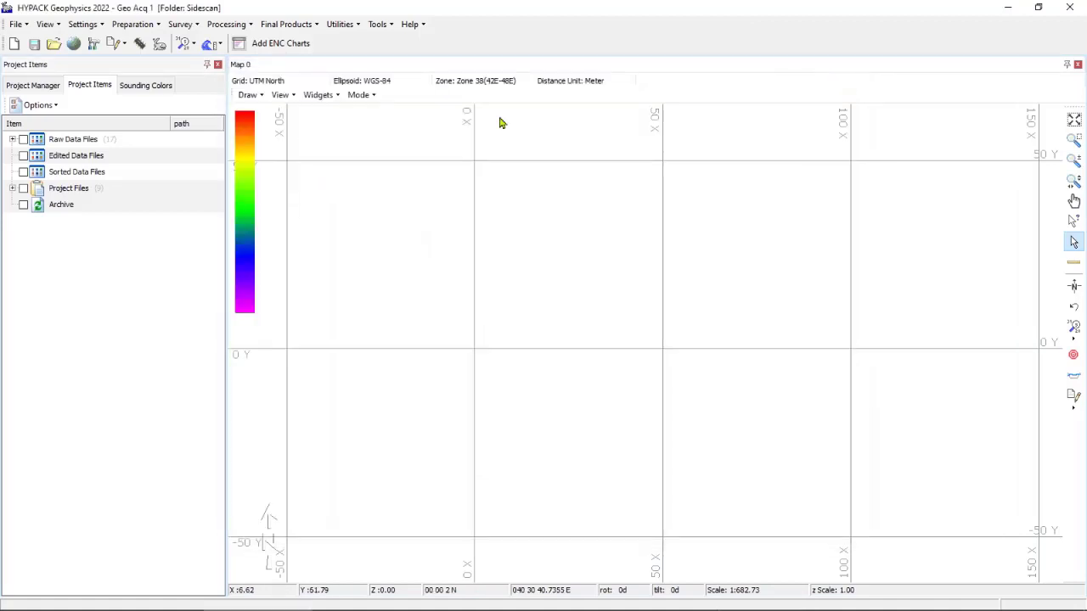
Launch the survey and arrange the map, simulator control and Towfish windows so their controls are within reach.
{"action": "left_click", "coordinate": [163, 50]}
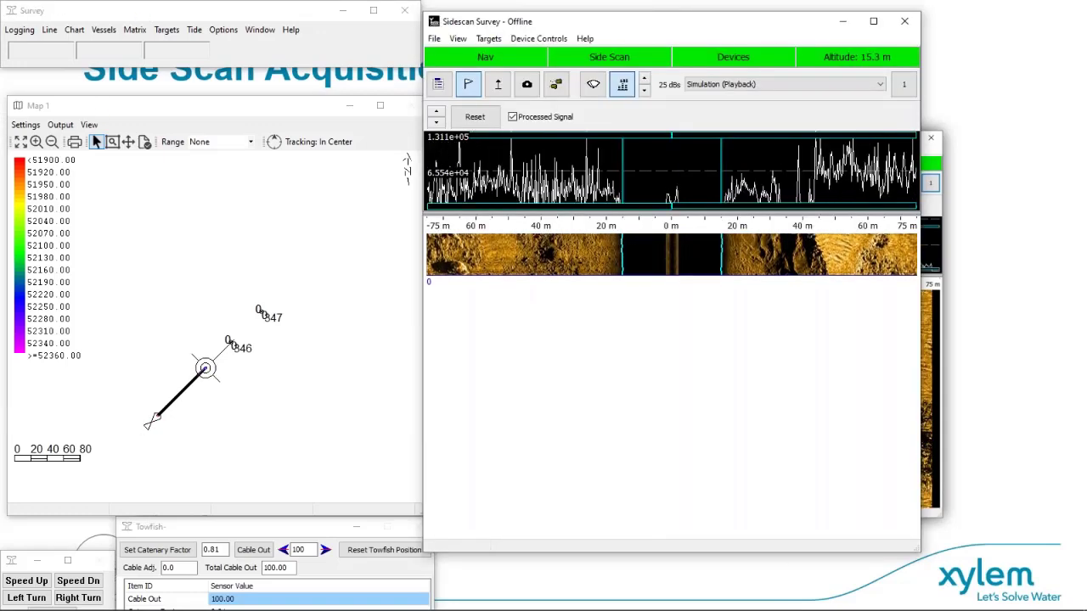
{"action": "left_click_drag", "start_coordinate": [91, 103], "coordinate": [83, 81]}
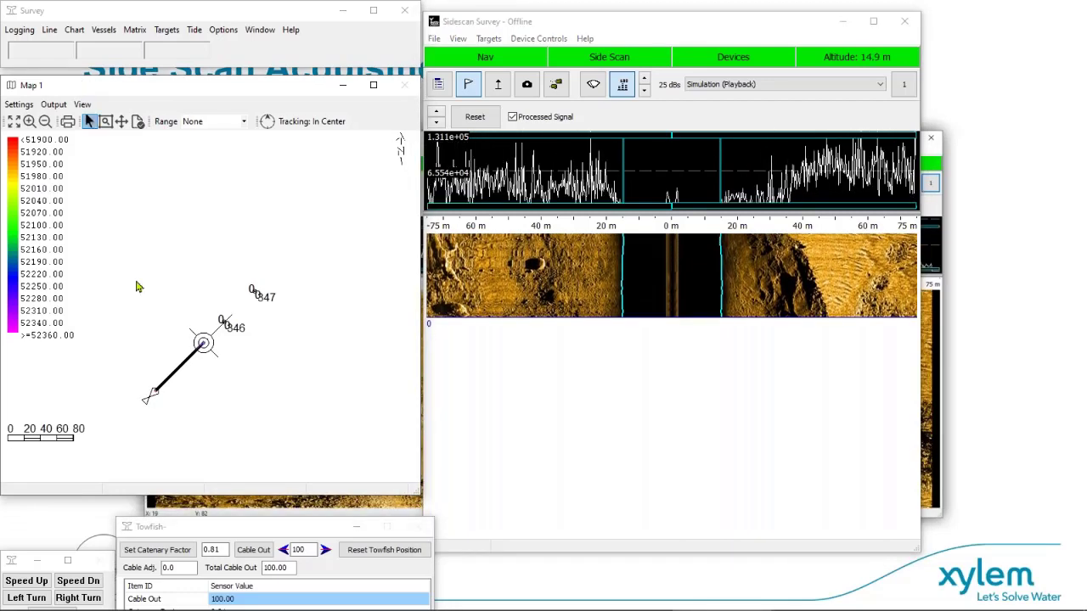
{"action": "left_click", "coordinate": [23, 578]}
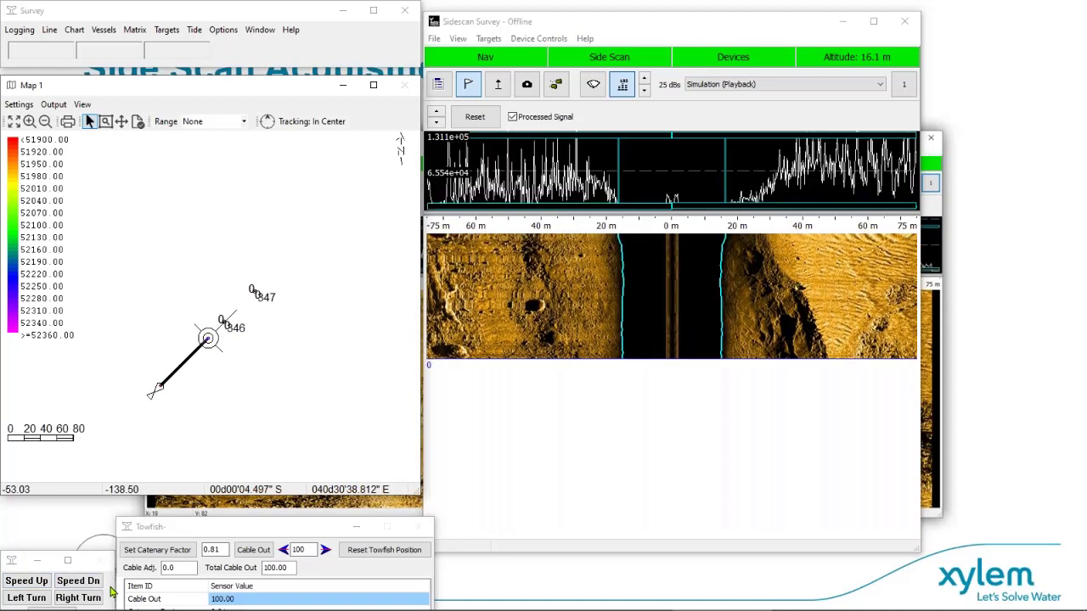
{"action": "left_click_drag", "start_coordinate": [112, 552], "coordinate": [125, 541]}
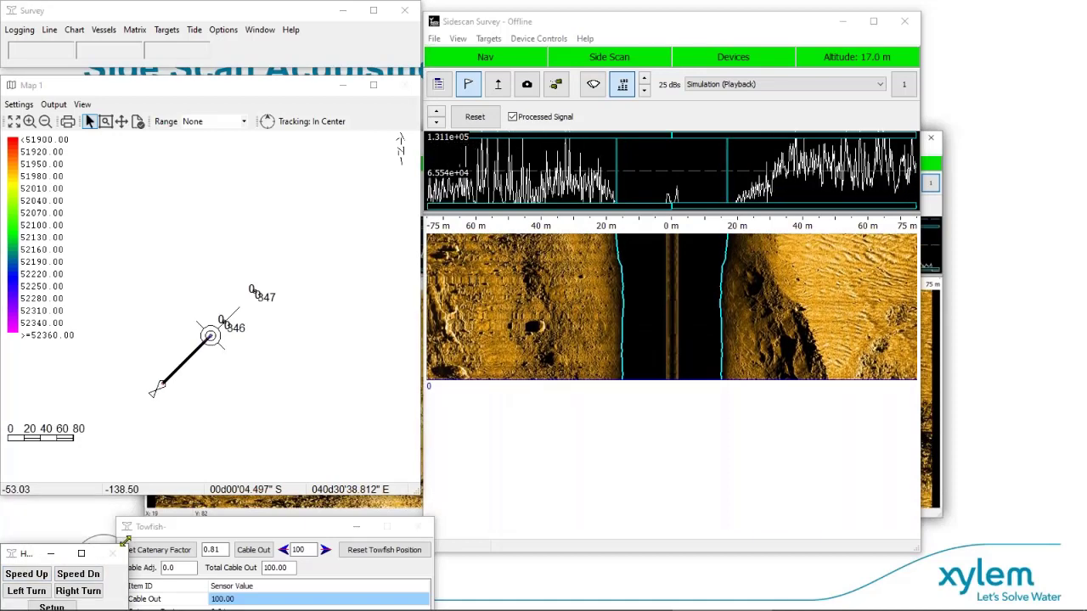
{"action": "left_click_drag", "start_coordinate": [27, 555], "coordinate": [34, 515]}
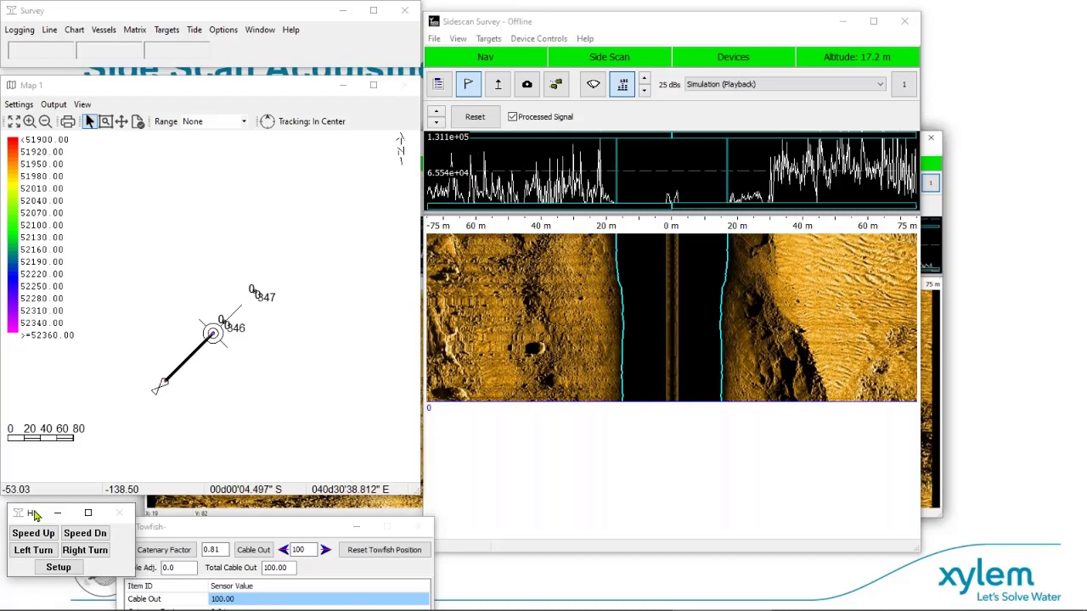
{"action": "mouse_move", "coordinate": [167, 530]}
{"action": "left_mouse_down"}
{"action": "mouse_move", "coordinate": [167, 502]}
{"action": "mouse_move", "coordinate": [177, 510]}
{"action": "left_mouse_up"}
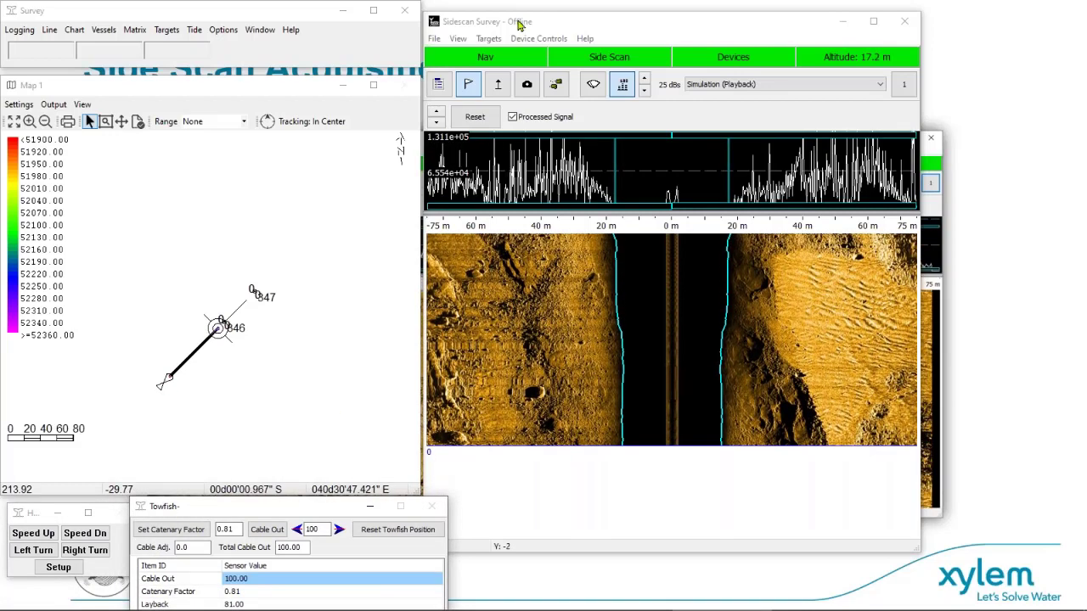
Bring the Sidescan Survey window forward and enlarge it in width and height to show more of the waterfall.
{"action": "left_click", "coordinate": [520, 24]}
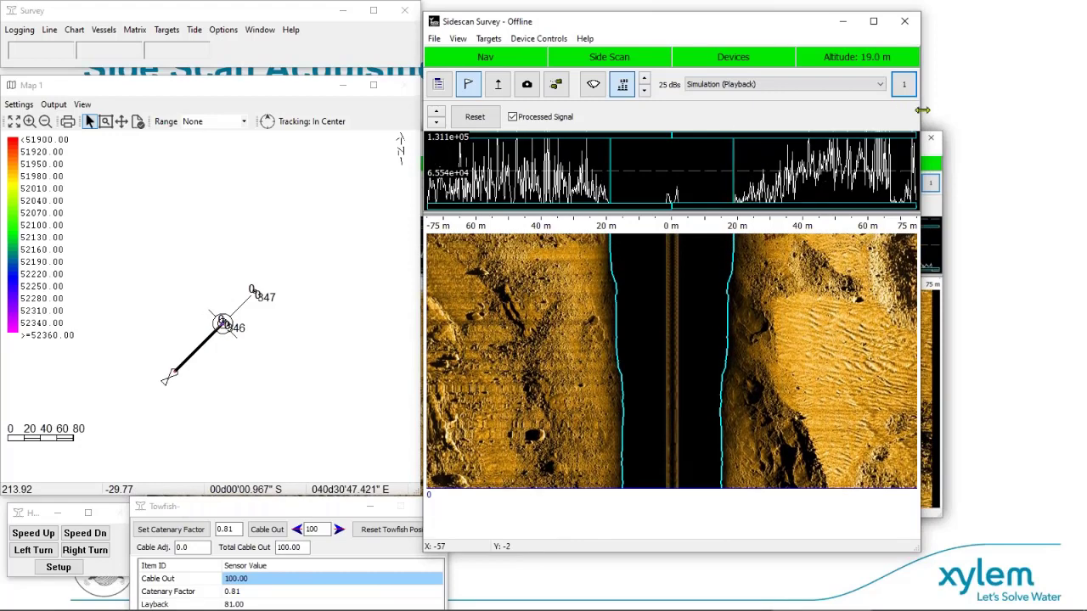
{"action": "left_click_drag", "start_coordinate": [922, 111], "coordinate": [1042, 118]}
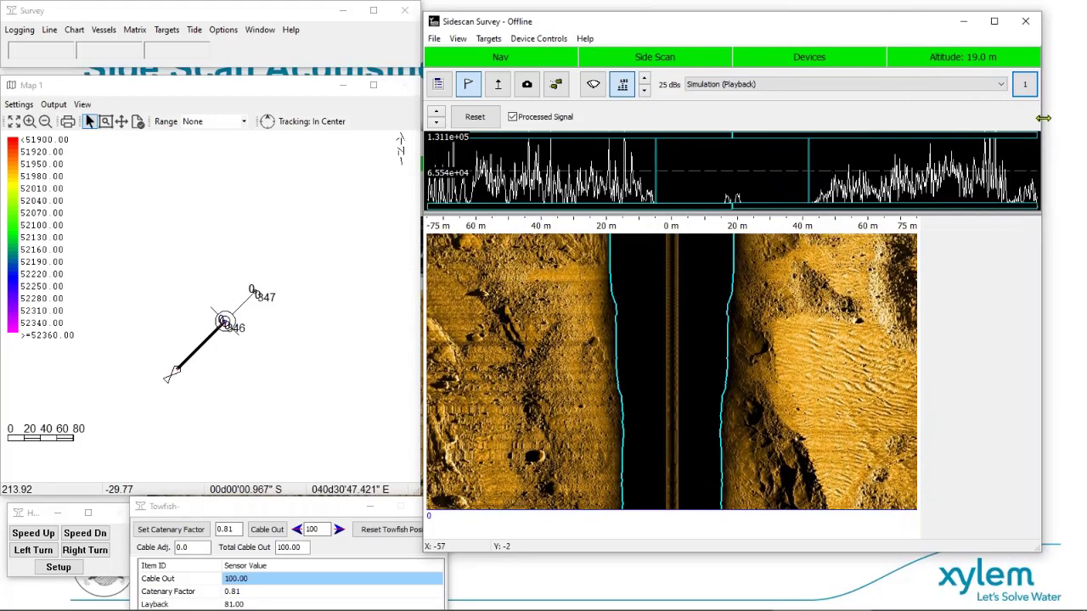
{"action": "left_click_drag", "start_coordinate": [690, 552], "coordinate": [684, 610]}
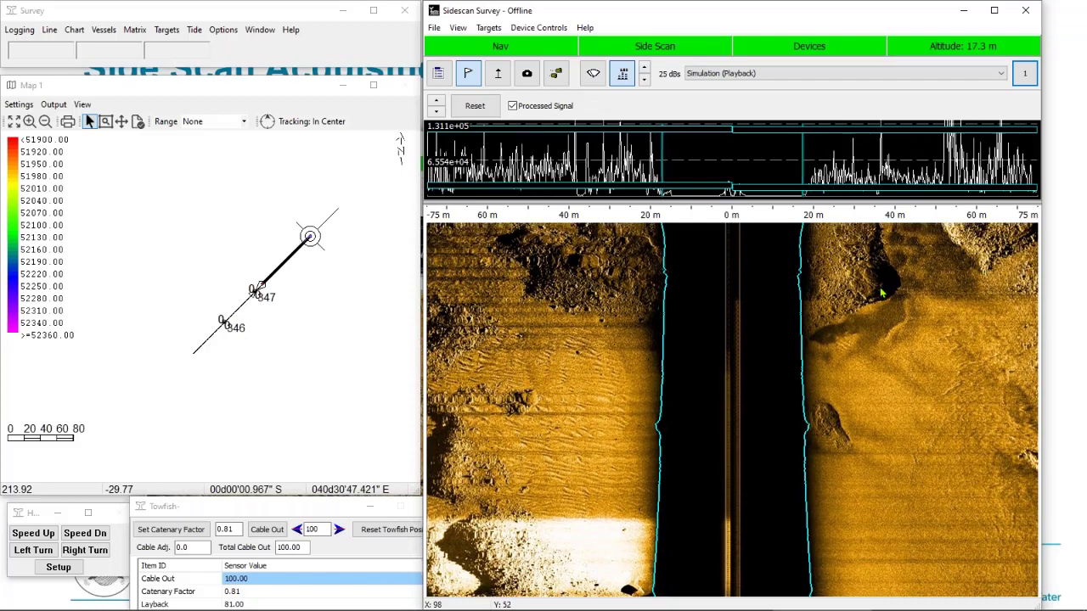
Mark a target at the dark shadow about 36 m to starboard in the waterfall and zoom in on its target image.
{"action": "left_click", "coordinate": [881, 294]}
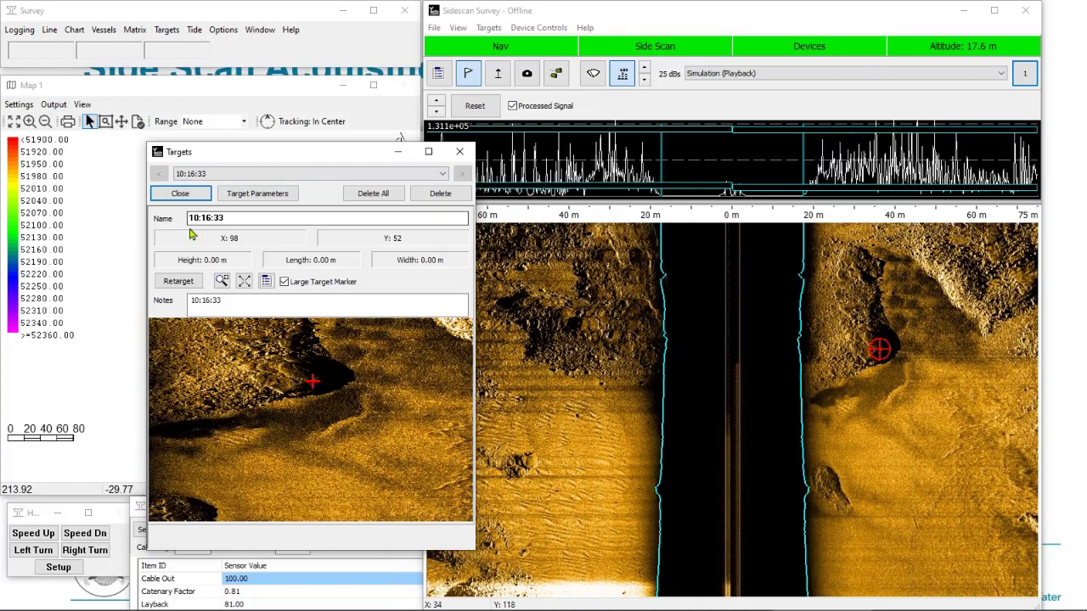
{"action": "left_click", "coordinate": [221, 282]}
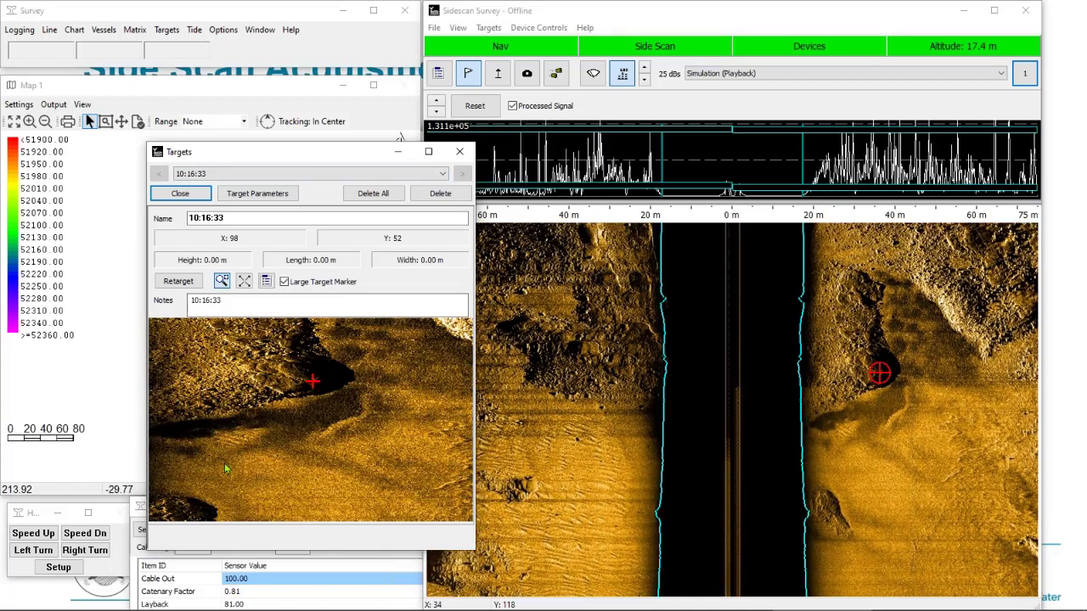
{"action": "left_click_drag", "start_coordinate": [234, 347], "coordinate": [370, 430]}
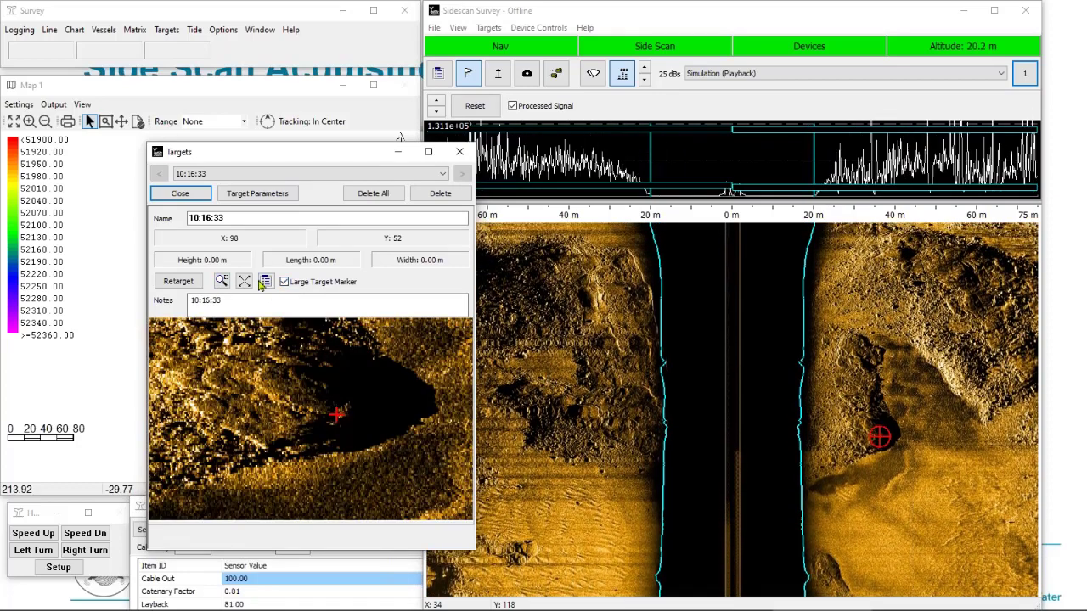
Retarget the current target to the textured seabed beside the dark shadow, and switch its large target marker off and on again.
{"action": "left_click", "coordinate": [179, 283]}
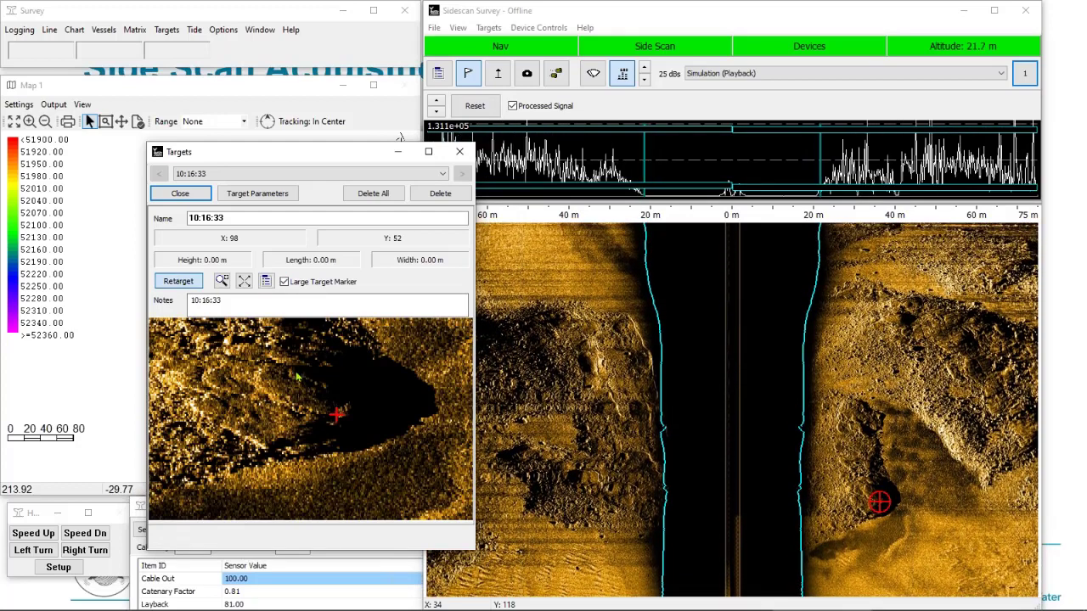
{"action": "left_click", "coordinate": [294, 371]}
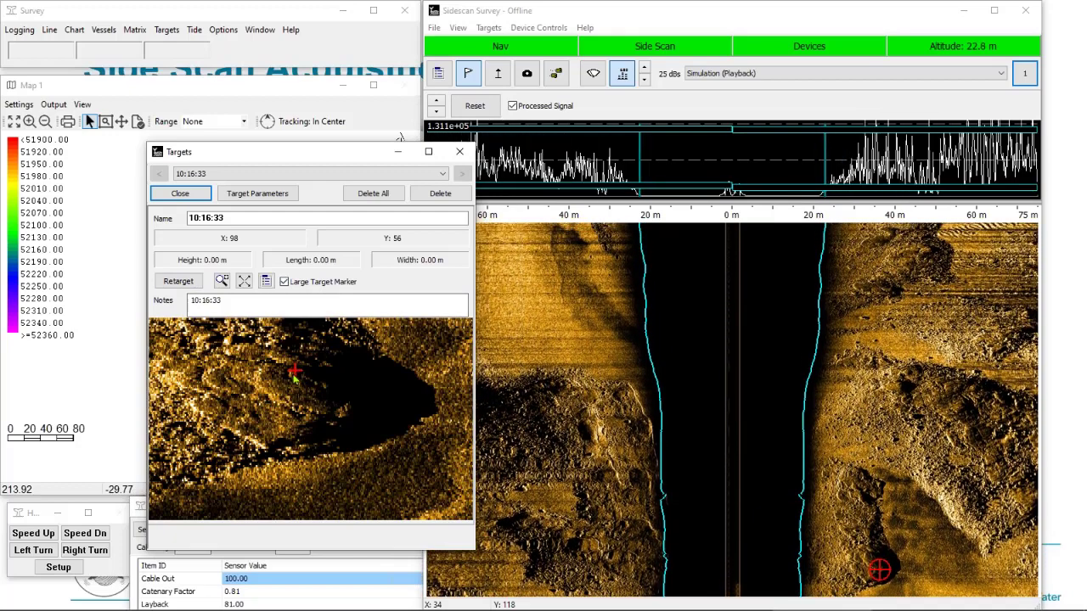
{"action": "left_click", "coordinate": [303, 288]}
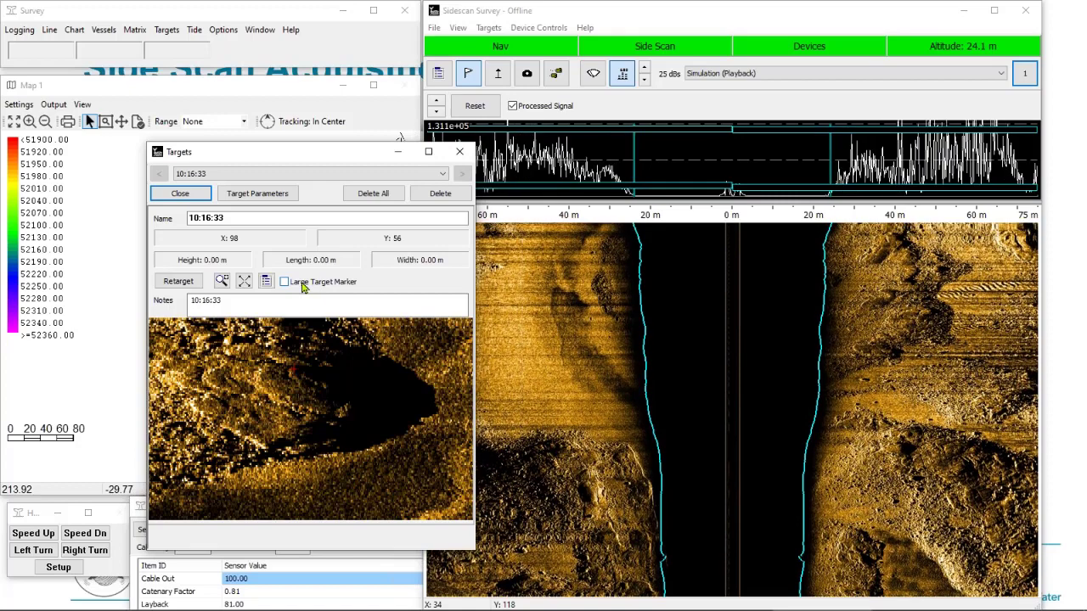
{"action": "left_click", "coordinate": [303, 288]}
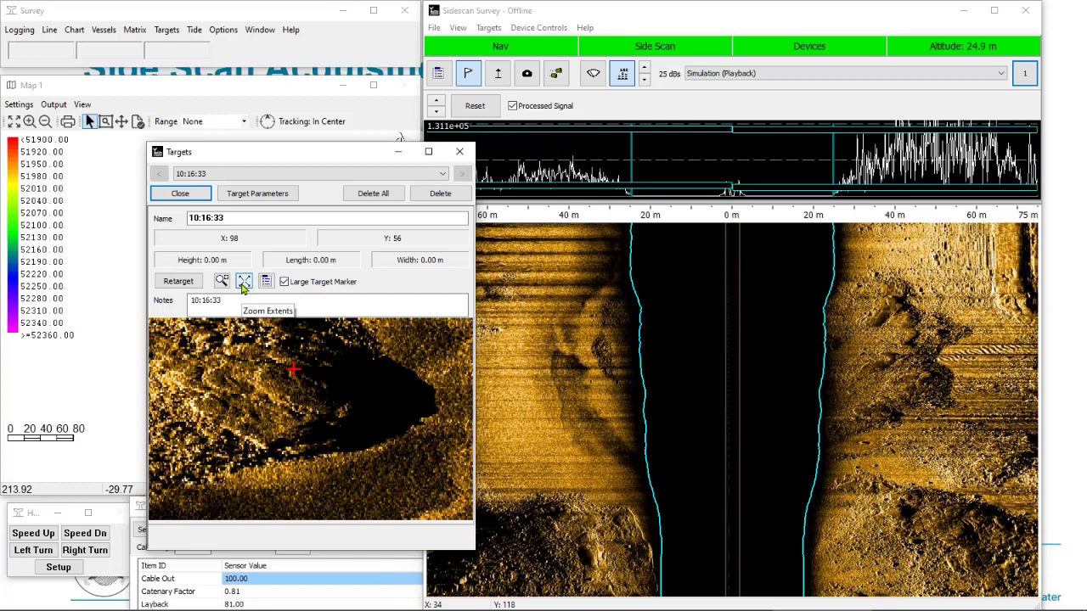
Zoom the target image to its full extents and close the Targets window.
{"action": "left_click", "coordinate": [244, 283]}
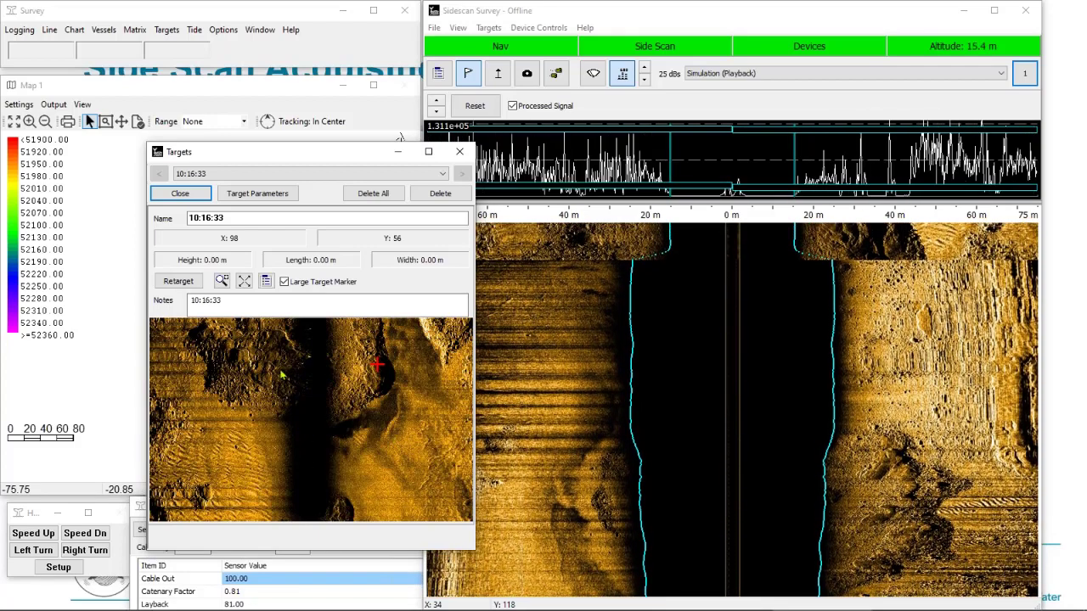
{"action": "left_click", "coordinate": [212, 175]}
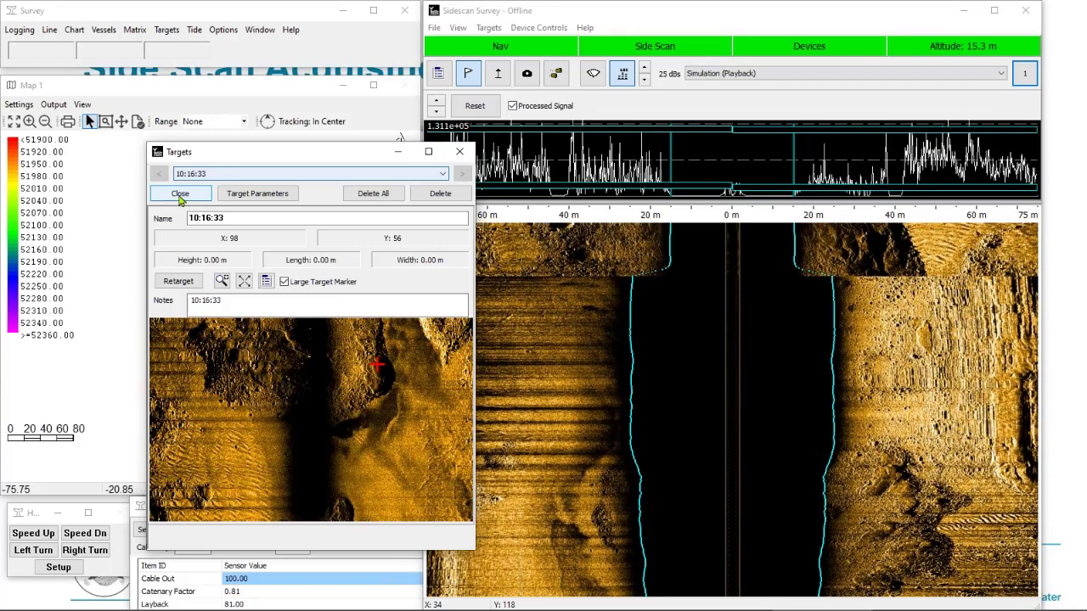
{"action": "left_click", "coordinate": [180, 194]}
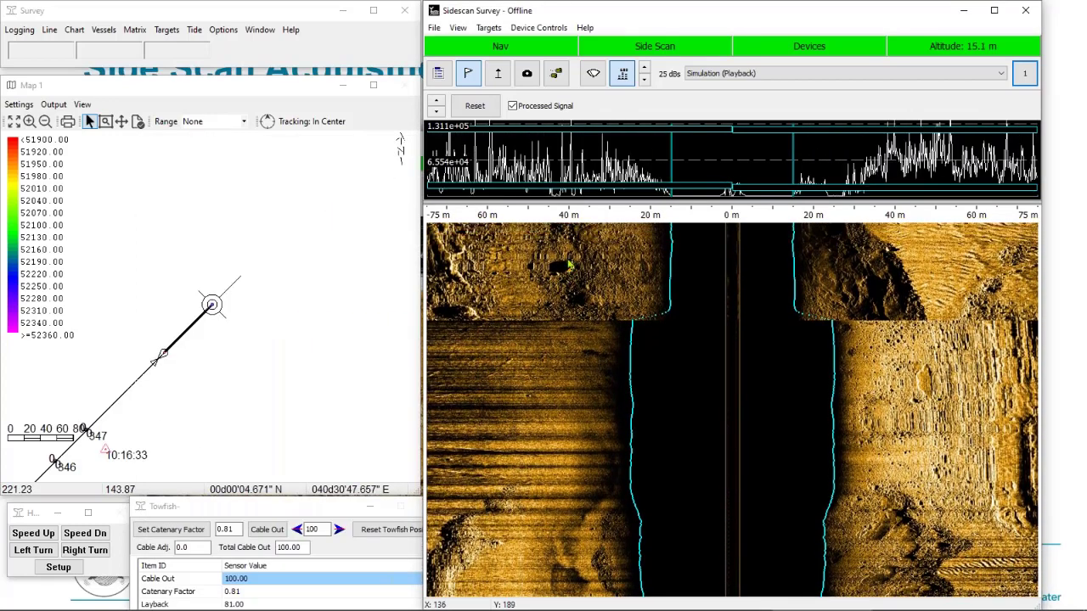
Mark a second target at the small dark spot about 40 m to port in the waterfall and close its target window.
{"action": "left_click", "coordinate": [565, 265]}
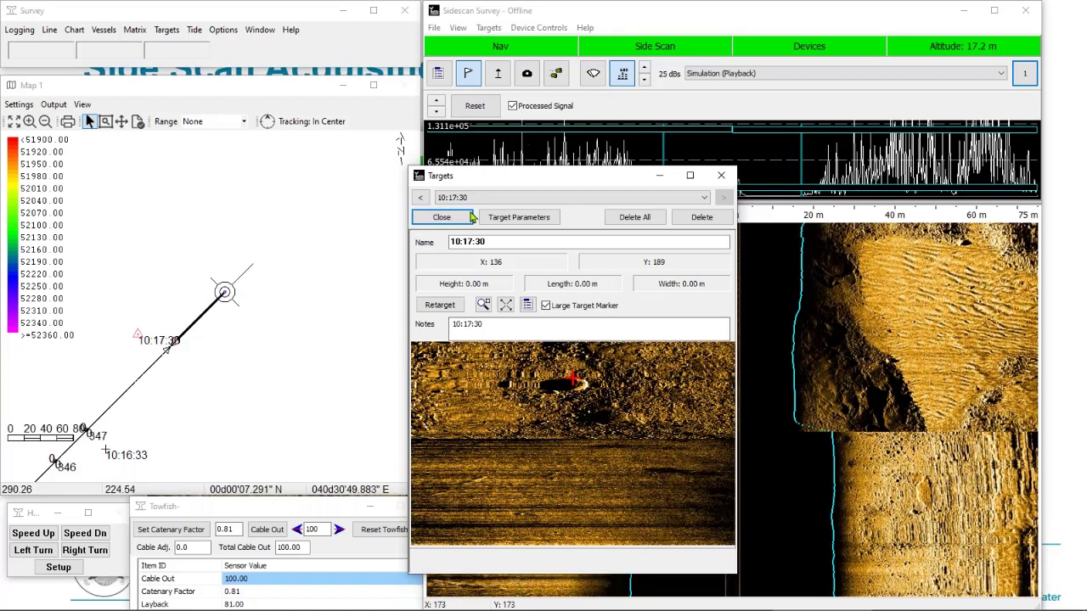
{"action": "left_click", "coordinate": [441, 217]}
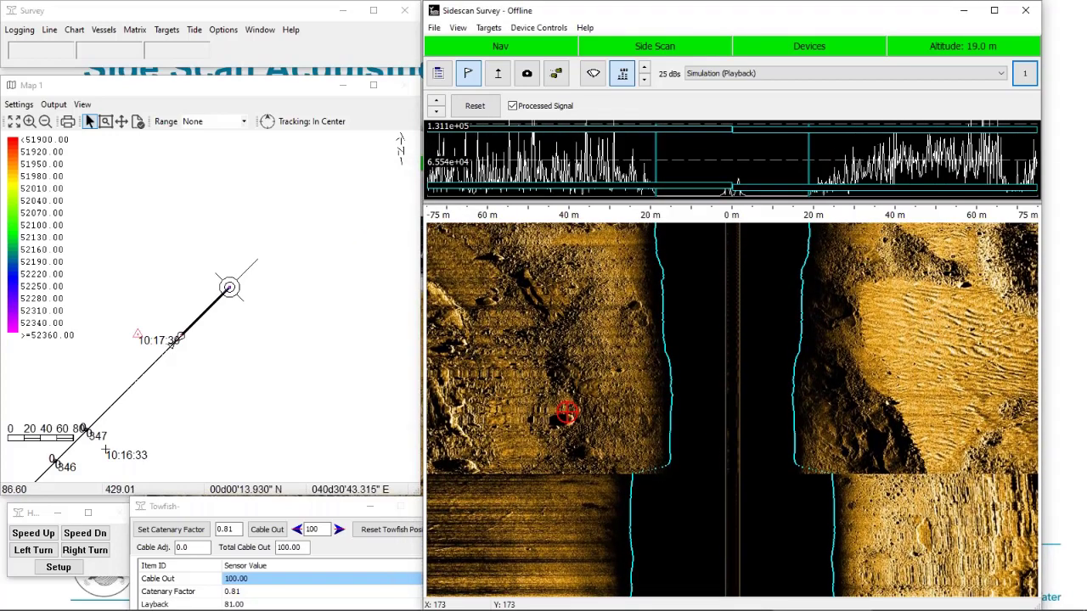
Place the Sidescan Options beside the waterfall and try the Gray Scale, Gold and Alt Copper palettes, ending on Gold, 24-bit.
{"action": "left_click", "coordinate": [440, 77]}
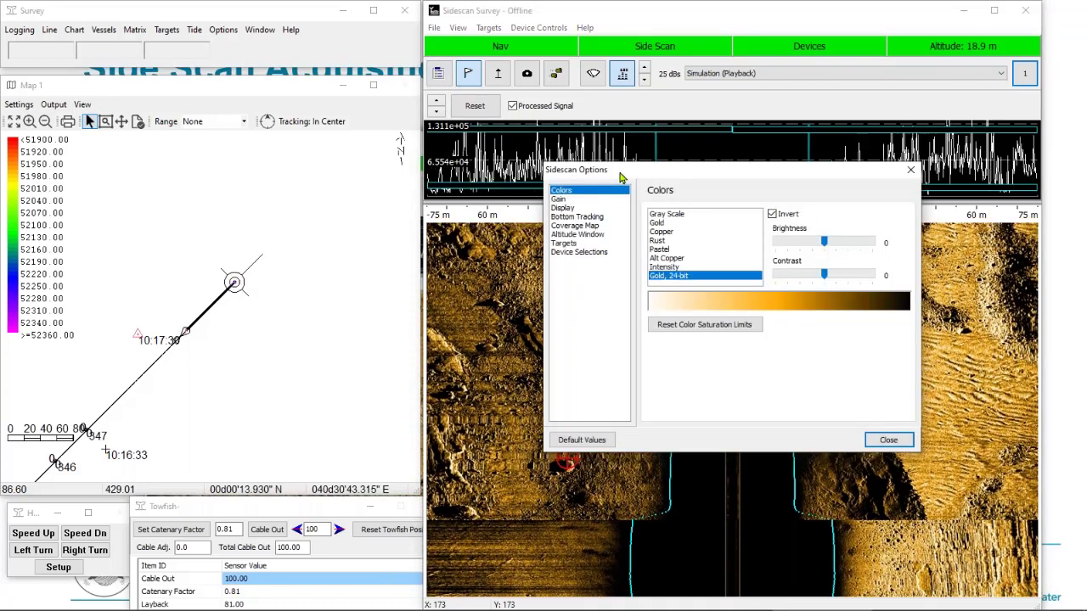
{"action": "left_click_drag", "start_coordinate": [578, 173], "coordinate": [122, 144]}
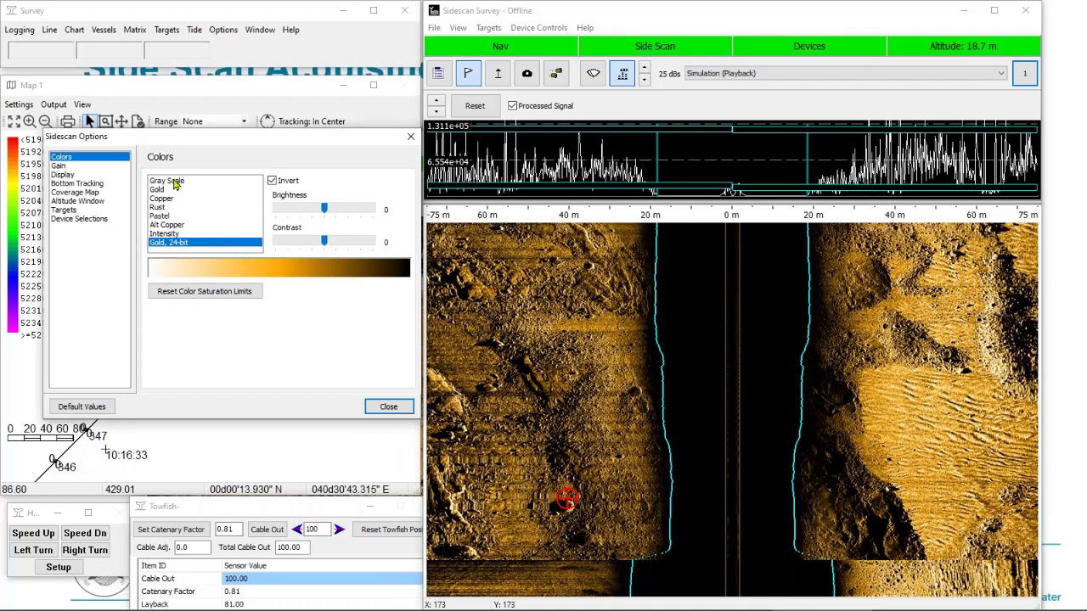
{"action": "left_click", "coordinate": [174, 180]}
{"action": "left_click", "coordinate": [167, 190]}
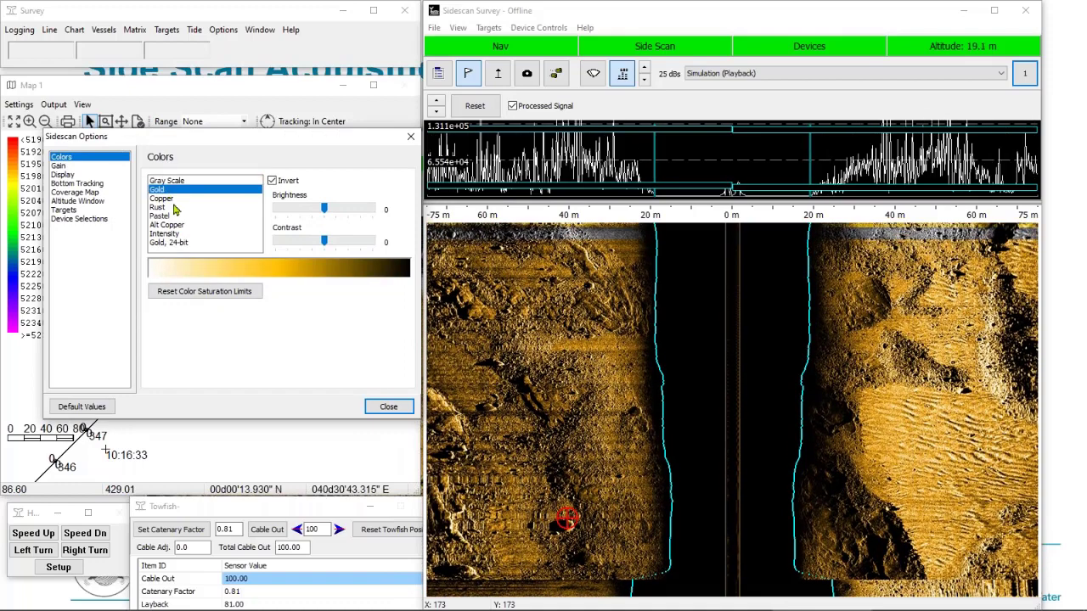
{"action": "left_click", "coordinate": [169, 225]}
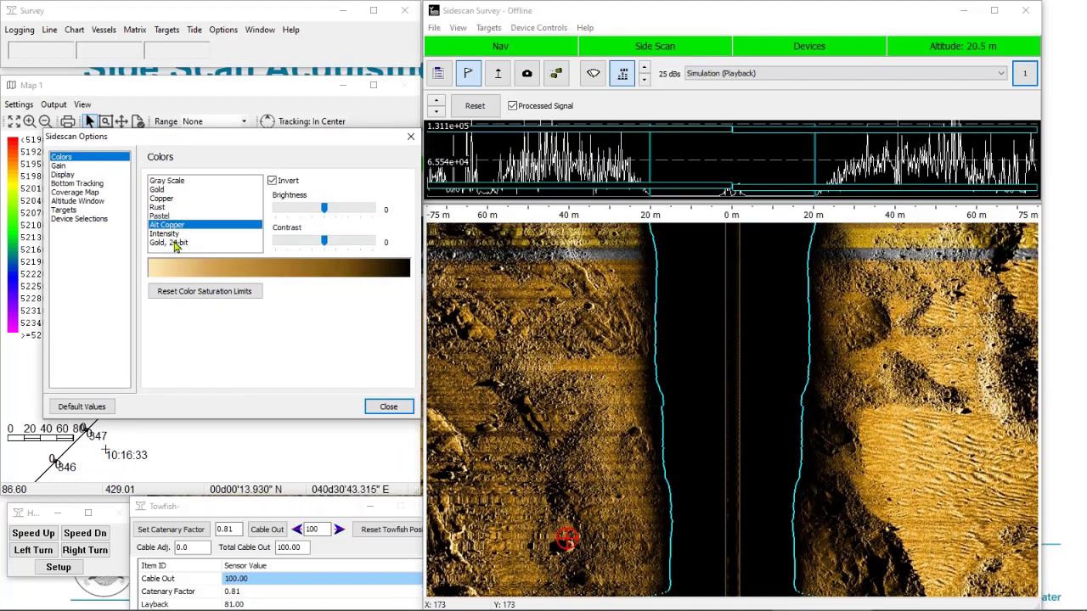
{"action": "left_click", "coordinate": [174, 243]}
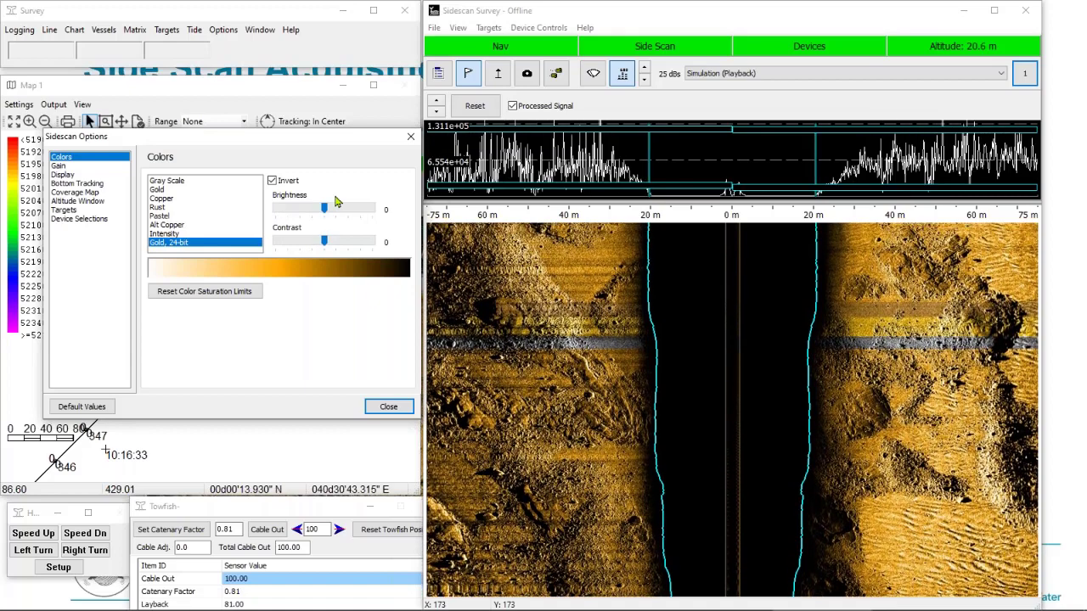
Set the side scan gain to None to compare the raw waterfall, and switch it to Auto TVG.
{"action": "left_click", "coordinate": [74, 168]}
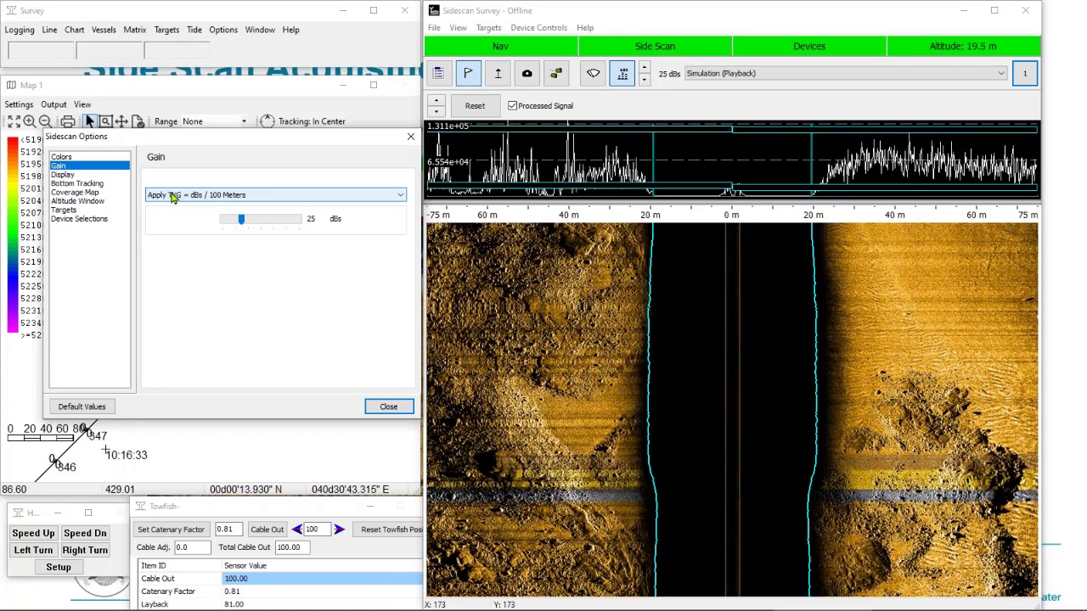
{"action": "left_click", "coordinate": [173, 197]}
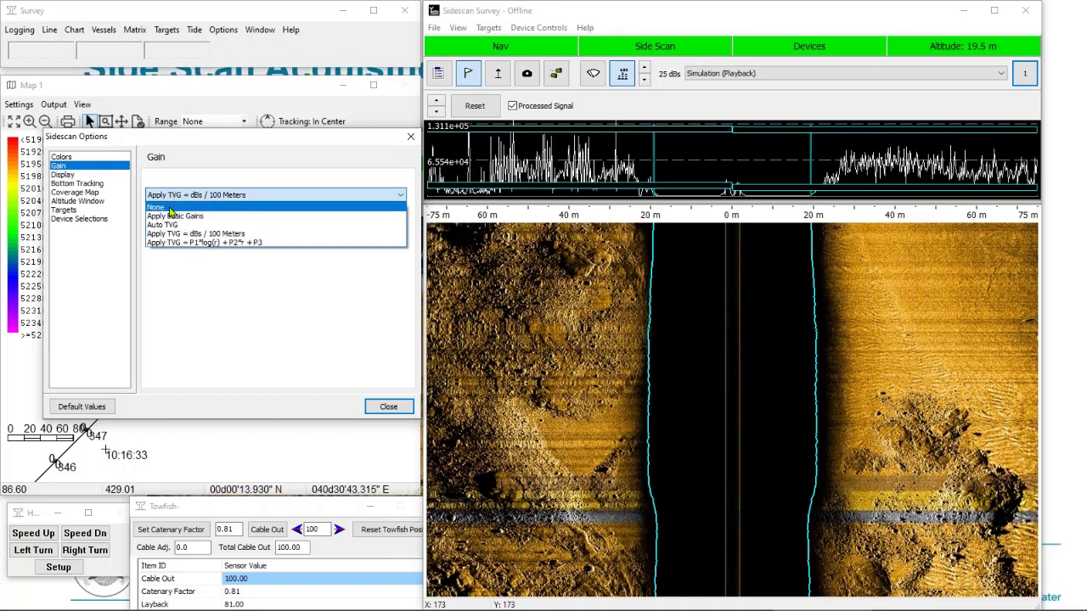
{"action": "left_click", "coordinate": [170, 208]}
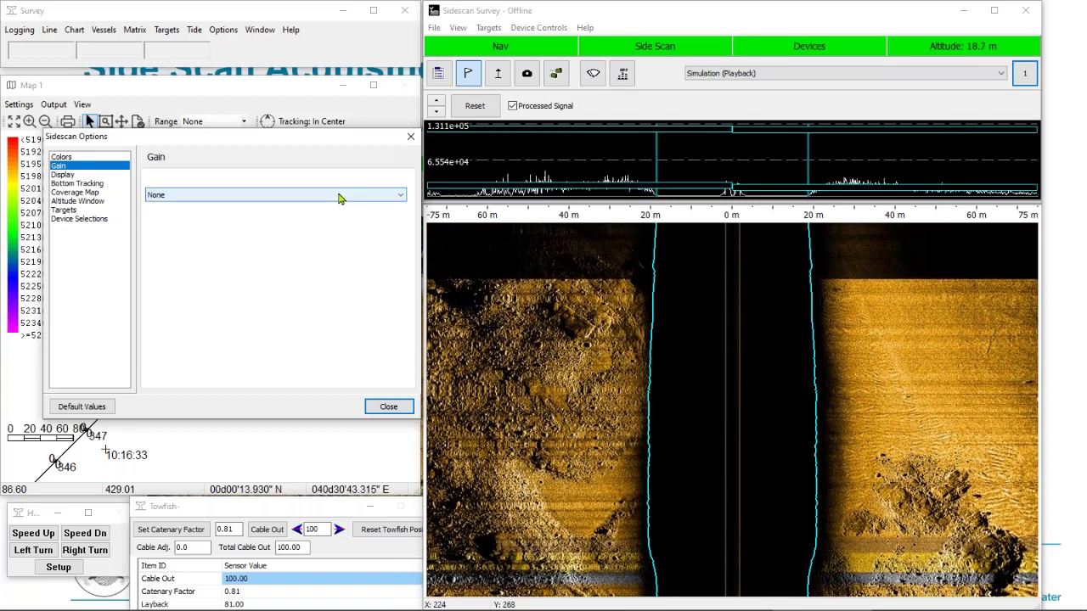
{"action": "left_click", "coordinate": [339, 196]}
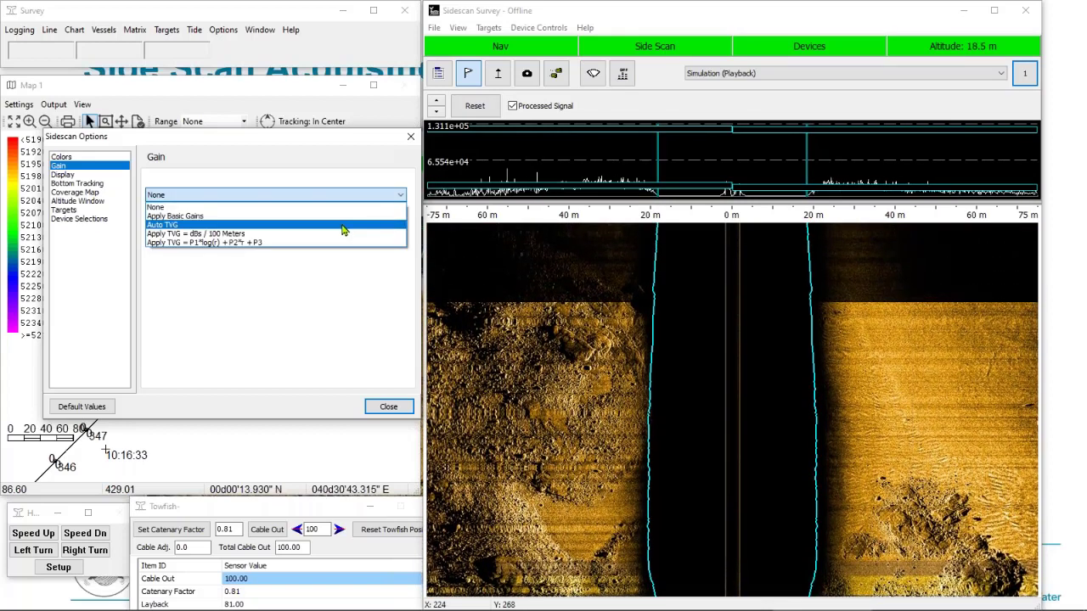
{"action": "left_click", "coordinate": [344, 226]}
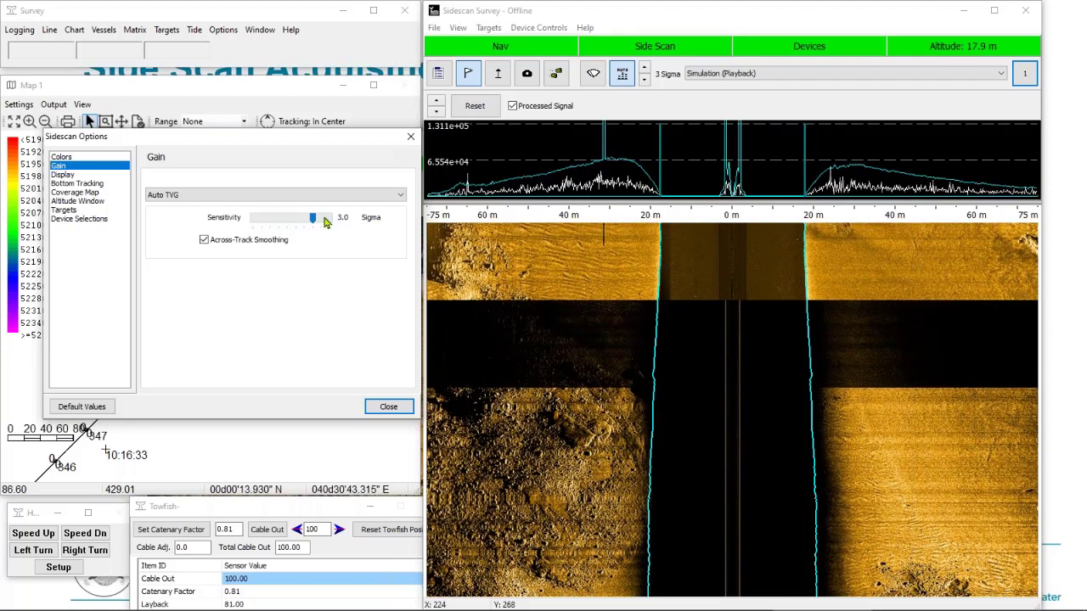
Try the Auto TVG sensitivity at 1.0 and 10.0 sigma, and set it back to 3.0 sigma.
{"action": "left_click_drag", "start_coordinate": [314, 220], "coordinate": [340, 220]}
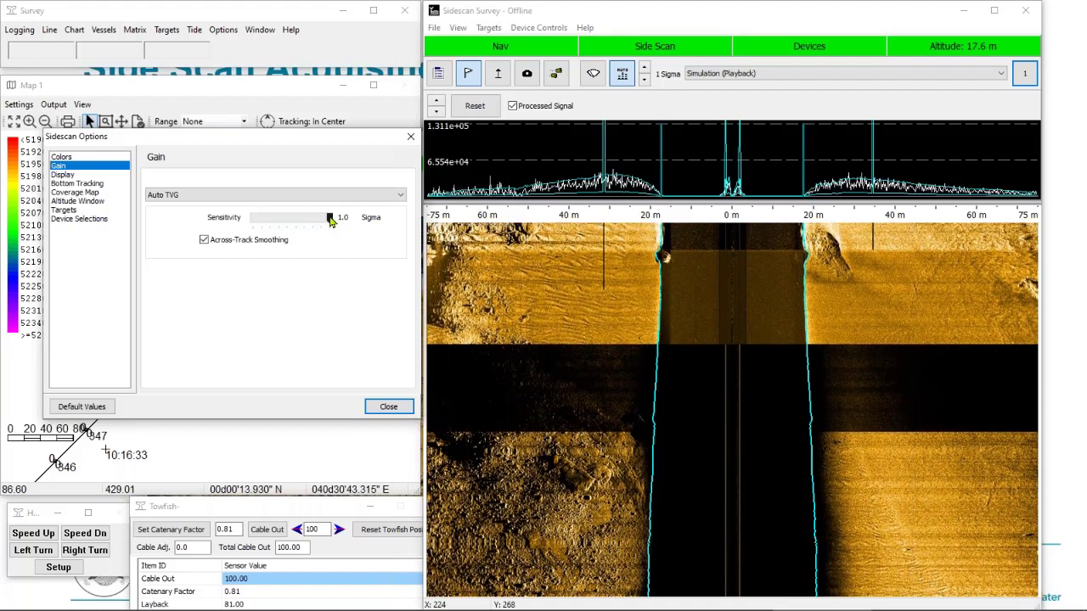
{"action": "left_click_drag", "start_coordinate": [331, 220], "coordinate": [253, 219]}
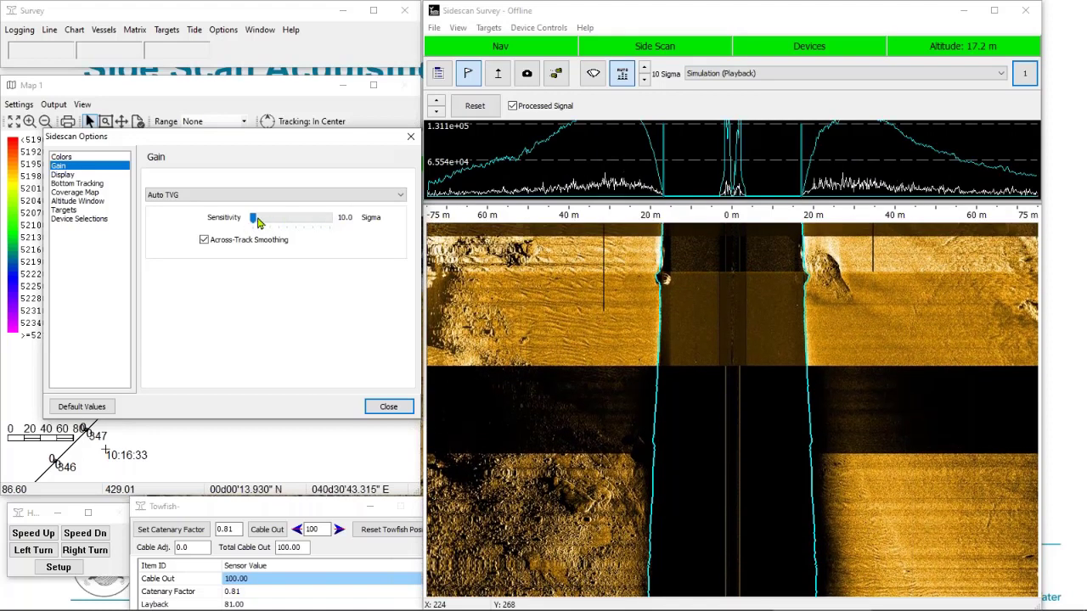
{"action": "left_click_drag", "start_coordinate": [254, 220], "coordinate": [313, 220]}
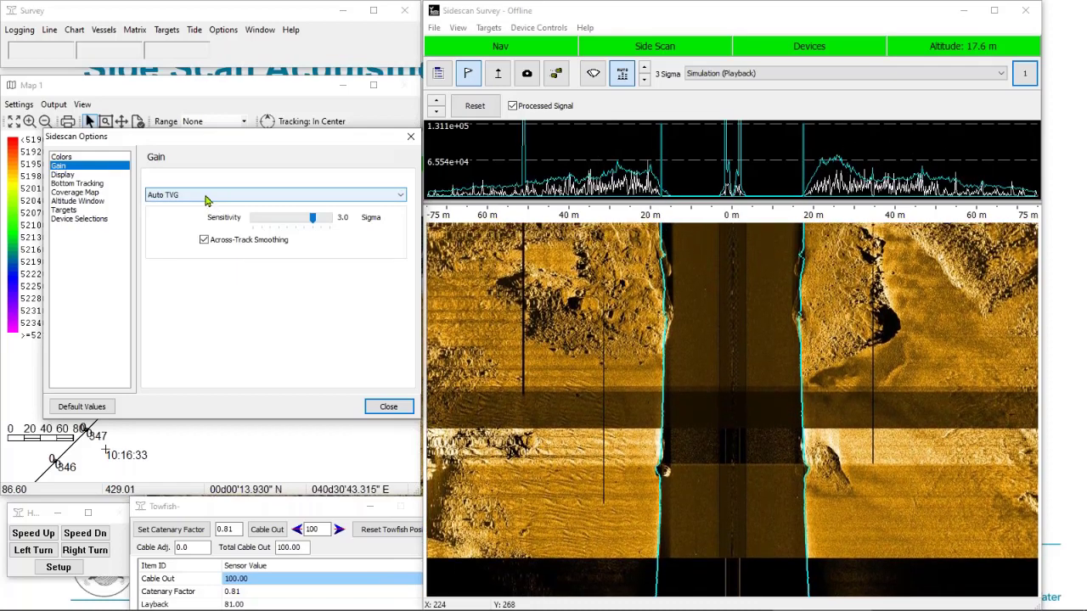
Change the gain mode to TVG in dBs per 100 meters and raise it to 70 dBs.
{"action": "left_click", "coordinate": [205, 199]}
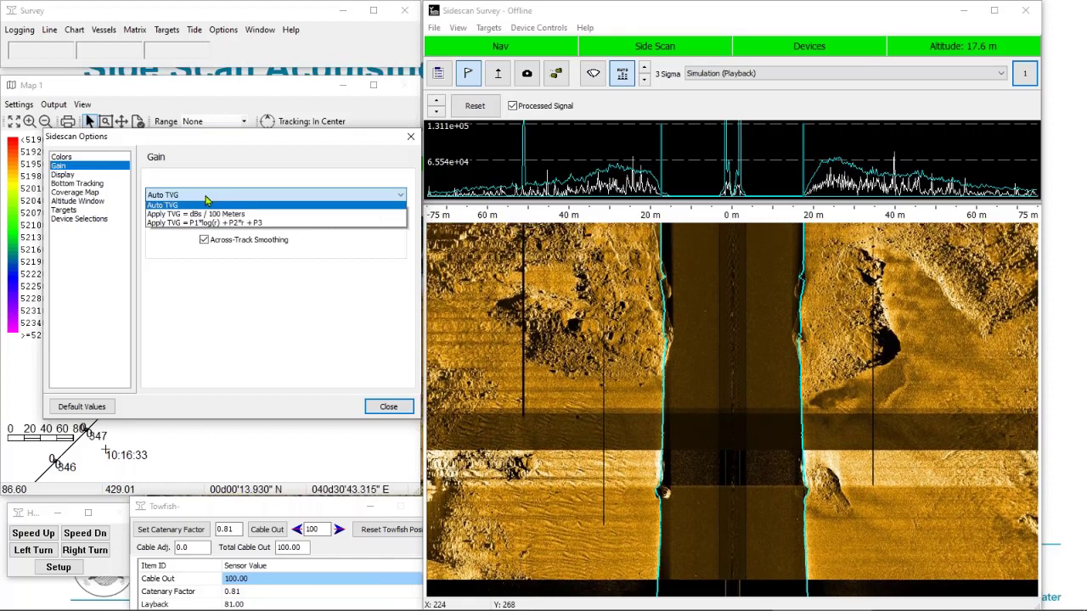
{"action": "left_click", "coordinate": [209, 235]}
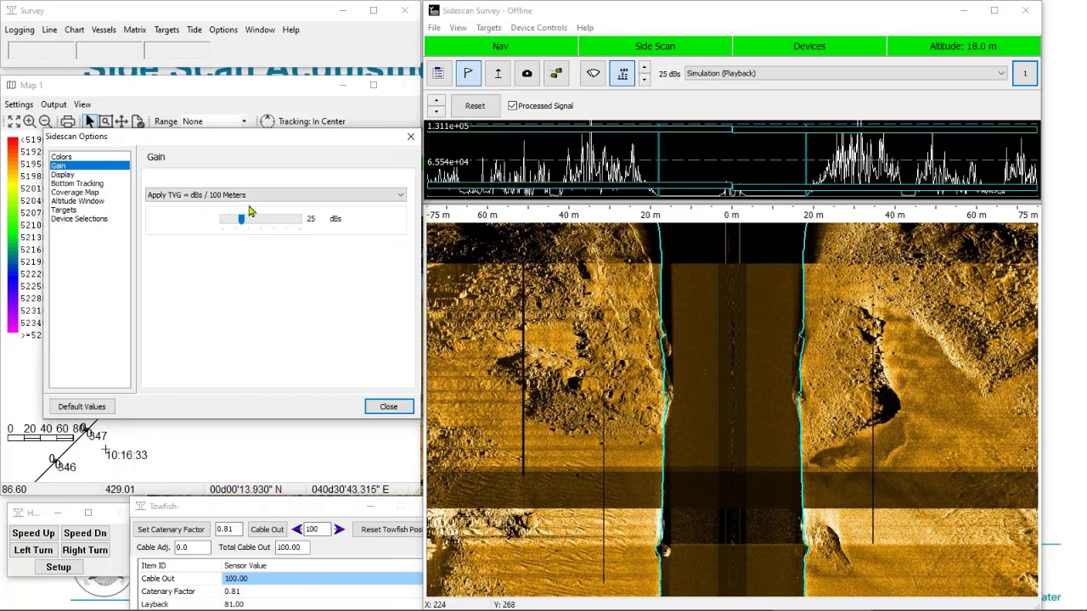
{"action": "left_click_drag", "start_coordinate": [242, 221], "coordinate": [302, 225]}
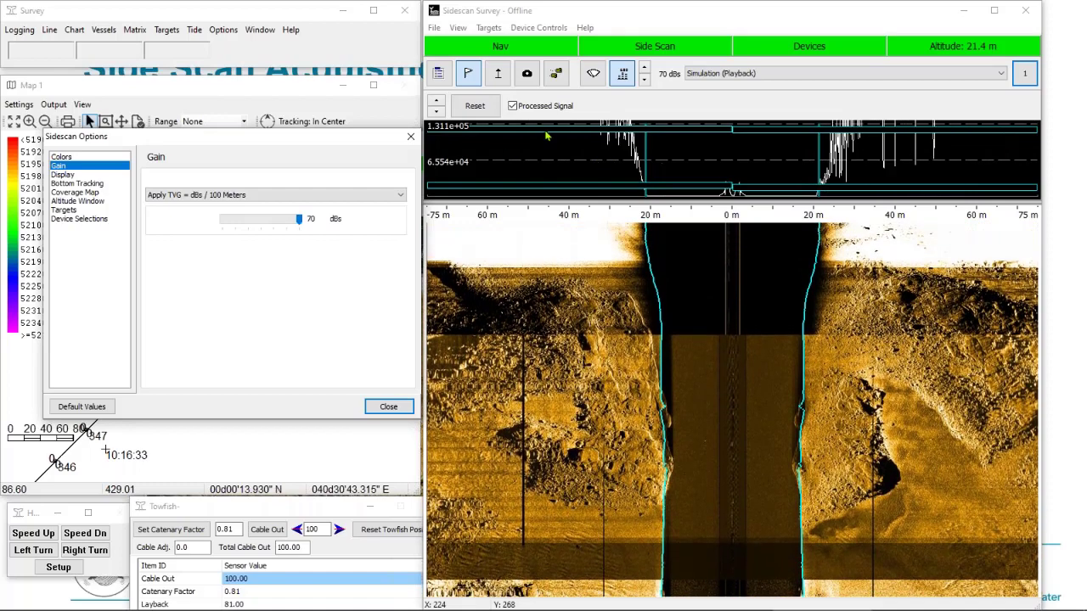
Scale the signal graph up to 4.194e+06 for the amplified trace, and reduce the scale to 5.243e+05.
{"action": "left_click", "coordinate": [439, 103]}
{"action": "left_click", "coordinate": [439, 103]}
{"action": "left_click", "coordinate": [439, 103]}
{"action": "left_click", "coordinate": [439, 103]}
{"action": "left_click", "coordinate": [439, 103]}
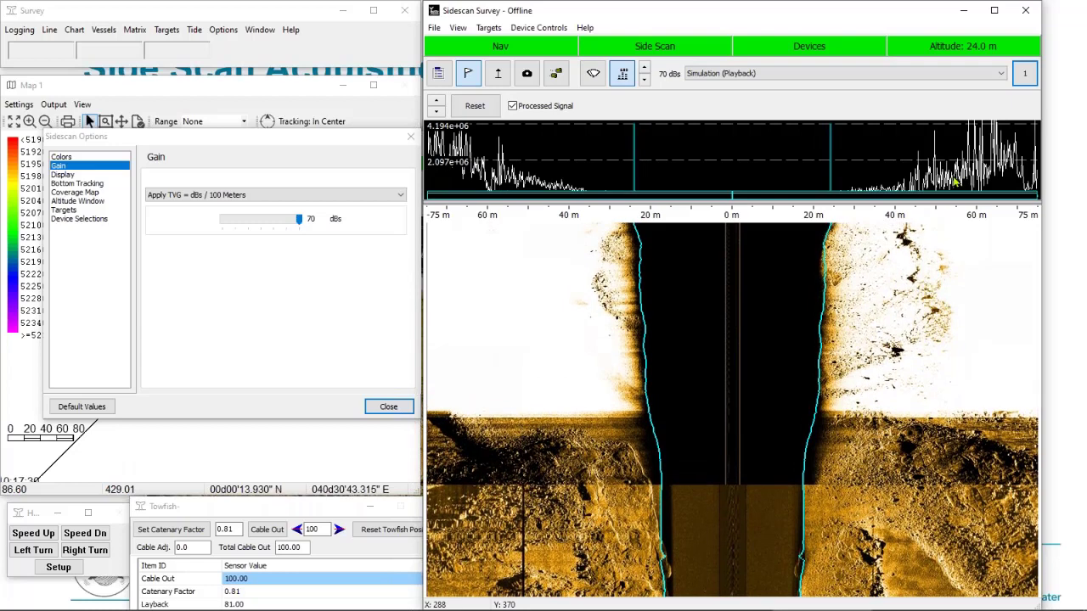
{"action": "left_click", "coordinate": [437, 113]}
{"action": "left_click", "coordinate": [437, 113]}
{"action": "left_click", "coordinate": [437, 113]}
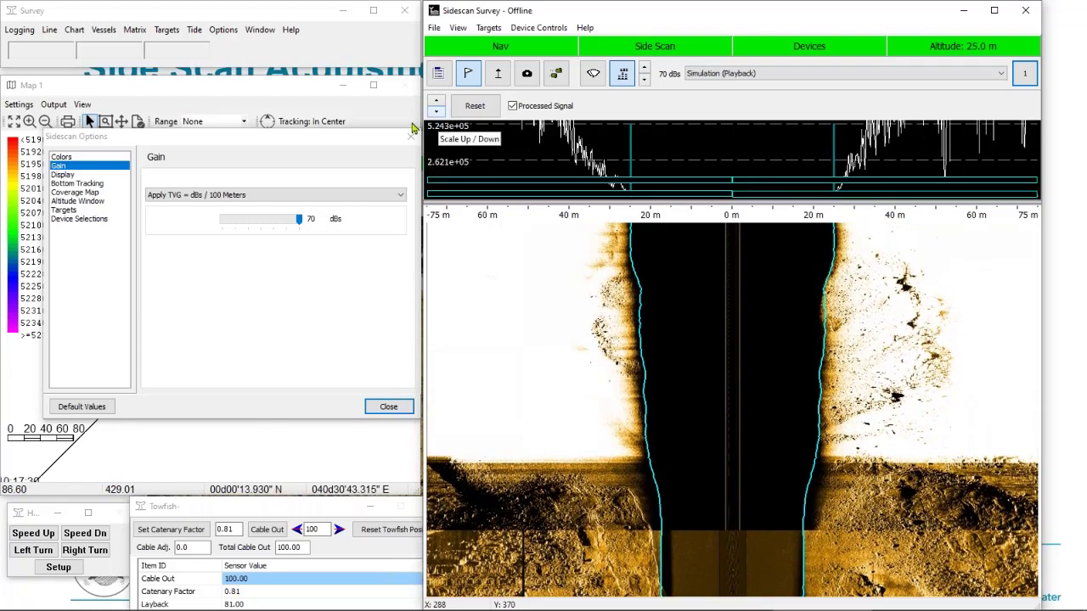
Lower the TVG gain to 30 and finally 25 dBs, and bring the signal graph scale down to 1.311e+05.
{"action": "left_click_drag", "start_coordinate": [298, 222], "coordinate": [249, 227]}
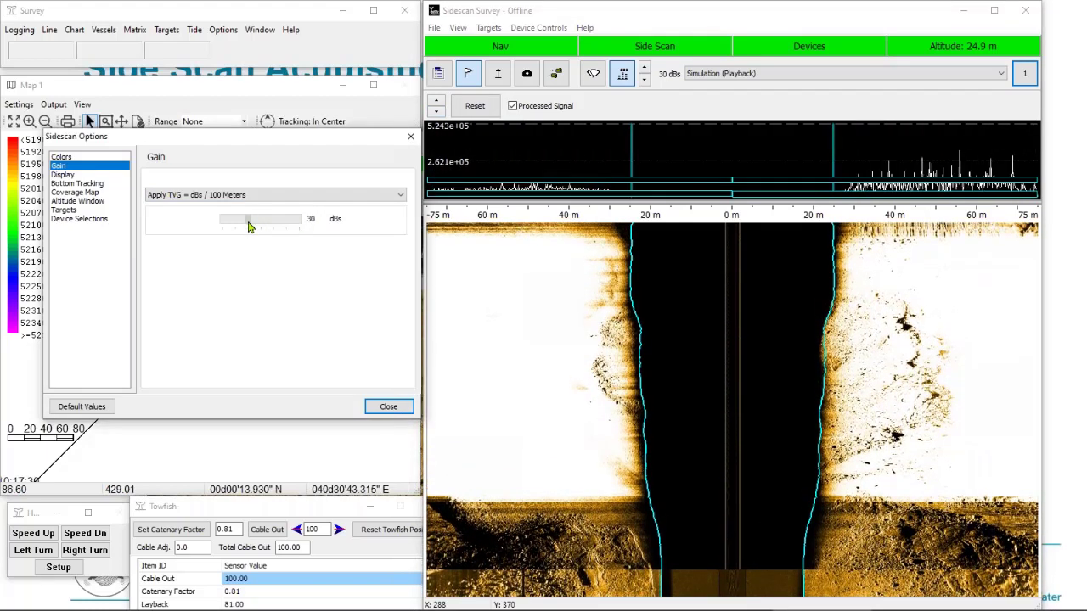
{"action": "left_click", "coordinate": [436, 112]}
{"action": "left_click", "coordinate": [437, 113]}
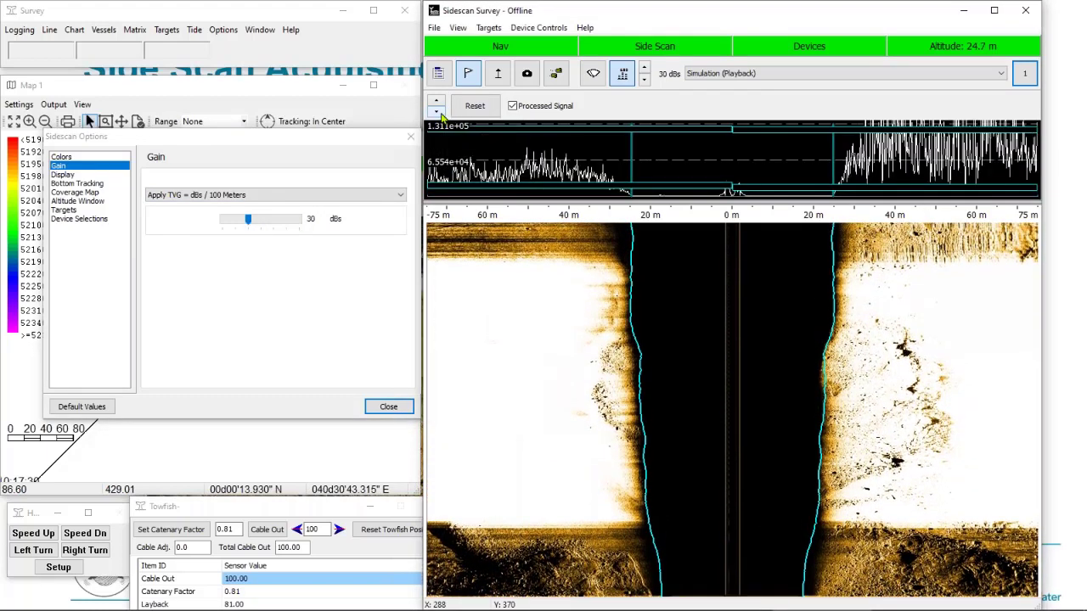
{"action": "left_click", "coordinate": [437, 103]}
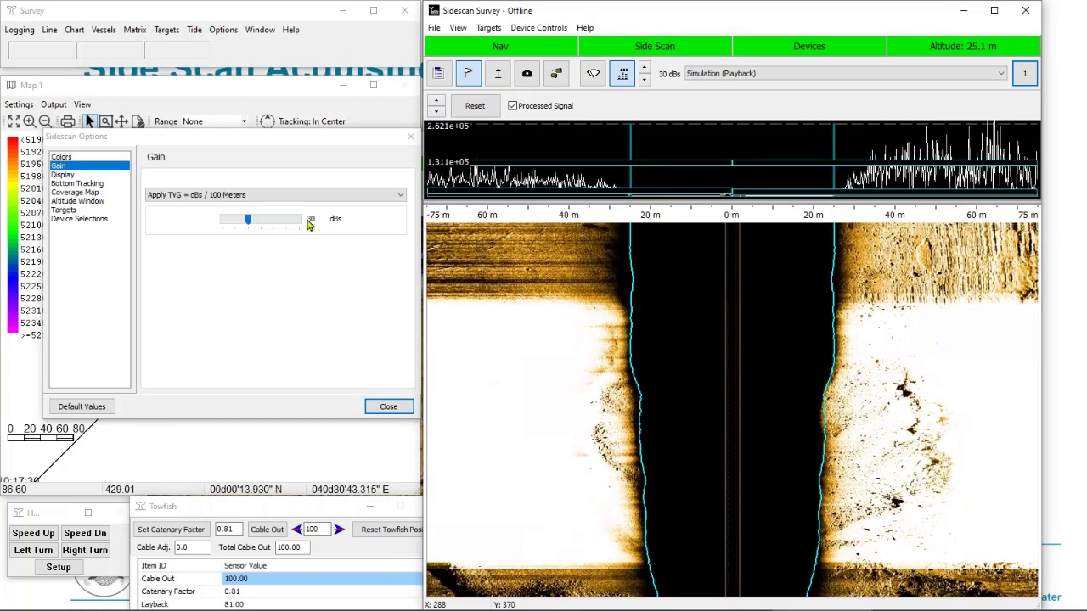
{"action": "left_click", "coordinate": [246, 226]}
{"action": "left_click_drag", "start_coordinate": [245, 226], "coordinate": [241, 226]}
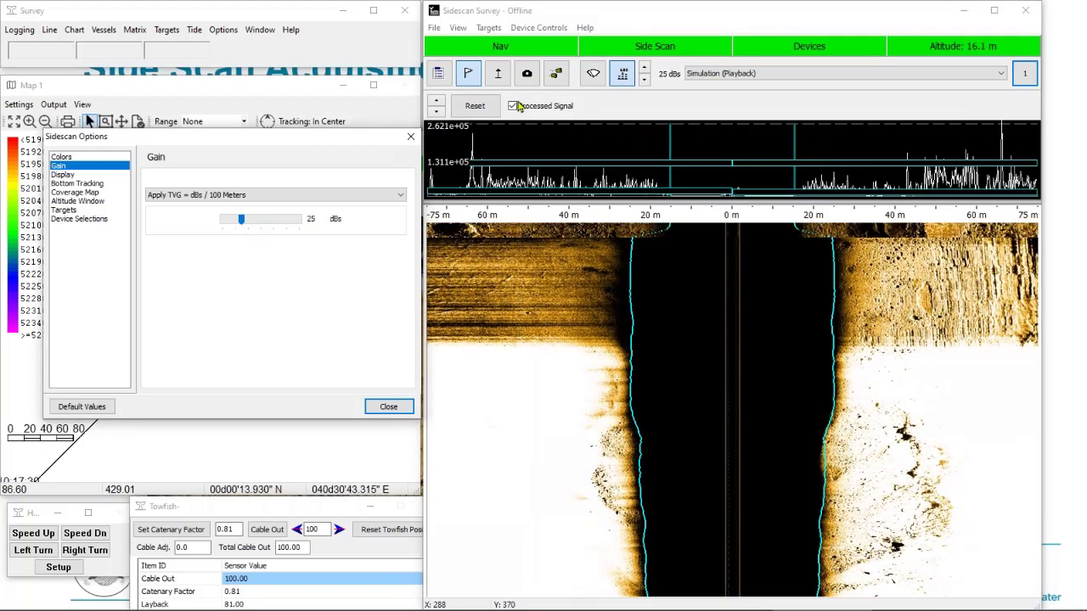
{"action": "left_click", "coordinate": [436, 112]}
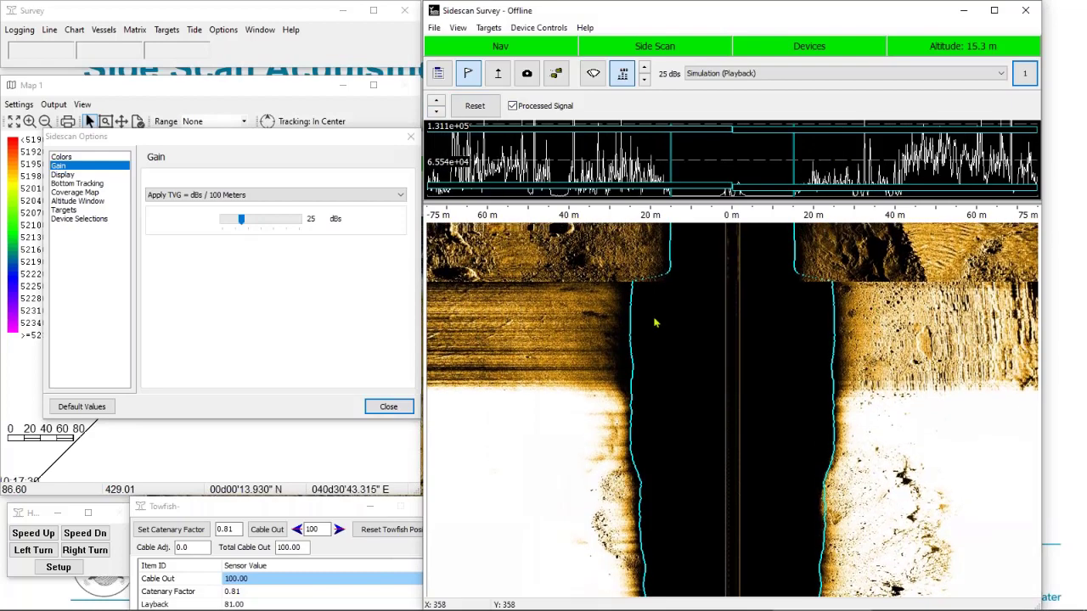
Turn on the range lines at 5.0 m spacing in the display options and turn them off again.
{"action": "left_click", "coordinate": [73, 174]}
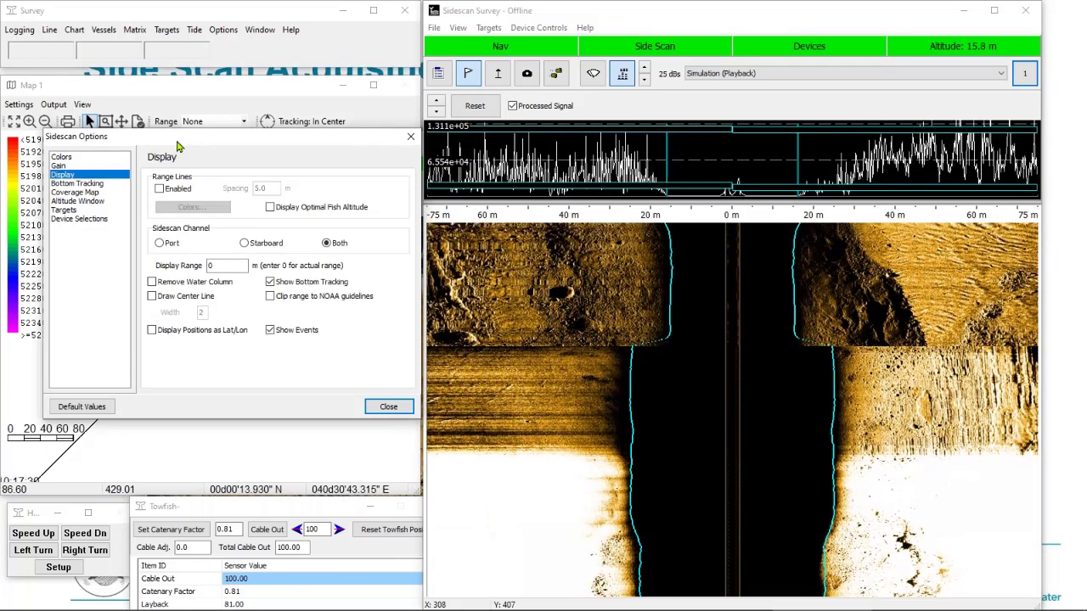
{"action": "left_click", "coordinate": [160, 189]}
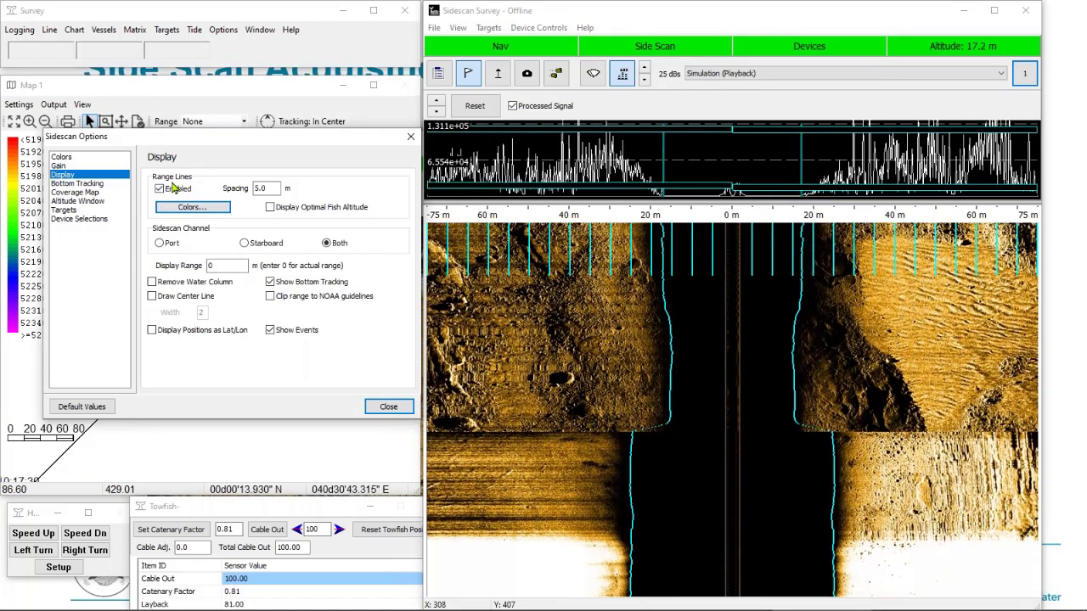
{"action": "left_click", "coordinate": [172, 190]}
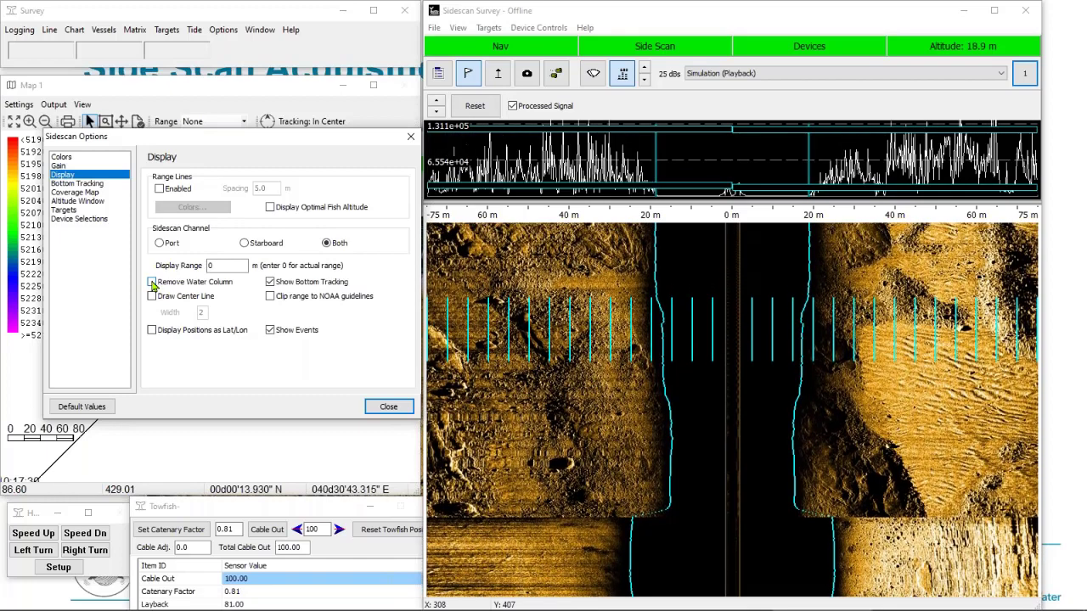
Remove the water column from the display and restore it, and lower the HYSCAN bottom tracking sensitivity to 1.
{"action": "left_click", "coordinate": [152, 282]}
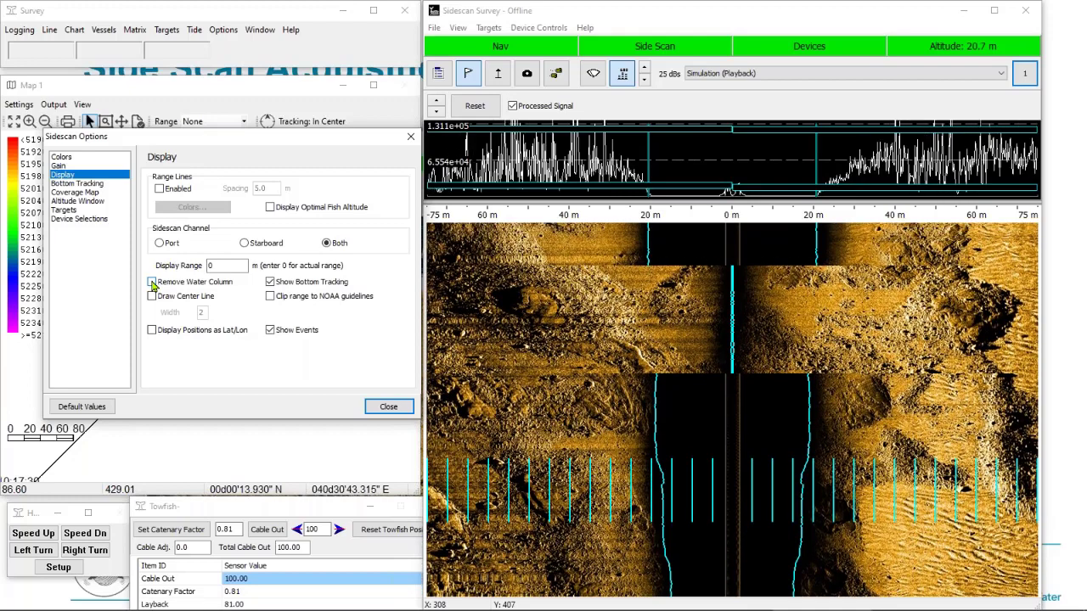
{"action": "left_click", "coordinate": [68, 185]}
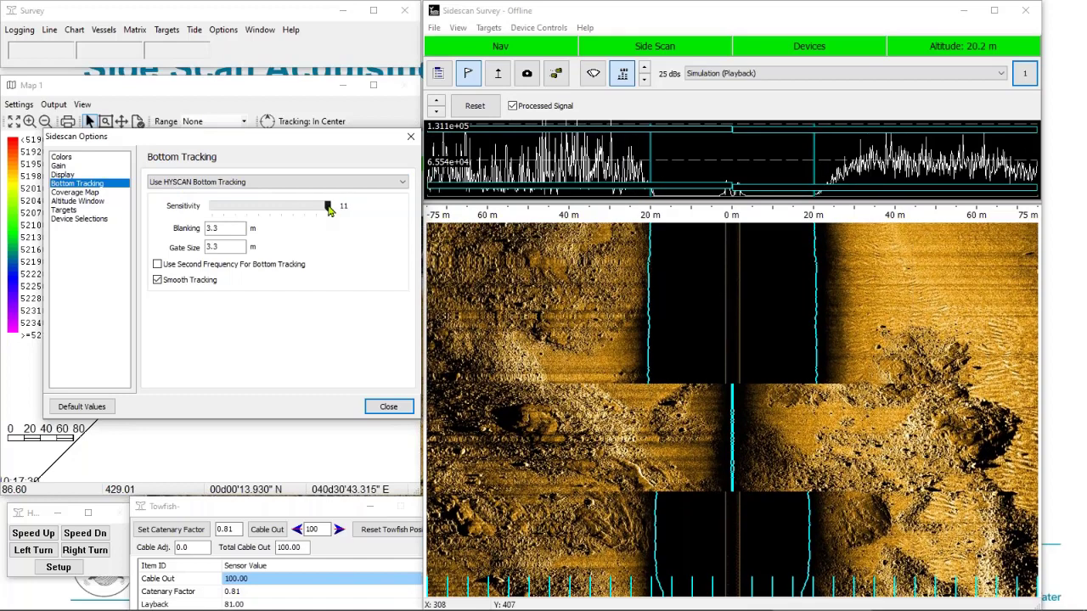
{"action": "left_click_drag", "start_coordinate": [329, 210], "coordinate": [197, 219]}
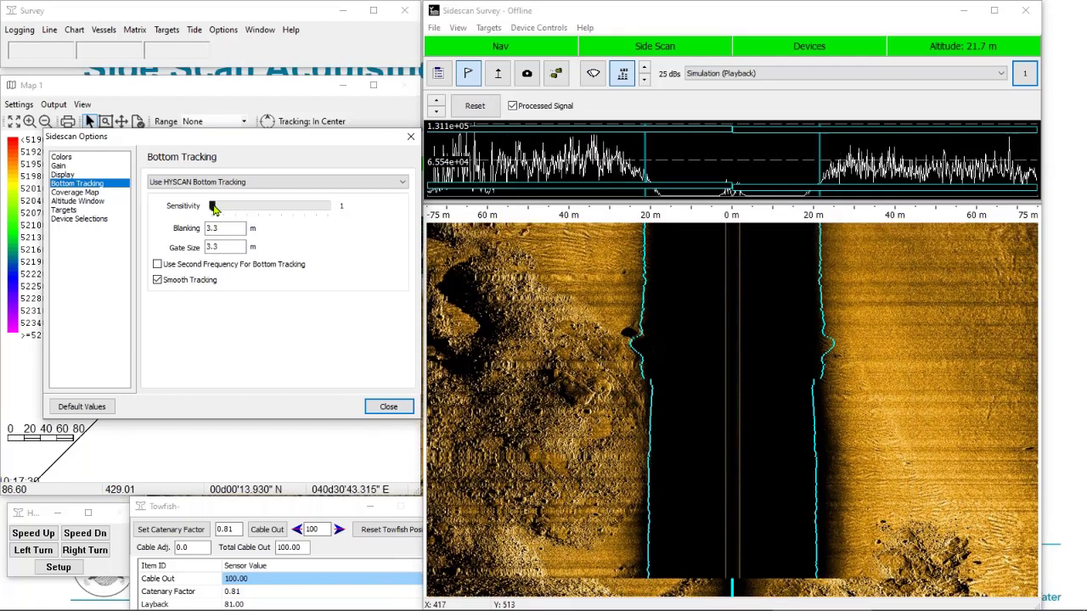
Raise the HYSCAN bottom tracking sensitivity to 11, and bring it down through 7 to 6.
{"action": "left_click_drag", "start_coordinate": [212, 207], "coordinate": [346, 220]}
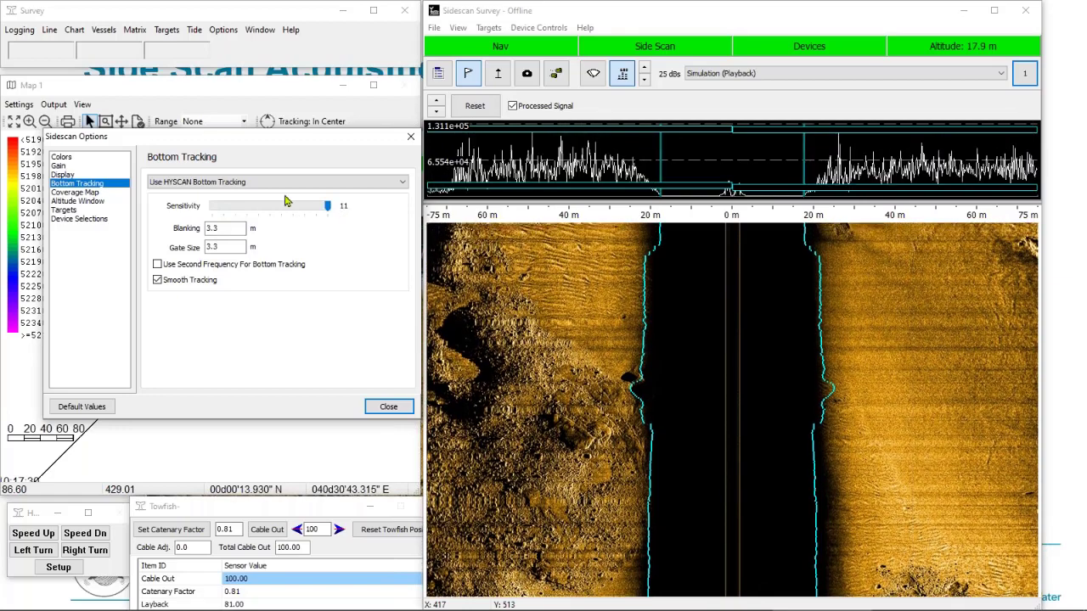
{"action": "left_click_drag", "start_coordinate": [328, 209], "coordinate": [278, 216]}
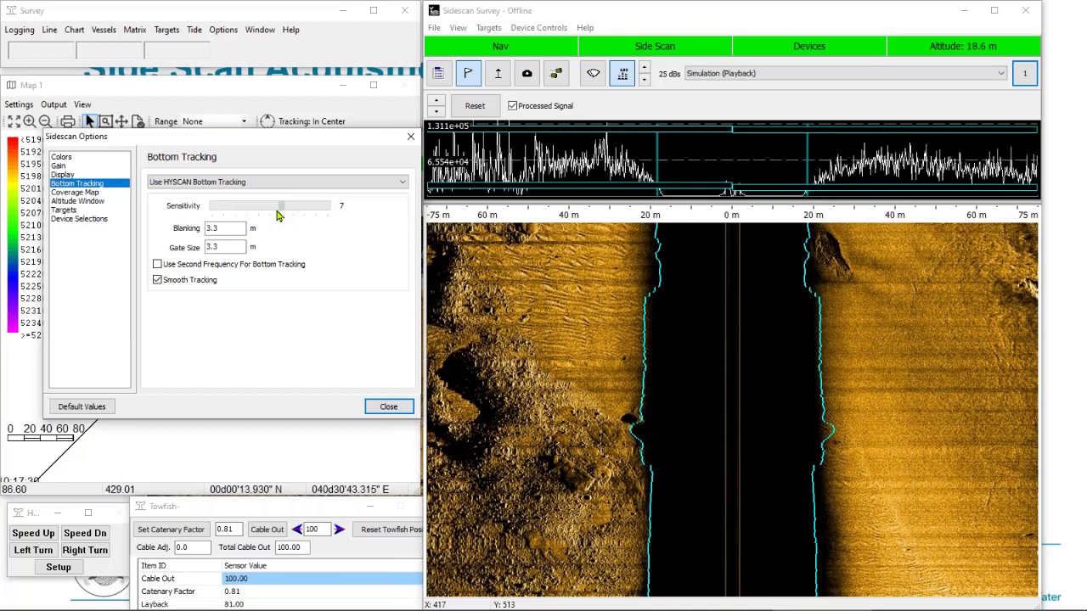
{"action": "left_click_drag", "start_coordinate": [276, 216], "coordinate": [272, 218]}
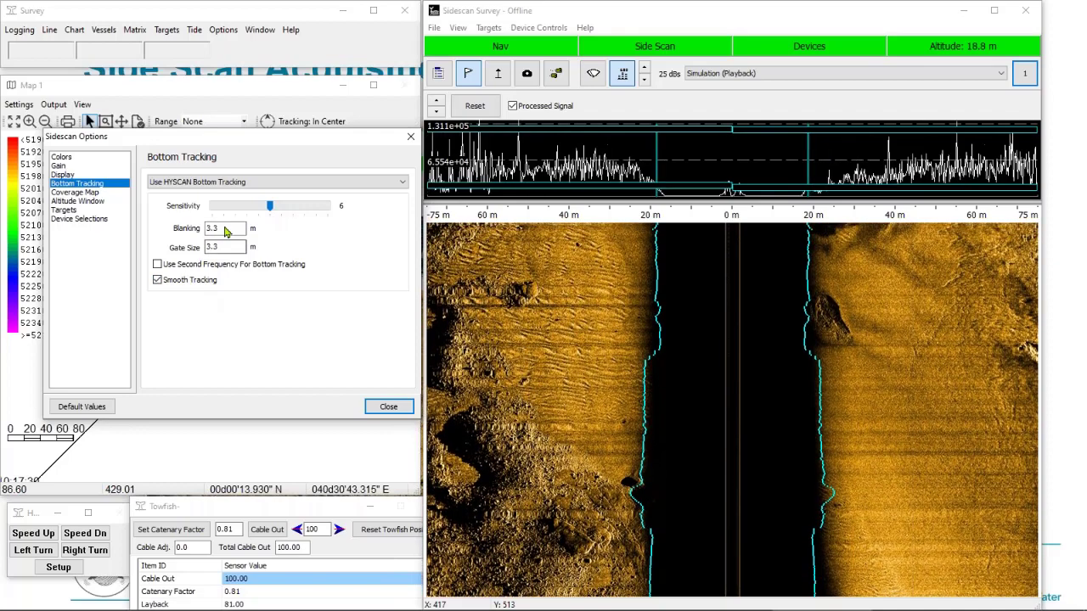
Switch bottom tracking to the fish sensor, return it to HYSCAN bottom tracking, and close the side scan options.
{"action": "left_click", "coordinate": [190, 184]}
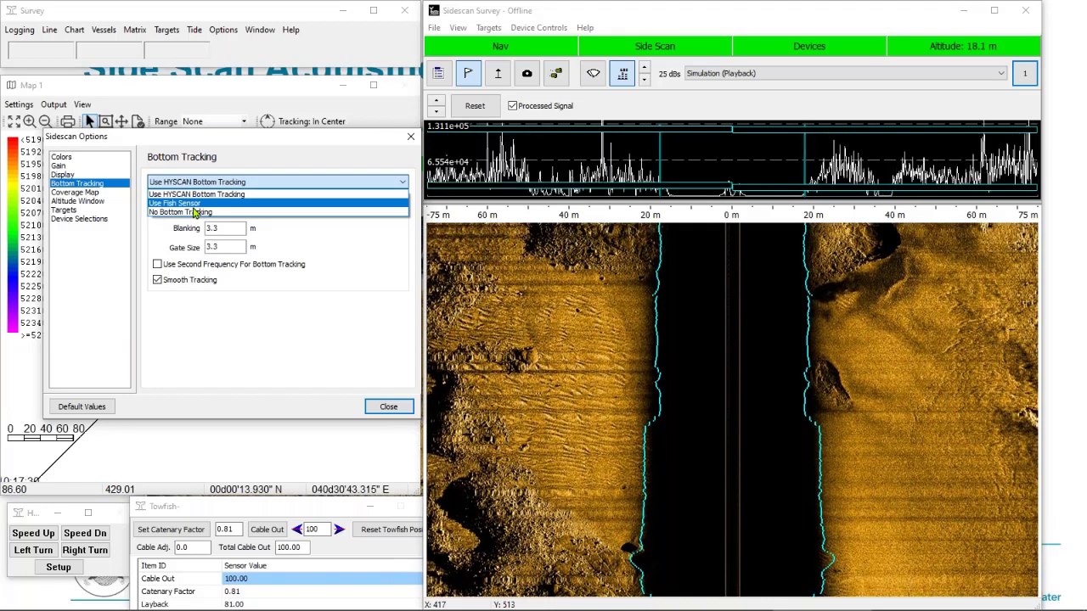
{"action": "left_click", "coordinate": [193, 207]}
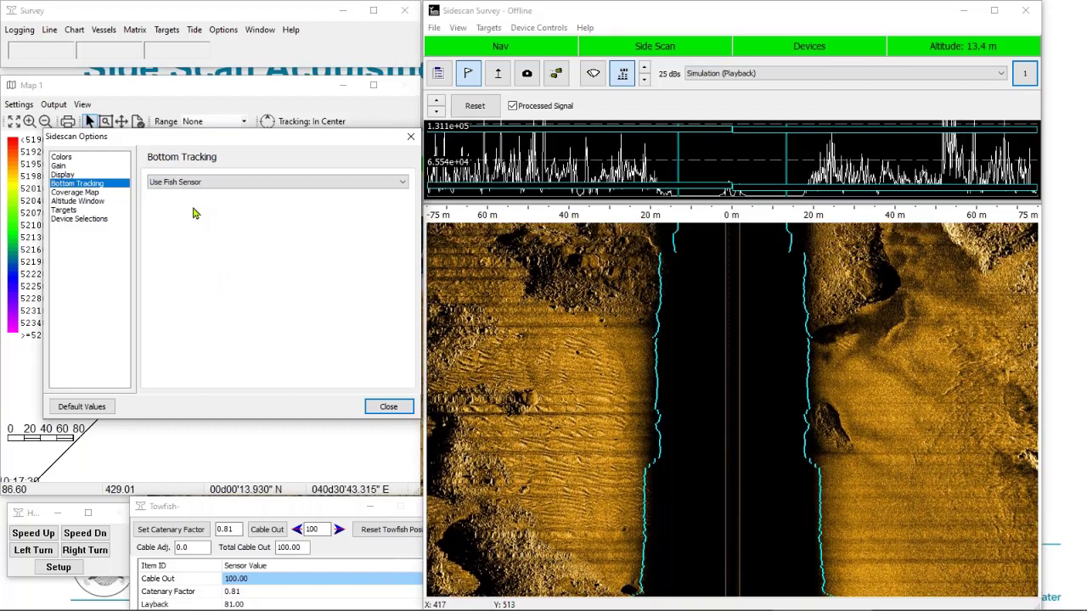
{"action": "left_click", "coordinate": [180, 182]}
{"action": "left_click", "coordinate": [185, 194]}
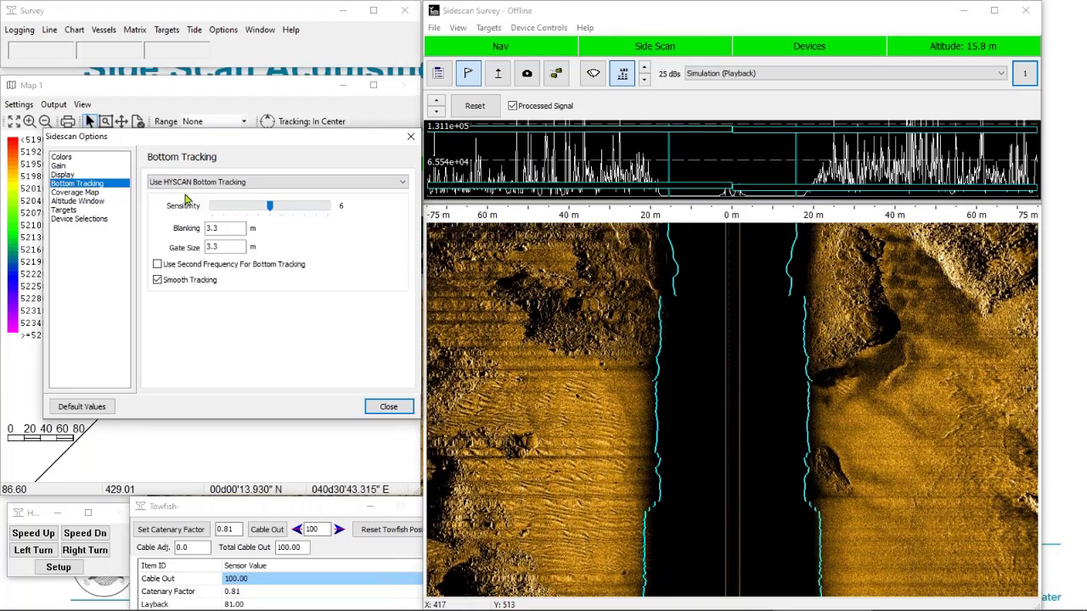
{"action": "left_click", "coordinate": [389, 407]}
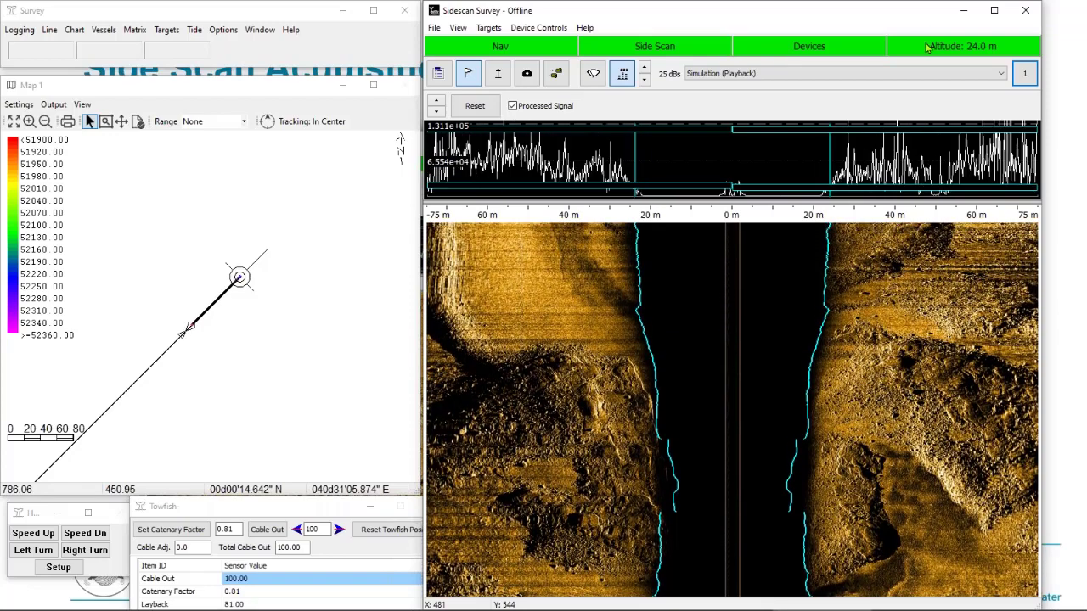
Open the separate altitude window and set its alarm limit to 30 m.
{"action": "double_click", "coordinate": [927, 48]}
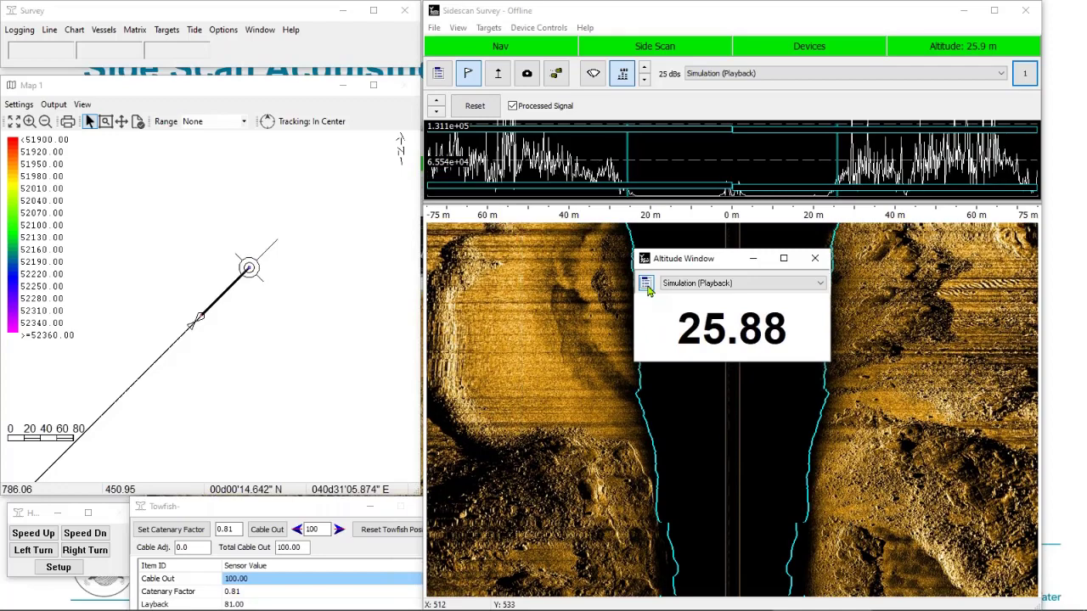
{"action": "left_click", "coordinate": [647, 287]}
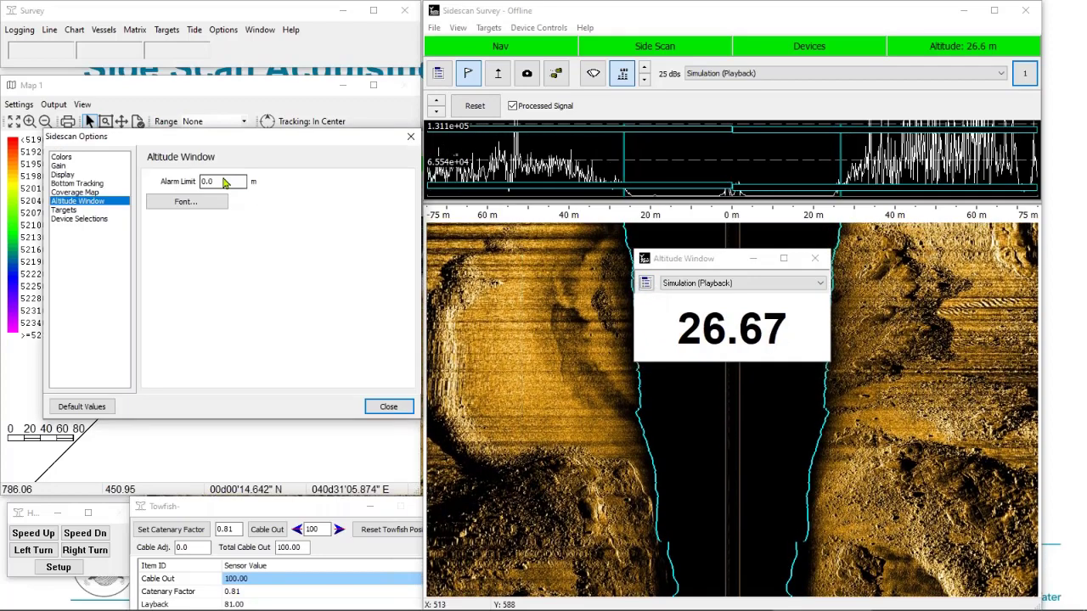
{"action": "left_click_drag", "start_coordinate": [217, 181], "coordinate": [196, 181]}
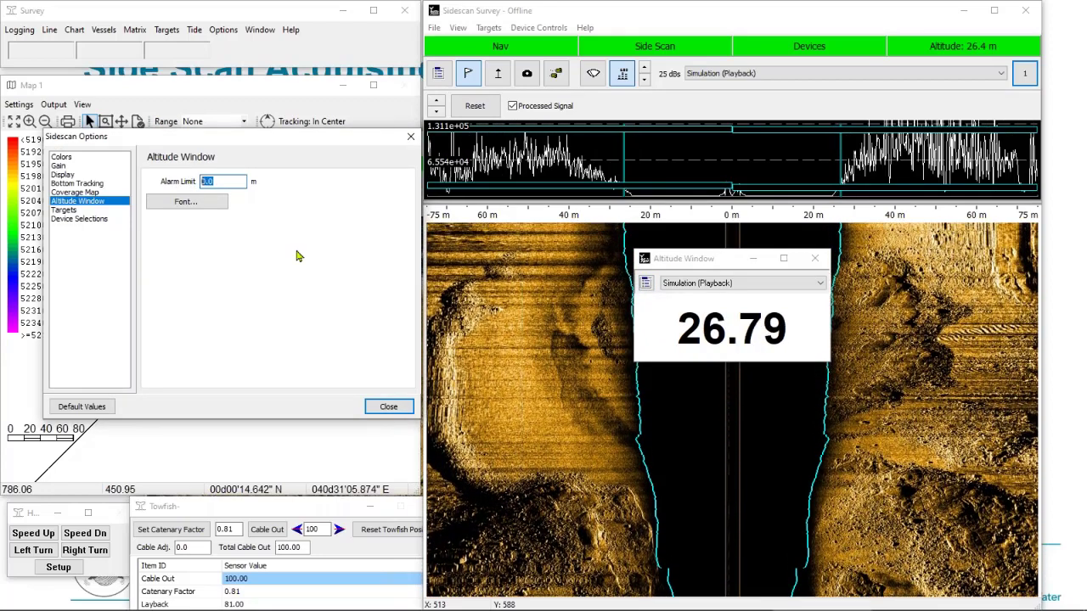
{"action": "type", "text": "30"}
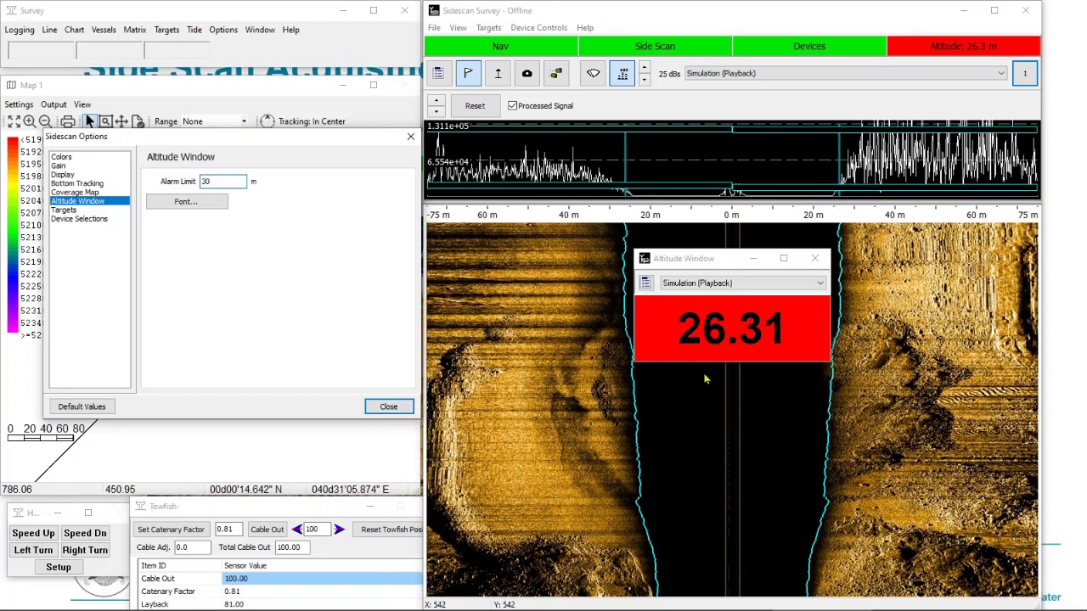
Set the altitude alarm limit to 20 m and back to 0, and close the options and the altitude window.
{"action": "left_click", "coordinate": [127, 204]}
{"action": "type", "text": "20"}
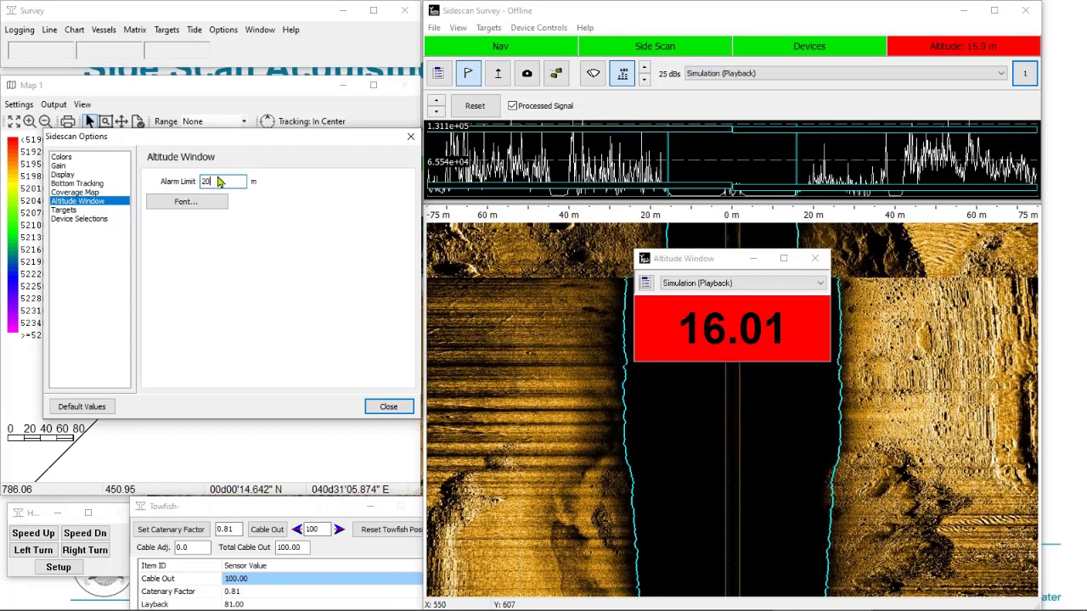
{"action": "left_click_drag", "start_coordinate": [218, 182], "coordinate": [154, 172]}
{"action": "type", "text": "0"}
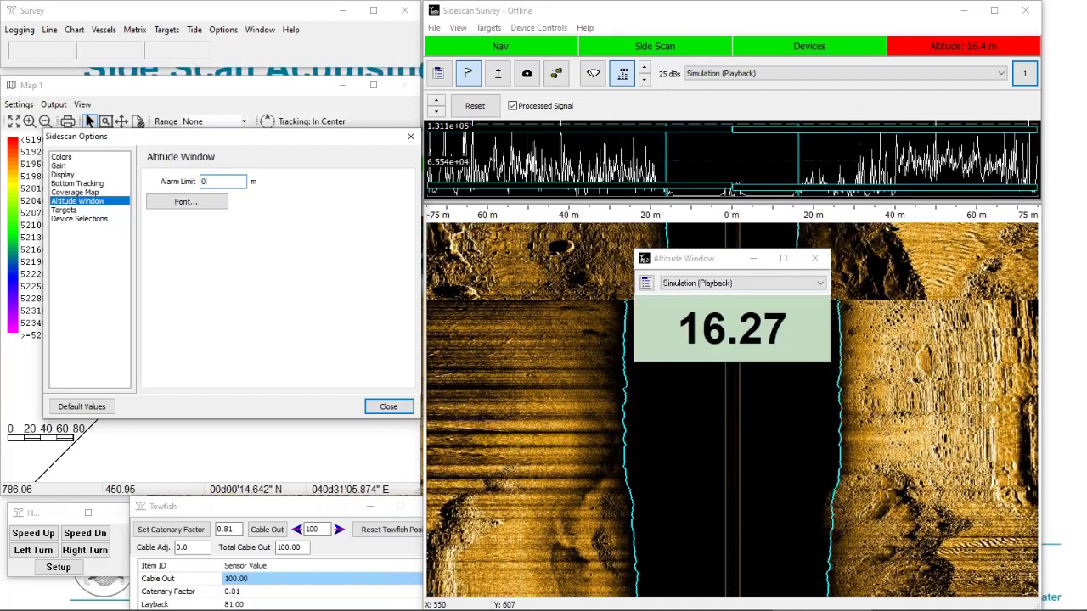
{"action": "left_click", "coordinate": [389, 407]}
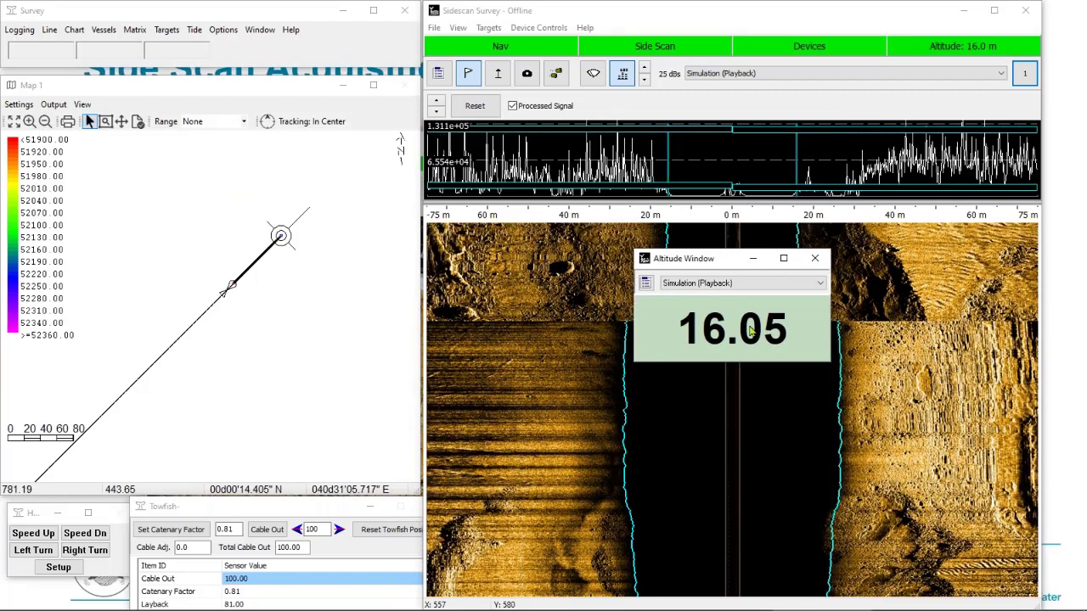
{"action": "left_click", "coordinate": [814, 259]}
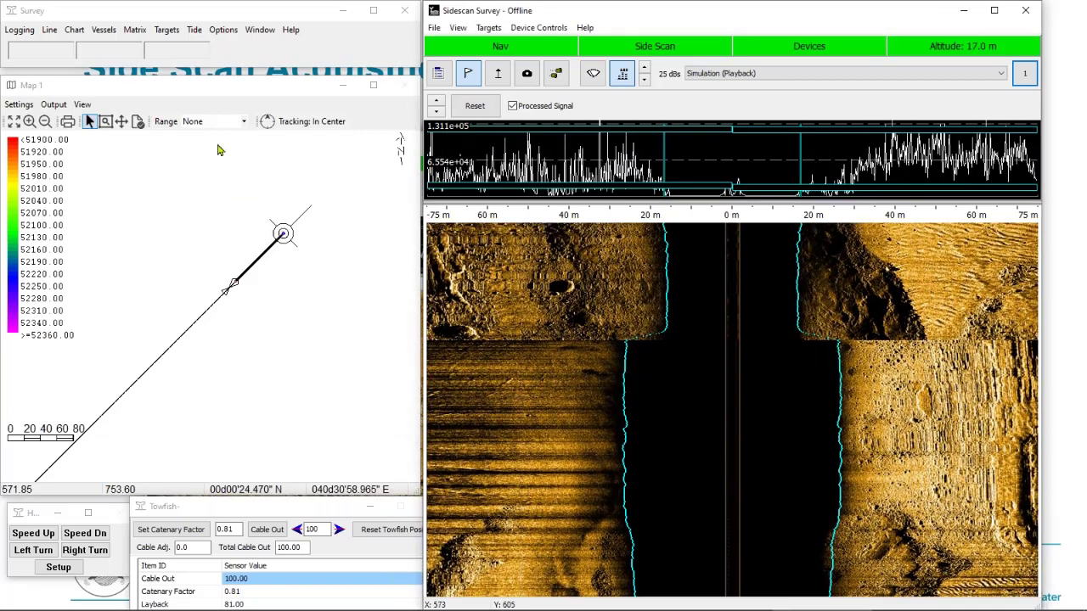
Set up the real-time side scan mosaic with a 0.10 cell size, opaque blending and updates only while logging.
{"action": "left_click", "coordinate": [73, 14]}
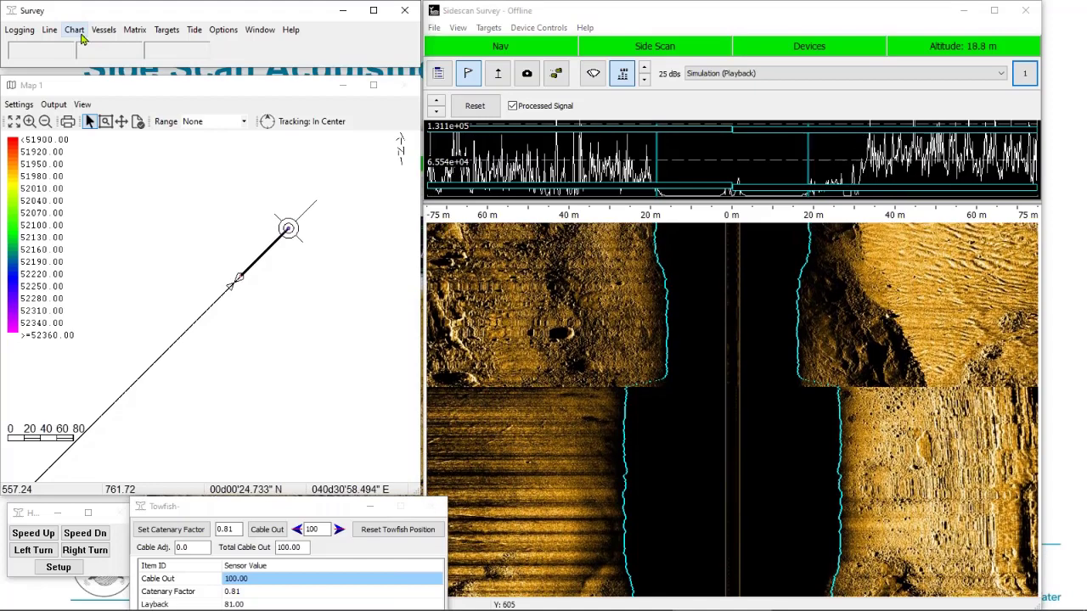
{"action": "left_click", "coordinate": [82, 36]}
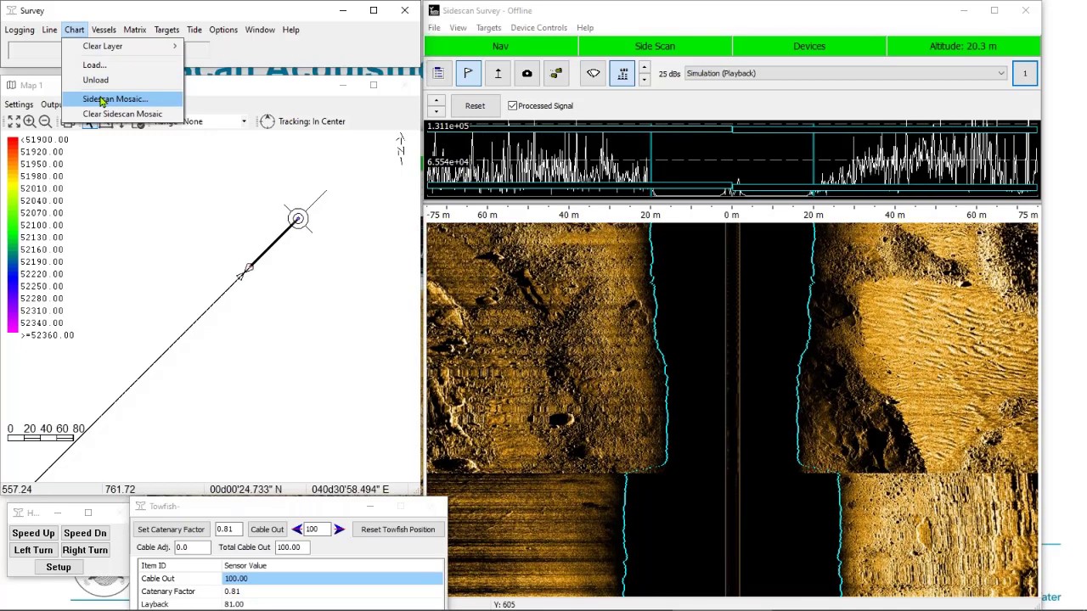
{"action": "left_click", "coordinate": [103, 102]}
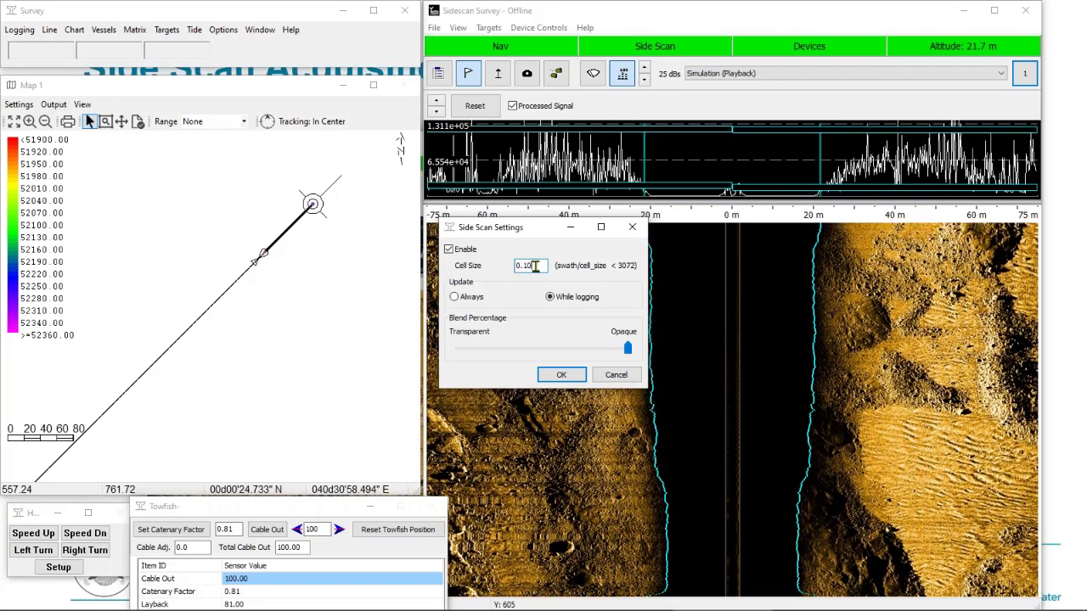
{"action": "double_click", "coordinate": [523, 266]}
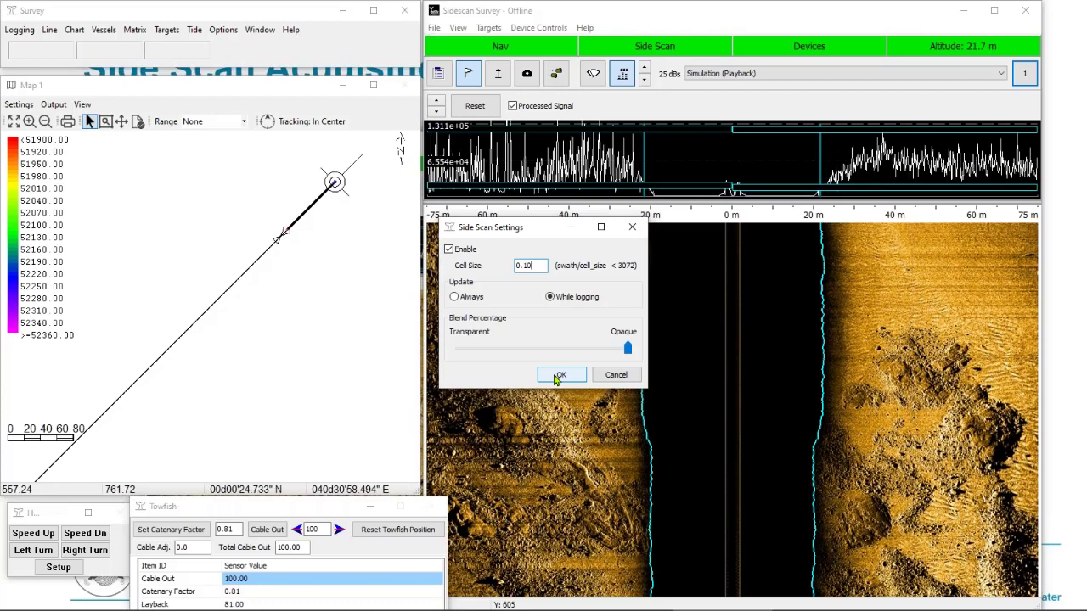
{"action": "left_click", "coordinate": [559, 375]}
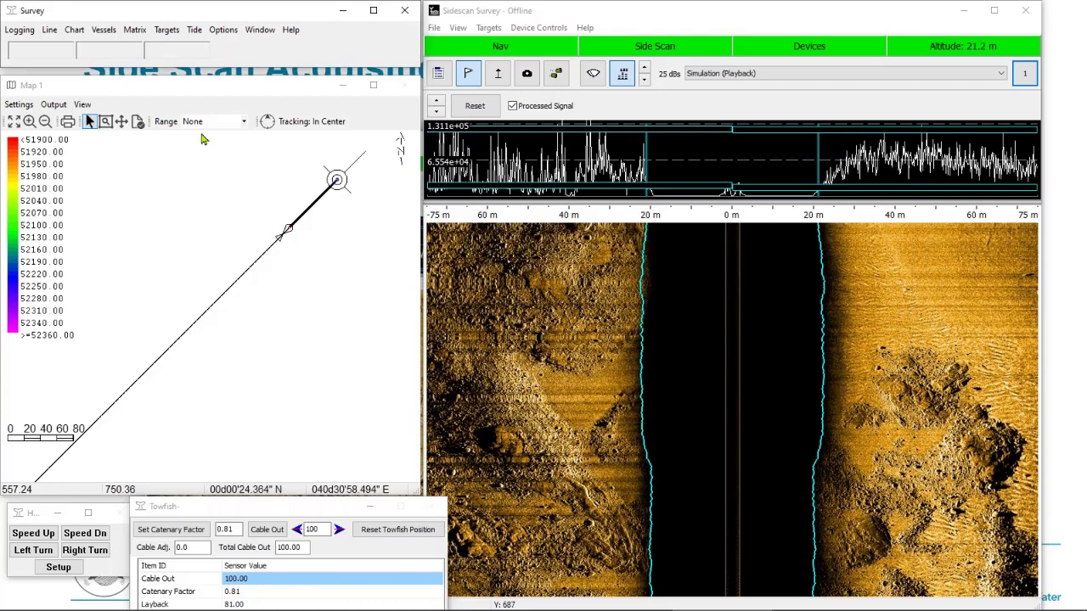
Start logging the survey line and enlarge the map view of the side scan mosaic.
{"action": "left_click", "coordinate": [20, 31]}
{"action": "left_click", "coordinate": [25, 49]}
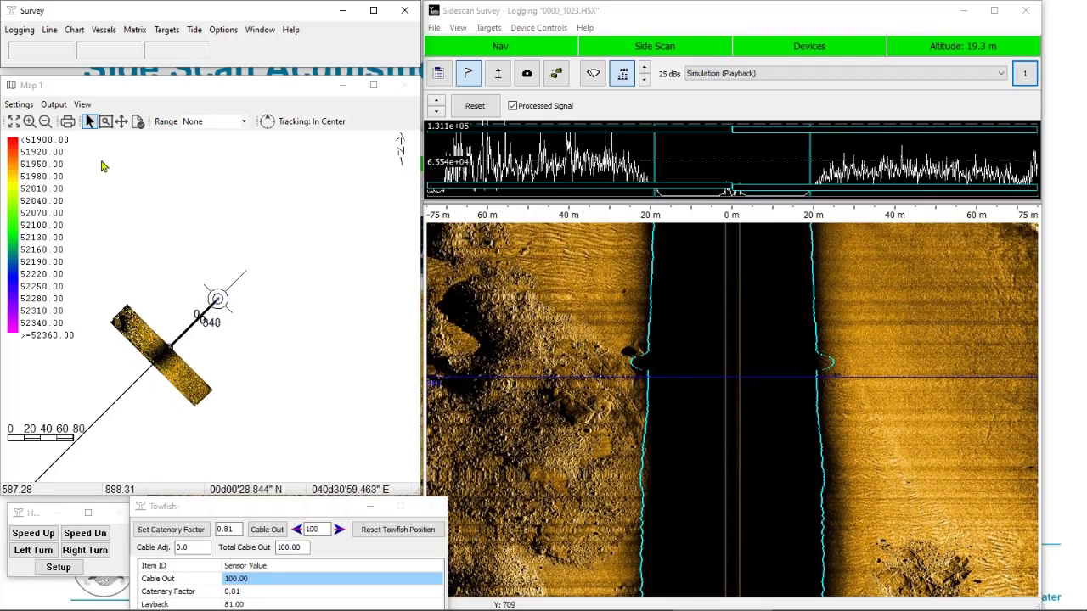
{"action": "left_click", "coordinate": [29, 121]}
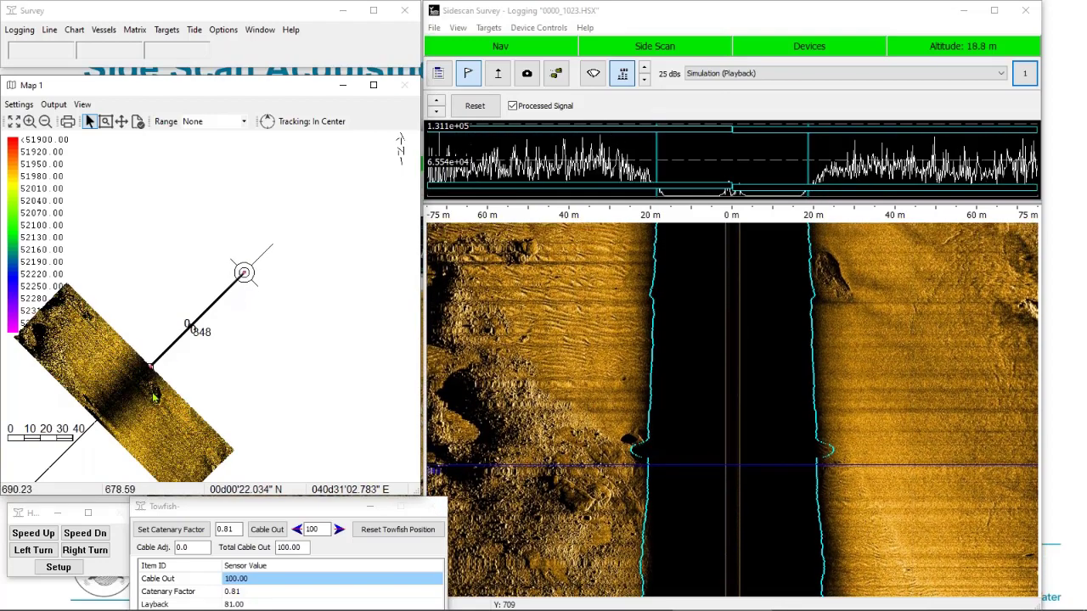
Move the Towfish window into full view and lower the cable out to about 52.
{"action": "left_click_drag", "start_coordinate": [204, 514], "coordinate": [265, 439]}
{"action": "left_click", "coordinate": [358, 455]}
{"action": "left_click", "coordinate": [358, 455]}
{"action": "left_click", "coordinate": [358, 455]}
{"action": "left_click", "coordinate": [358, 455]}
{"action": "left_click", "coordinate": [358, 455]}
{"action": "left_click", "coordinate": [358, 455]}
{"action": "left_click", "coordinate": [358, 455]}
{"action": "left_click", "coordinate": [358, 455]}
{"action": "left_click", "coordinate": [358, 455]}
{"action": "left_click", "coordinate": [359, 455]}
{"action": "left_click", "coordinate": [359, 455]}
{"action": "left_click", "coordinate": [358, 455]}
{"action": "left_click", "coordinate": [359, 455]}
{"action": "left_click", "coordinate": [359, 455]}
{"action": "left_click", "coordinate": [359, 455]}
{"action": "left_click", "coordinate": [358, 455]}
{"action": "left_click", "coordinate": [358, 455]}
{"action": "left_click", "coordinate": [359, 455]}
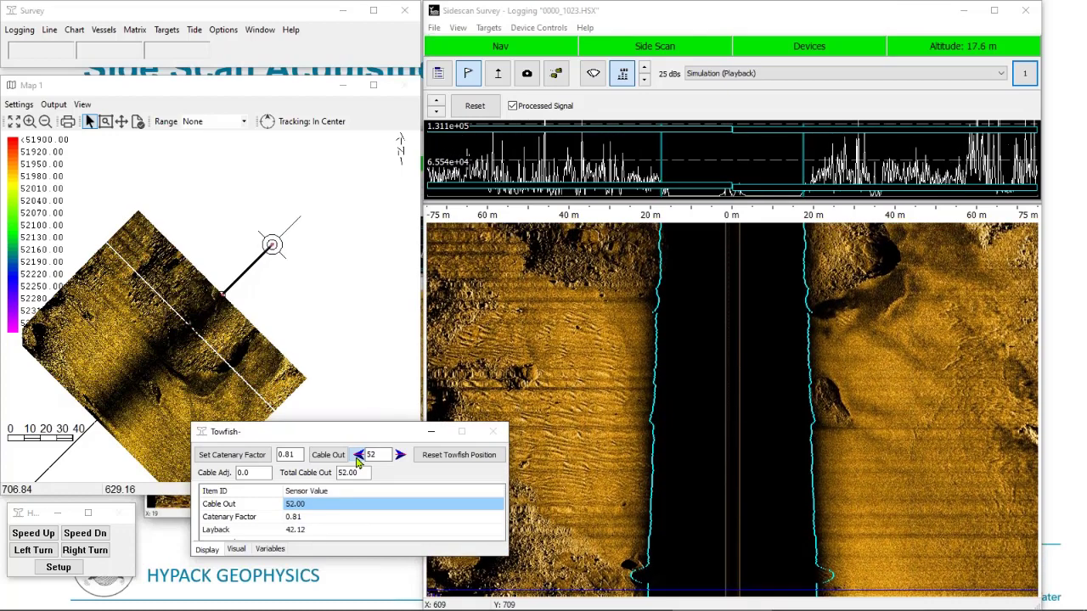
{"action": "left_click", "coordinate": [359, 456]}
Raise the towfish cable out to 80.
{"action": "left_click", "coordinate": [400, 456]}
{"action": "left_click", "coordinate": [400, 456]}
{"action": "left_click", "coordinate": [400, 456]}
{"action": "left_click", "coordinate": [400, 456]}
{"action": "left_click", "coordinate": [400, 456]}
{"action": "left_click", "coordinate": [400, 456]}
{"action": "left_click", "coordinate": [400, 456]}
{"action": "left_click", "coordinate": [400, 455]}
{"action": "left_click", "coordinate": [400, 456]}
{"action": "left_click", "coordinate": [400, 455]}
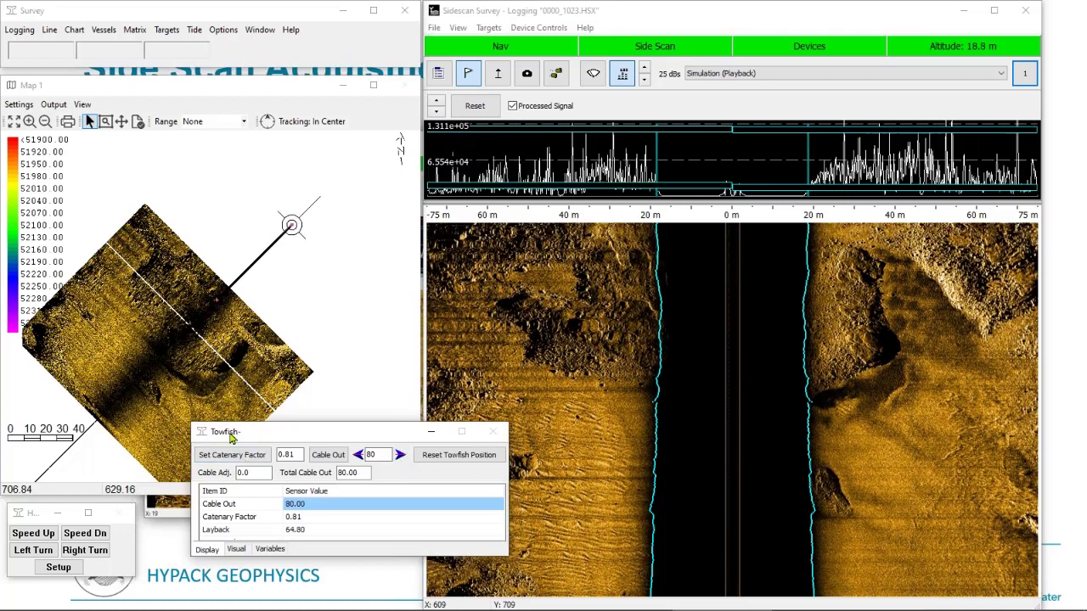
Move the Towfish window back below the map and end logging of the survey line.
{"action": "left_click_drag", "start_coordinate": [231, 437], "coordinate": [190, 504]}
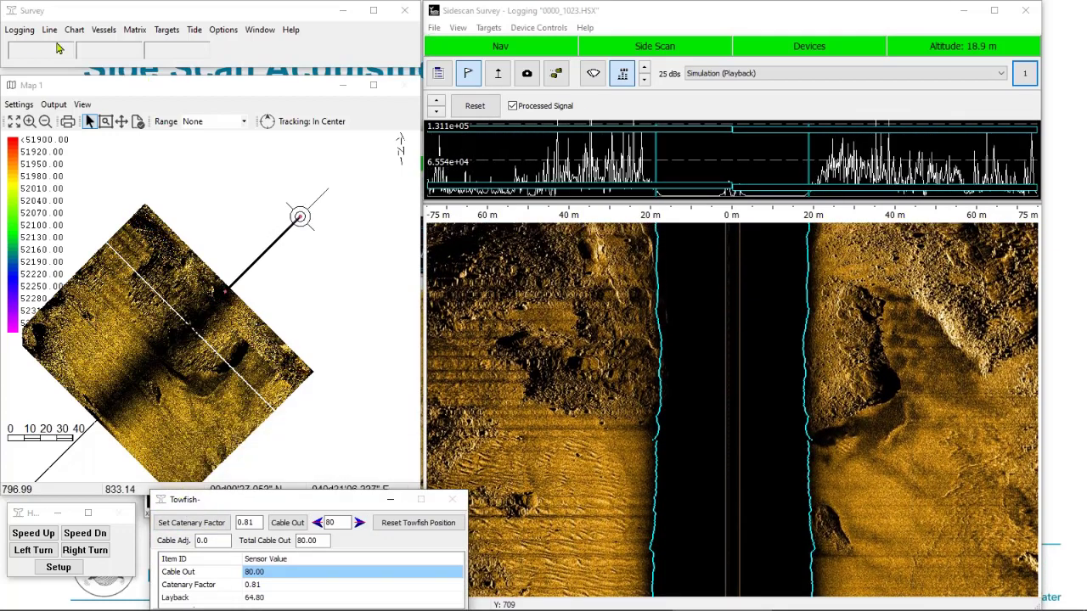
{"action": "left_click", "coordinate": [20, 31]}
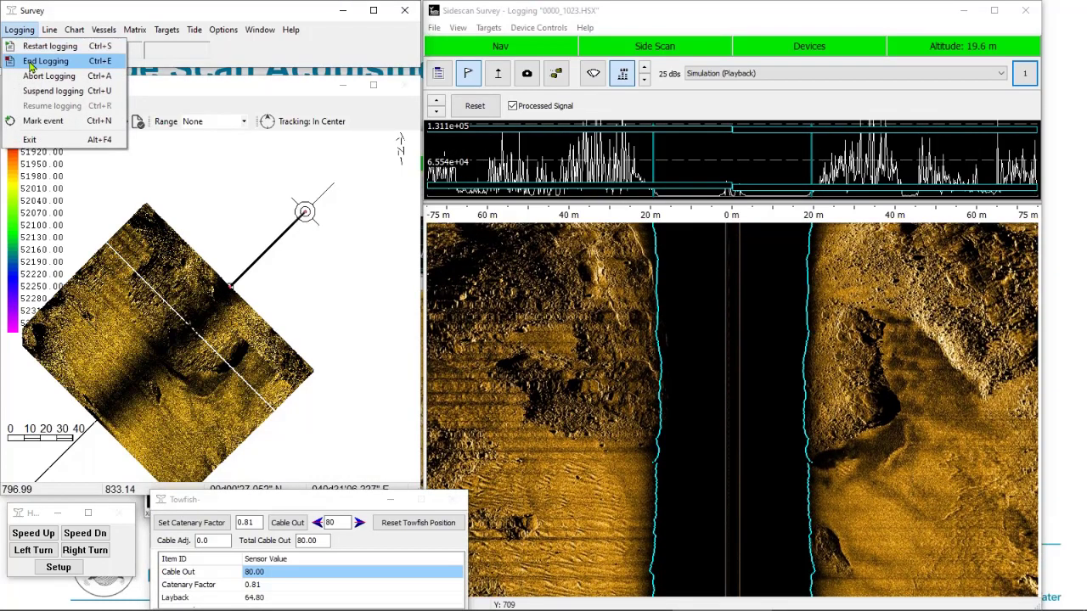
{"action": "left_click", "coordinate": [30, 62]}
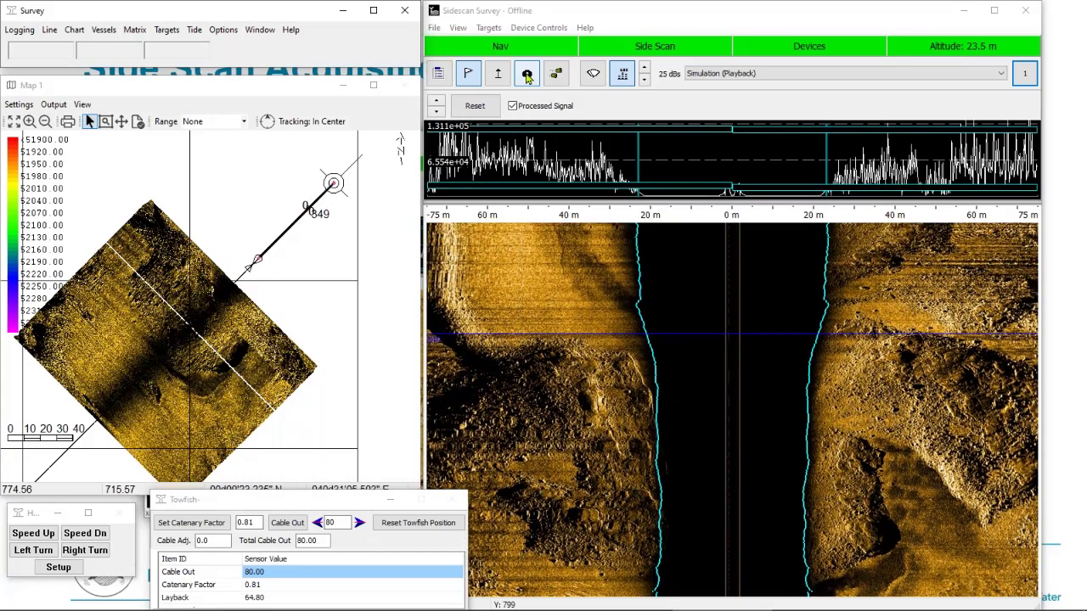
Capture a rectangular area around the rough seabed feature on the starboard side of the waterfall and save the capture as a target.
{"action": "left_click", "coordinate": [537, 13]}
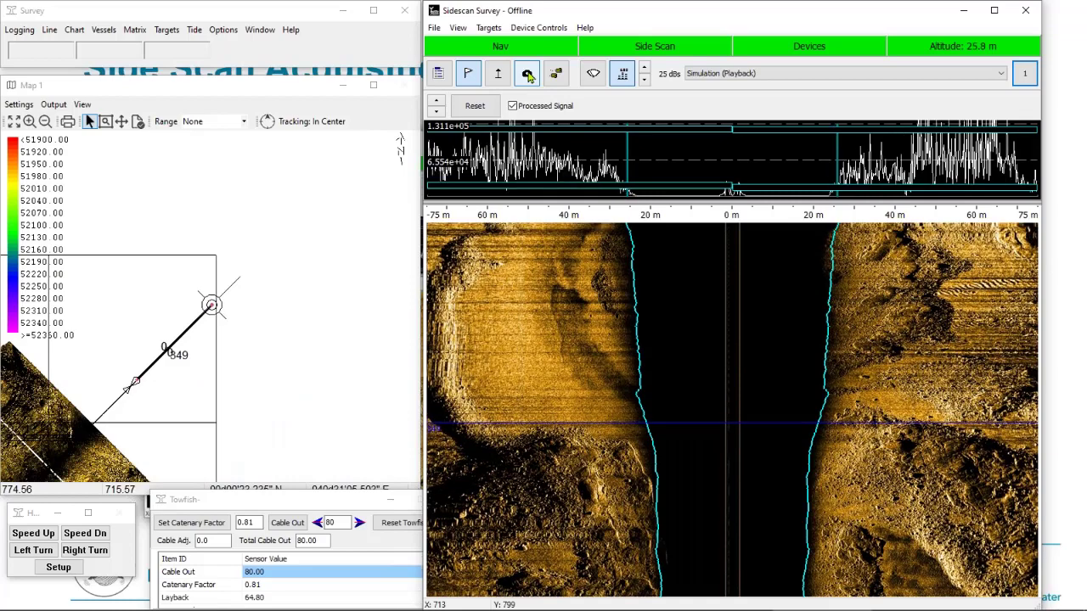
{"action": "left_click", "coordinate": [527, 75]}
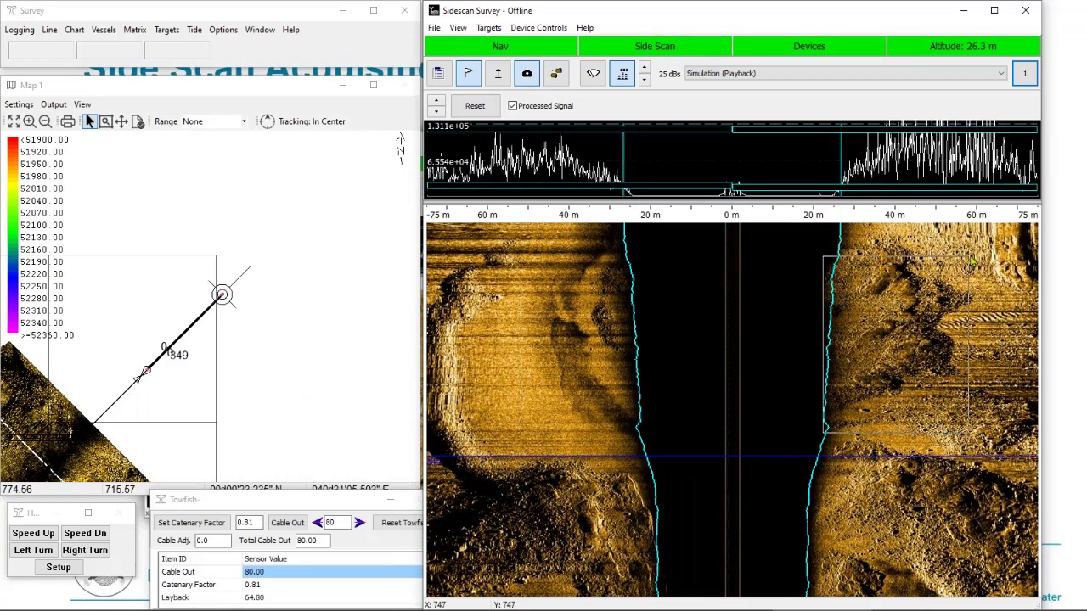
{"action": "left_click_drag", "start_coordinate": [848, 438], "coordinate": [978, 242]}
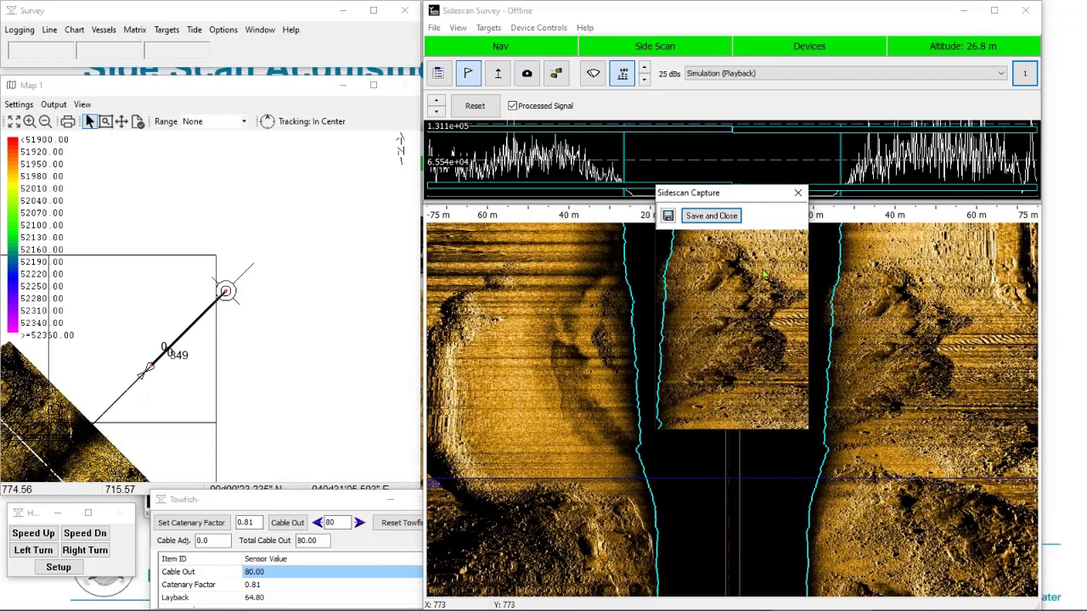
{"action": "left_click", "coordinate": [712, 217]}
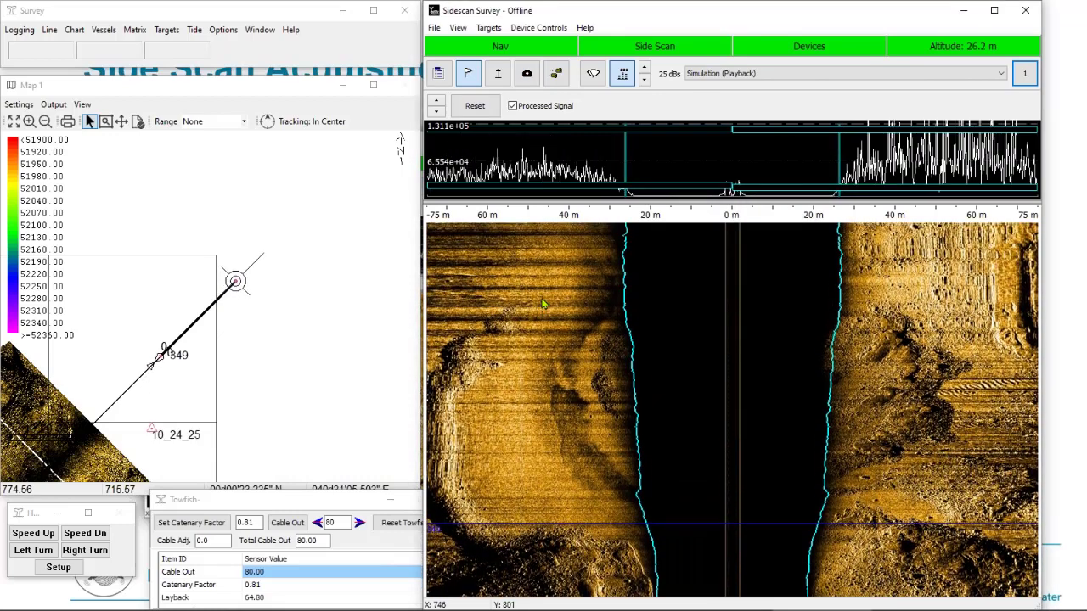
Review the real-time Side Scan Settings of the survey chart, cancel without changes, and close the Survey program.
{"action": "left_click", "coordinate": [21, 30]}
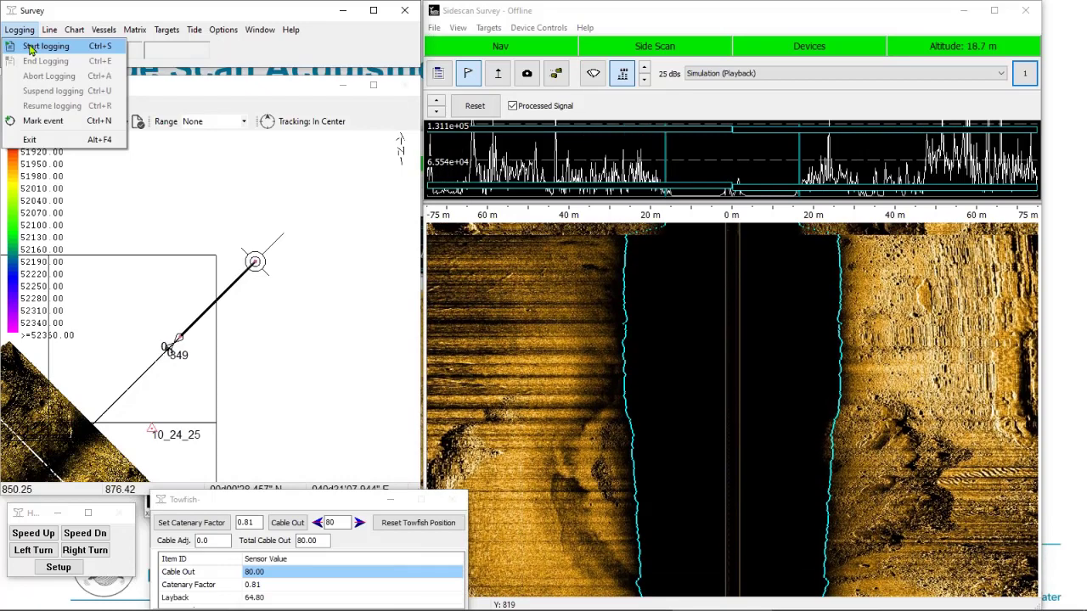
{"action": "left_click", "coordinate": [68, 44]}
{"action": "left_click", "coordinate": [75, 30]}
{"action": "left_click", "coordinate": [89, 98]}
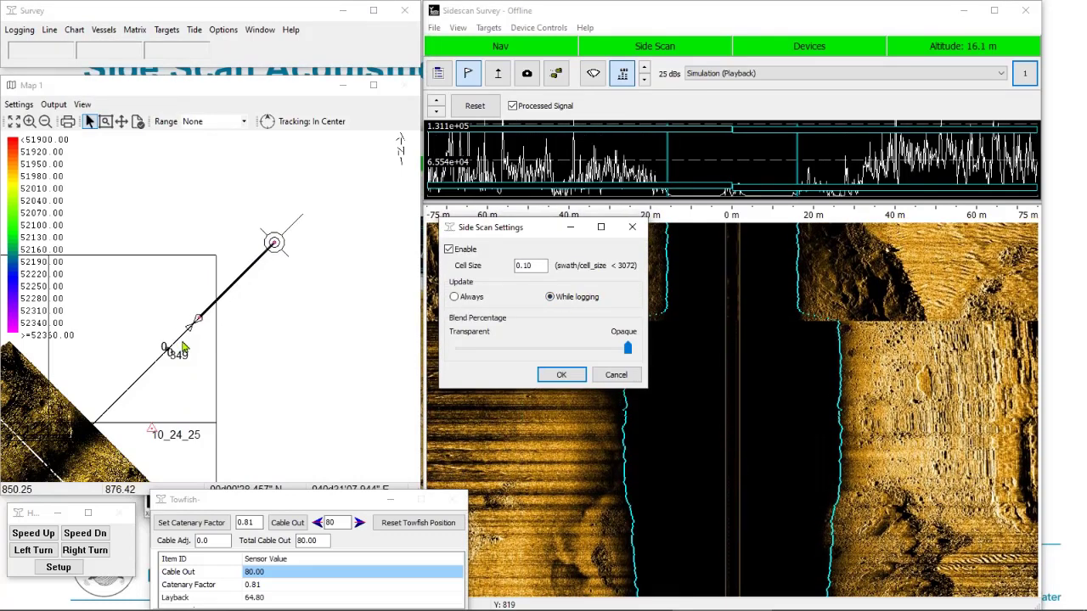
{"action": "left_click", "coordinate": [616, 376]}
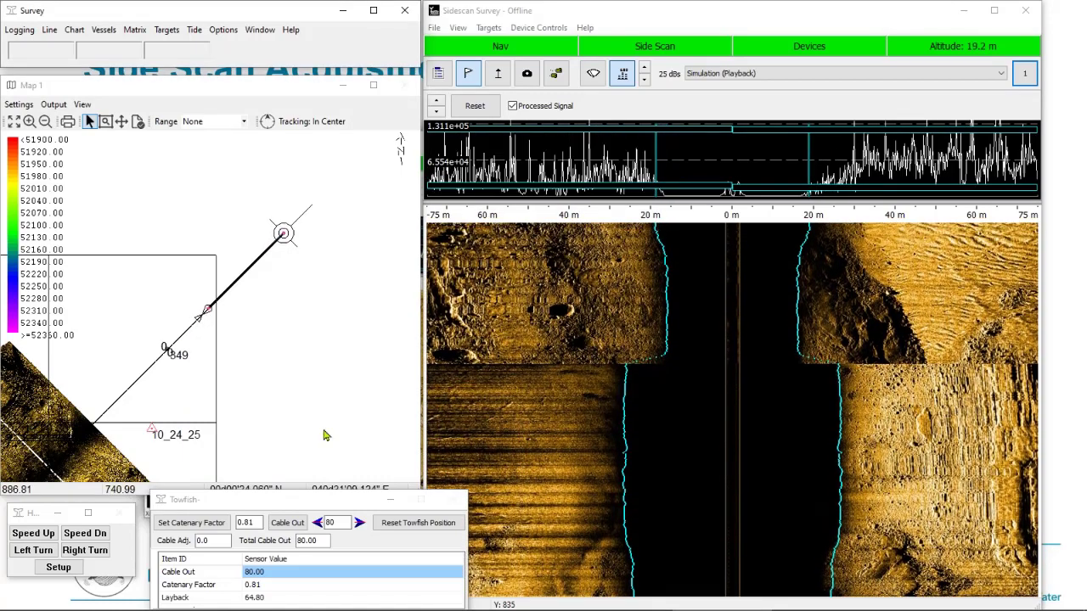
{"action": "left_click", "coordinate": [406, 11]}
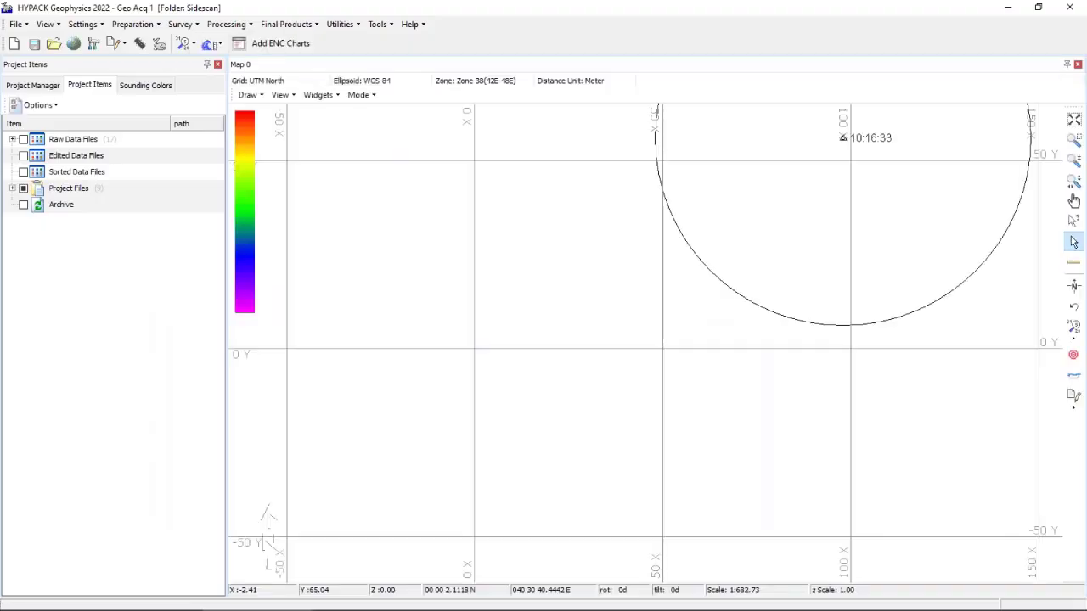
{"action": "key", "text": "alt+Tab"}
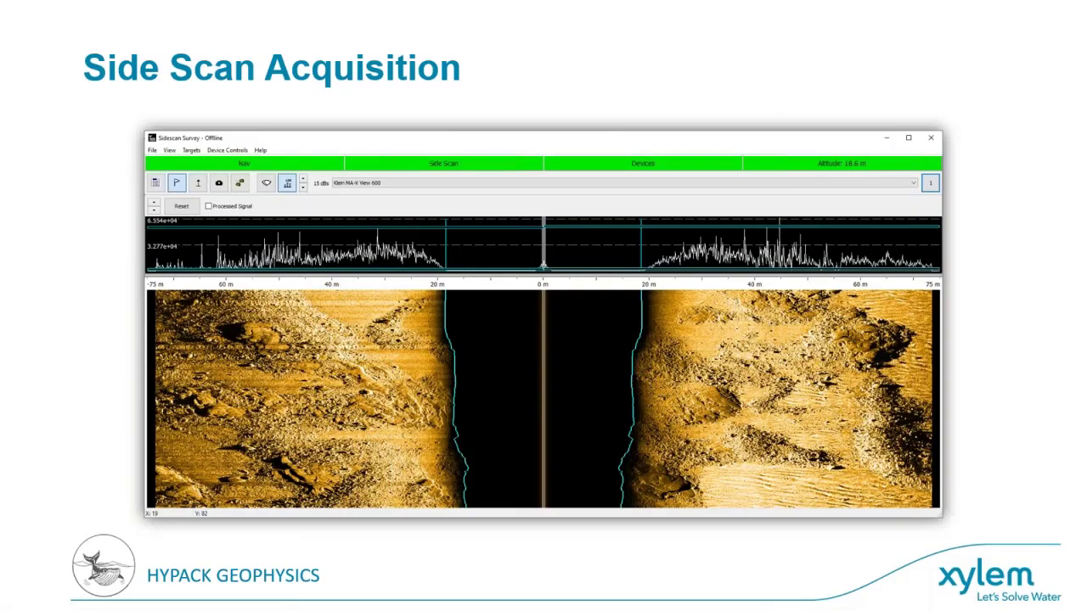
{"action": "key", "text": "Right"}
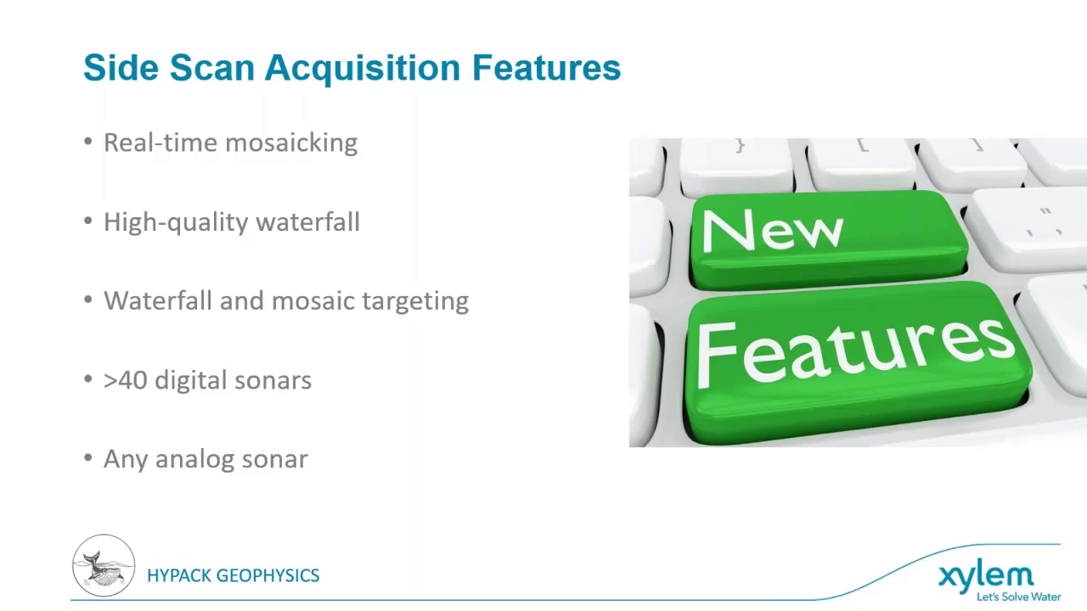
{"action": "key", "text": "Right"}
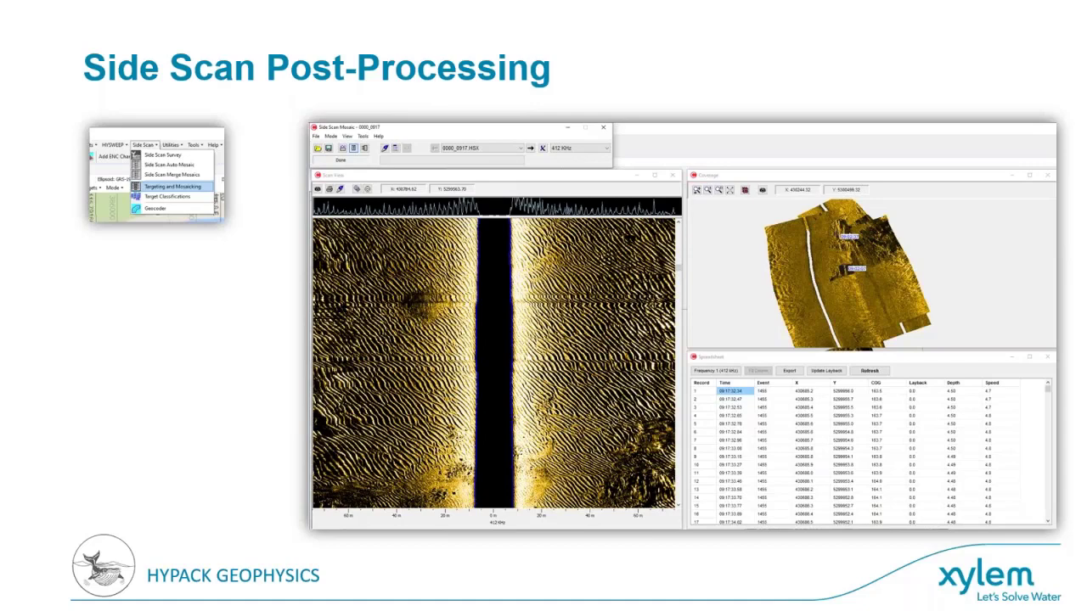
{"action": "key", "text": "alt+Tab"}
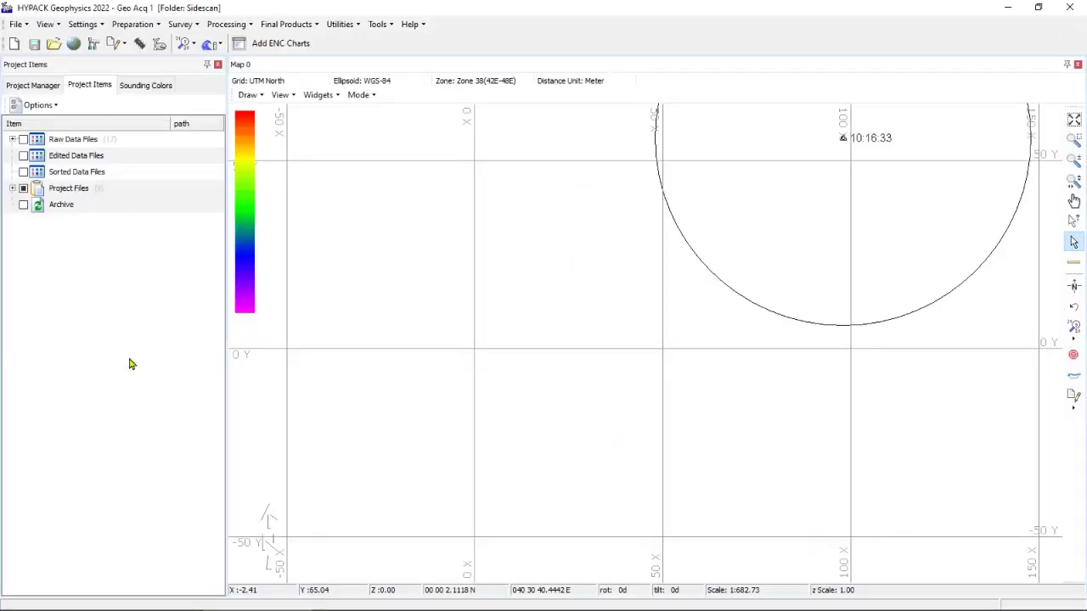
Open the Geophysics Post 1 project and launch Targeting and Mosaicking for side scan processing.
{"action": "left_click", "coordinate": [27, 89]}
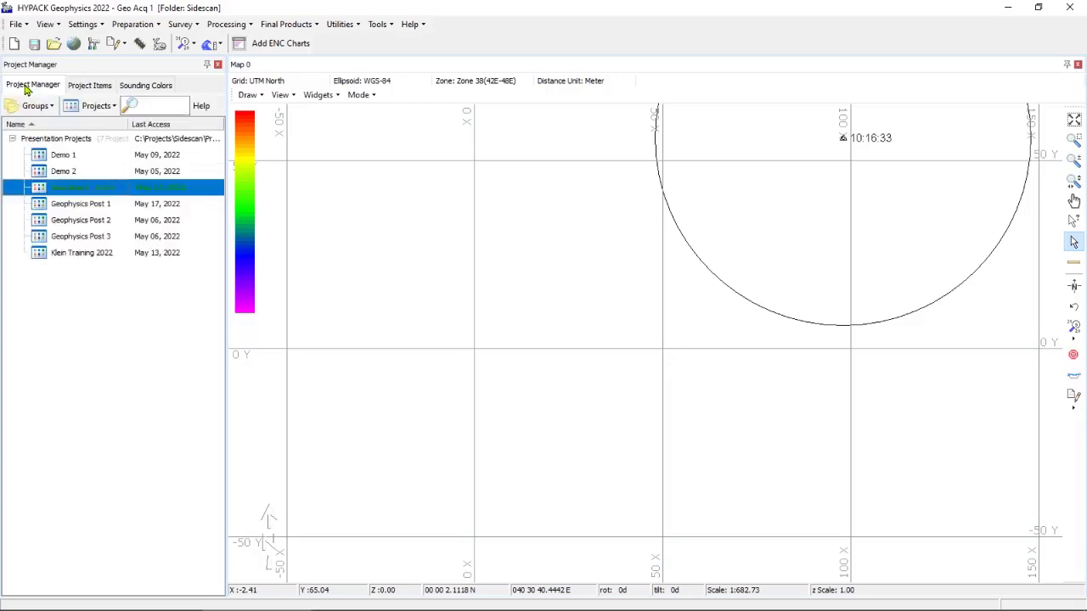
{"action": "double_click", "coordinate": [61, 208]}
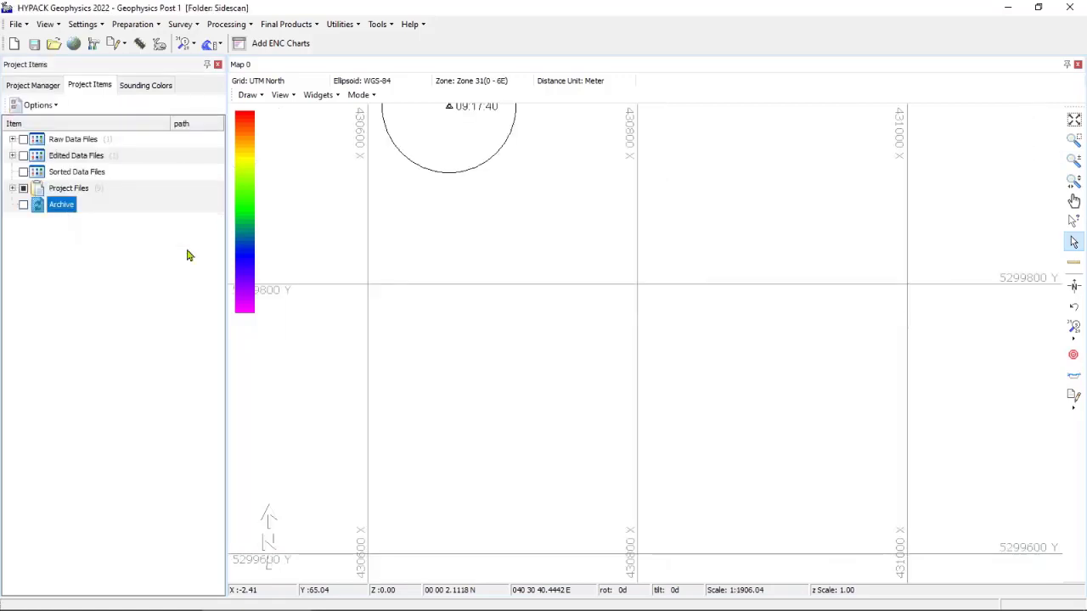
{"action": "left_click", "coordinate": [224, 26]}
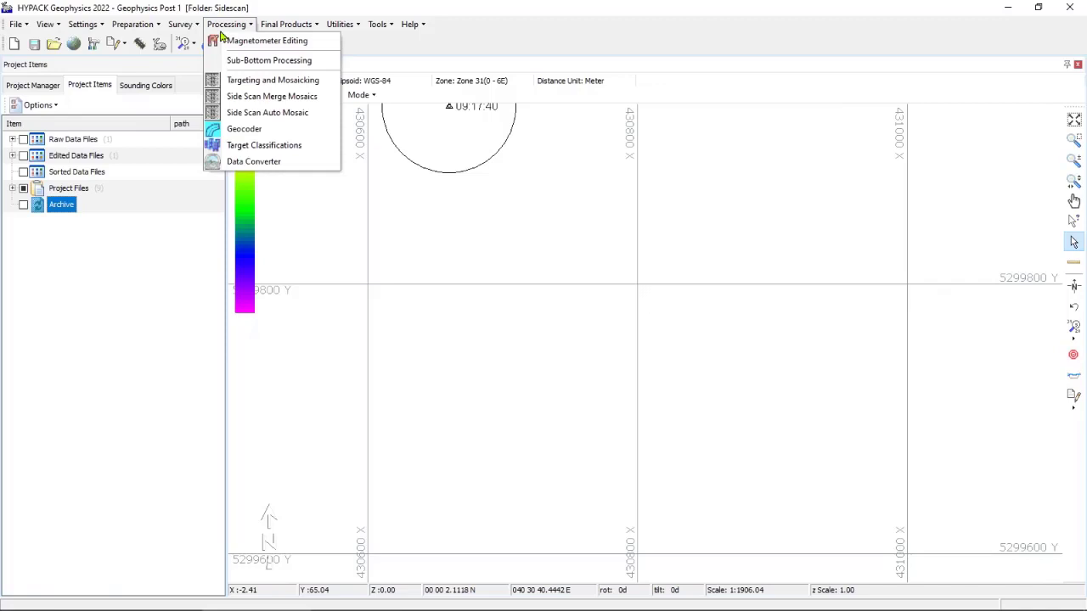
{"action": "left_click", "coordinate": [244, 81]}
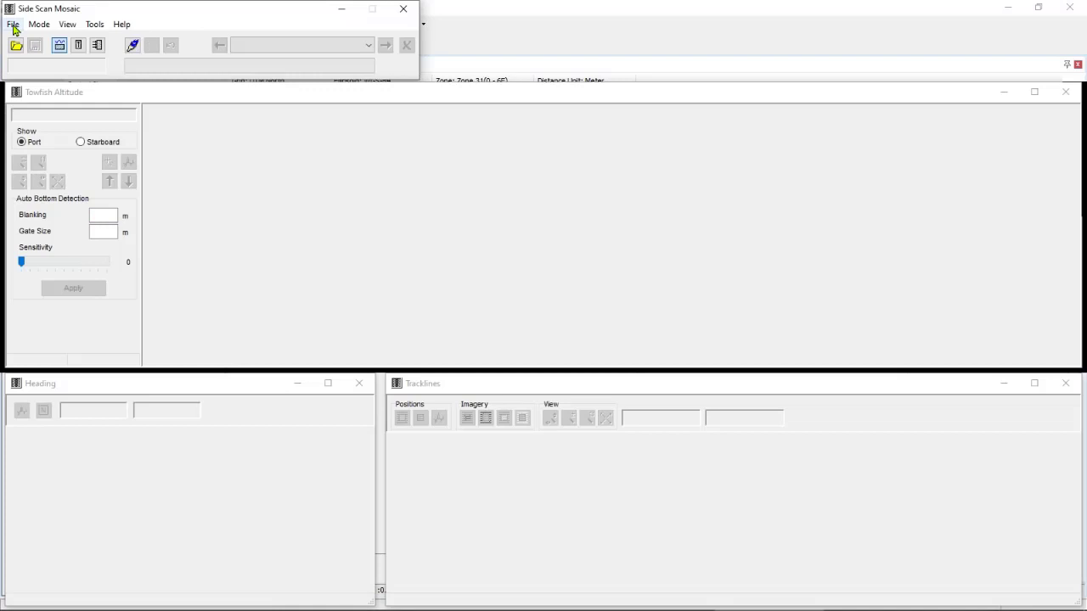
Start opening side scan data and browse to the project's Raw folder.
{"action": "left_click", "coordinate": [14, 25]}
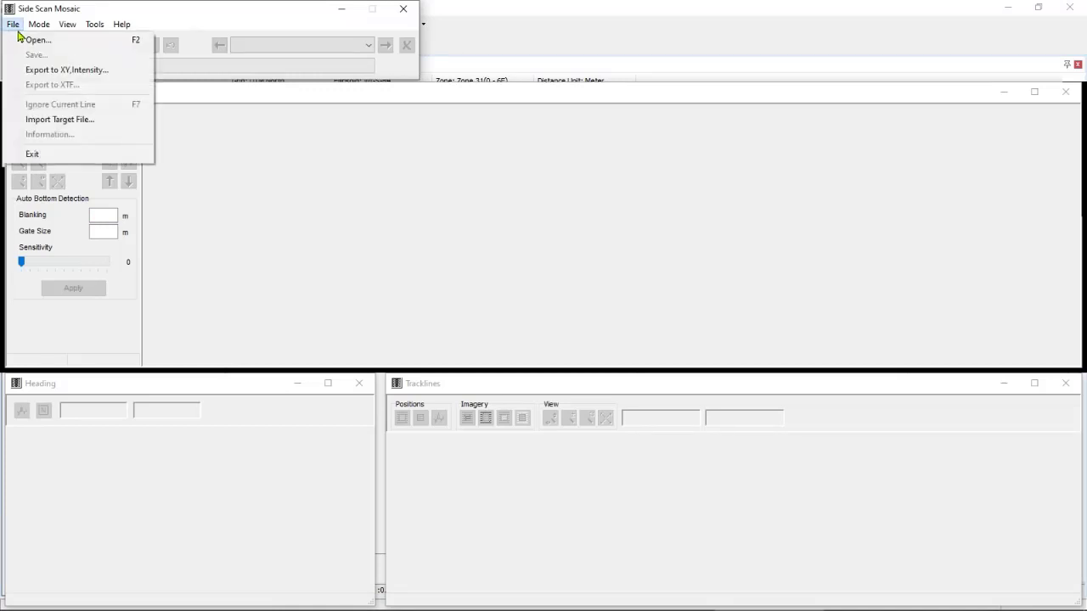
{"action": "left_click", "coordinate": [18, 41]}
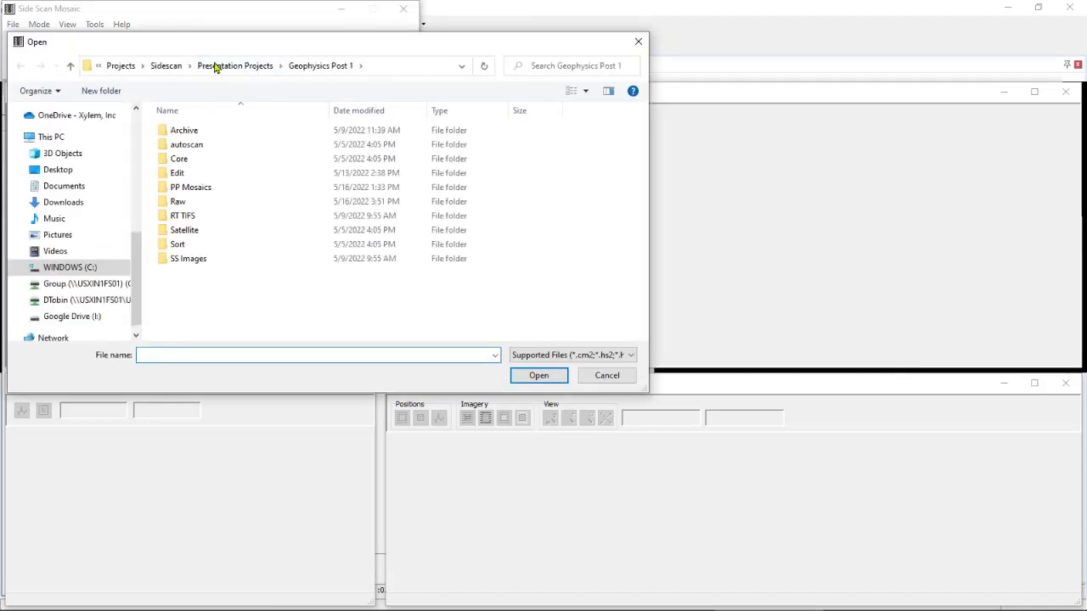
{"action": "left_click", "coordinate": [178, 207]}
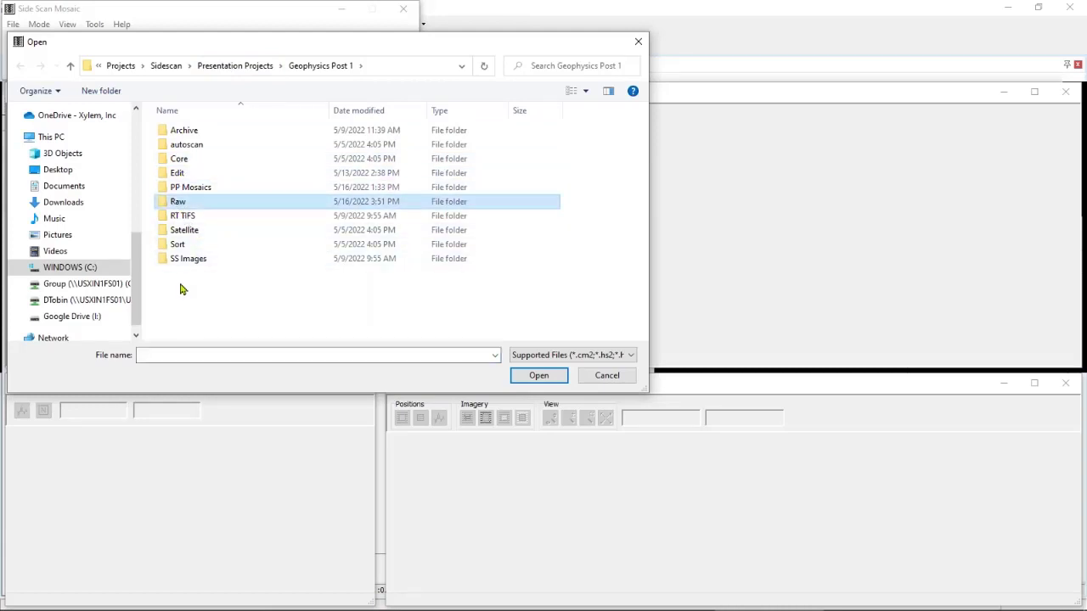
{"action": "left_click", "coordinate": [182, 174]}
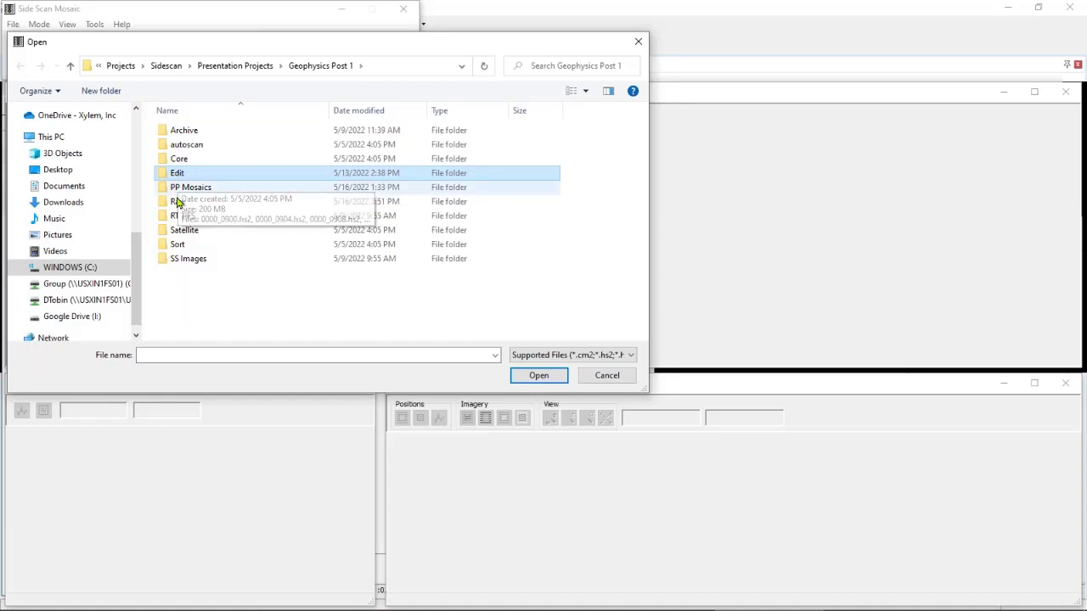
{"action": "left_click", "coordinate": [179, 204]}
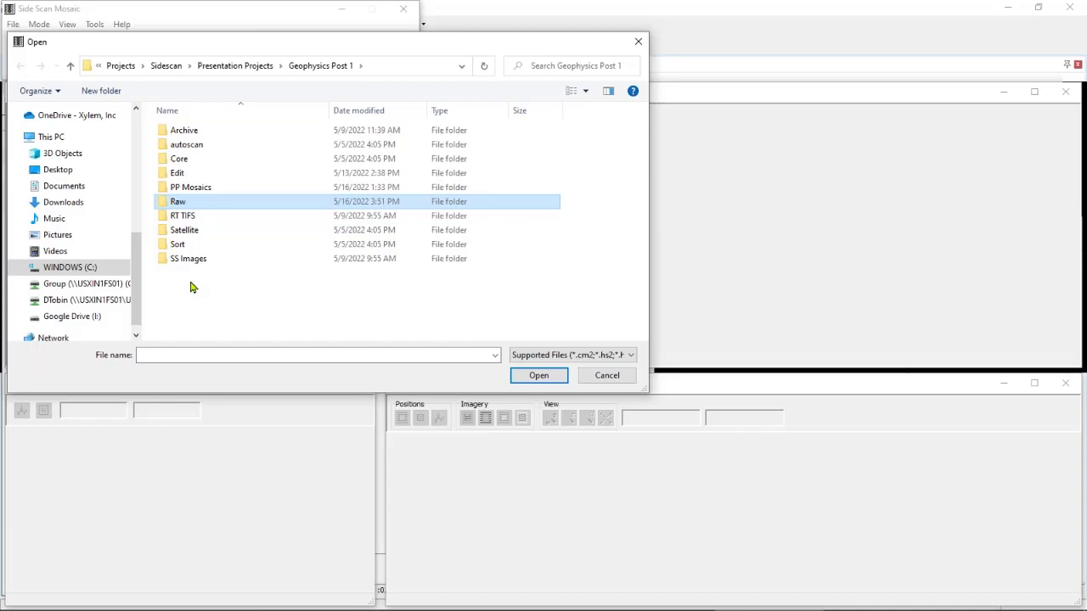
{"action": "double_click", "coordinate": [183, 208]}
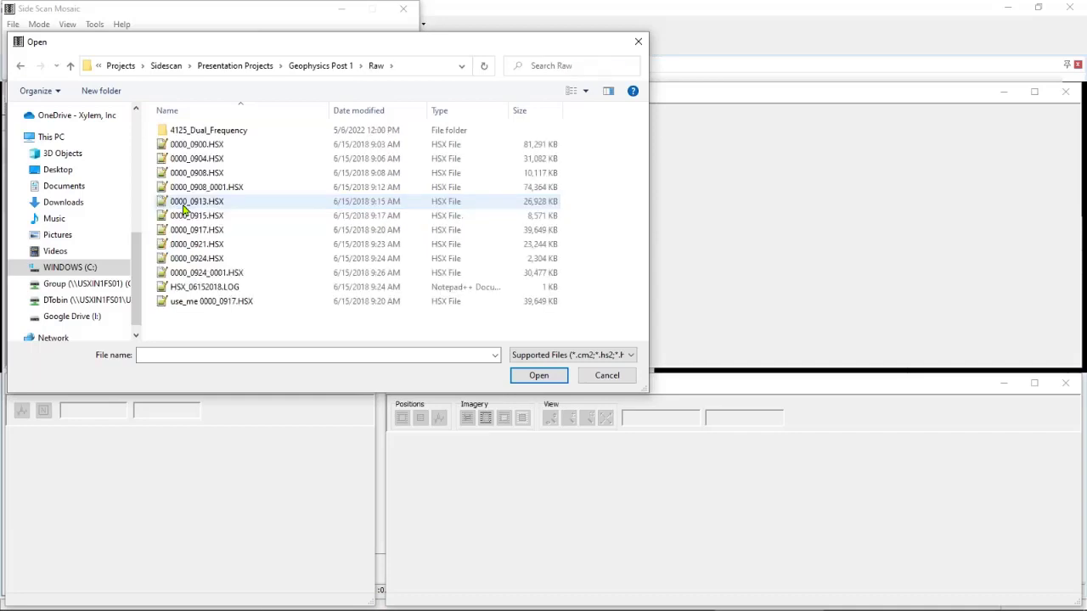
Filter the file list to Catalog Files (*.log), and then restore the Supported Files filter.
{"action": "left_click", "coordinate": [536, 357]}
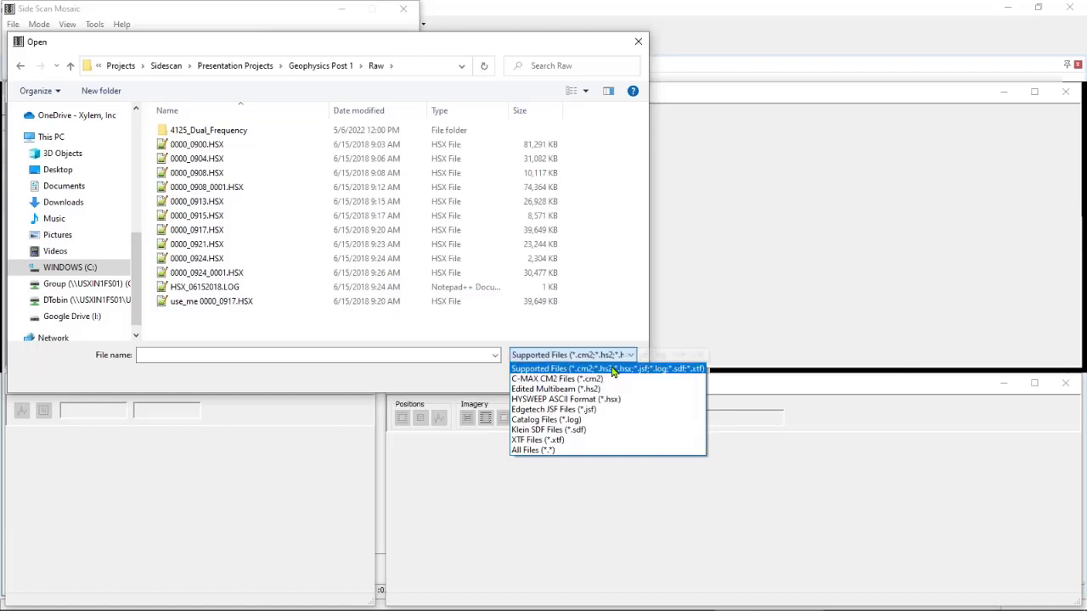
{"action": "left_click", "coordinate": [581, 423]}
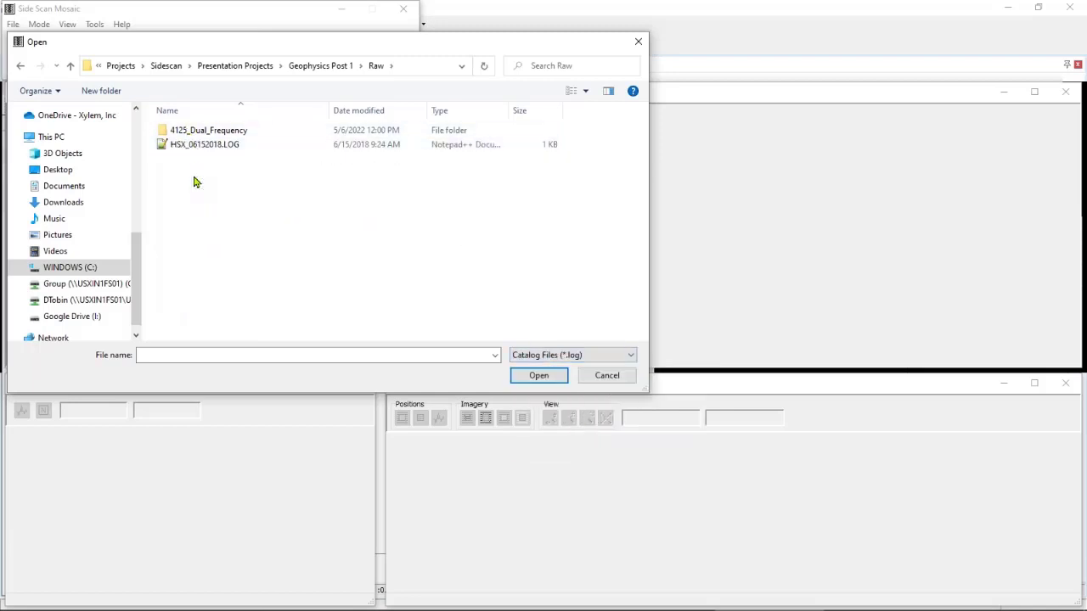
{"action": "left_click", "coordinate": [583, 361]}
{"action": "left_click", "coordinate": [592, 374]}
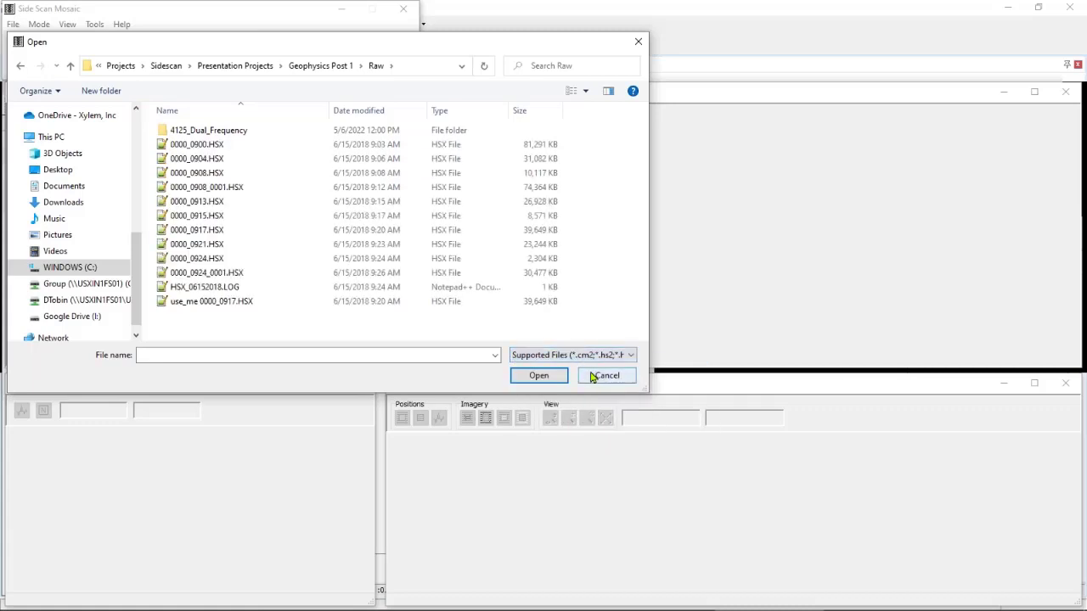
Select use_me 0000_0917.HSX for reading, with Hypack Mobile as navigation and heading source and 412 KHz as frequency.
{"action": "double_click", "coordinate": [213, 306]}
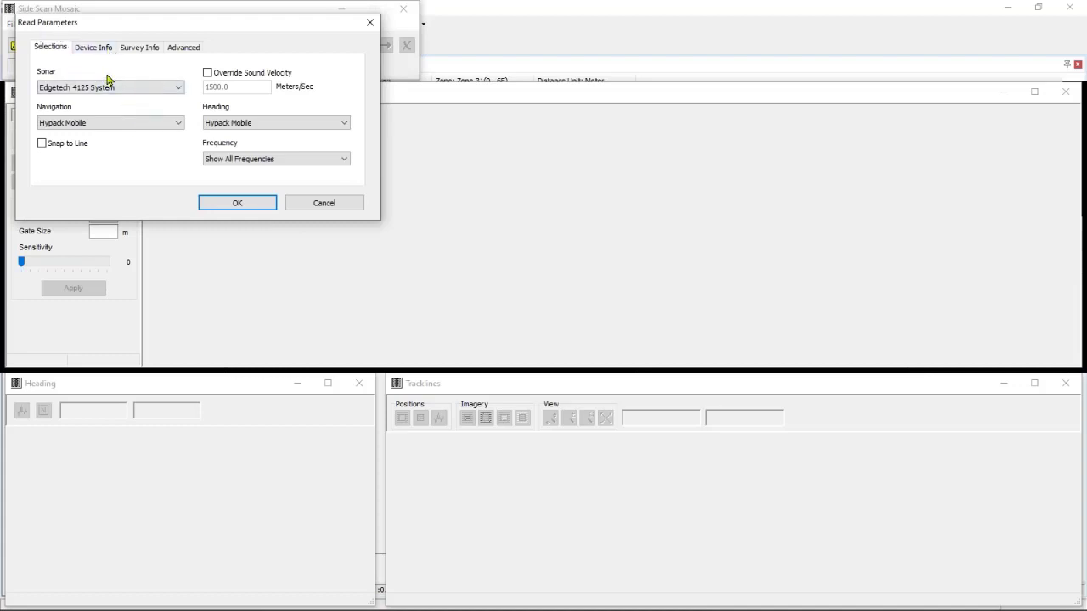
{"action": "left_click", "coordinate": [86, 128]}
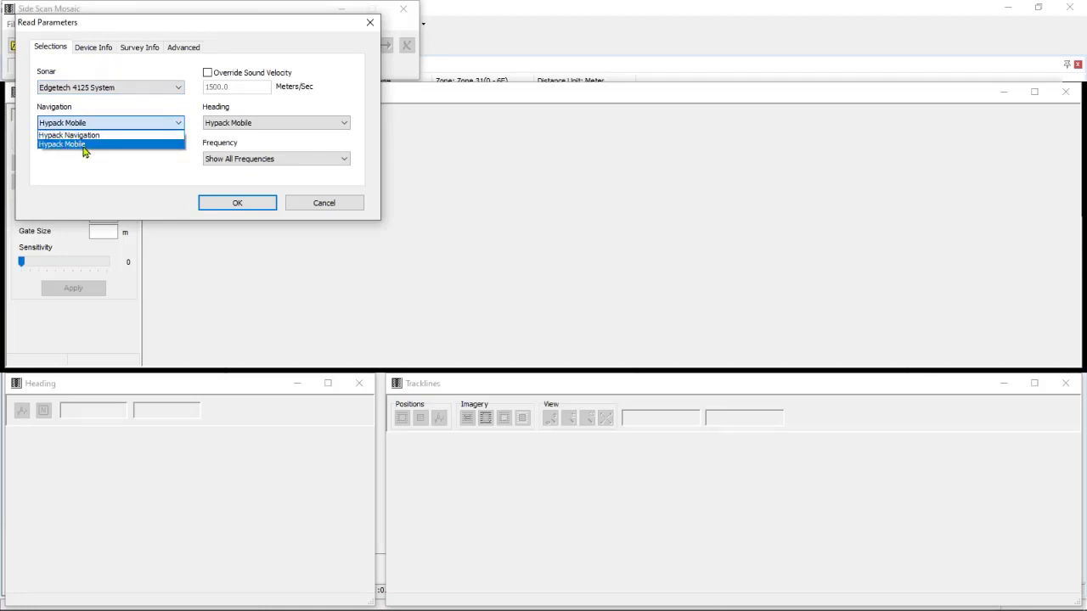
{"action": "left_click", "coordinate": [84, 145]}
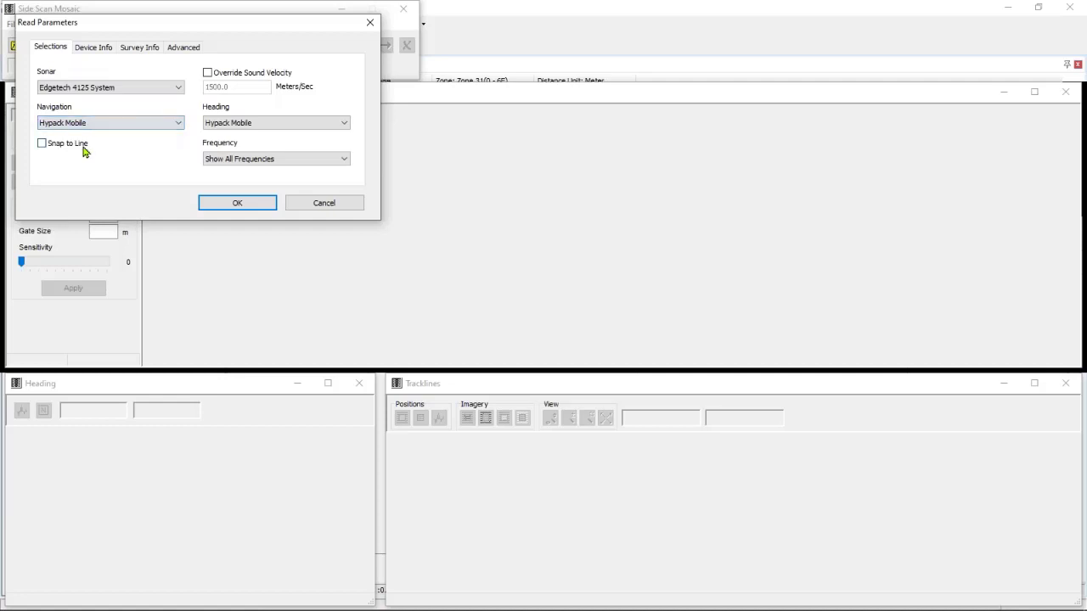
{"action": "left_click", "coordinate": [236, 126]}
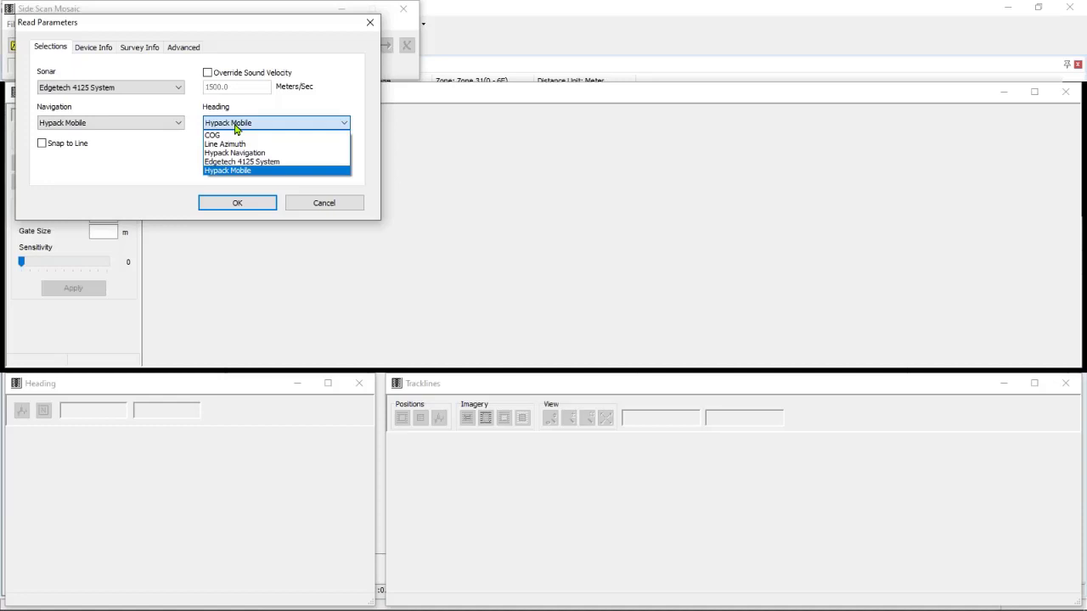
{"action": "left_click", "coordinate": [237, 170]}
{"action": "left_click", "coordinate": [225, 160]}
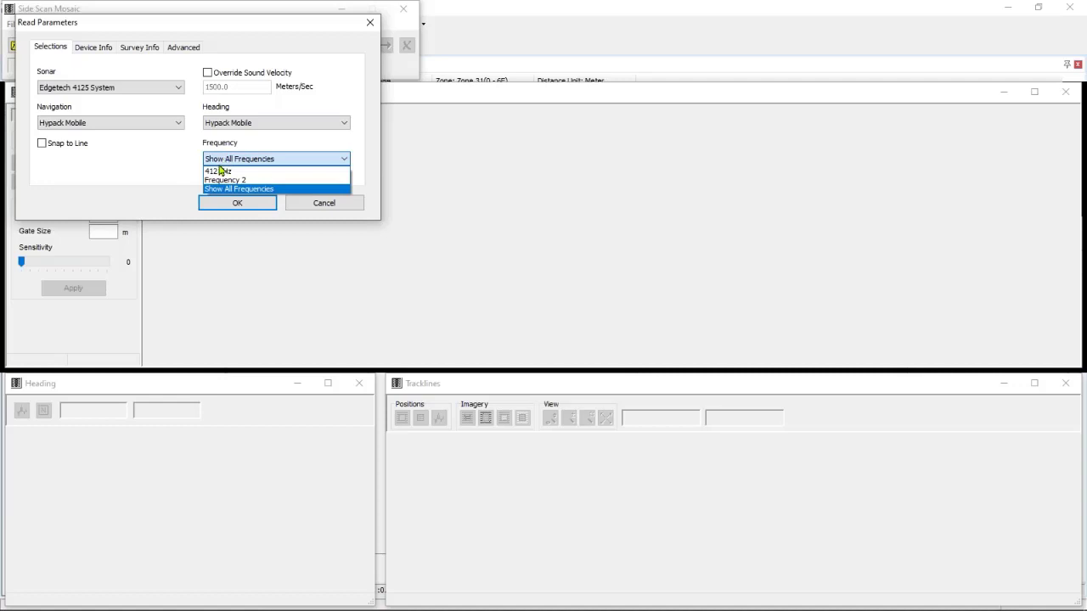
{"action": "left_click", "coordinate": [219, 173]}
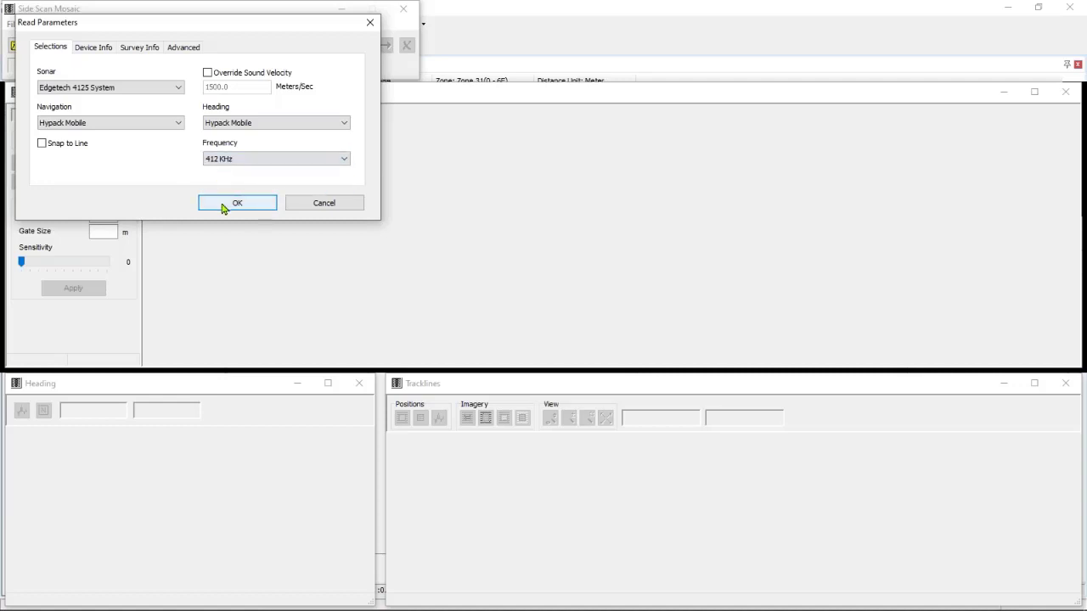
Review the device offsets, survey information and advanced smoothing options in the read parameters, and load the file.
{"action": "left_click", "coordinate": [89, 48]}
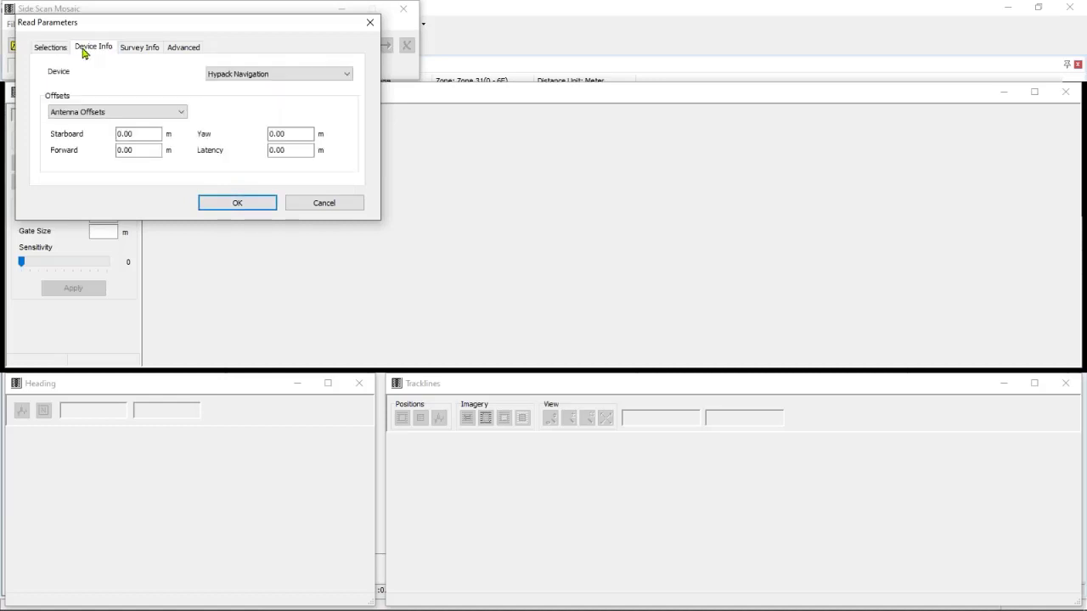
{"action": "left_click", "coordinate": [223, 77]}
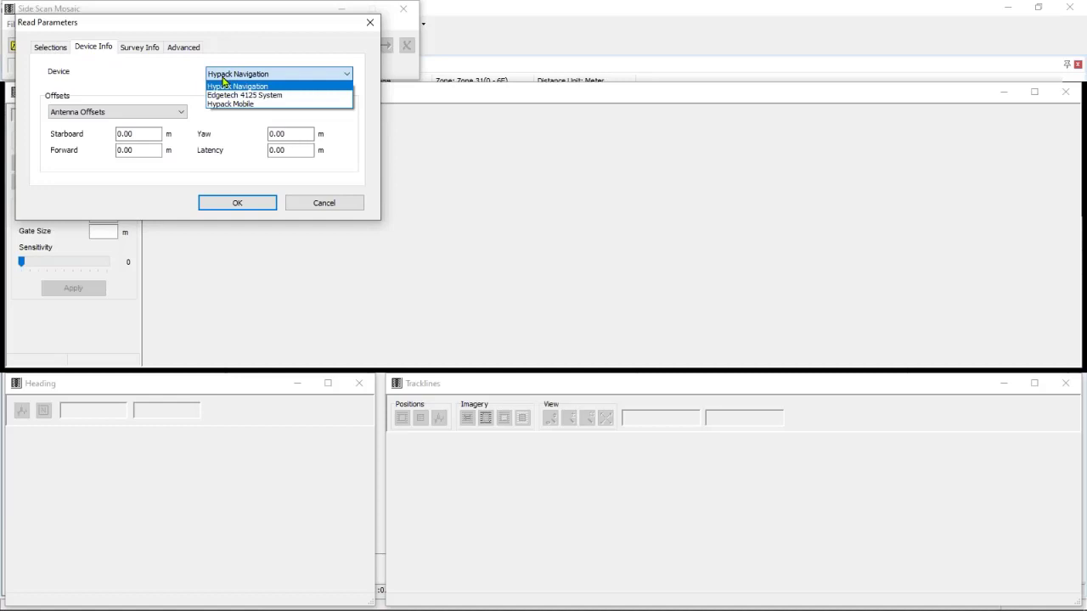
{"action": "left_click", "coordinate": [223, 81]}
{"action": "left_click", "coordinate": [149, 53]}
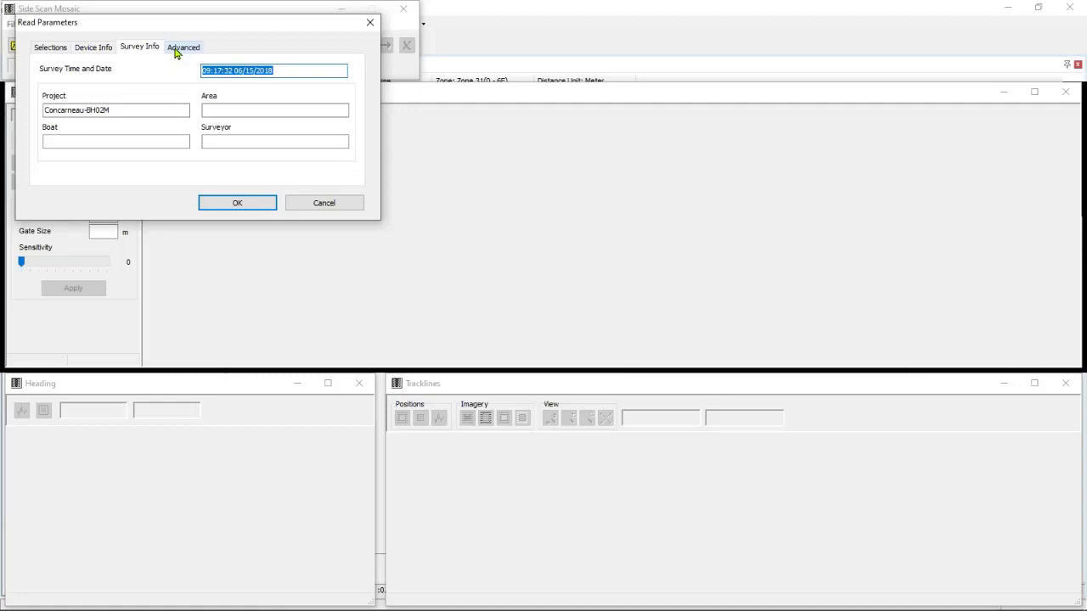
{"action": "left_click", "coordinate": [177, 53]}
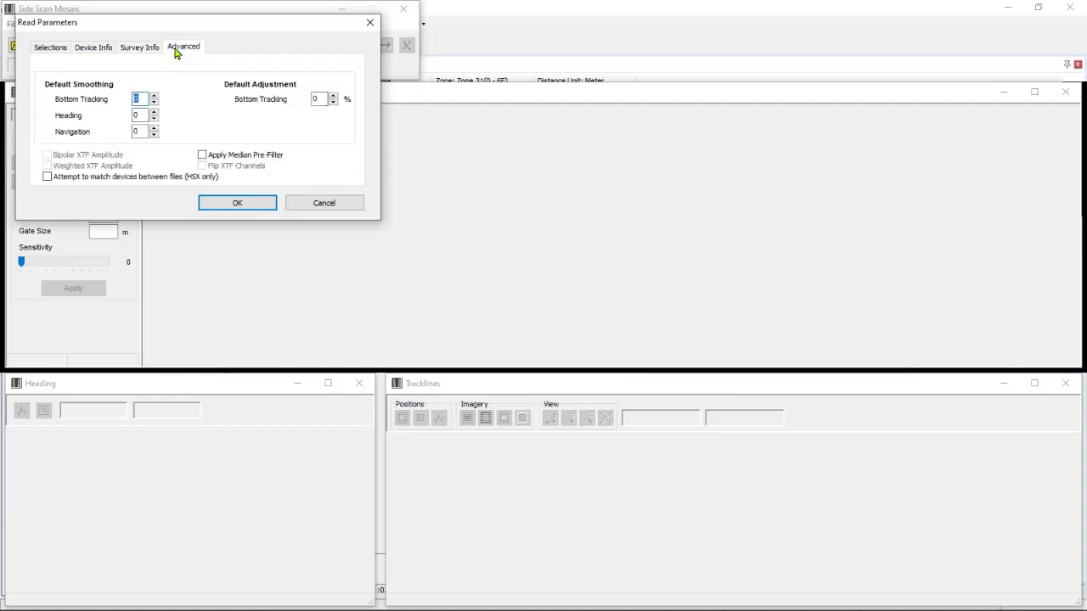
{"action": "left_click", "coordinate": [44, 49]}
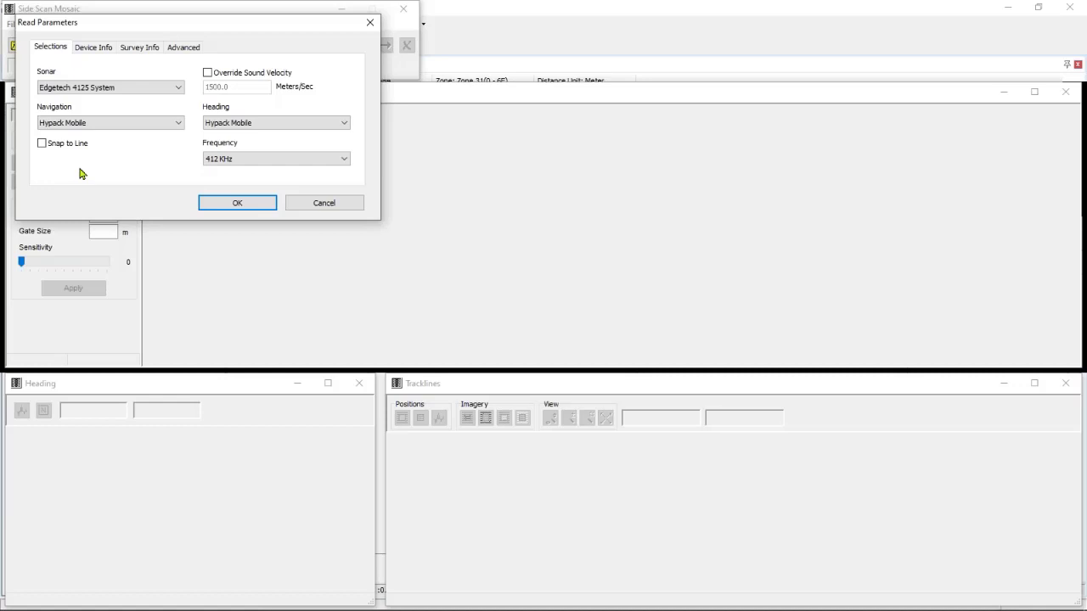
{"action": "left_click", "coordinate": [231, 204]}
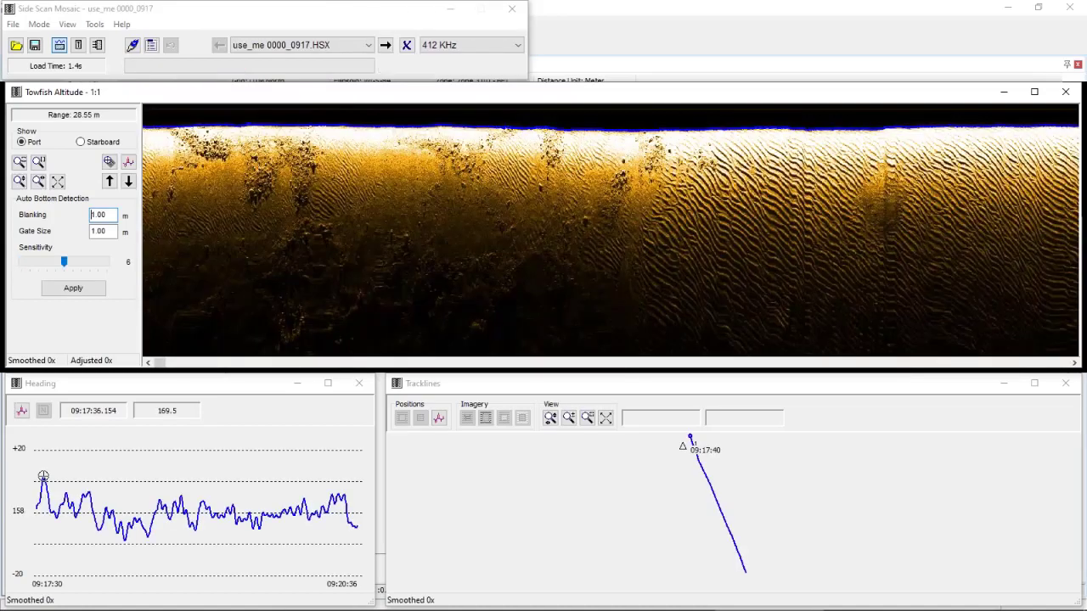
{"action": "left_click", "coordinate": [77, 12]}
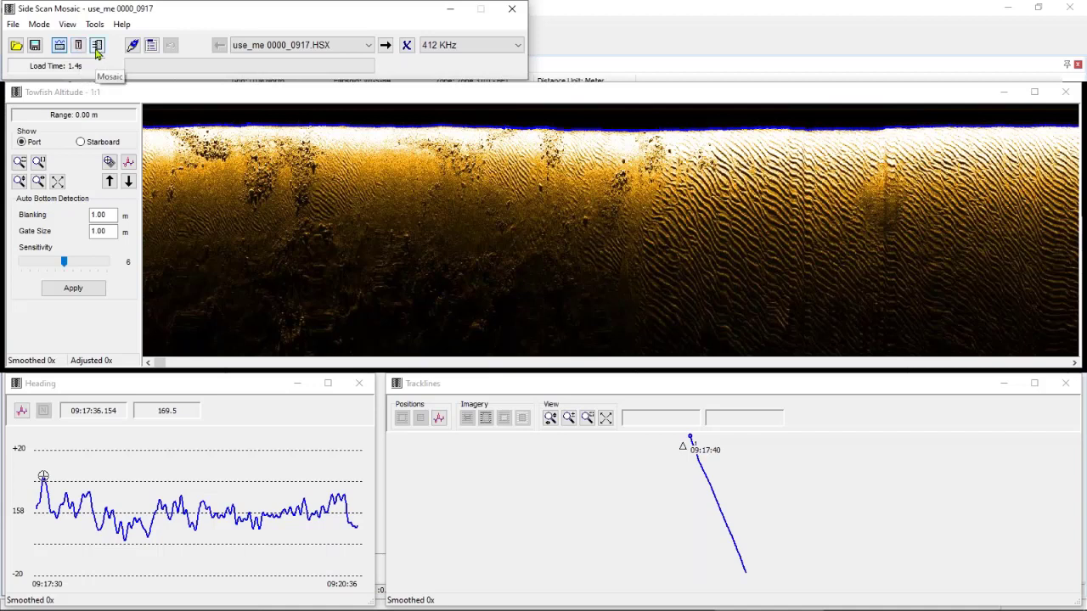
{"action": "left_click", "coordinate": [81, 104]}
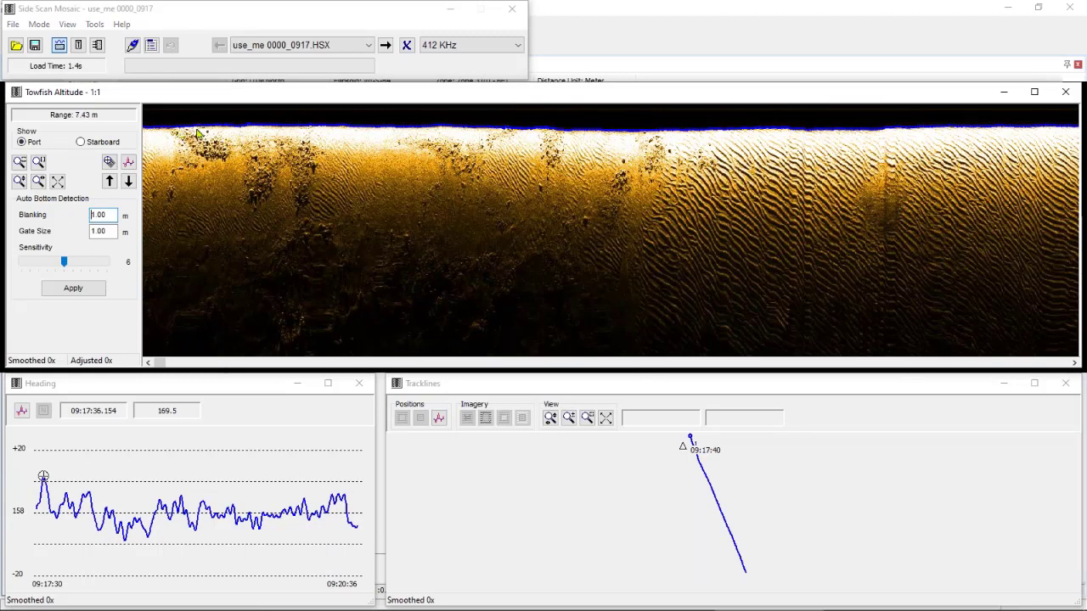
Redraw the port bottom track by hand near the start of the line, and undo the edit.
{"action": "left_click", "coordinate": [109, 163]}
{"action": "left_click", "coordinate": [218, 146]}
{"action": "left_click", "coordinate": [251, 153]}
{"action": "left_click", "coordinate": [274, 139]}
{"action": "left_click", "coordinate": [295, 133]}
{"action": "left_click", "coordinate": [313, 112]}
{"action": "left_click", "coordinate": [332, 112]}
{"action": "left_click", "coordinate": [353, 112]}
{"action": "left_click", "coordinate": [380, 124]}
{"action": "left_click", "coordinate": [108, 163]}
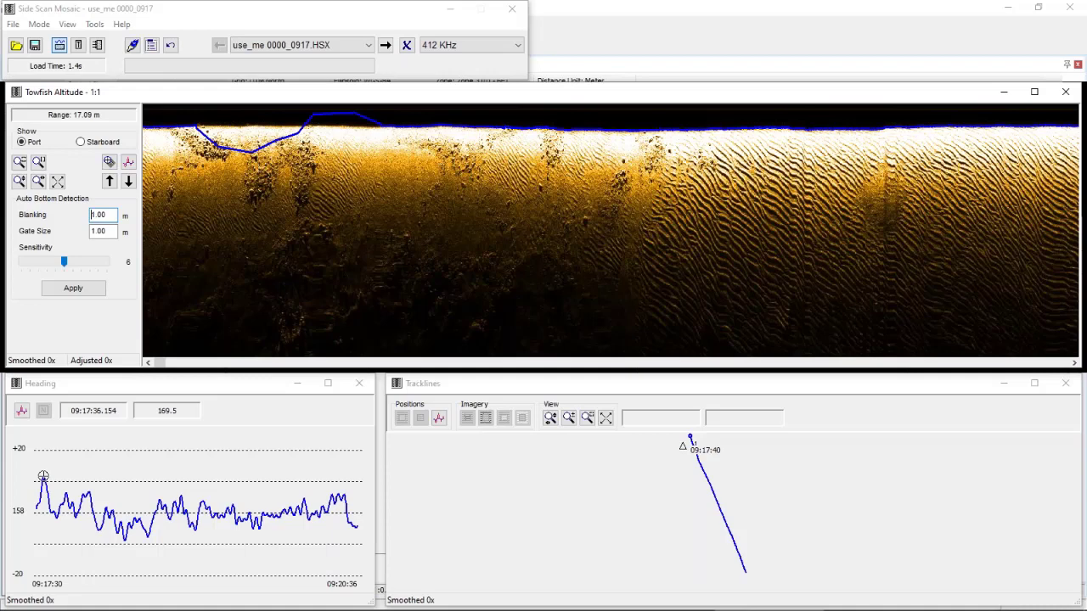
{"action": "left_click", "coordinate": [95, 25]}
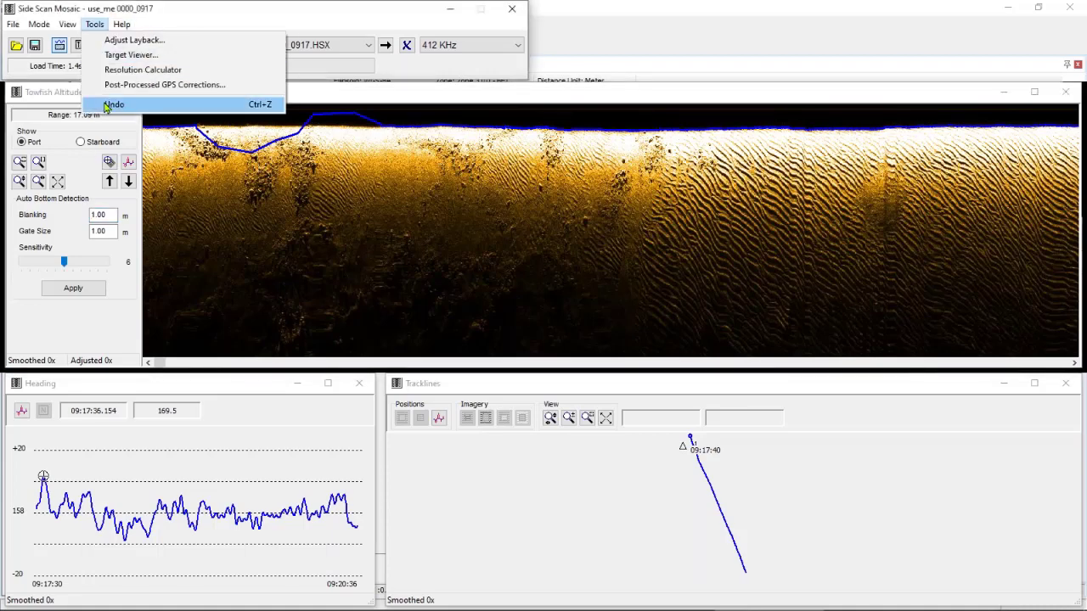
{"action": "left_click", "coordinate": [110, 105]}
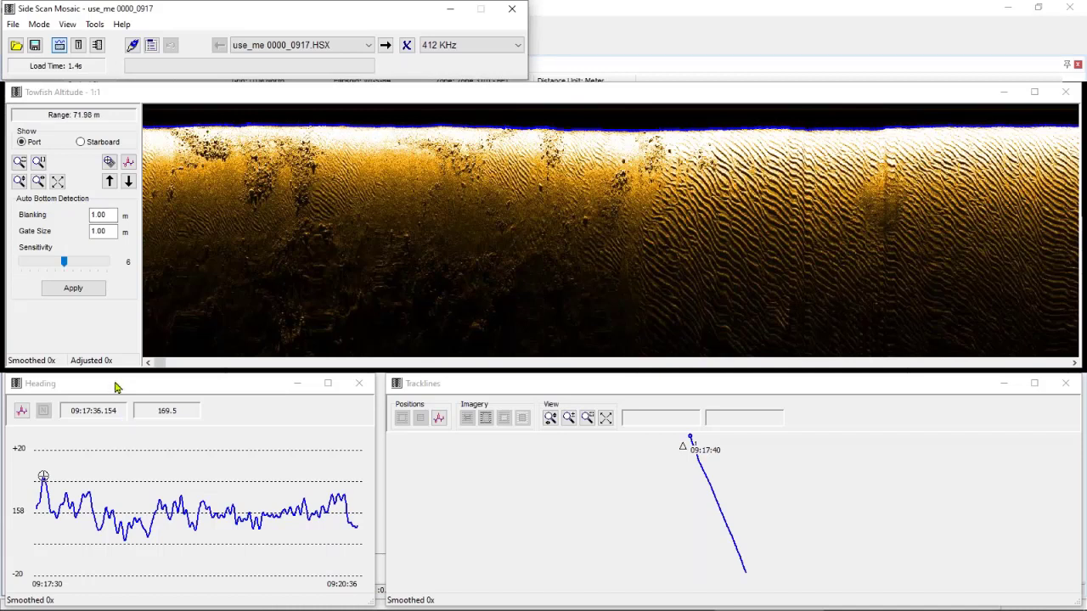
Smooth the heading data once and the trackline positions once.
{"action": "left_click", "coordinate": [116, 388]}
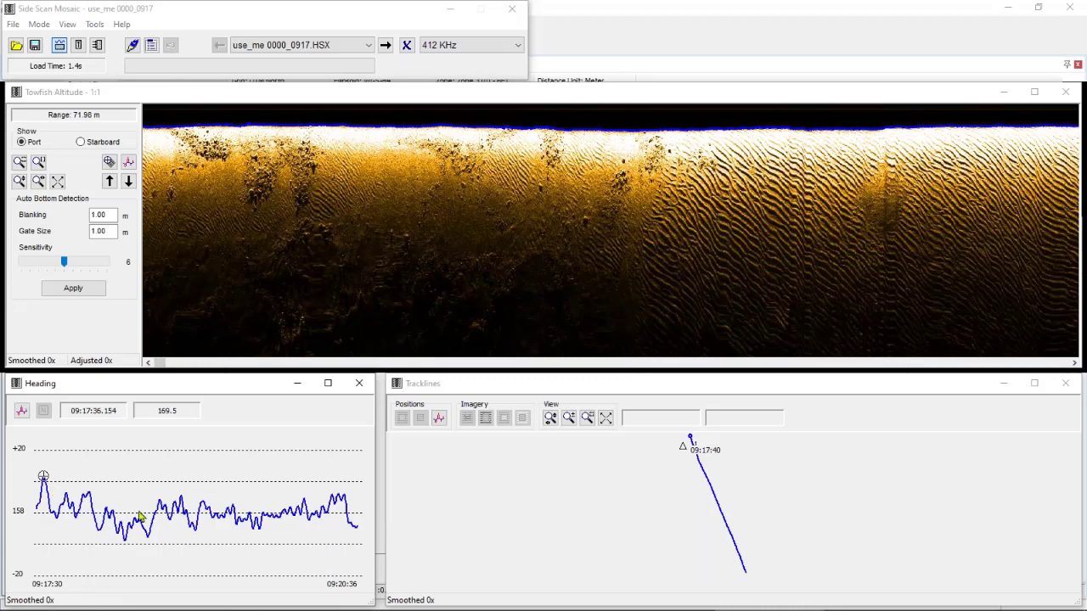
{"action": "left_click", "coordinate": [22, 414]}
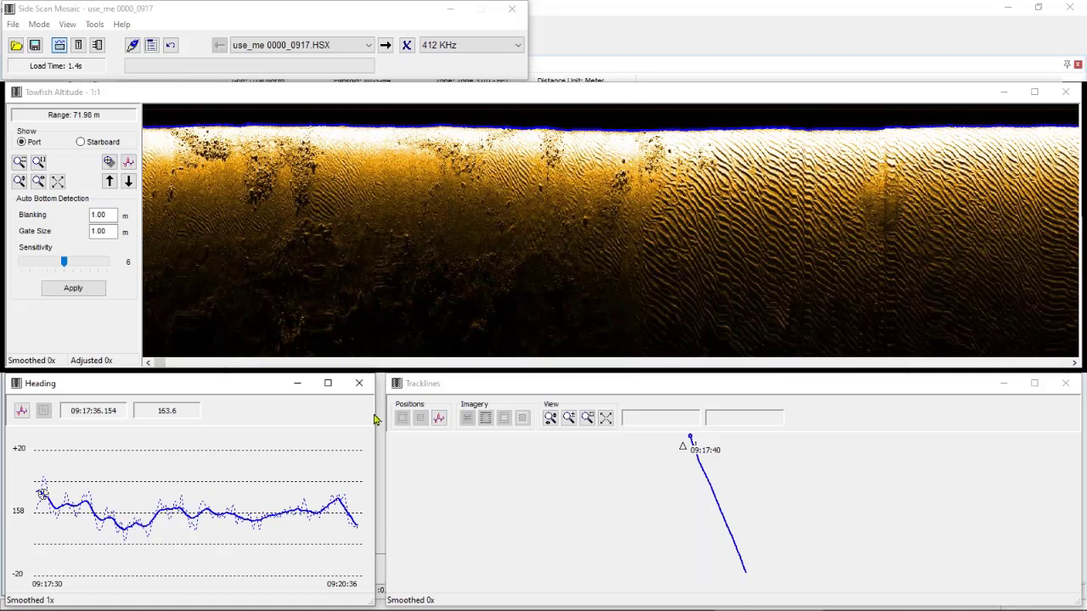
{"action": "left_click", "coordinate": [422, 393]}
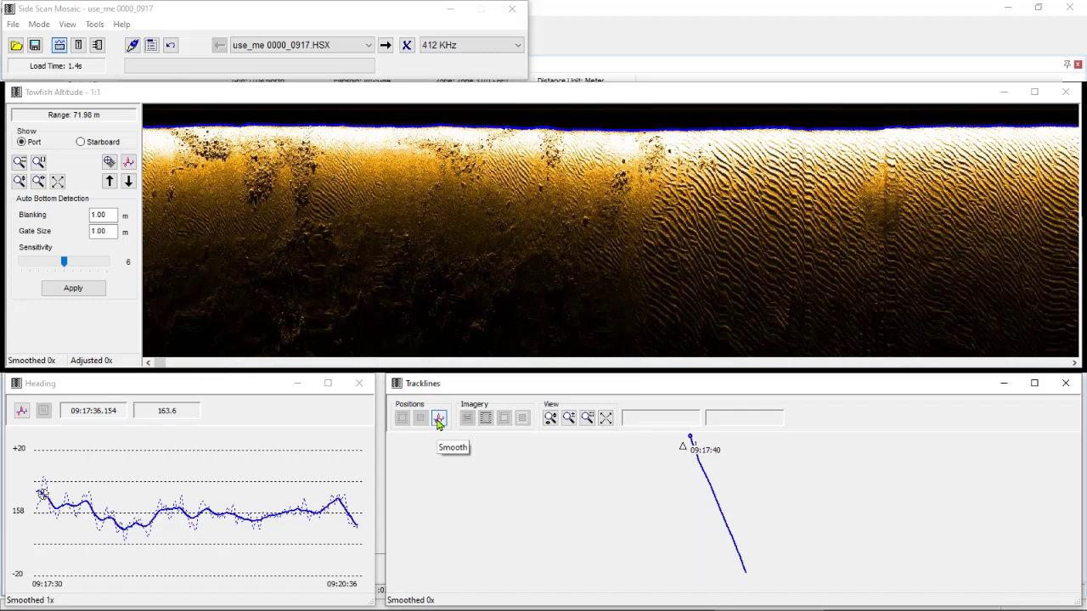
{"action": "left_click", "coordinate": [439, 421]}
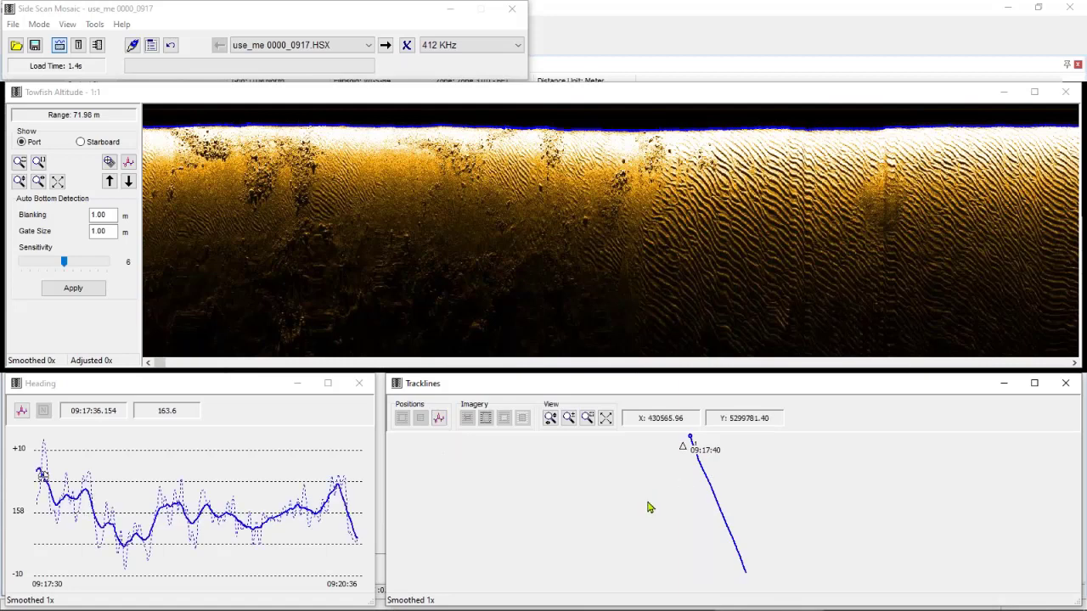
Box-select the end section of the trackline, select a section in its middle instead, and clear the selection.
{"action": "left_click_drag", "start_coordinate": [710, 541], "coordinate": [762, 584]}
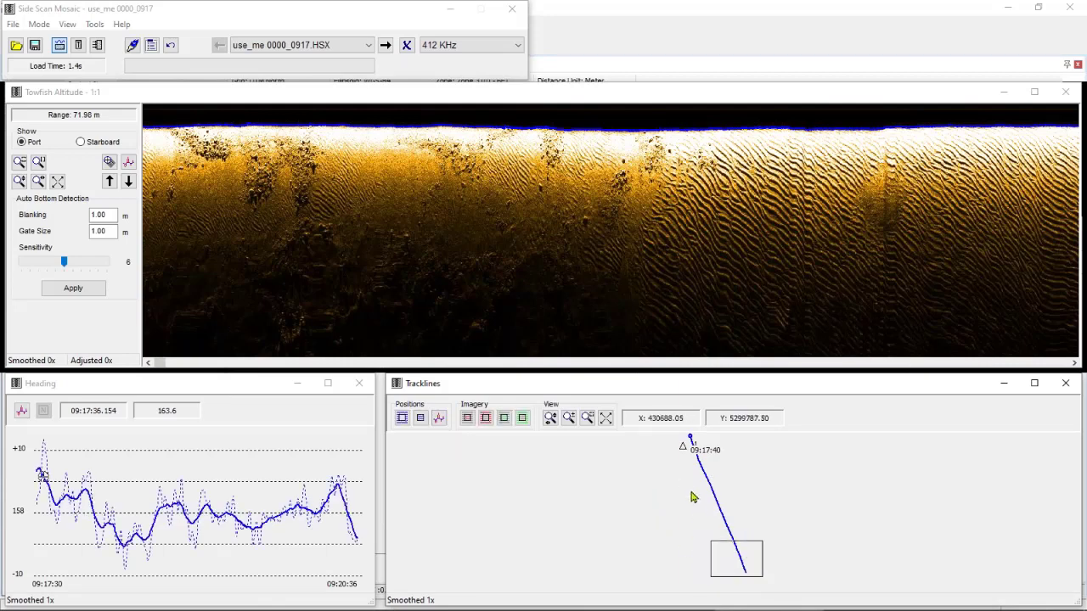
{"action": "left_click_drag", "start_coordinate": [677, 475], "coordinate": [743, 518]}
{"action": "left_click", "coordinate": [682, 533]}
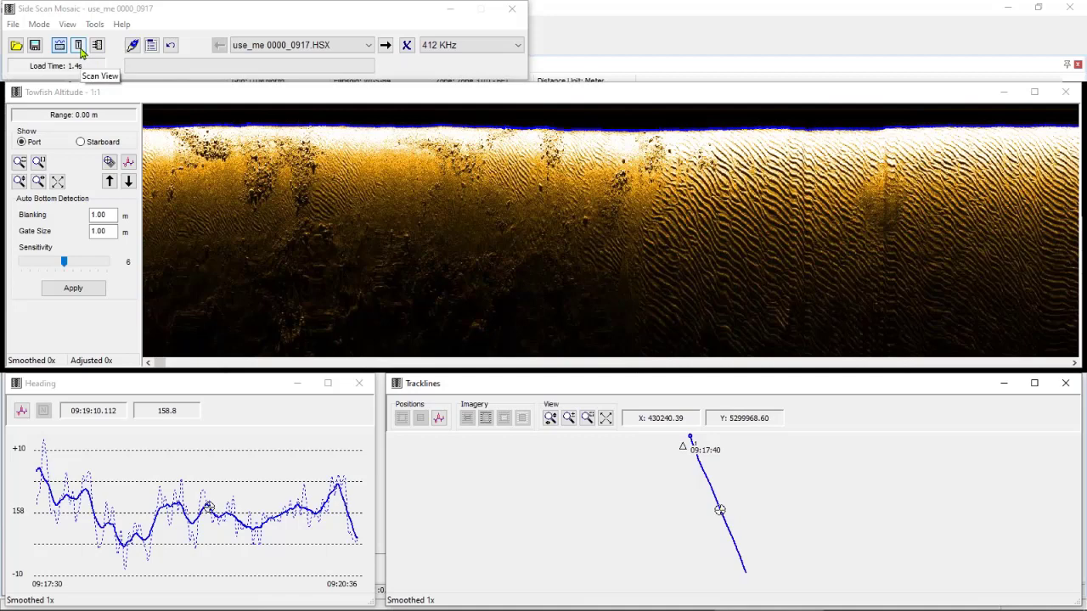
Switch to Scan View mode, browse the scan record, and reposition and heighten the scan window.
{"action": "left_click", "coordinate": [79, 47]}
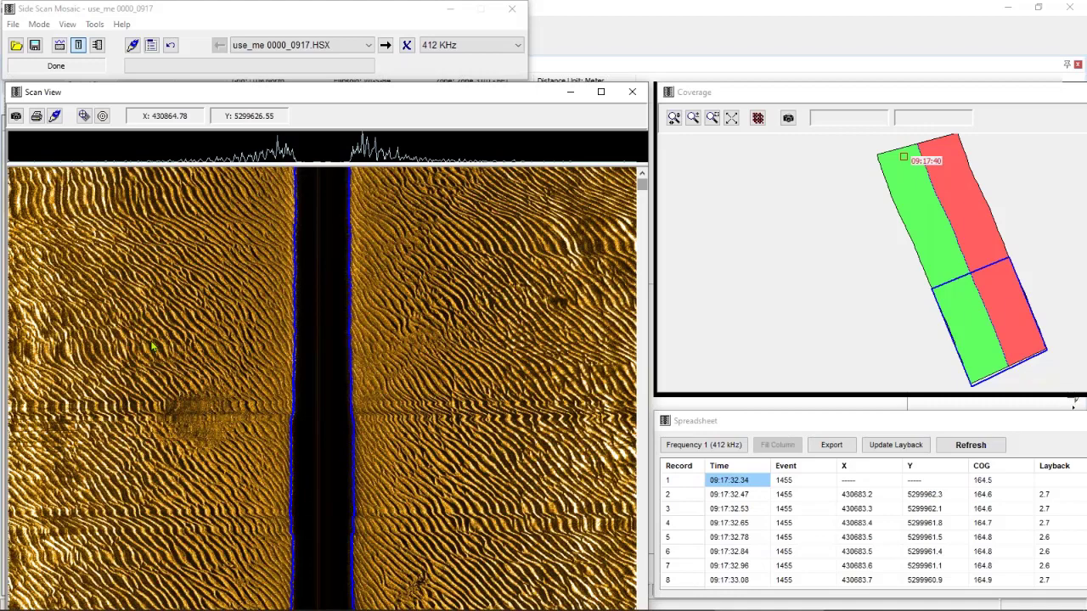
{"action": "scroll", "coordinate": [152, 346], "scroll_direction": "down", "scroll_amount": 3}
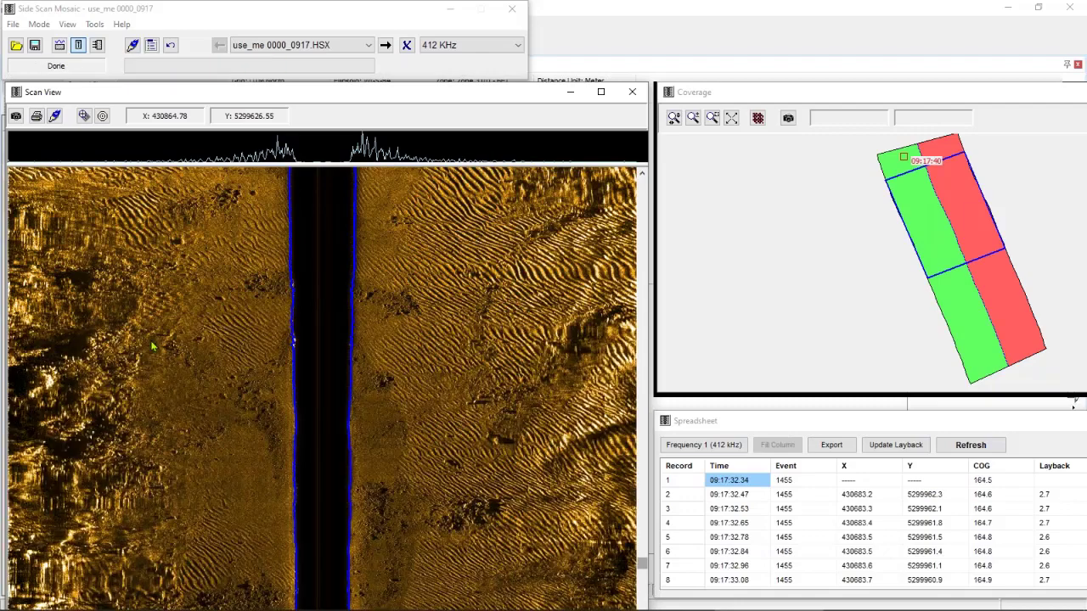
{"action": "scroll", "coordinate": [152, 347], "scroll_direction": "down", "scroll_amount": 1}
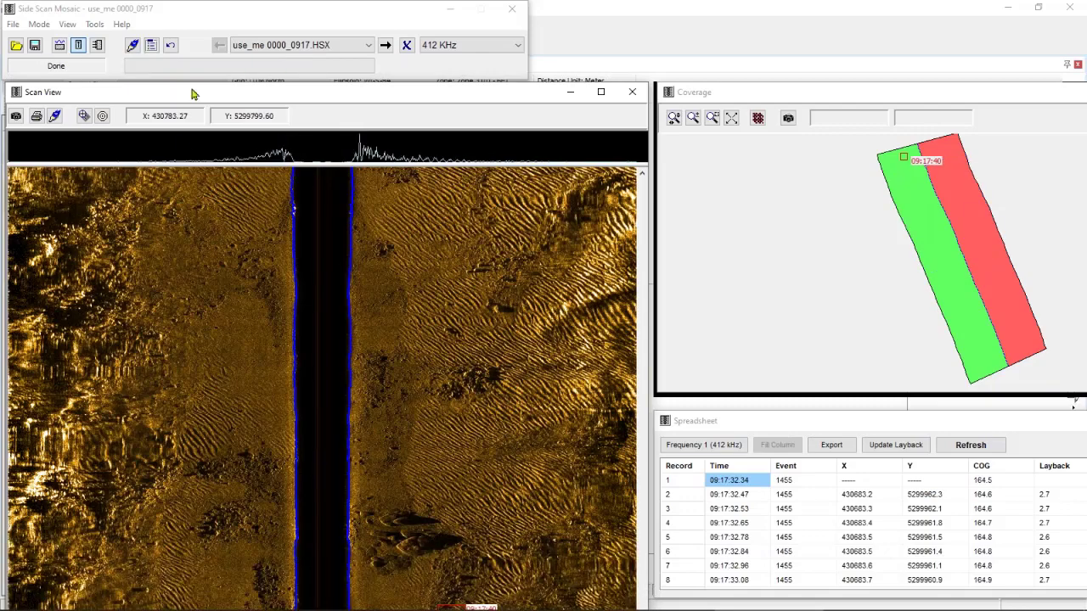
{"action": "mouse_move", "coordinate": [190, 91]}
{"action": "left_mouse_down"}
{"action": "mouse_move", "coordinate": [190, 314]}
{"action": "mouse_move", "coordinate": [182, 233]}
{"action": "mouse_move", "coordinate": [202, 91]}
{"action": "left_mouse_up"}
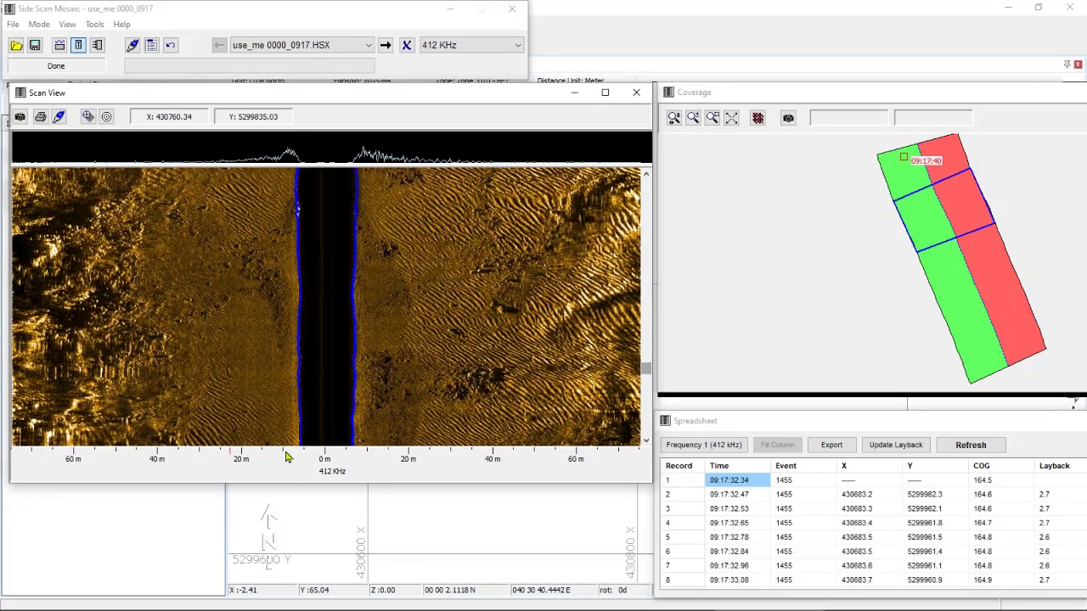
{"action": "left_click_drag", "start_coordinate": [299, 483], "coordinate": [293, 610]}
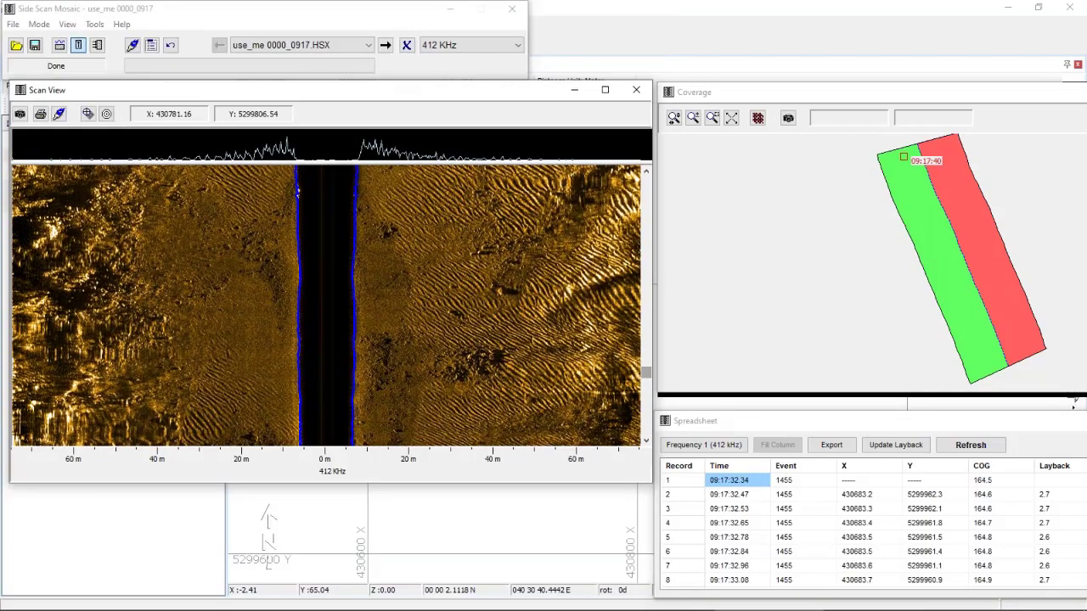
{"action": "left_click_drag", "start_coordinate": [162, 485], "coordinate": [162, 603]}
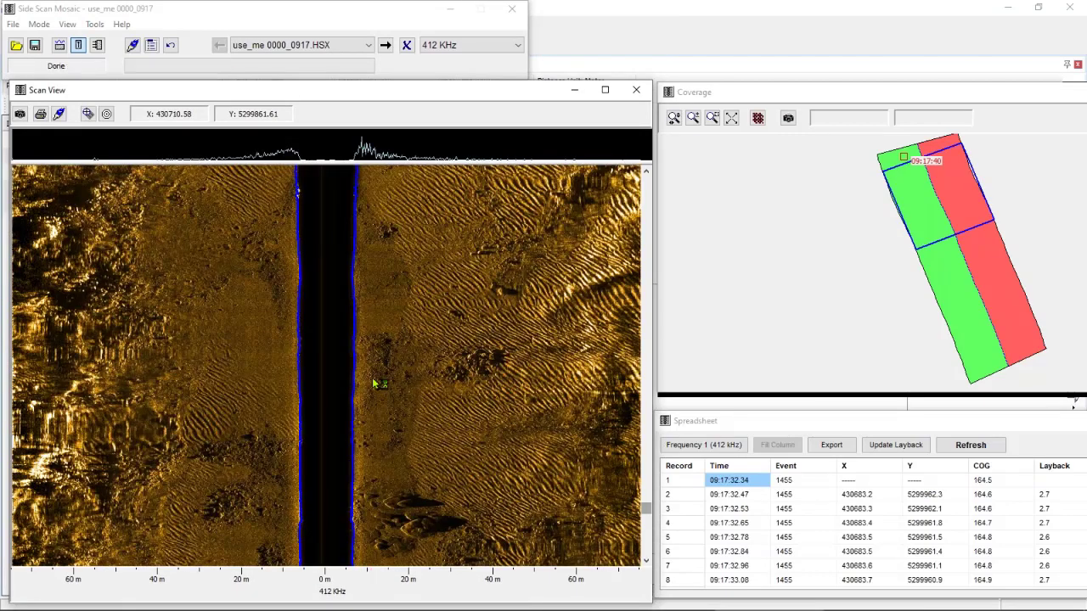
Save a target with default details on the shadowed outcrop at 19 m range, and mark three more rocky features directly in the scan.
{"action": "left_click", "coordinate": [407, 508]}
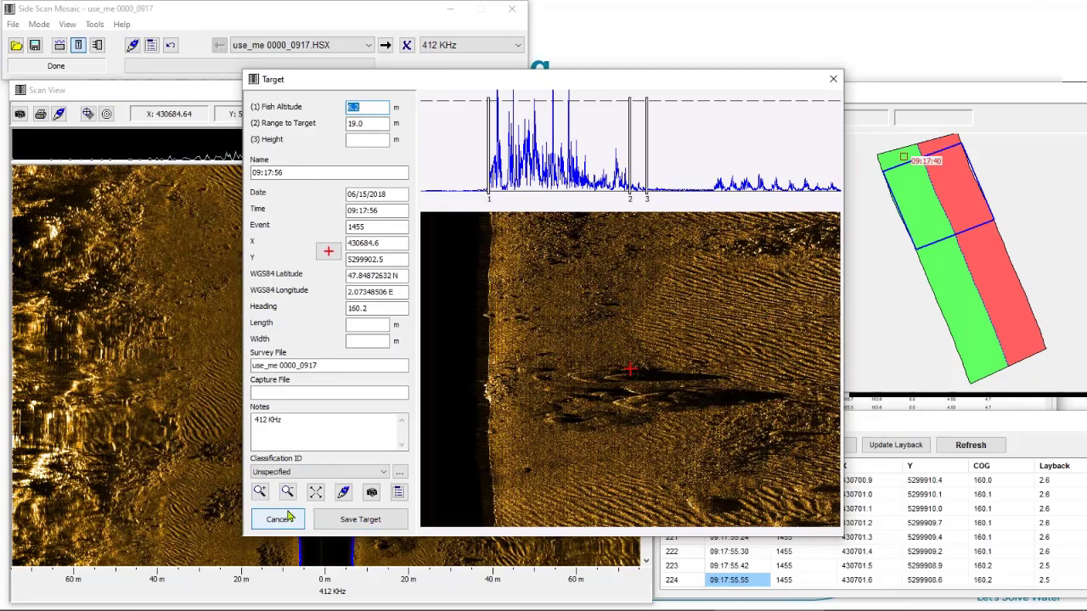
{"action": "left_click", "coordinate": [368, 520]}
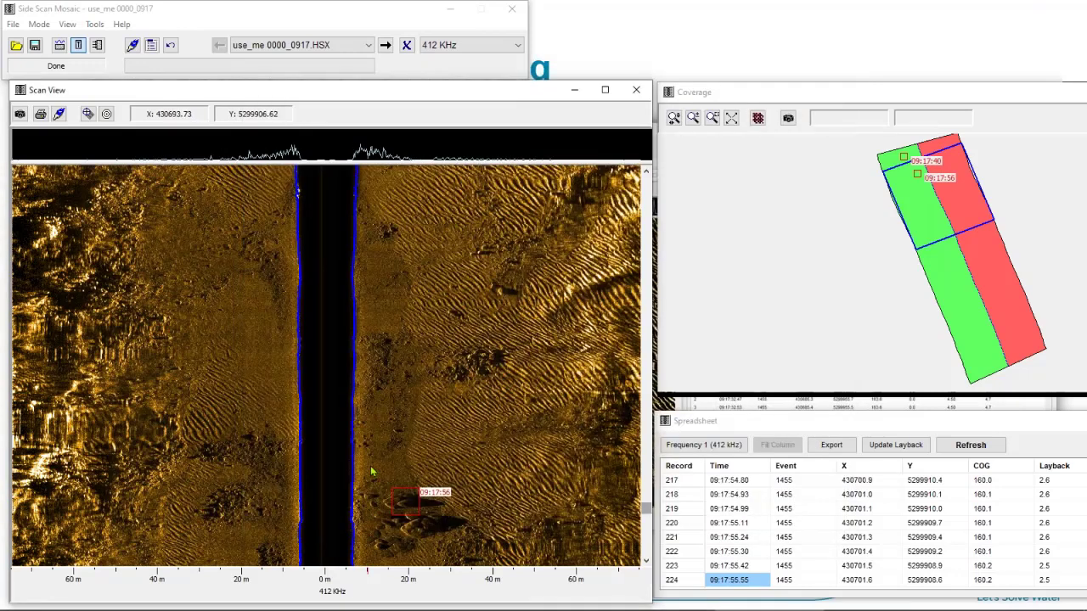
{"action": "left_click", "coordinate": [107, 116]}
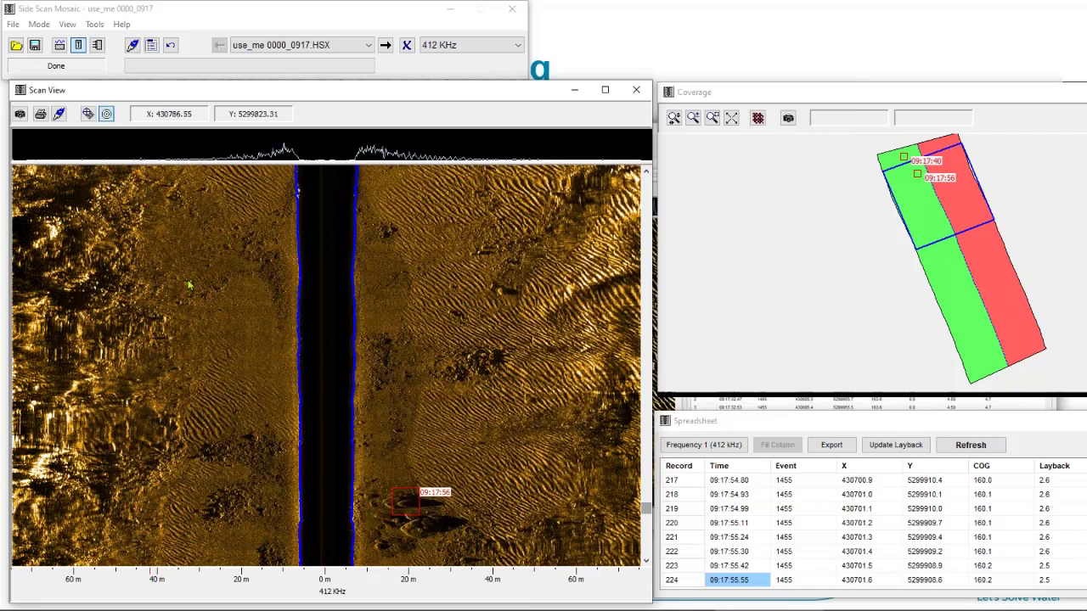
{"action": "left_click", "coordinate": [249, 433]}
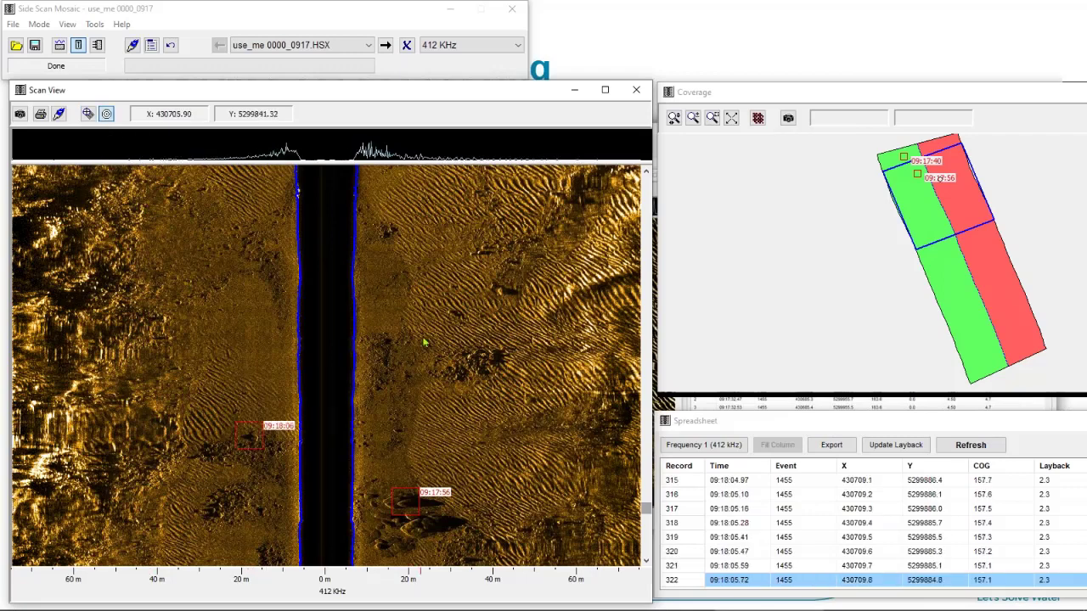
{"action": "left_click", "coordinate": [461, 375]}
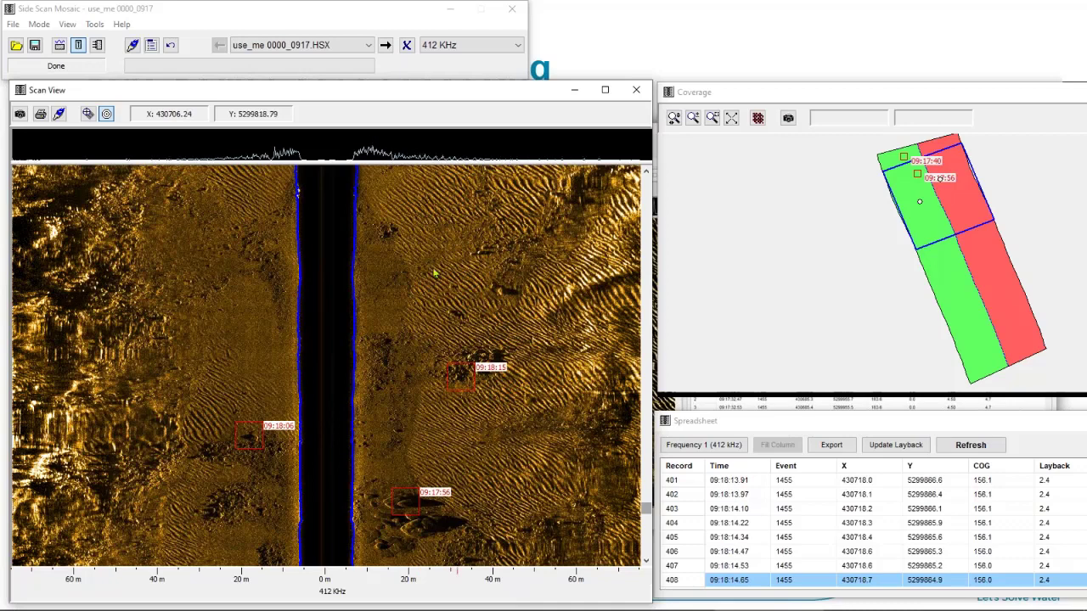
{"action": "left_click", "coordinate": [387, 227]}
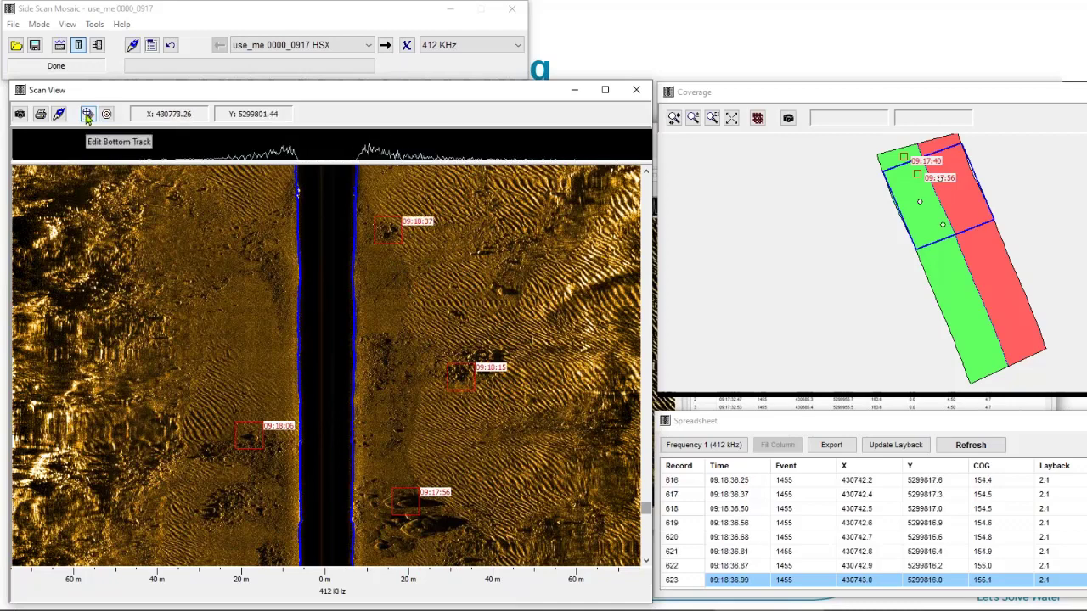
Redraw a short stretch of the bottom track in the scan with Edit Bottom Track, and undo the edit.
{"action": "left_click", "coordinate": [87, 116]}
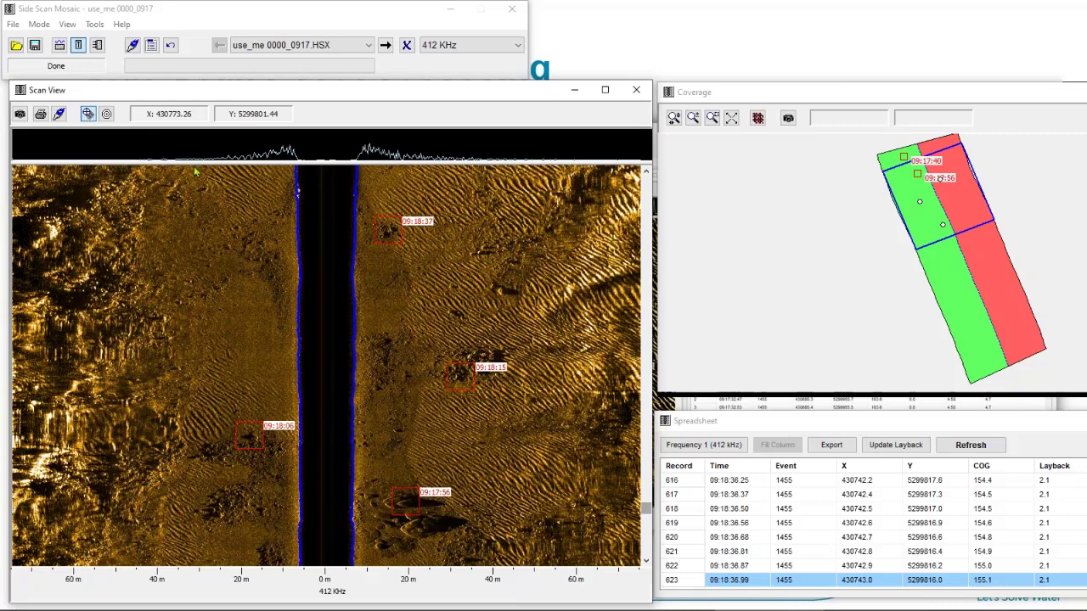
{"action": "left_click", "coordinate": [294, 197]}
{"action": "left_click", "coordinate": [286, 221]}
{"action": "left_click", "coordinate": [283, 250]}
{"action": "left_click", "coordinate": [307, 272]}
{"action": "left_click", "coordinate": [305, 303]}
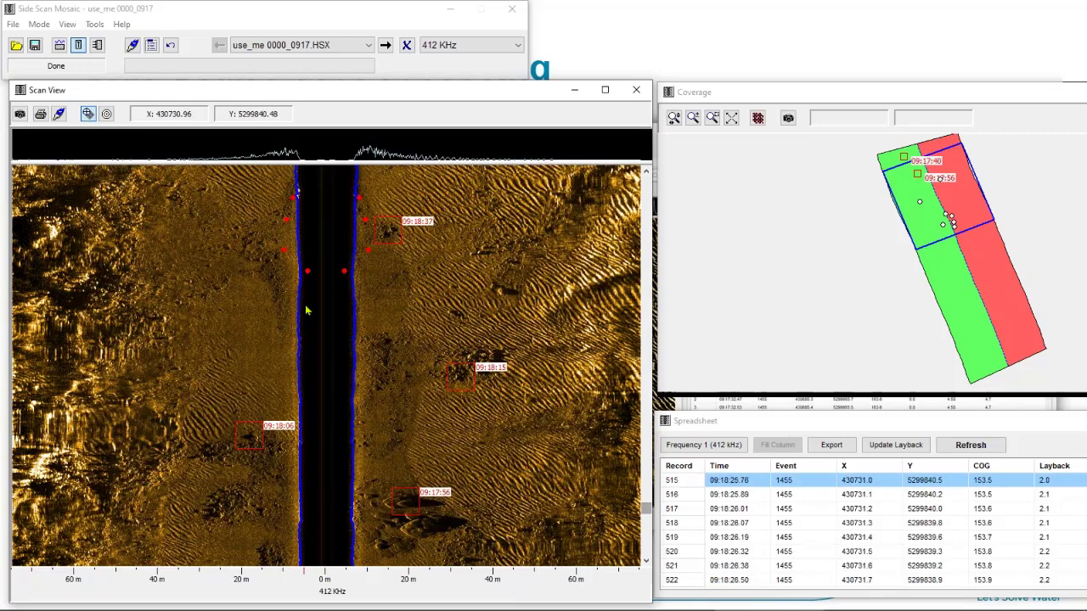
{"action": "left_click", "coordinate": [87, 116]}
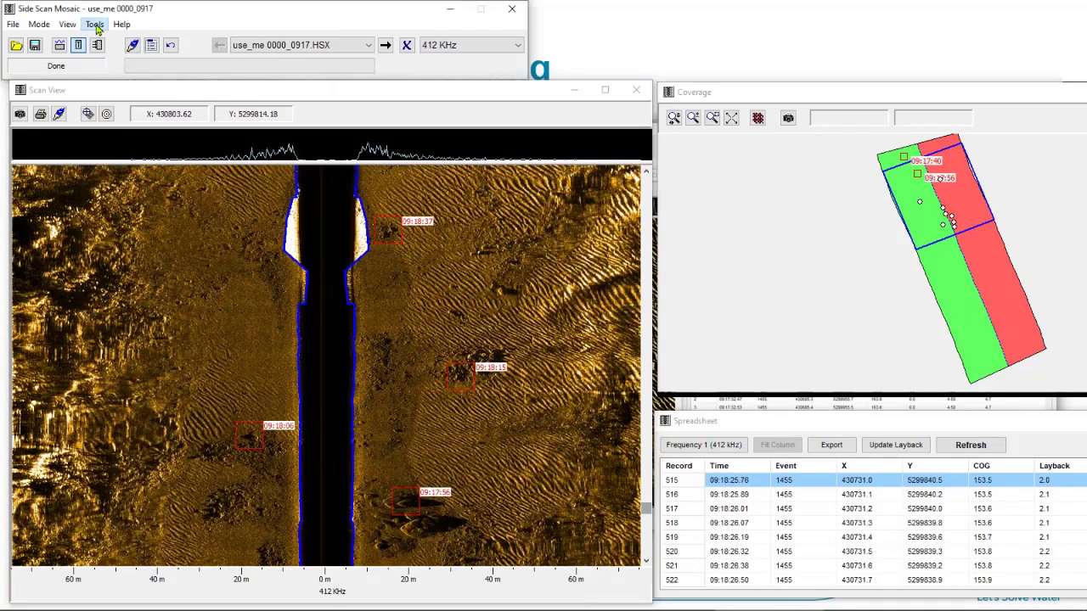
{"action": "left_click", "coordinate": [94, 24]}
{"action": "left_click", "coordinate": [90, 103]}
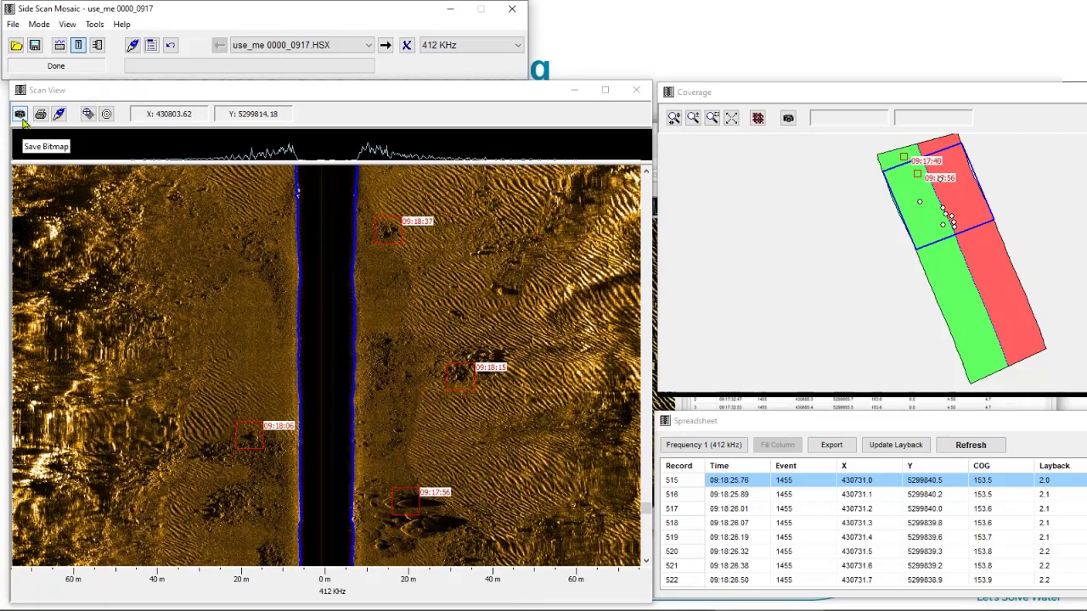
{"action": "left_click", "coordinate": [22, 117]}
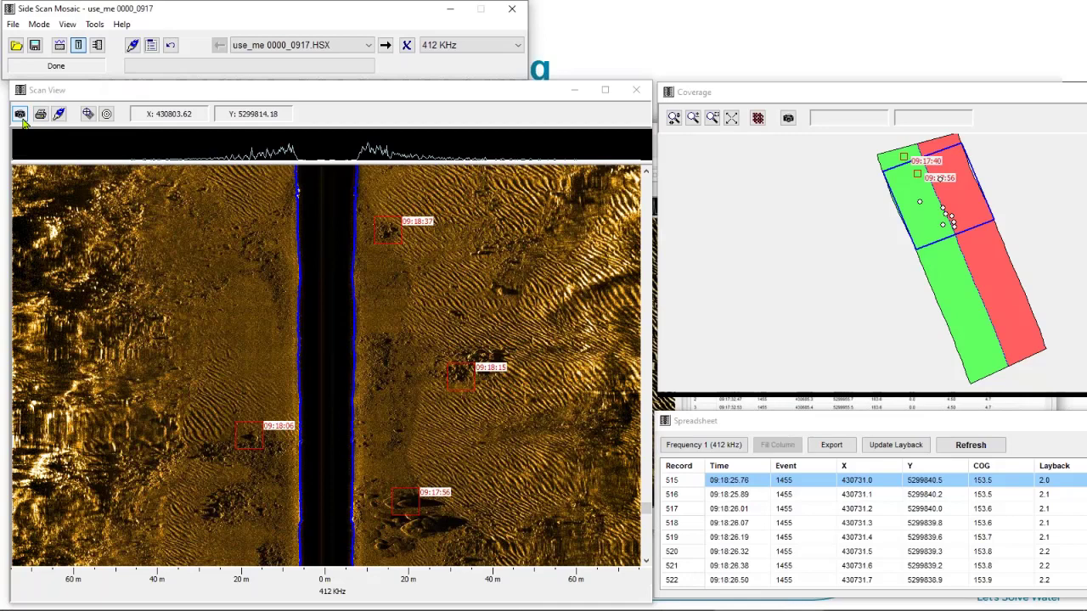
Change the gain method in the sidescan options to Angle Varied Gain.
{"action": "left_click", "coordinate": [148, 48]}
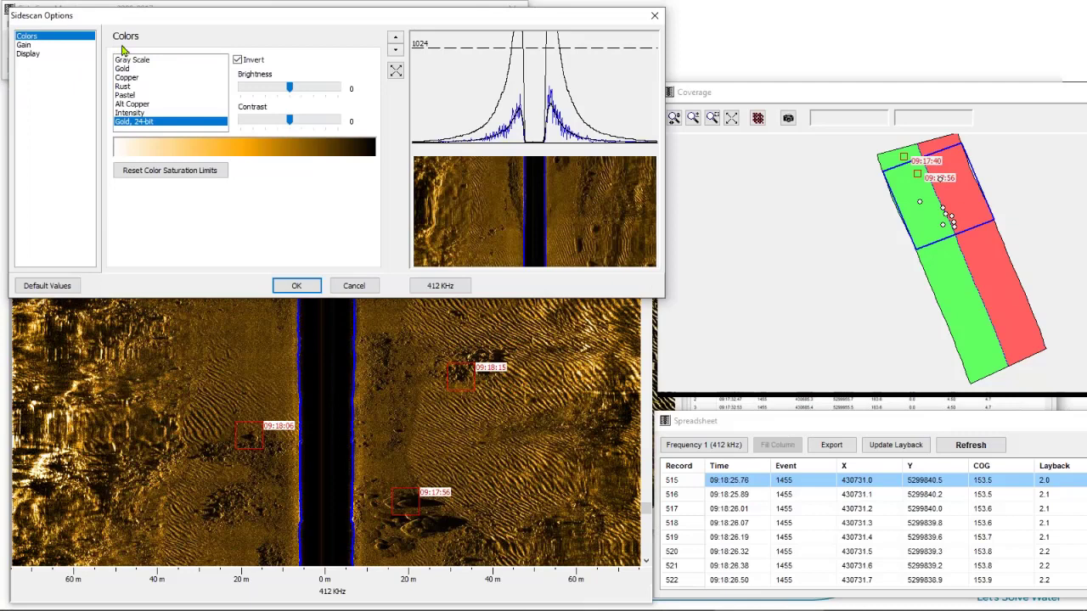
{"action": "left_click", "coordinate": [26, 46]}
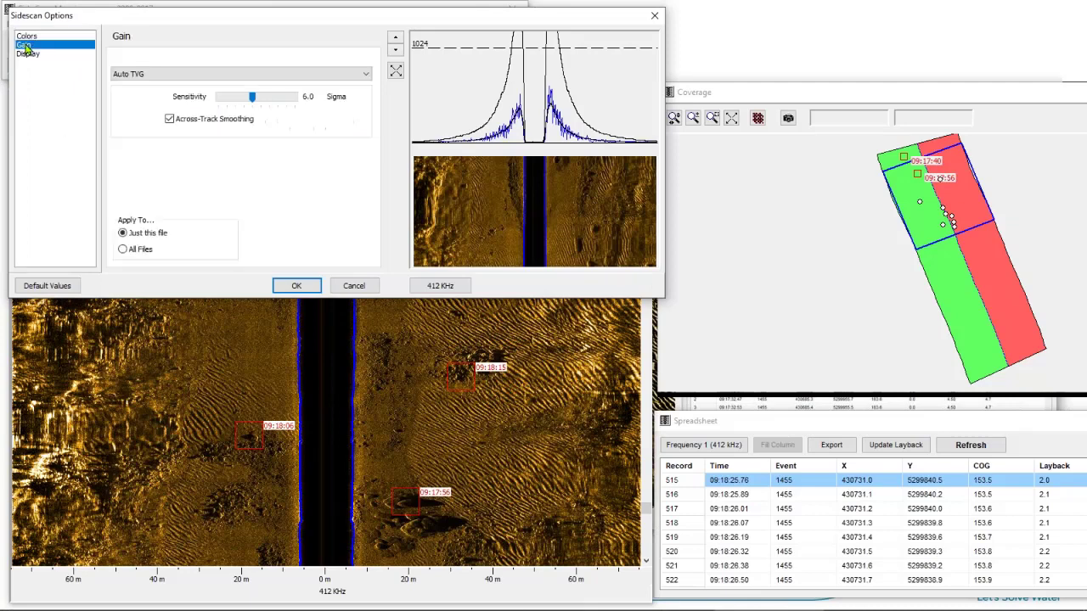
{"action": "left_click", "coordinate": [117, 76]}
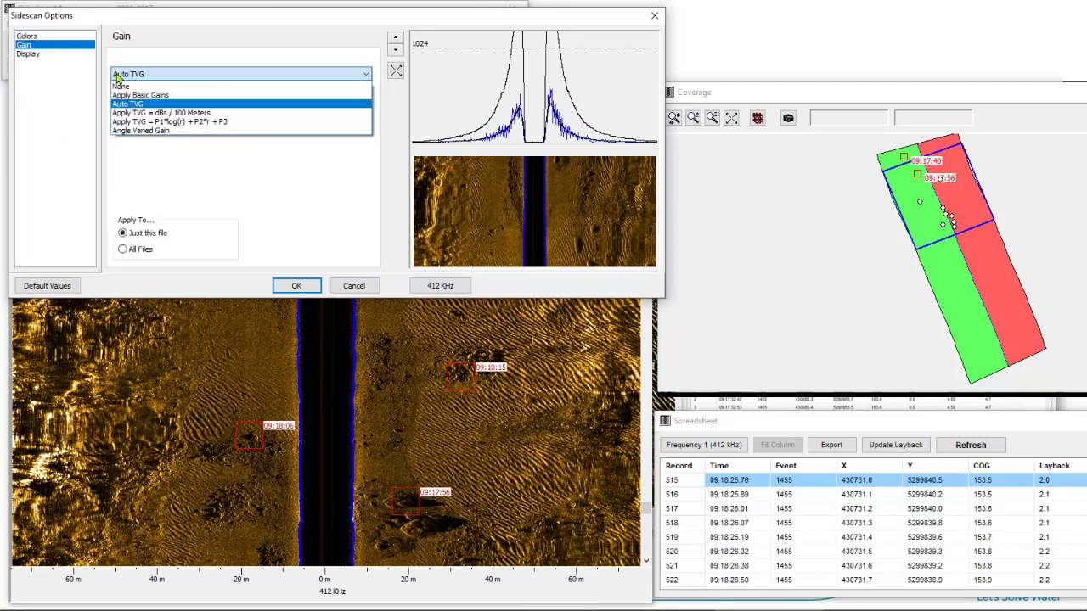
{"action": "left_click", "coordinate": [138, 132]}
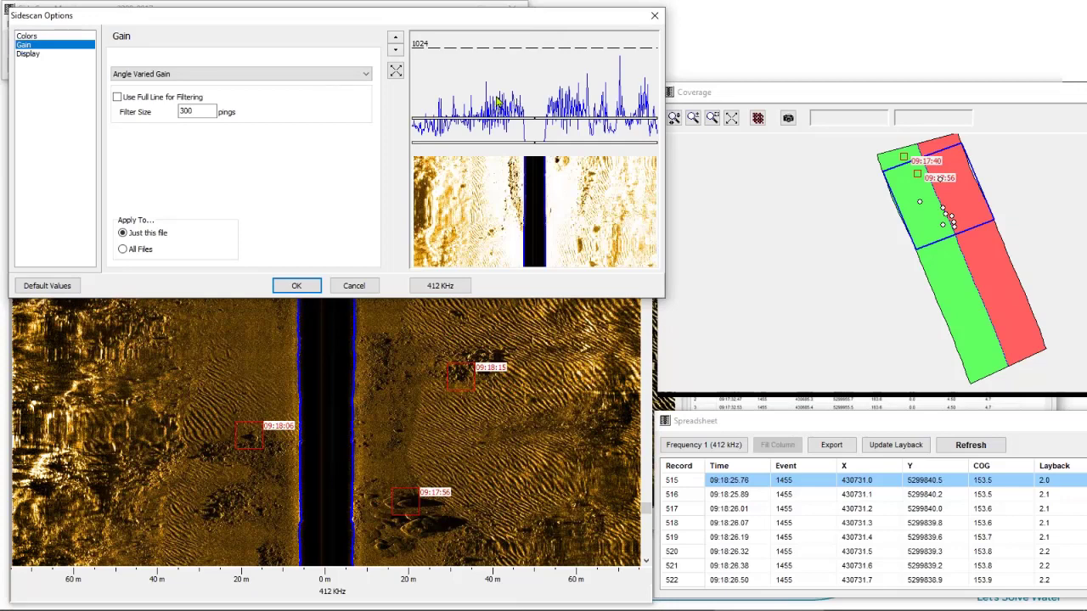
Raise the upper color saturation limits on both channels of the signal graph, and slightly raise both lower limits.
{"action": "left_click_drag", "start_coordinate": [499, 102], "coordinate": [503, 87]}
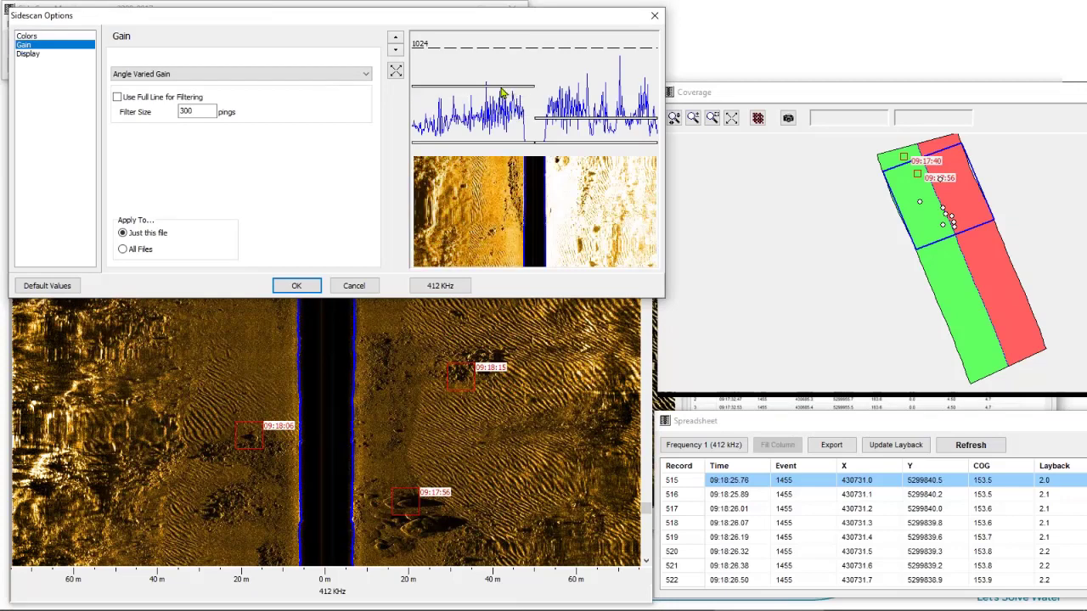
{"action": "left_click", "coordinate": [592, 88]}
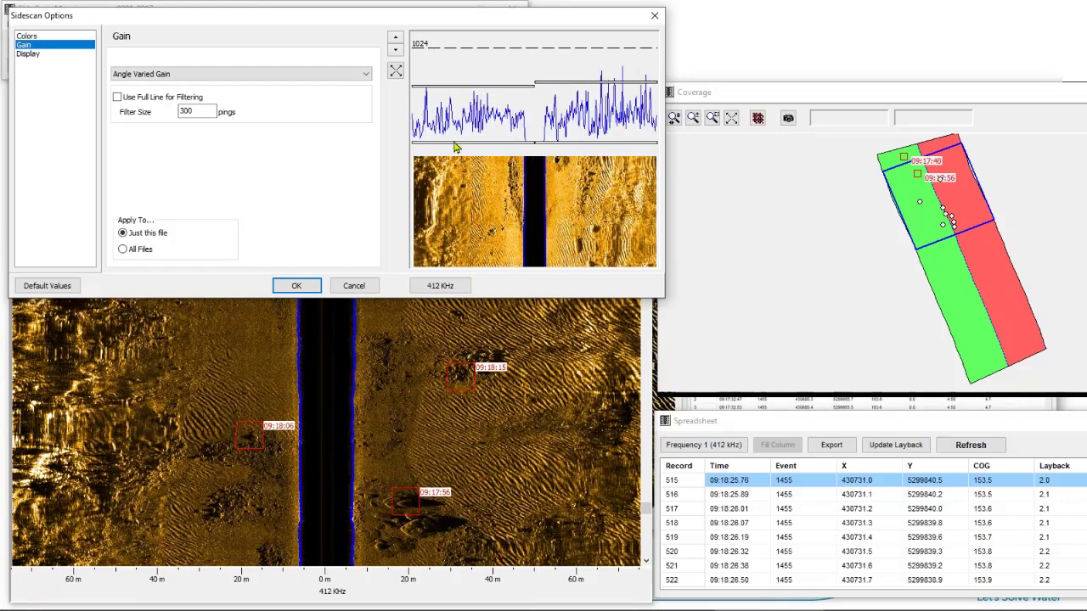
{"action": "left_click", "coordinate": [453, 139]}
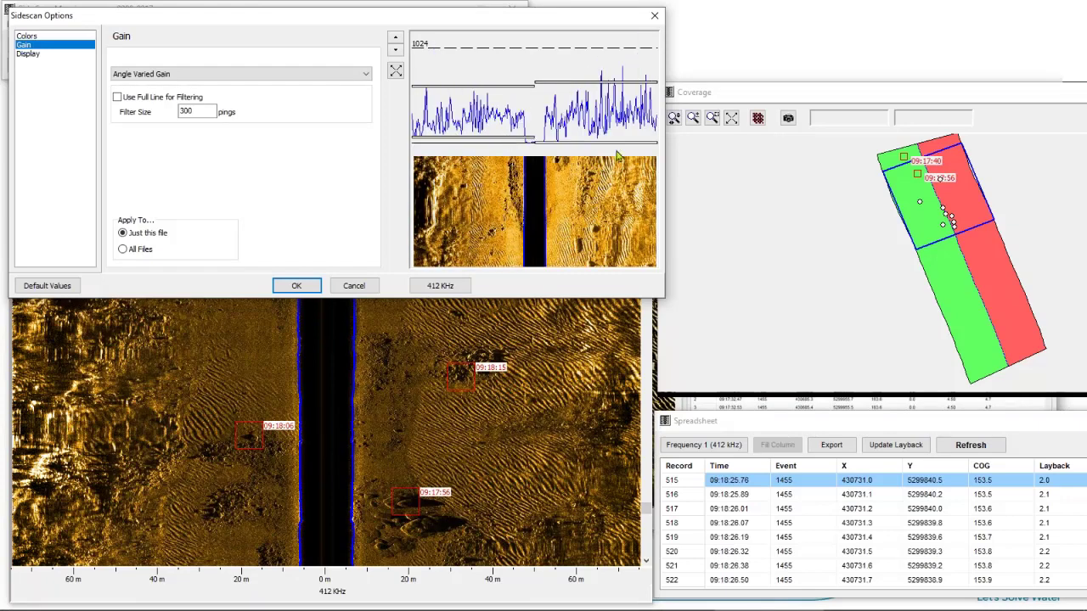
{"action": "left_click", "coordinate": [618, 139]}
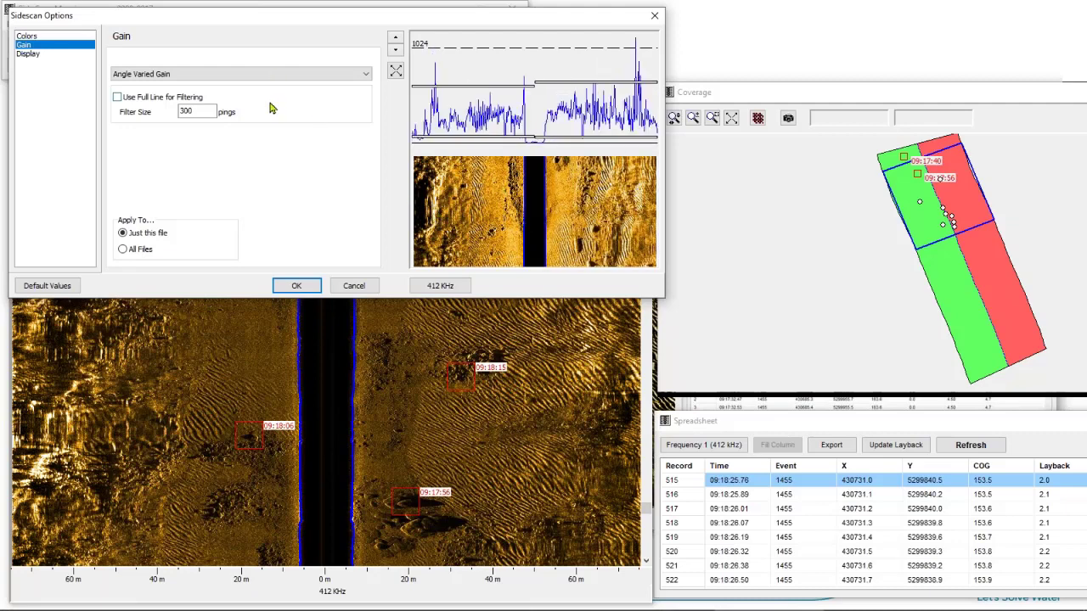
Review the display settings in the sidescan options, apply the gain and color changes, and examine the adjusted imagery along the line.
{"action": "left_click", "coordinate": [33, 55]}
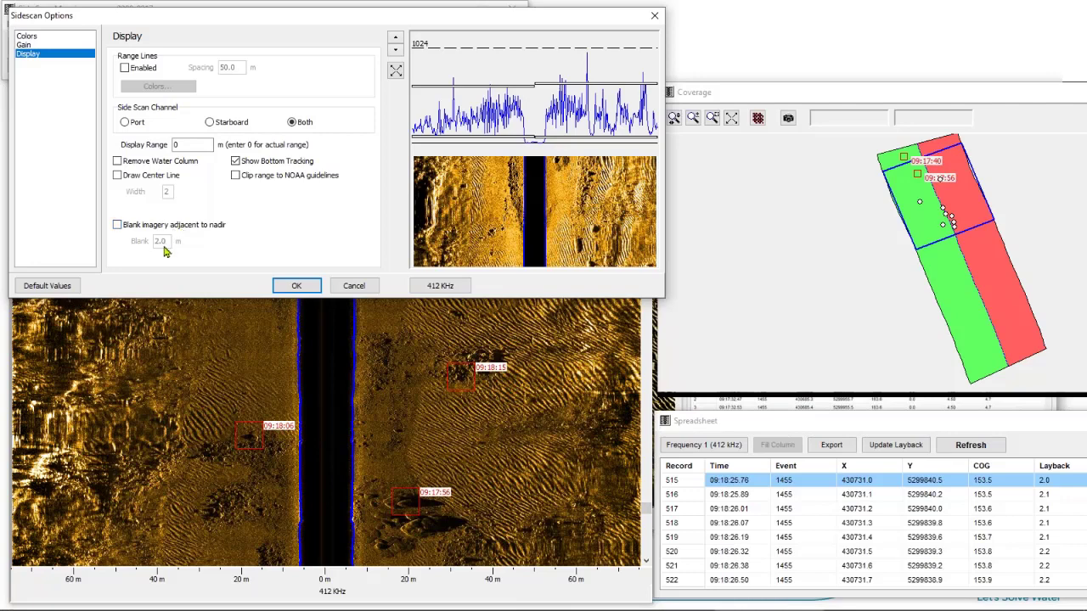
{"action": "left_click", "coordinate": [297, 286]}
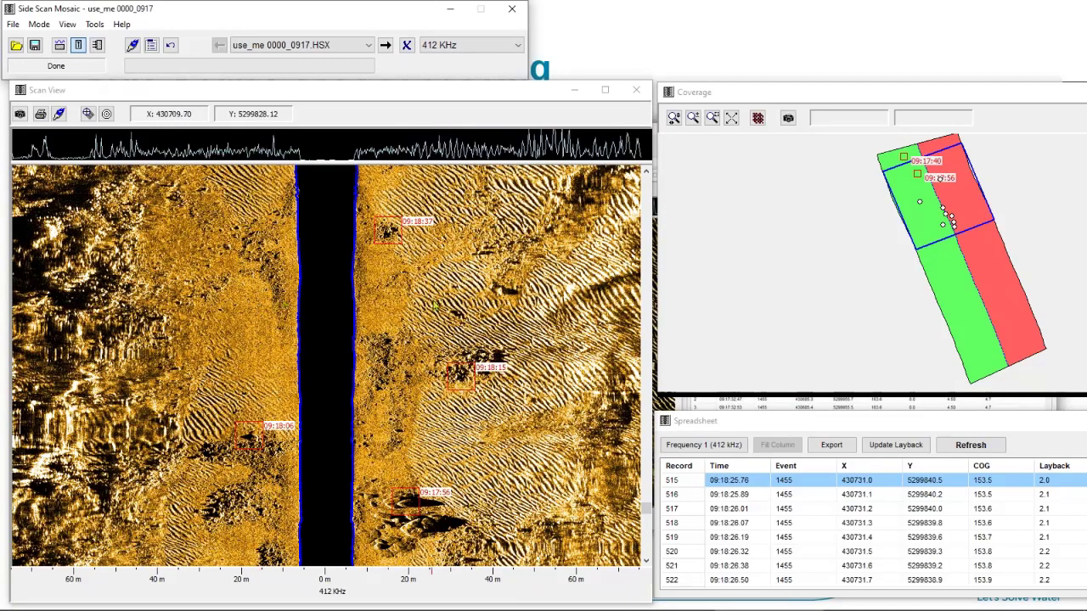
{"action": "scroll", "coordinate": [435, 305], "scroll_direction": "up", "scroll_amount": 1}
{"action": "scroll", "coordinate": [435, 305], "scroll_direction": "up", "scroll_amount": 4}
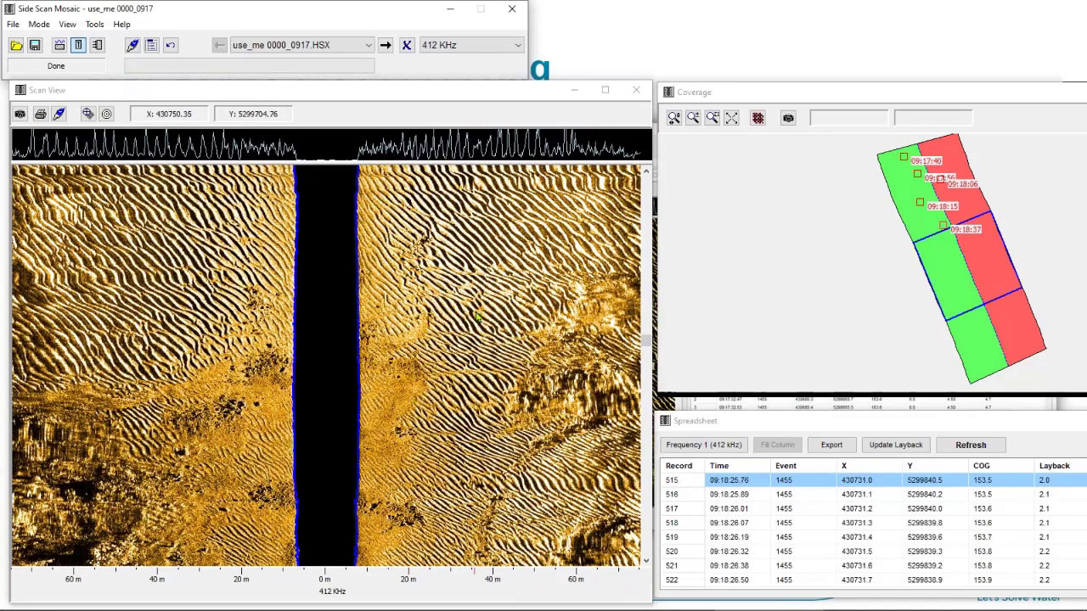
{"action": "scroll", "coordinate": [477, 317], "scroll_direction": "up", "scroll_amount": 1}
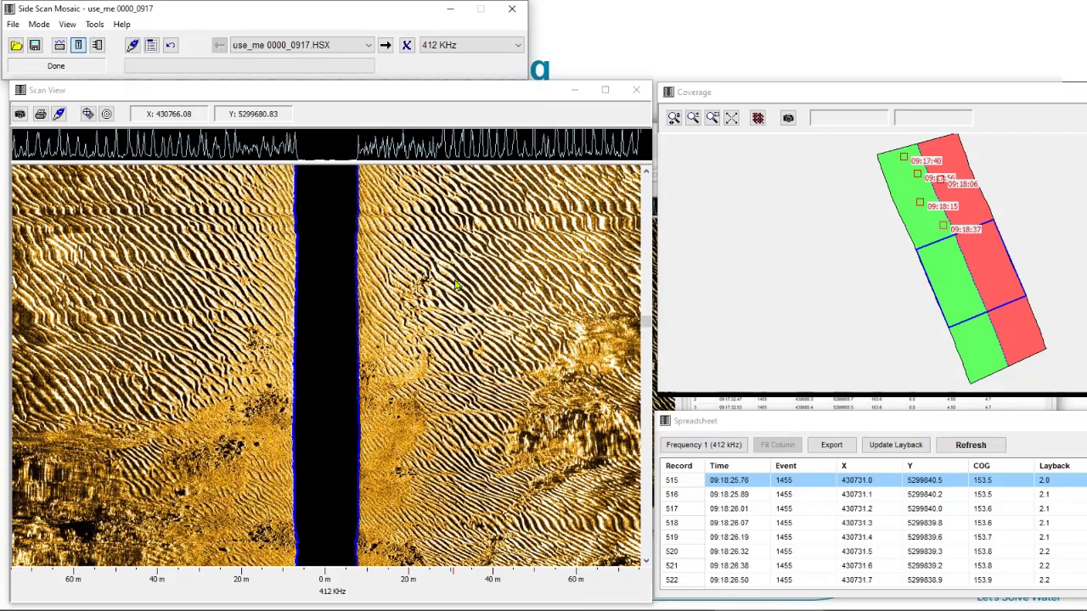
Raise the lower and upper color saturation limits a bit further on both channels of the signal graph and apply them to the scan.
{"action": "right_click", "coordinate": [456, 285]}
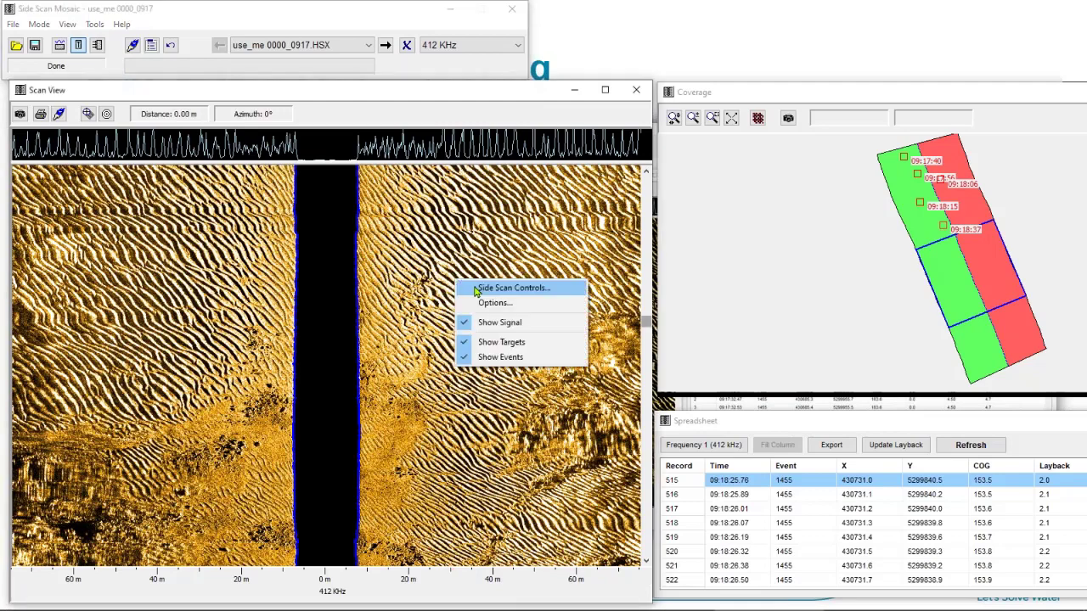
{"action": "left_click", "coordinate": [477, 289]}
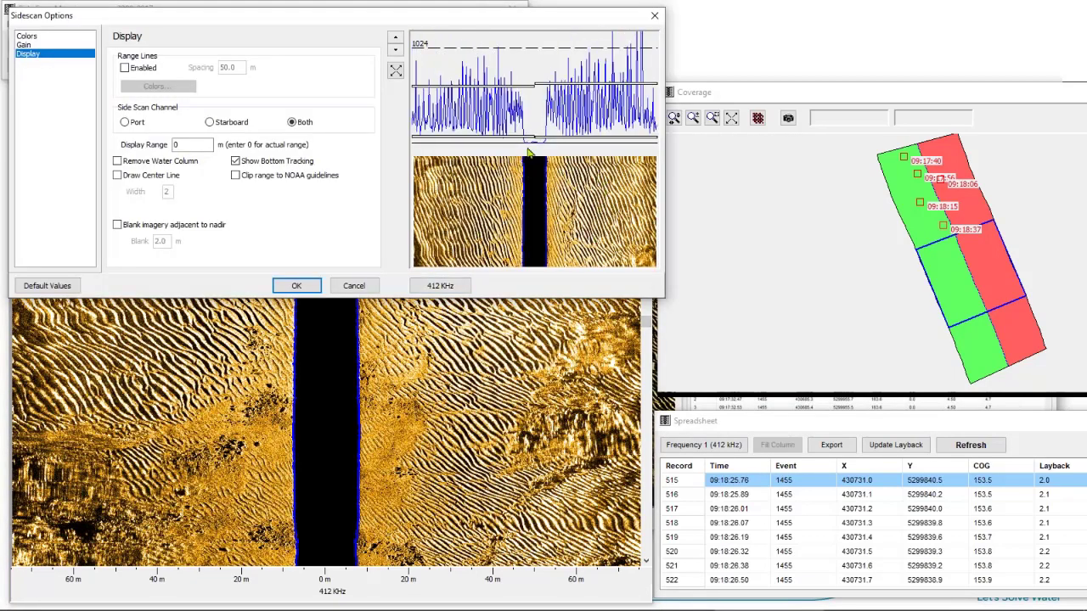
{"action": "left_click_drag", "start_coordinate": [513, 137], "coordinate": [550, 132]}
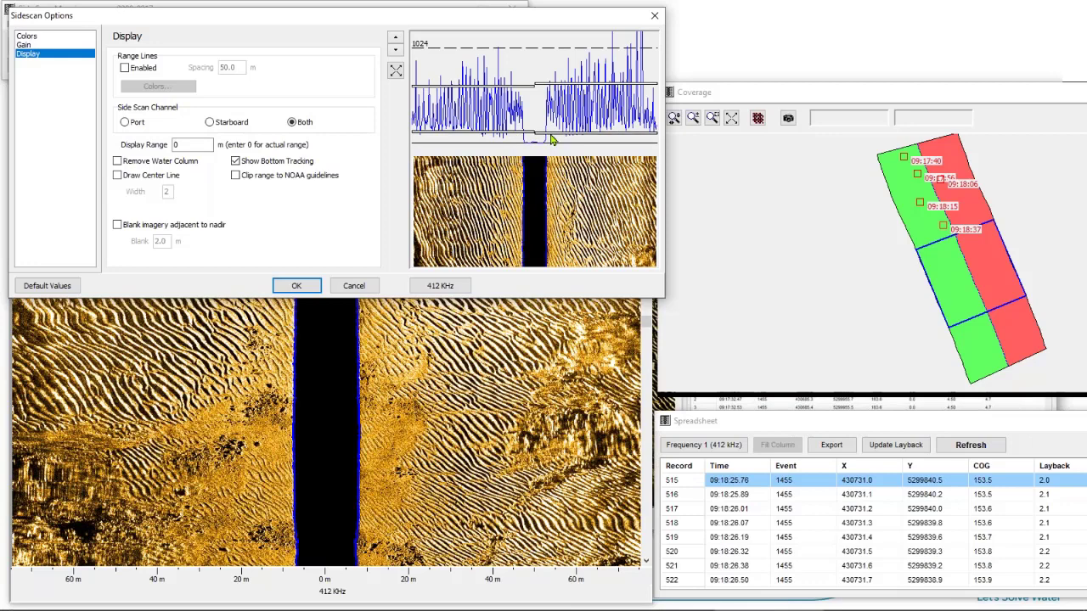
{"action": "left_click", "coordinate": [555, 65]}
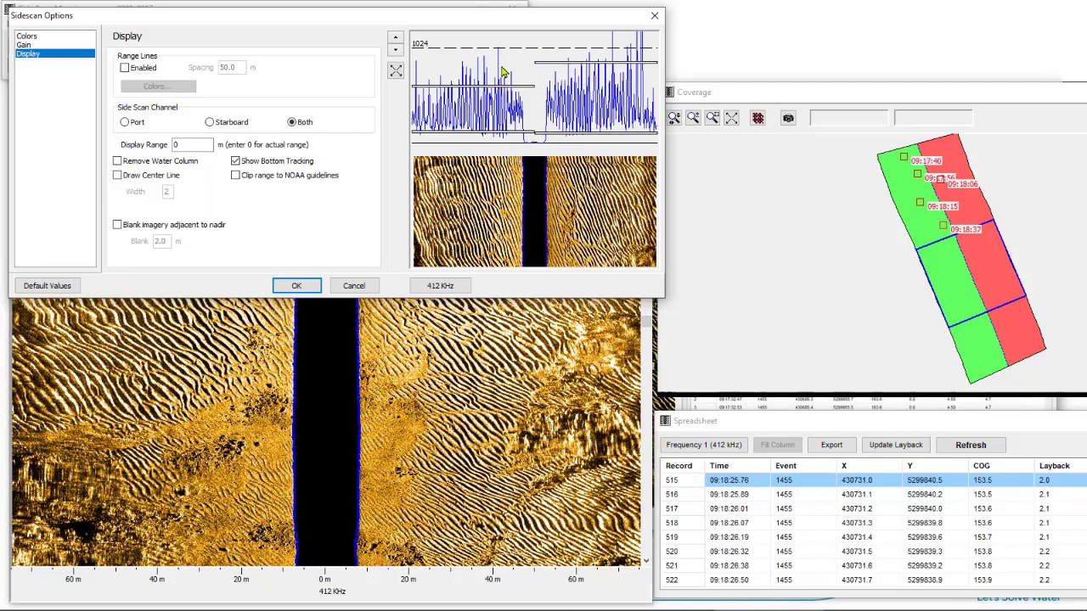
{"action": "left_click", "coordinate": [502, 67]}
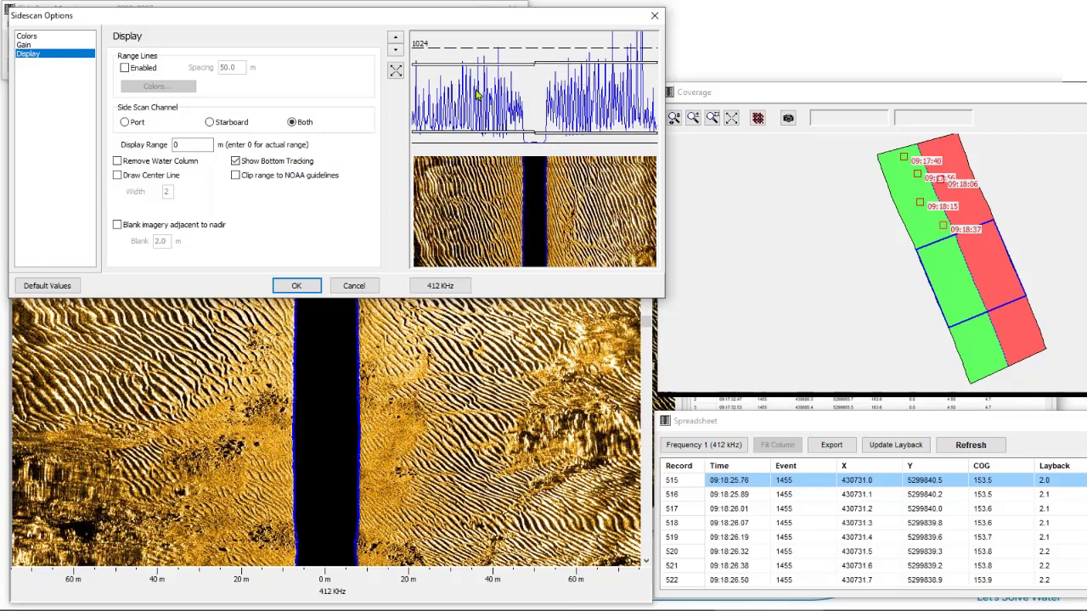
{"action": "left_click", "coordinate": [308, 287]}
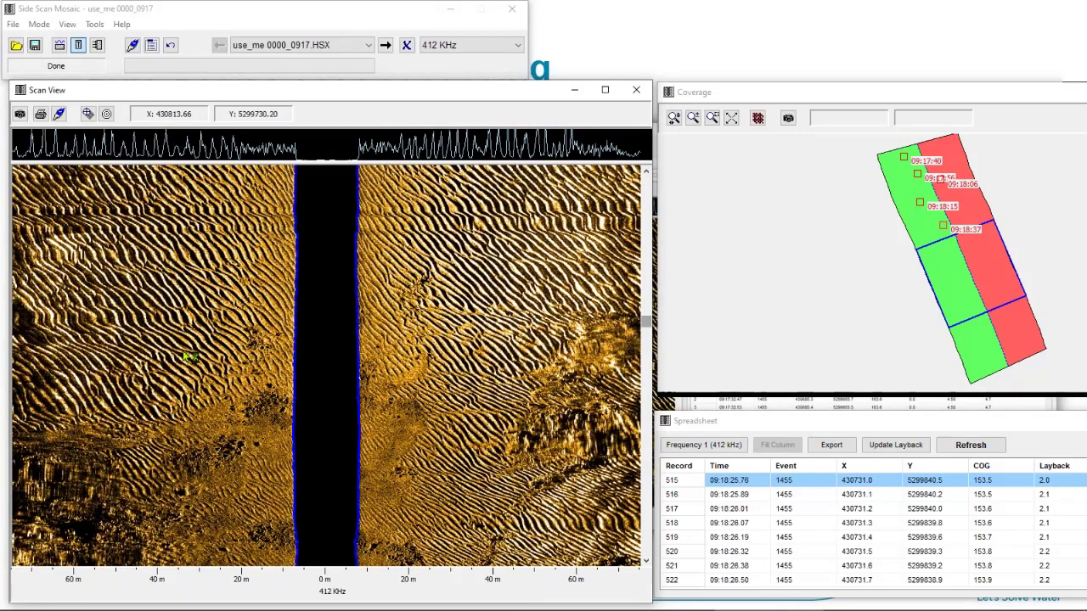
Switch to mosaic mode for the line use_me 0000_0917.HSX, keeping 412 KHz as the frequency.
{"action": "left_click", "coordinate": [96, 51]}
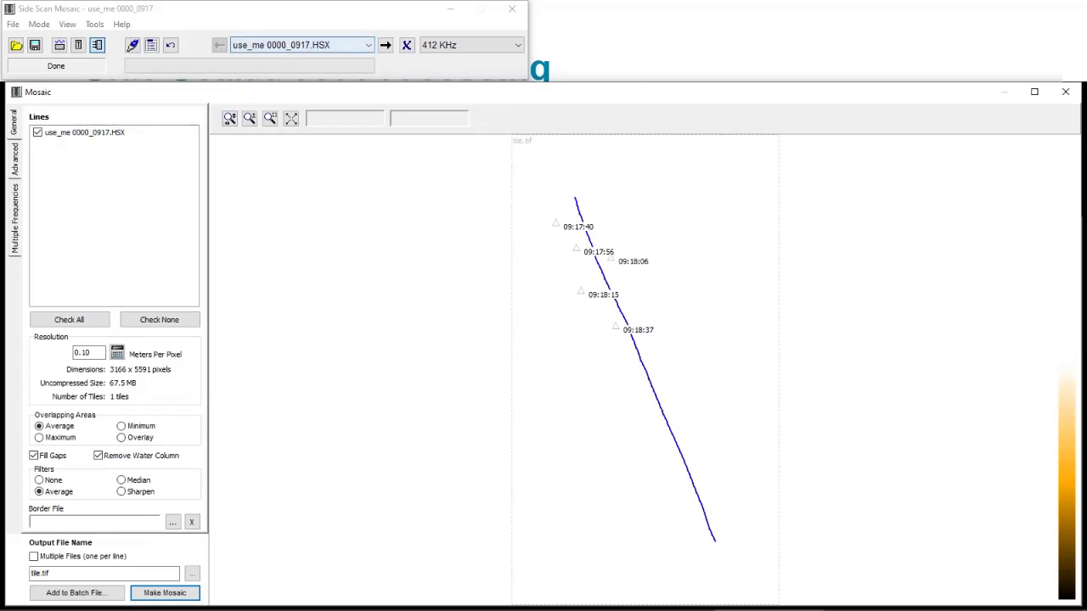
{"action": "left_click", "coordinate": [298, 45]}
{"action": "left_click", "coordinate": [289, 58]}
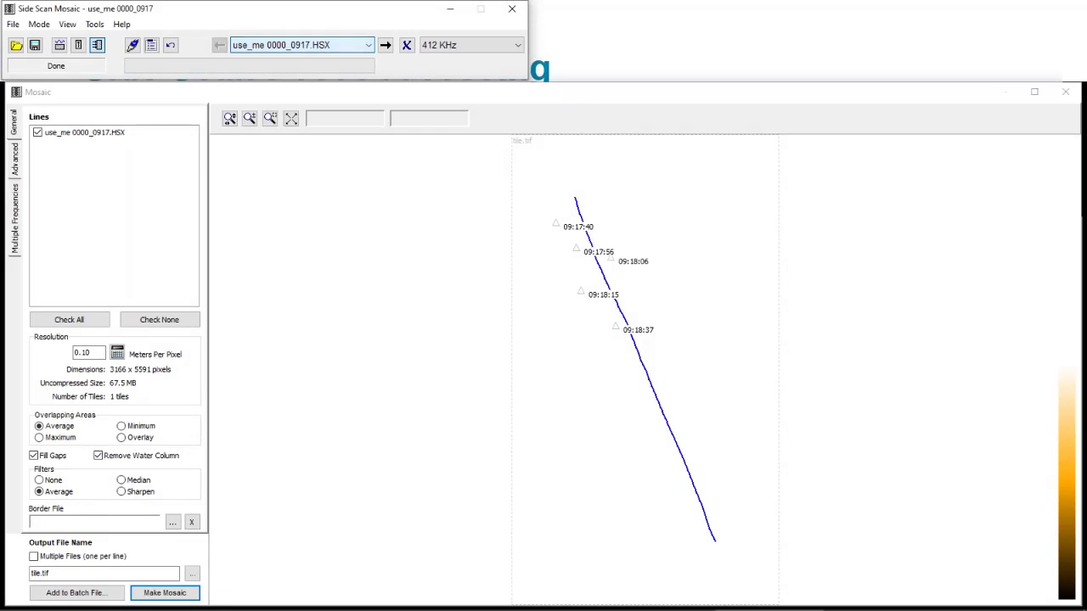
{"action": "left_click", "coordinate": [475, 47]}
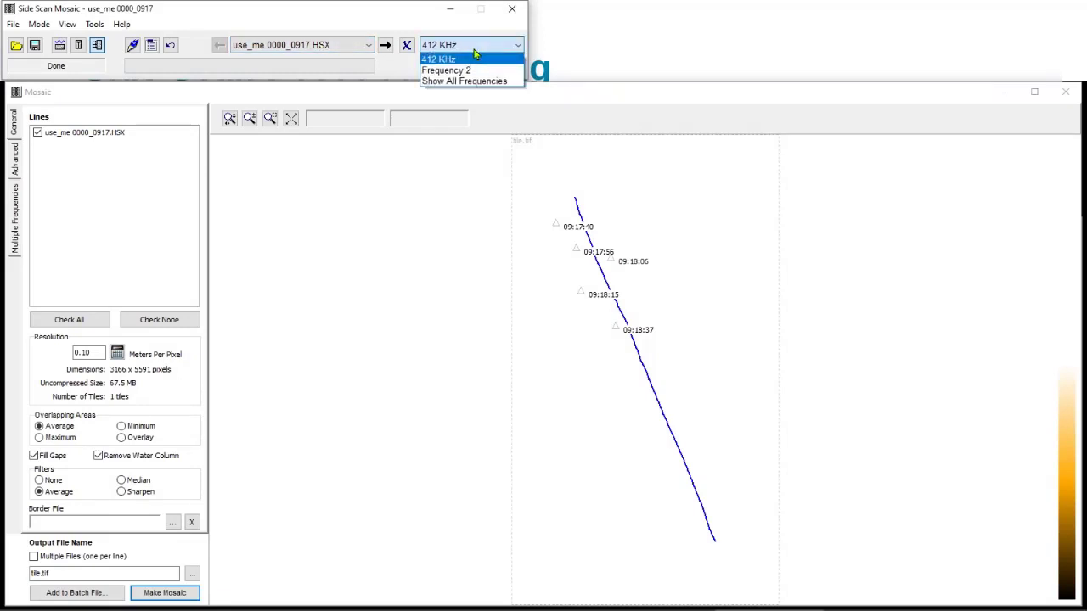
{"action": "left_click", "coordinate": [474, 58]}
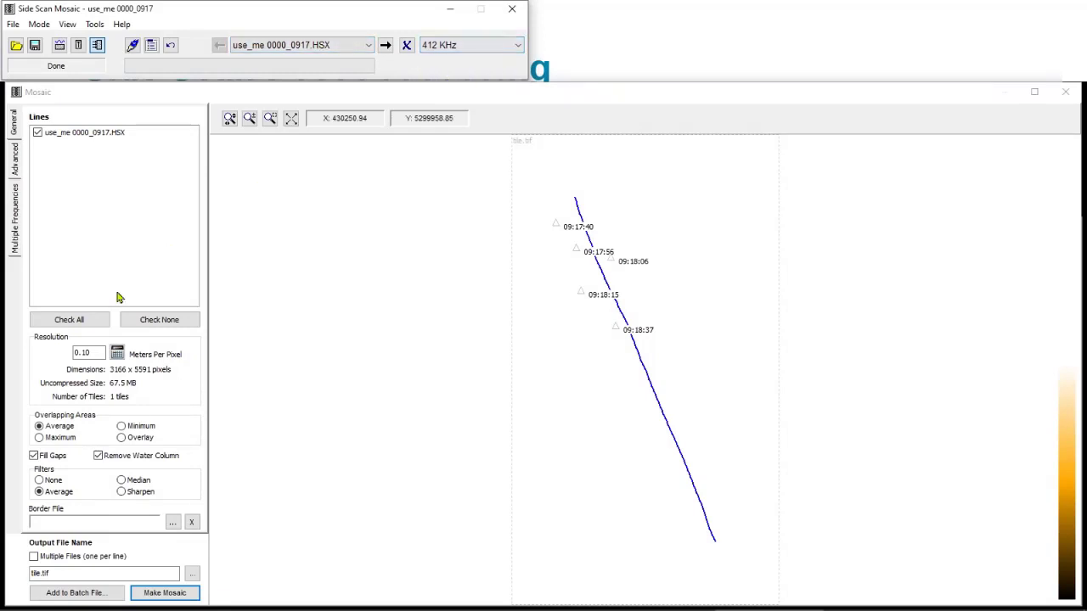
Generate the mosaic at 0.10 meters per pixel as tile.tif, overwriting the existing file.
{"action": "left_click", "coordinate": [83, 355]}
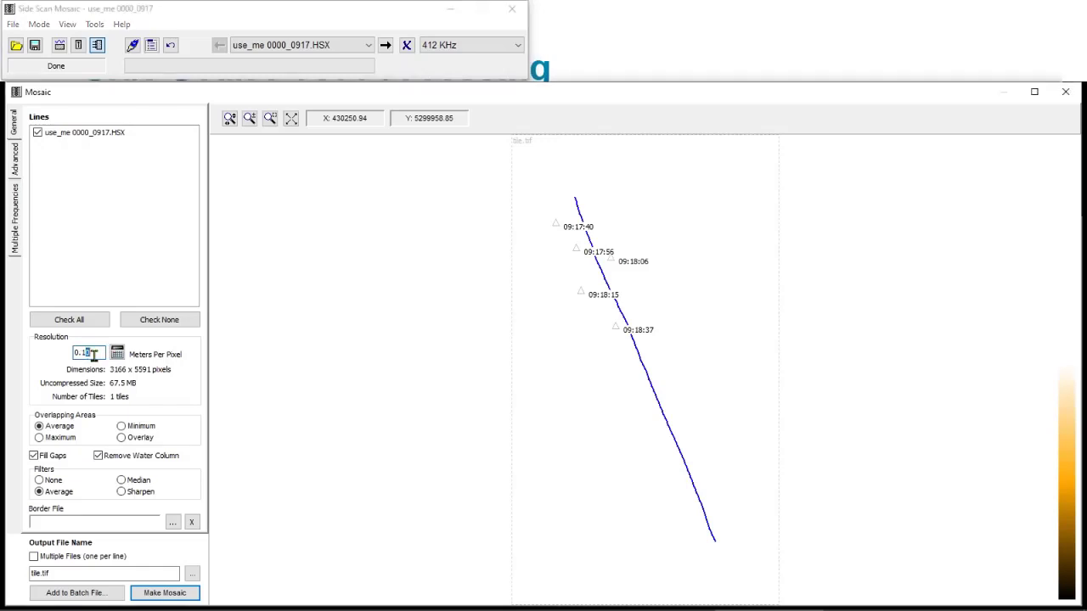
{"action": "left_click_drag", "start_coordinate": [83, 354], "coordinate": [95, 355]}
{"action": "left_click", "coordinate": [96, 353]}
{"action": "left_click", "coordinate": [166, 594]}
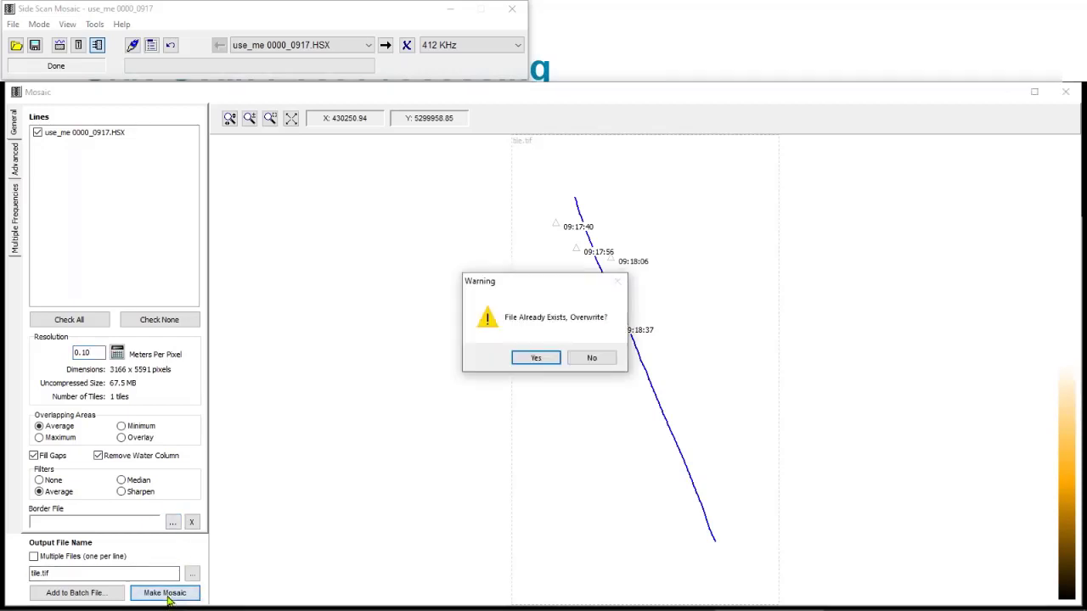
{"action": "left_click", "coordinate": [535, 358]}
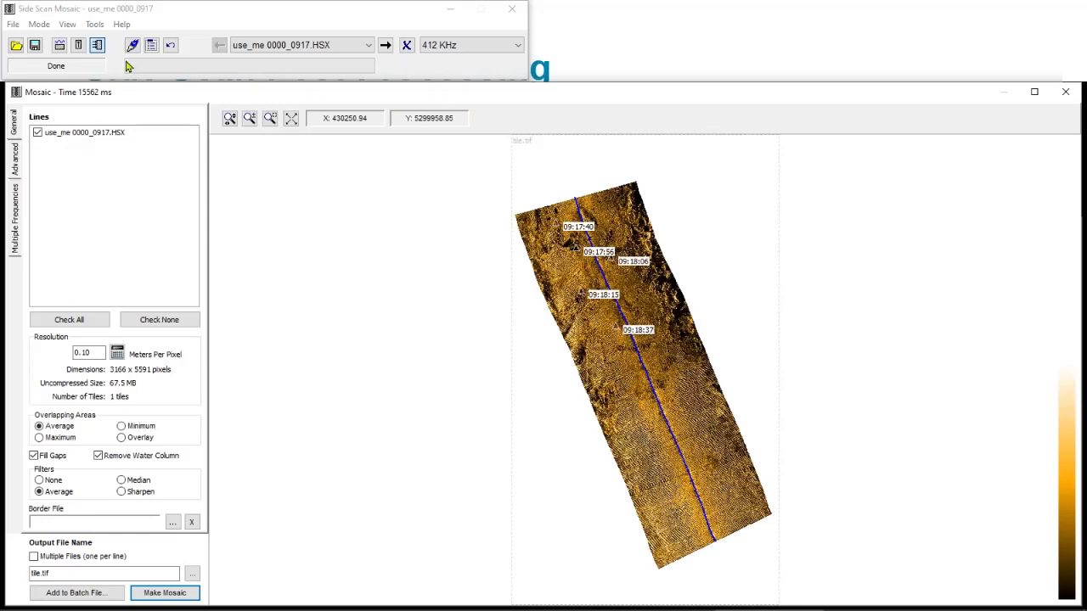
Inspect the mosaic around the 09:17:56 and 09:18:06 targets and in the rippled southern part, and close Side Scan Mosaic, saving the changes.
{"action": "left_click", "coordinate": [270, 119]}
{"action": "left_click_drag", "start_coordinate": [577, 212], "coordinate": [669, 280]}
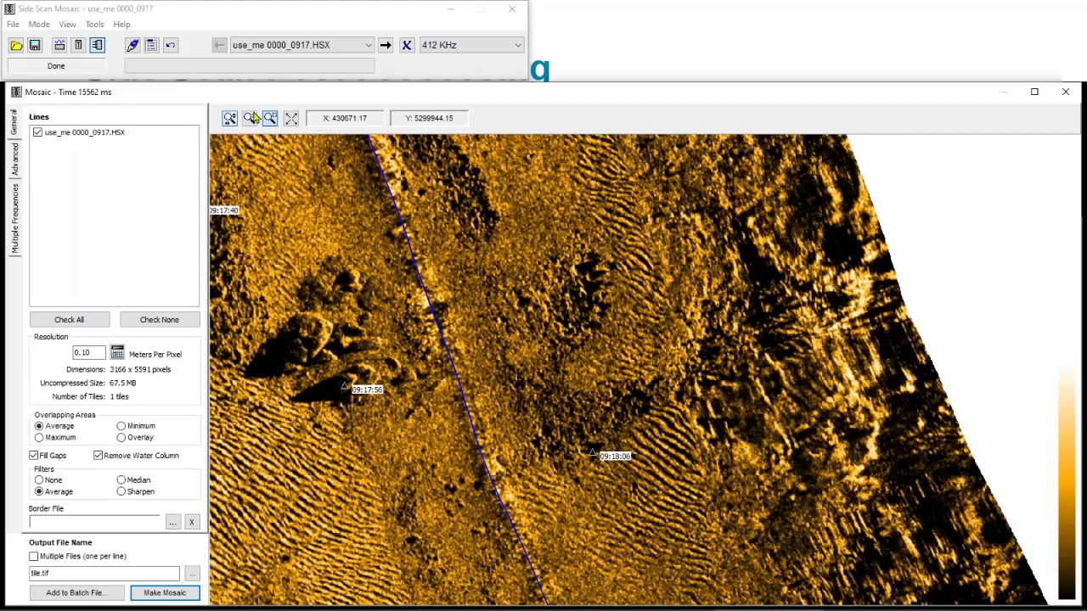
{"action": "left_click", "coordinate": [248, 121]}
{"action": "left_click", "coordinate": [474, 274]}
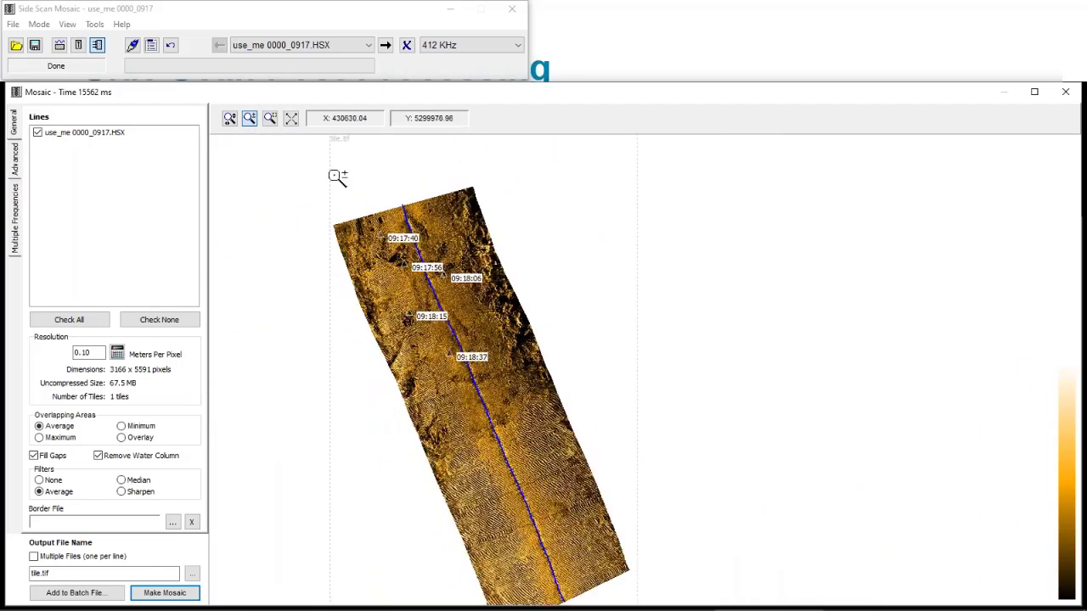
{"action": "left_click", "coordinate": [269, 118]}
{"action": "left_click_drag", "start_coordinate": [434, 437], "coordinate": [559, 565]}
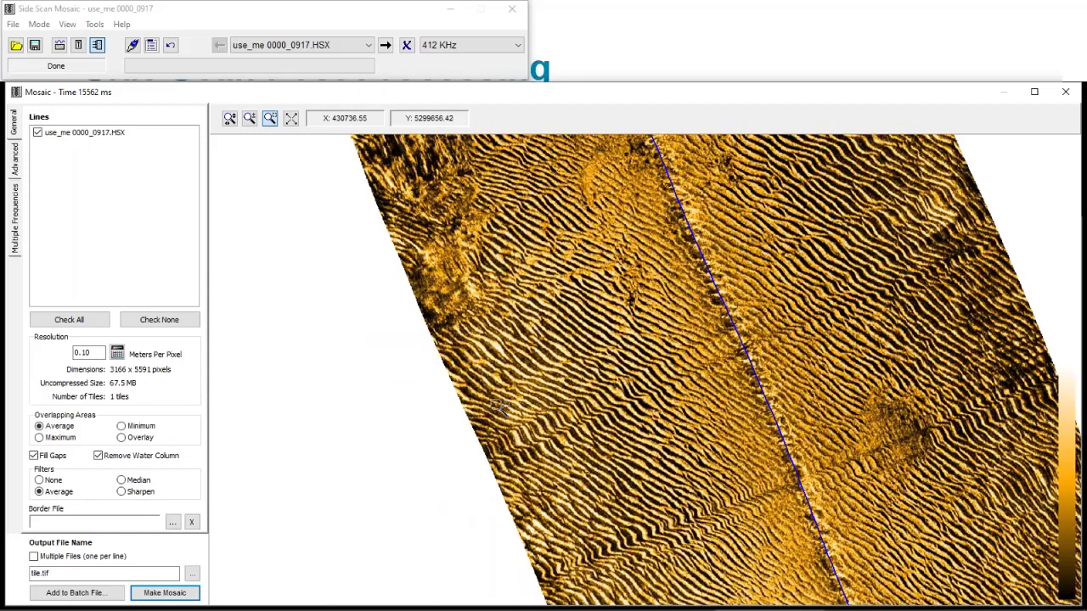
{"action": "left_click", "coordinate": [507, 11]}
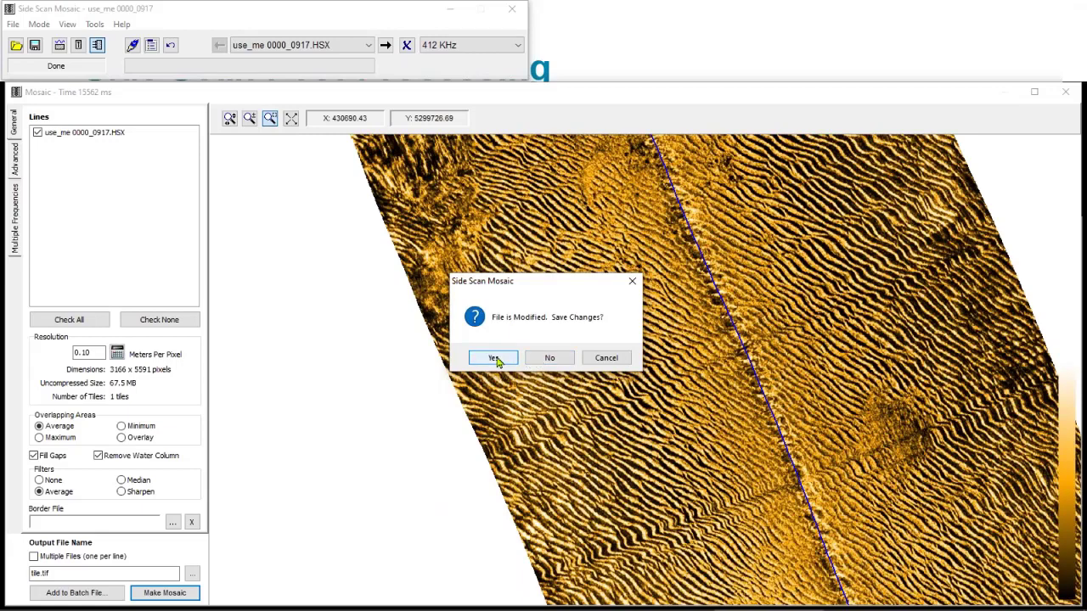
{"action": "left_click", "coordinate": [494, 358]}
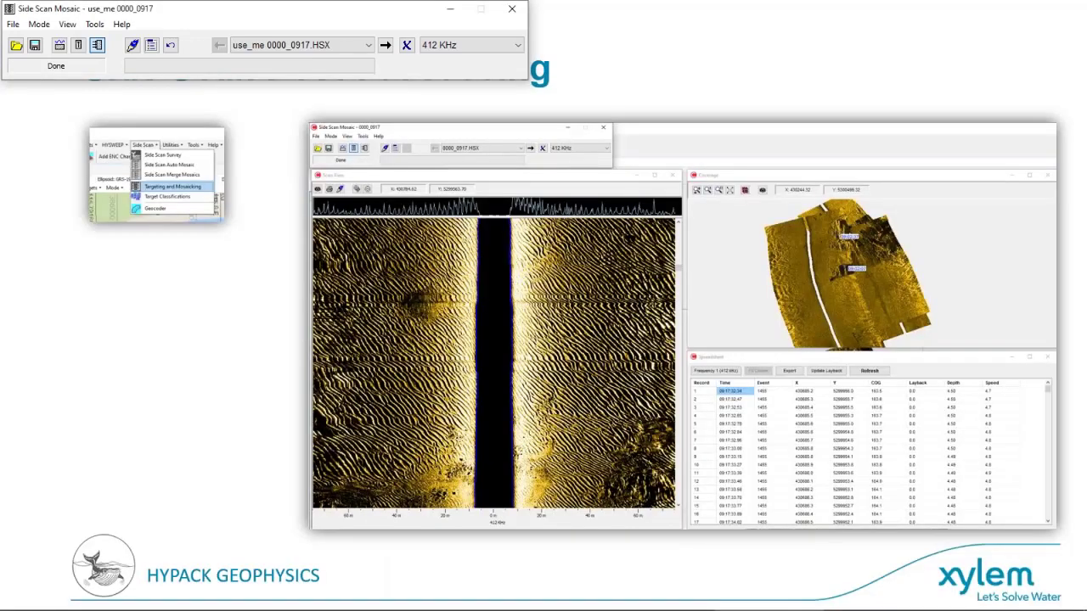
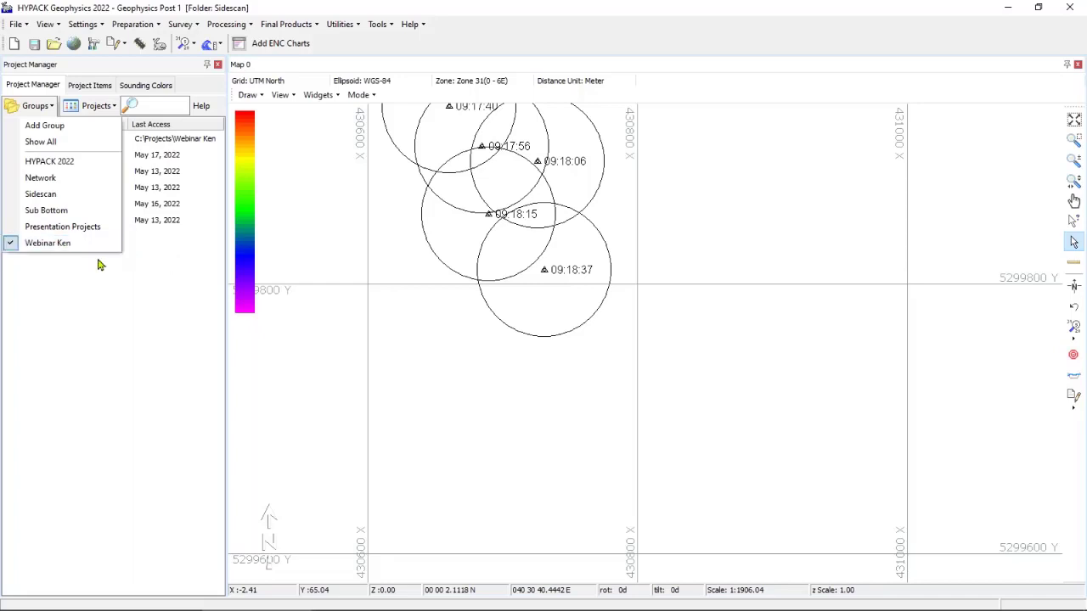
Open the USN Scorpion project and review the boat's Sim and Magnet devices in its hardware configuration.
{"action": "left_click", "coordinate": [154, 258]}
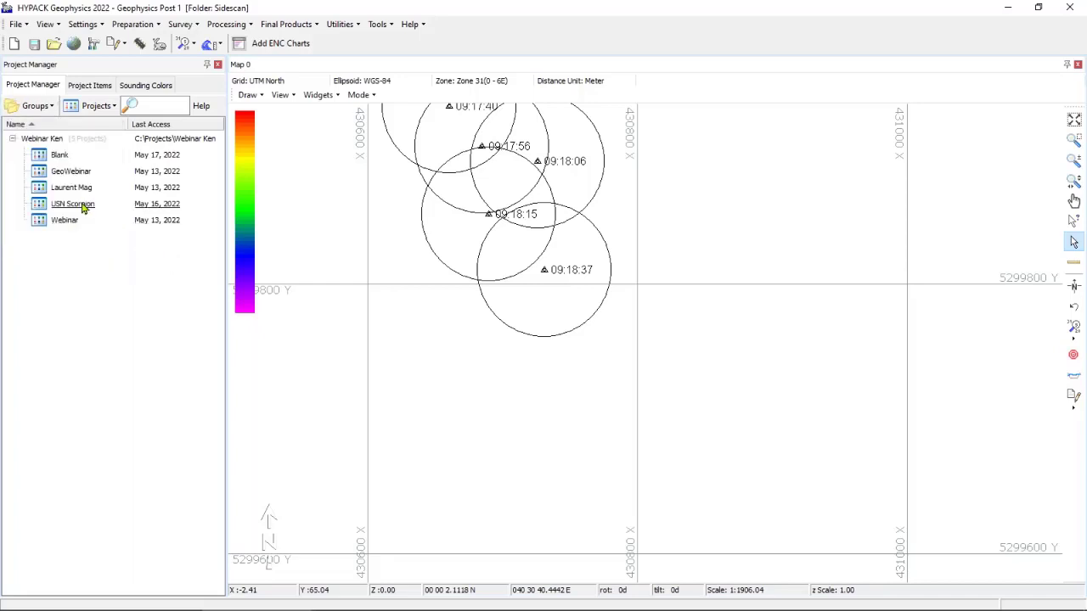
{"action": "double_click", "coordinate": [84, 208]}
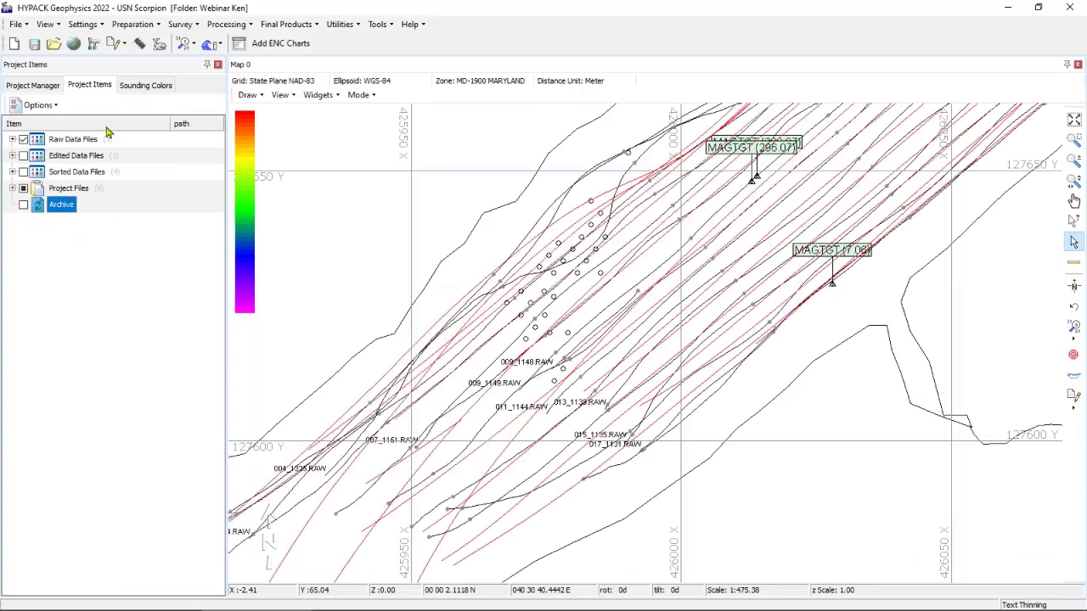
{"action": "left_click", "coordinate": [140, 45]}
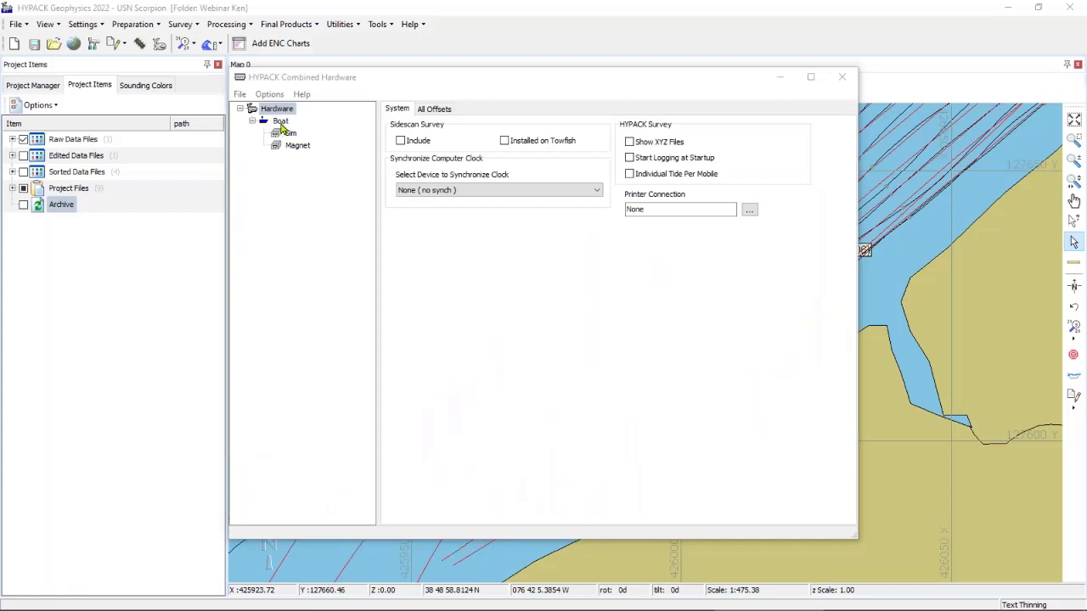
{"action": "left_click", "coordinate": [281, 121]}
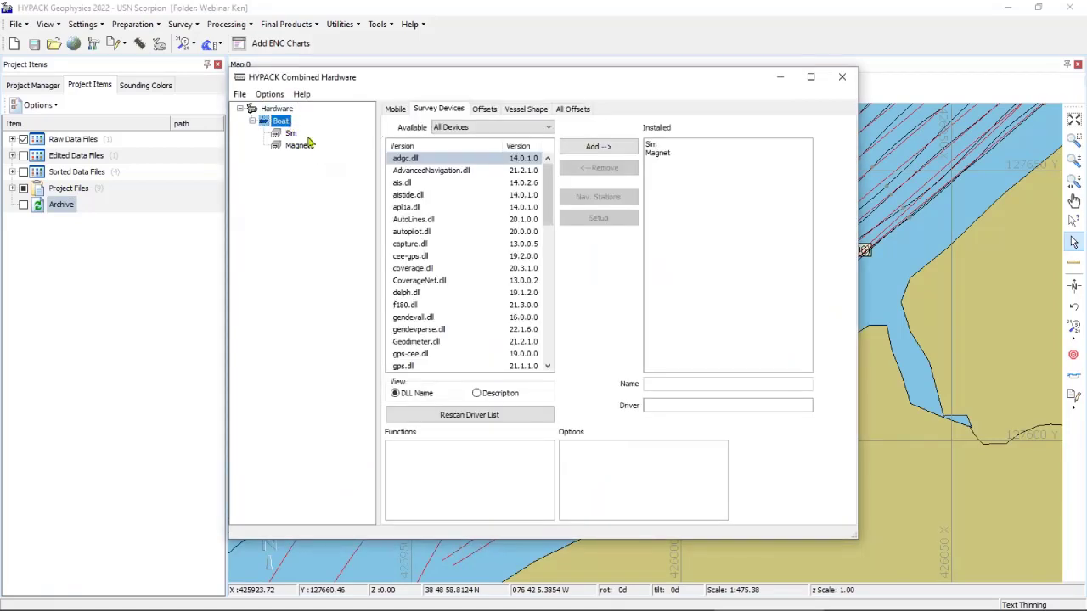
{"action": "left_click", "coordinate": [293, 134]}
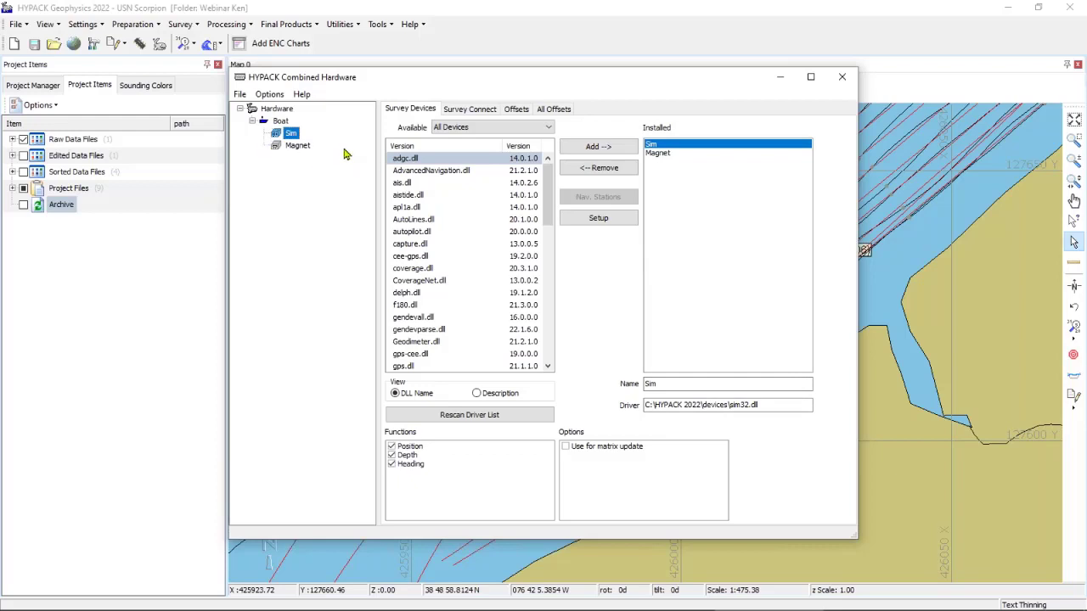
{"action": "left_click", "coordinate": [298, 146]}
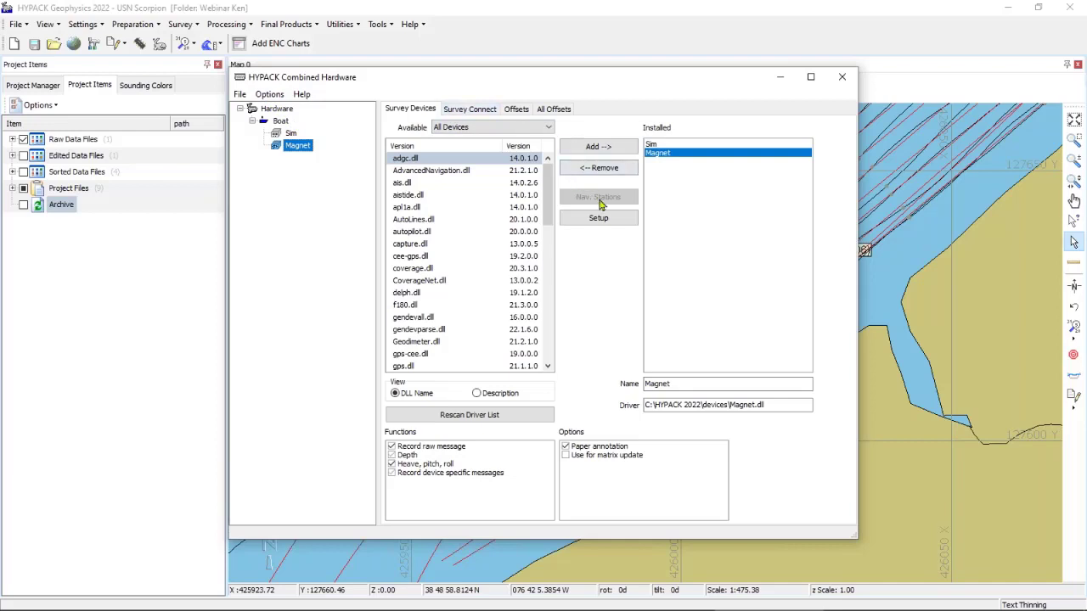
Examine the Magnet driver's setup and its list of supported magnetometers, keeping Marine Magnetics Seaspy & Explorer Standard.
{"action": "left_click", "coordinate": [609, 219]}
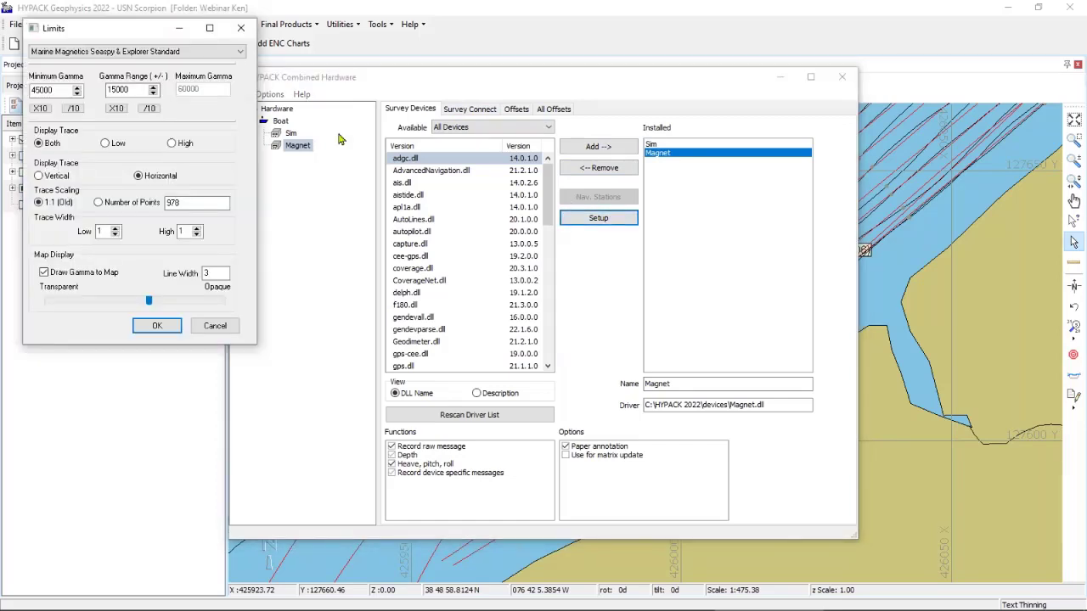
{"action": "left_click_drag", "start_coordinate": [123, 34], "coordinate": [288, 92]}
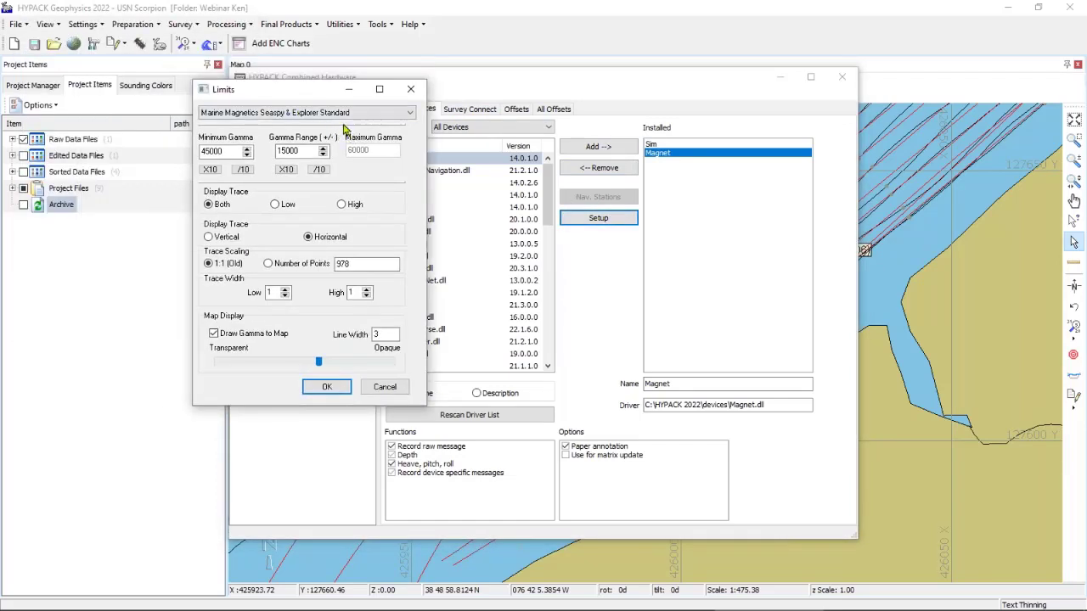
{"action": "left_click", "coordinate": [297, 117]}
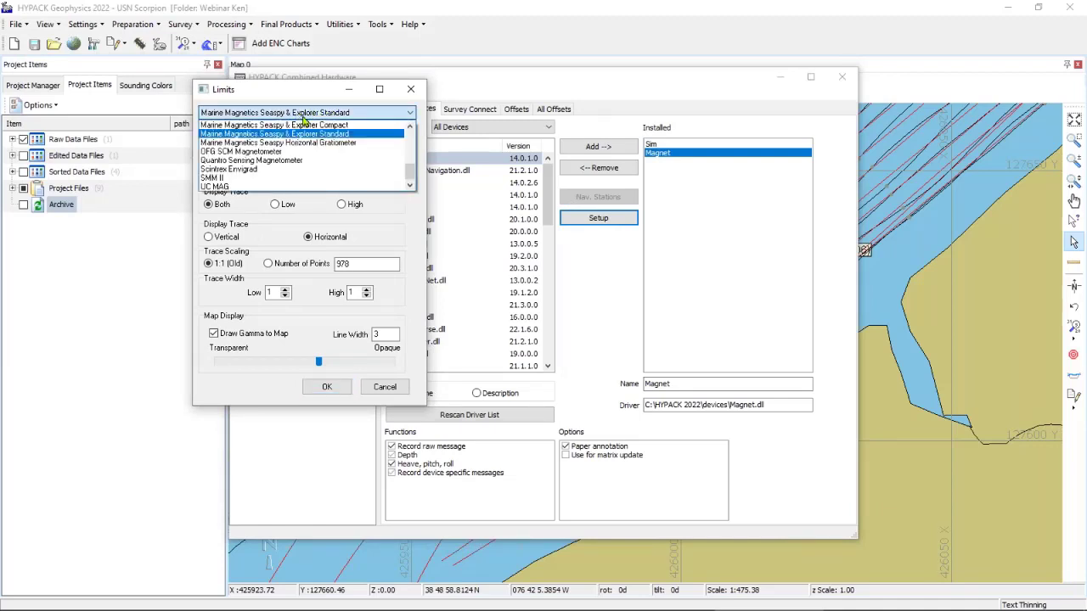
{"action": "scroll", "coordinate": [410, 170], "scroll_direction": "down", "scroll_amount": 1}
{"action": "left_click_drag", "start_coordinate": [410, 170], "coordinate": [408, 142]}
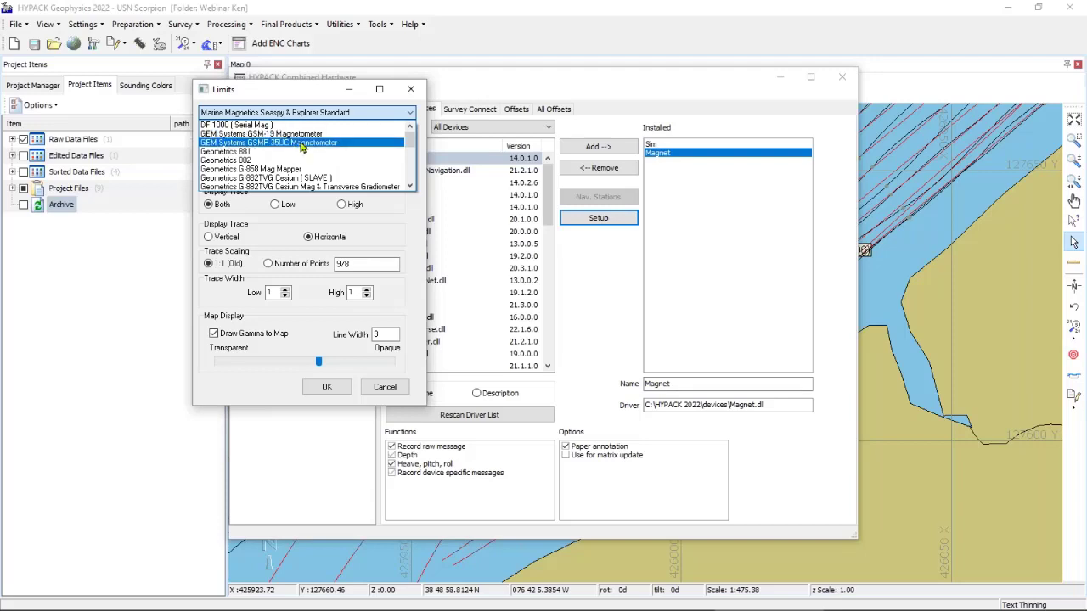
{"action": "scroll", "coordinate": [321, 153], "scroll_direction": "down", "scroll_amount": 2}
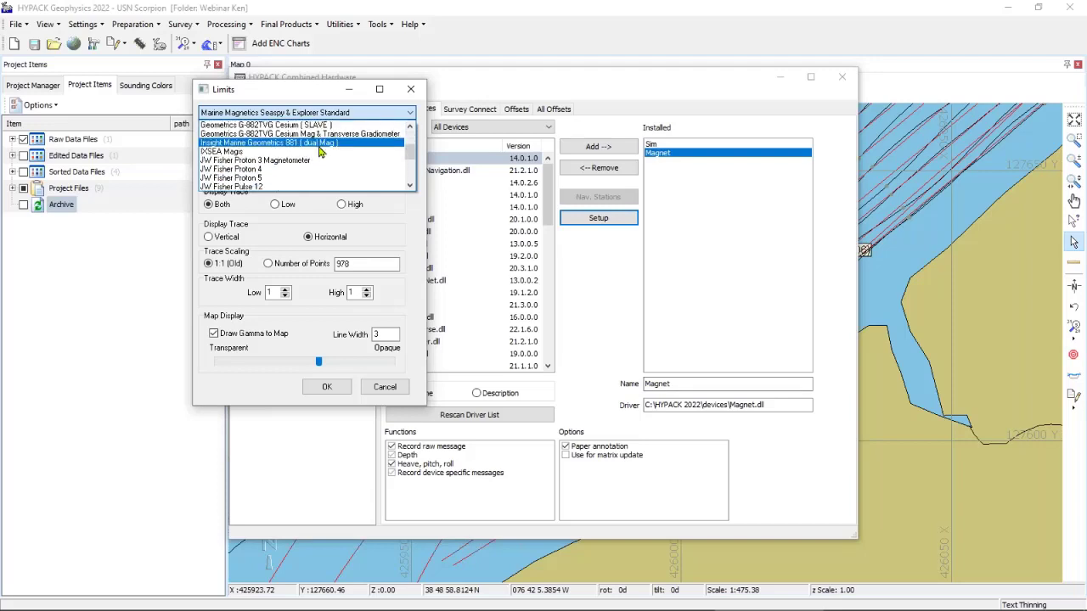
{"action": "scroll", "coordinate": [321, 158], "scroll_direction": "down", "scroll_amount": 5}
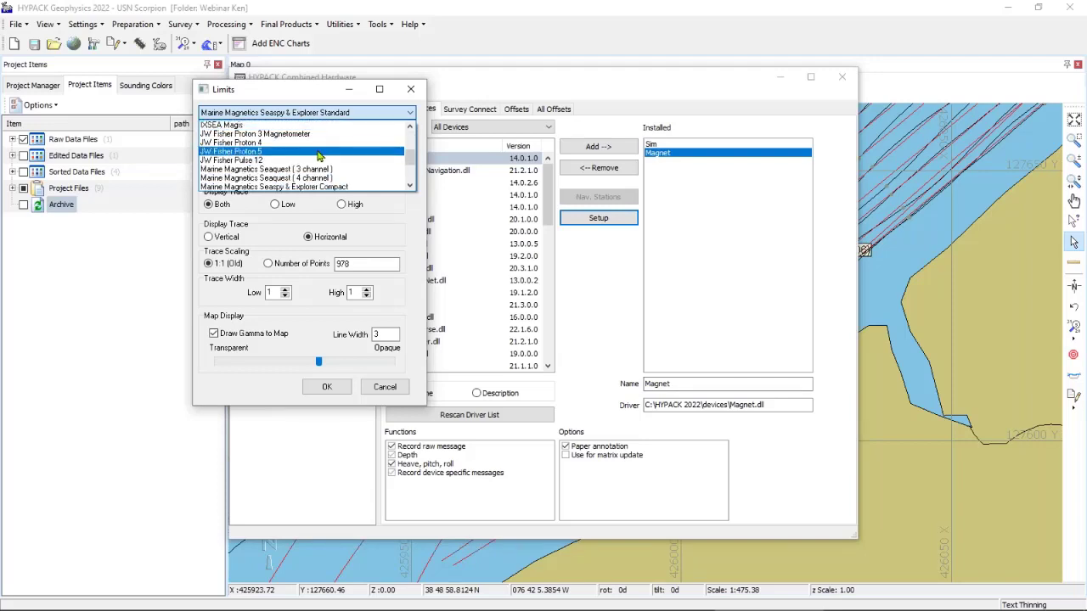
{"action": "scroll", "coordinate": [318, 172], "scroll_direction": "up", "scroll_amount": 2}
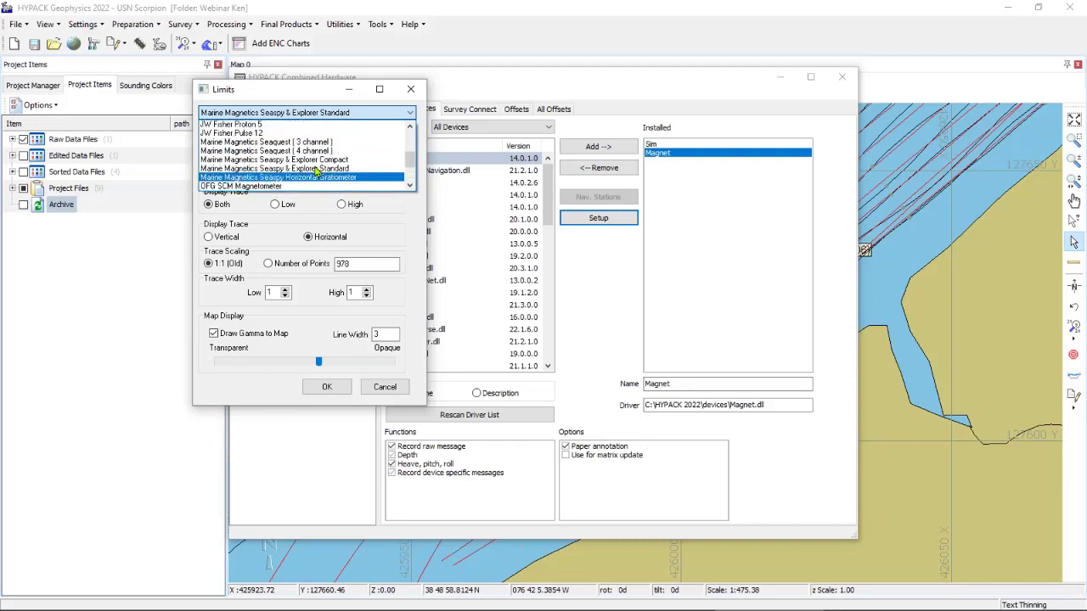
{"action": "left_click", "coordinate": [422, 219]}
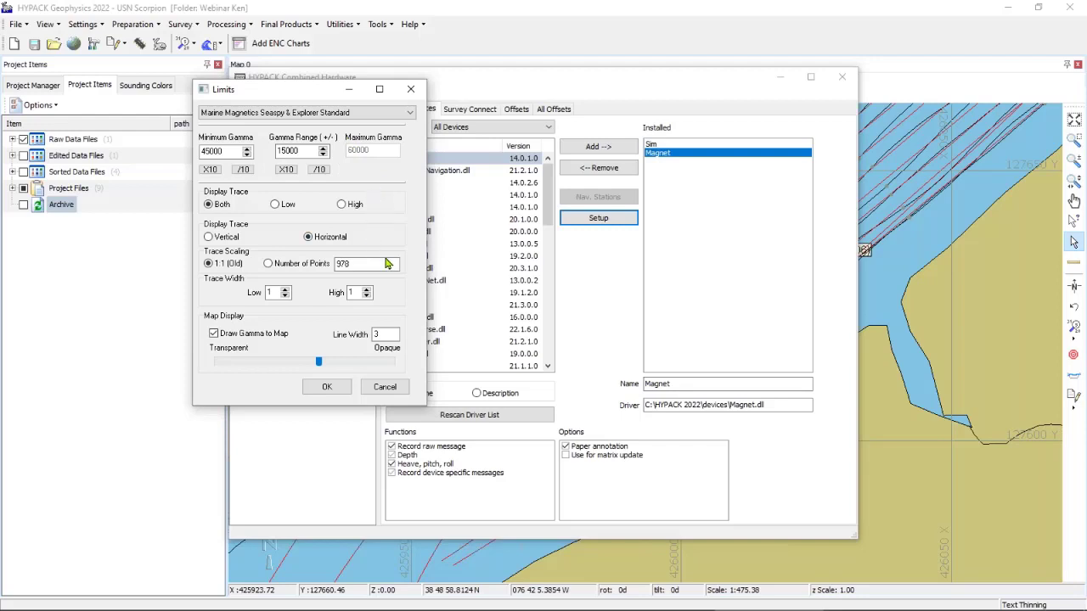
{"action": "left_click", "coordinate": [337, 390]}
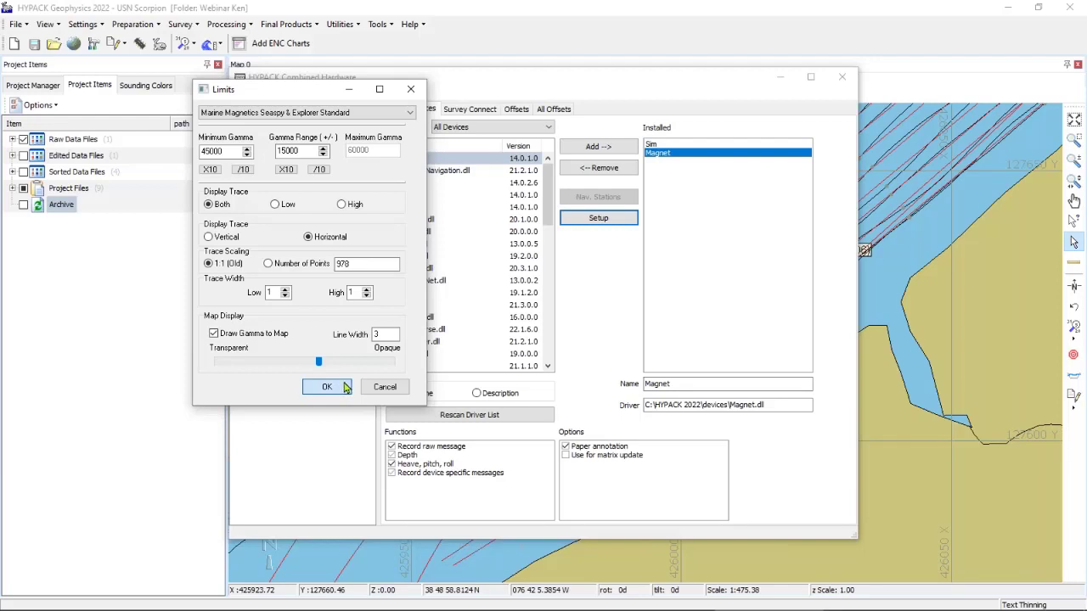
{"action": "left_click", "coordinate": [346, 387]}
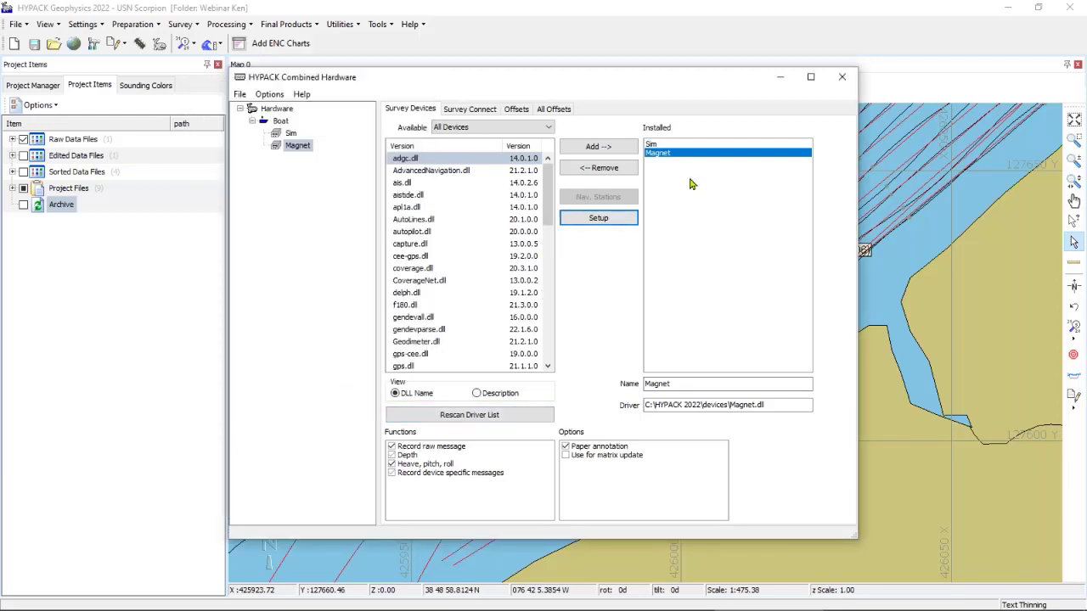
Review the Serial connection parameters available for the Magnet device, and cancel to keep the Data File connection.
{"action": "left_click", "coordinate": [496, 111]}
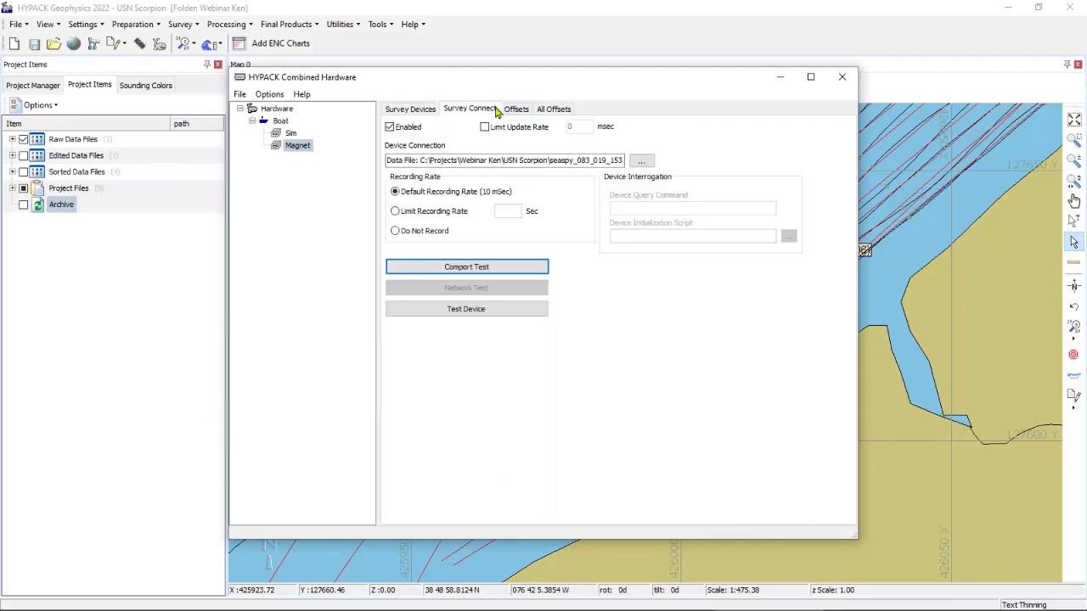
{"action": "left_click", "coordinate": [641, 160]}
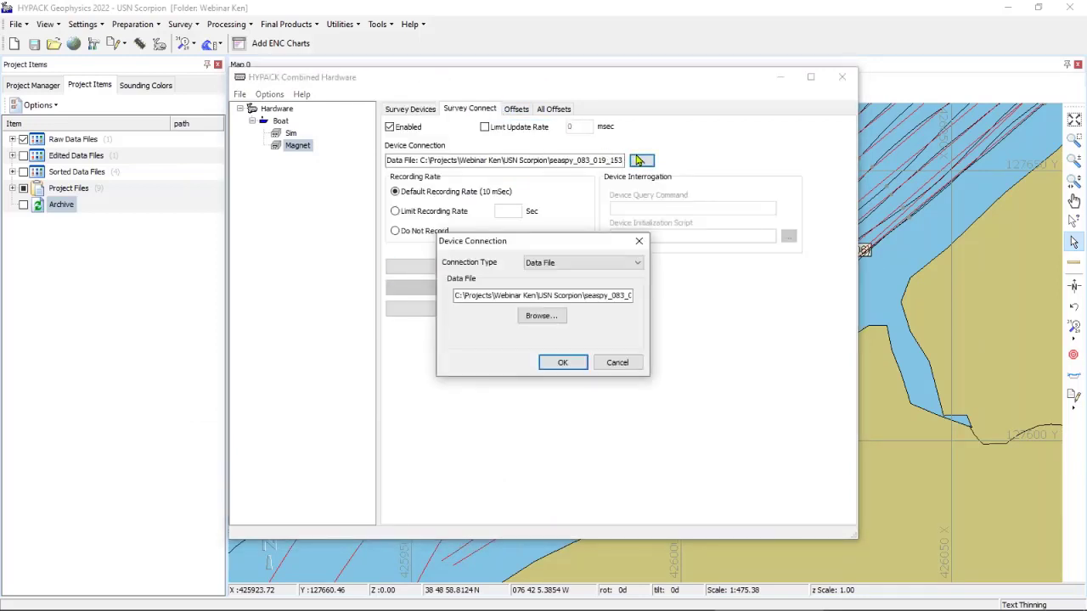
{"action": "left_click", "coordinate": [594, 263]}
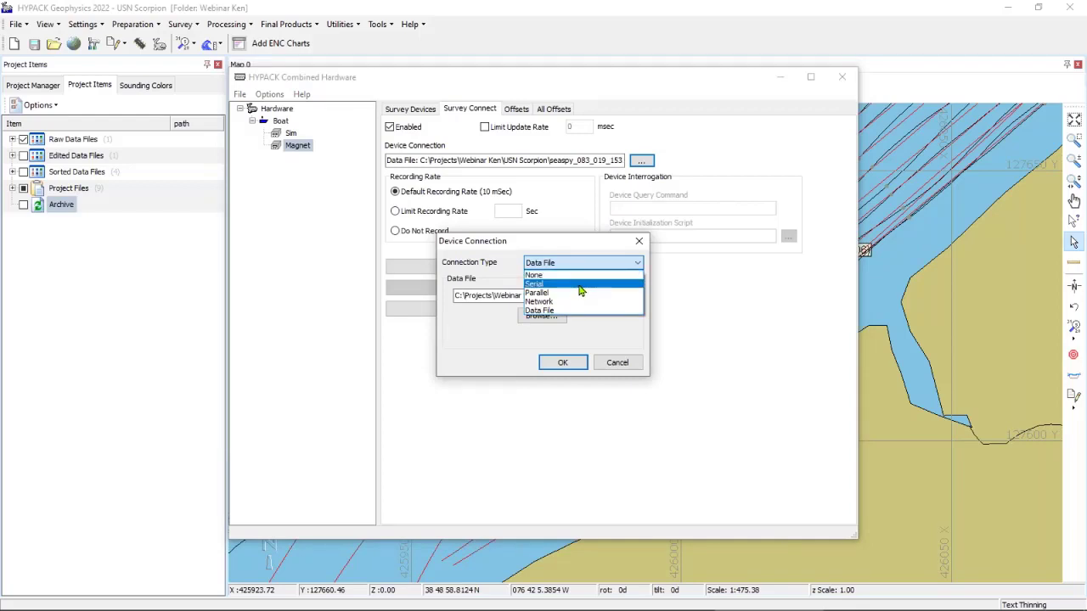
{"action": "left_click", "coordinate": [579, 286]}
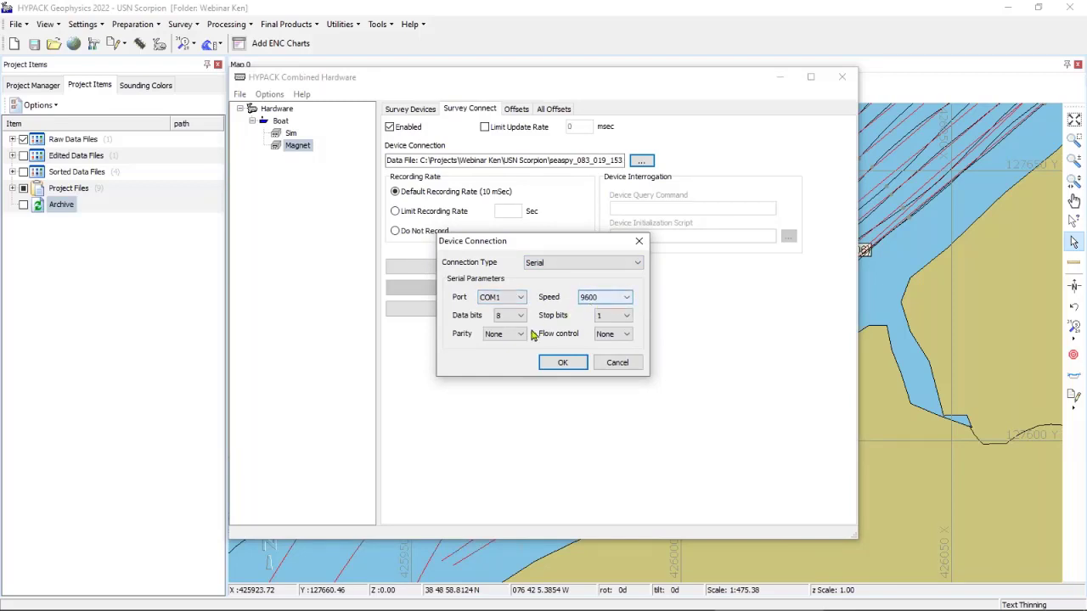
{"action": "left_click", "coordinate": [614, 364]}
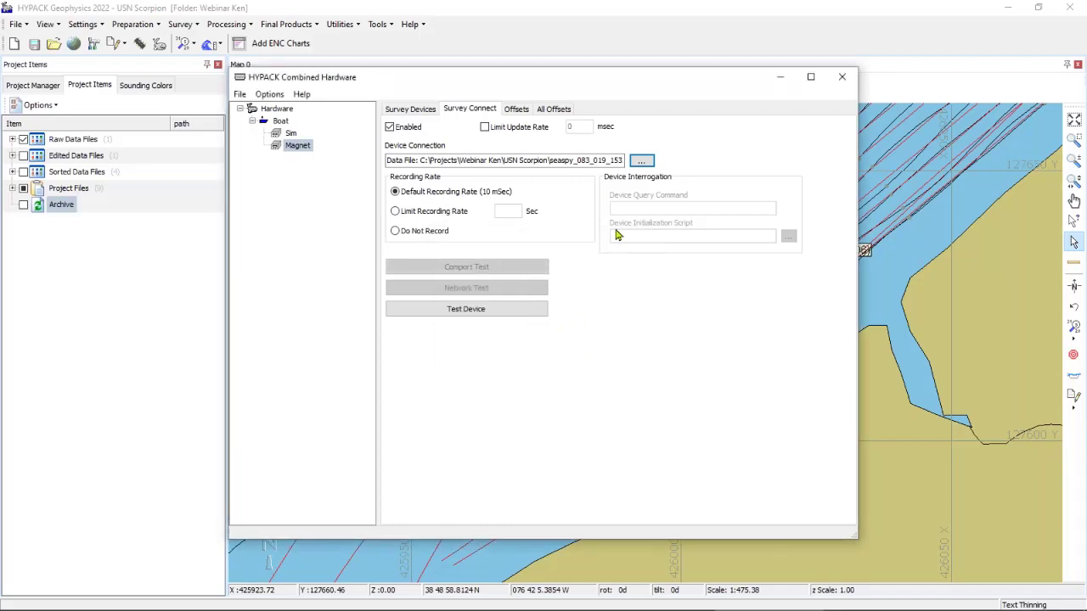
Test the Magnet device with its recorded Seaspy data, and close the hardware configuration, saving the changes.
{"action": "left_click", "coordinate": [530, 312]}
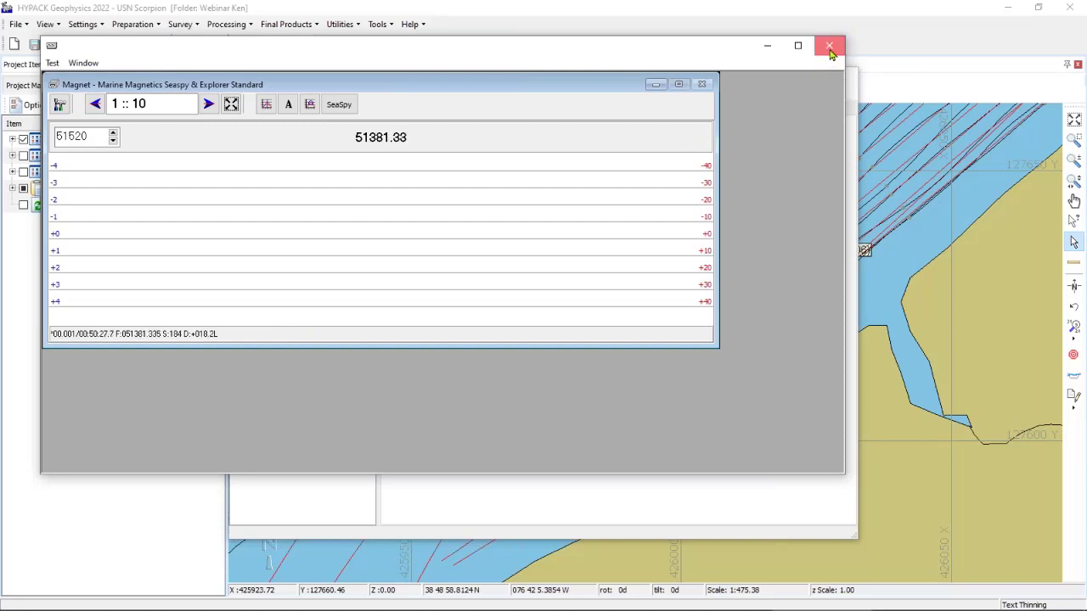
{"action": "left_click", "coordinate": [830, 47]}
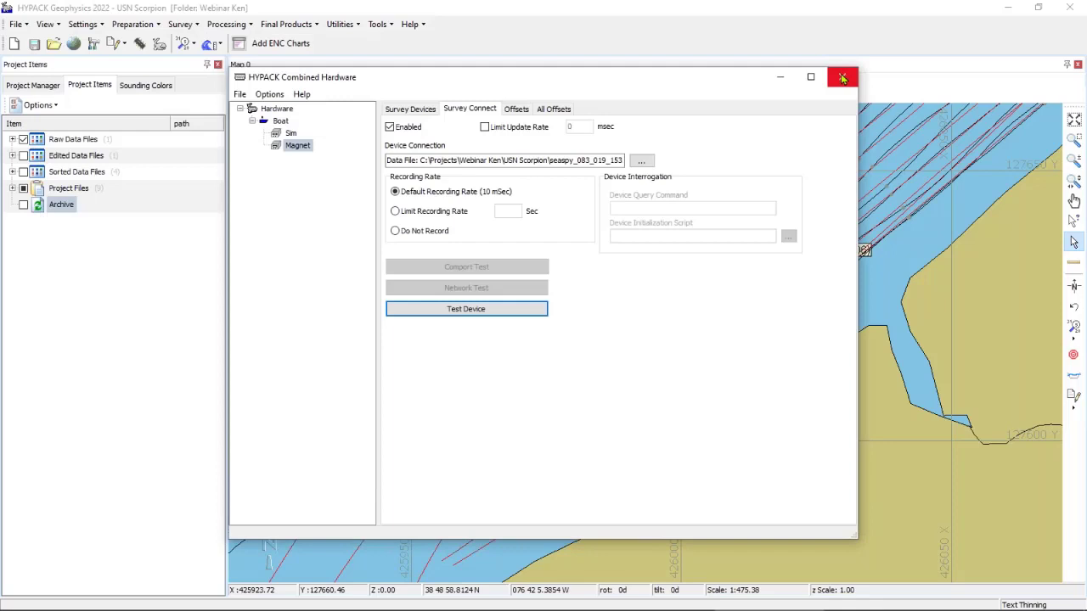
{"action": "left_click", "coordinate": [843, 78]}
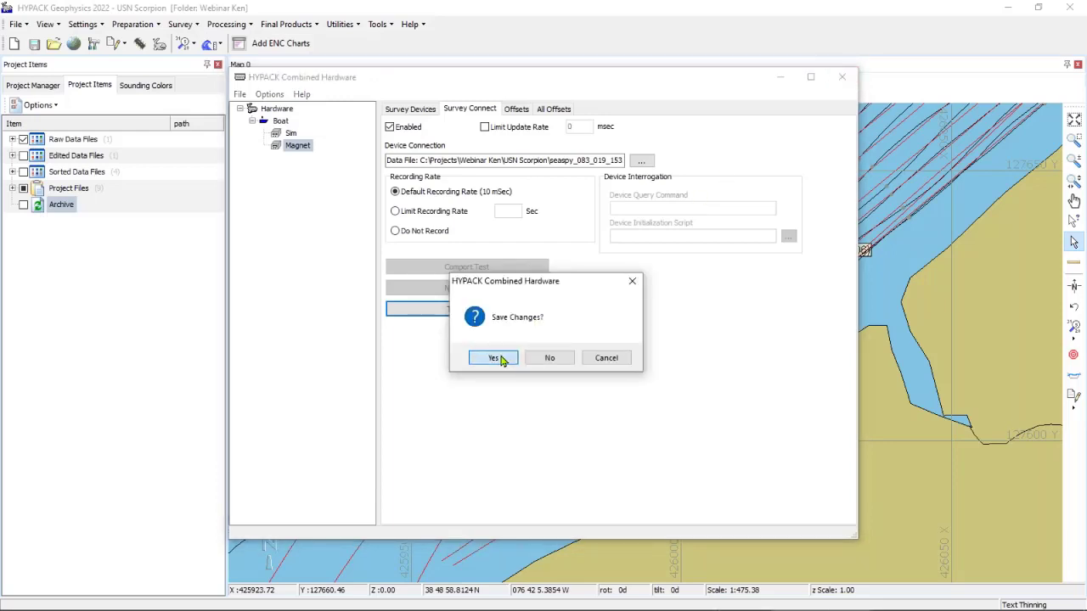
{"action": "left_click", "coordinate": [493, 358]}
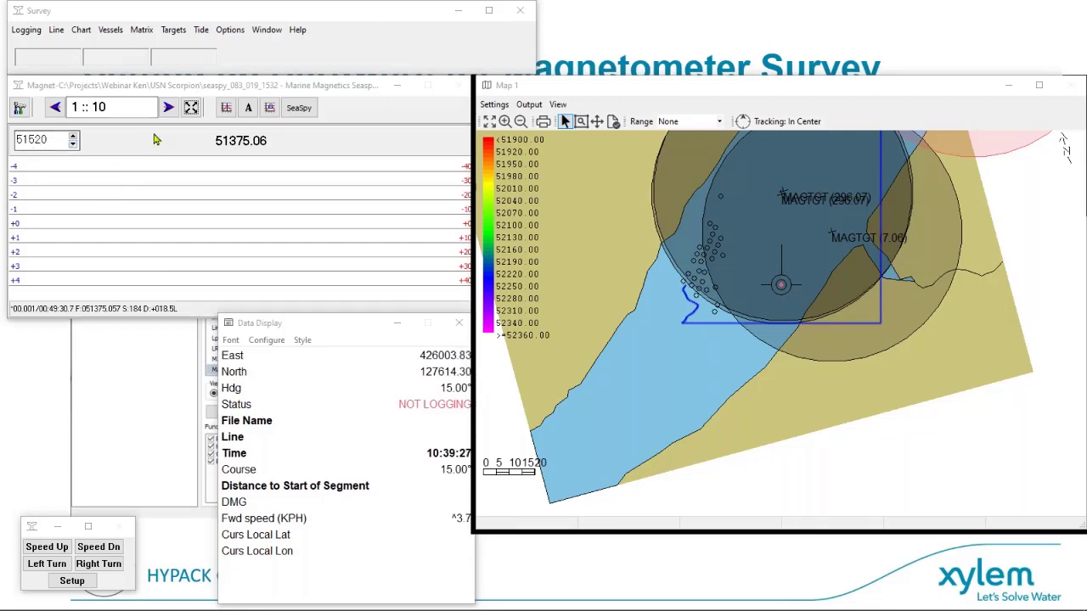
Raise the magnetometer trace's centre value to 51523, and zoom the trace to its extents.
{"action": "left_click", "coordinate": [51, 141]}
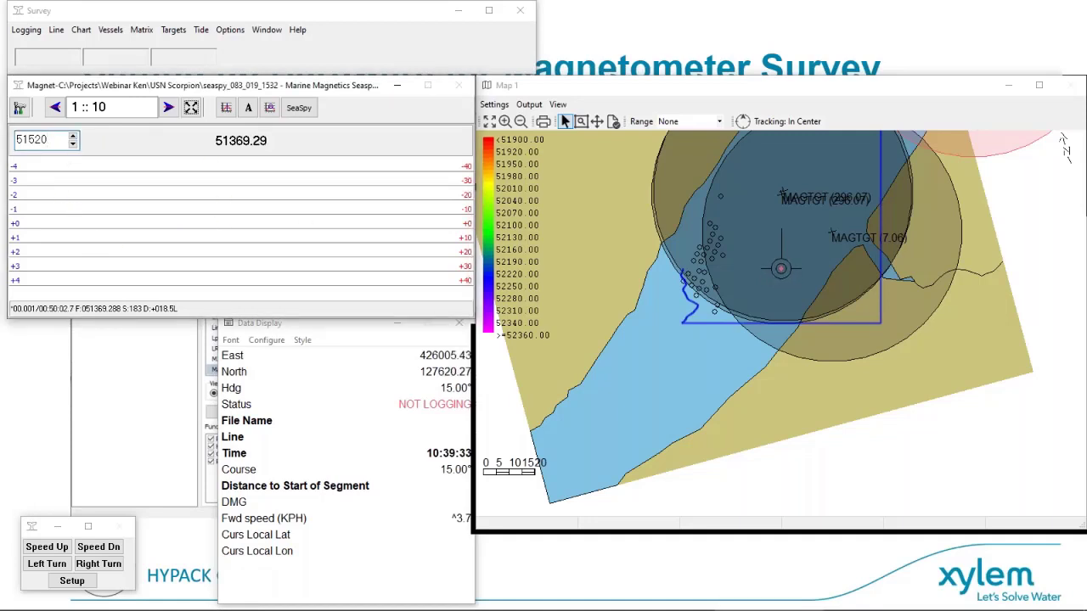
{"action": "key", "text": "Up"}
{"action": "key", "text": "Up"}
{"action": "key", "text": "Up"}
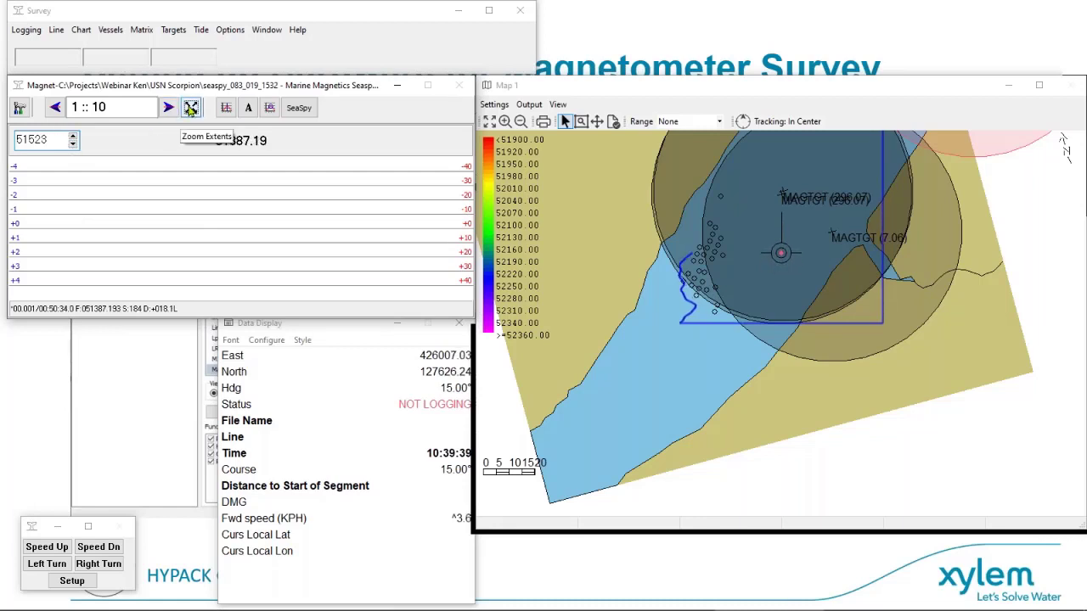
{"action": "left_click", "coordinate": [190, 107]}
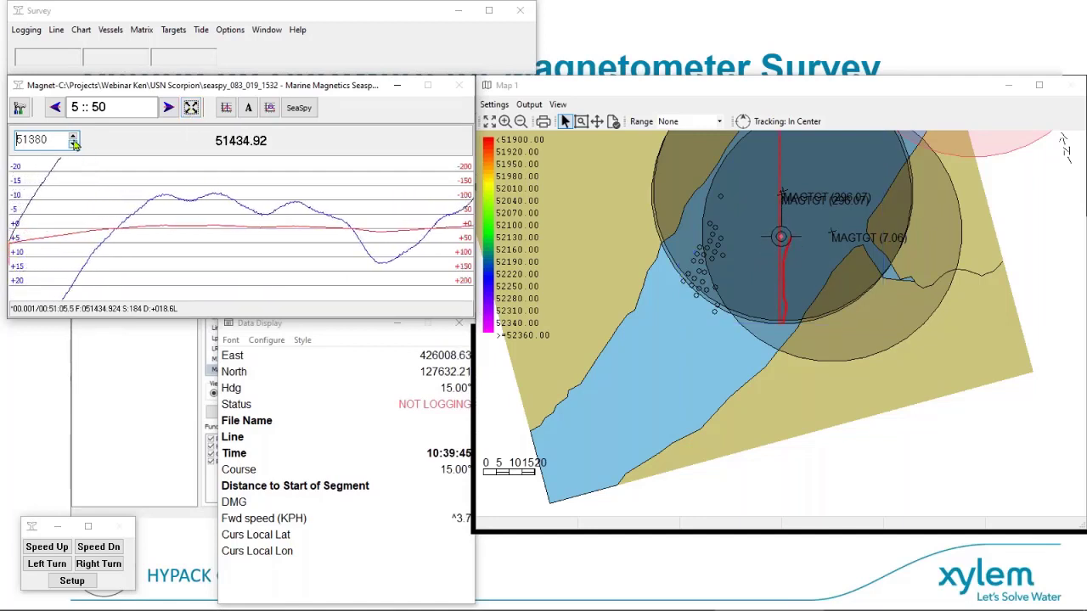
Widen the magnetometer trace scale to 50 :: 500.
{"action": "left_click", "coordinate": [171, 107]}
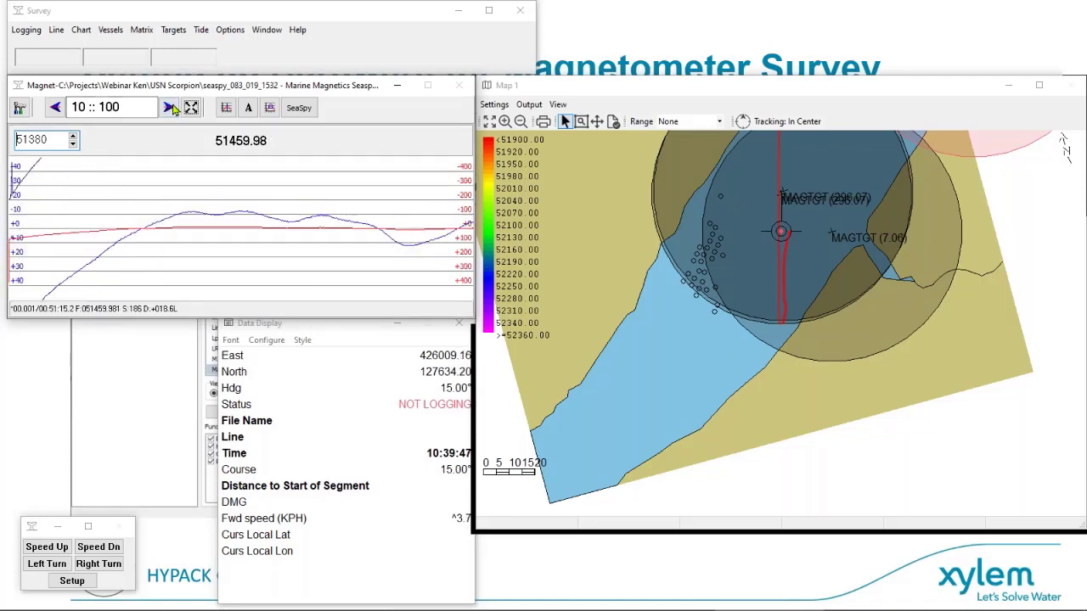
{"action": "left_click", "coordinate": [171, 108]}
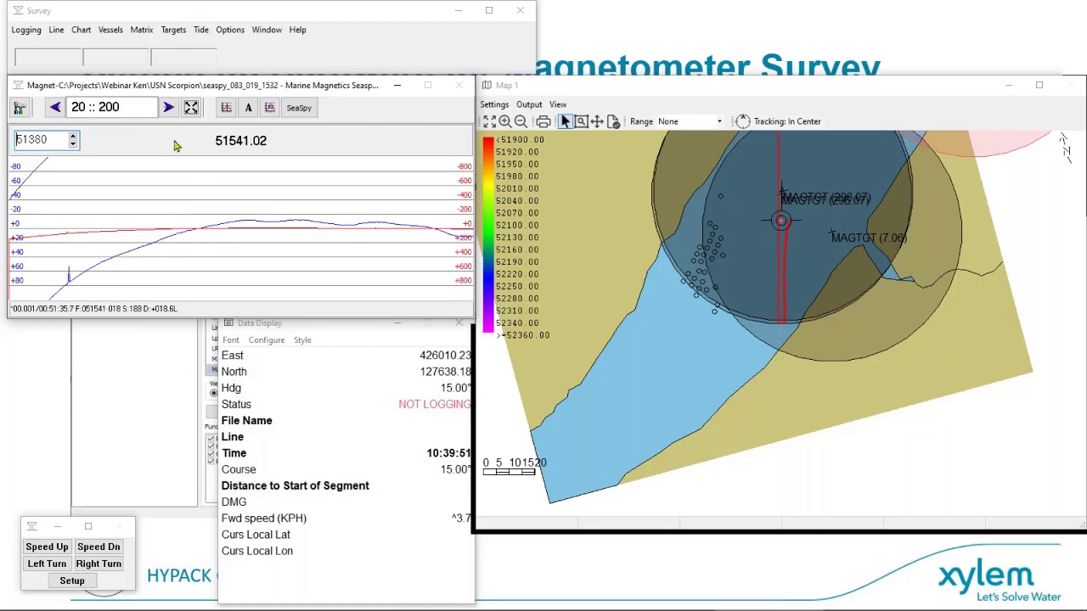
{"action": "left_click", "coordinate": [171, 108]}
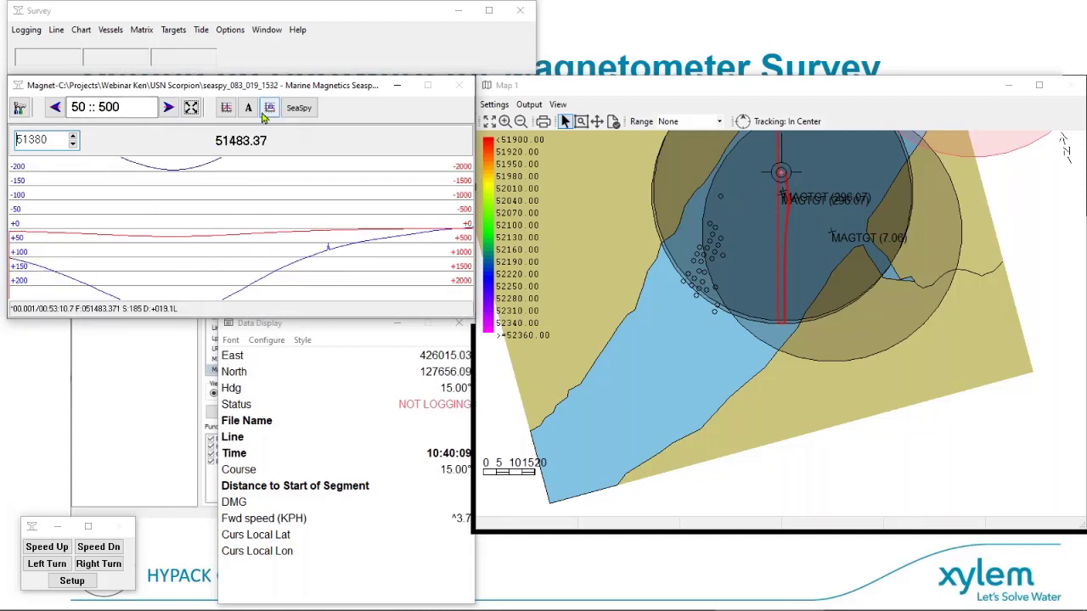
Restrict the magnetometer display to the High trace and change its orientation to Vertical.
{"action": "left_click", "coordinate": [21, 110]}
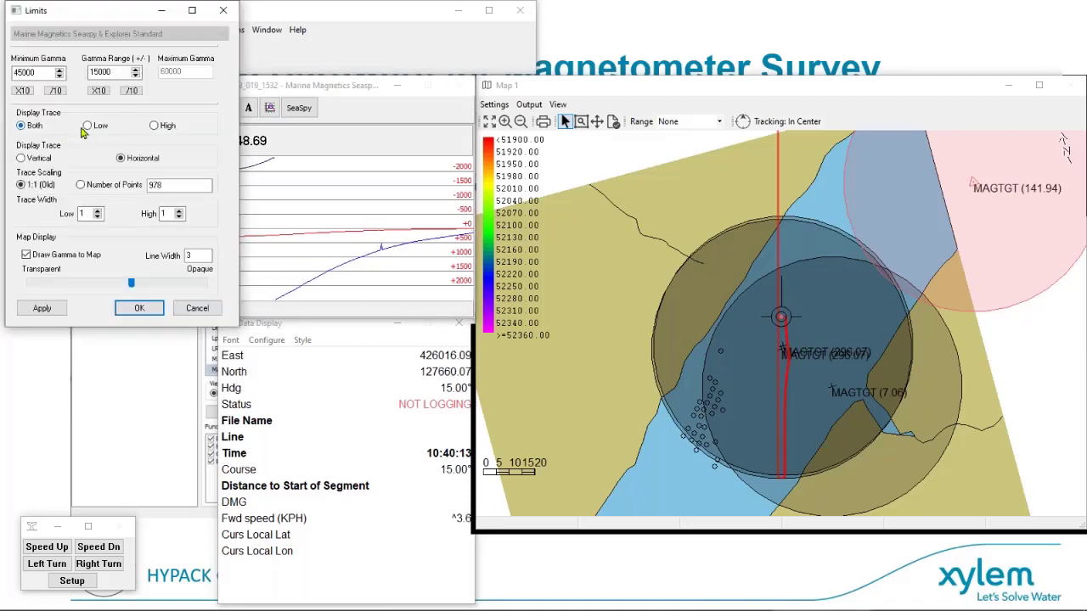
{"action": "left_click", "coordinate": [154, 127]}
{"action": "left_click", "coordinate": [42, 309]}
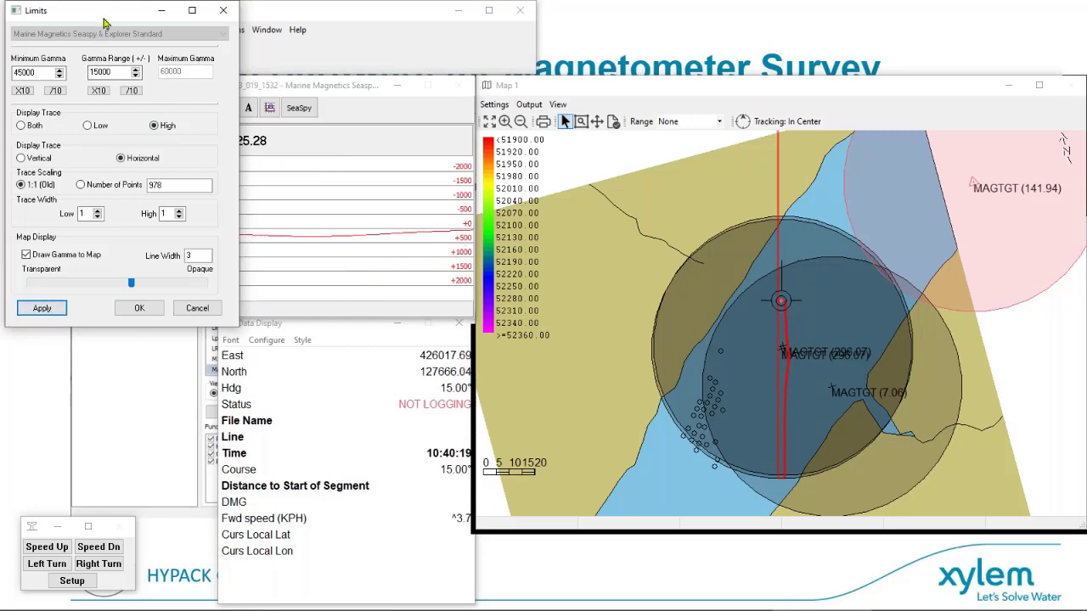
{"action": "left_click_drag", "start_coordinate": [105, 23], "coordinate": [591, 100]}
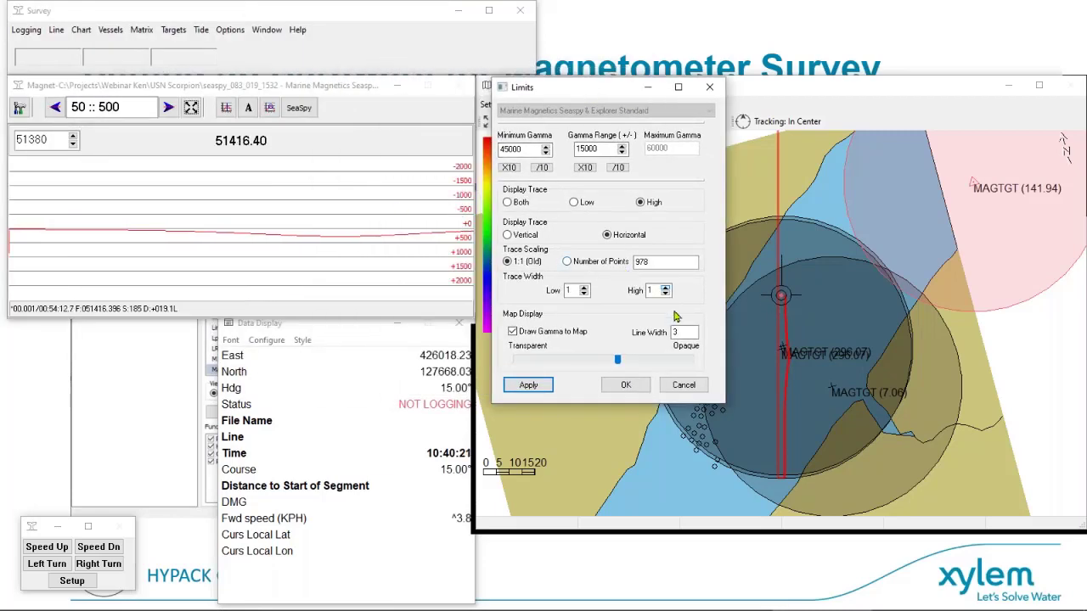
{"action": "left_click", "coordinate": [627, 384]}
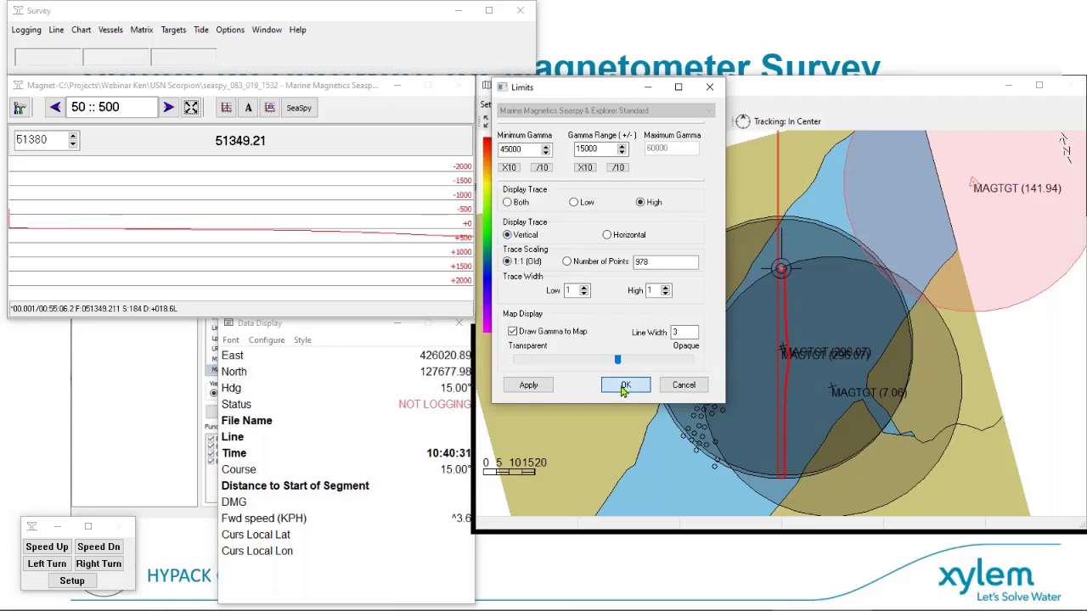
{"action": "left_click", "coordinate": [624, 387]}
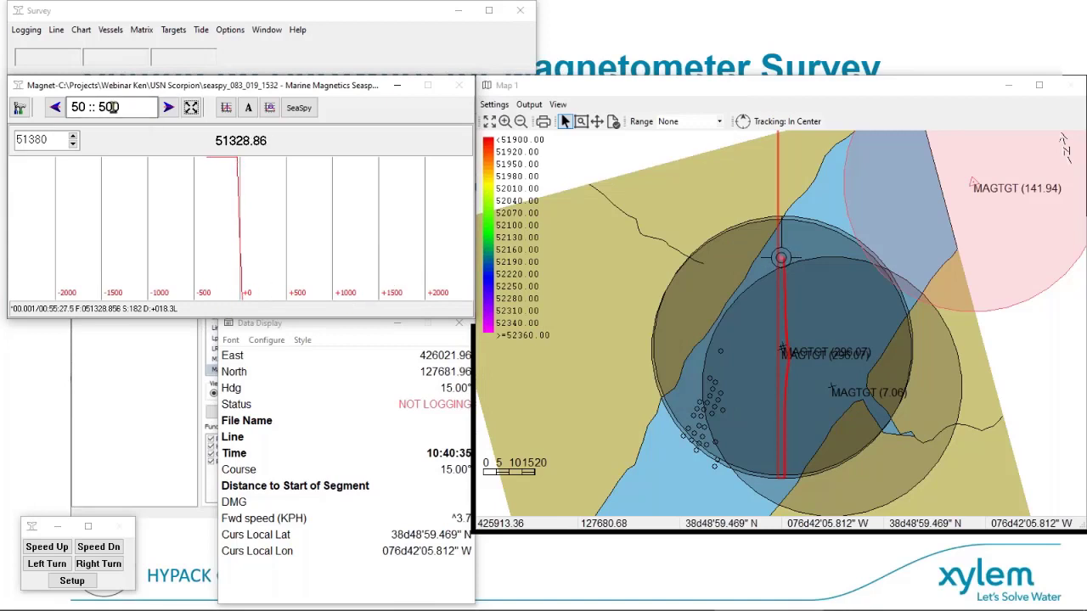
Reduce the magnetometer trace scale to 2 :: 20 to exaggerate the gamma curve drawn on the map.
{"action": "left_click", "coordinate": [58, 111]}
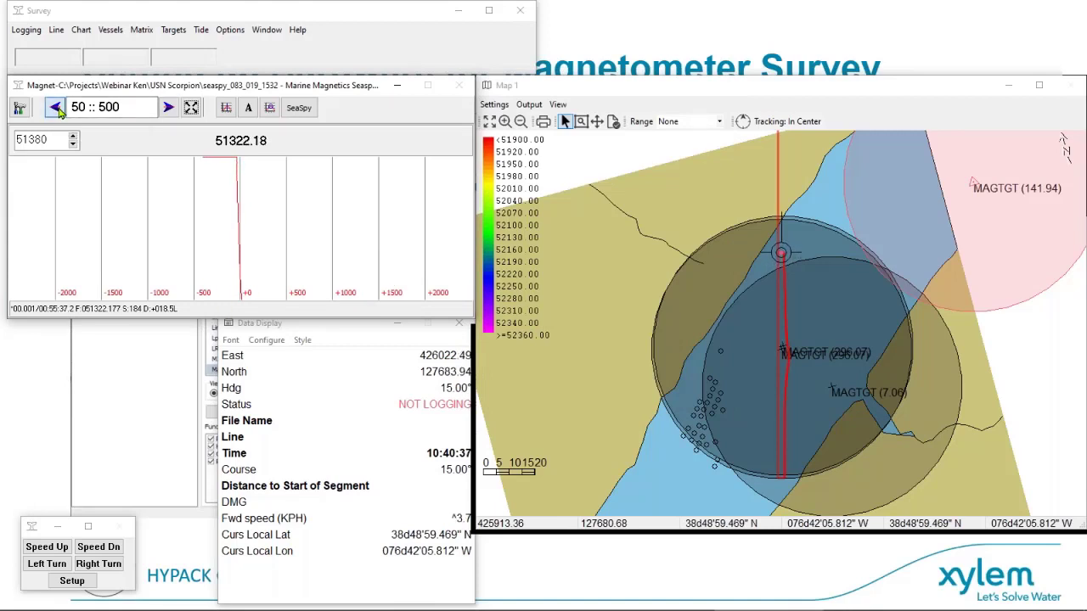
{"action": "left_click", "coordinate": [57, 110]}
{"action": "left_click", "coordinate": [57, 110]}
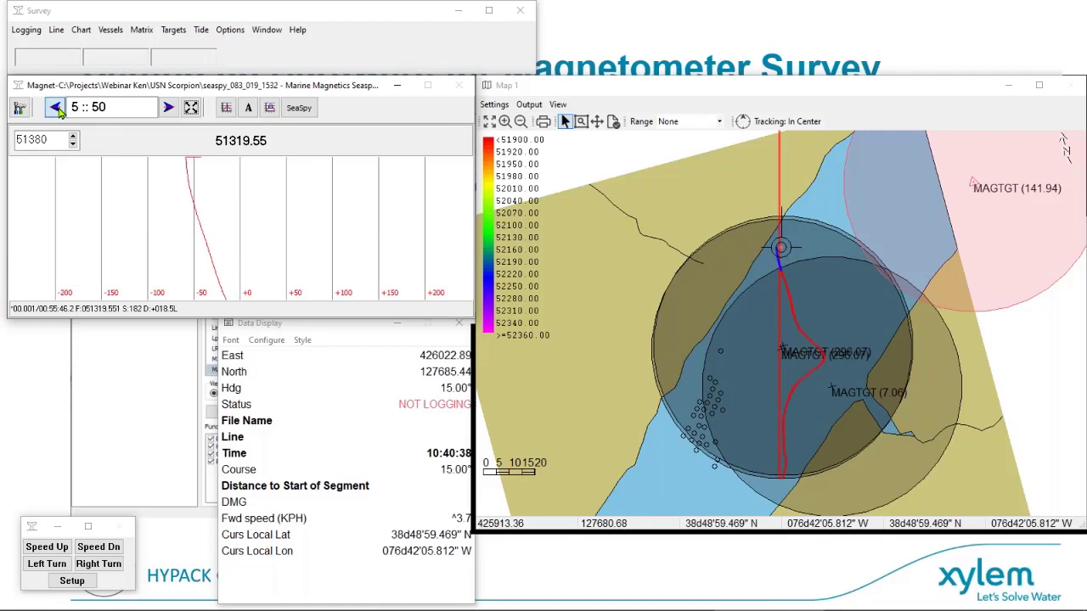
{"action": "left_click", "coordinate": [57, 110]}
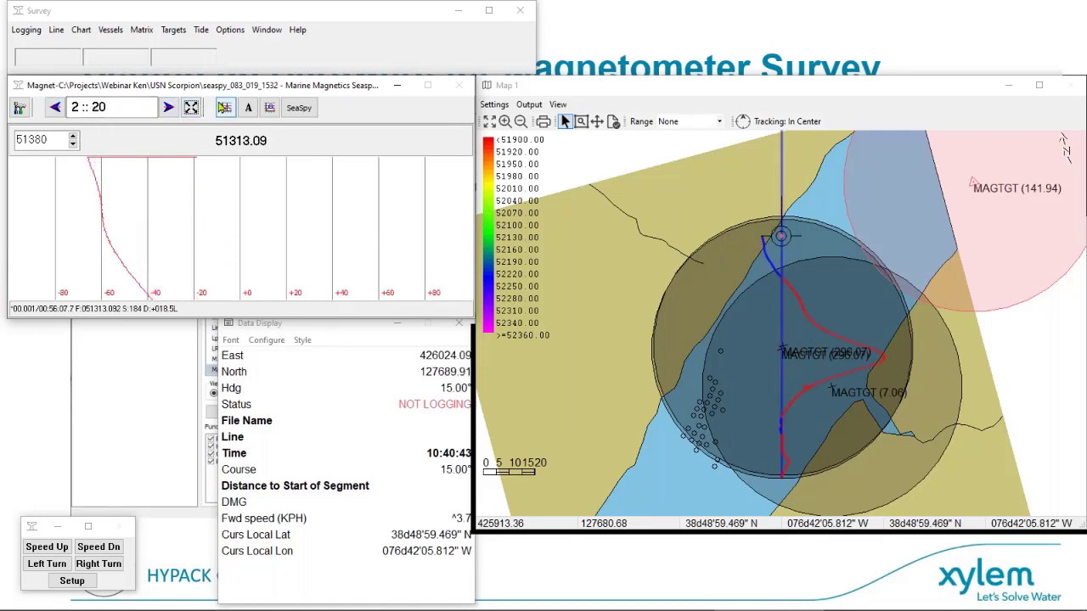
Switch the magnetometer trace scaling from 1:1 to Number of Points, using 978 points, and apply it.
{"action": "left_click", "coordinate": [22, 109]}
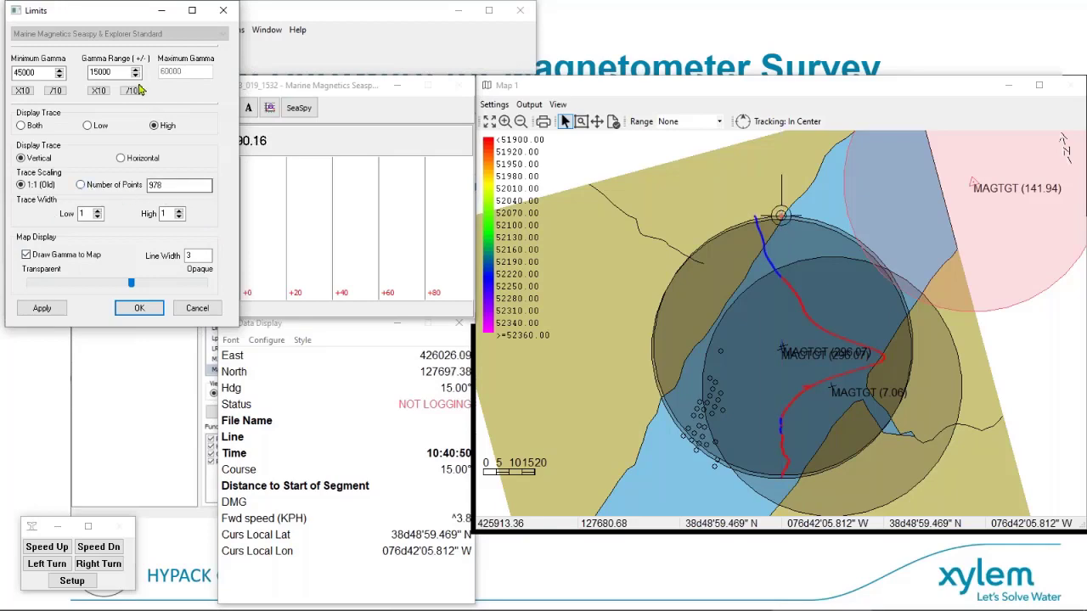
{"action": "left_click_drag", "start_coordinate": [113, 23], "coordinate": [413, 127]}
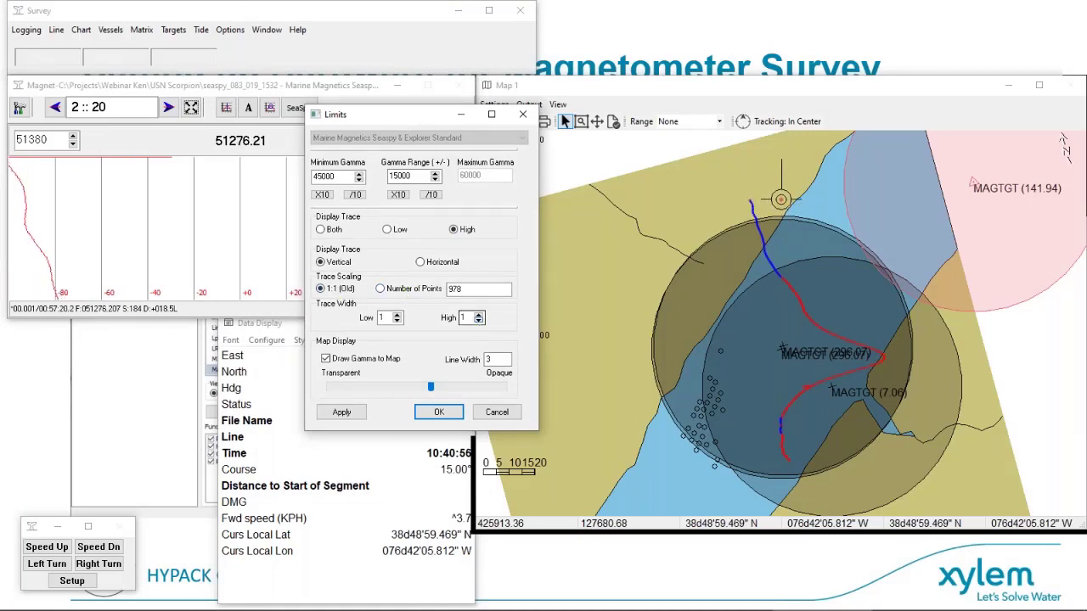
{"action": "left_click", "coordinate": [399, 290]}
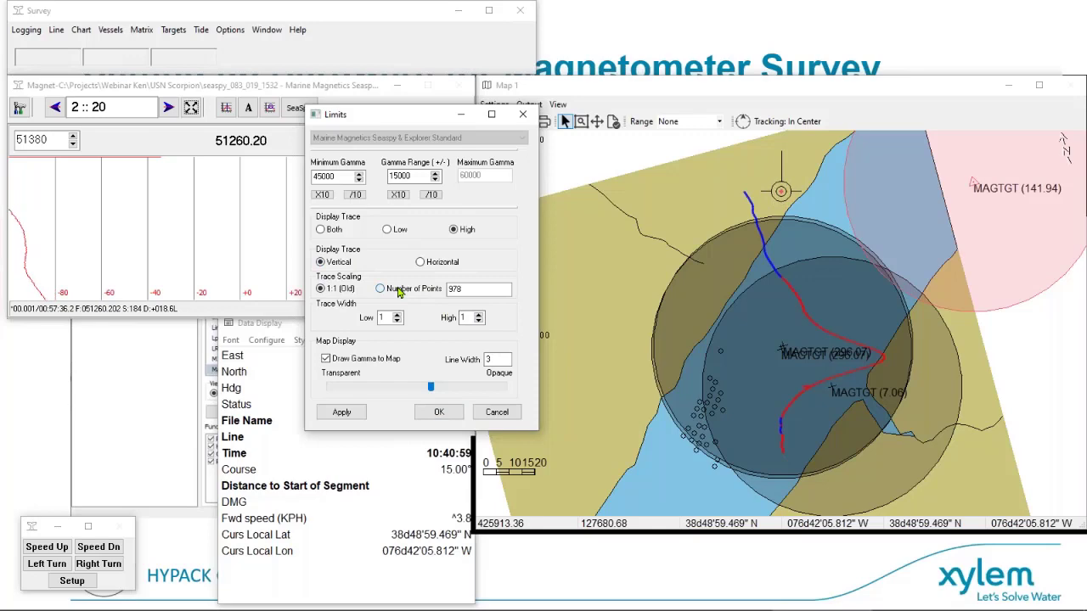
{"action": "left_click", "coordinate": [355, 414]}
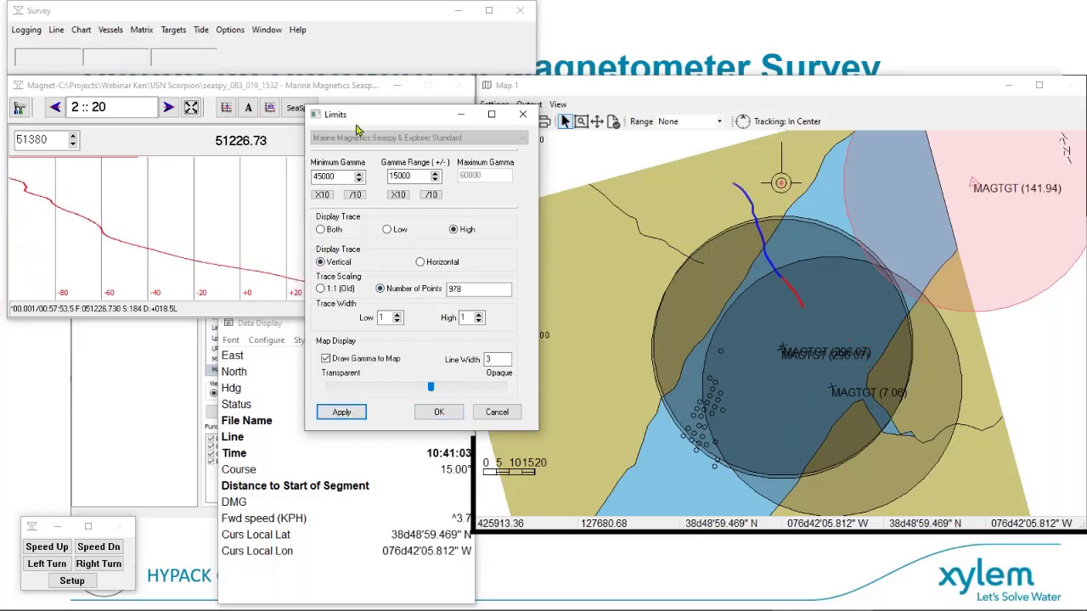
Turn off drawing the gamma line on the map, apply it, and turn the drawing back on.
{"action": "mouse_move", "coordinate": [426, 114]}
{"action": "left_mouse_down"}
{"action": "mouse_move", "coordinate": [676, 178]}
{"action": "mouse_move", "coordinate": [615, 178]}
{"action": "mouse_move", "coordinate": [465, 136]}
{"action": "left_mouse_up"}
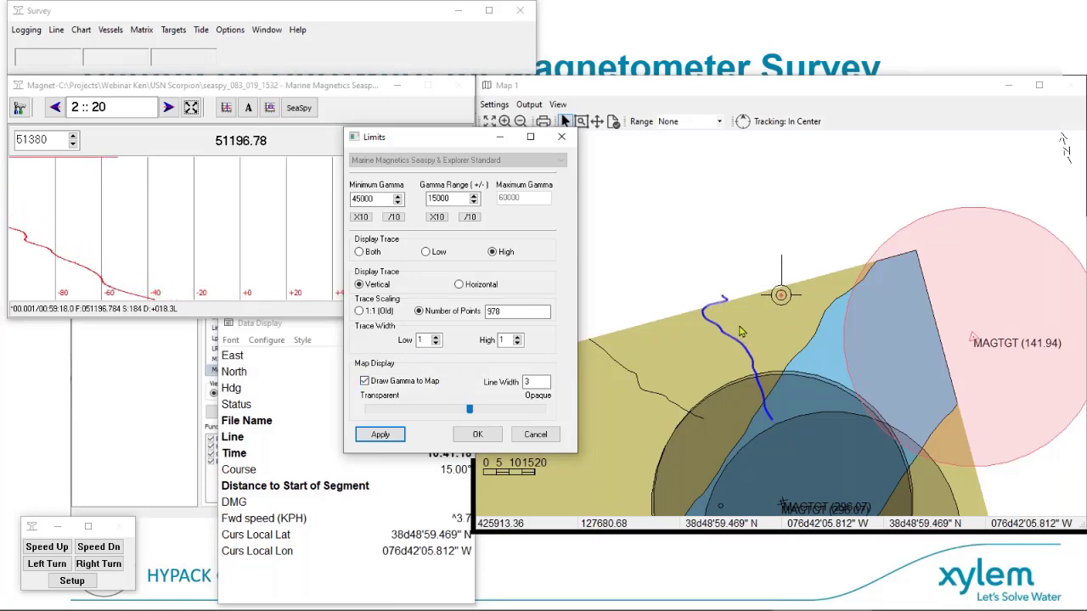
{"action": "left_click", "coordinate": [416, 379]}
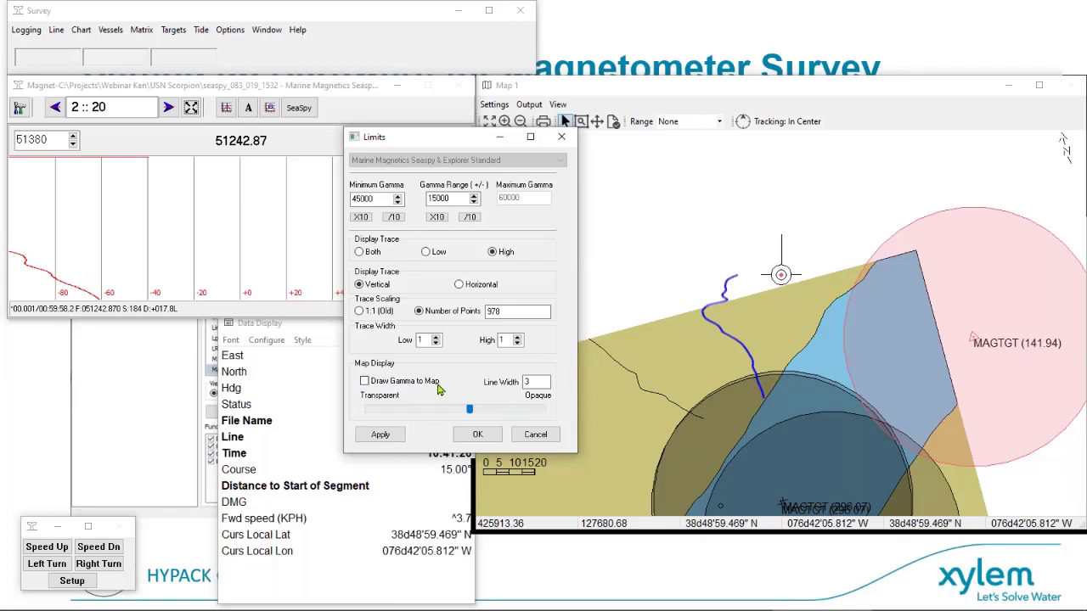
{"action": "left_click", "coordinate": [383, 435]}
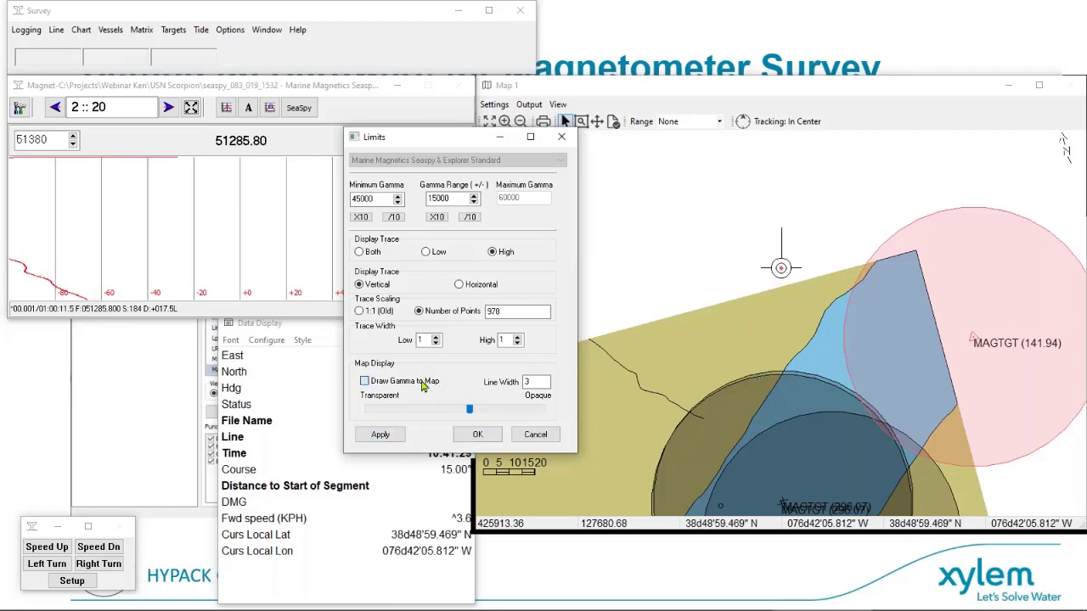
{"action": "left_click", "coordinate": [397, 435]}
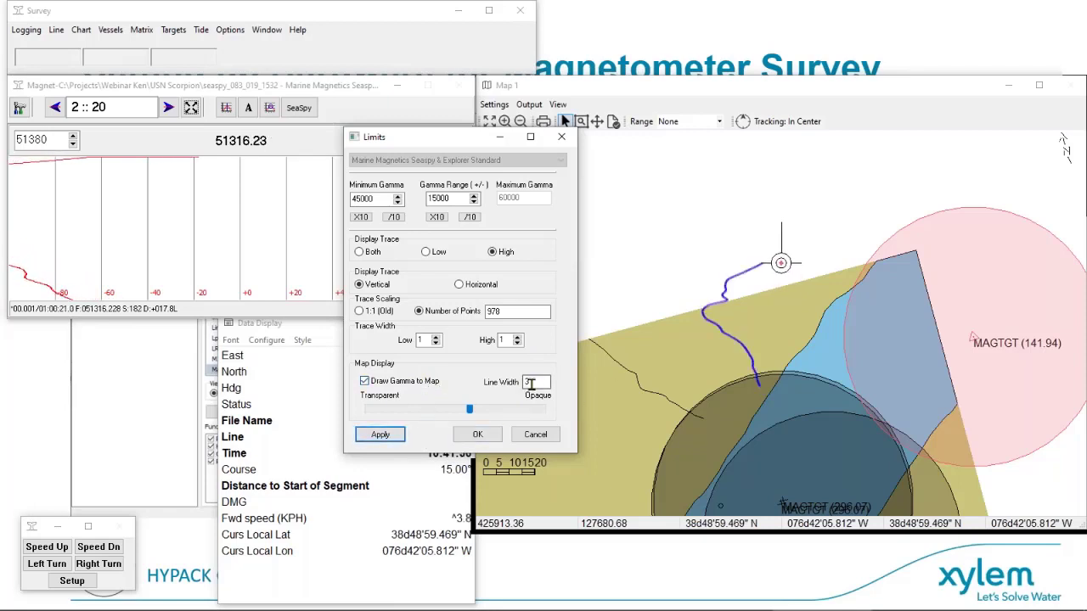
Try a more transparent gamma line on the map, make it more opaque than midway, and accept the display limits.
{"action": "left_click", "coordinate": [530, 383]}
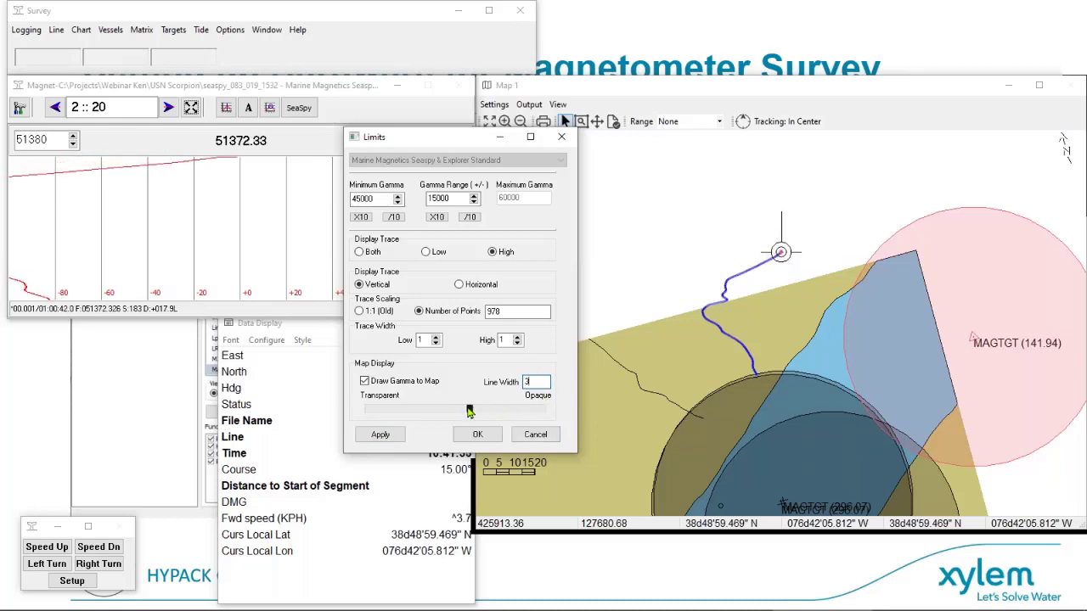
{"action": "left_click_drag", "start_coordinate": [471, 410], "coordinate": [413, 414]}
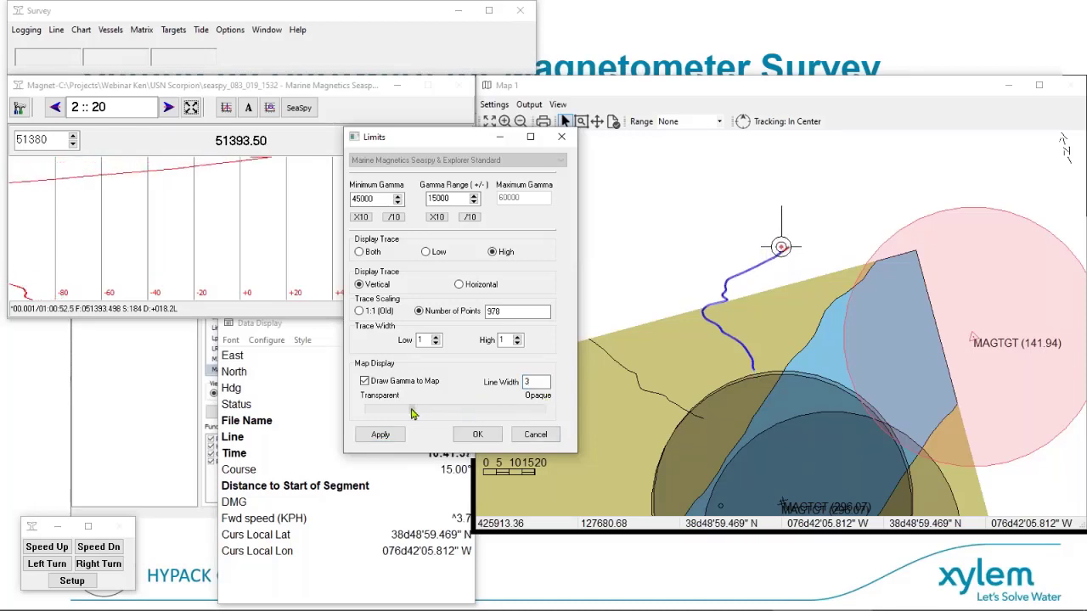
{"action": "left_click", "coordinate": [391, 435]}
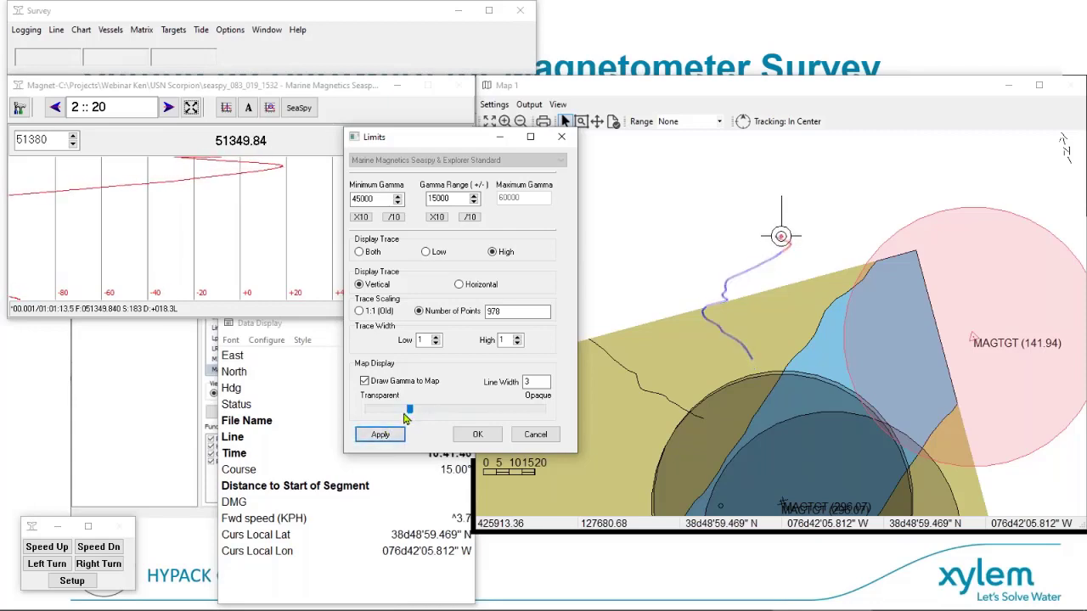
{"action": "left_click_drag", "start_coordinate": [460, 419], "coordinate": [487, 420]}
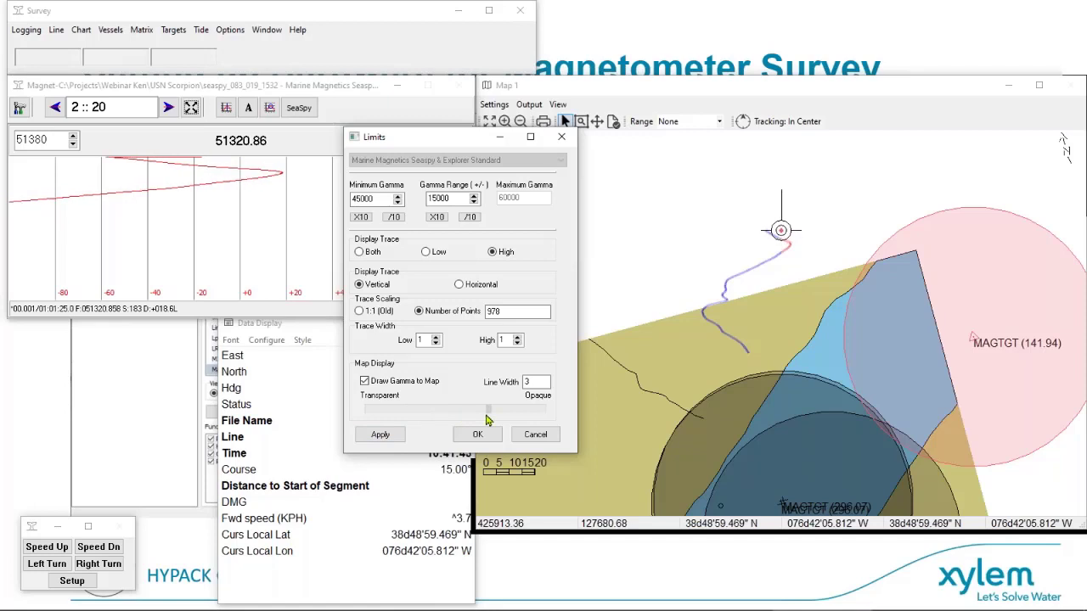
{"action": "left_click", "coordinate": [382, 435]}
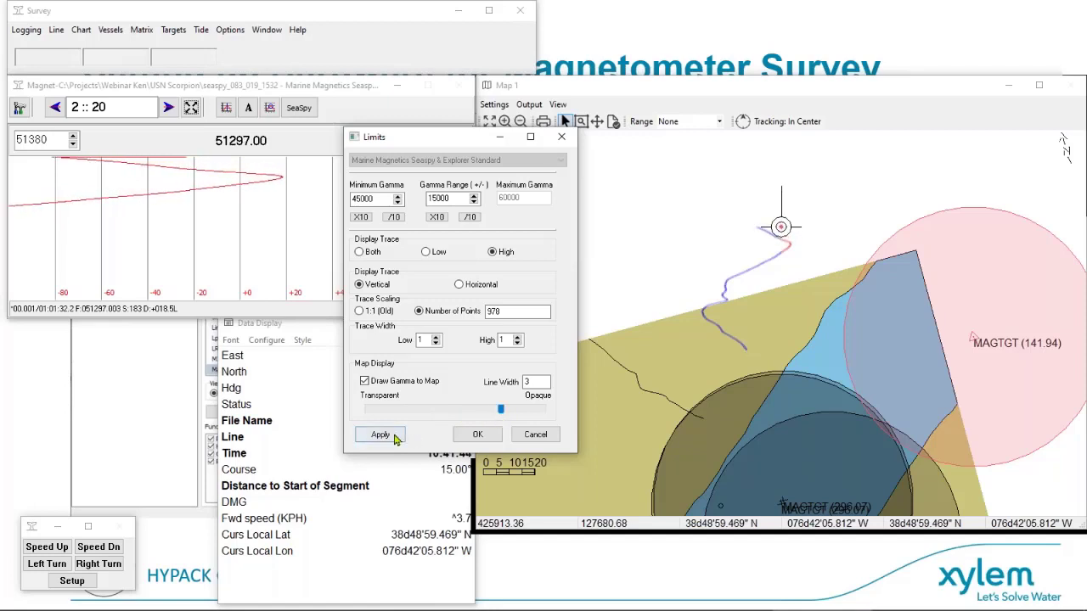
{"action": "left_click", "coordinate": [467, 435]}
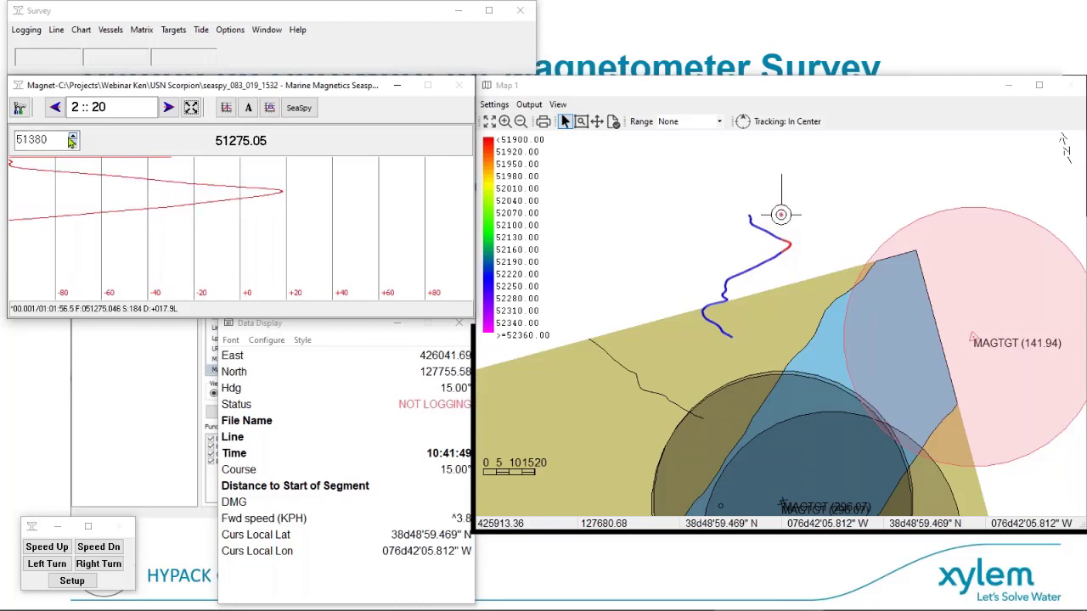
Open the gratiometric comparison, place it over the magnetometer trace and enable its sound alert.
{"action": "left_click", "coordinate": [228, 107]}
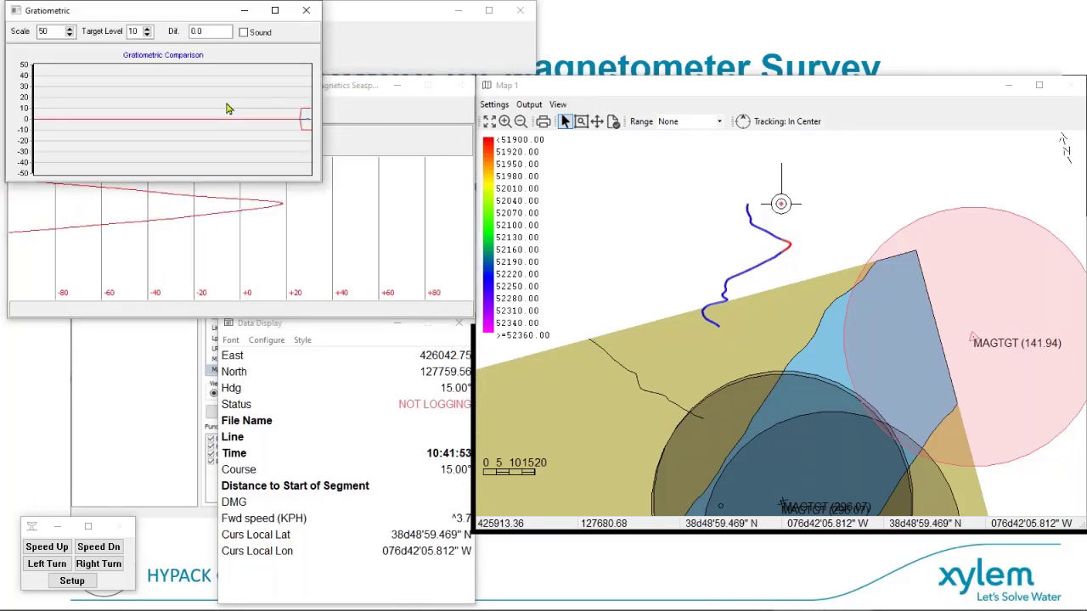
{"action": "left_click_drag", "start_coordinate": [158, 15], "coordinate": [180, 218]}
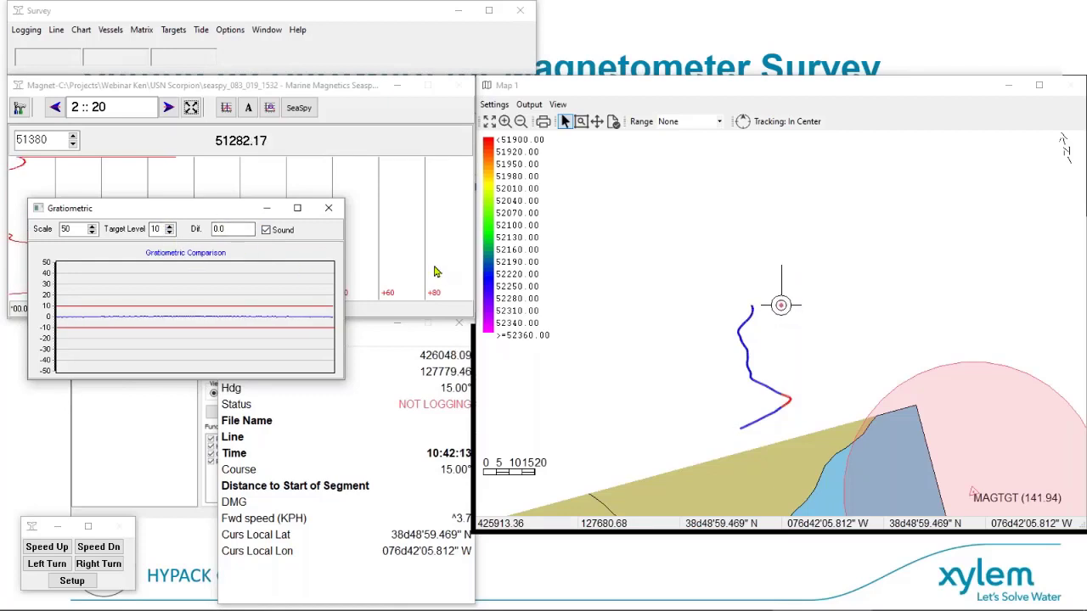
Mark two targets at the vessel's current position on the survey map.
{"action": "left_click", "coordinate": [786, 316]}
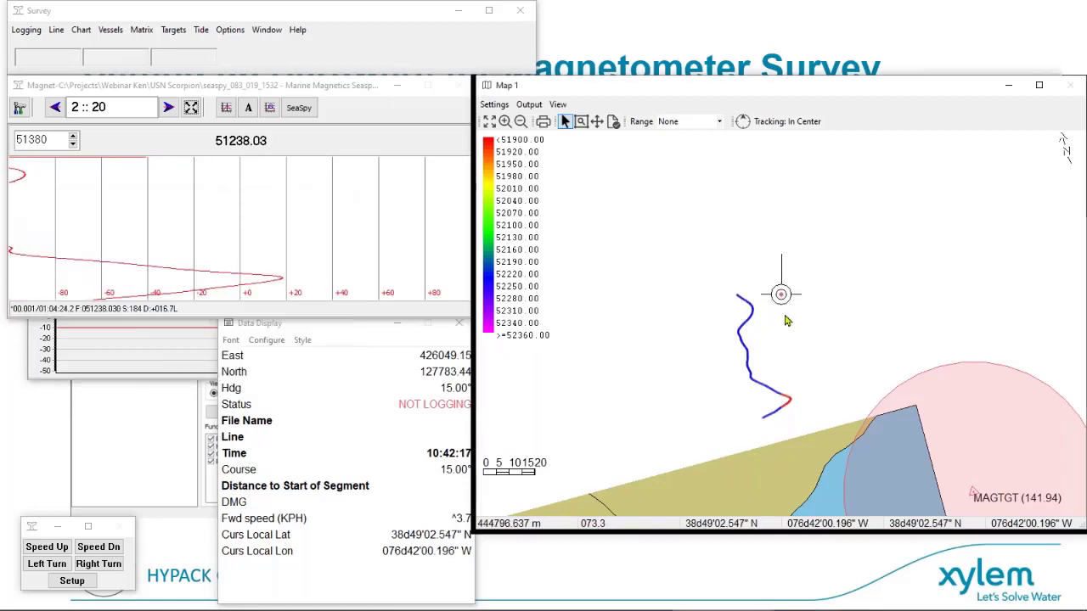
{"action": "left_click", "coordinate": [786, 313]}
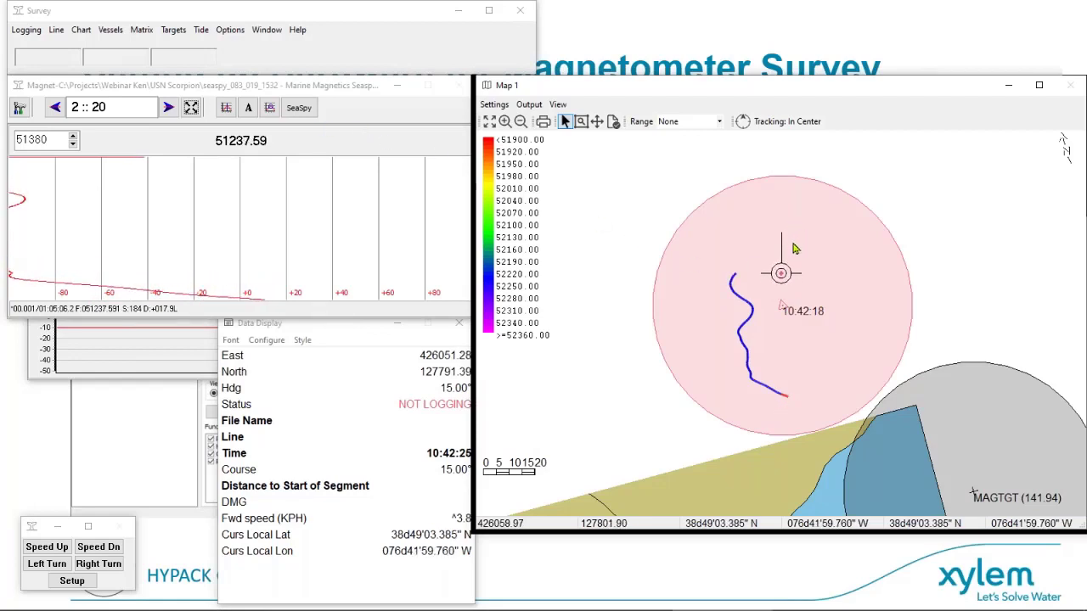
{"action": "key", "text": "t"}
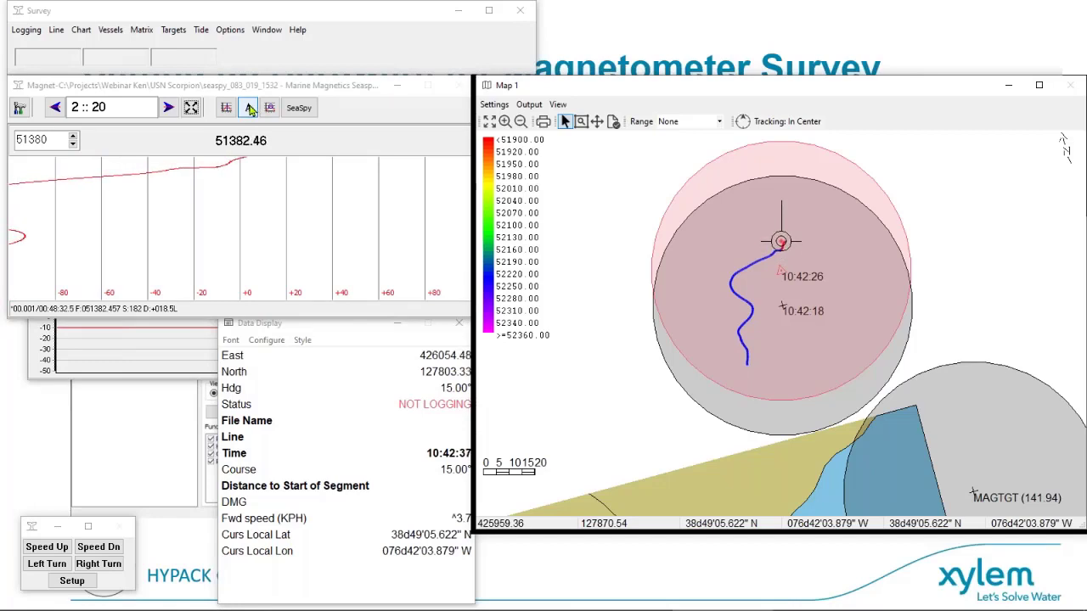
Show the large gamma readout and place it over the magnetometer window.
{"action": "left_click", "coordinate": [249, 109]}
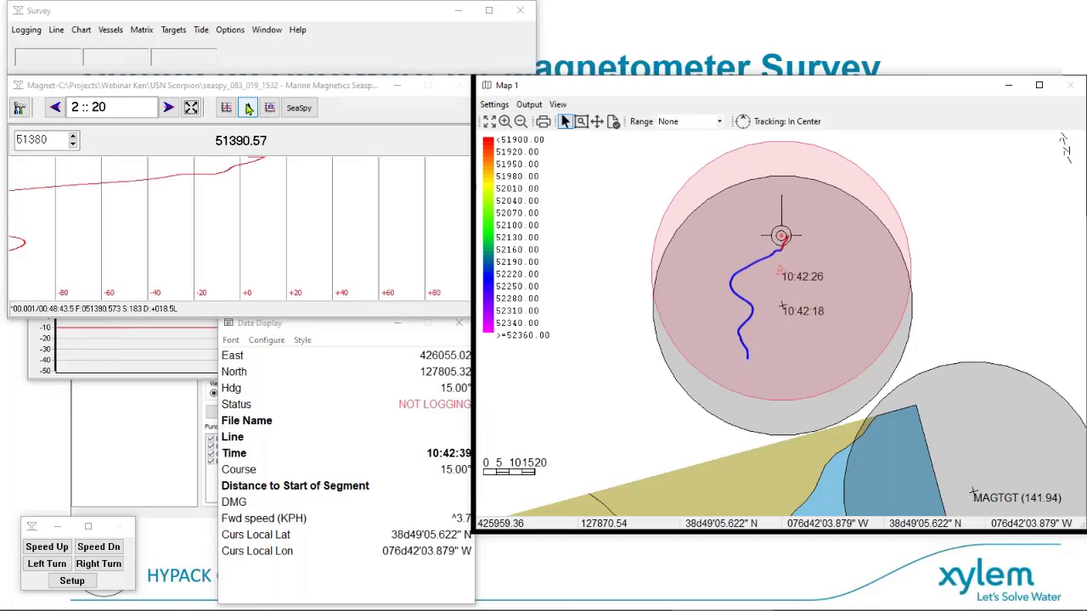
{"action": "left_click", "coordinate": [249, 108]}
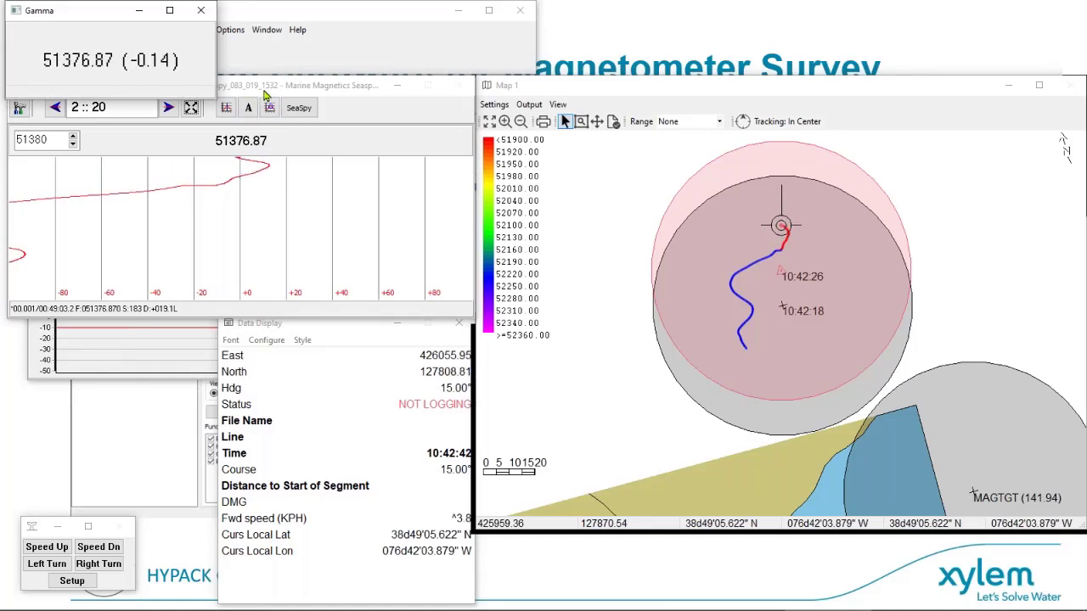
{"action": "left_click_drag", "start_coordinate": [62, 19], "coordinate": [77, 95]}
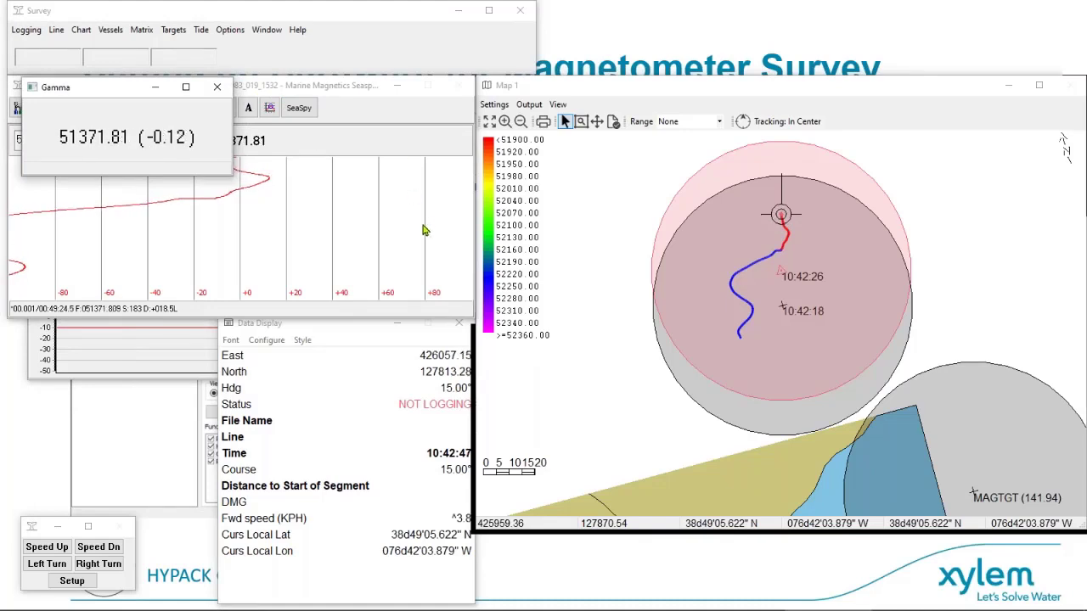
Put away the gratiometric and gamma windows and restore the magnetometer trace window.
{"action": "left_click", "coordinate": [399, 90]}
{"action": "left_click", "coordinate": [398, 89]}
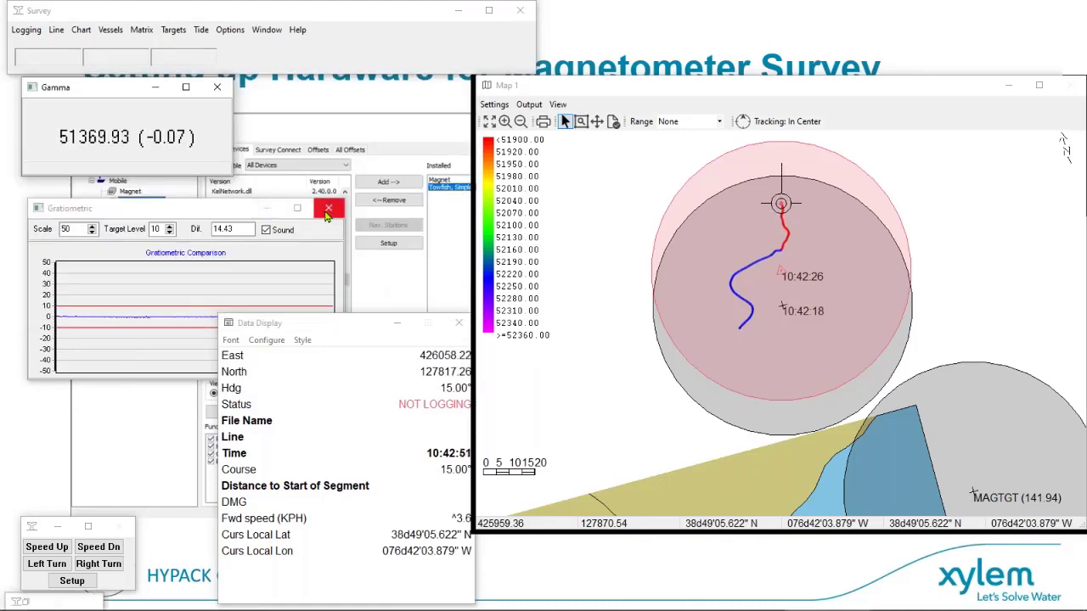
{"action": "left_click", "coordinate": [266, 209]}
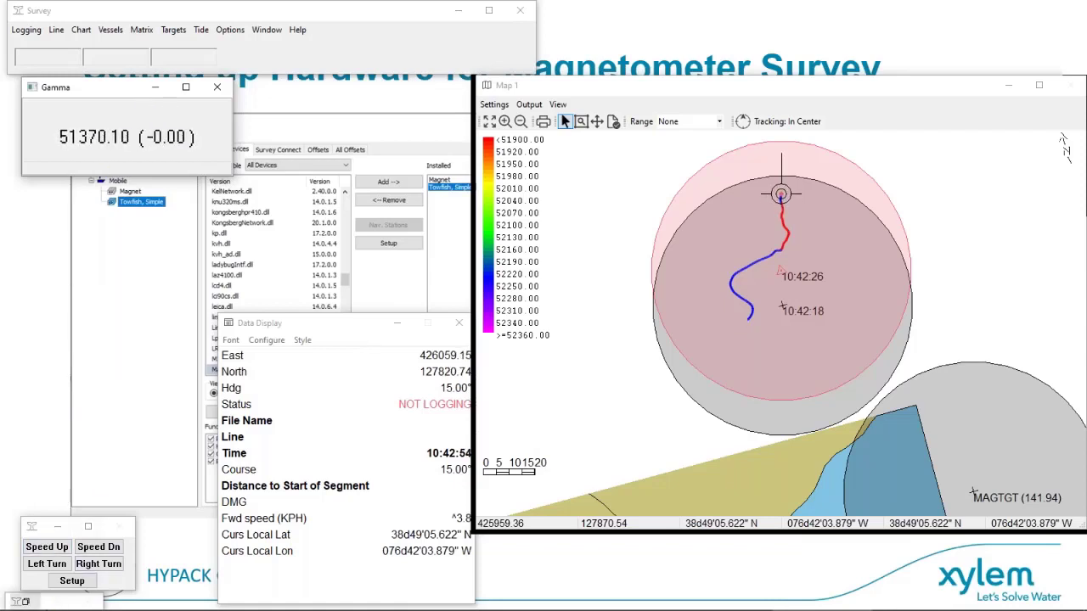
{"action": "left_click", "coordinate": [34, 600]}
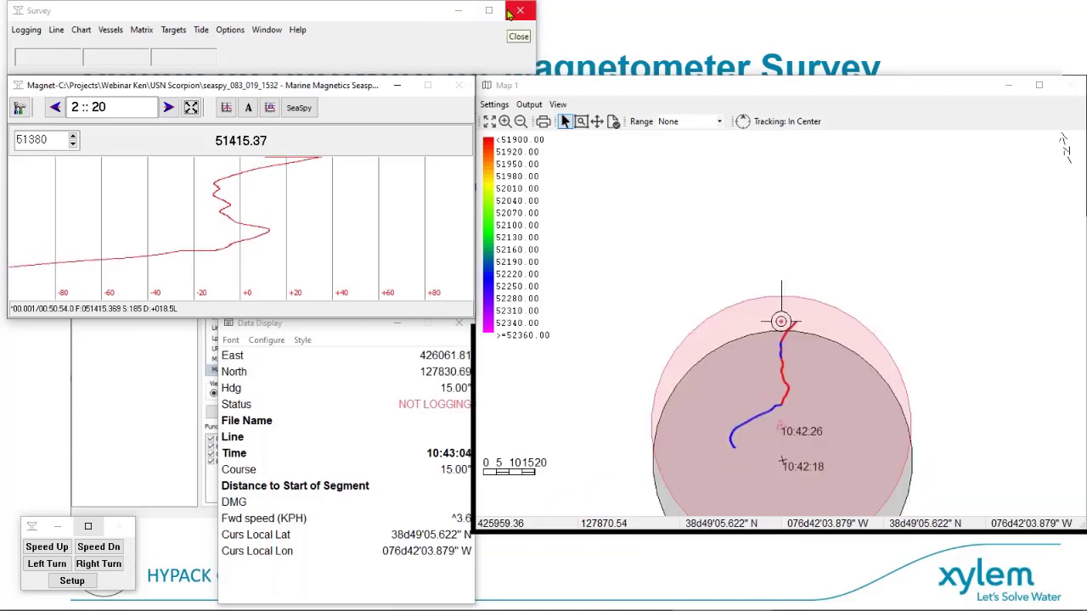
Close Survey and launch Magnetometer Editing from the main HYPACK program.
{"action": "left_click", "coordinate": [509, 12]}
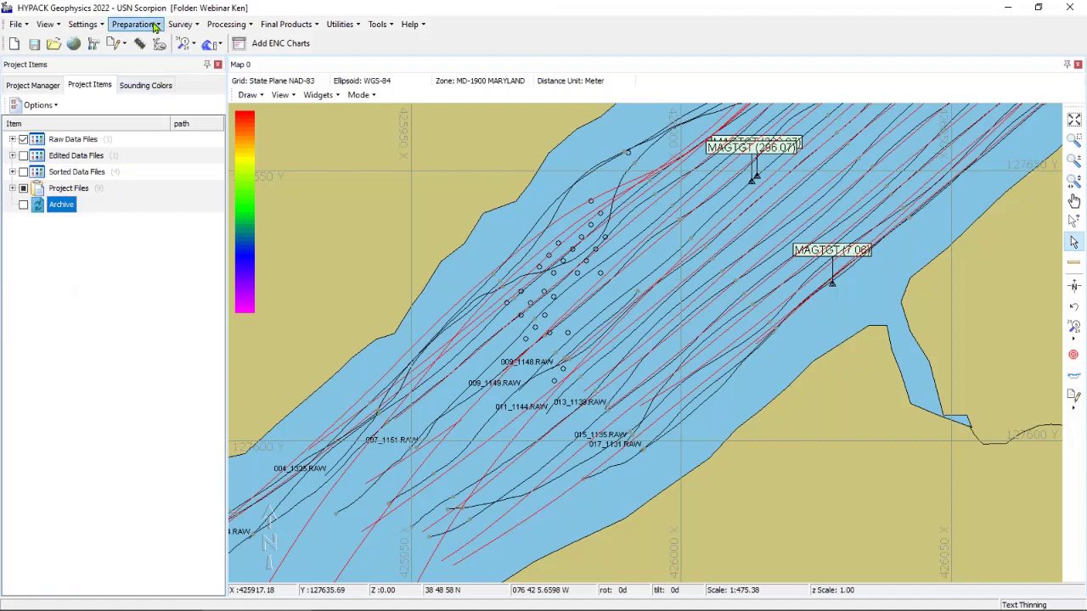
{"action": "left_click", "coordinate": [180, 24]}
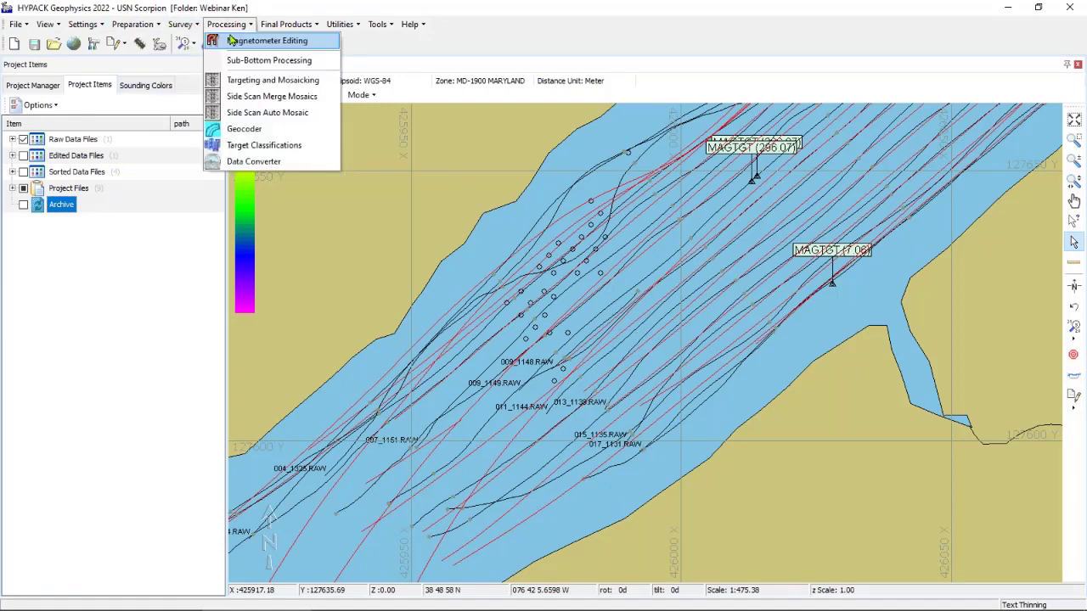
{"action": "left_click", "coordinate": [231, 40]}
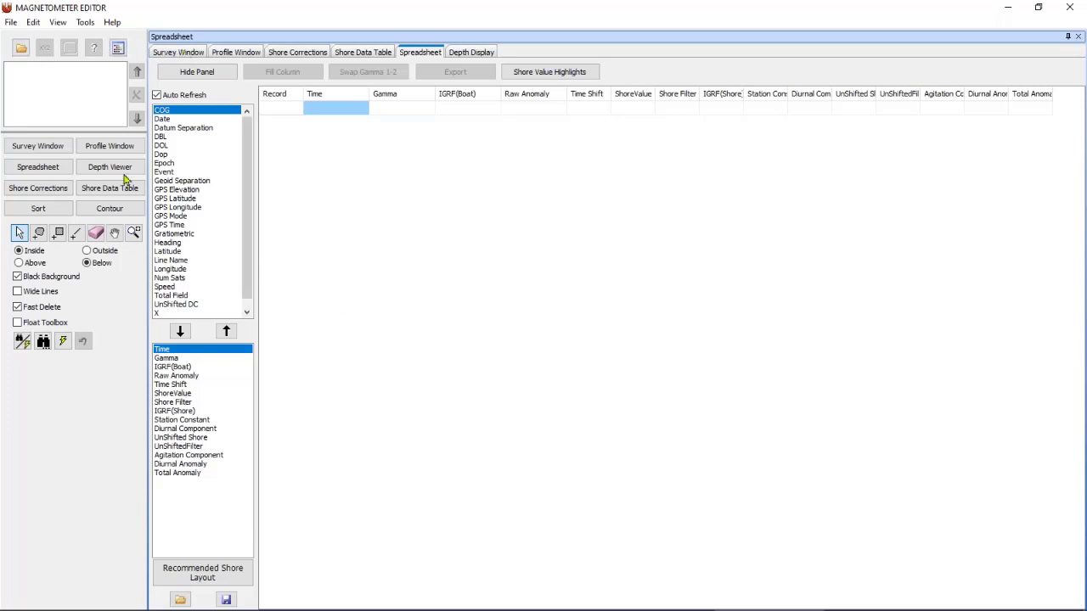
Open the RAW0721.LOG catalog and select files 017_1130.RAW, 017_1131.RAW and 016_1133.RAW for loading.
{"action": "left_click", "coordinate": [19, 49]}
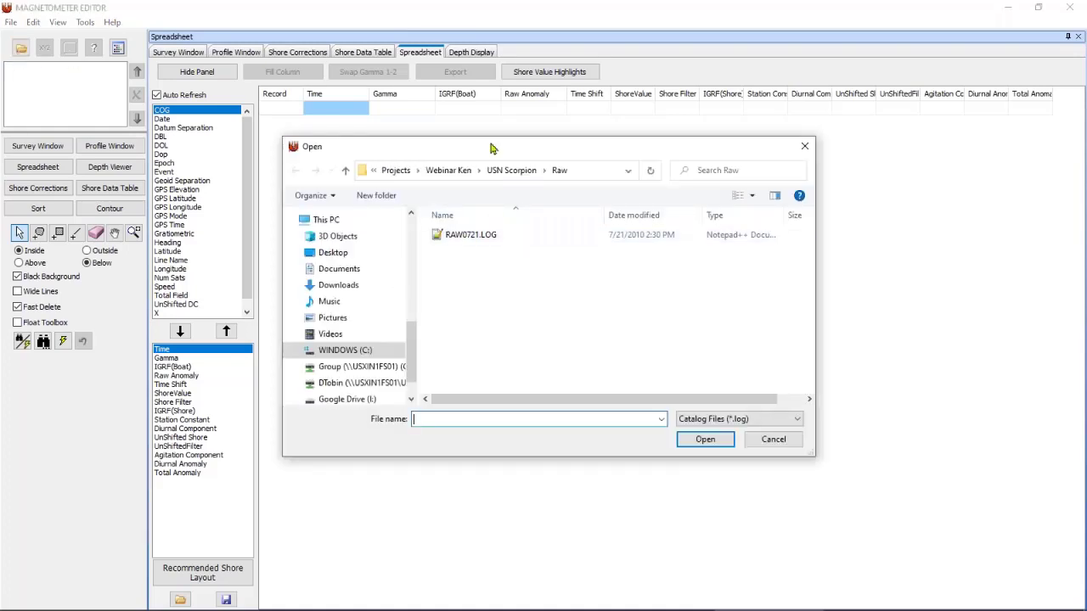
{"action": "left_click_drag", "start_coordinate": [491, 149], "coordinate": [295, 99]}
{"action": "double_click", "coordinate": [338, 208]}
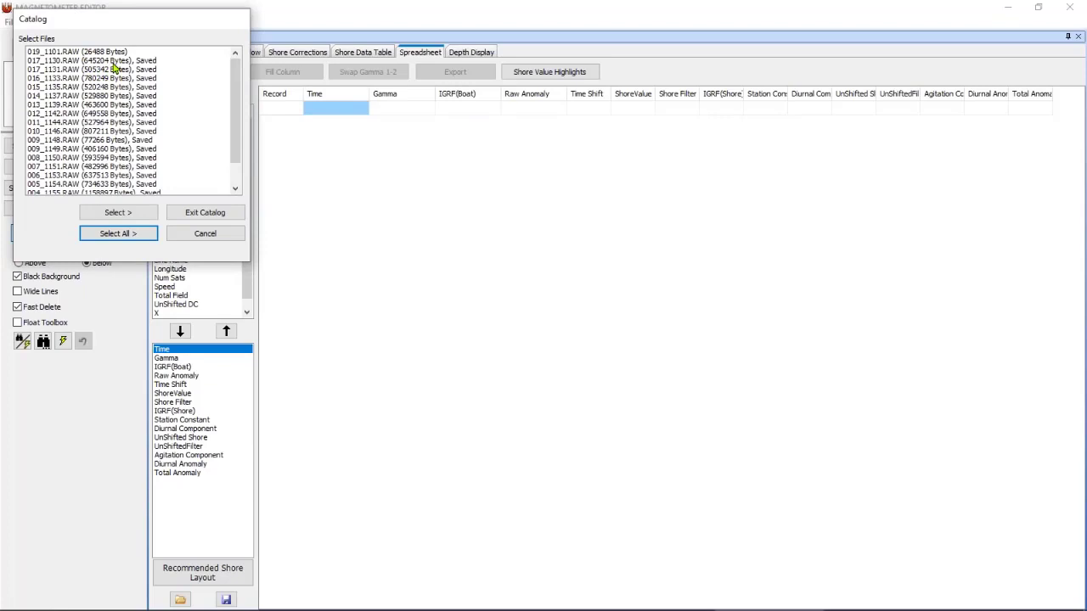
{"action": "left_click_drag", "start_coordinate": [111, 62], "coordinate": [116, 83]}
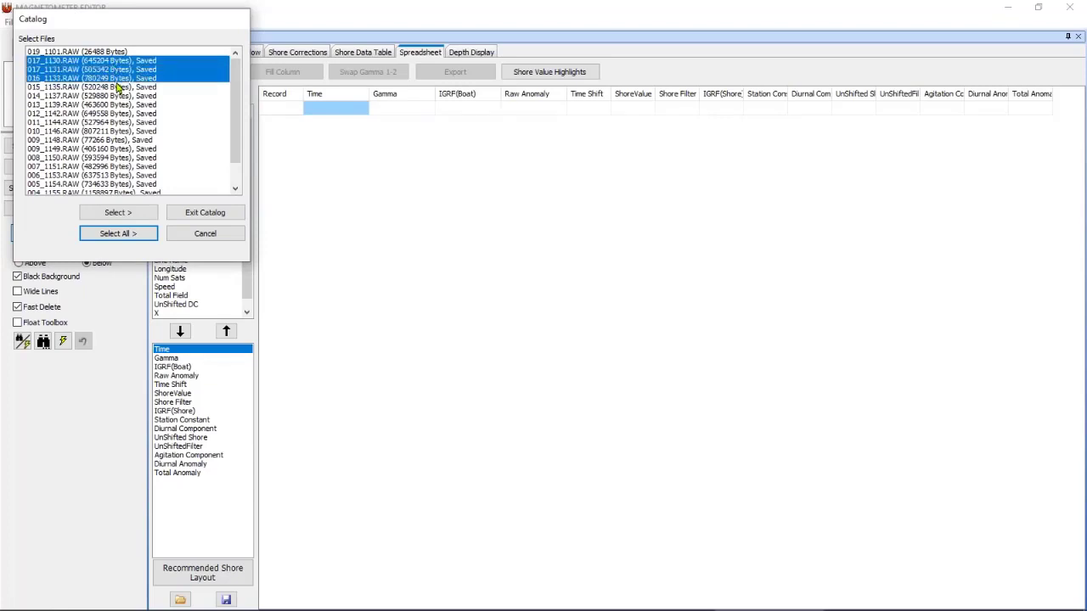
{"action": "left_click", "coordinate": [103, 218]}
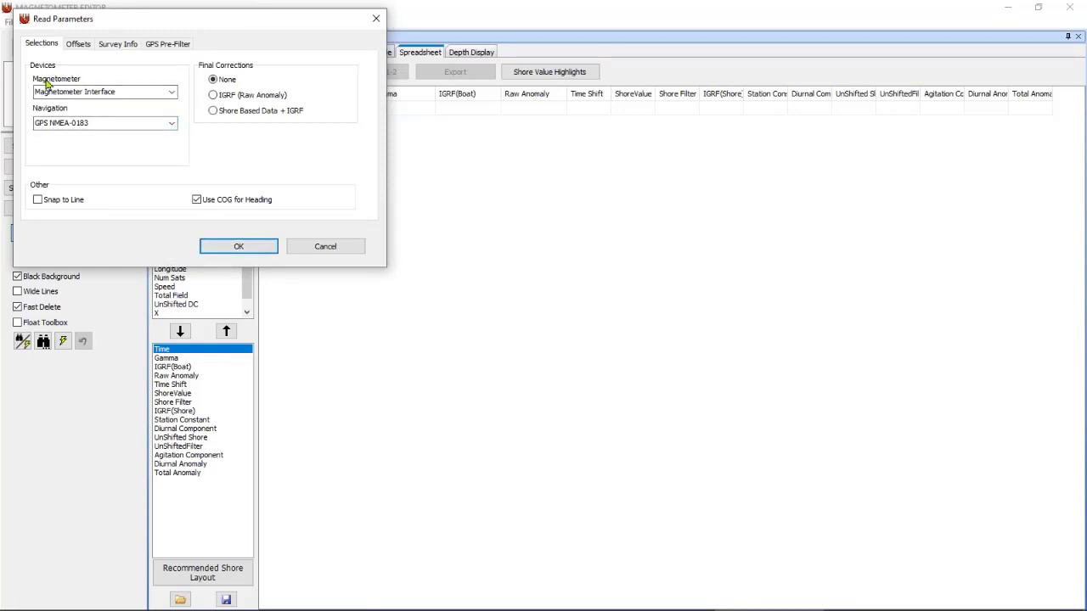
Try HYPACK Cable Counter as the navigation device, and restore GPS NMEA-0183.
{"action": "left_click", "coordinate": [171, 125]}
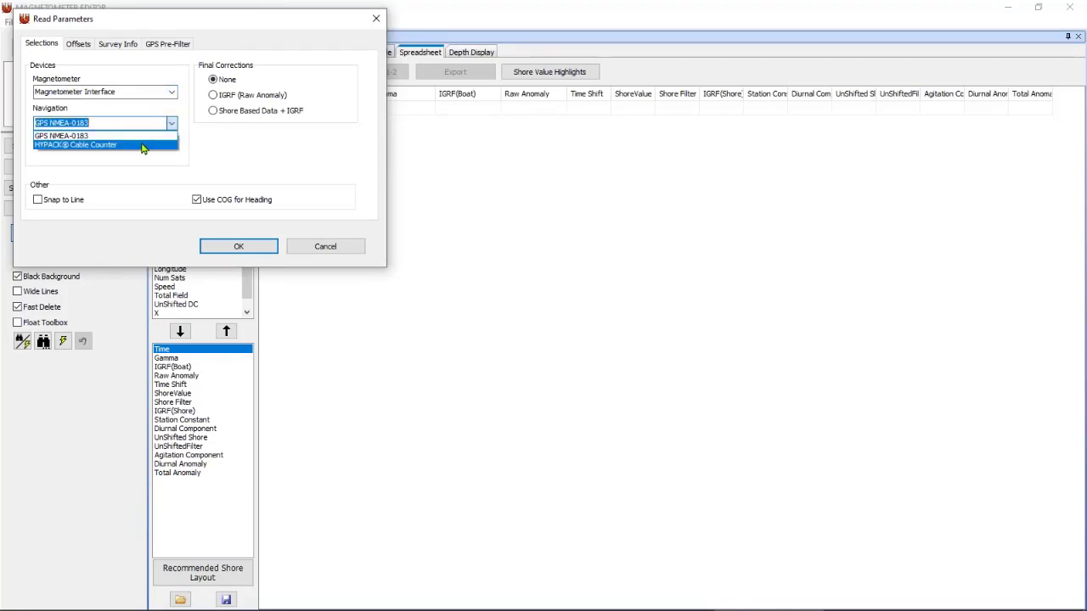
{"action": "left_click", "coordinate": [81, 145]}
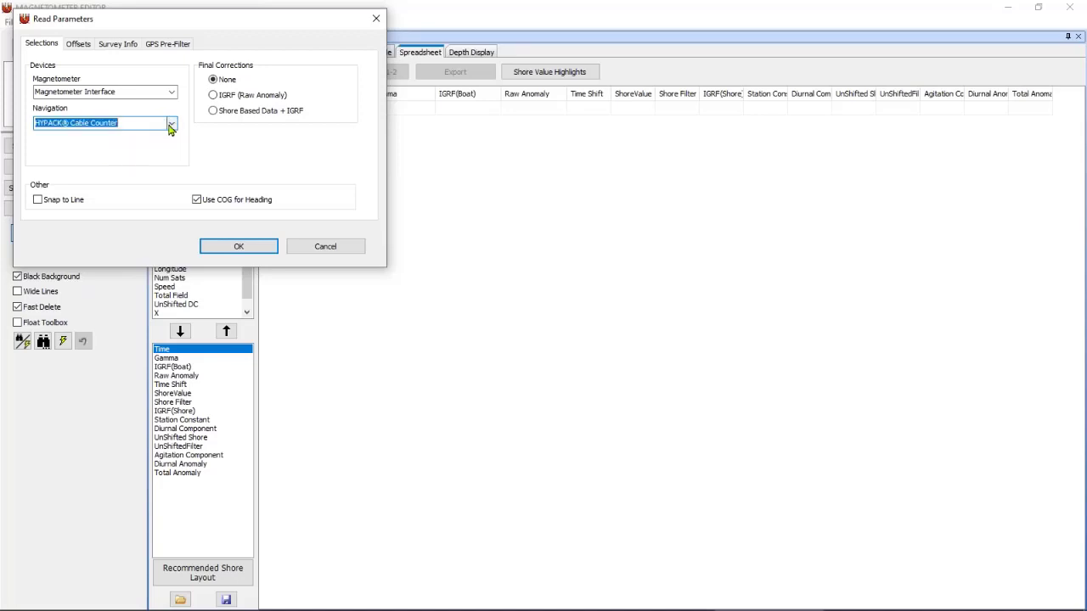
{"action": "left_click", "coordinate": [169, 124]}
{"action": "left_click", "coordinate": [115, 134]}
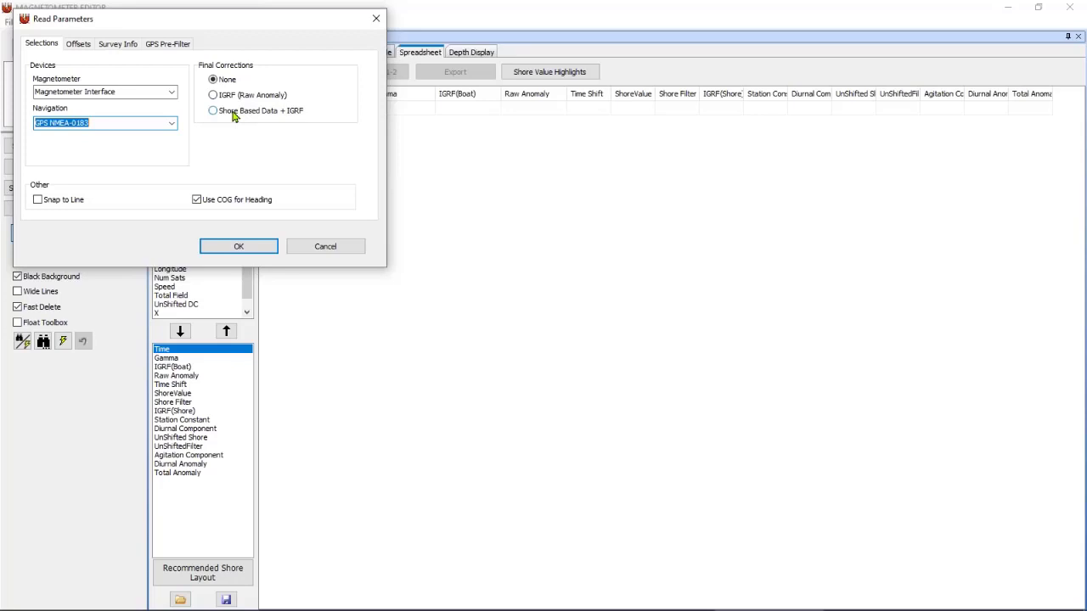
Load the raw survey lines with no final corrections and both Gamma and Gratio values, and show them on the survey map.
{"action": "left_click", "coordinate": [239, 247]}
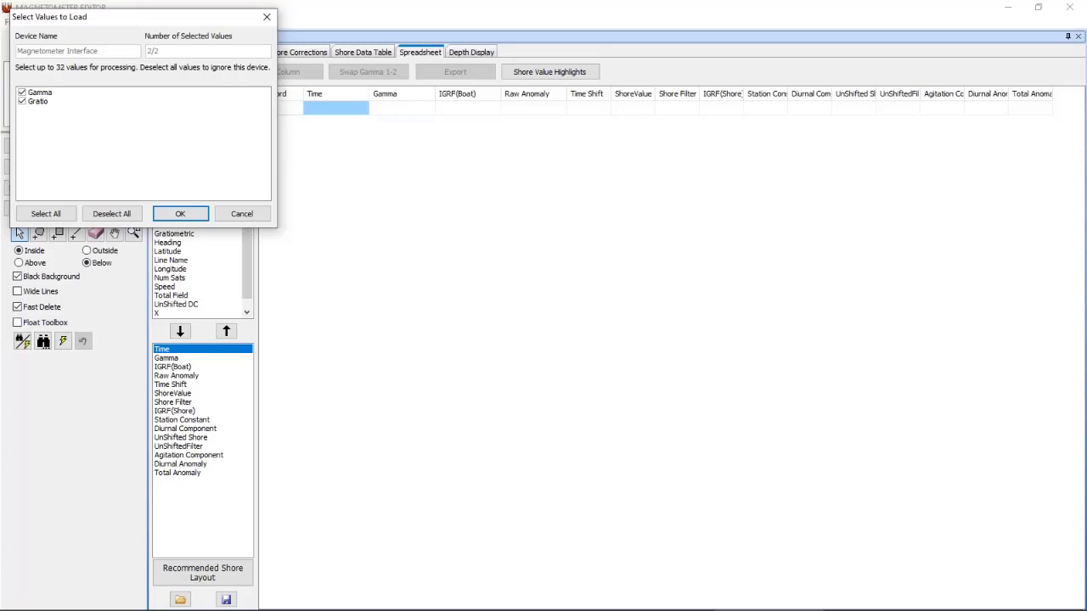
{"action": "left_click", "coordinate": [181, 215]}
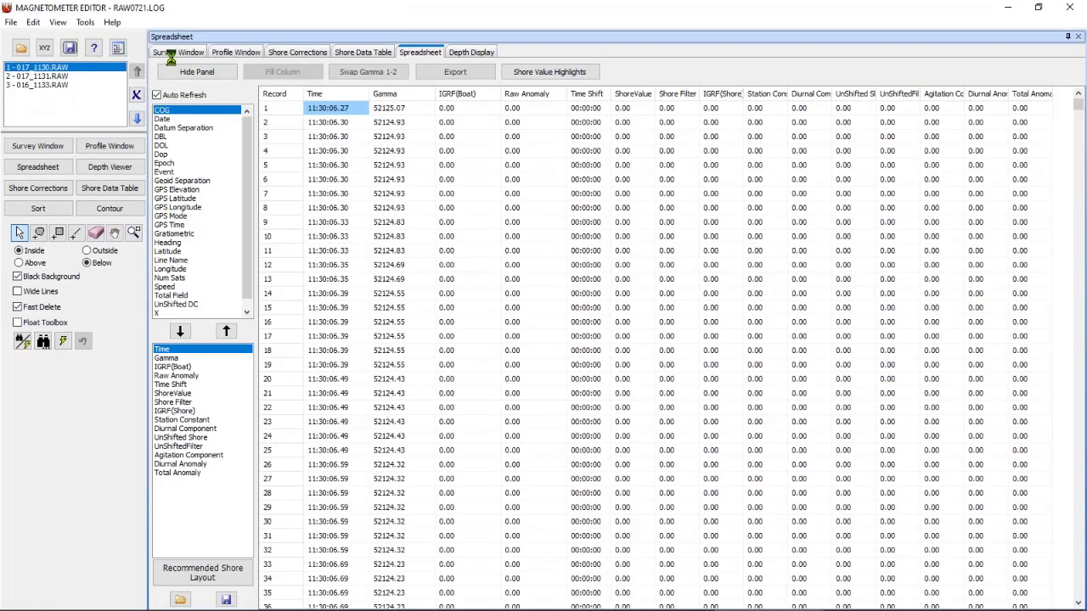
{"action": "left_click", "coordinate": [176, 52]}
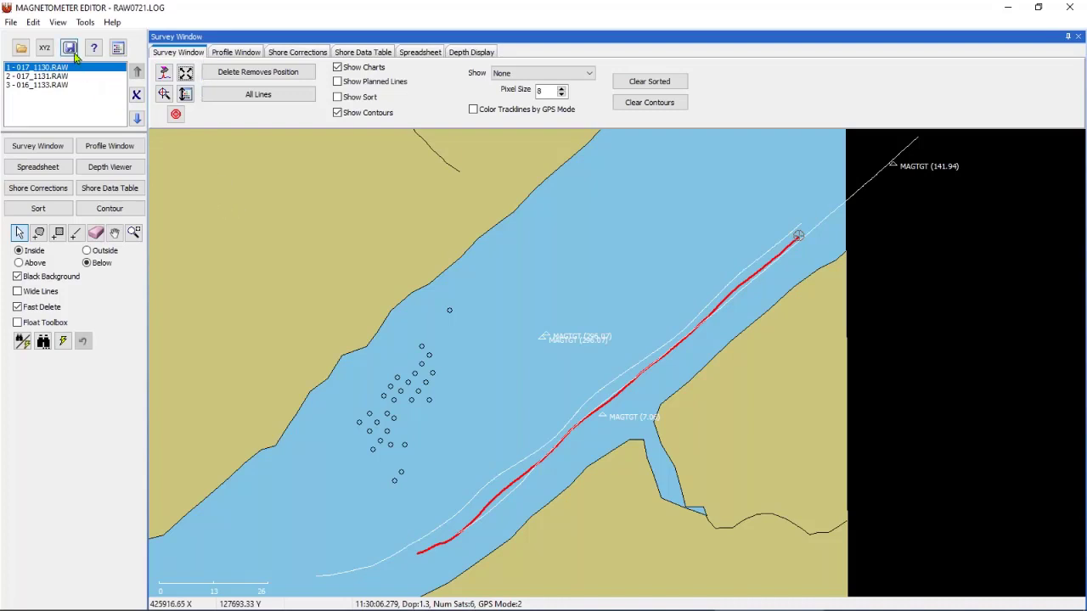
Start opening another file, leave the raw catalog without selecting lines, and browse to the USN Scorpion project's Edit folder.
{"action": "left_click", "coordinate": [21, 48]}
{"action": "left_click", "coordinate": [549, 361]}
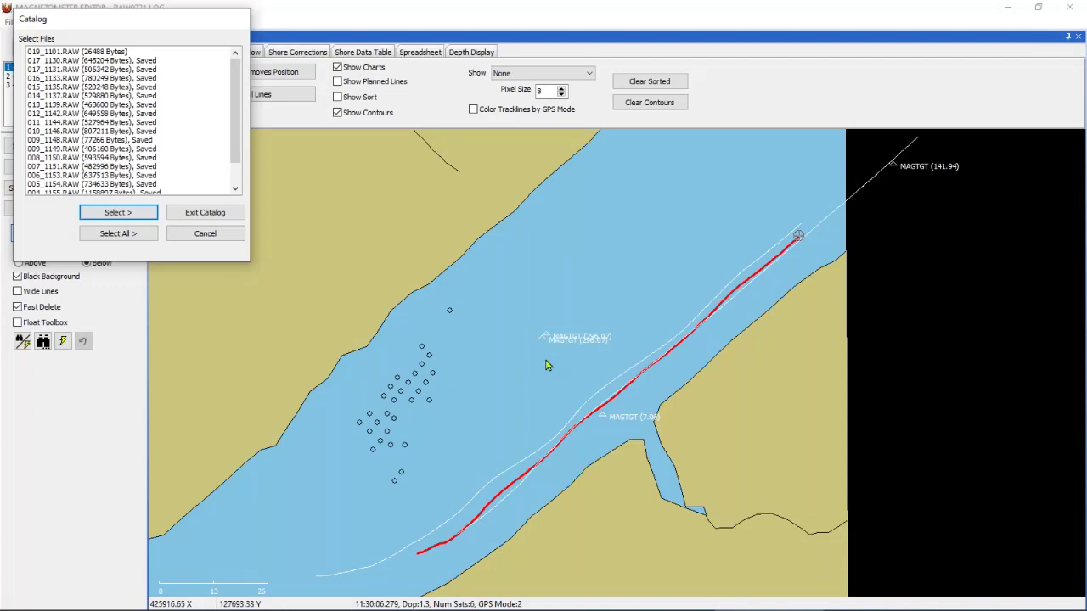
{"action": "left_click", "coordinate": [234, 213]}
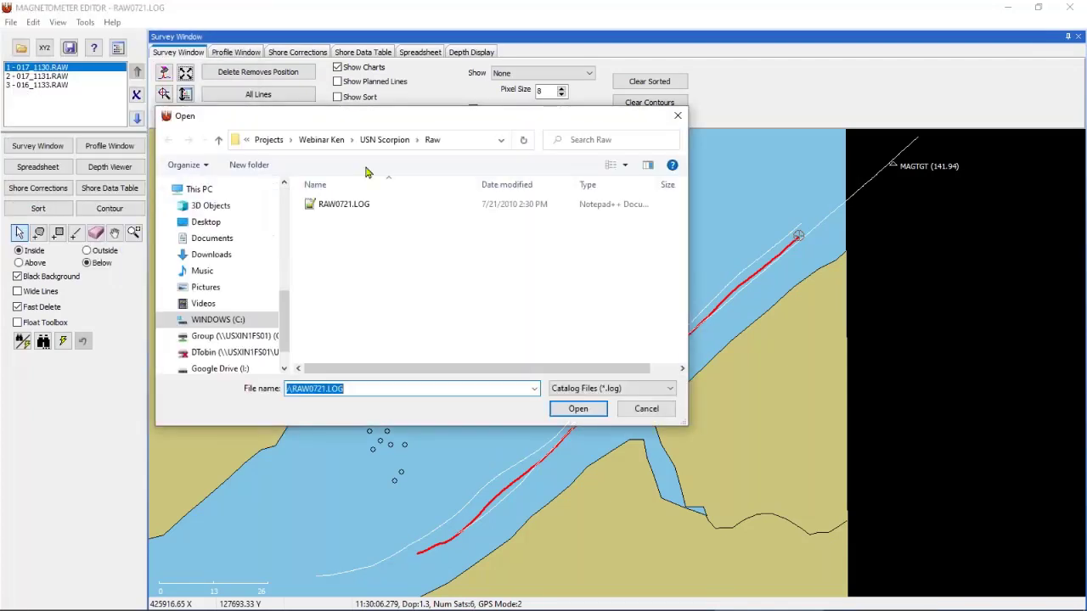
{"action": "left_click", "coordinate": [373, 139]}
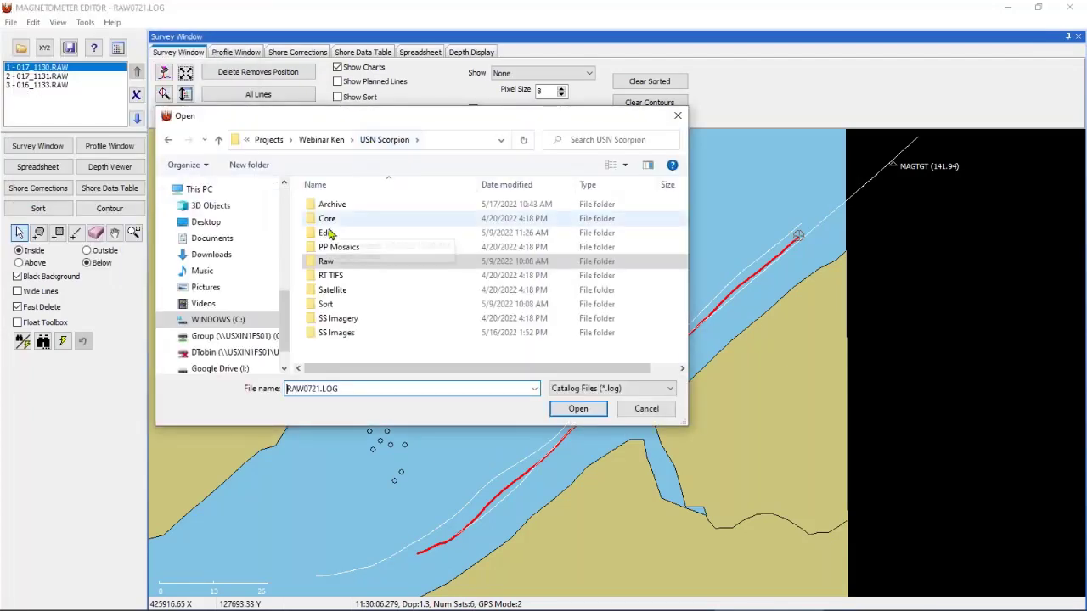
{"action": "left_click", "coordinate": [328, 235]}
{"action": "double_click", "coordinate": [328, 237]}
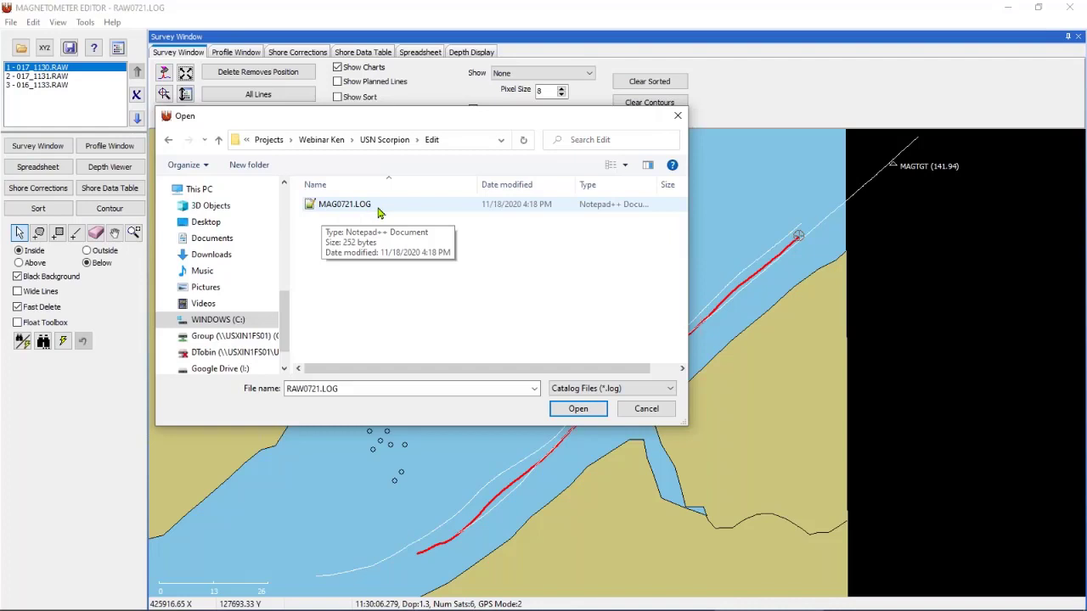
Look through the edited SMI files in the Edit folder, and return the file filter to catalog files.
{"action": "left_click", "coordinate": [606, 389]}
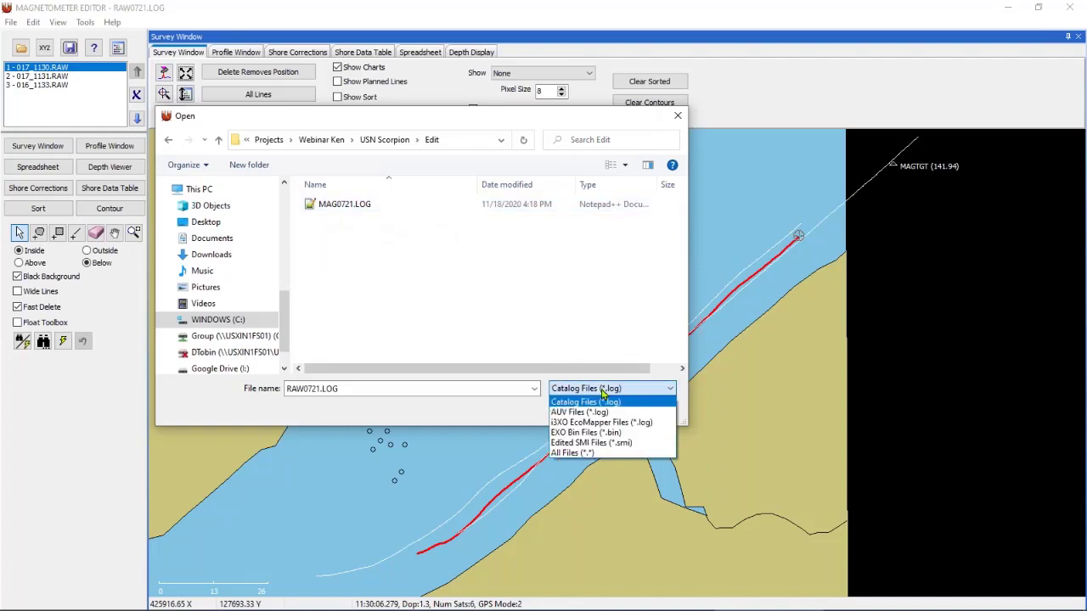
{"action": "left_click", "coordinate": [626, 445]}
{"action": "scroll", "coordinate": [411, 264], "scroll_direction": "down", "scroll_amount": 2}
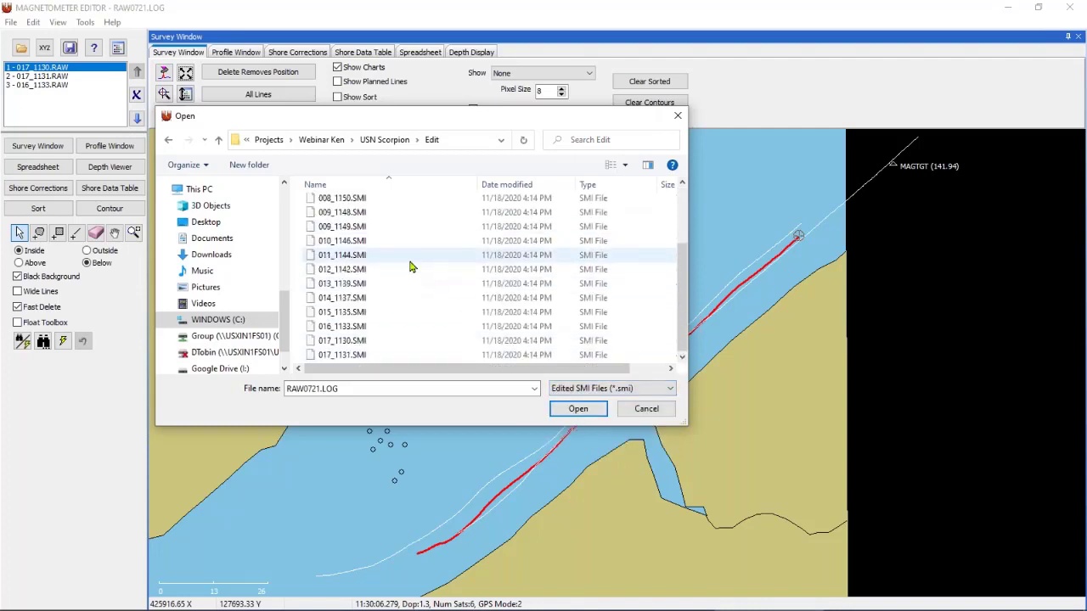
{"action": "scroll", "coordinate": [393, 240], "scroll_direction": "up", "scroll_amount": 2}
{"action": "scroll", "coordinate": [394, 239], "scroll_direction": "down", "scroll_amount": 3}
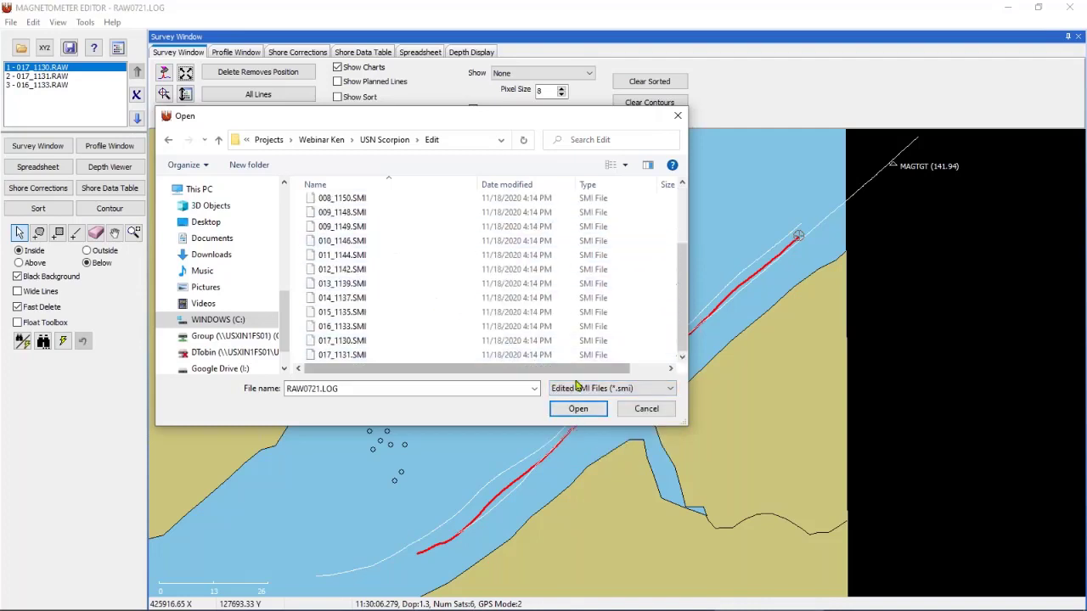
{"action": "left_click", "coordinate": [584, 388]}
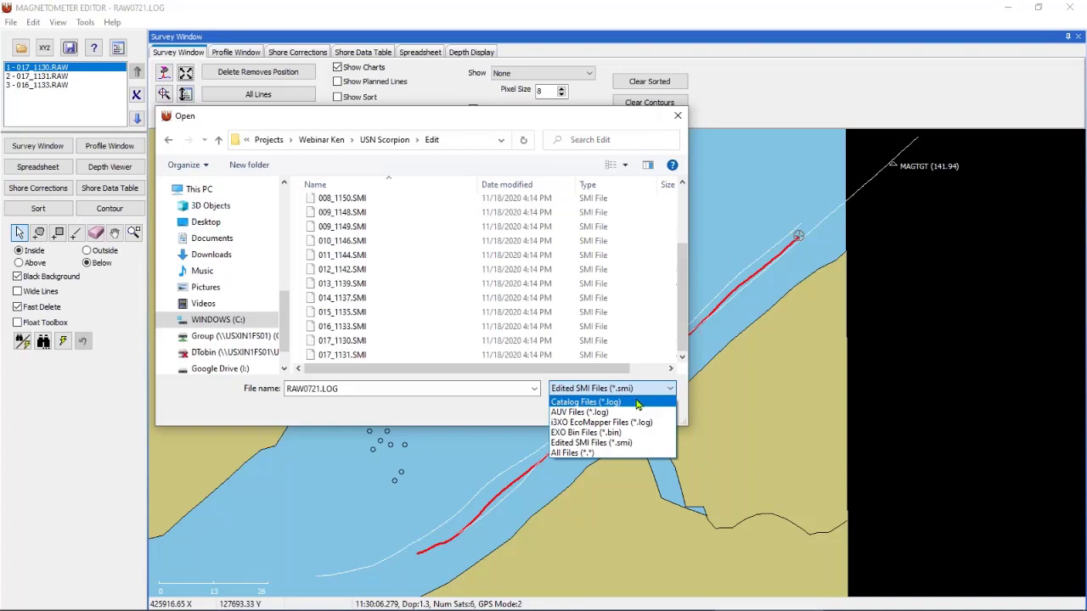
{"action": "left_click", "coordinate": [636, 403]}
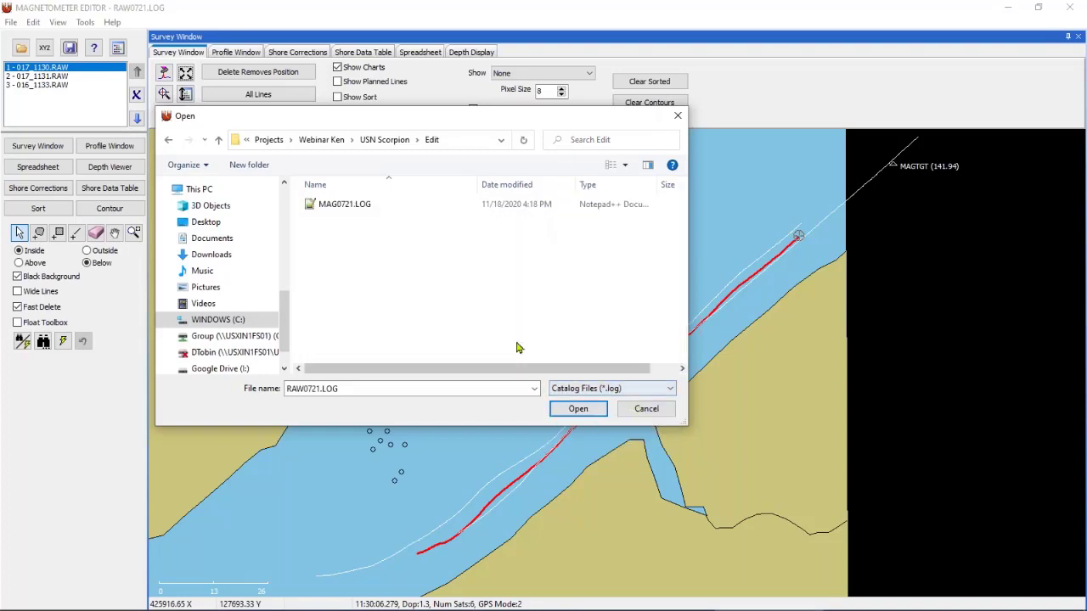
Open the MAG0721.LOG catalog and load all its lines with no final corrections.
{"action": "double_click", "coordinate": [337, 207]}
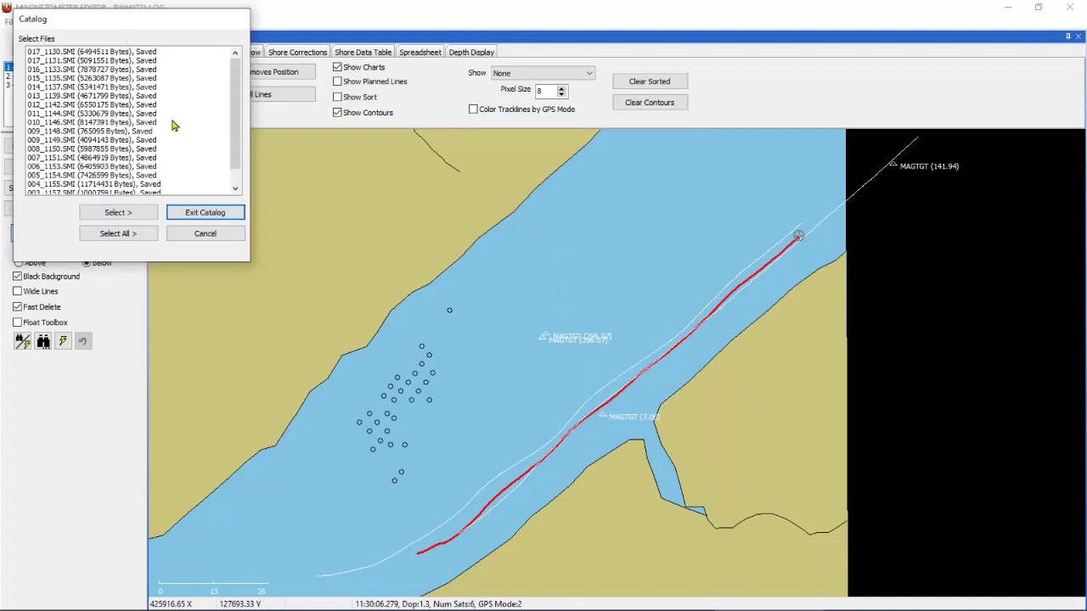
{"action": "left_click", "coordinate": [126, 53]}
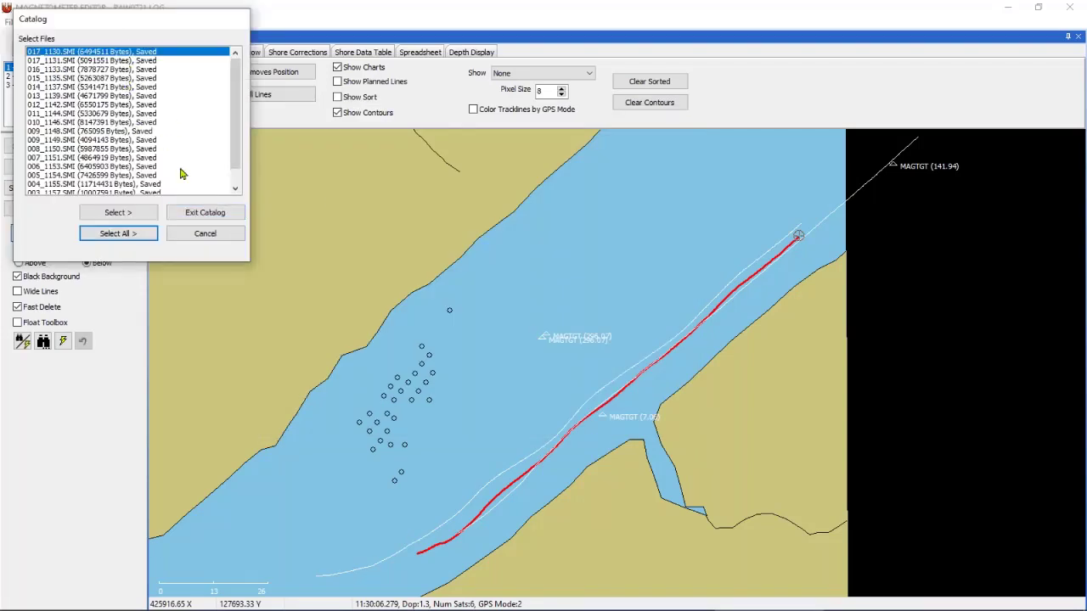
{"action": "left_click", "coordinate": [133, 235]}
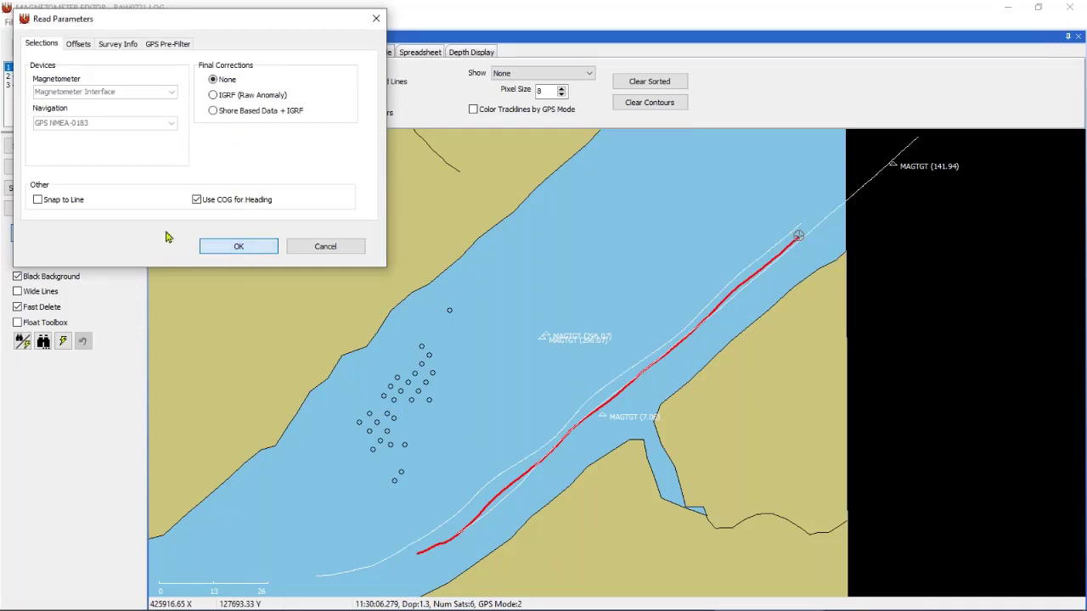
{"action": "left_click", "coordinate": [238, 246]}
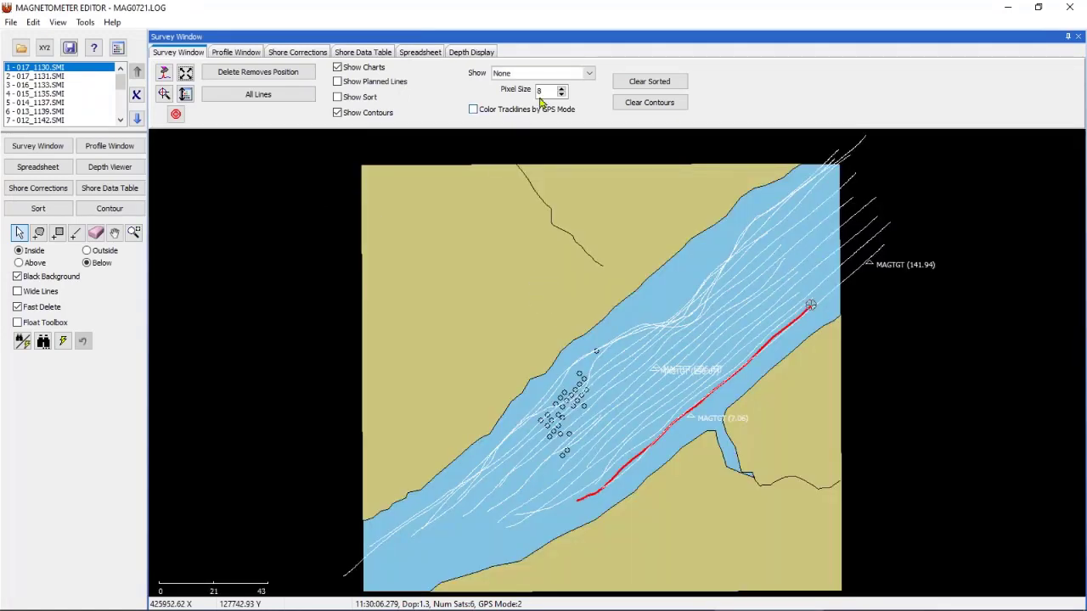
Color the tracklines on the survey map by Gamma value.
{"action": "left_click", "coordinate": [585, 75]}
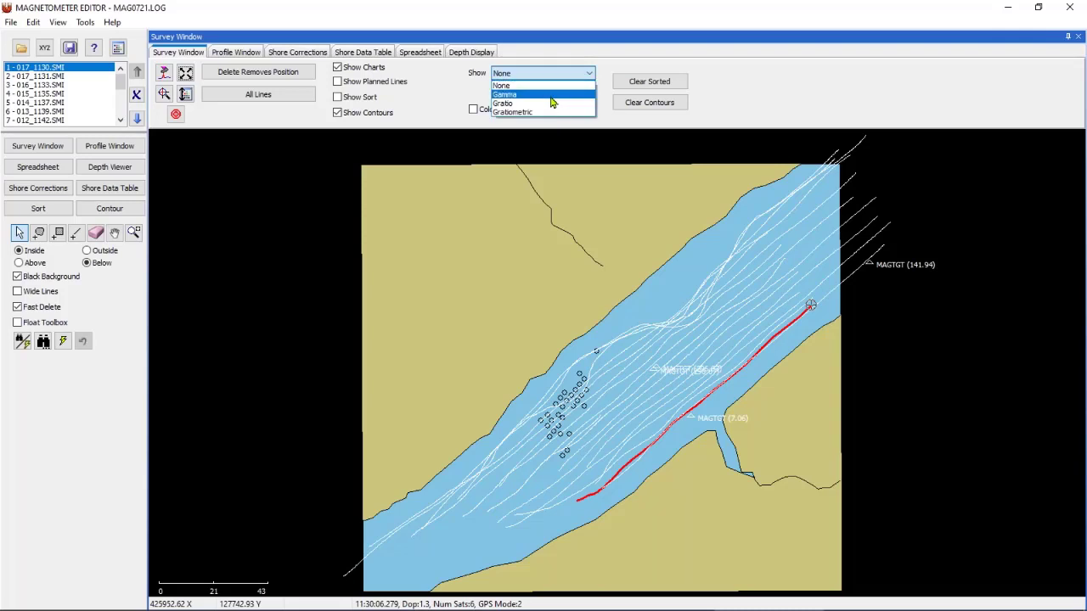
{"action": "left_click", "coordinate": [551, 96]}
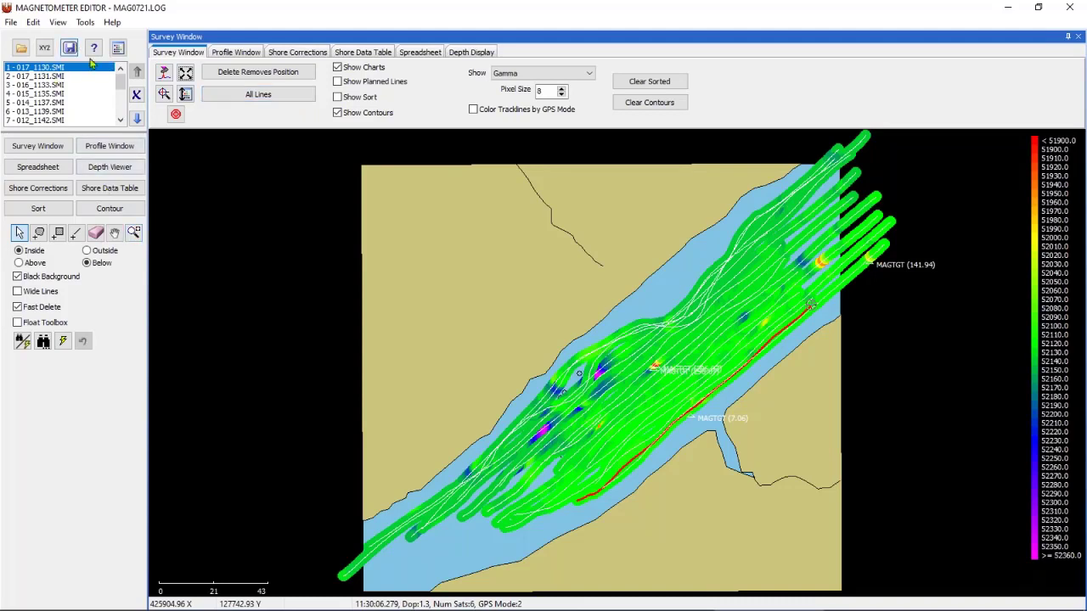
Apply the project color table dr01.hcf to the Gamma tracklines, and autoscale the colors to the data.
{"action": "left_click", "coordinate": [118, 48]}
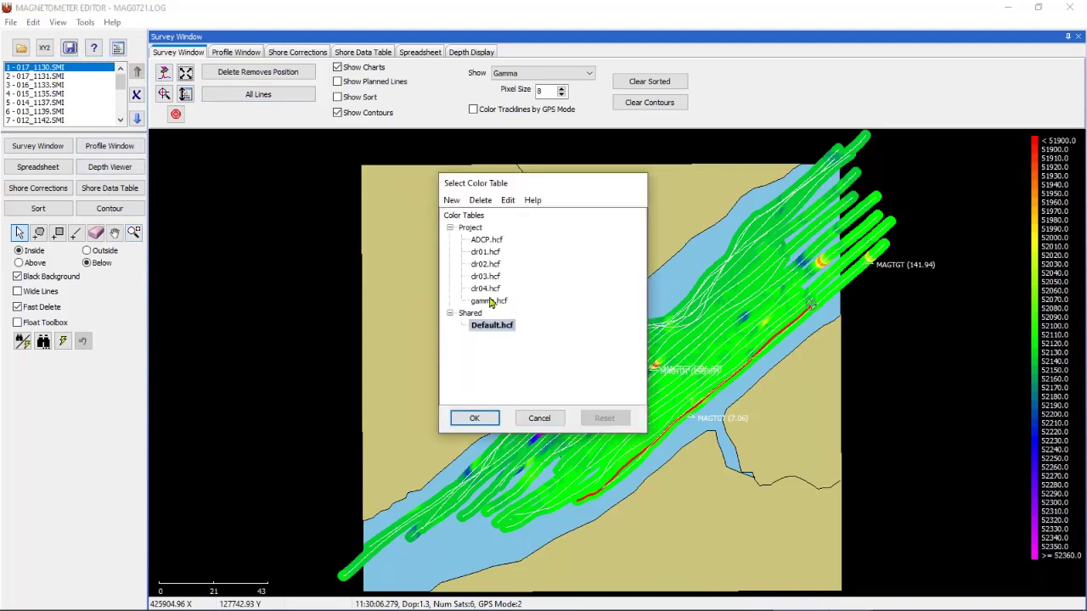
{"action": "double_click", "coordinate": [488, 253]}
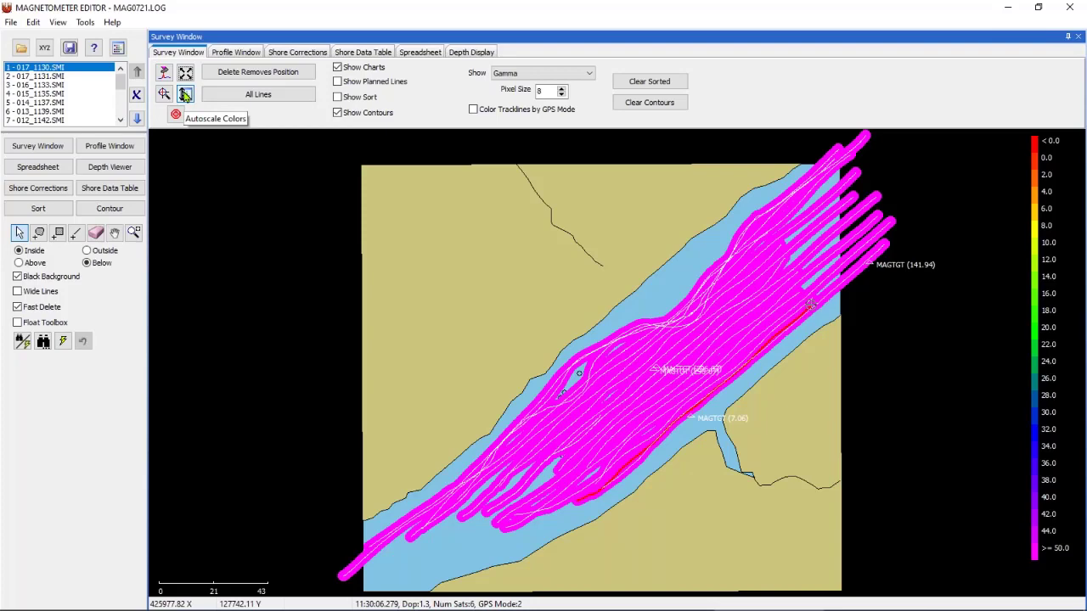
{"action": "left_click", "coordinate": [185, 94]}
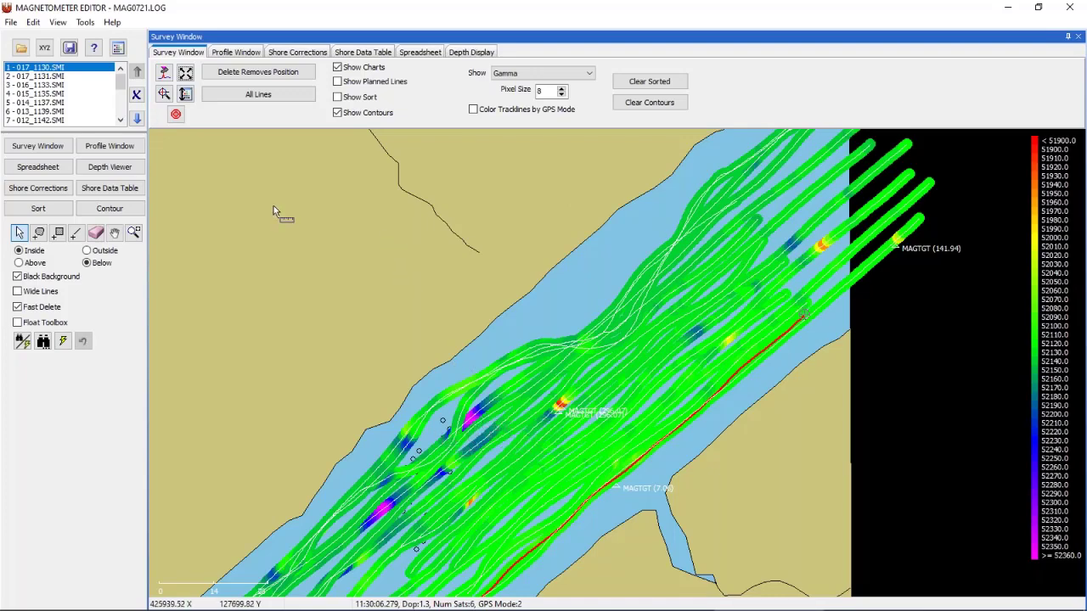
Open the form for creating a target at the current position, and cancel it.
{"action": "left_click", "coordinate": [176, 116]}
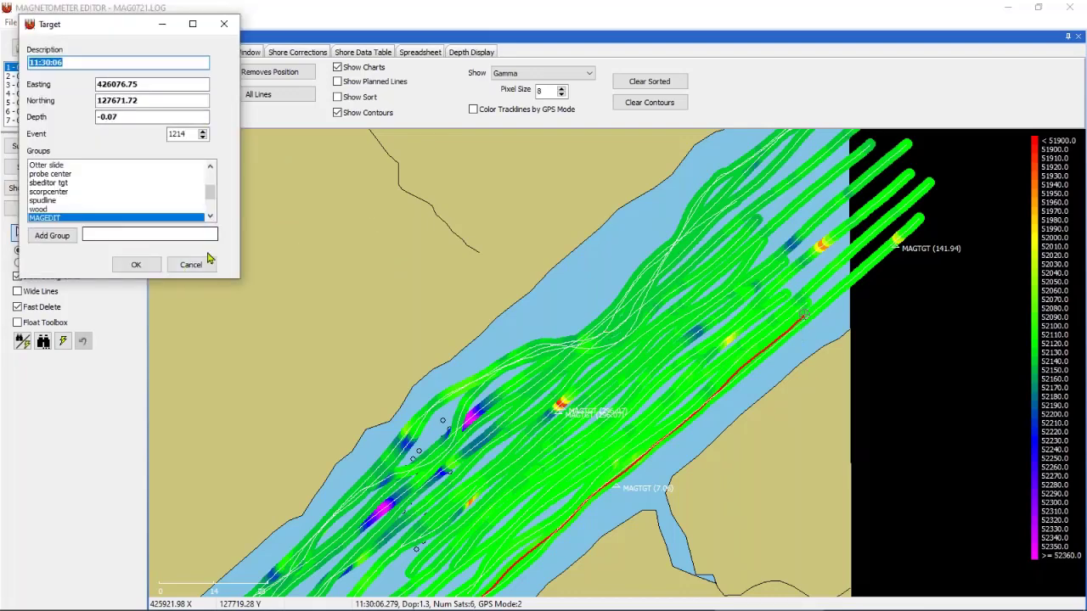
{"action": "left_click", "coordinate": [208, 264]}
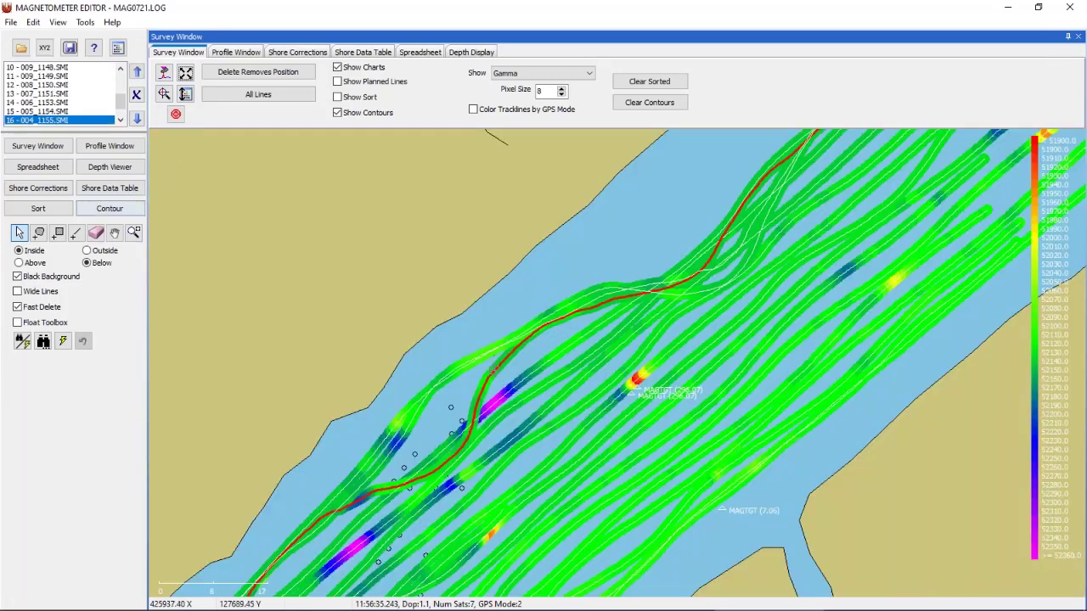
Restrict editing to the current line only, and box-delete the bend of line 004_1155.SMI beside the cluster of small circles.
{"action": "left_click", "coordinate": [248, 99]}
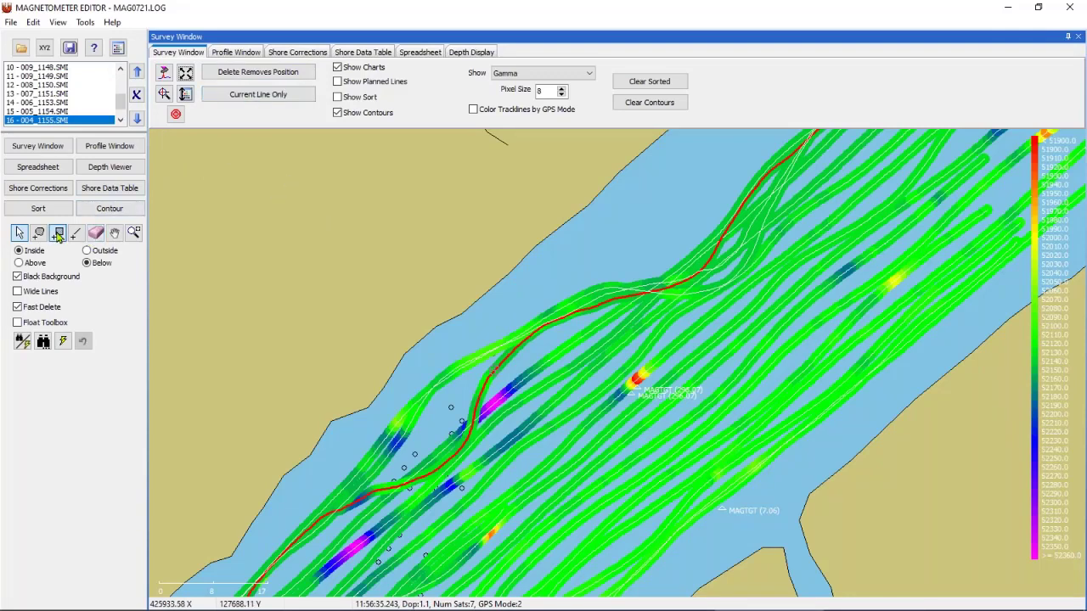
{"action": "left_click", "coordinate": [58, 234]}
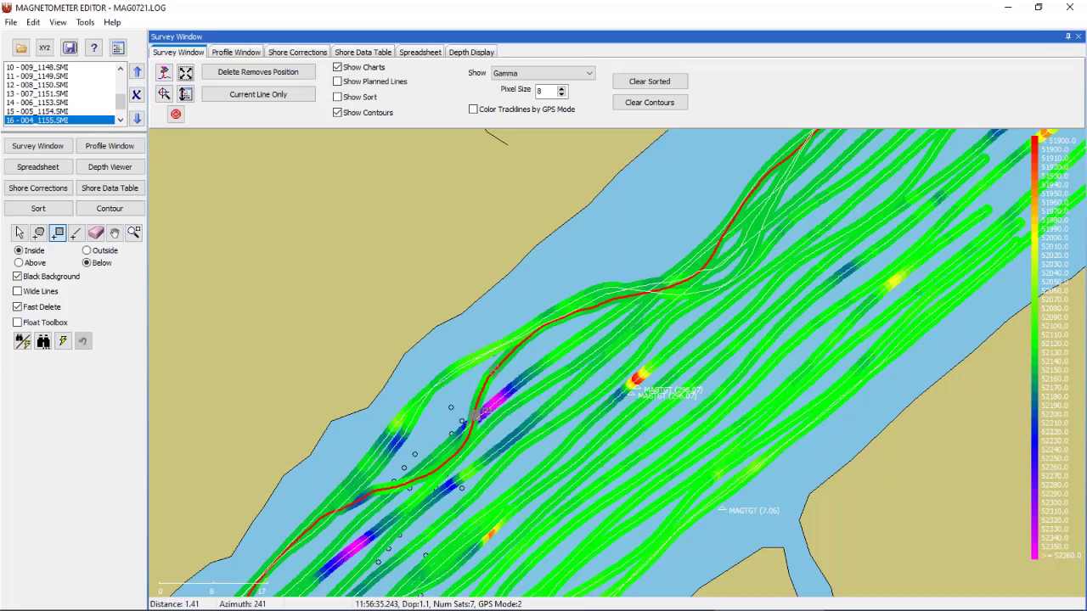
{"action": "left_click_drag", "start_coordinate": [485, 411], "coordinate": [388, 493]}
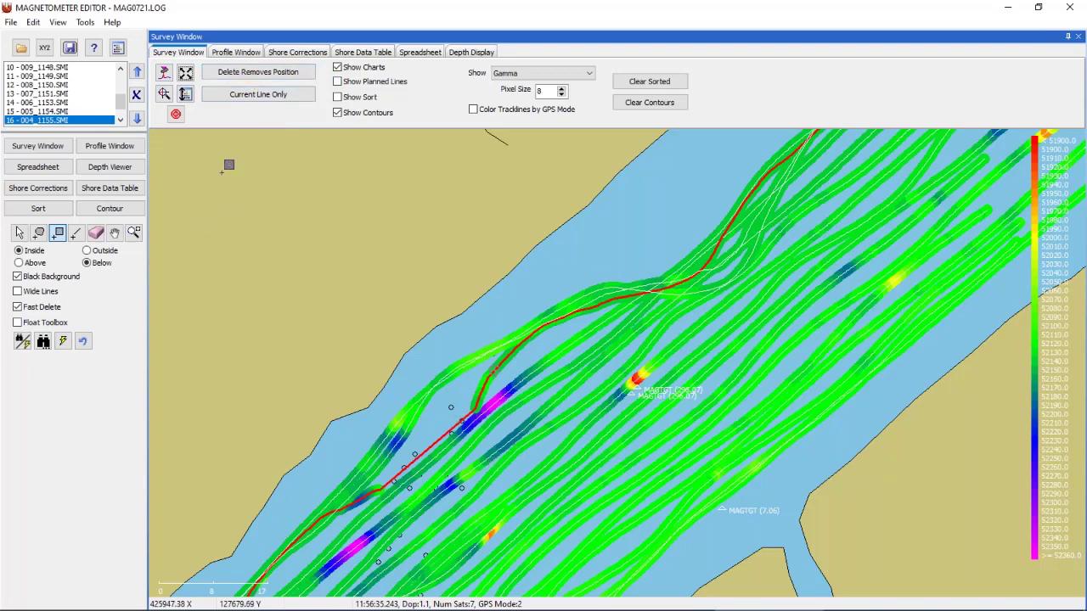
Set deletion to interpolate positions instead of removing them, and undo the boxed deletion.
{"action": "left_click", "coordinate": [245, 77]}
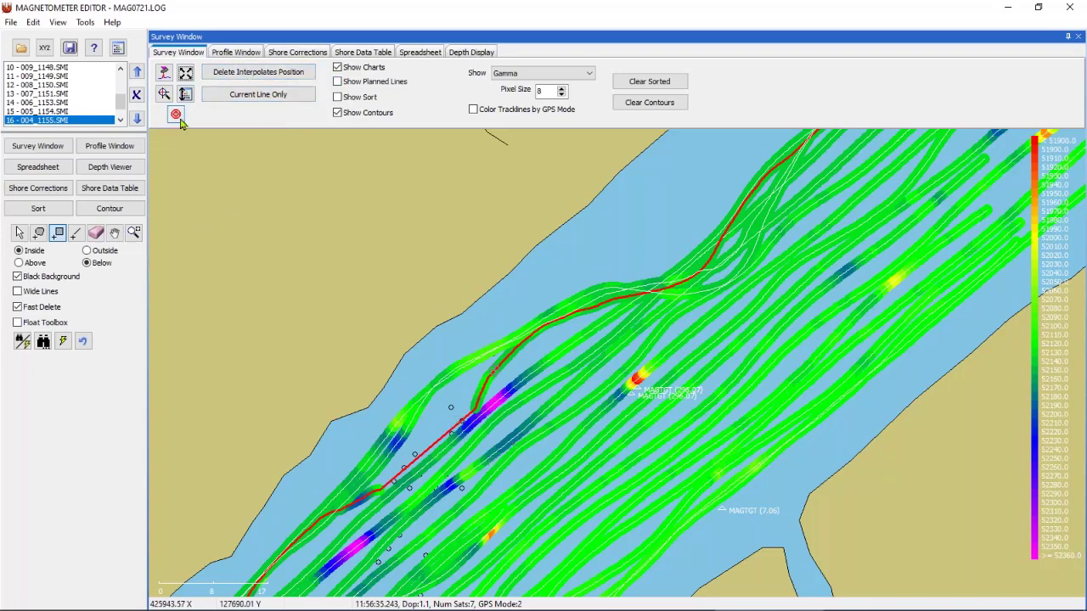
{"action": "left_click", "coordinate": [84, 341]}
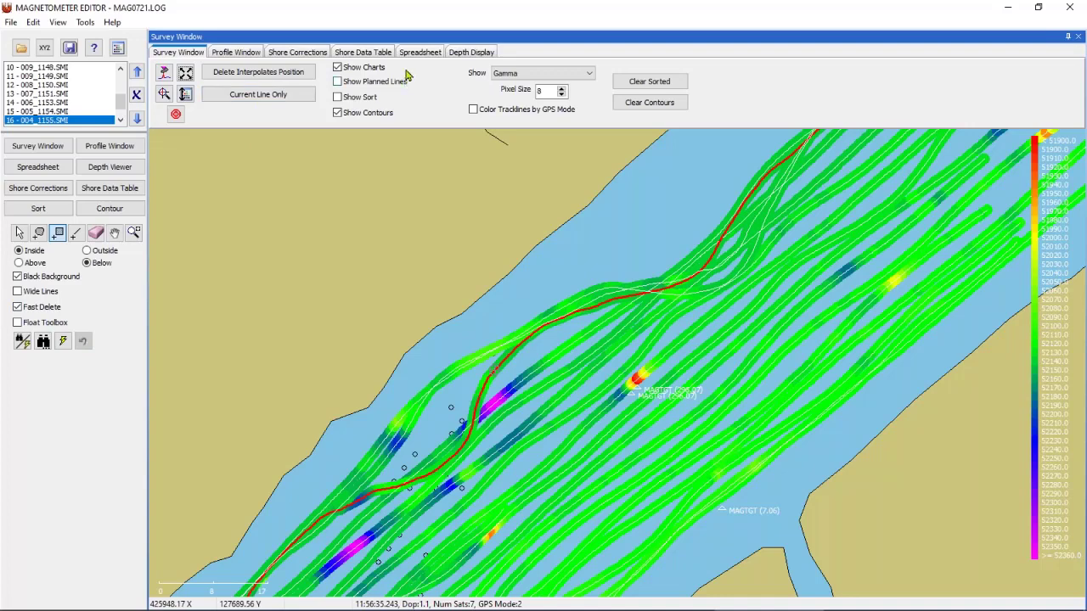
Keep Gamma as the displayed value, select line 009_1149.SMI at the red anomaly beside the overlapping MAGTGT targets, and show its profile.
{"action": "left_click", "coordinate": [546, 75]}
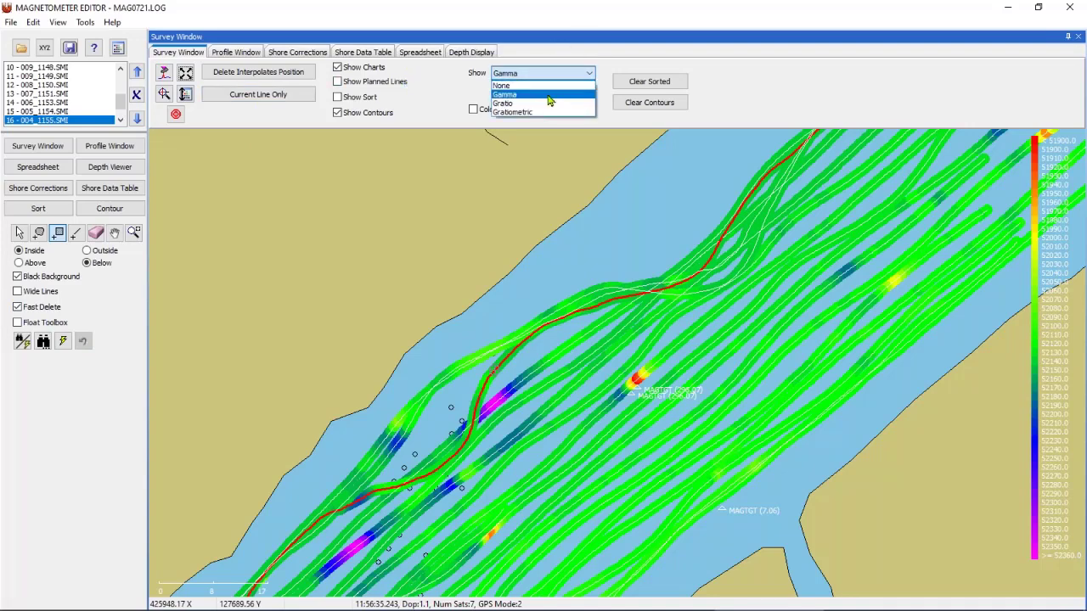
{"action": "left_click", "coordinate": [552, 95]}
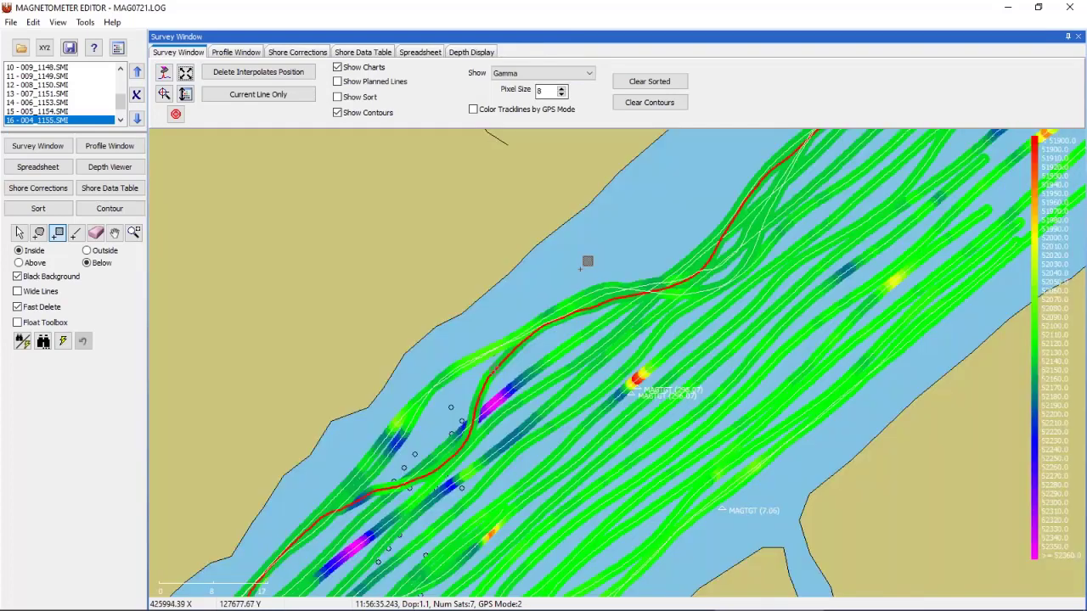
{"action": "left_click", "coordinate": [19, 233]}
{"action": "left_click", "coordinate": [637, 381]}
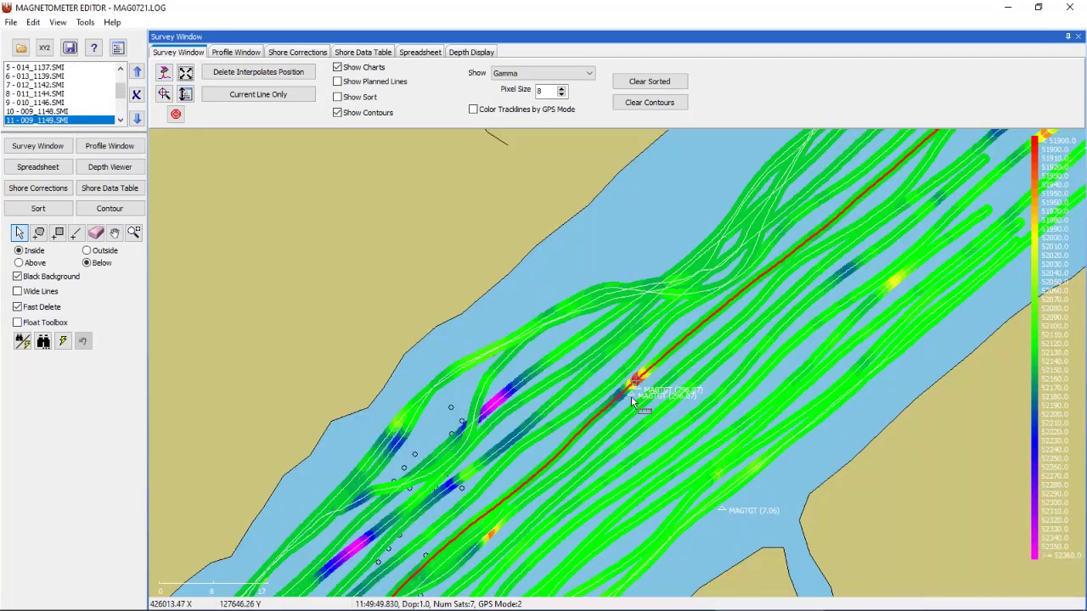
{"action": "left_click", "coordinate": [219, 54]}
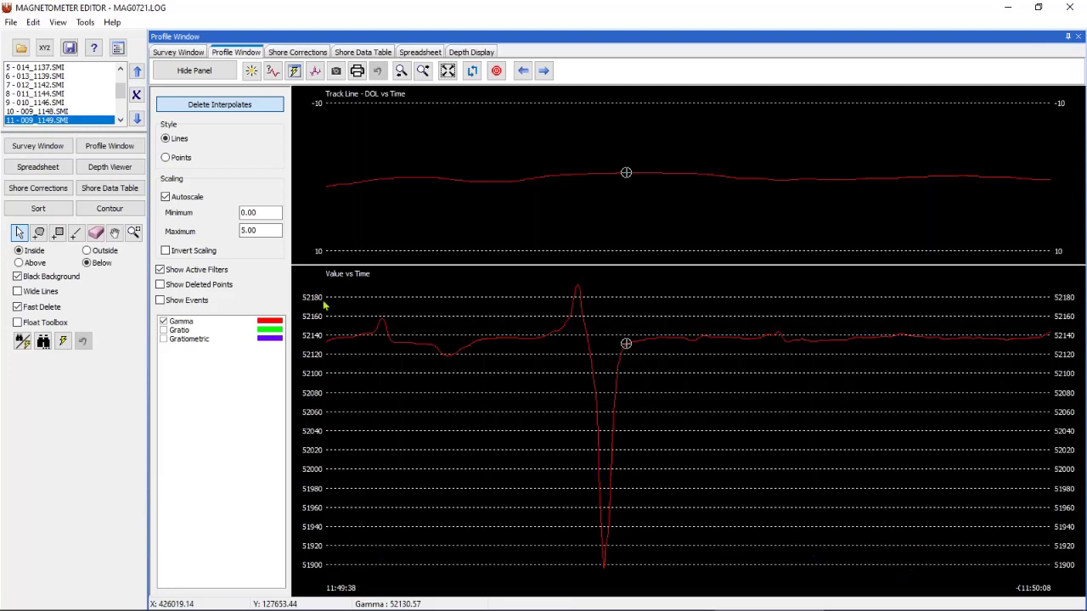
Run a Whole Magnetic Analysis across the deep negative Gamma dip and place the target position at the curve's minimum.
{"action": "left_click", "coordinate": [274, 72]}
{"action": "left_click", "coordinate": [588, 340]}
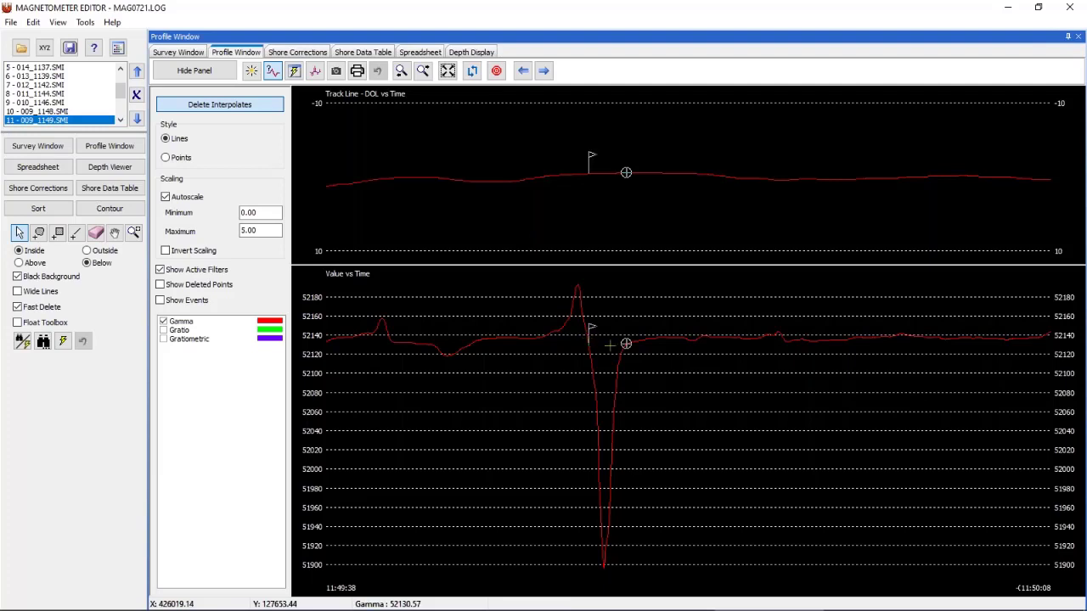
{"action": "left_click", "coordinate": [626, 343]}
{"action": "left_click", "coordinate": [591, 386]}
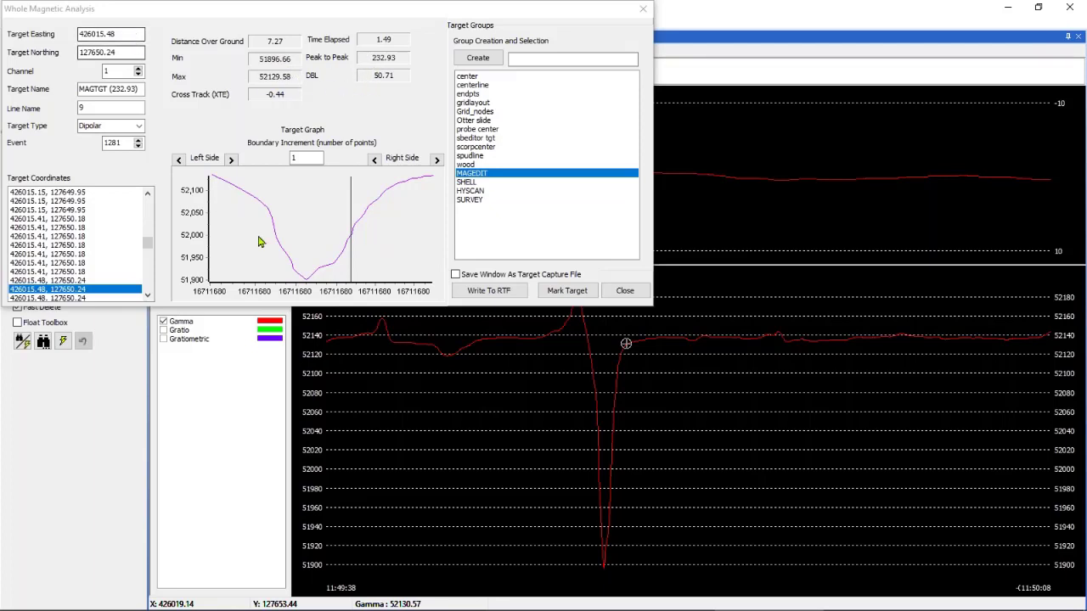
{"action": "left_click", "coordinate": [303, 282]}
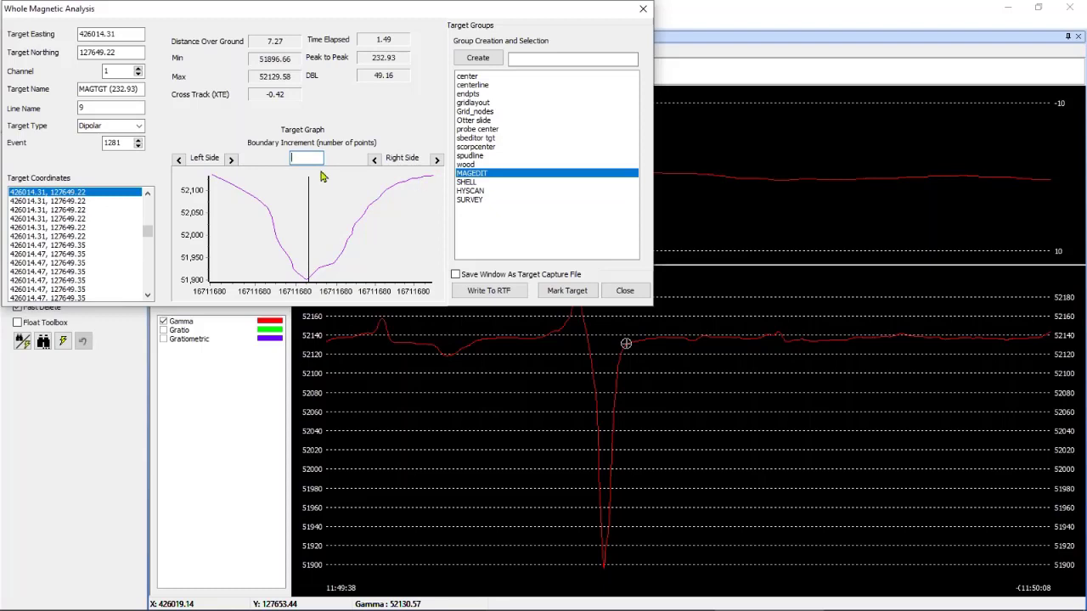
Set the boundary increment to 30 points and adjust the right and left boundaries of the target graph.
{"action": "type", "text": "30"}
{"action": "left_click", "coordinate": [373, 159]}
{"action": "left_click", "coordinate": [374, 161]}
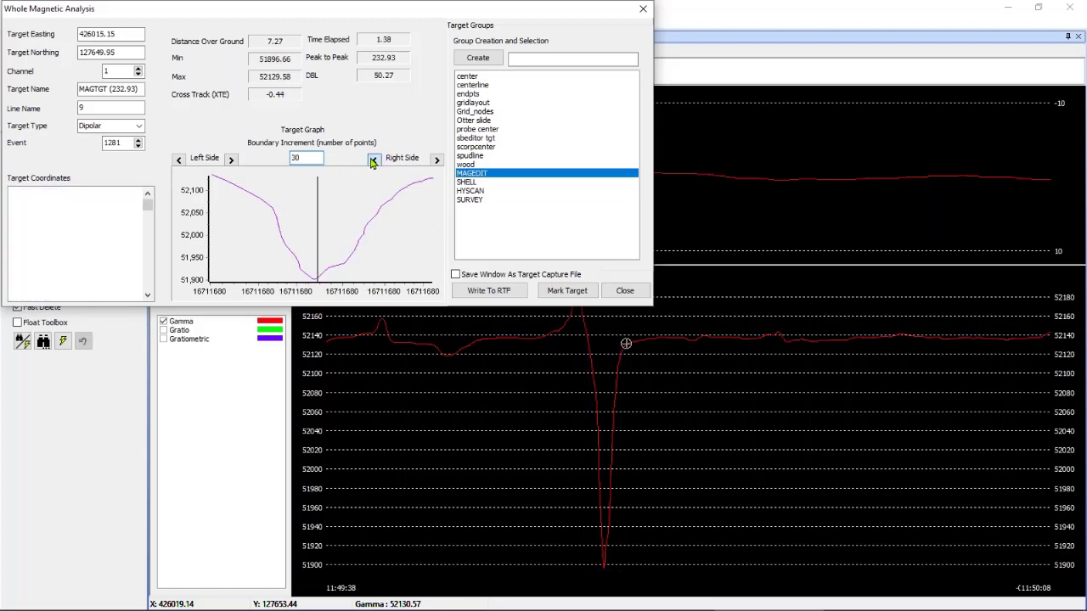
{"action": "left_click", "coordinate": [231, 161]}
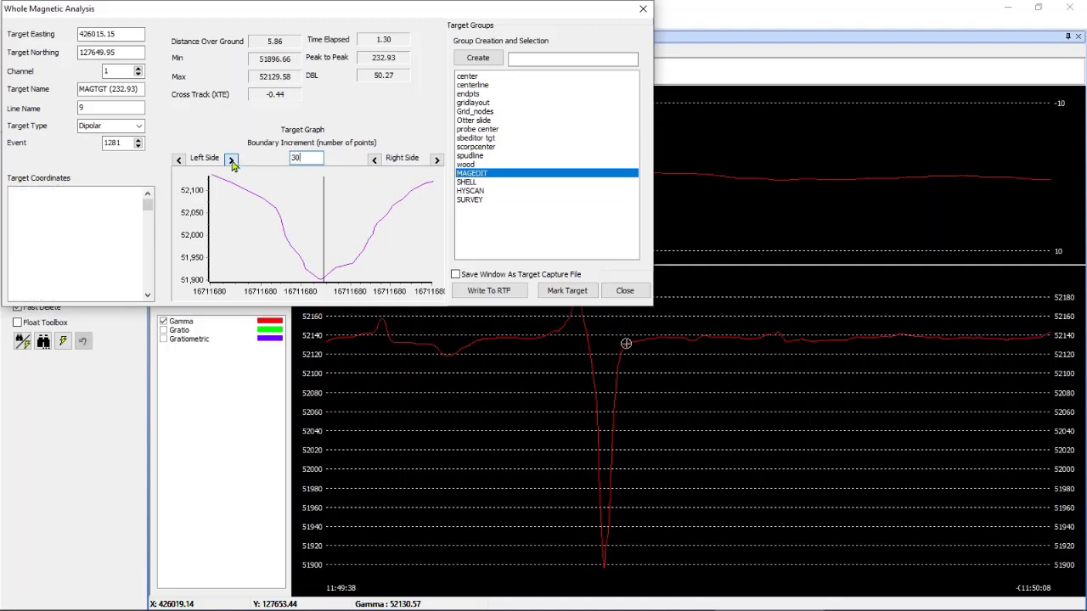
{"action": "left_click", "coordinate": [179, 161]}
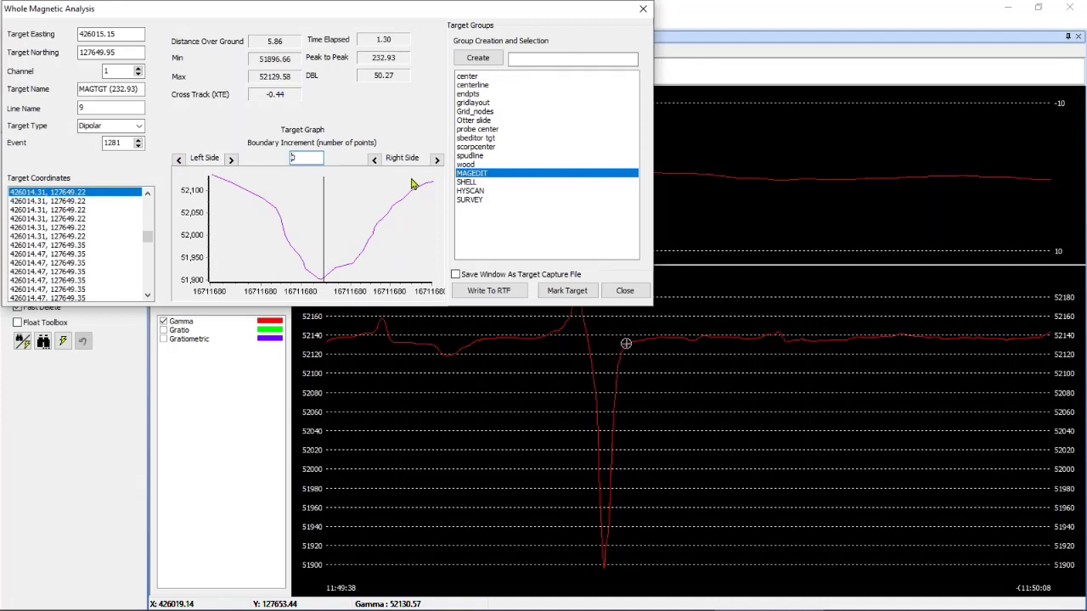
Set the boundary increment to 10 points and move the target graph's left boundary further inward.
{"action": "key", "text": "BackSpace"}
{"action": "type", "text": "10"}
{"action": "left_click", "coordinate": [231, 161]}
{"action": "left_click", "coordinate": [230, 162]}
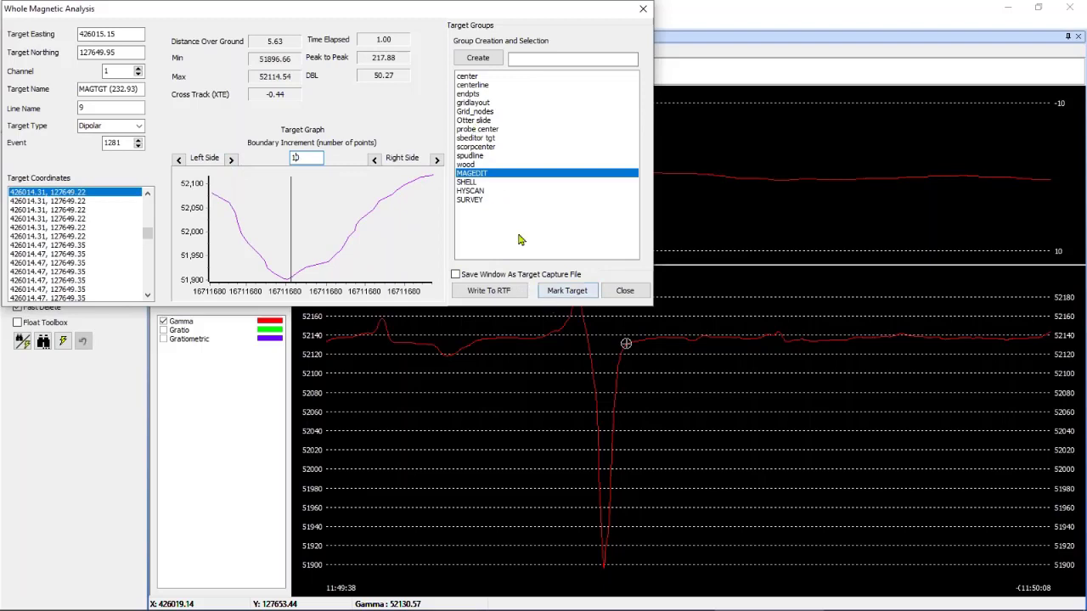
Mark the target in the MAGEDIT group and enable saving the analysis window as a target capture file.
{"action": "left_click", "coordinate": [563, 293]}
{"action": "left_click", "coordinate": [569, 292]}
{"action": "left_click", "coordinate": [495, 276]}
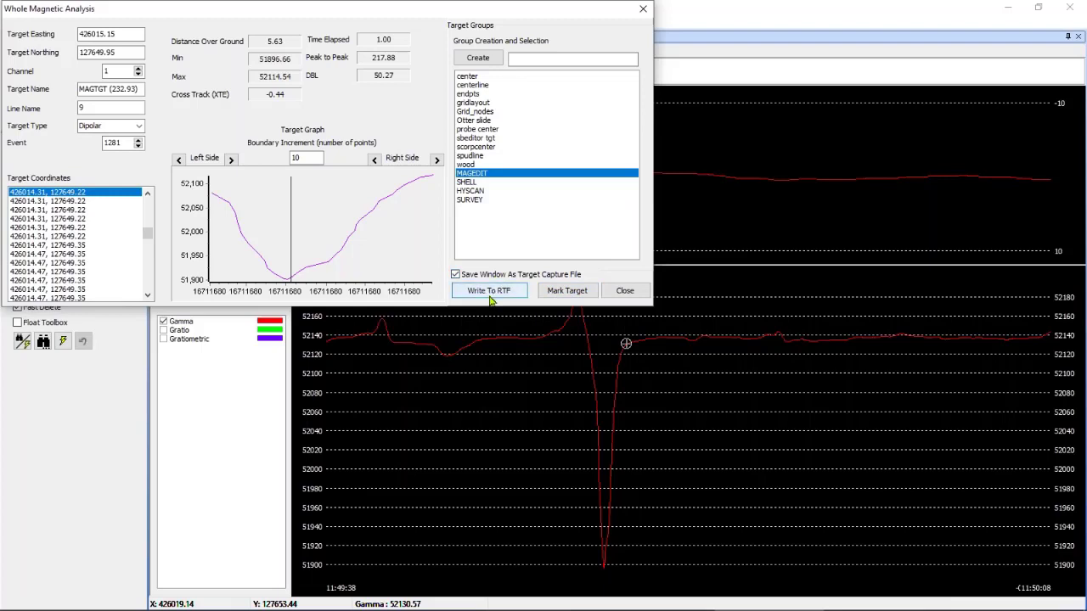
Write the target analysis to Targets.rtf, replacing the existing file.
{"action": "left_click", "coordinate": [494, 294]}
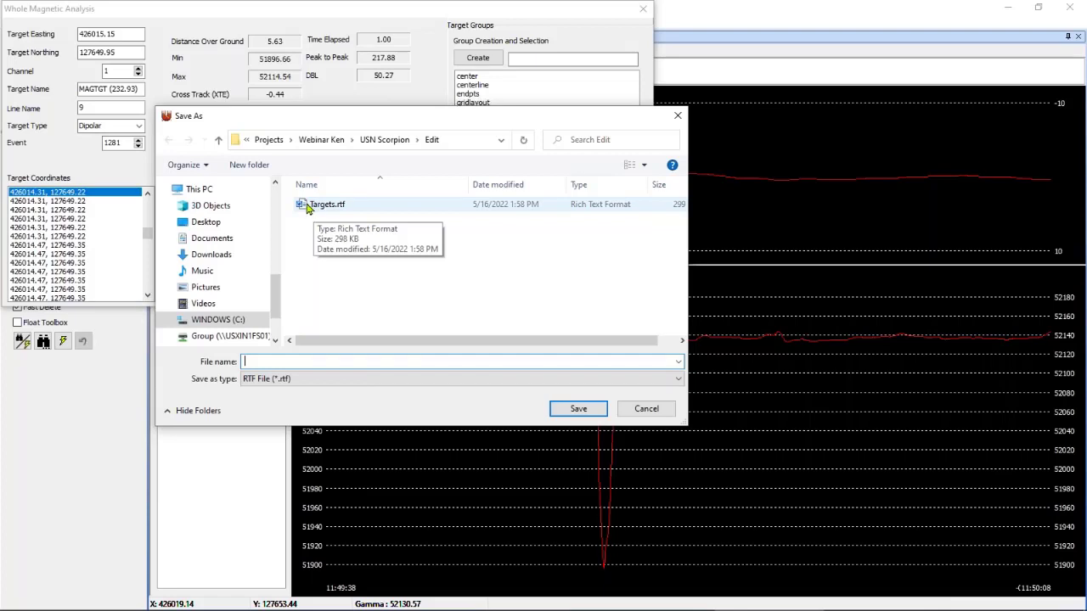
{"action": "double_click", "coordinate": [307, 208]}
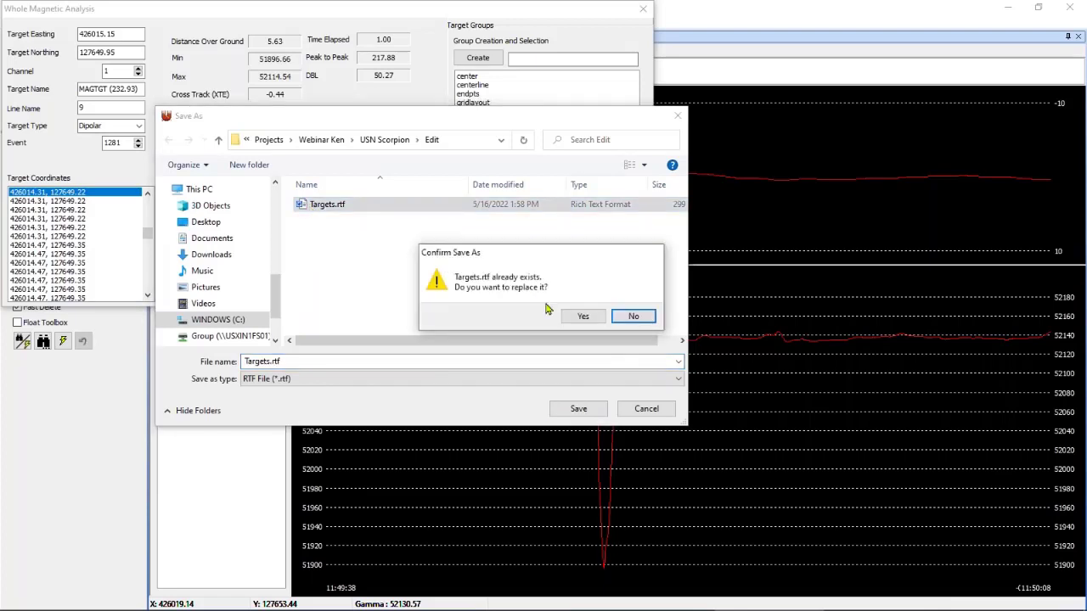
{"action": "left_click", "coordinate": [578, 316]}
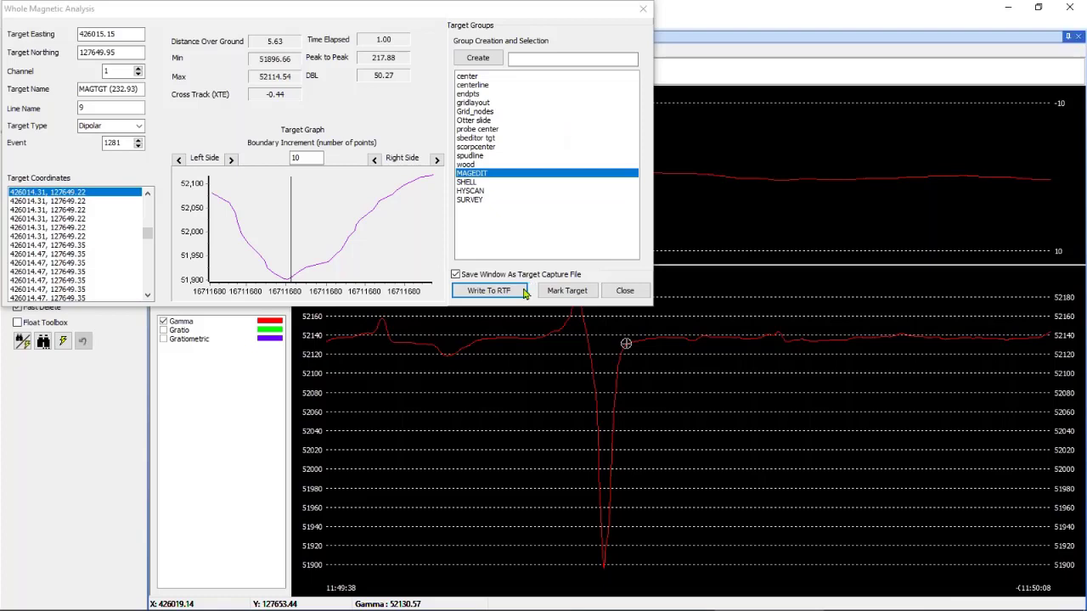
Move the target position onto the curve's rising slope at 426016.23, 127650.88, write it to RTF, and close the analysis.
{"action": "left_click", "coordinate": [388, 211]}
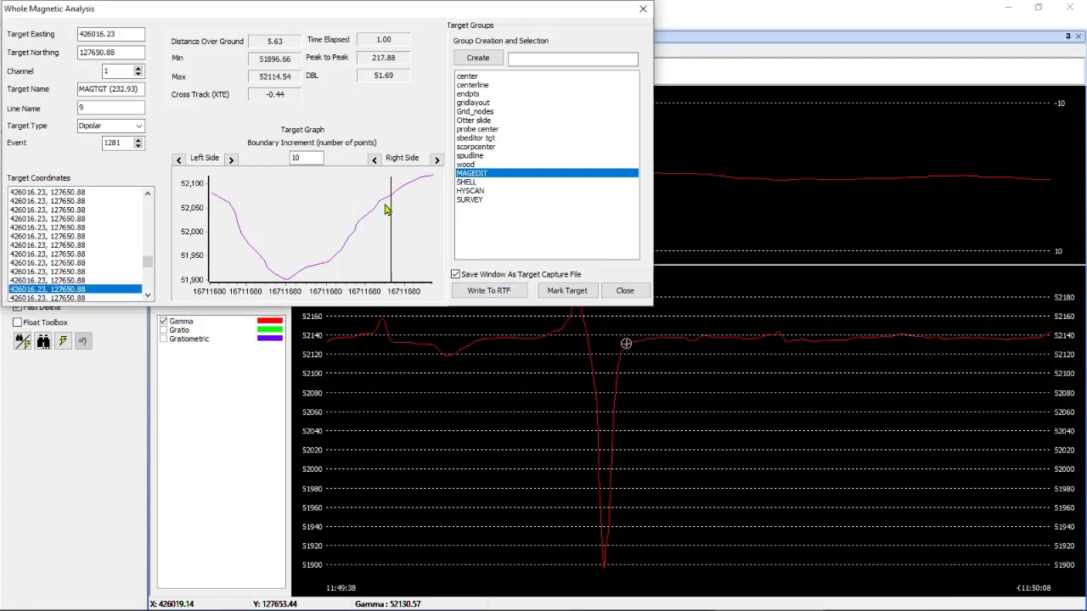
{"action": "left_click", "coordinate": [483, 294]}
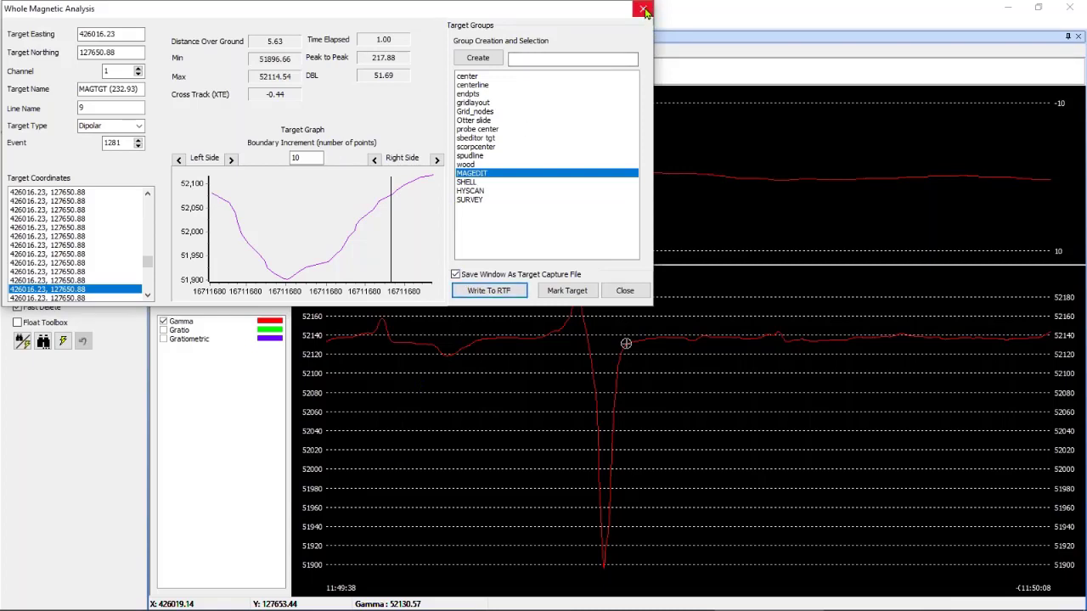
{"action": "left_click", "coordinate": [615, 290]}
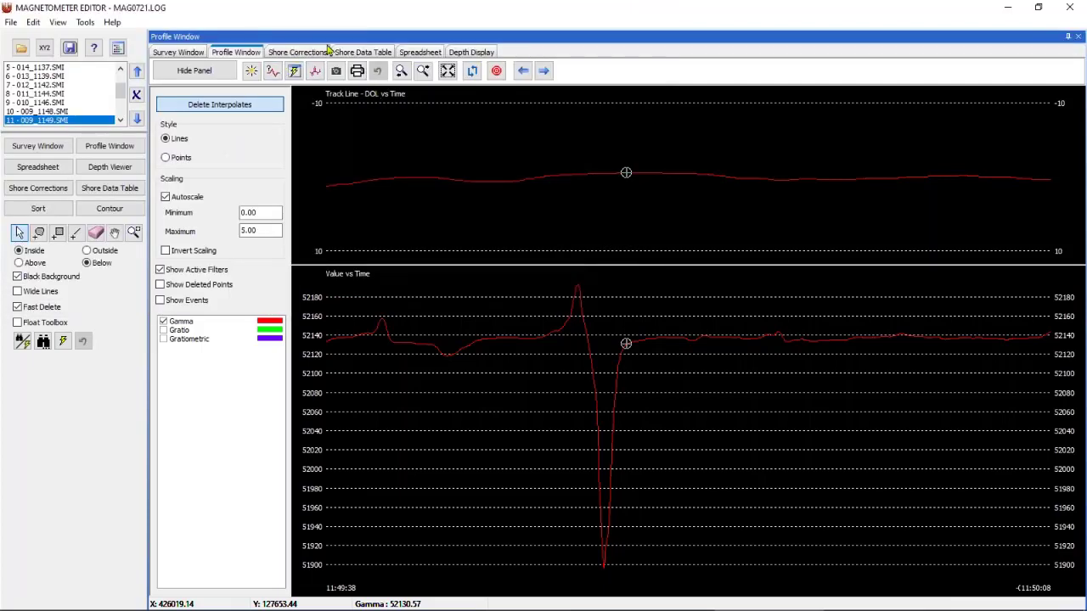
Show the line's data as a spreadsheet and add the X, Y, Latitude and Longitude columns.
{"action": "left_click", "coordinate": [416, 52]}
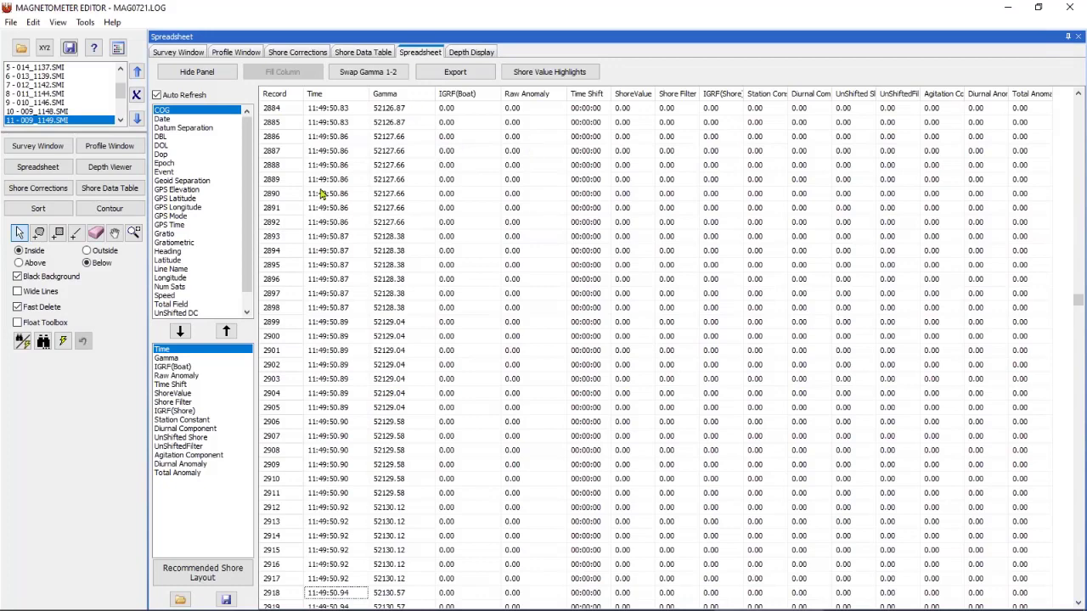
{"action": "scroll", "coordinate": [247, 212], "scroll_direction": "down", "scroll_amount": 1}
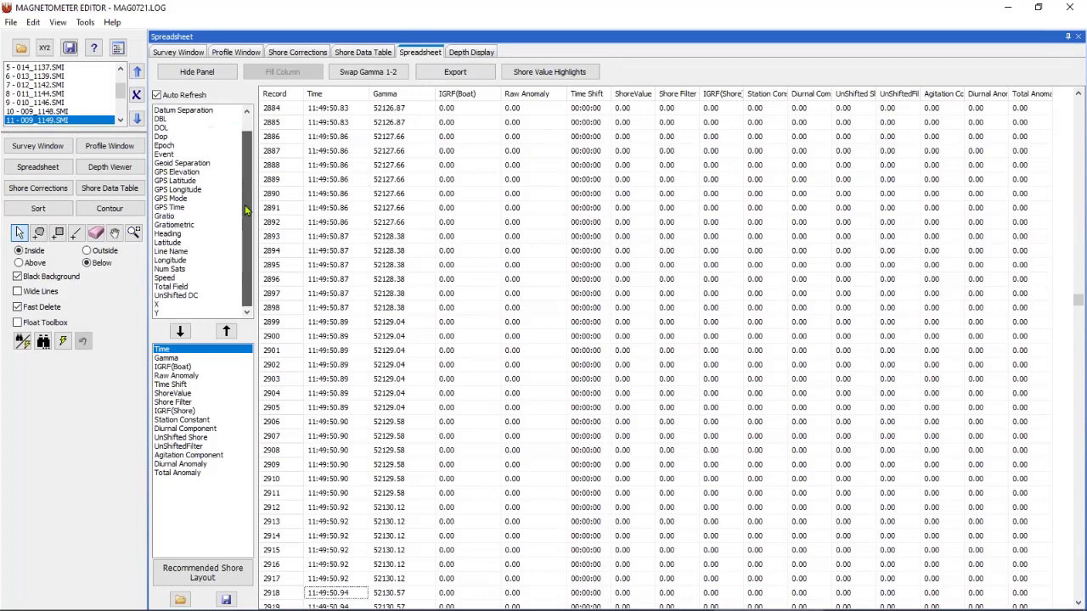
{"action": "double_click", "coordinate": [170, 304]}
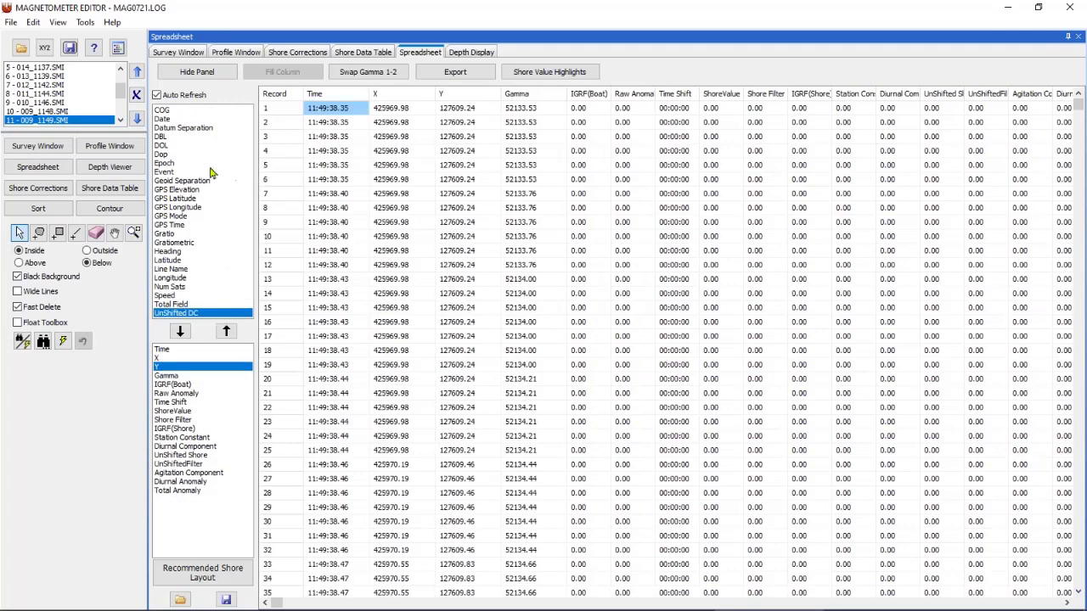
{"action": "left_click", "coordinate": [175, 260]}
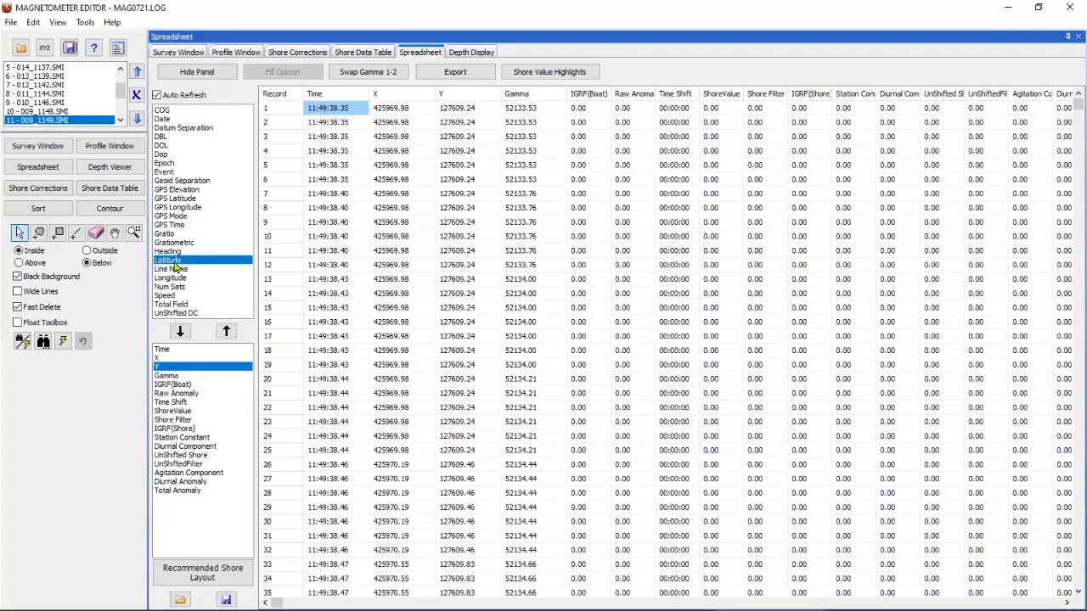
{"action": "double_click", "coordinate": [174, 261]}
{"action": "double_click", "coordinate": [173, 268]}
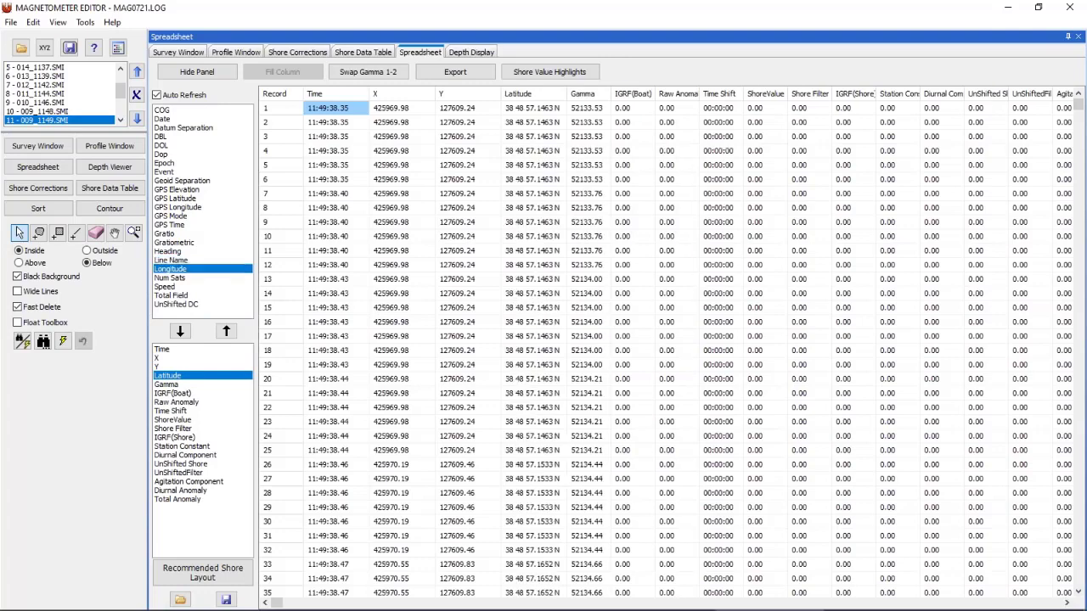
Reorder the spreadsheet columns, placing IGRF(Boat) after Raw Anomaly and Latitude and Longitude ahead of X and Y.
{"action": "mouse_move", "coordinate": [162, 349]}
{"action": "left_mouse_down"}
{"action": "mouse_move", "coordinate": [163, 385]}
{"action": "mouse_move", "coordinate": [168, 353]}
{"action": "left_mouse_up"}
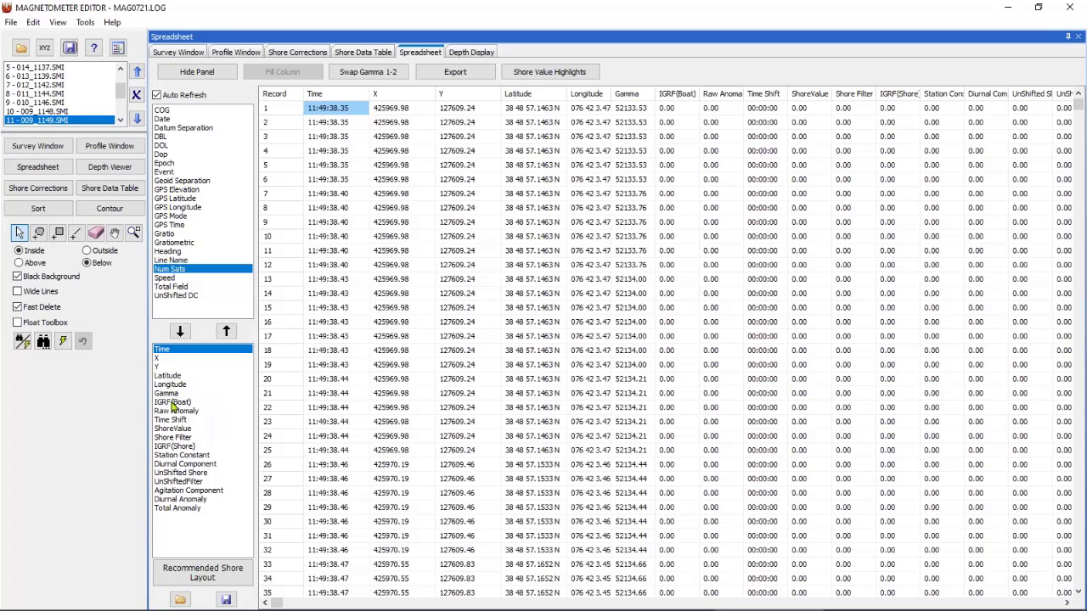
{"action": "left_click_drag", "start_coordinate": [173, 407], "coordinate": [173, 416]}
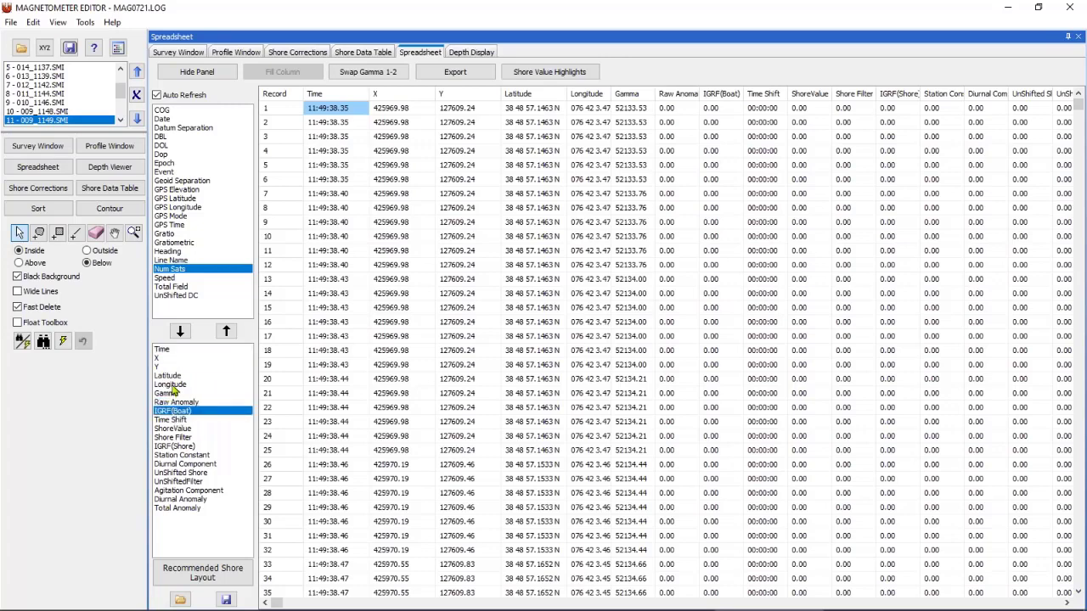
{"action": "mouse_move", "coordinate": [169, 376]}
{"action": "left_mouse_down"}
{"action": "mouse_move", "coordinate": [169, 357]}
{"action": "mouse_move", "coordinate": [169, 382]}
{"action": "mouse_move", "coordinate": [176, 371]}
{"action": "left_mouse_up"}
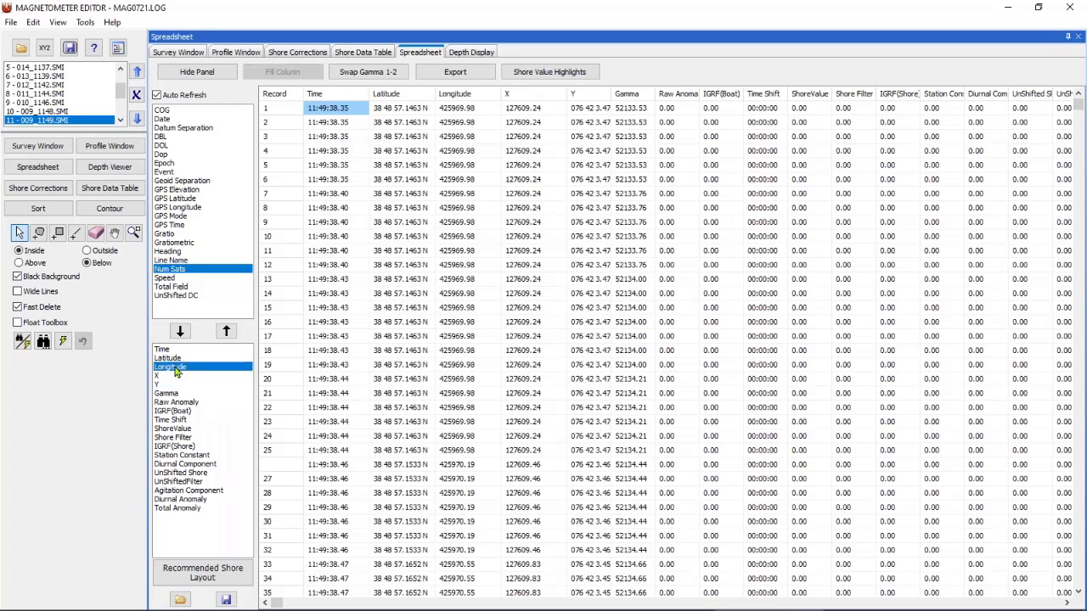
Remove the Longitude and Latitude columns and apply the recommended shore layout to the spreadsheet.
{"action": "double_click", "coordinate": [176, 370]}
{"action": "double_click", "coordinate": [169, 357]}
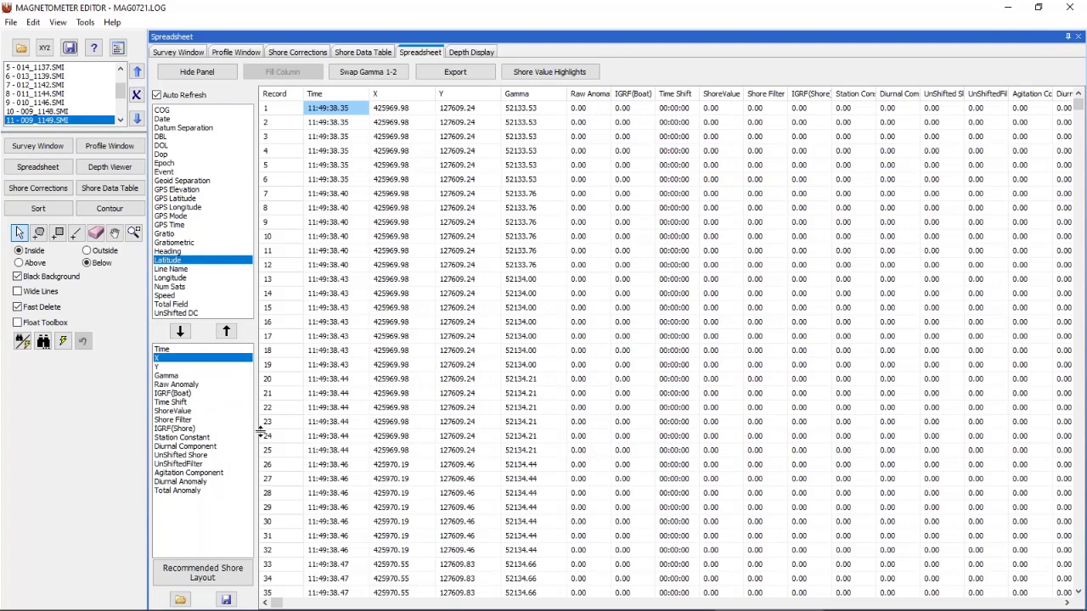
{"action": "left_click", "coordinate": [227, 580]}
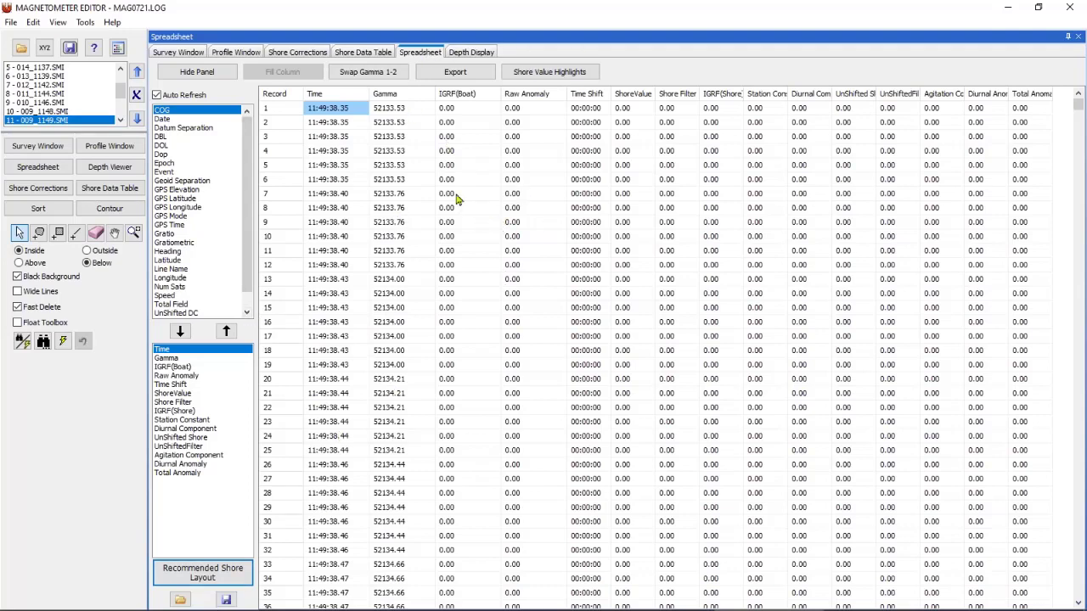
Open the spreadsheet export options, and cancel them.
{"action": "left_click", "coordinate": [453, 76]}
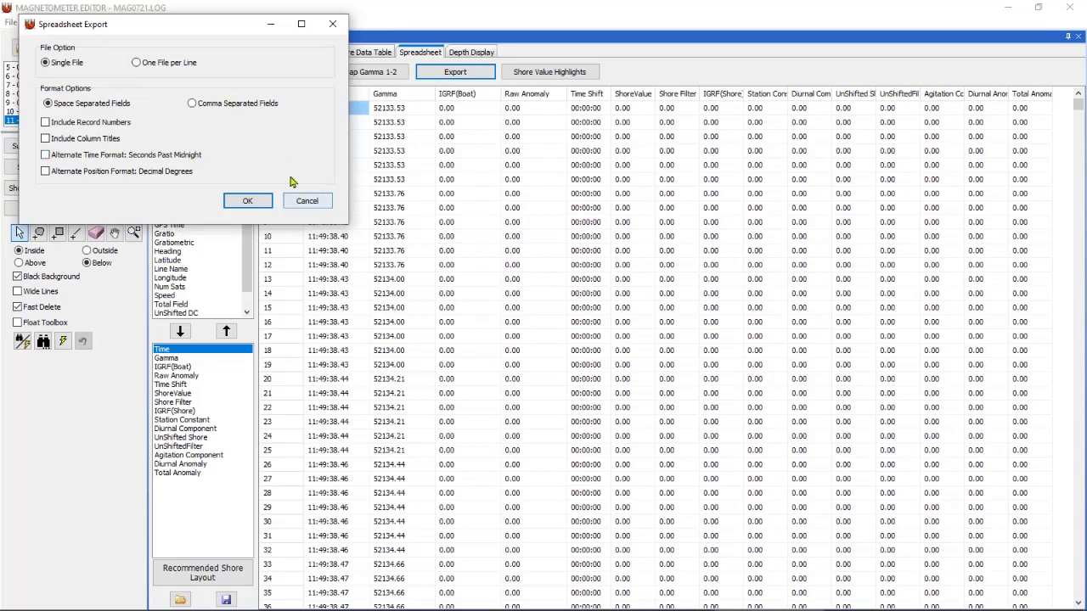
{"action": "left_click", "coordinate": [308, 202]}
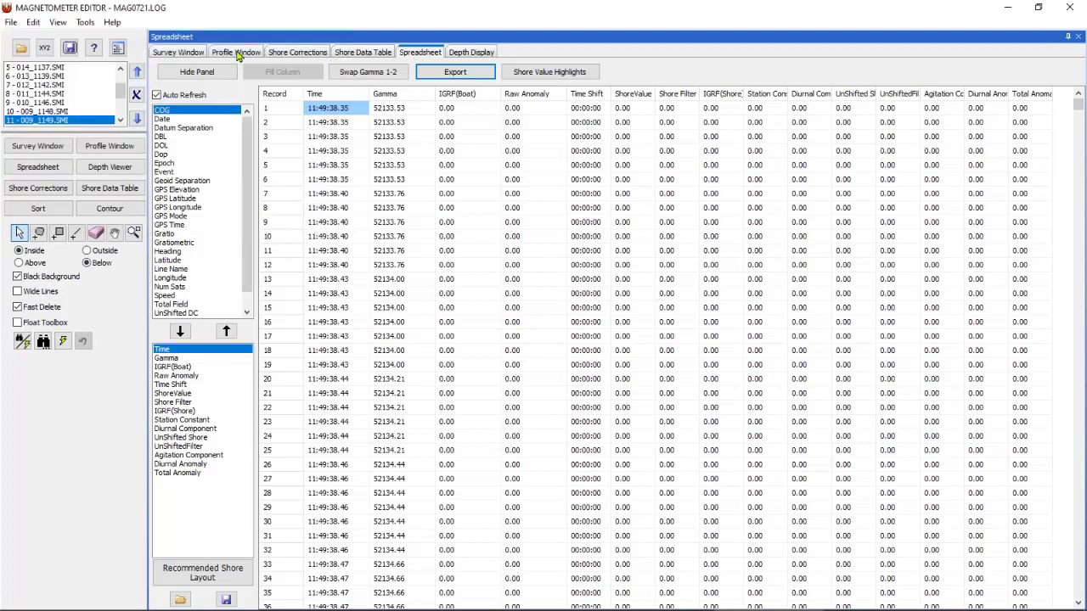
Return to the survey map and set its displayed value to None.
{"action": "left_click", "coordinate": [182, 54]}
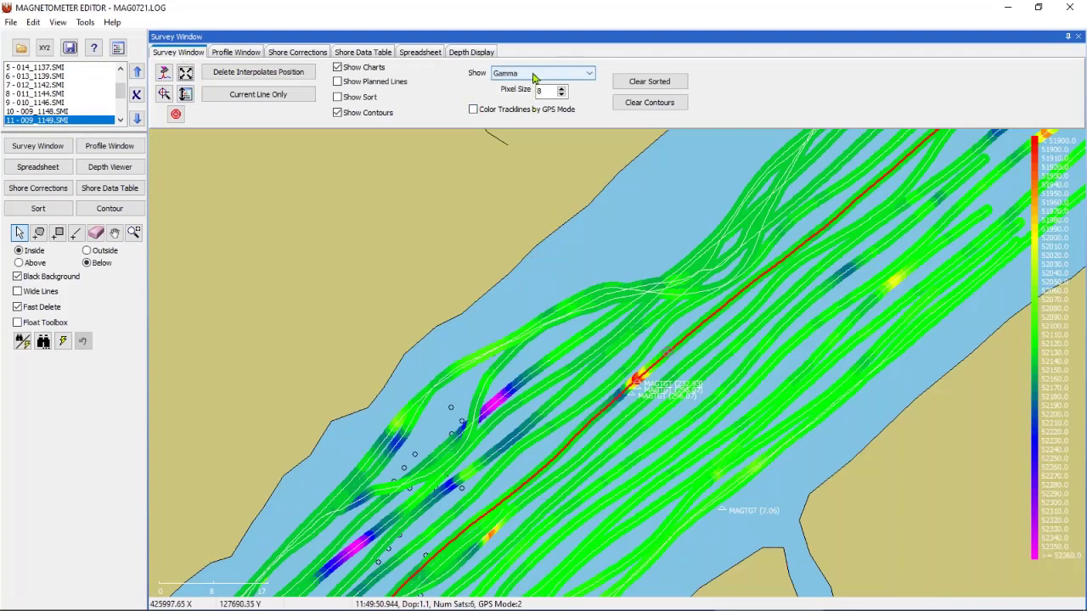
{"action": "left_click", "coordinate": [533, 76]}
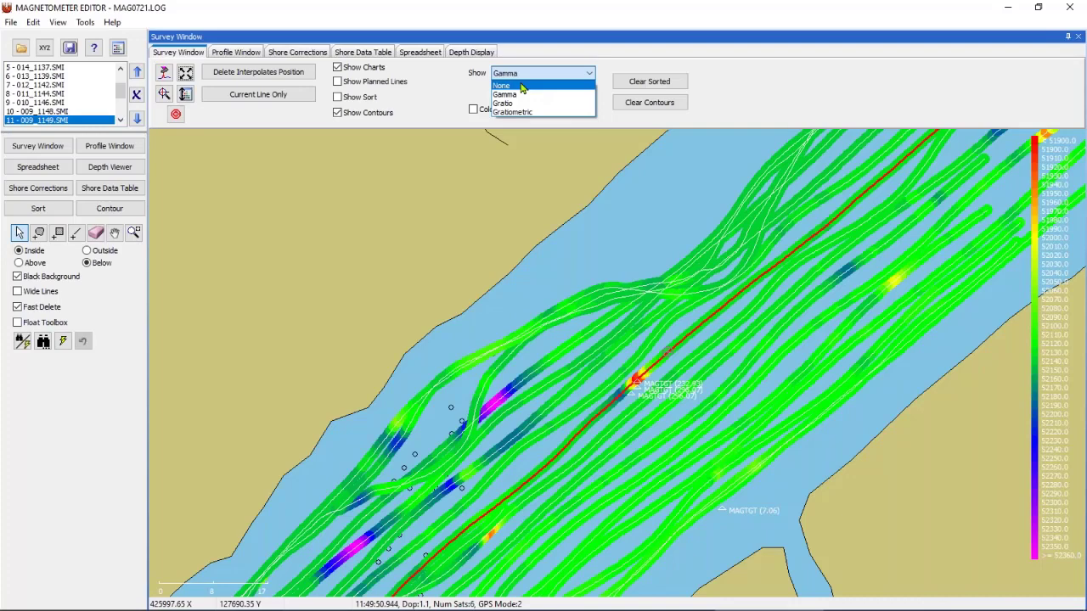
{"action": "left_click", "coordinate": [523, 87]}
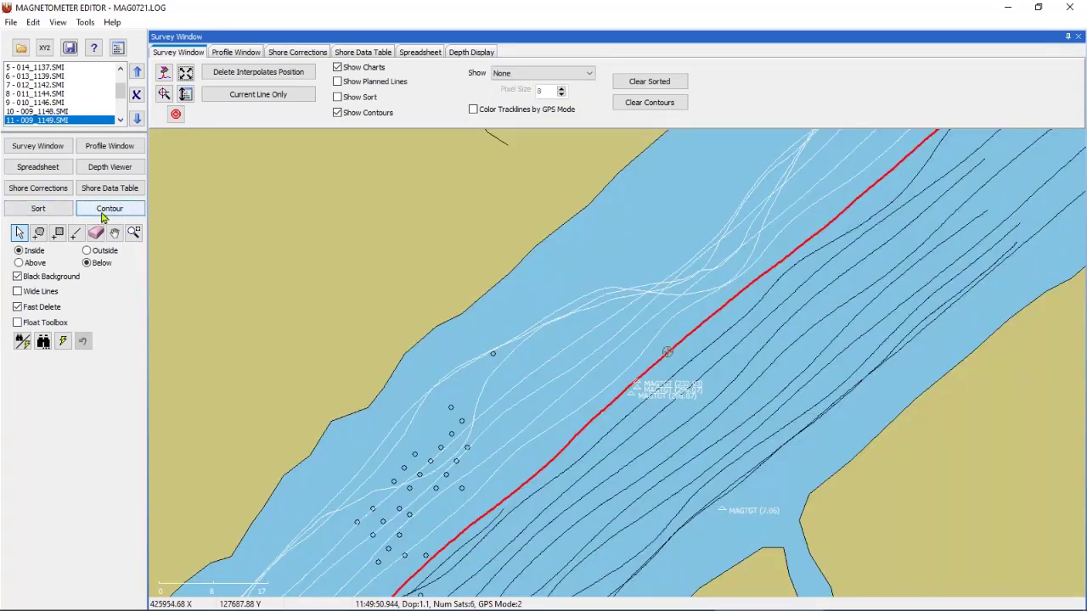
Set up a 2D contour export of Gamma with 20 m grid spacing and without solid areas.
{"action": "left_click", "coordinate": [108, 219]}
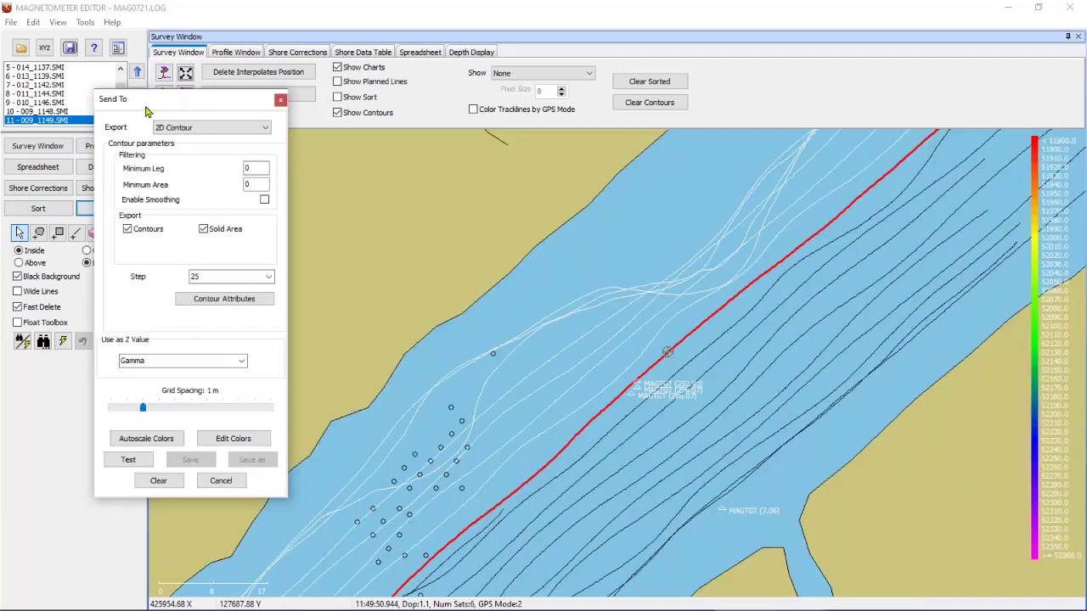
{"action": "left_click_drag", "start_coordinate": [150, 109], "coordinate": [174, 87]}
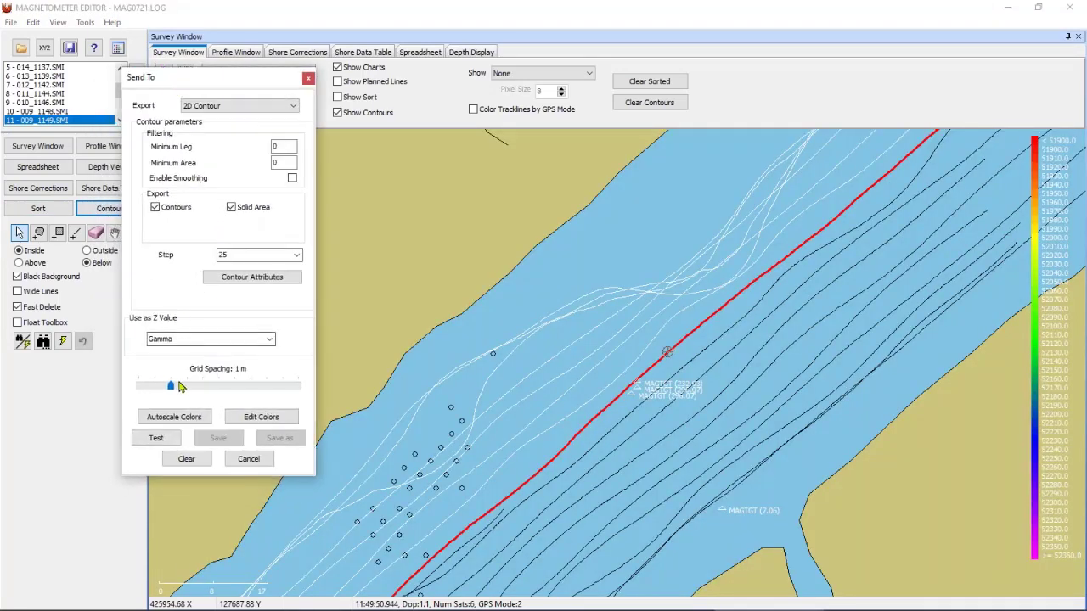
{"action": "left_click_drag", "start_coordinate": [170, 388], "coordinate": [233, 394]}
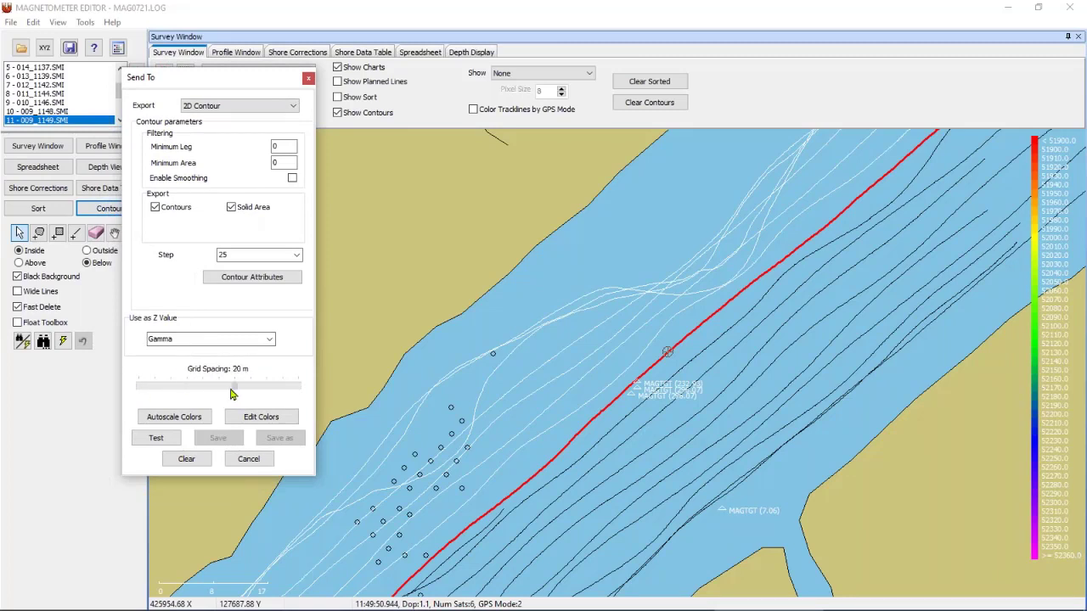
{"action": "left_click", "coordinate": [231, 208]}
Set the contour step to 5.0, open and close the contour attributes, and generate a test of the contours.
{"action": "left_click", "coordinate": [296, 256]}
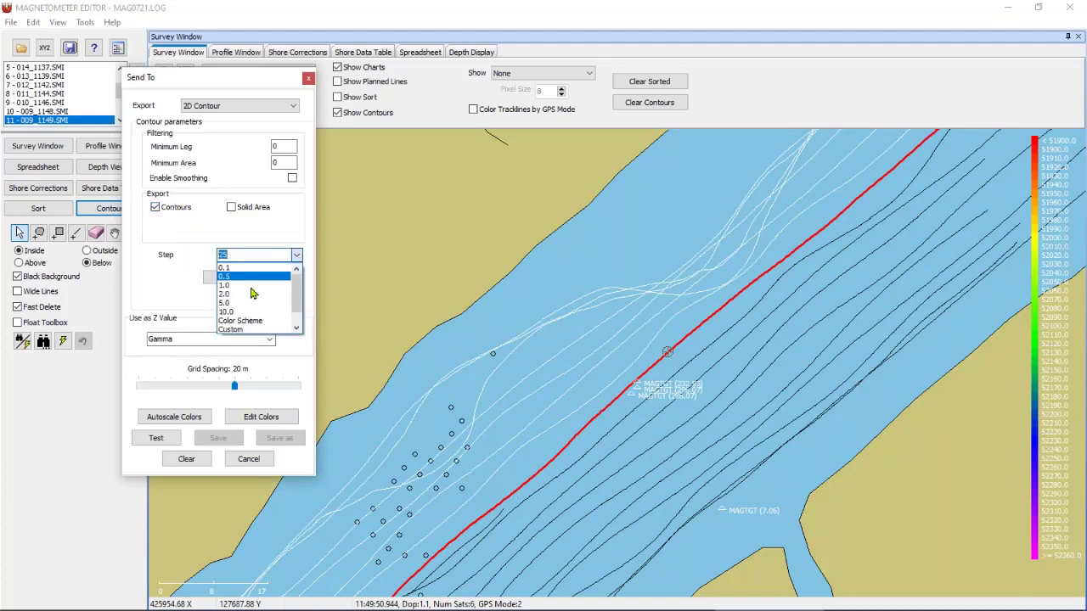
{"action": "left_click", "coordinate": [239, 303]}
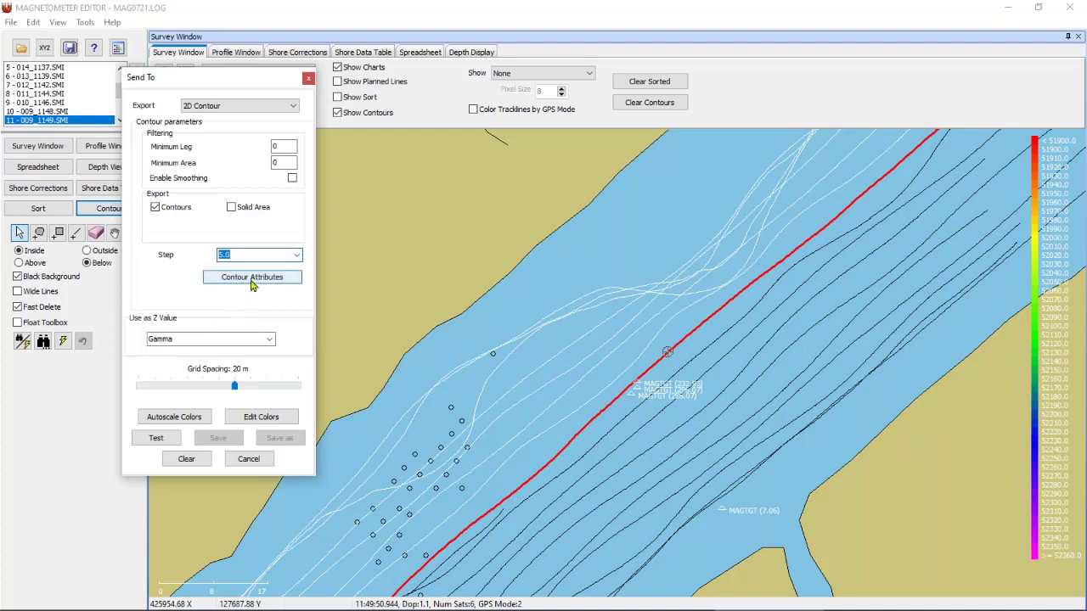
{"action": "left_click", "coordinate": [251, 282]}
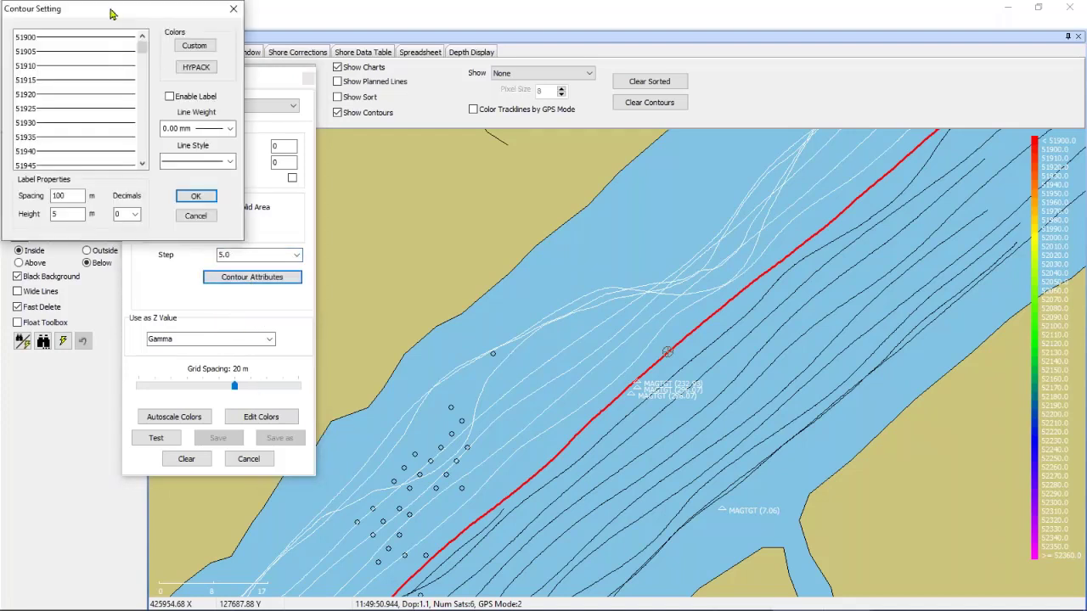
{"action": "left_click", "coordinate": [233, 9]}
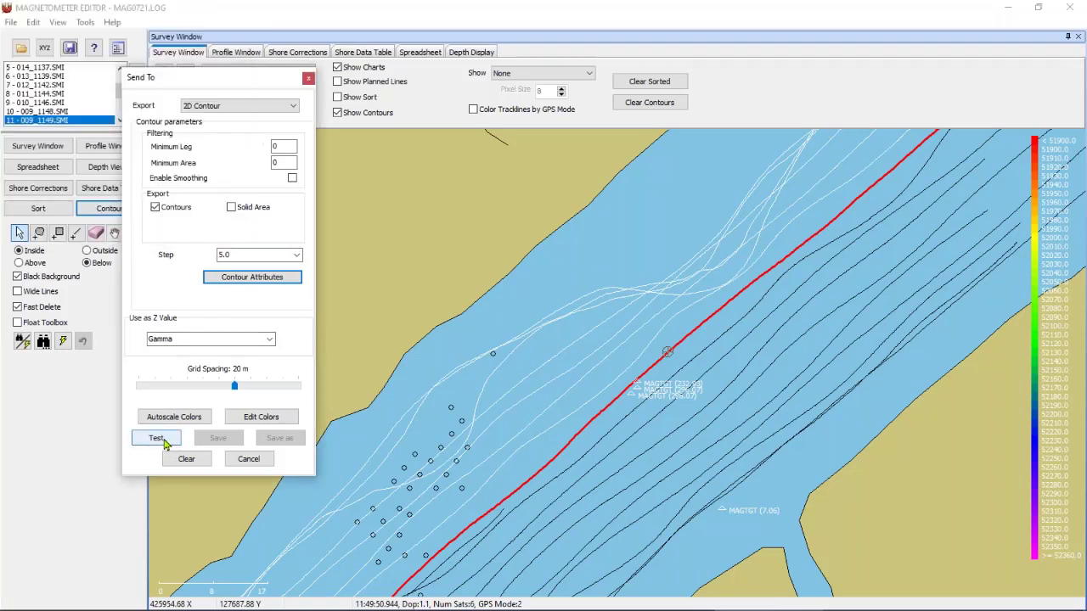
{"action": "left_click", "coordinate": [165, 441]}
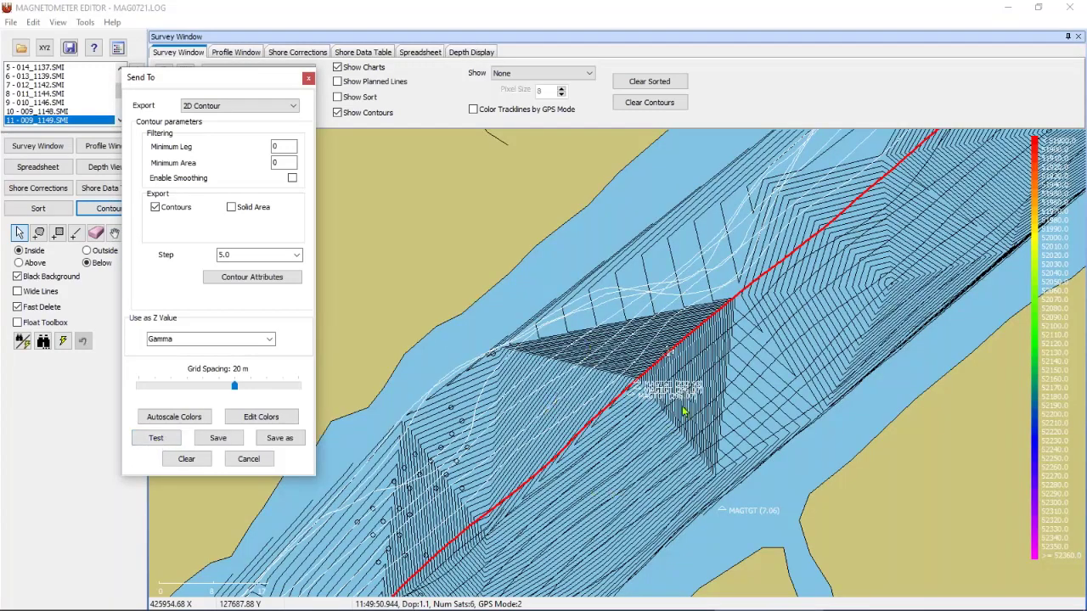
Set the contour step to 20, and generate a test of the contours with it.
{"action": "left_click", "coordinate": [296, 255]}
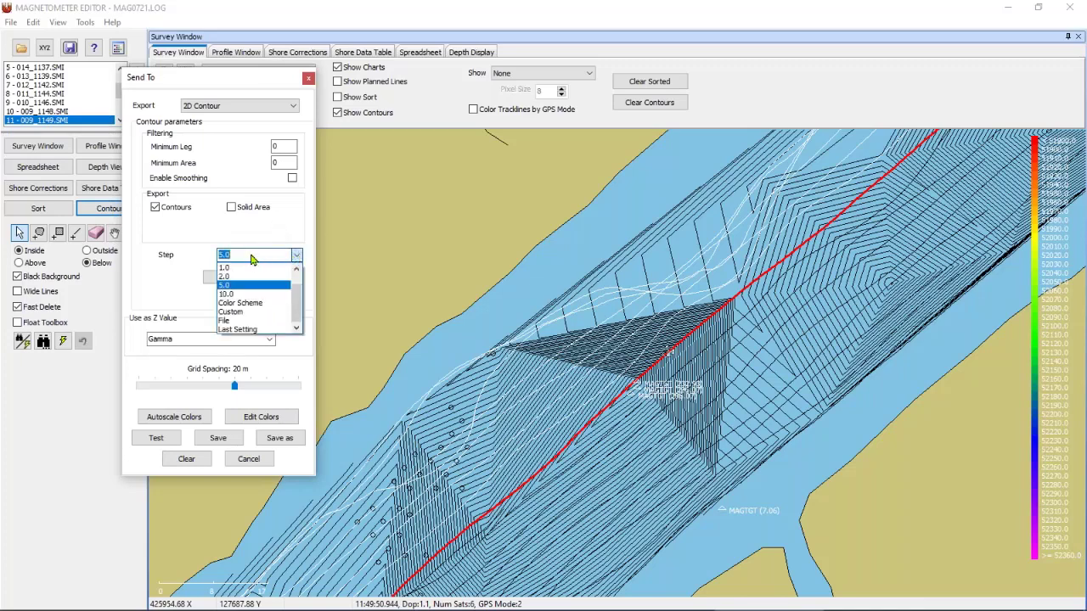
{"action": "type", "text": "20"}
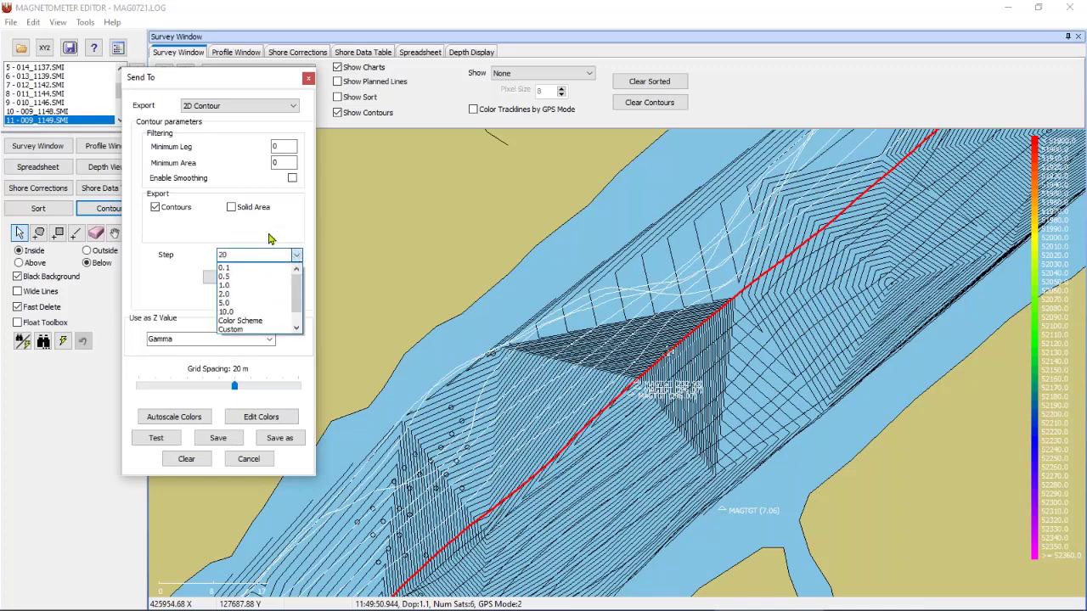
{"action": "key", "text": "Return"}
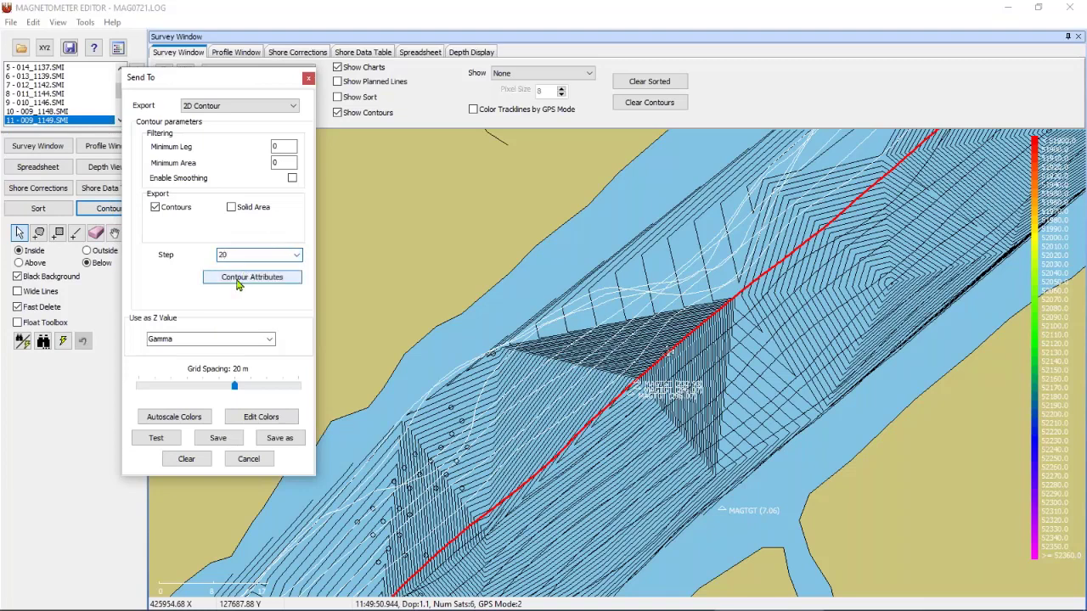
{"action": "left_click", "coordinate": [161, 438]}
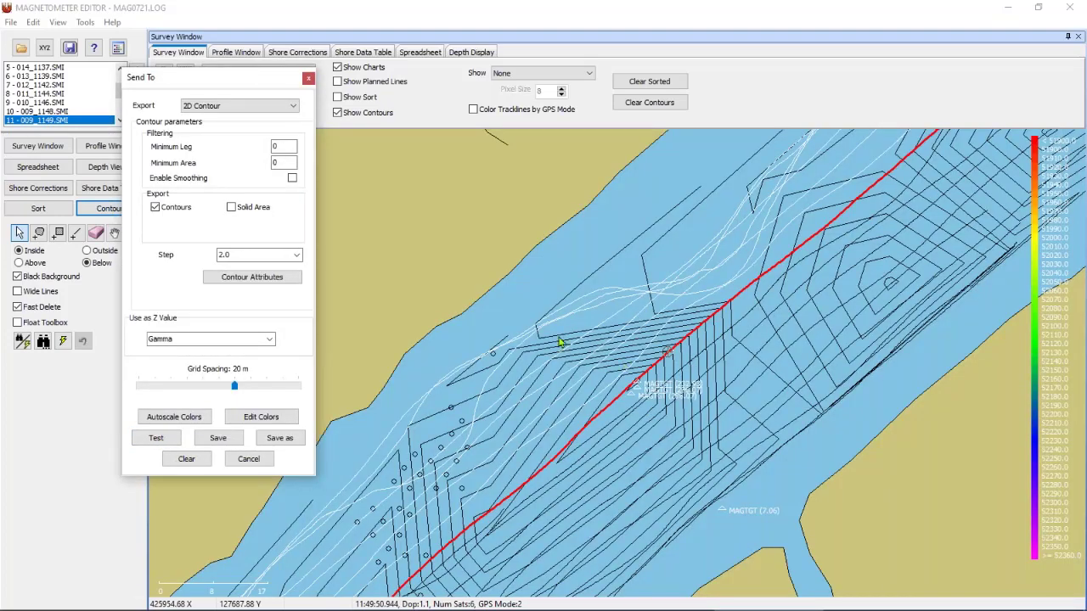
{"action": "double_click", "coordinate": [233, 255]}
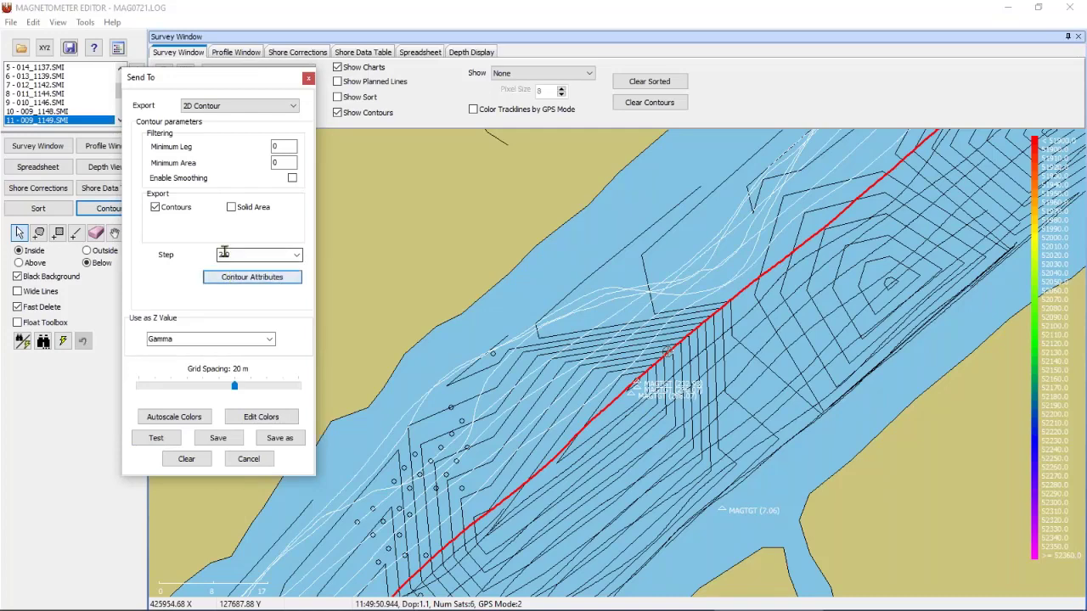
{"action": "type", "text": "20"}
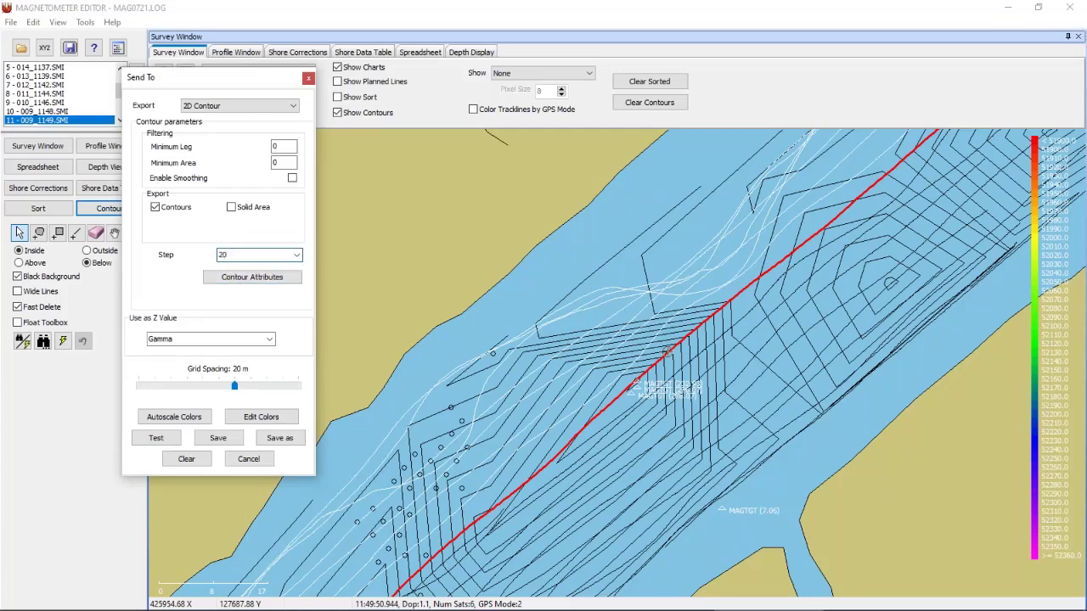
Enable labels for all contour levels from 51900 to 52360 in the contour attributes.
{"action": "left_click", "coordinate": [277, 281]}
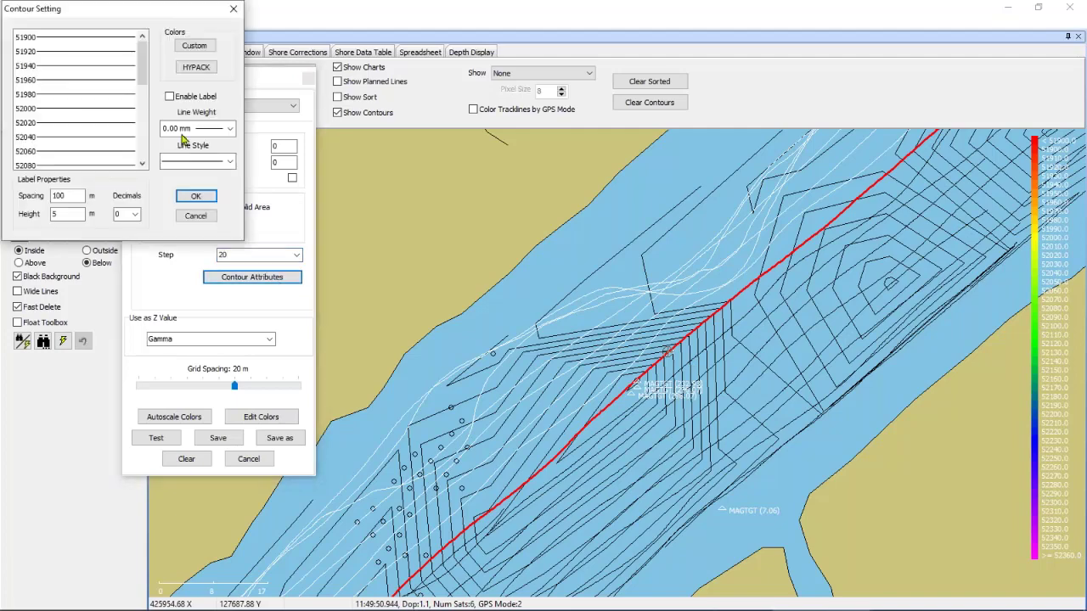
{"action": "left_click_drag", "start_coordinate": [97, 44], "coordinate": [76, 216]}
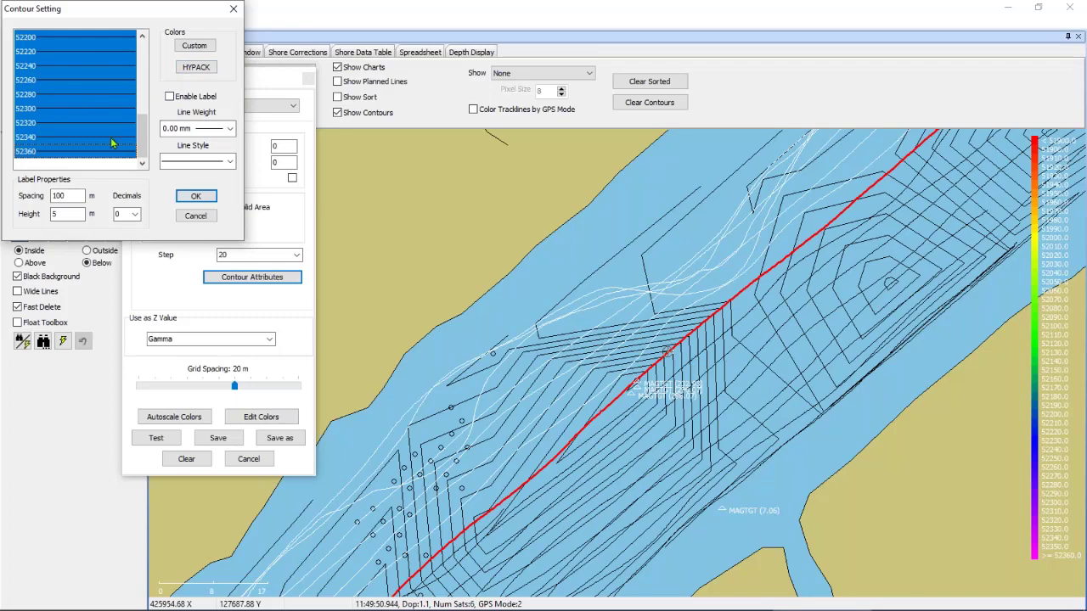
{"action": "left_click", "coordinate": [173, 97]}
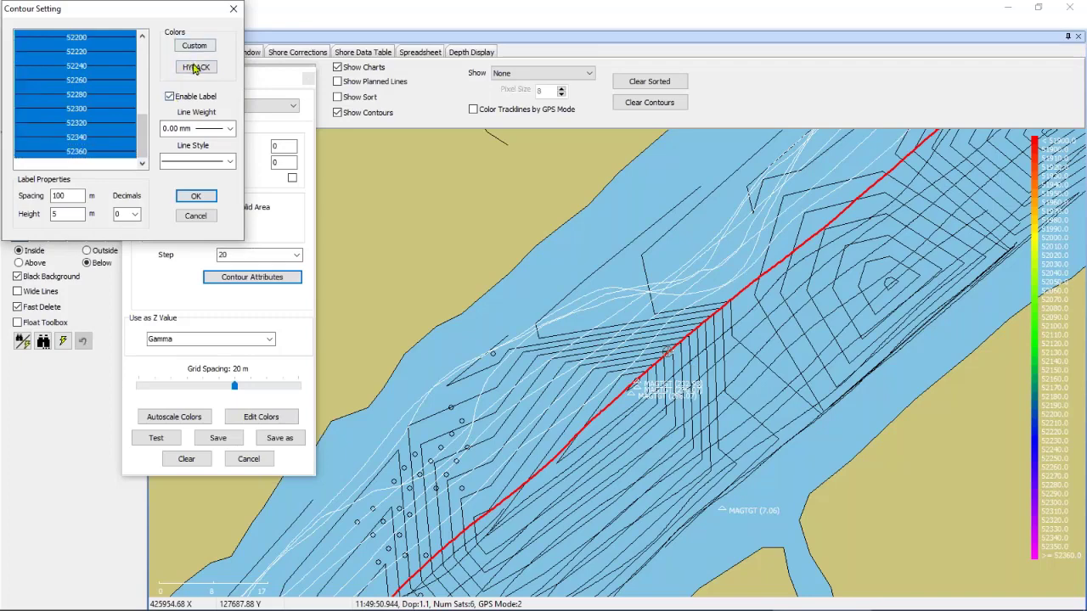
Apply the HYPACK color to the 52260 contour and a custom red to the 52180 contour.
{"action": "left_click", "coordinate": [117, 78]}
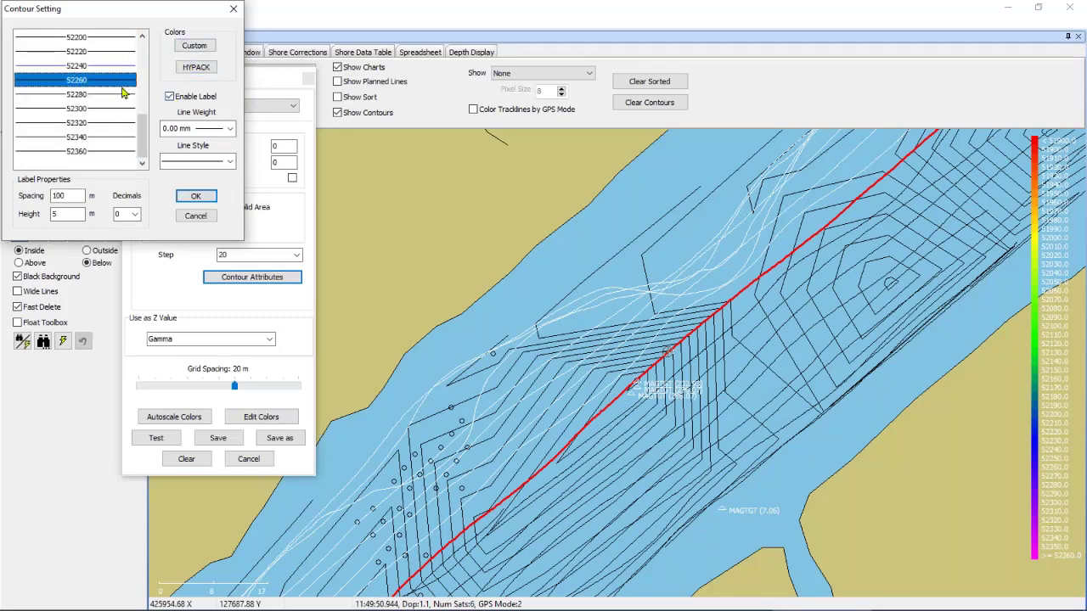
{"action": "left_click", "coordinate": [194, 68]}
{"action": "left_click_drag", "start_coordinate": [146, 134], "coordinate": [146, 98]}
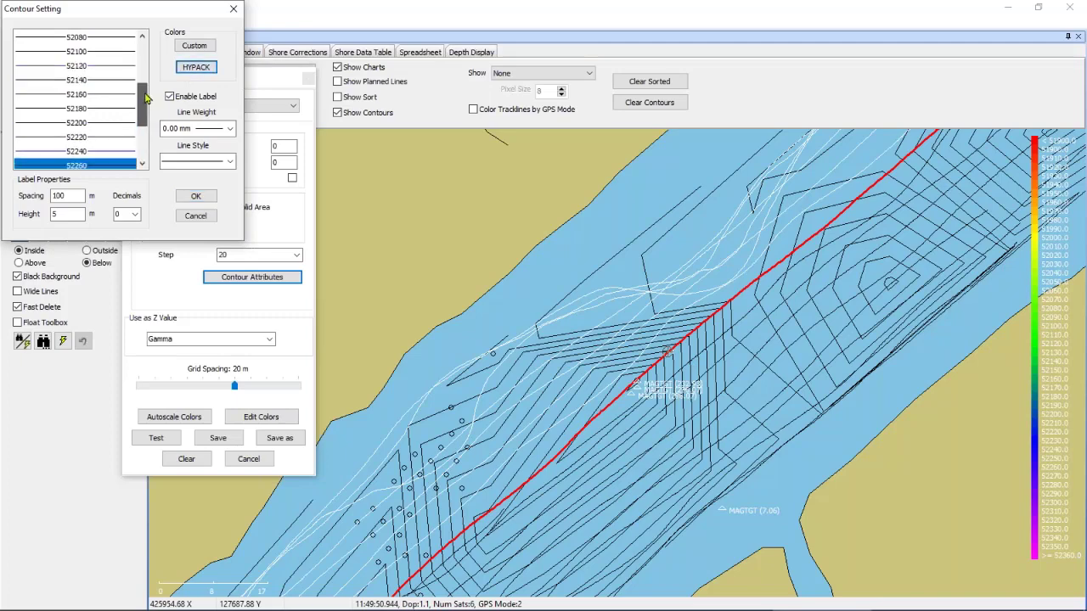
{"action": "left_click", "coordinate": [106, 108]}
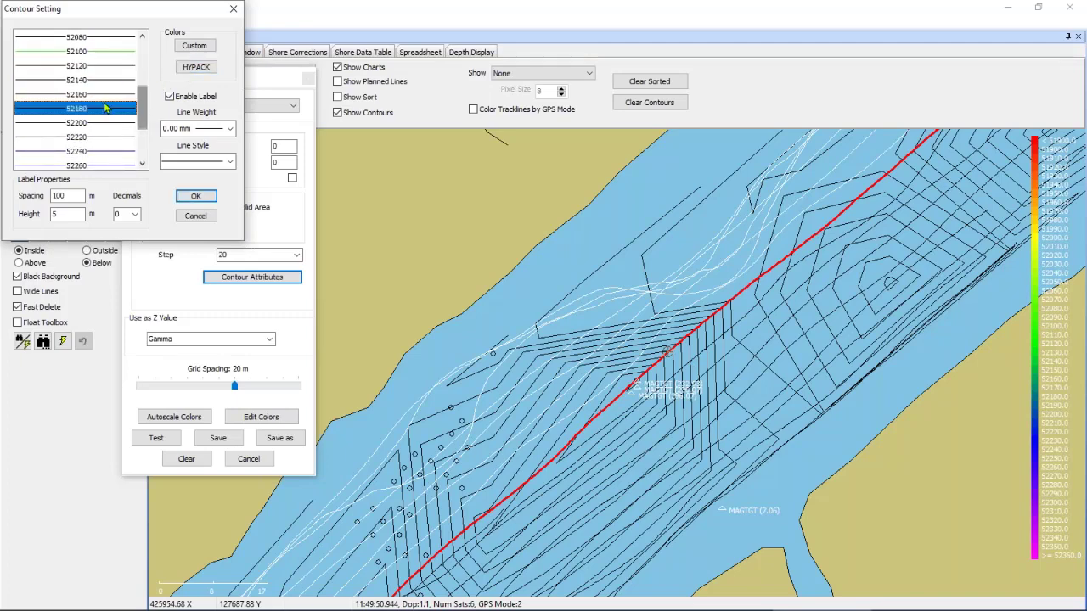
{"action": "left_click", "coordinate": [195, 48]}
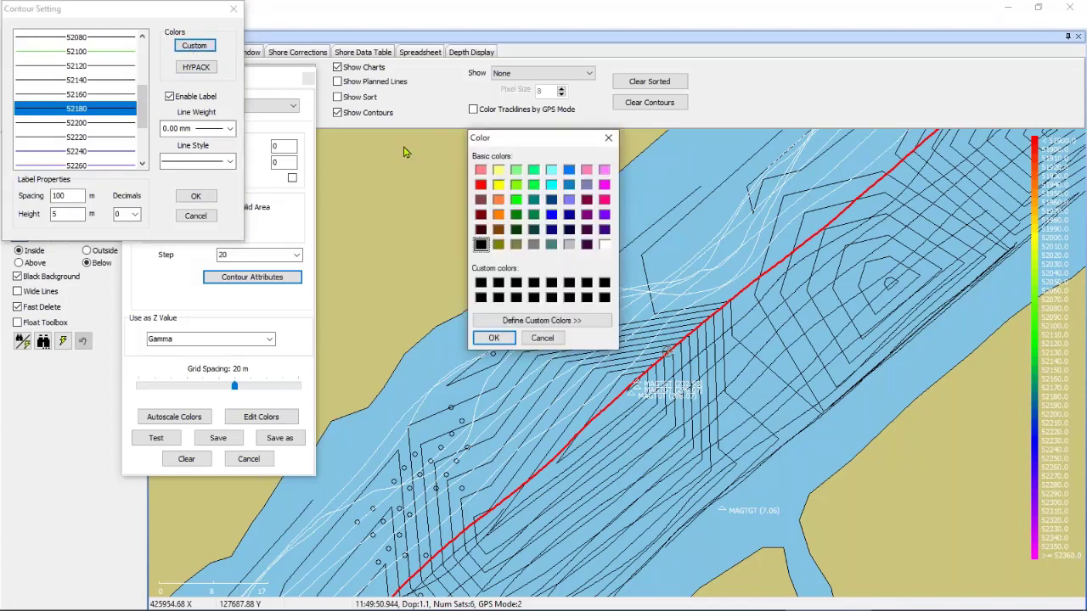
{"action": "left_click", "coordinate": [480, 185]}
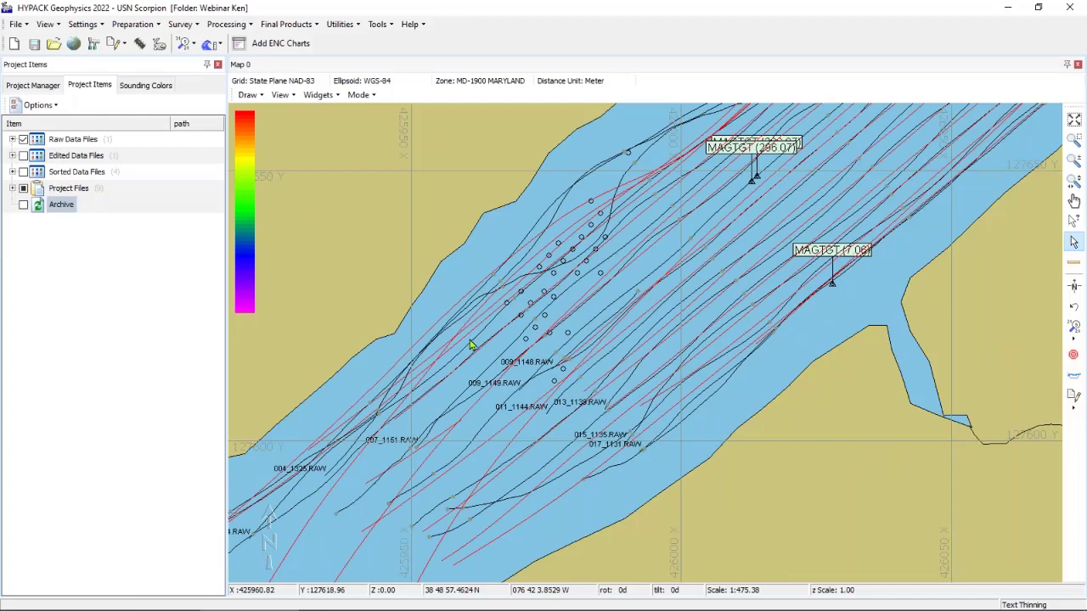
{"action": "key", "text": "alt+Tab"}
{"action": "key", "text": "alt+Tab"}
{"action": "key", "text": "alt+Tab"}
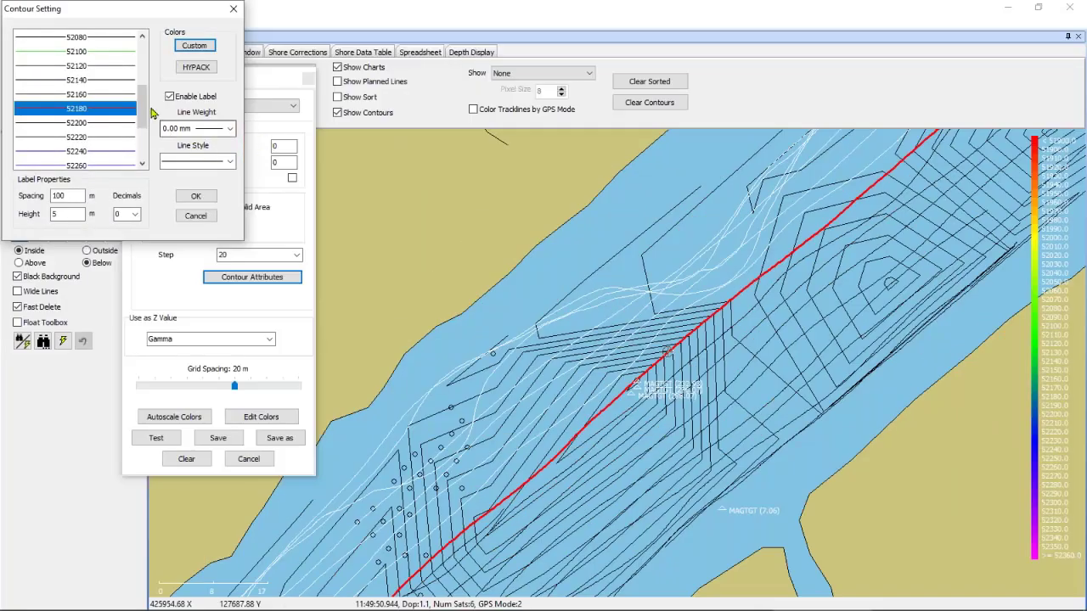
{"action": "left_click", "coordinate": [195, 198]}
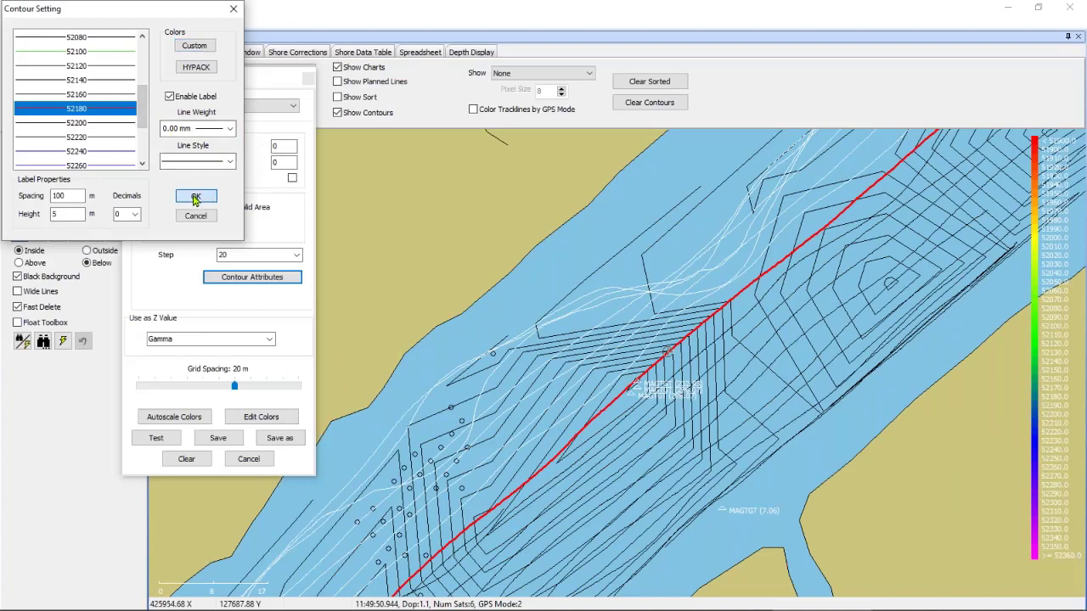
Apply HYPACK colors to all contour levels from 51900 to 52360, and generate a test of the contours.
{"action": "left_click", "coordinate": [116, 39]}
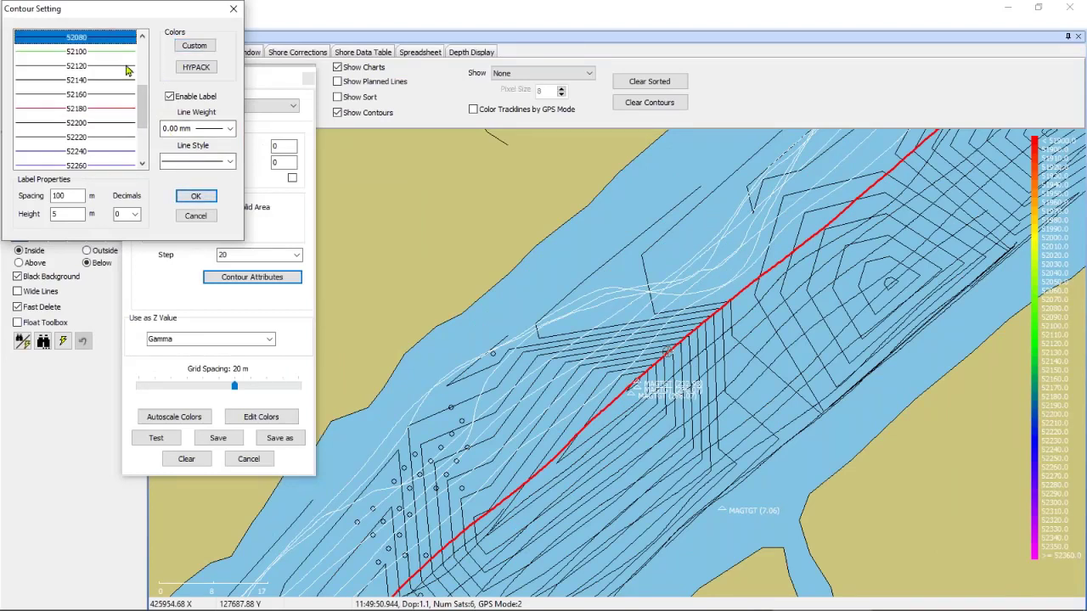
{"action": "scroll", "coordinate": [139, 96], "scroll_direction": "up", "scroll_amount": 3}
{"action": "scroll", "coordinate": [121, 36], "scroll_direction": "down", "scroll_amount": 3}
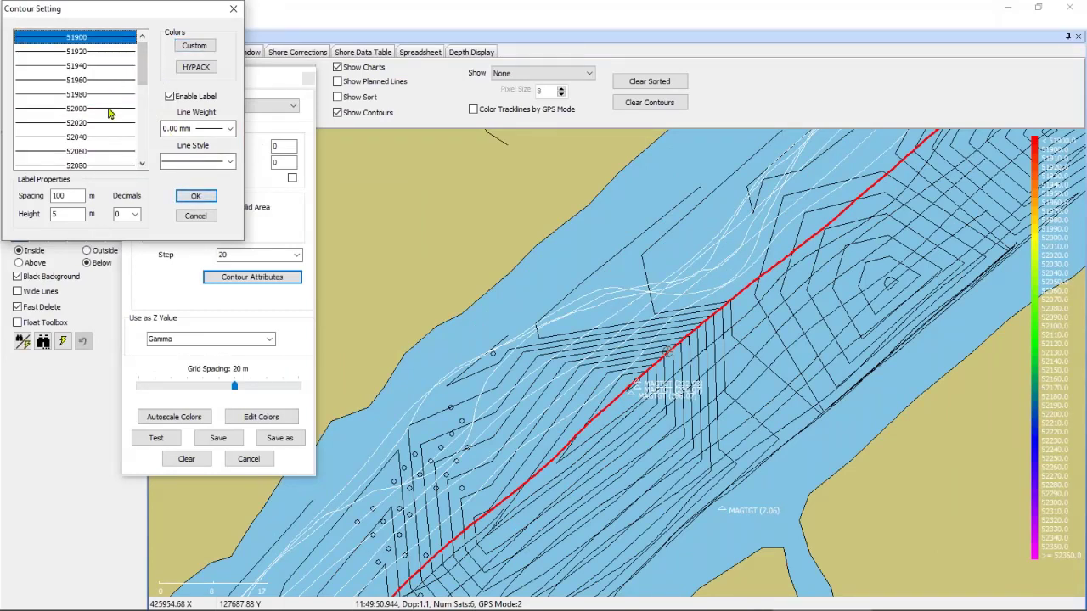
{"action": "scroll", "coordinate": [127, 135], "scroll_direction": "up", "scroll_amount": 2}
{"action": "scroll", "coordinate": [128, 134], "scroll_direction": "down", "scroll_amount": 4}
{"action": "left_click", "coordinate": [121, 151], "text": "shift"}
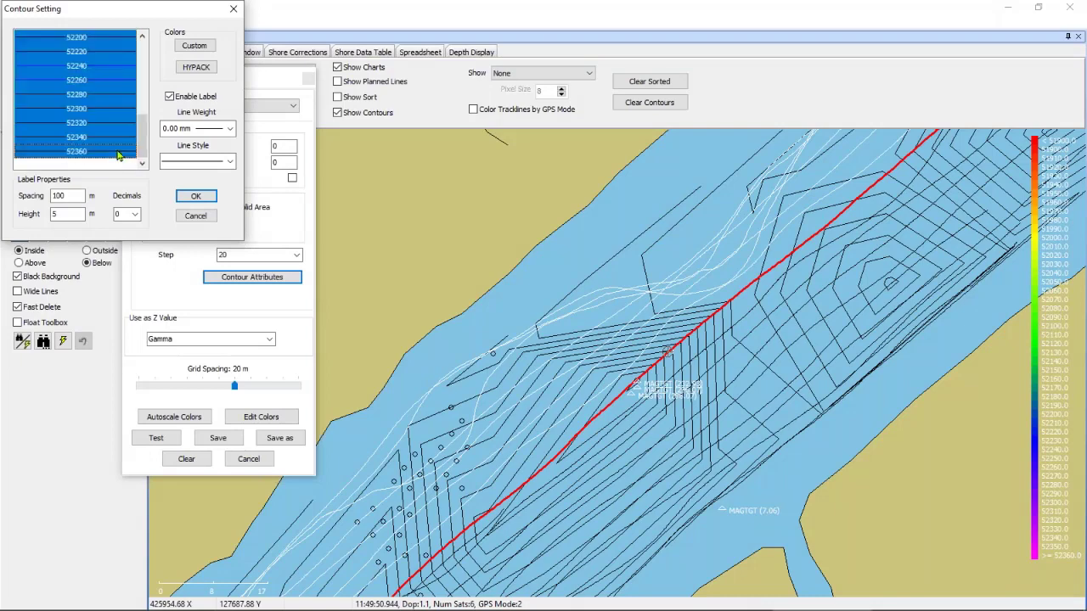
{"action": "left_click", "coordinate": [196, 68]}
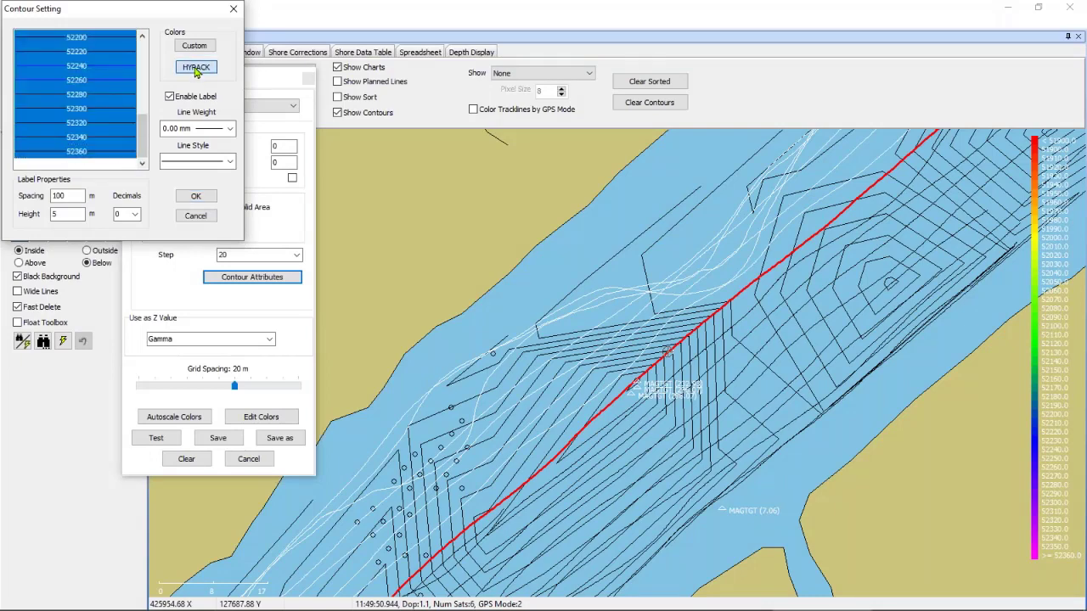
{"action": "left_click", "coordinate": [195, 197]}
{"action": "left_click", "coordinate": [156, 440]}
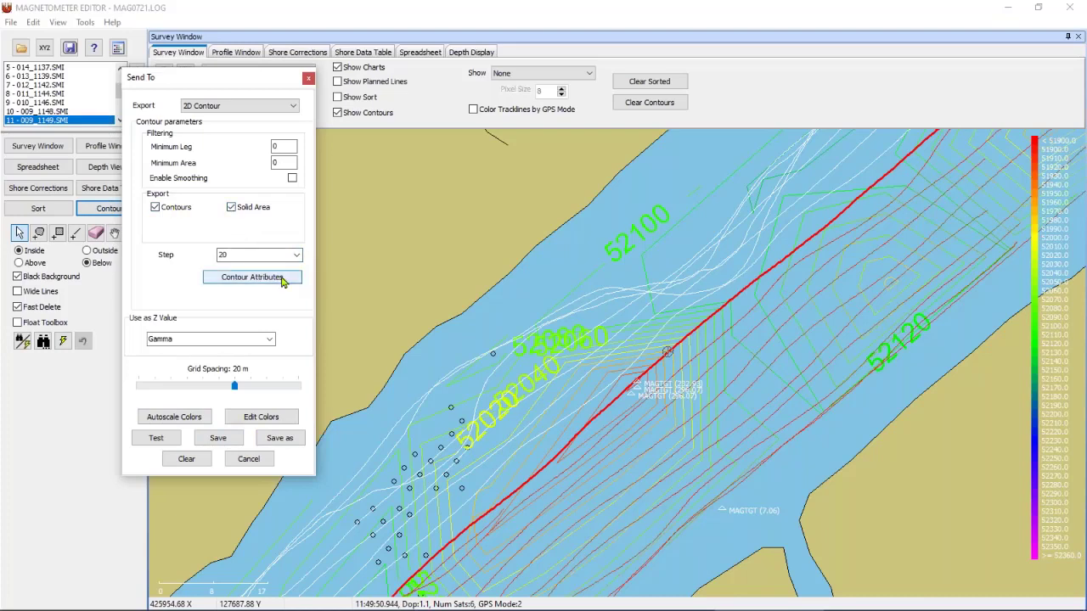
Reopen and confirm the contour attributes, set the grid spacing to 5 m, and test the contours with solid areas.
{"action": "left_click", "coordinate": [281, 278]}
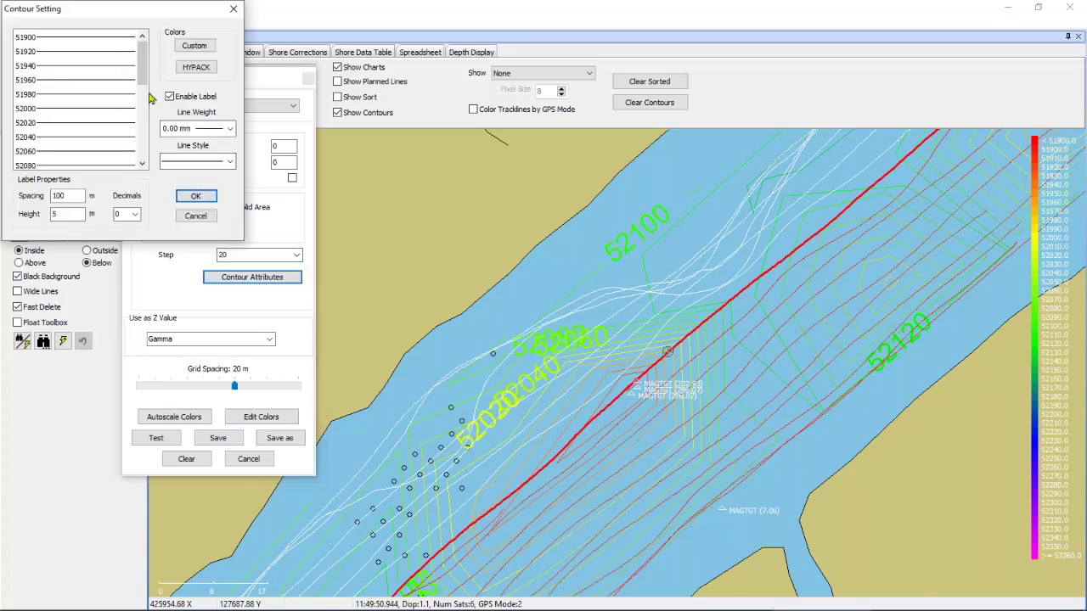
{"action": "left_click", "coordinate": [197, 197]}
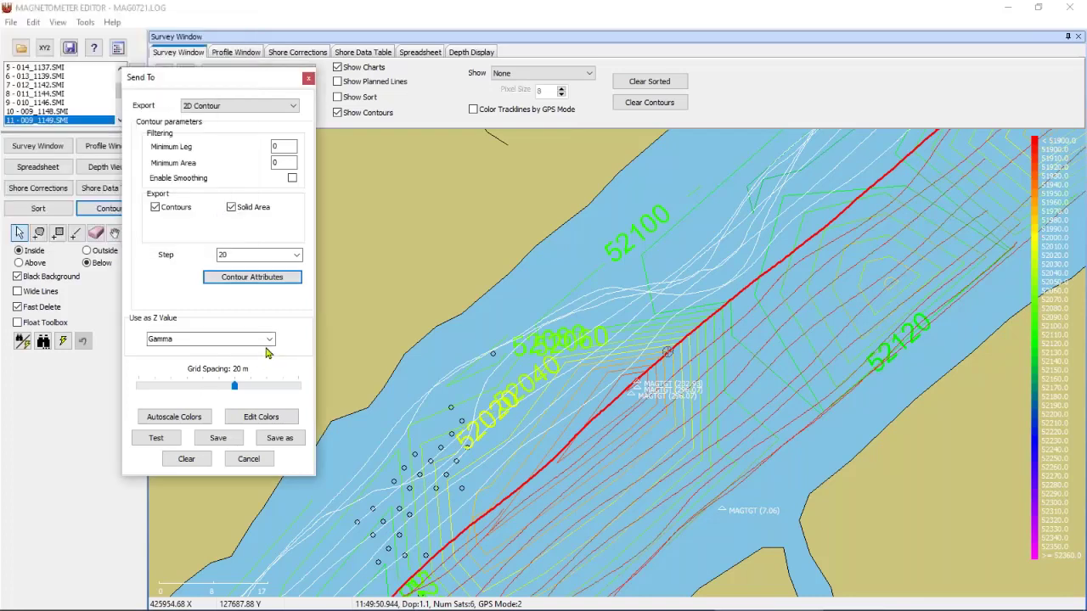
{"action": "left_click", "coordinate": [235, 388]}
{"action": "left_click_drag", "start_coordinate": [235, 388], "coordinate": [206, 389]}
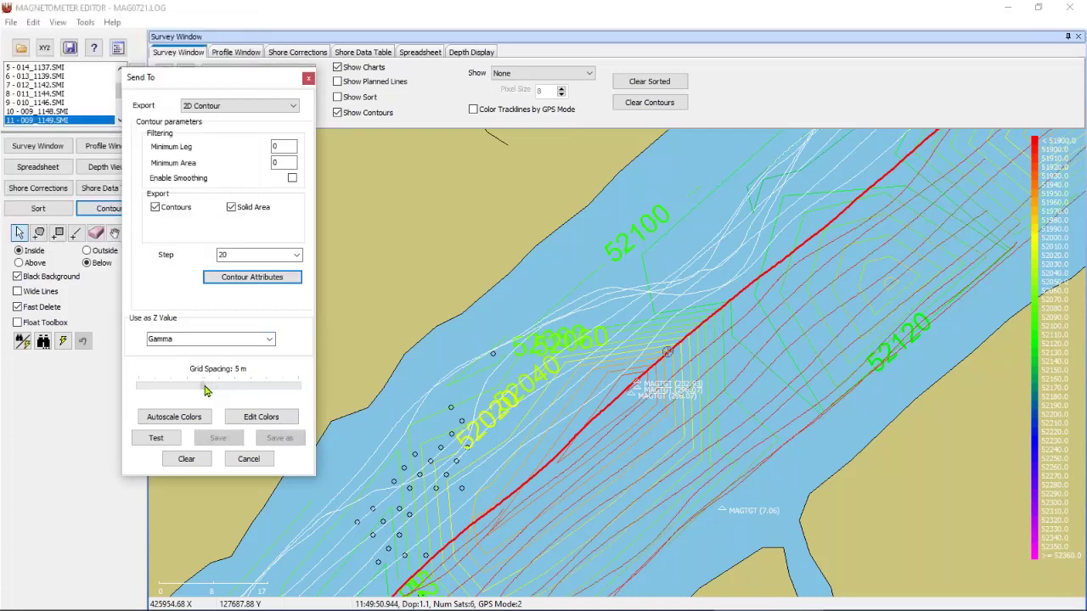
{"action": "left_click", "coordinate": [158, 439]}
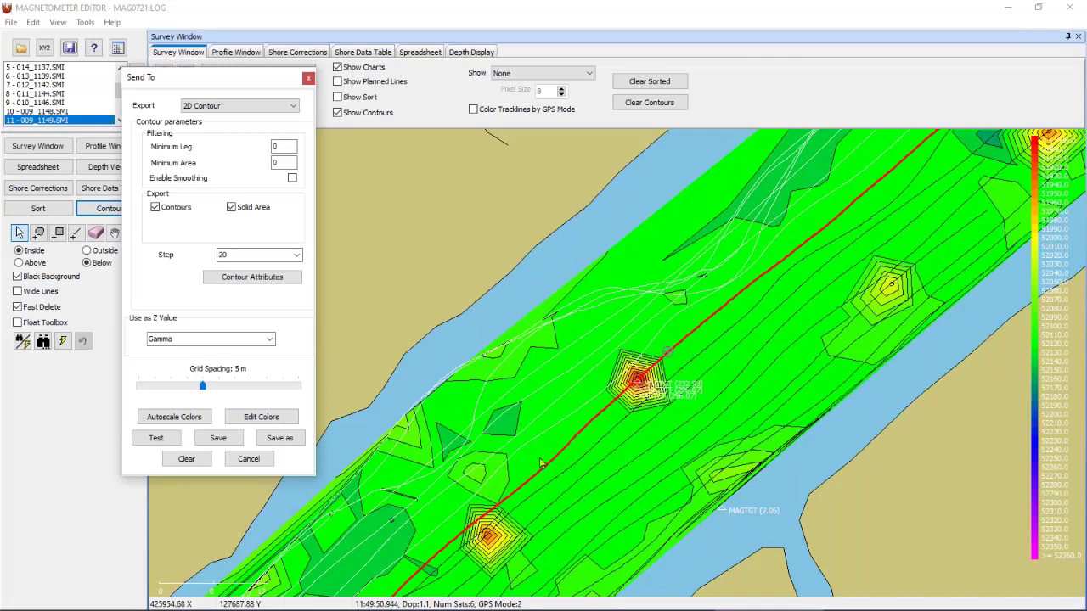
Save the contours as the DXF file Webinar.dxf in the USN Scorpion project folder.
{"action": "left_click", "coordinate": [274, 443]}
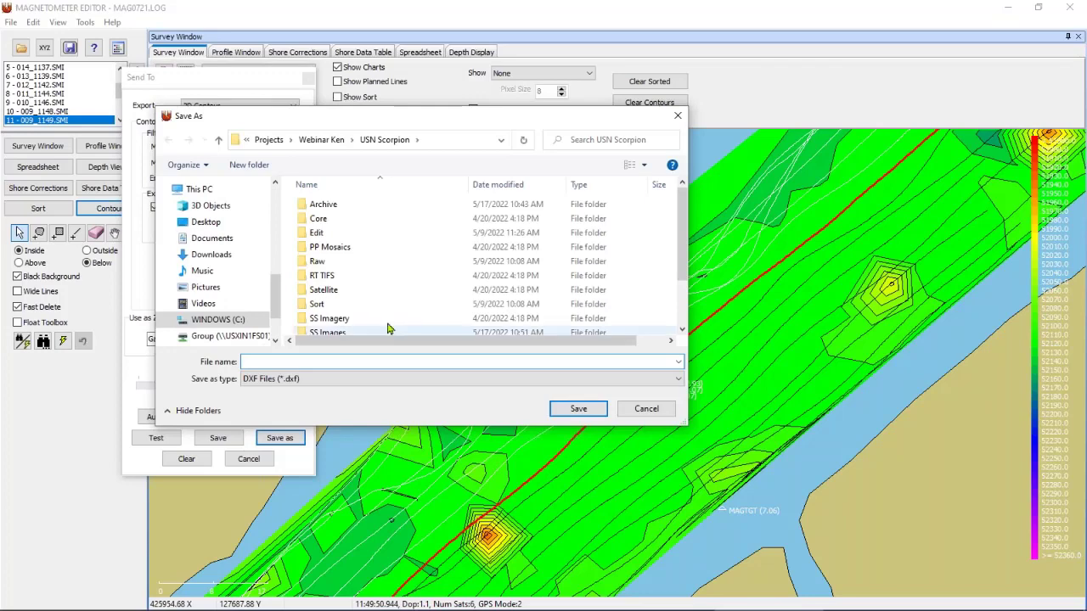
{"action": "scroll", "coordinate": [388, 322], "scroll_direction": "down", "scroll_amount": 2}
{"action": "left_click", "coordinate": [373, 285]}
{"action": "left_click", "coordinate": [374, 298]}
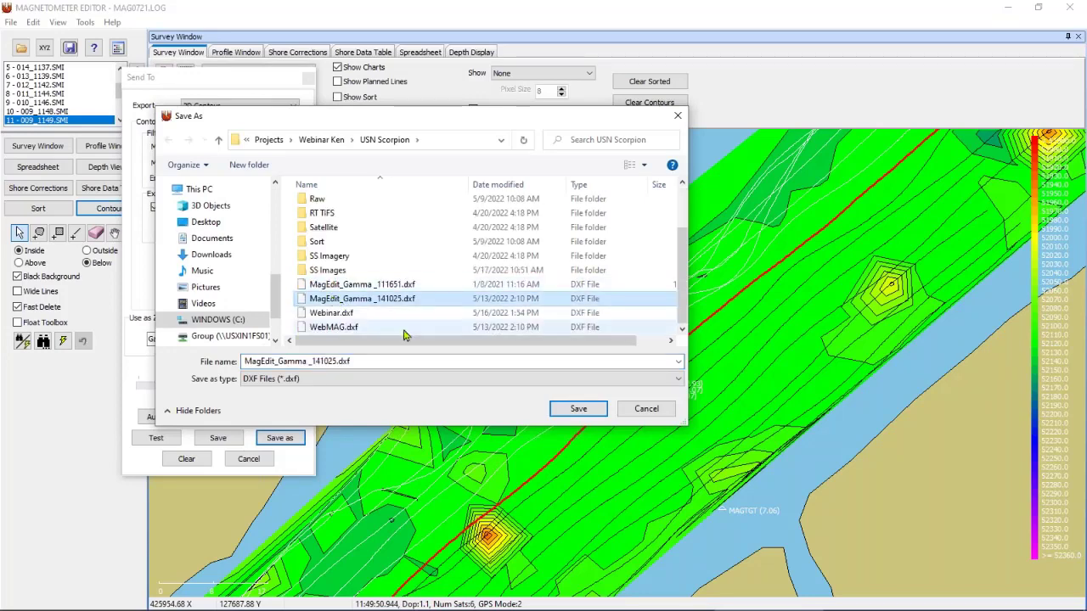
{"action": "left_click_drag", "start_coordinate": [359, 123], "coordinate": [519, 119]}
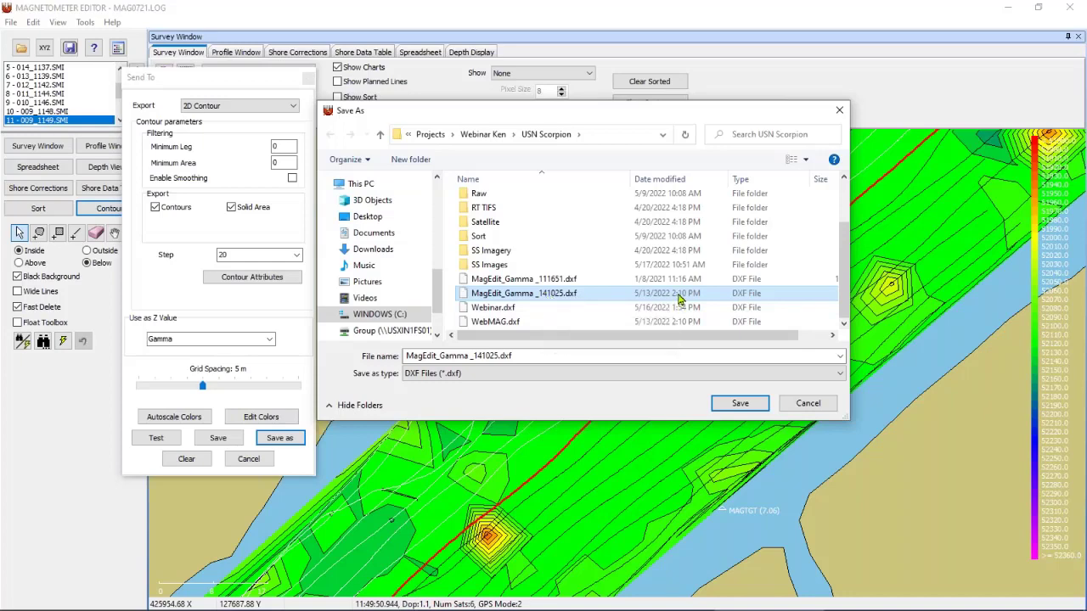
{"action": "left_click", "coordinate": [507, 308]}
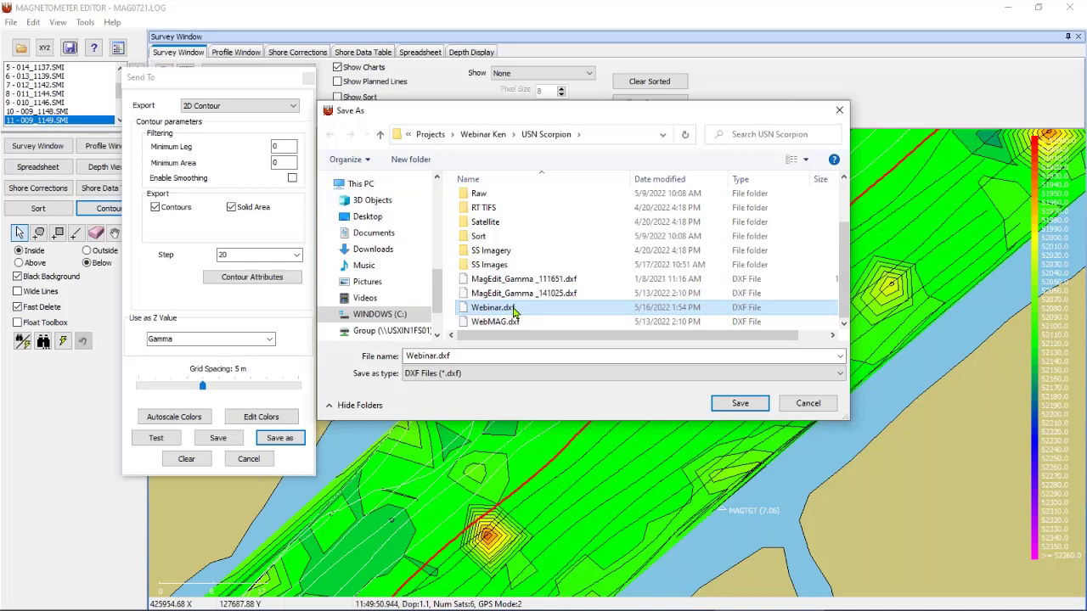
{"action": "left_click", "coordinate": [743, 403]}
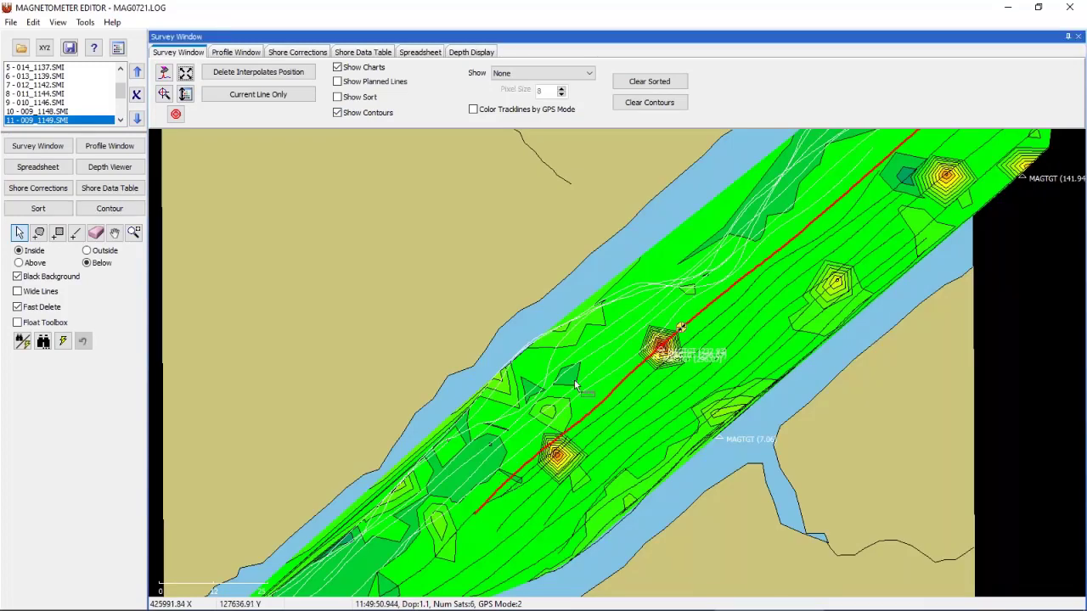
Examine the survey contours and magnetometer targets along the whole channel, with survey line 003_1157.SMI selected.
{"action": "right_click", "coordinate": [582, 360]}
{"action": "left_click", "coordinate": [681, 327]}
{"action": "left_click", "coordinate": [419, 497]}
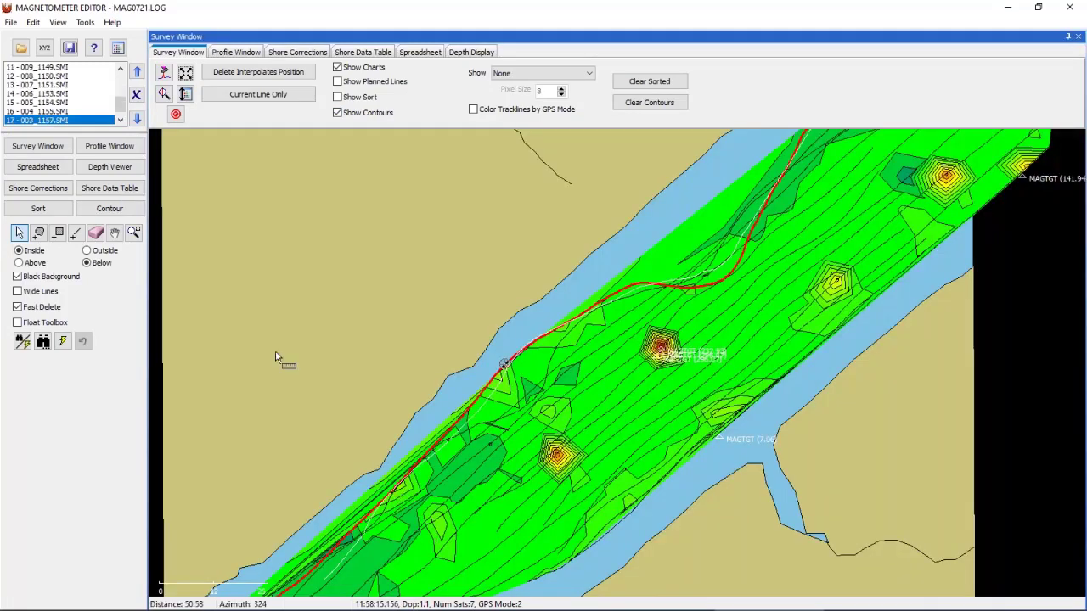
{"action": "key", "text": "h"}
{"action": "left_click_drag", "start_coordinate": [365, 352], "coordinate": [366, 348]}
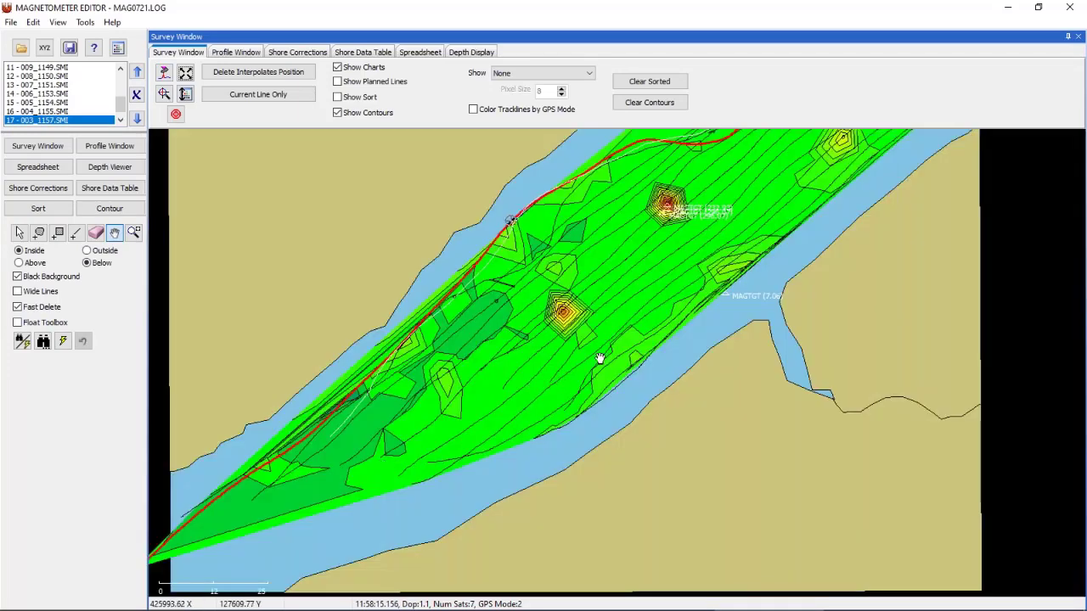
{"action": "left_click_drag", "start_coordinate": [600, 359], "coordinate": [345, 526]}
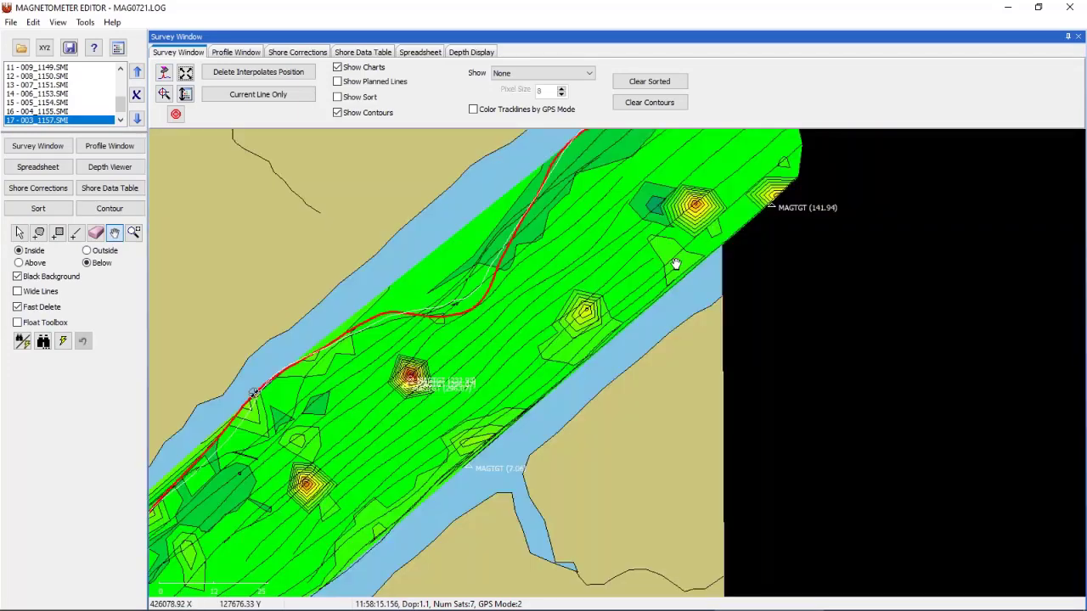
{"action": "left_click_drag", "start_coordinate": [676, 263], "coordinate": [694, 386]}
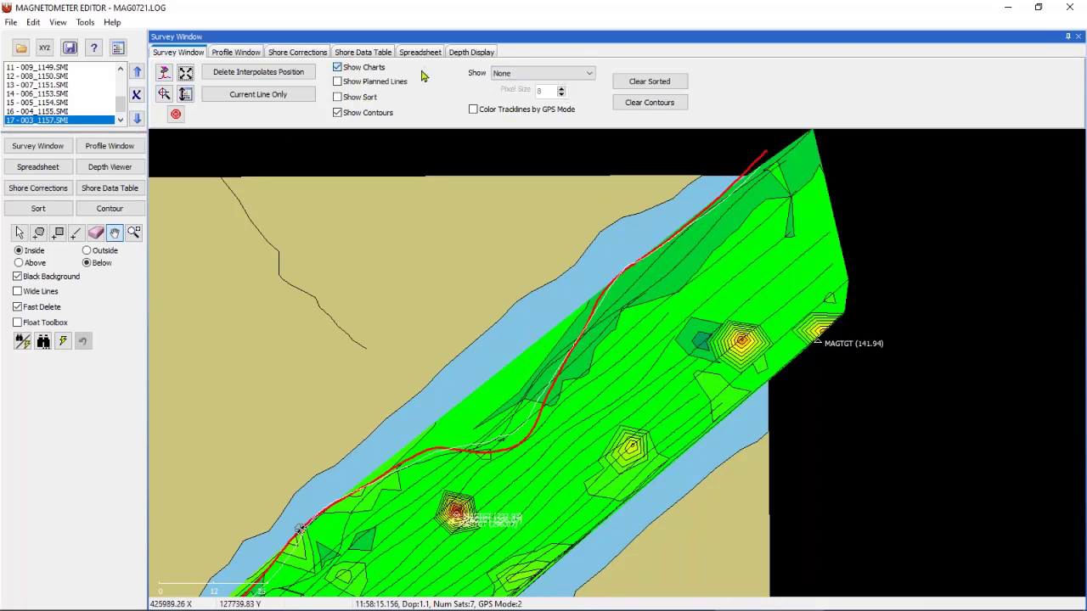
Hide the contours in favour of tracklines coloured by Gamma, and close the Magnetometer Editor without saving the changes.
{"action": "left_click", "coordinate": [389, 114]}
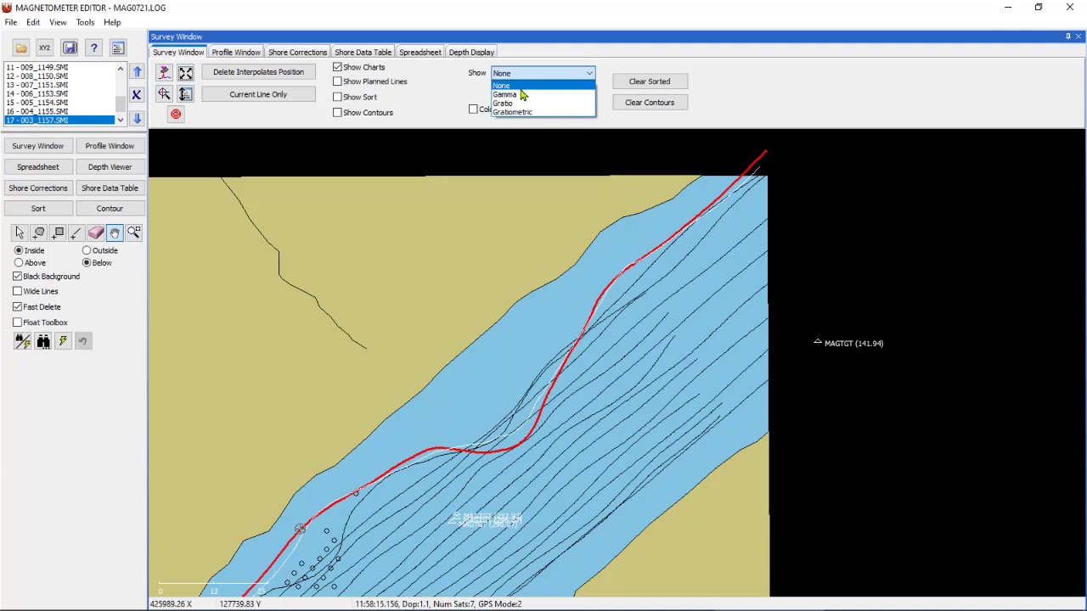
{"action": "left_click", "coordinate": [522, 95]}
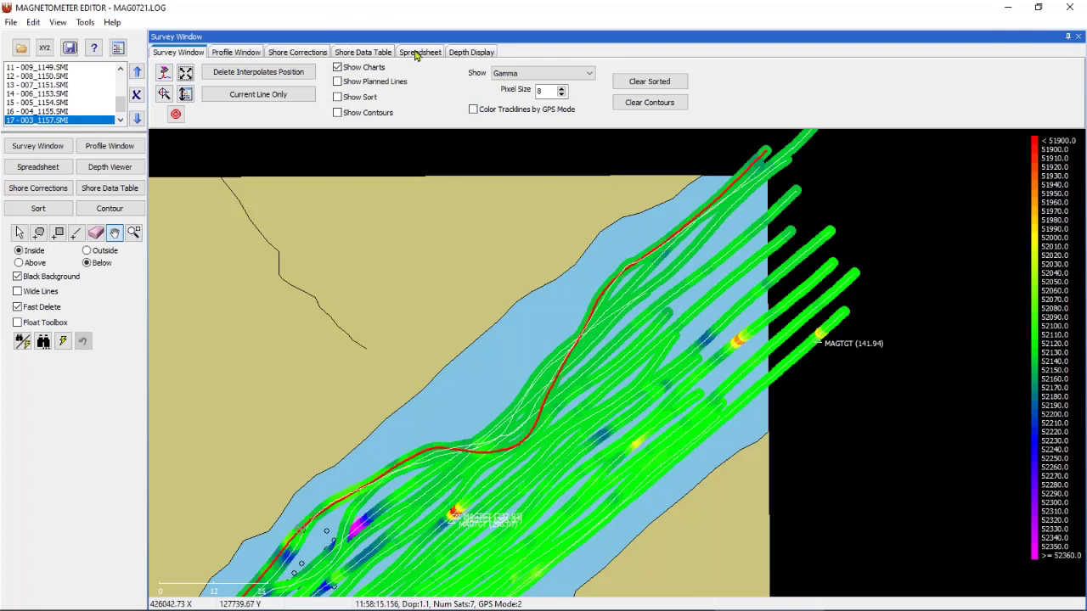
{"action": "left_click", "coordinate": [1062, 9]}
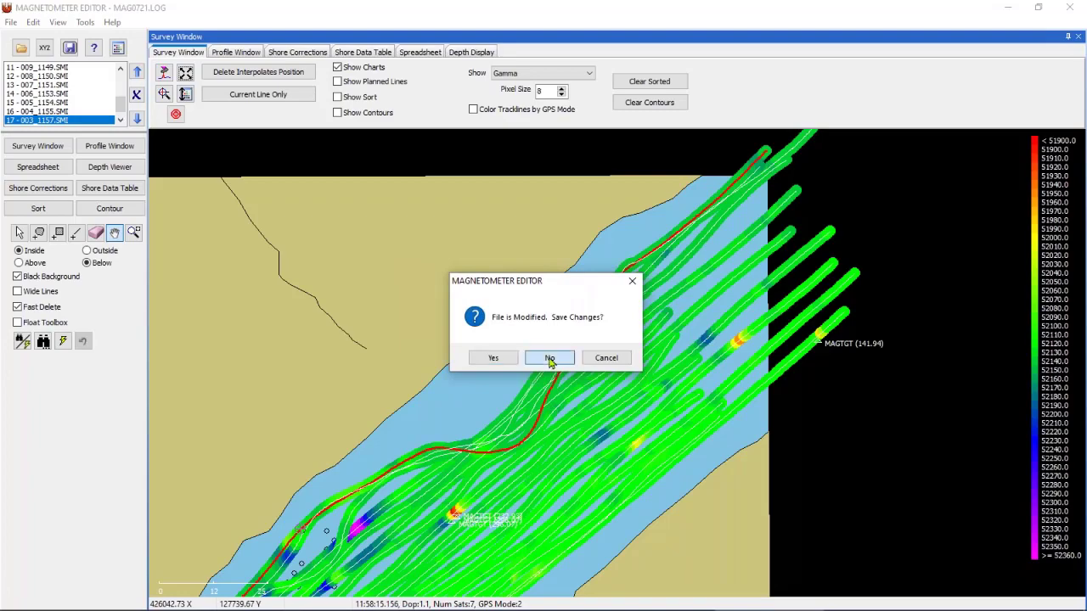
{"action": "left_click", "coordinate": [550, 357]}
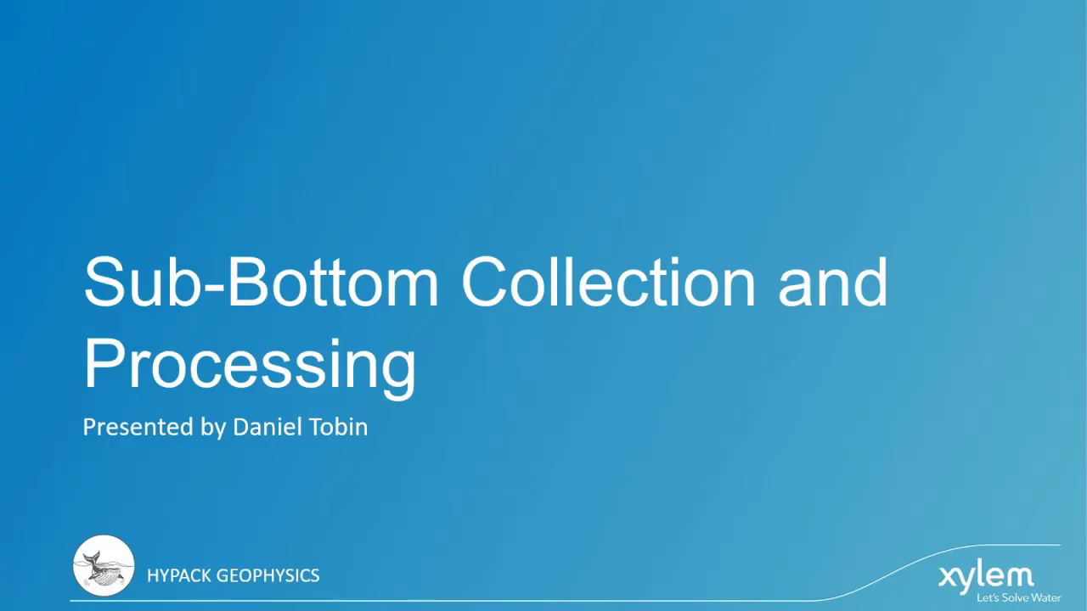
{"action": "key", "text": "Right"}
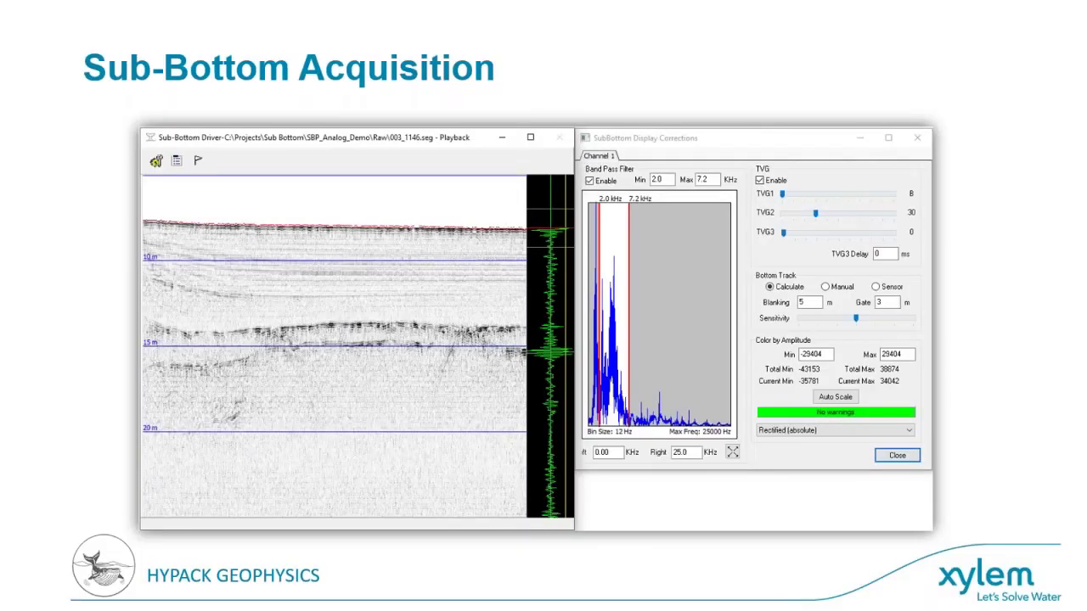
Switch to HYPACK Geophysics and open the SBP_Analog_Demo project from the Sub Bottom group.
{"action": "key", "text": "alt+Tab"}
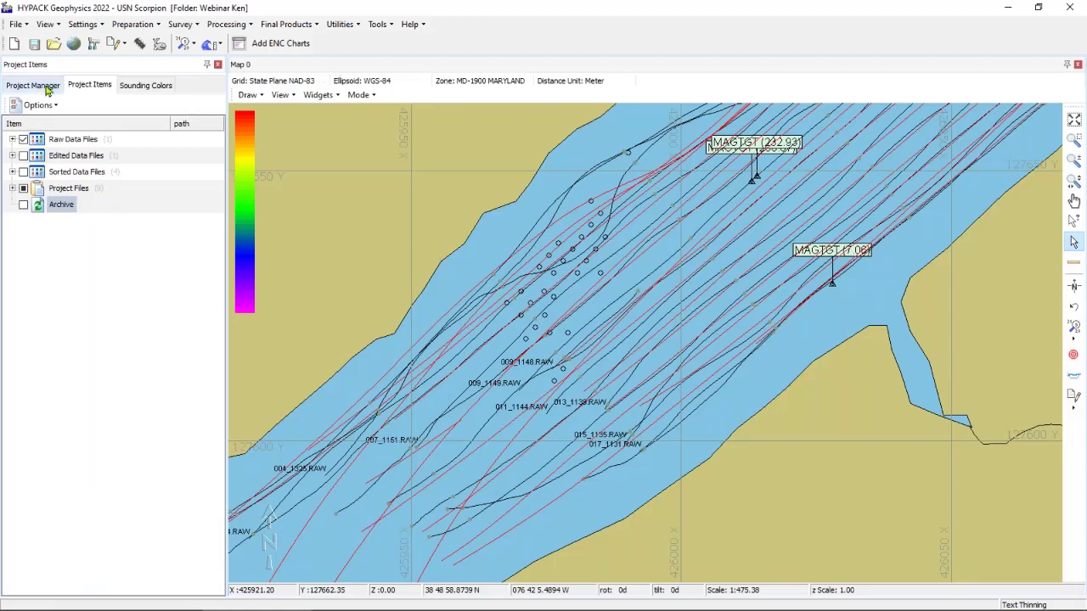
{"action": "left_click", "coordinate": [38, 85]}
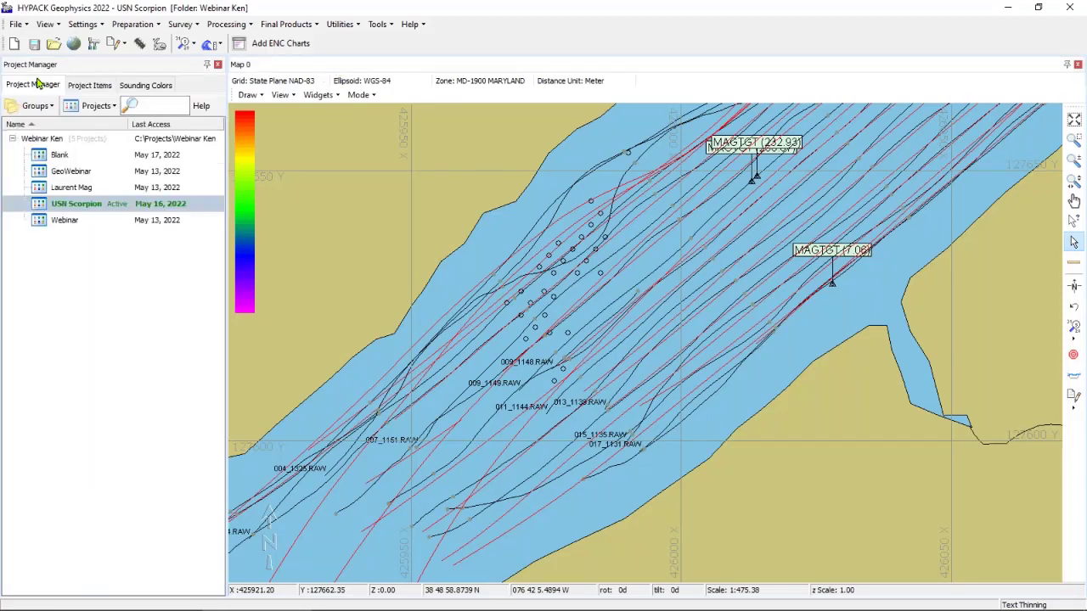
{"action": "left_click", "coordinate": [34, 105]}
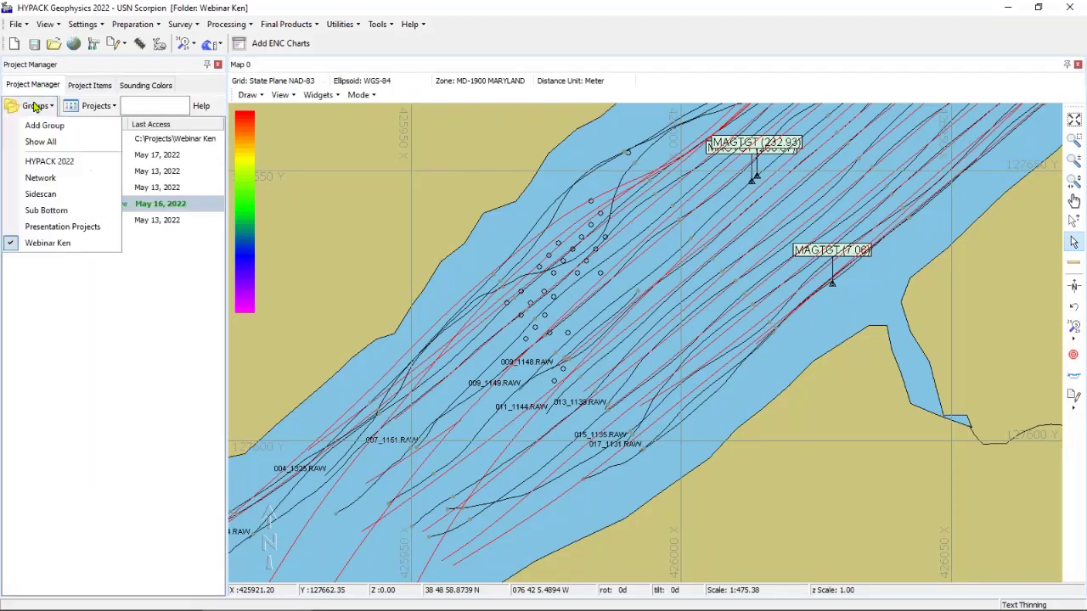
{"action": "left_click", "coordinate": [48, 211]}
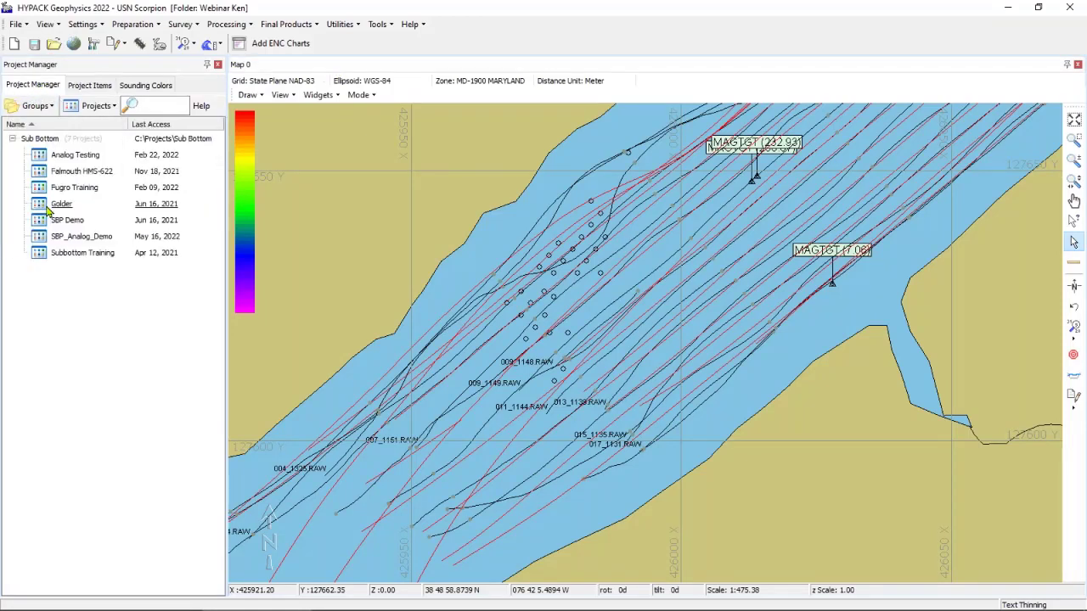
{"action": "double_click", "coordinate": [81, 237]}
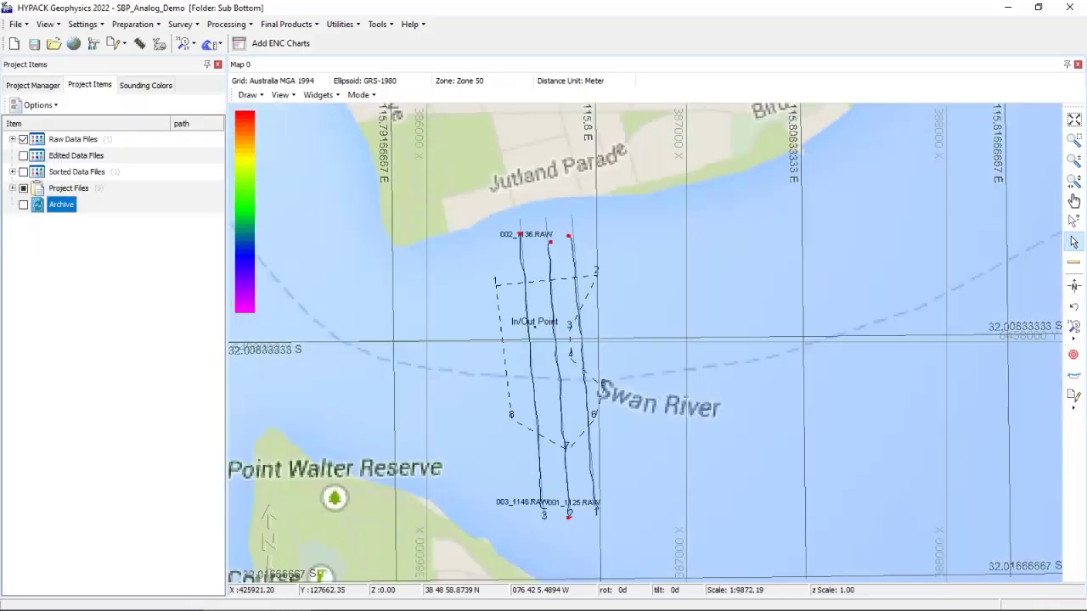
Open the project's hardware configuration, select the Sub-Bottom Driver and list the available drivers by description.
{"action": "left_click", "coordinate": [141, 45]}
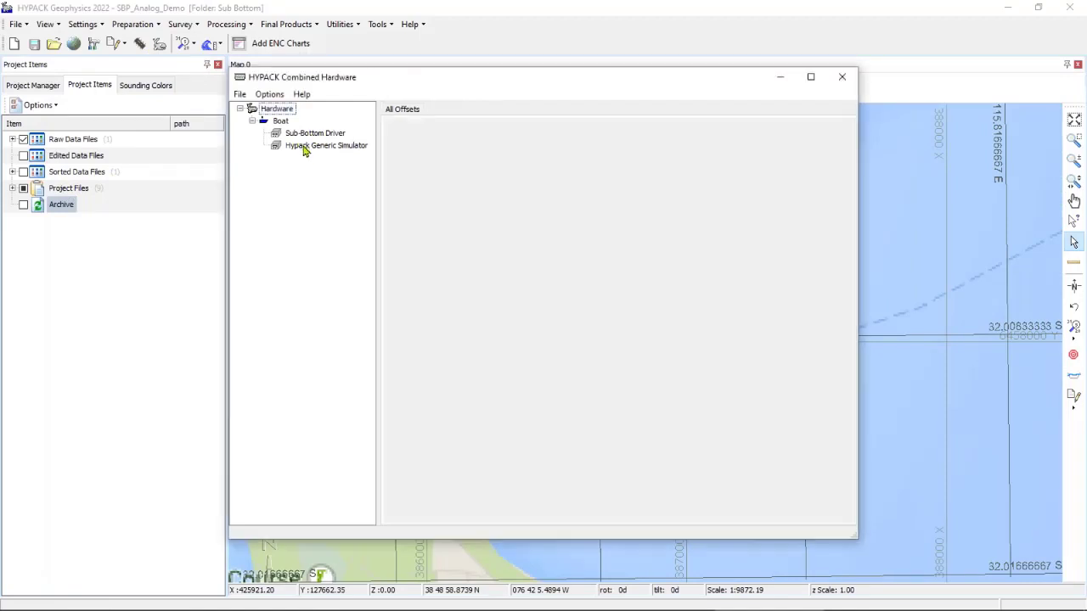
{"action": "left_click", "coordinate": [306, 146]}
{"action": "left_click", "coordinate": [308, 133]}
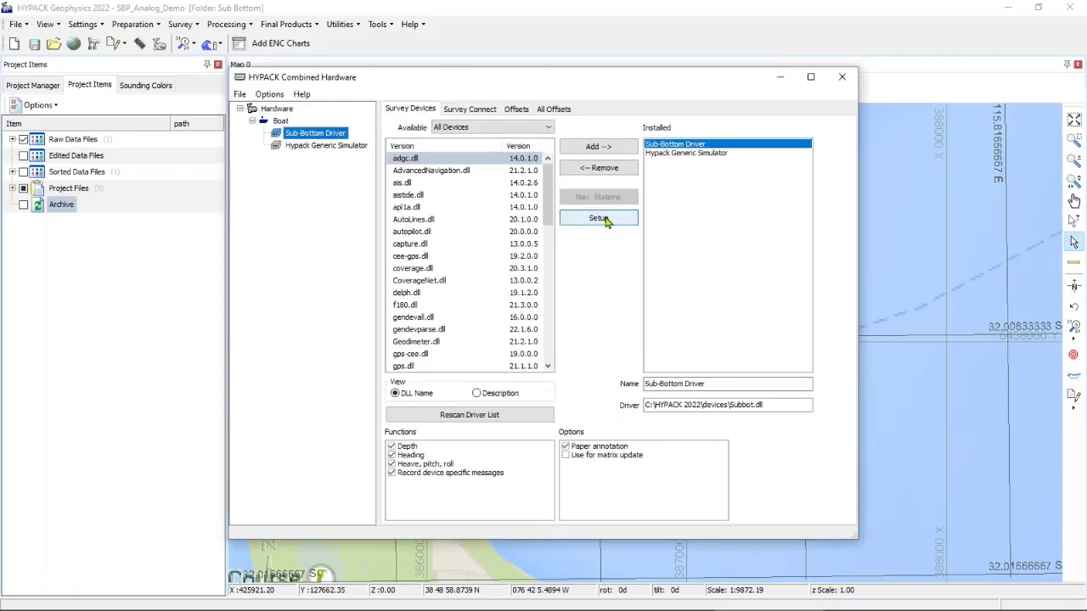
{"action": "left_click", "coordinate": [479, 395]}
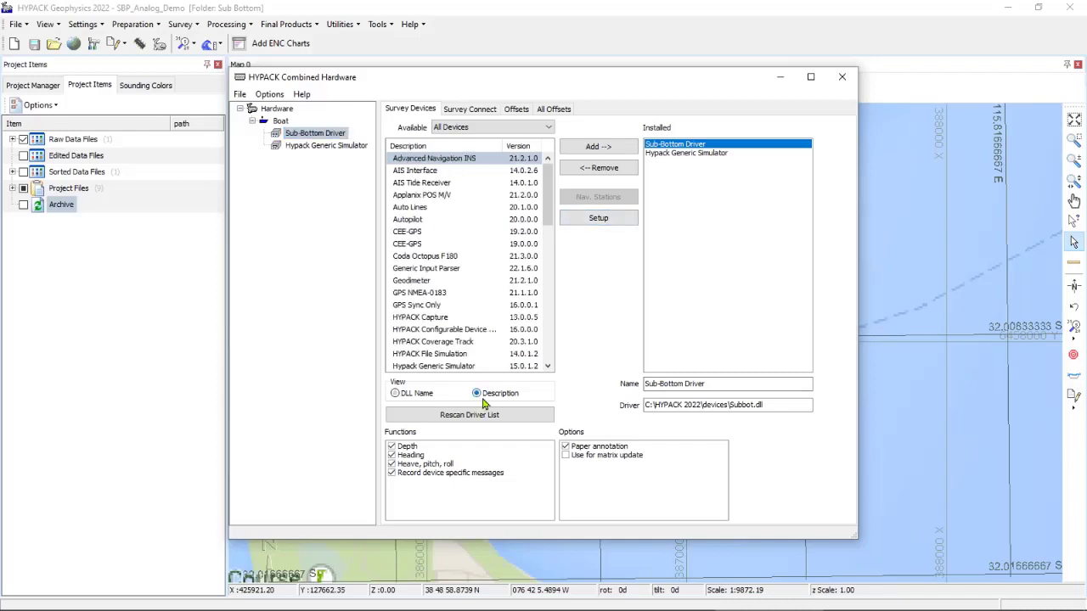
Open the Sub-Bottom Driver's setup and check the device choices, accepting Edge Tech 3000 Series.
{"action": "left_click", "coordinate": [584, 222]}
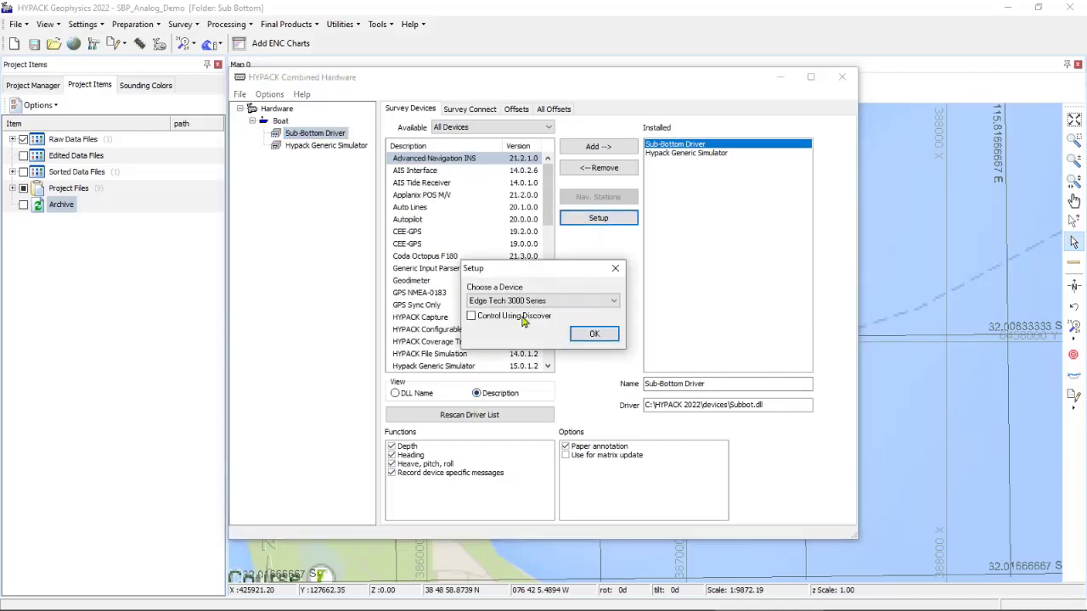
{"action": "left_click", "coordinate": [532, 301]}
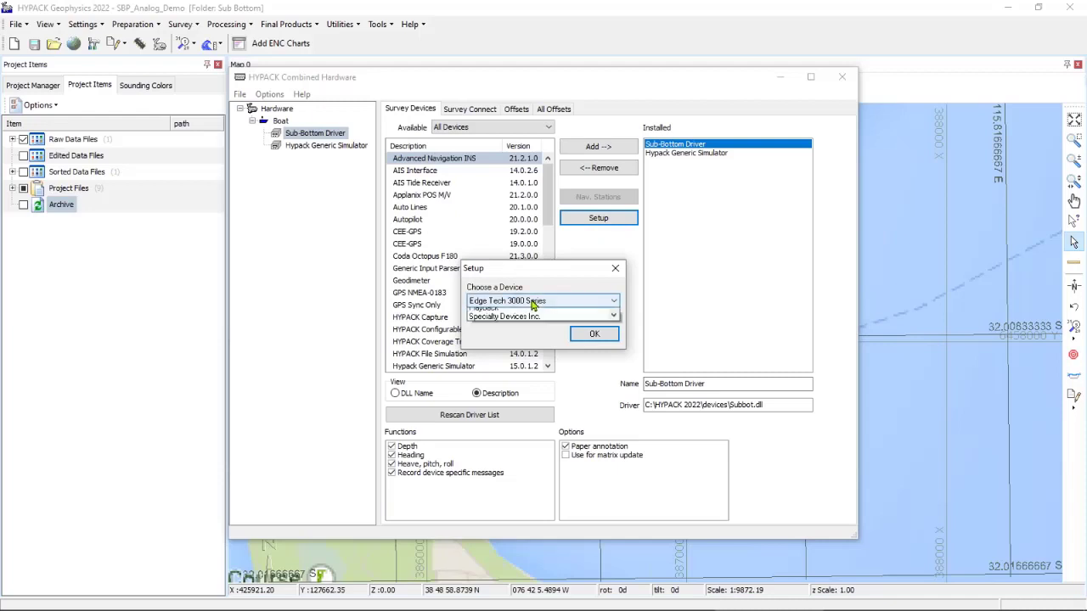
{"action": "left_click", "coordinate": [533, 301]}
{"action": "left_click", "coordinate": [593, 333]}
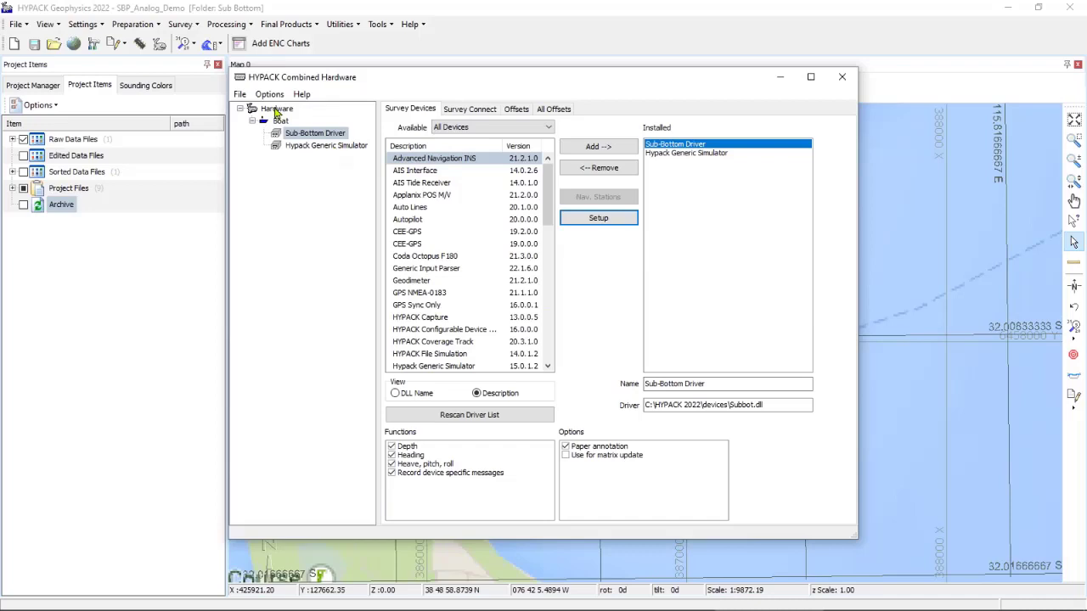
Browse the available drivers for the Sub-Bottom Driver and the position devices, and restore the list to All Devices.
{"action": "left_click", "coordinate": [416, 257]}
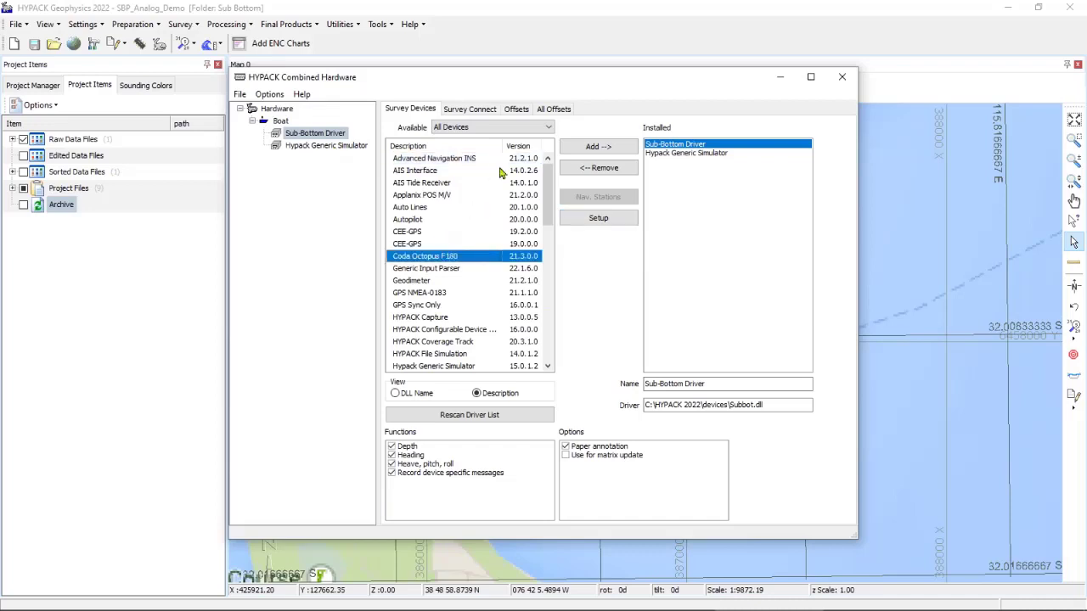
{"action": "left_click_drag", "start_coordinate": [548, 194], "coordinate": [547, 203]}
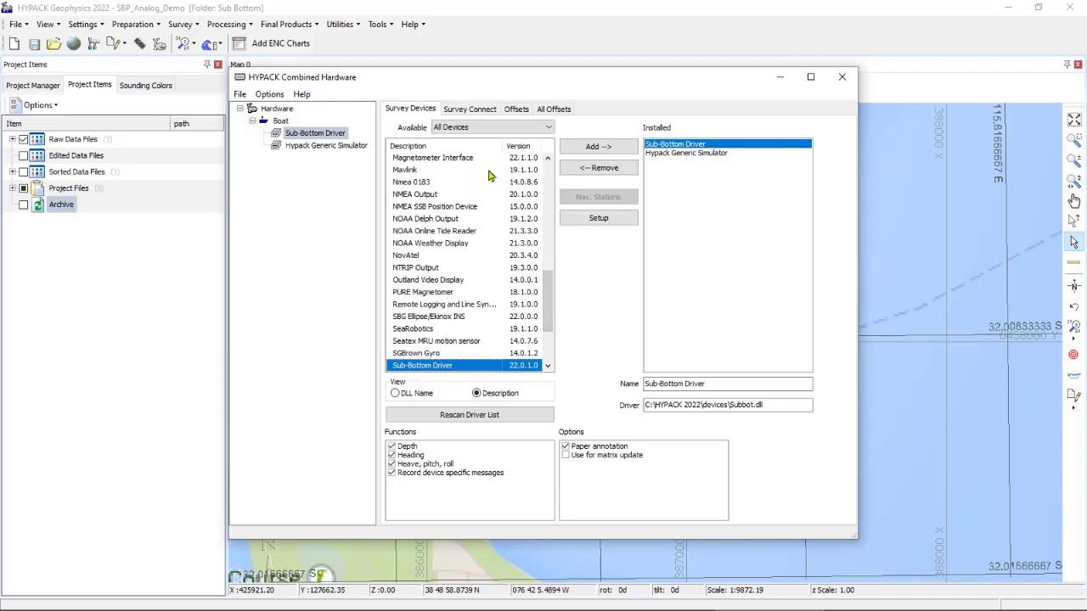
{"action": "left_click", "coordinate": [478, 131]}
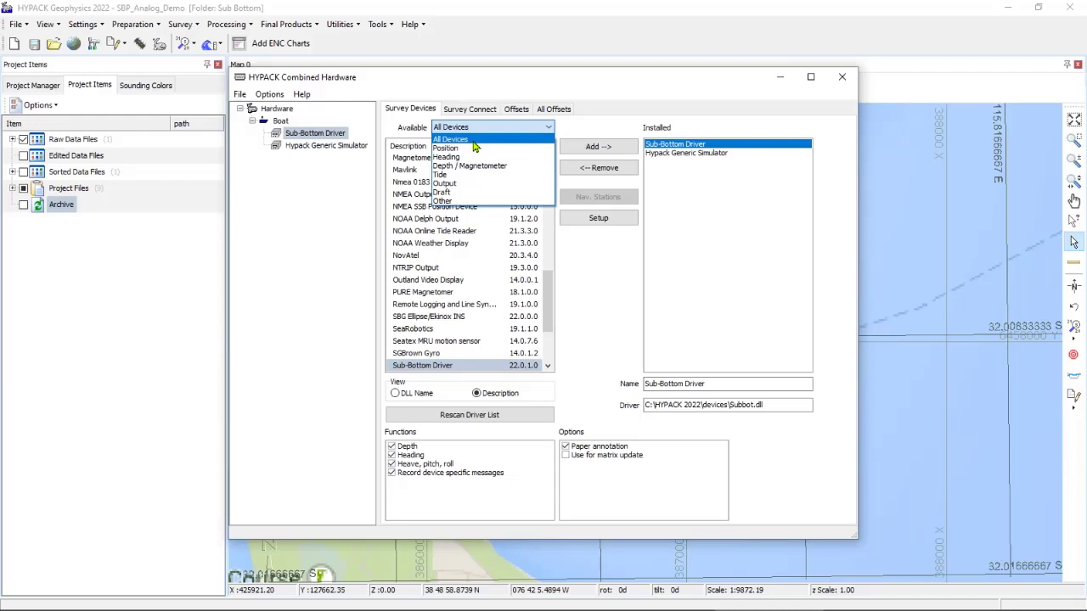
{"action": "left_click", "coordinate": [474, 141]}
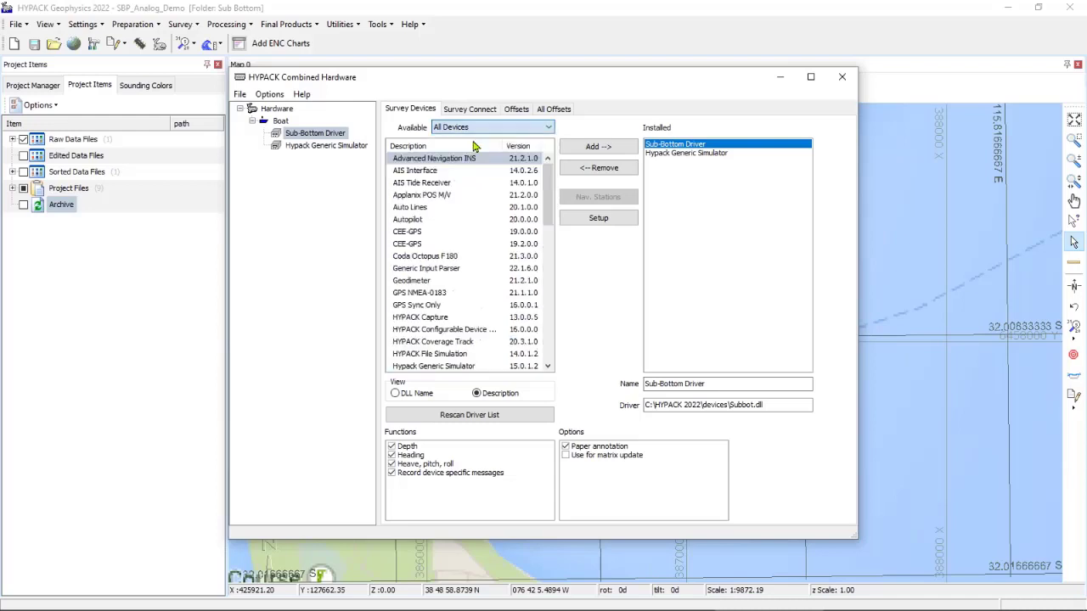
{"action": "left_click", "coordinate": [522, 132]}
{"action": "left_click", "coordinate": [524, 149]}
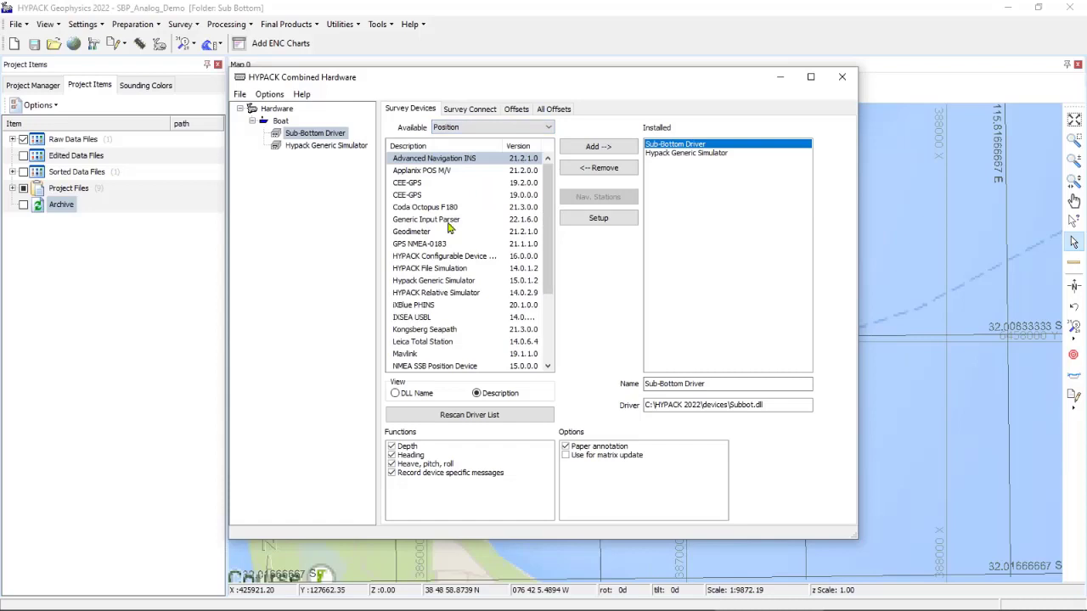
{"action": "left_click_drag", "start_coordinate": [548, 238], "coordinate": [541, 326]}
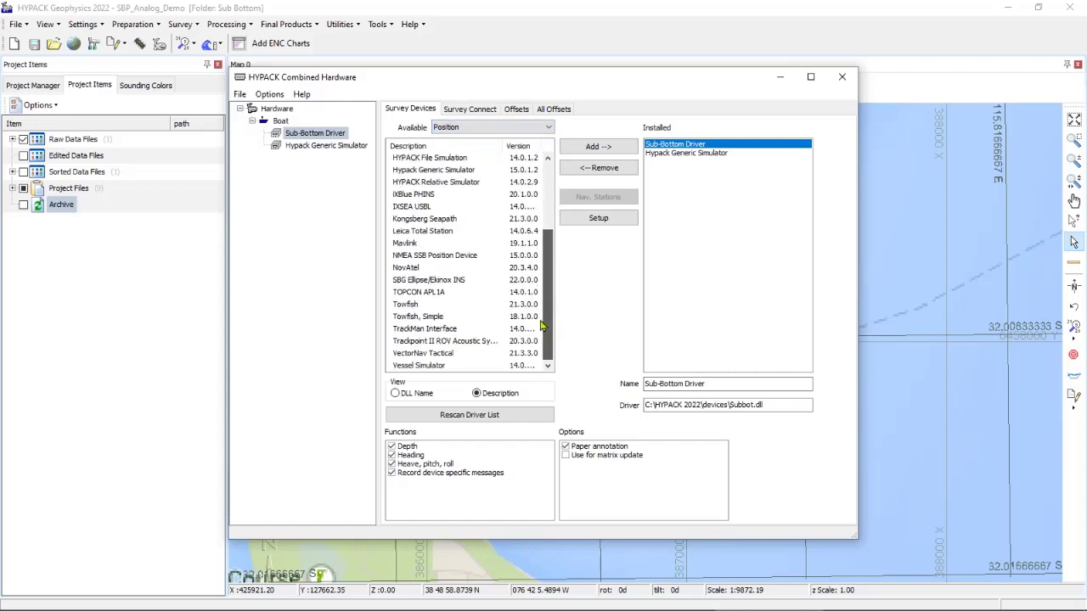
{"action": "left_click", "coordinate": [485, 128]}
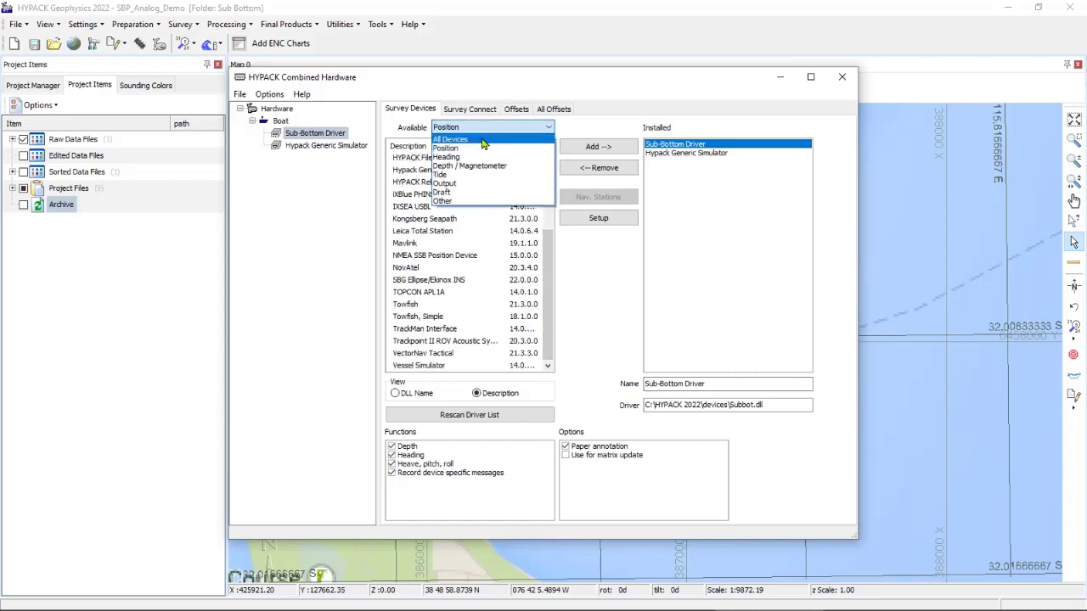
{"action": "left_click", "coordinate": [483, 140]}
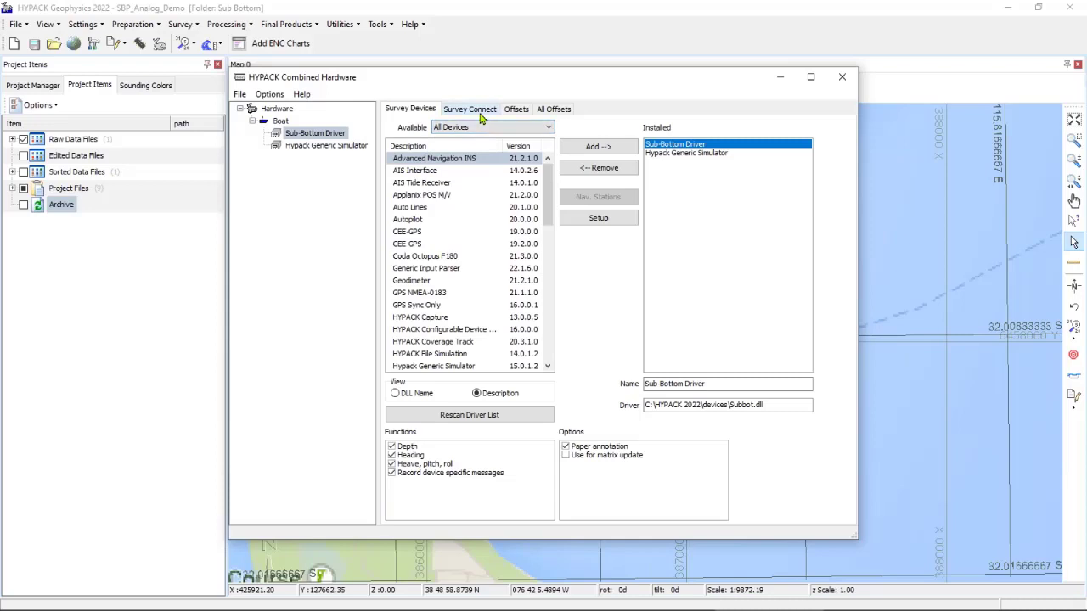
Review the Sub-Bottom Driver's data file connection without altering it, and close the hardware configuration without saving.
{"action": "left_click", "coordinate": [476, 110]}
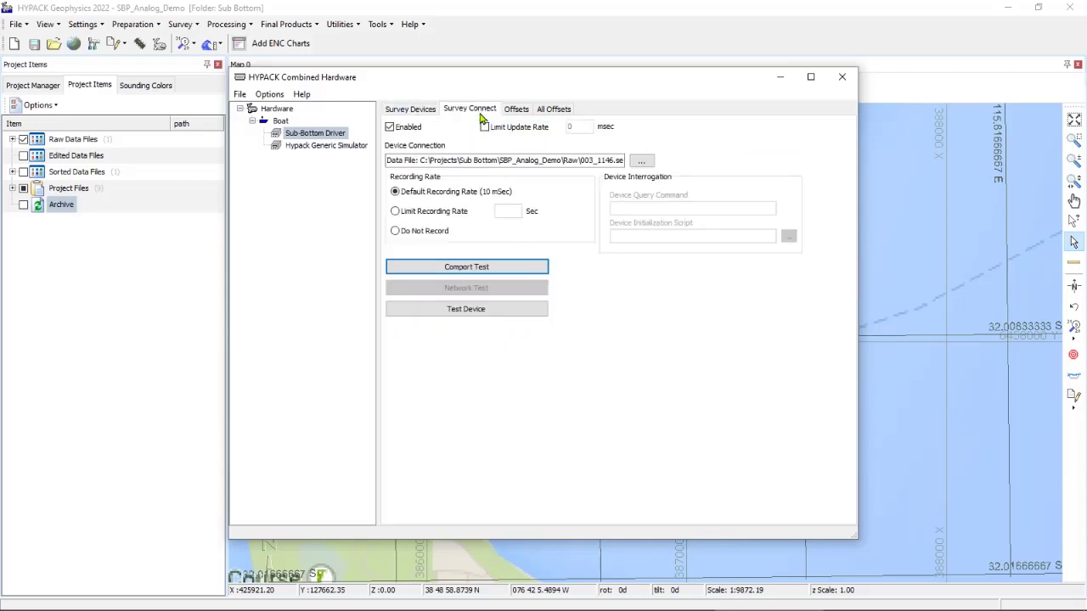
{"action": "left_click", "coordinate": [645, 163]}
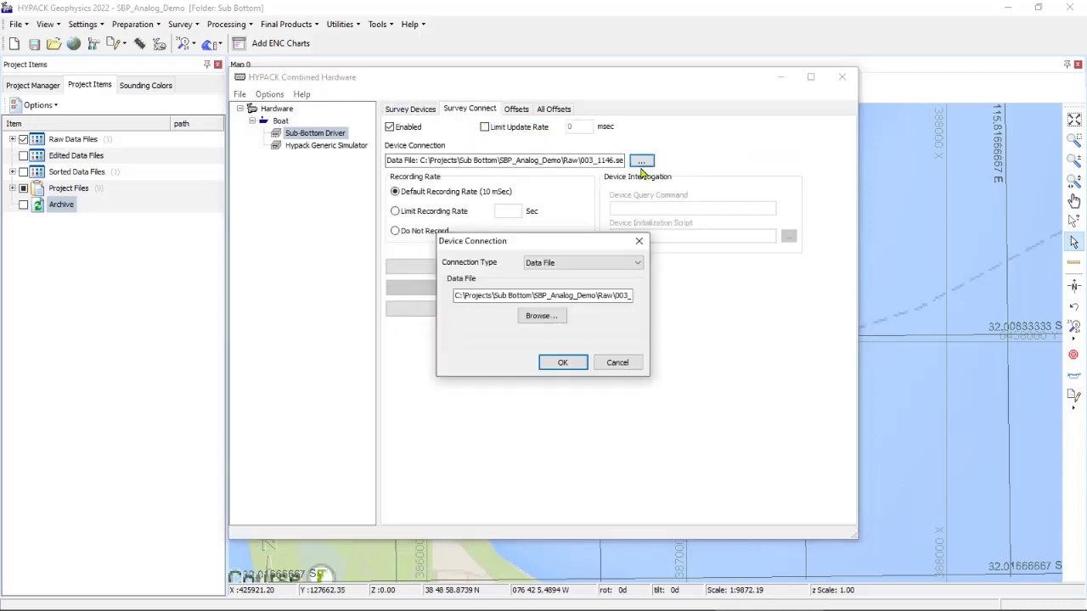
{"action": "left_click", "coordinate": [618, 361]}
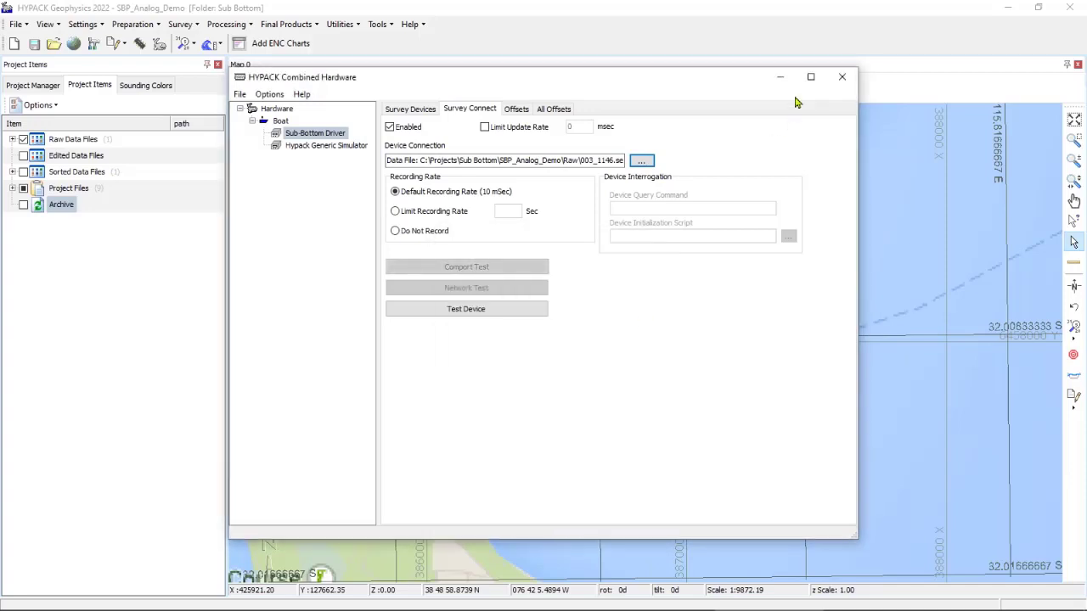
{"action": "left_click", "coordinate": [842, 77]}
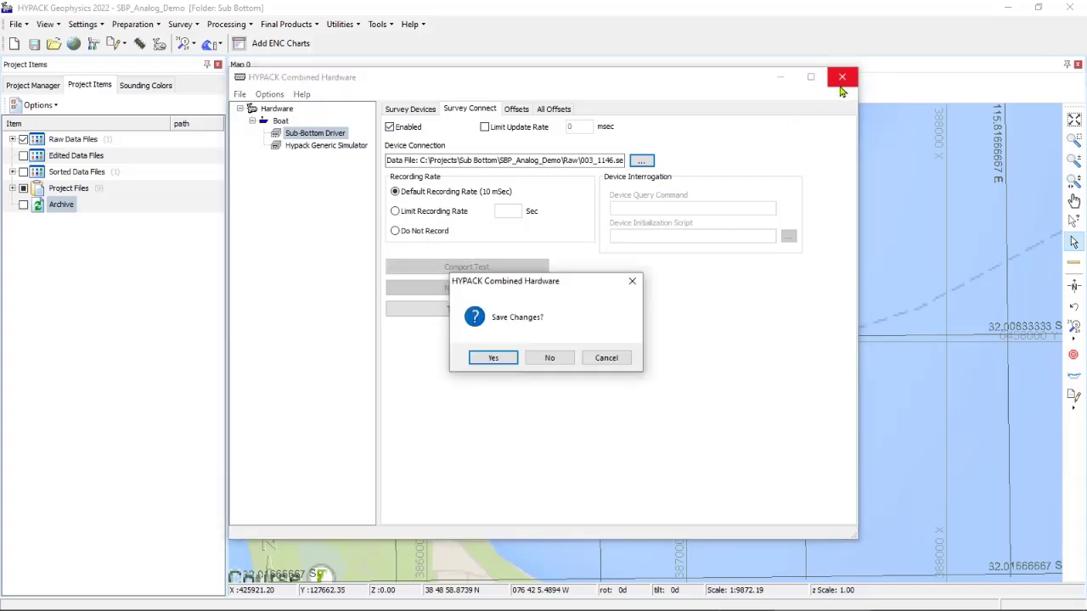
{"action": "left_click", "coordinate": [552, 359]}
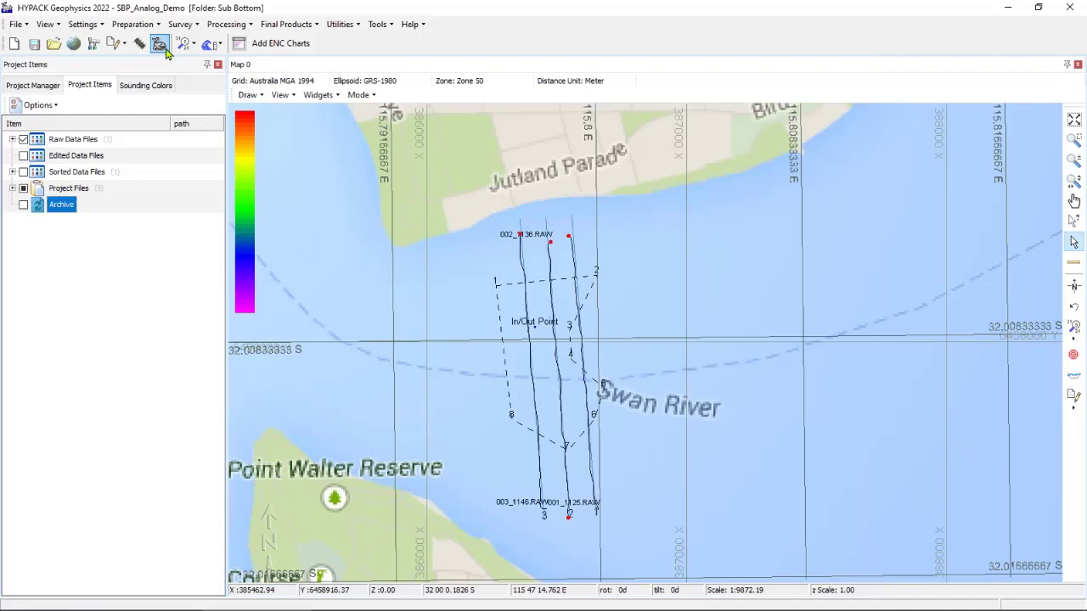
Launch the survey program and activate the Sub-Bottom Driver playback window for 003_1146.seg.
{"action": "left_click", "coordinate": [166, 51]}
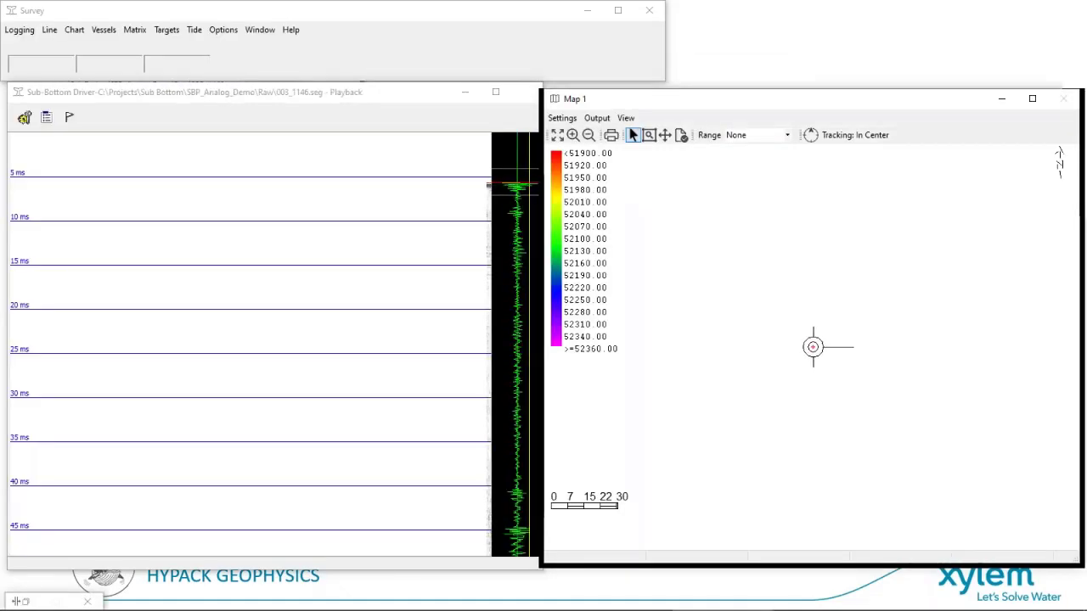
{"action": "left_click", "coordinate": [156, 99]}
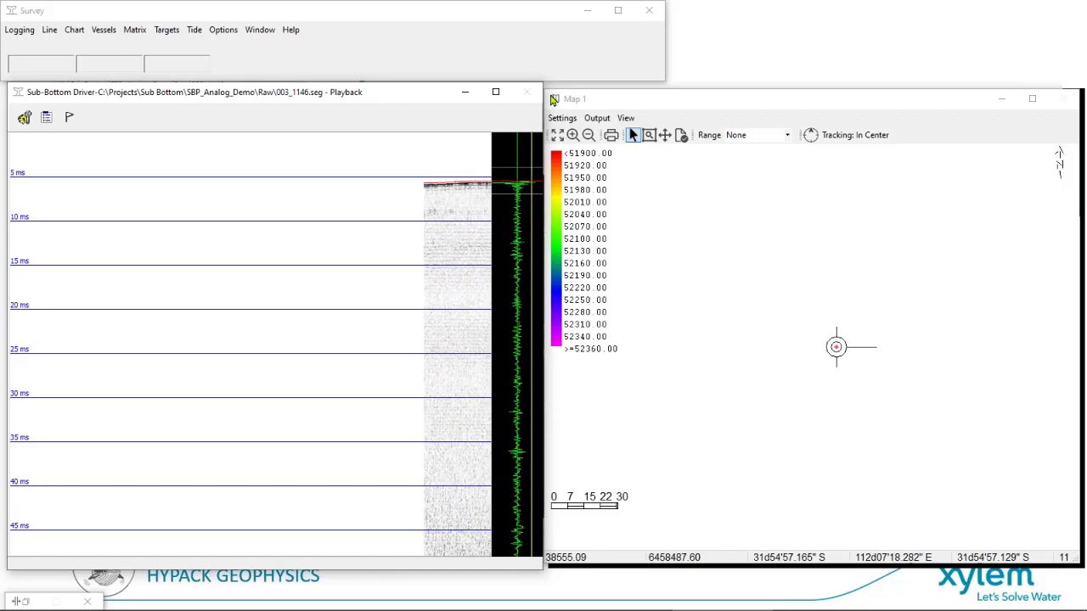
Move the map window aside, widen the Sub-Bottom Driver playback window, and check its file playback controls.
{"action": "left_click", "coordinate": [570, 102]}
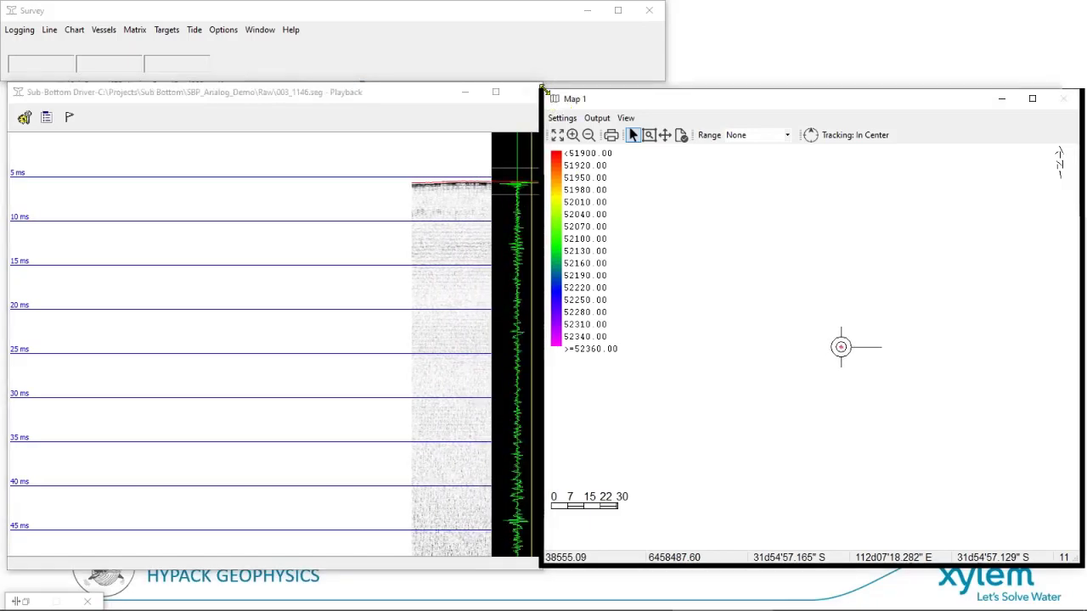
{"action": "left_click_drag", "start_coordinate": [570, 102], "coordinate": [686, 140]}
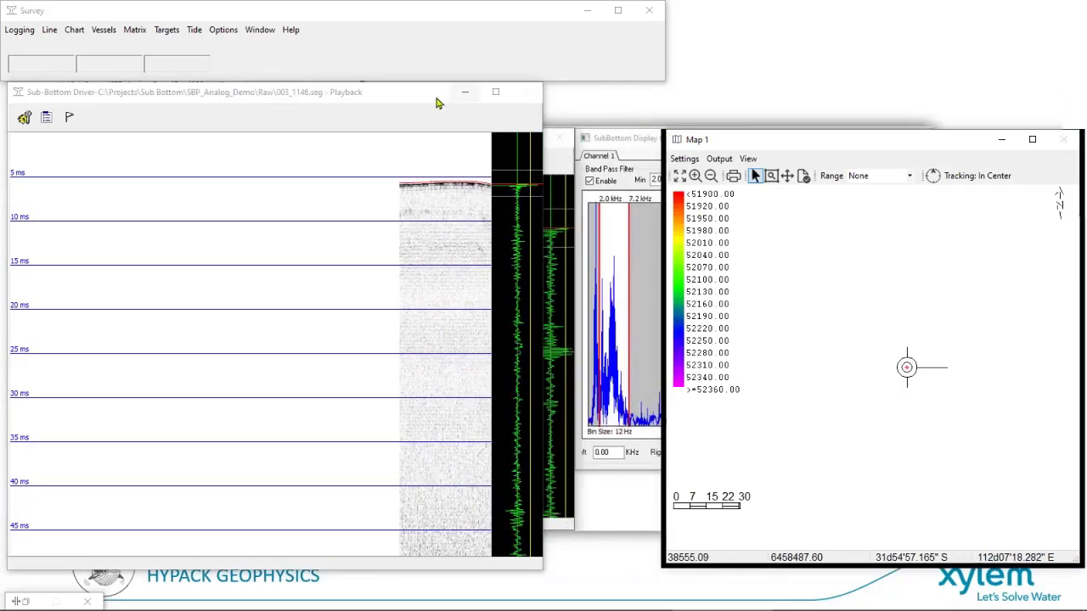
{"action": "left_click", "coordinate": [503, 142]}
{"action": "left_click_drag", "start_coordinate": [542, 170], "coordinate": [671, 170]}
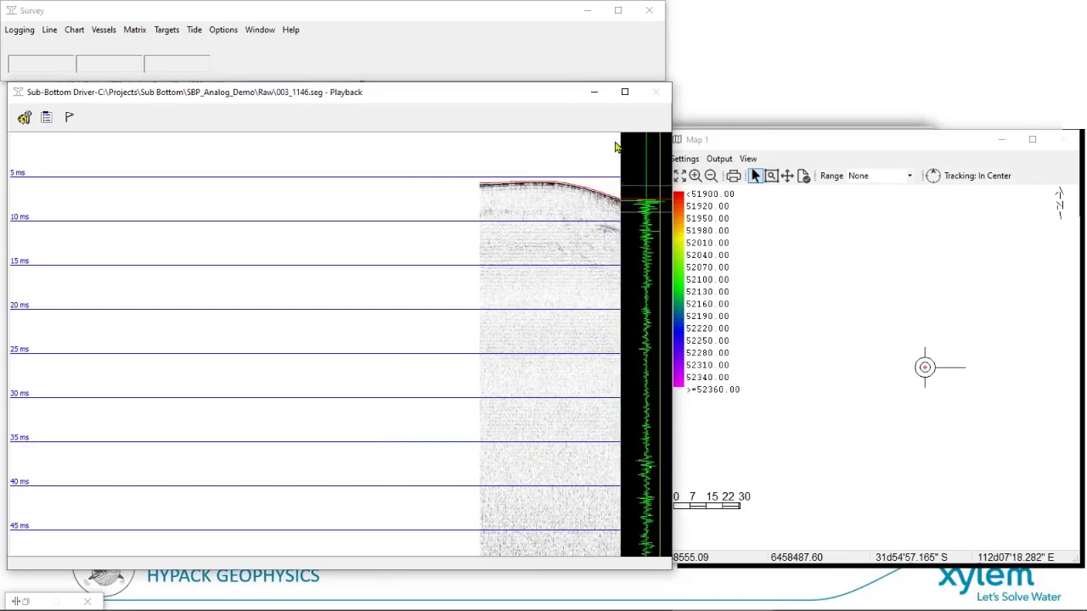
{"action": "left_click", "coordinate": [23, 120]}
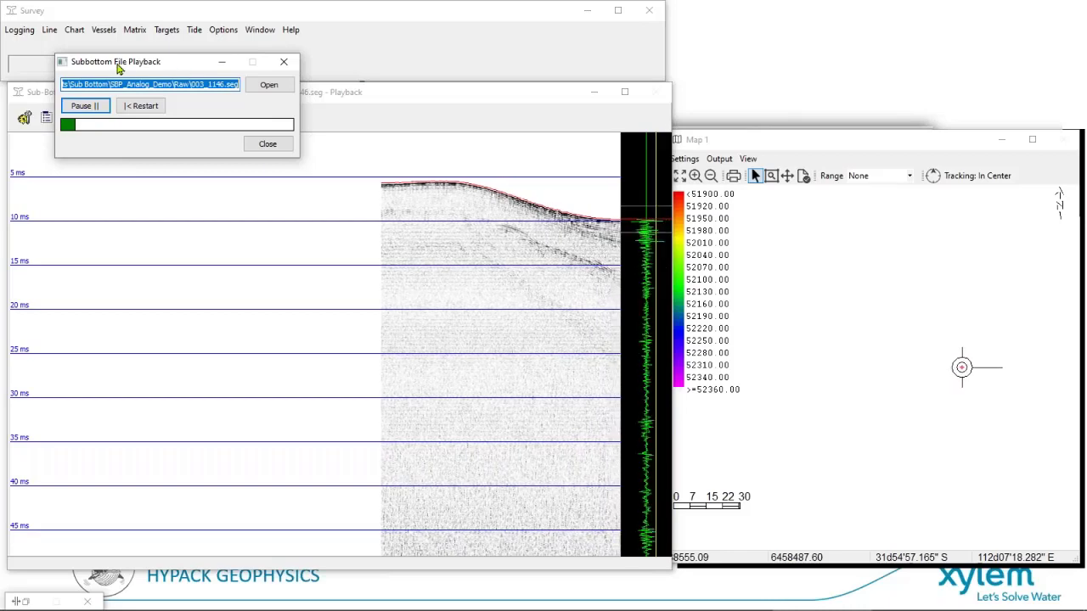
{"action": "left_click", "coordinate": [263, 143]}
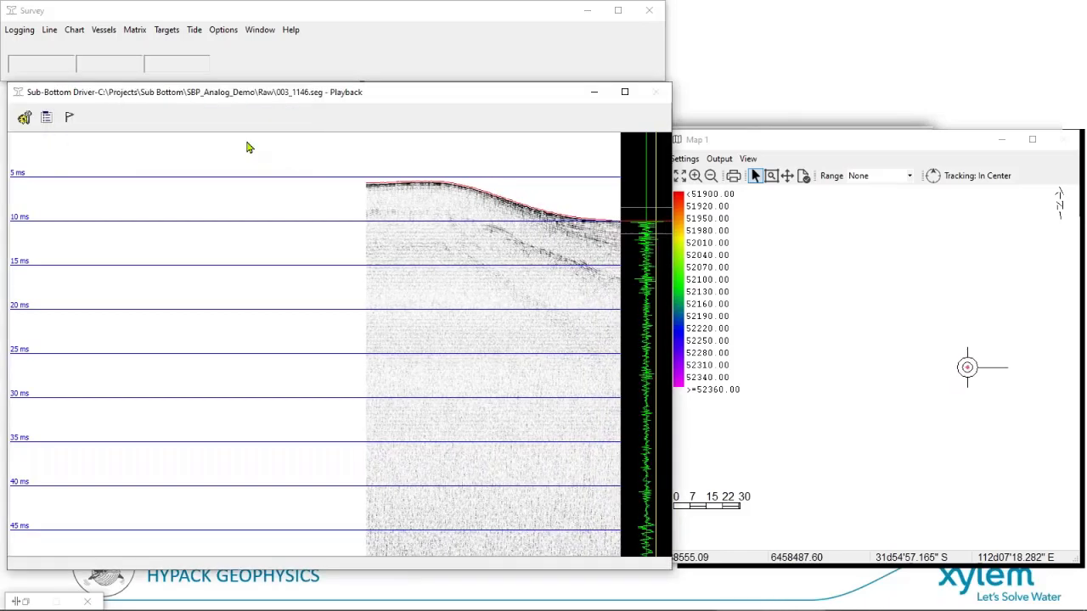
Replace autoscaling with a fixed 6.7 to 33.3 ms time range and hide the bottom detection in the playback display.
{"action": "left_click", "coordinate": [47, 118]}
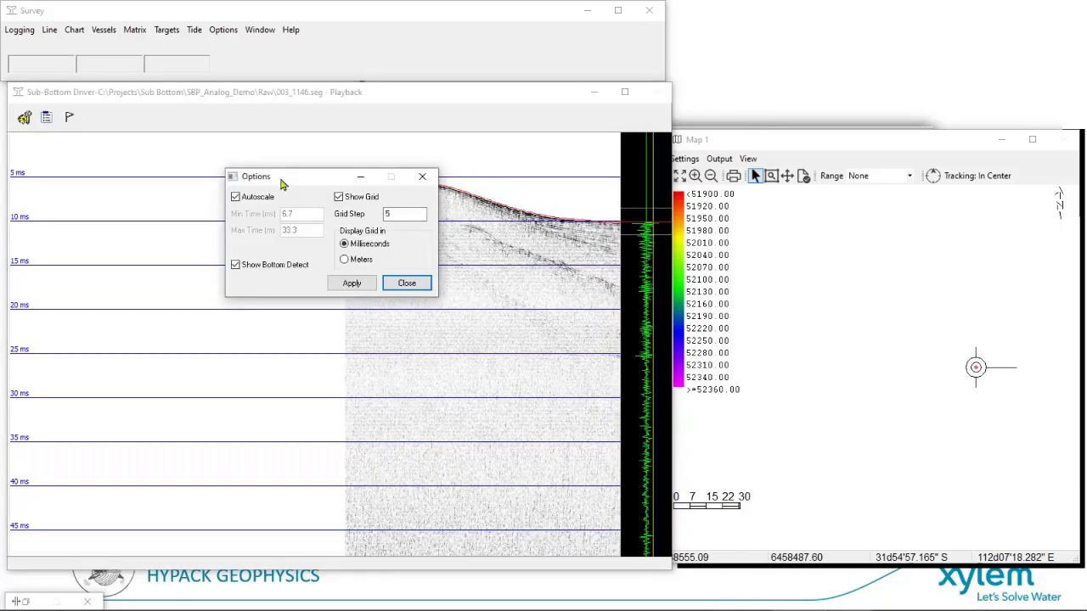
{"action": "left_click_drag", "start_coordinate": [282, 183], "coordinate": [218, 217]}
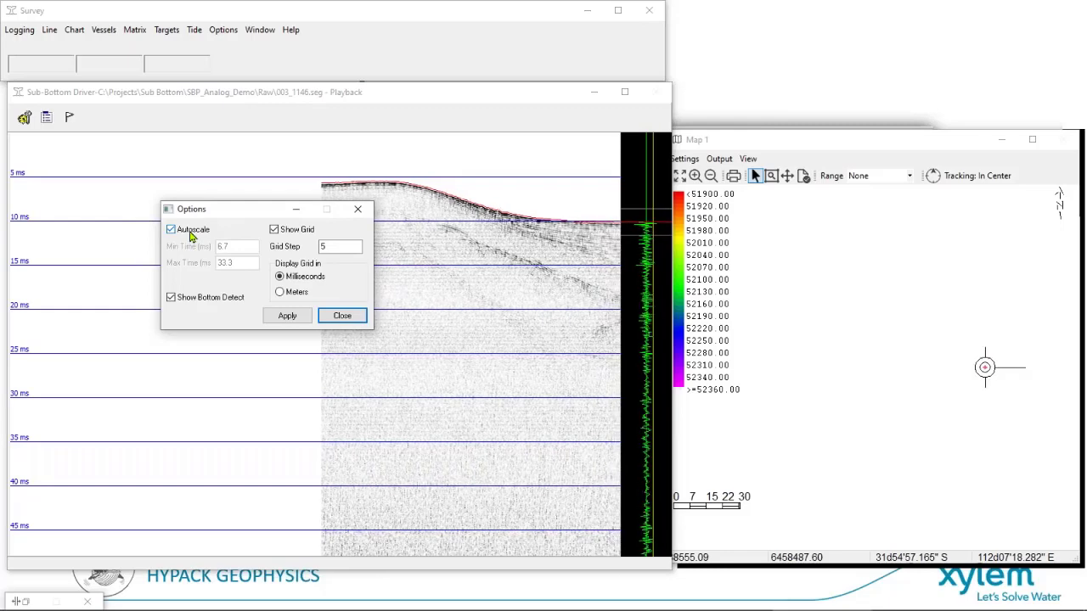
{"action": "left_click", "coordinate": [190, 234]}
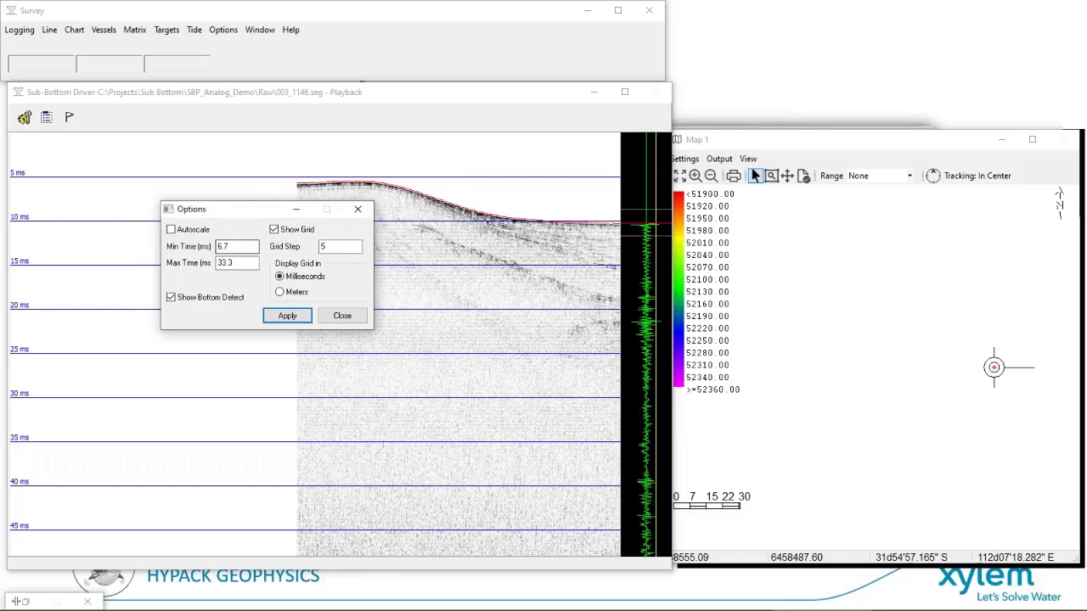
{"action": "left_click", "coordinate": [285, 317]}
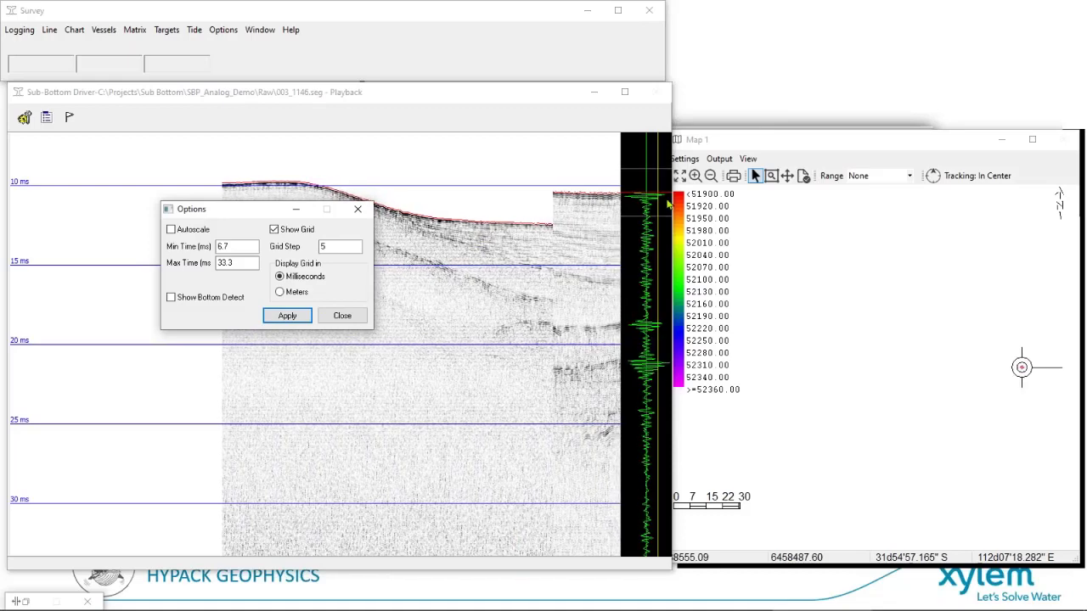
{"action": "left_click", "coordinate": [285, 317]}
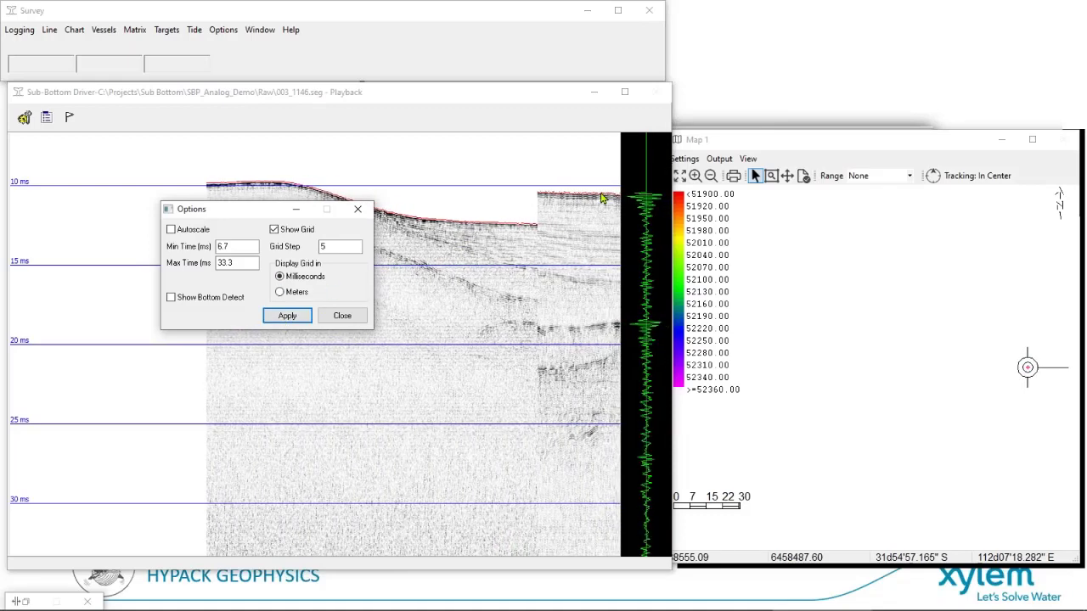
Restore the bottom detection line and autoscaling in the playback display options, and close them.
{"action": "left_click", "coordinate": [204, 302]}
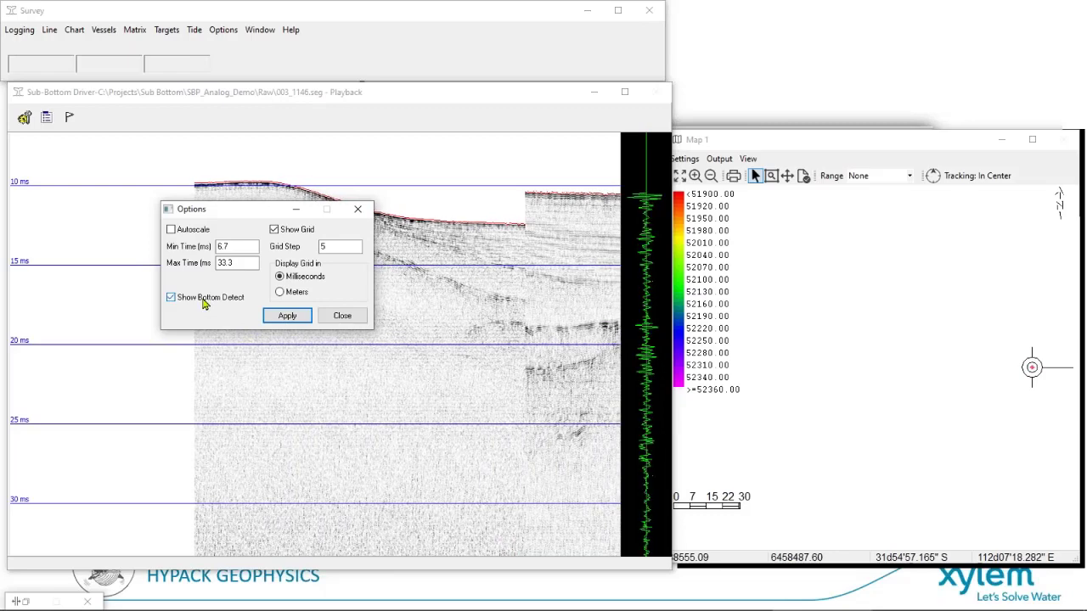
{"action": "left_click", "coordinate": [287, 316]}
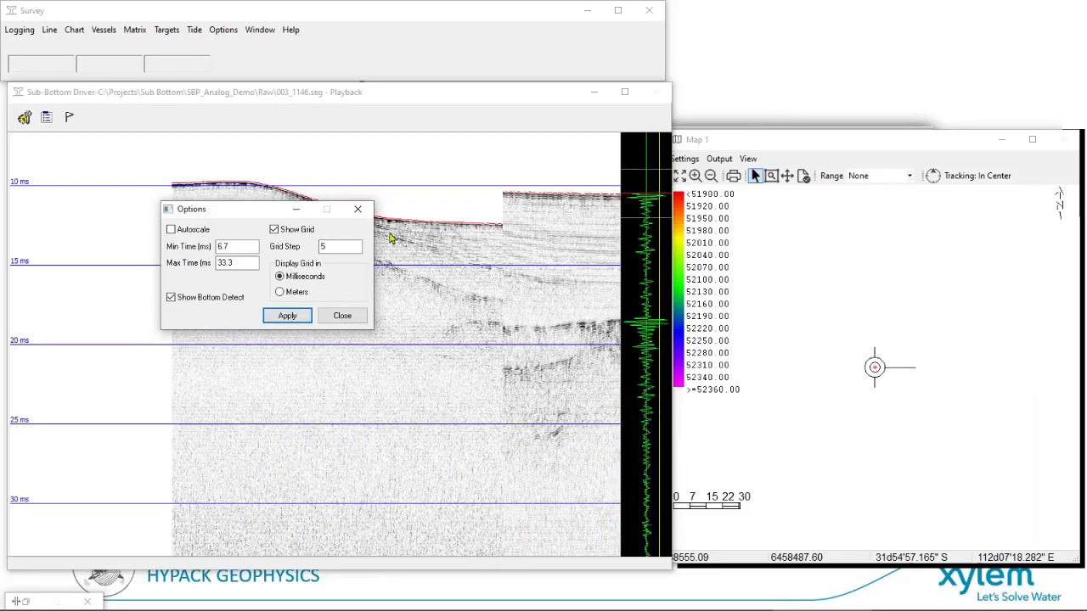
{"action": "left_click", "coordinate": [193, 231]}
{"action": "left_click", "coordinate": [287, 315]}
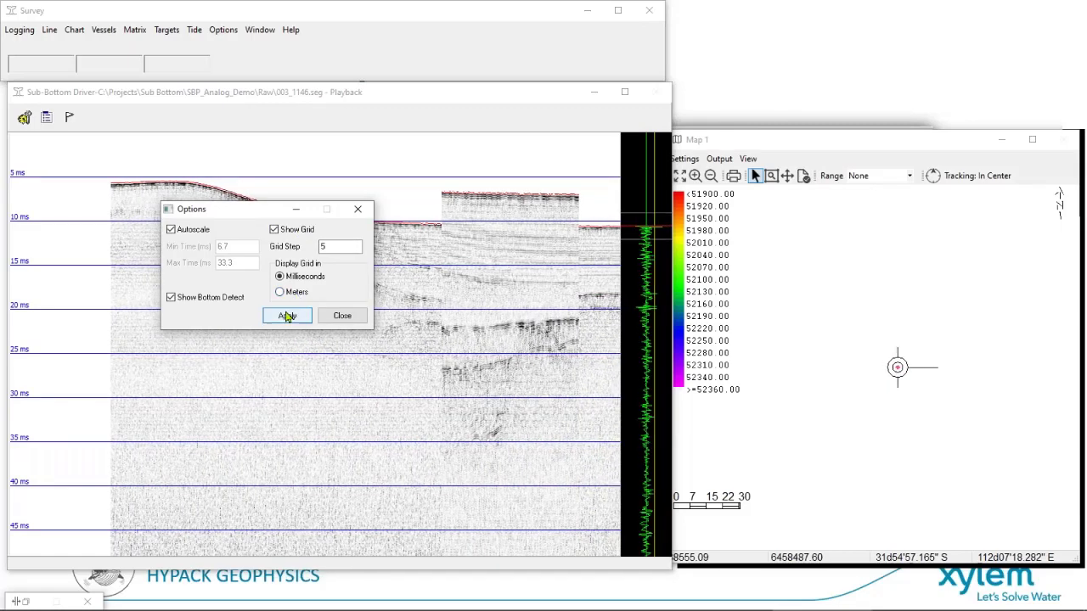
{"action": "left_click", "coordinate": [343, 315]}
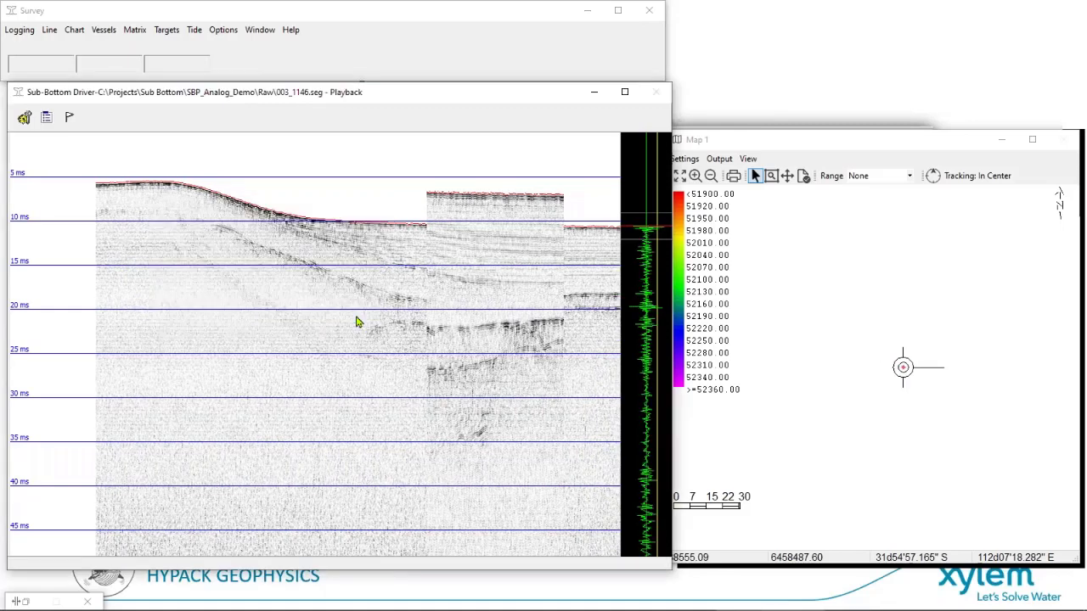
Open the sub-bottom display corrections and examine the band pass filter's minimum and maximum frequency limits against the spectrum.
{"action": "left_click", "coordinate": [70, 119]}
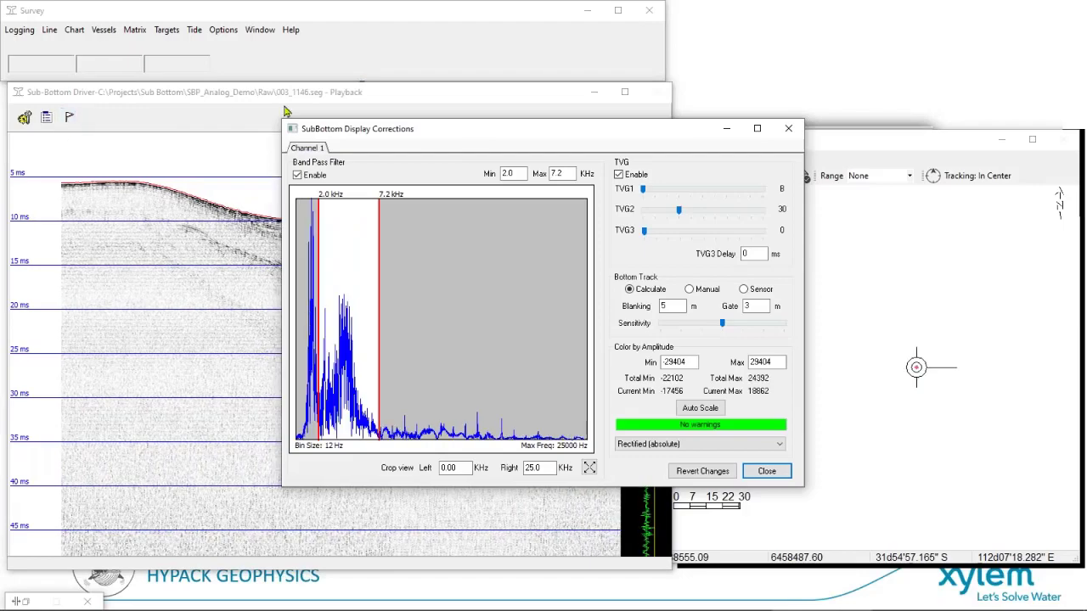
{"action": "left_click_drag", "start_coordinate": [349, 127], "coordinate": [53, 125]}
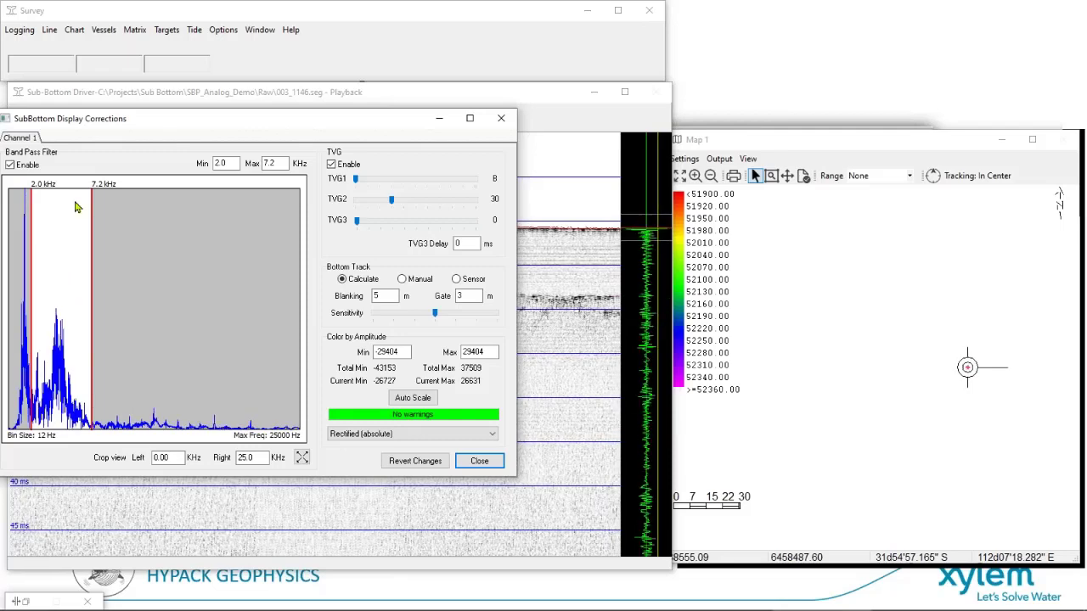
{"action": "double_click", "coordinate": [223, 163]}
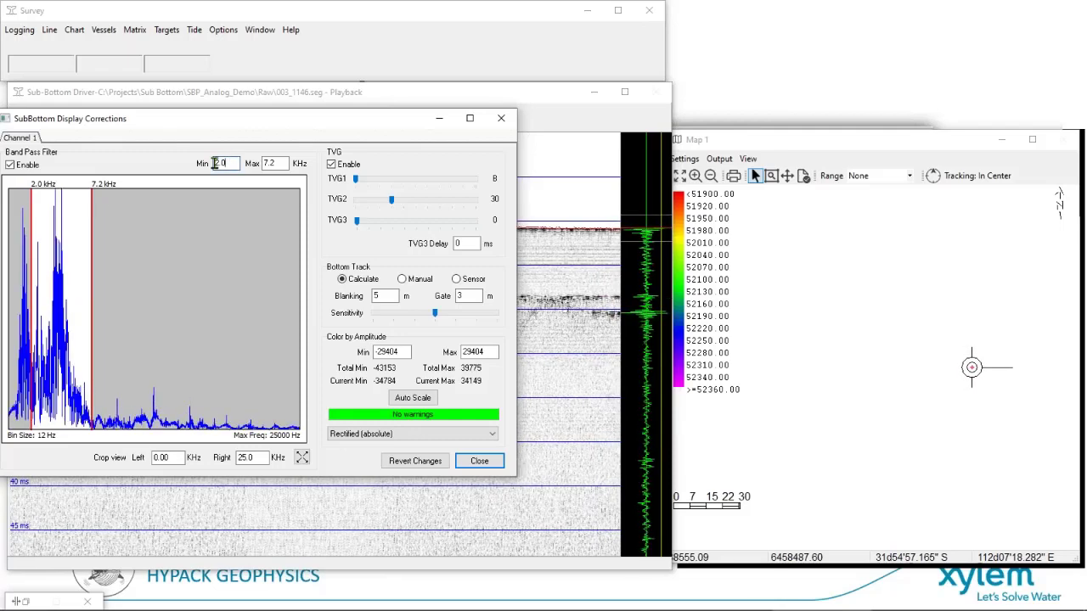
{"action": "double_click", "coordinate": [268, 163]}
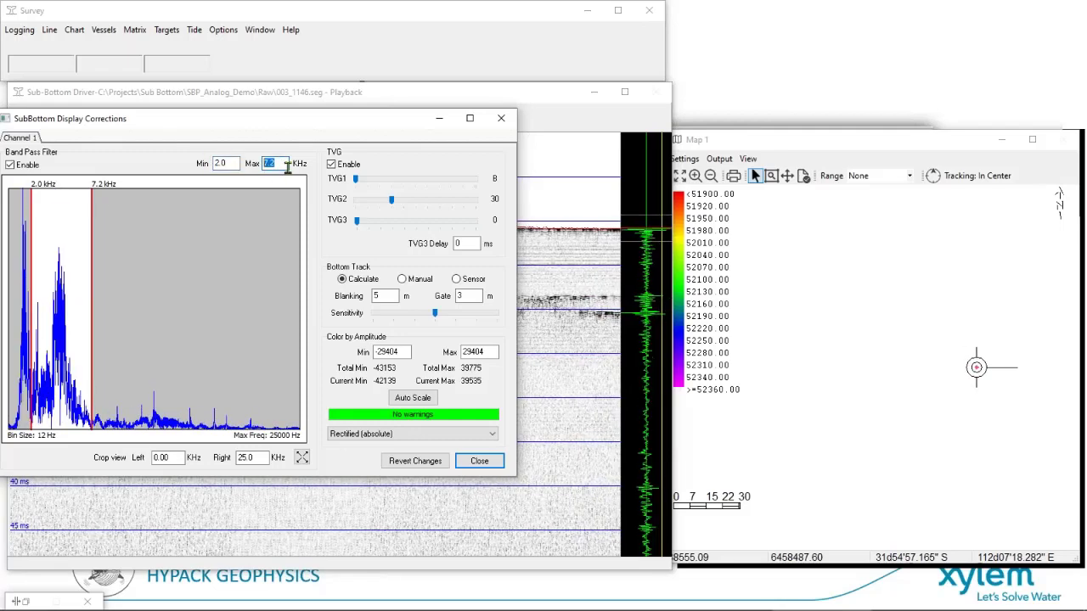
{"action": "double_click", "coordinate": [222, 163]}
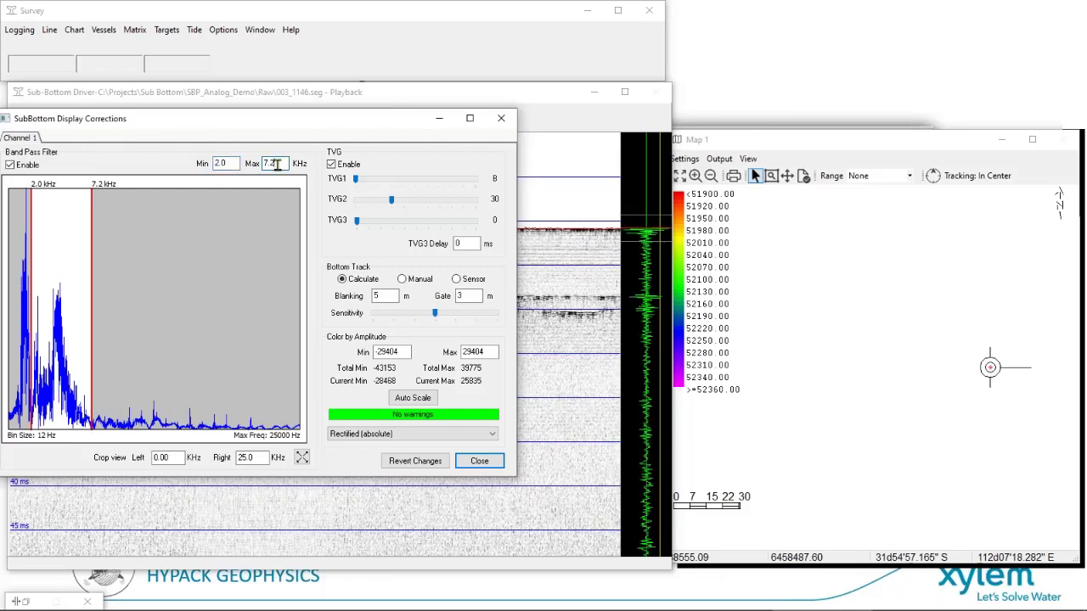
{"action": "left_click", "coordinate": [227, 163]}
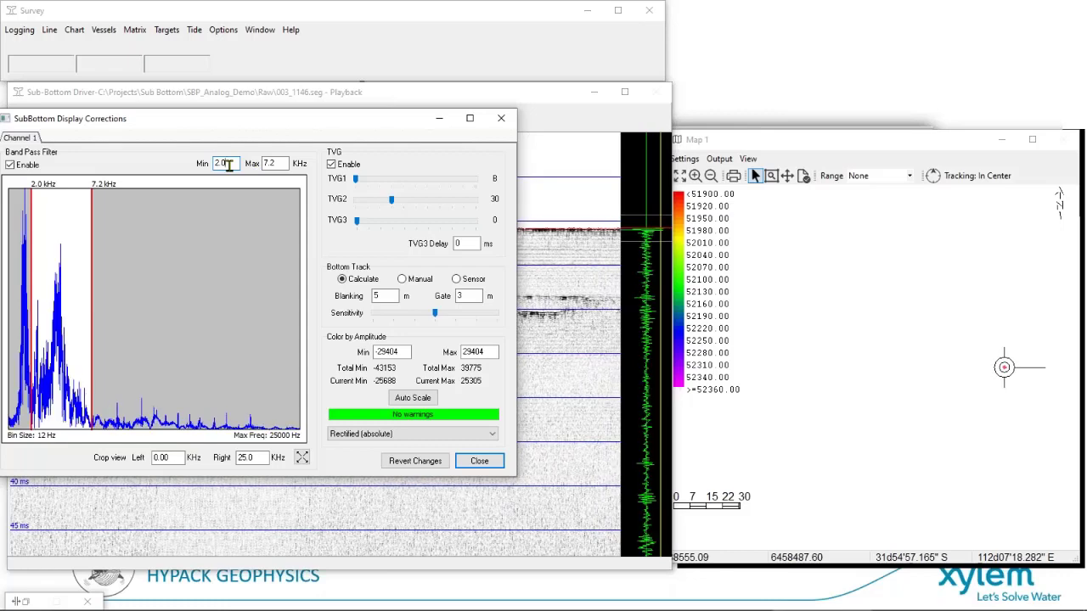
{"action": "double_click", "coordinate": [225, 164]}
{"action": "left_click", "coordinate": [274, 165]}
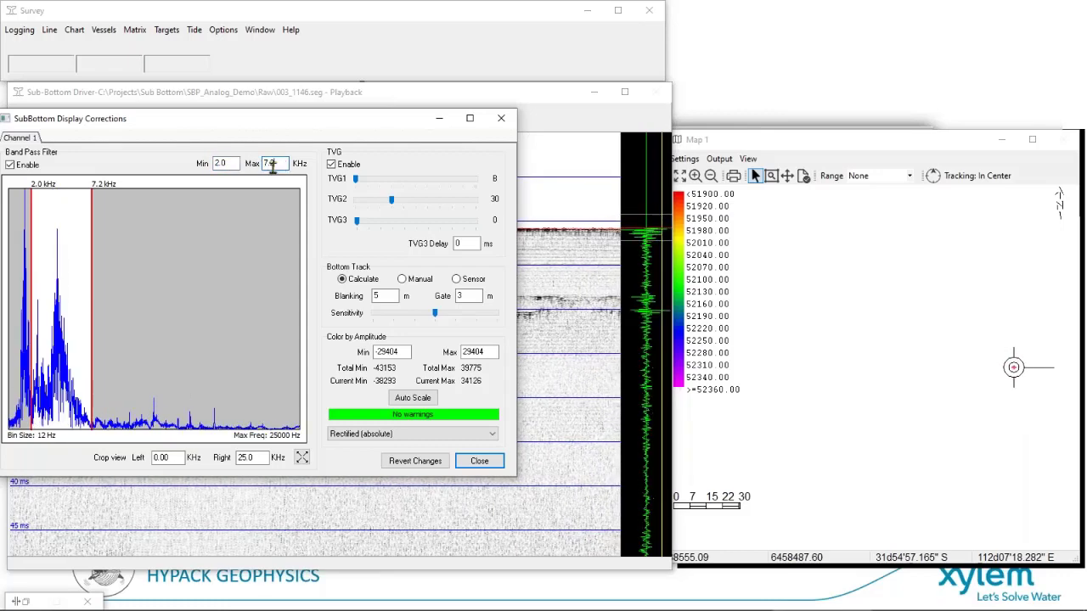
{"action": "double_click", "coordinate": [268, 163]}
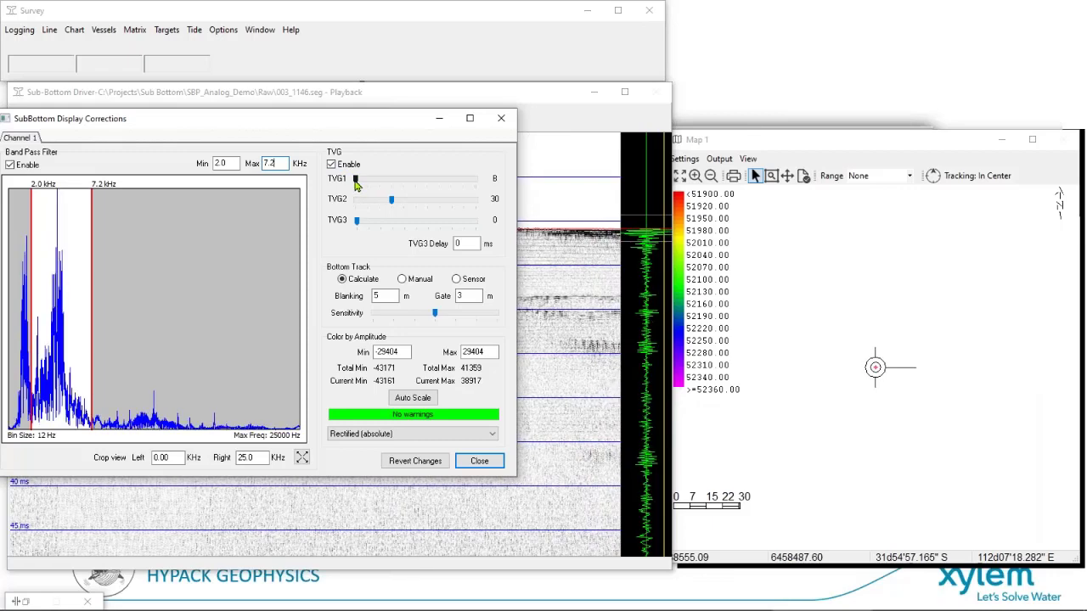
Test TVG1 and TVG2 each at 100, and settle on TVG1 at 0 and TVG2 at 25.
{"action": "left_click_drag", "start_coordinate": [356, 184], "coordinate": [495, 183]}
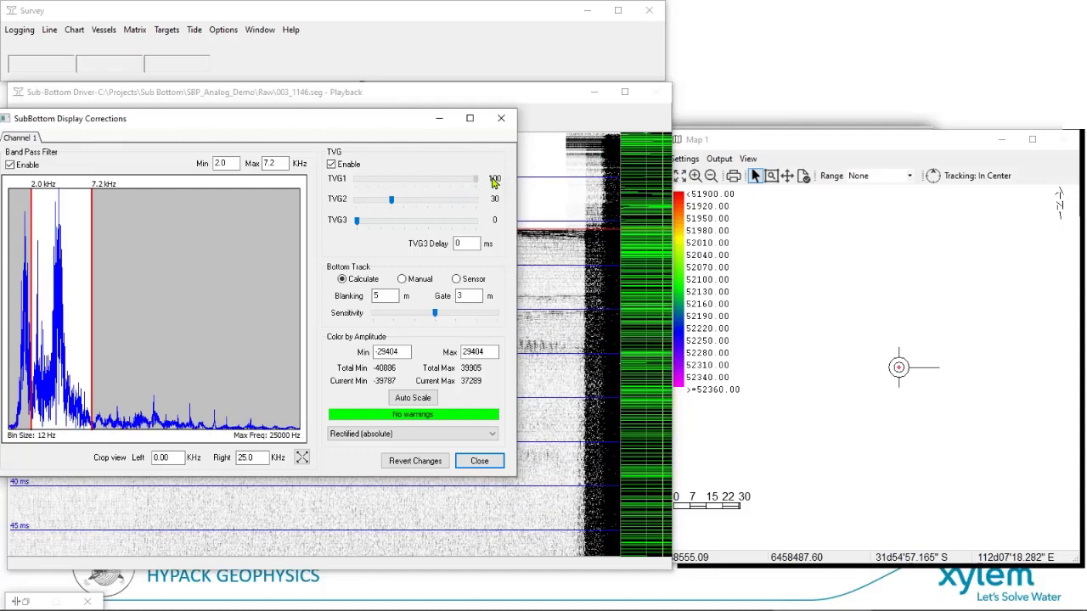
{"action": "left_click_drag", "start_coordinate": [495, 182], "coordinate": [360, 184]}
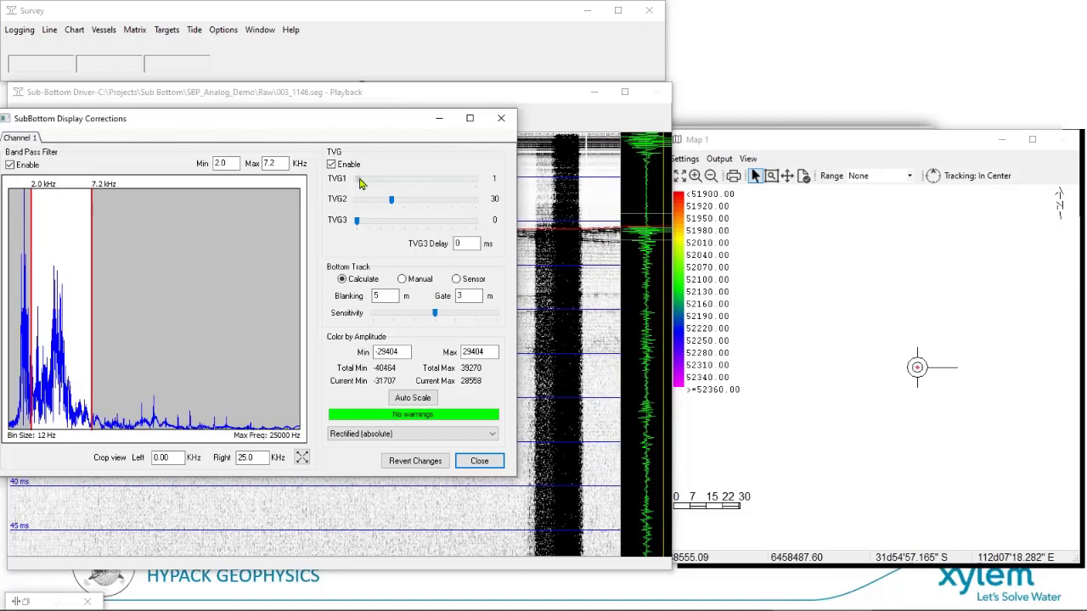
{"action": "left_click_drag", "start_coordinate": [360, 185], "coordinate": [357, 183]}
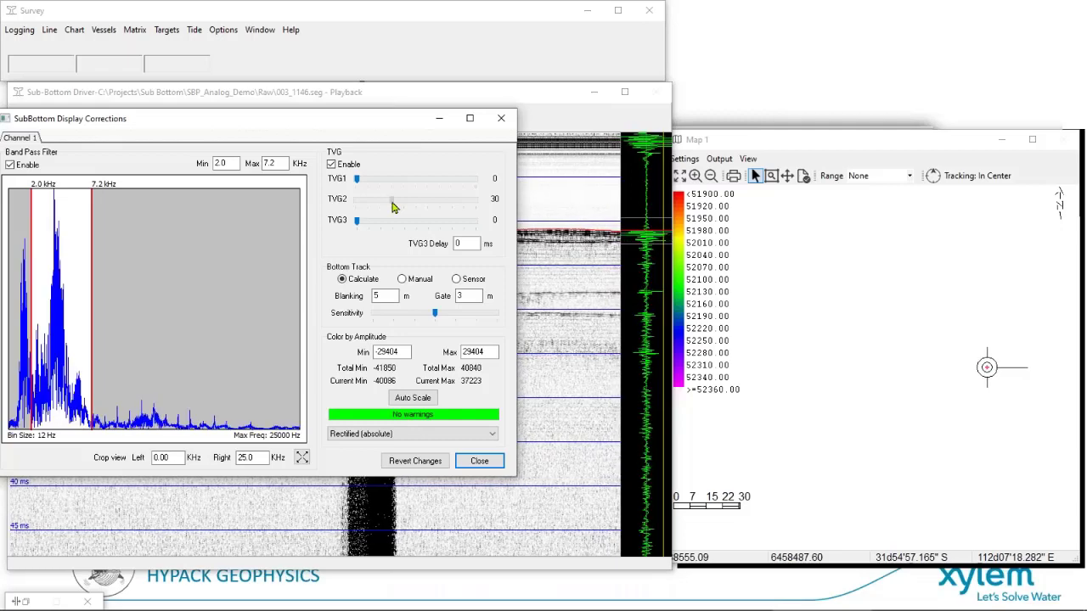
{"action": "left_click_drag", "start_coordinate": [393, 207], "coordinate": [504, 217]}
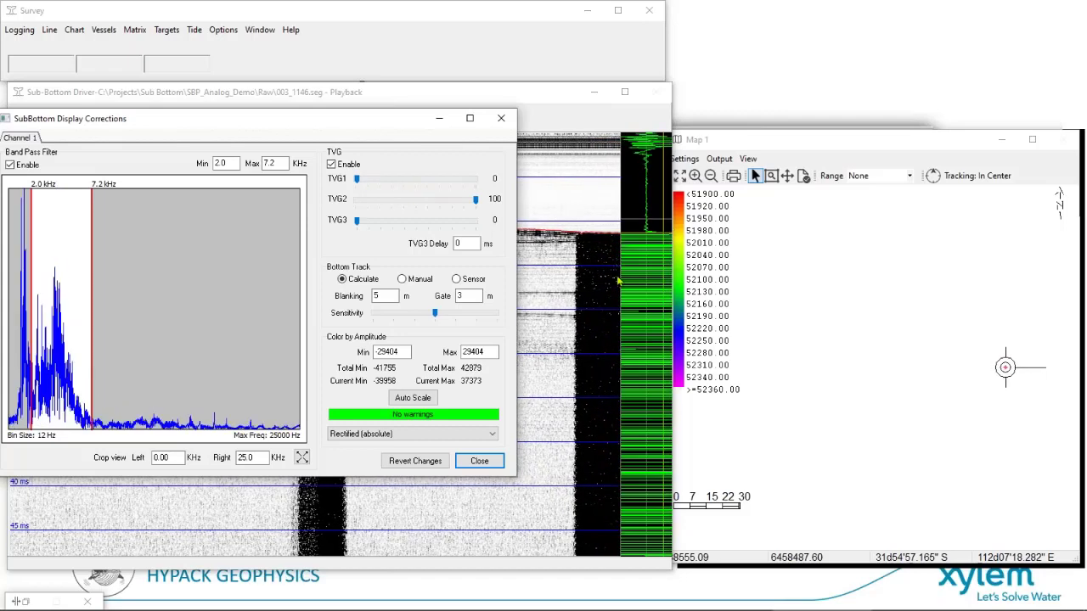
{"action": "left_click_drag", "start_coordinate": [475, 200], "coordinate": [385, 206]}
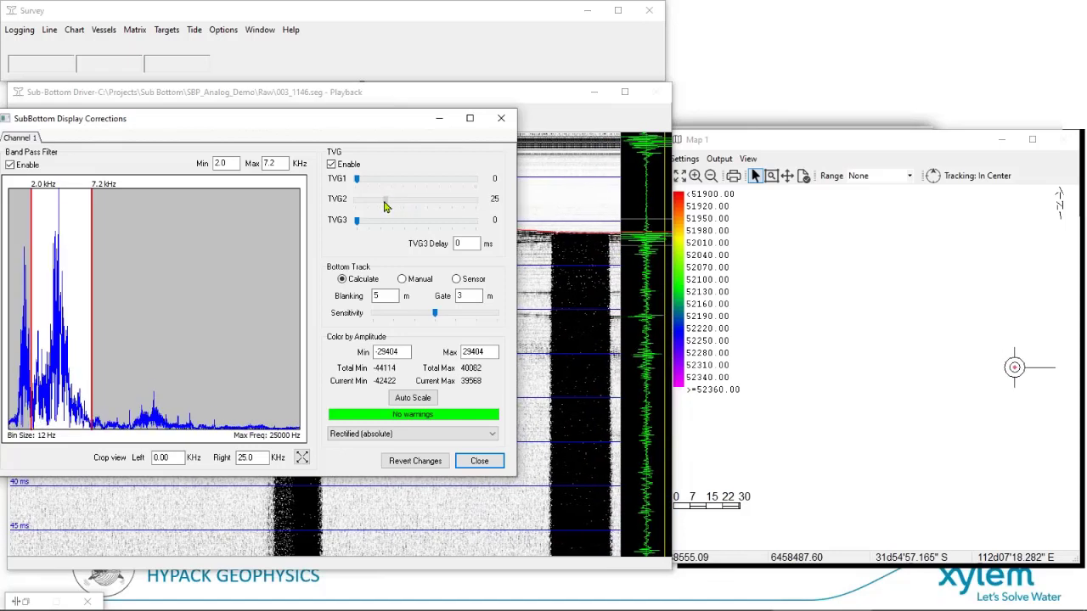
Set the TVG3 delay to 15 ms, test TVG3 at 97, and reduce TVG3 to 35.
{"action": "left_click_drag", "start_coordinate": [356, 226], "coordinate": [337, 249]}
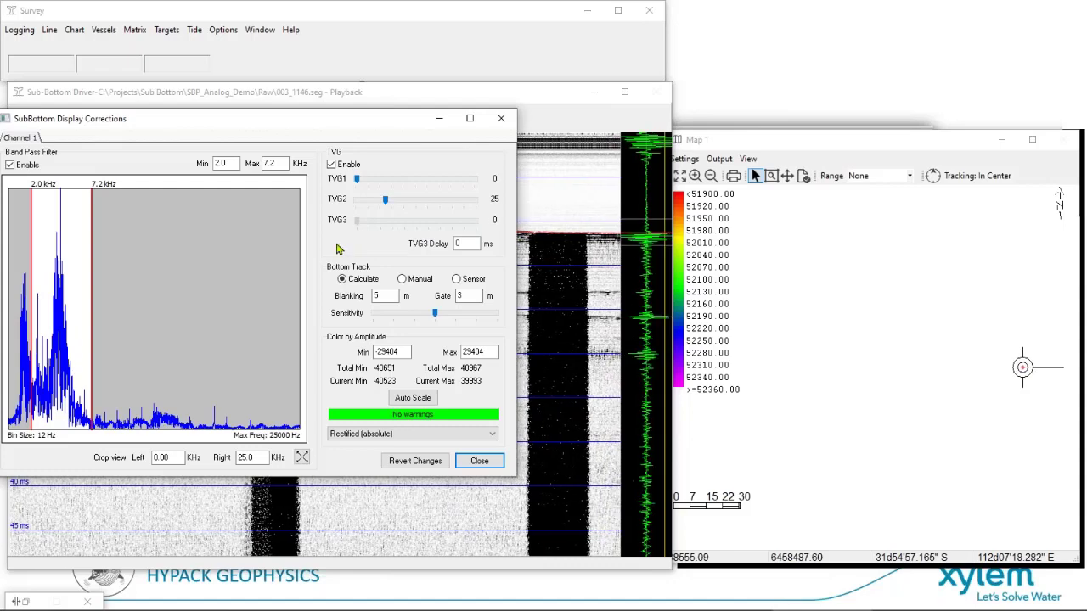
{"action": "double_click", "coordinate": [459, 244]}
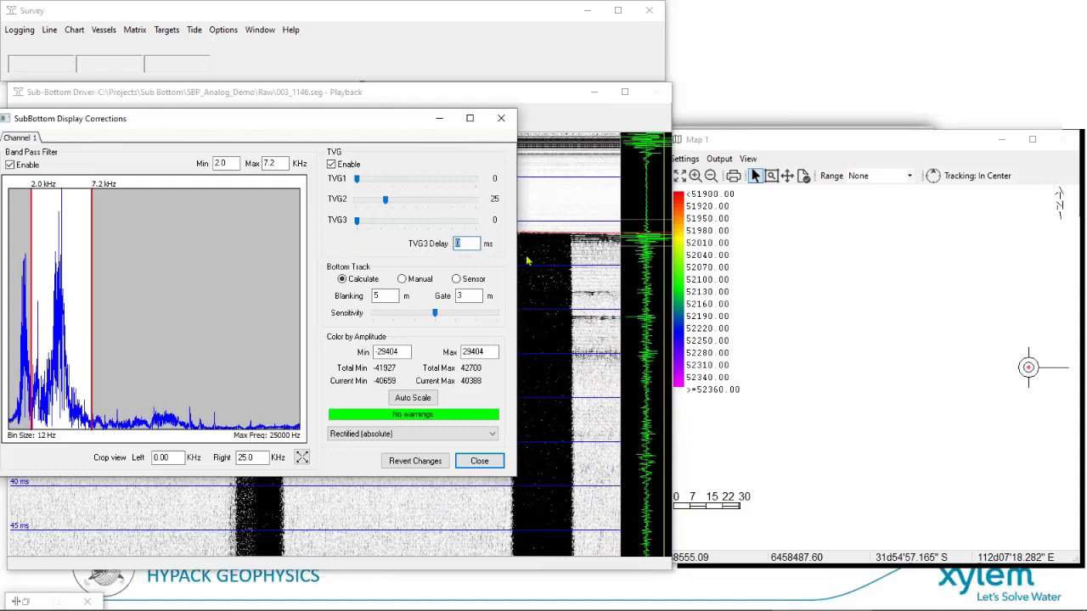
{"action": "type", "text": "15"}
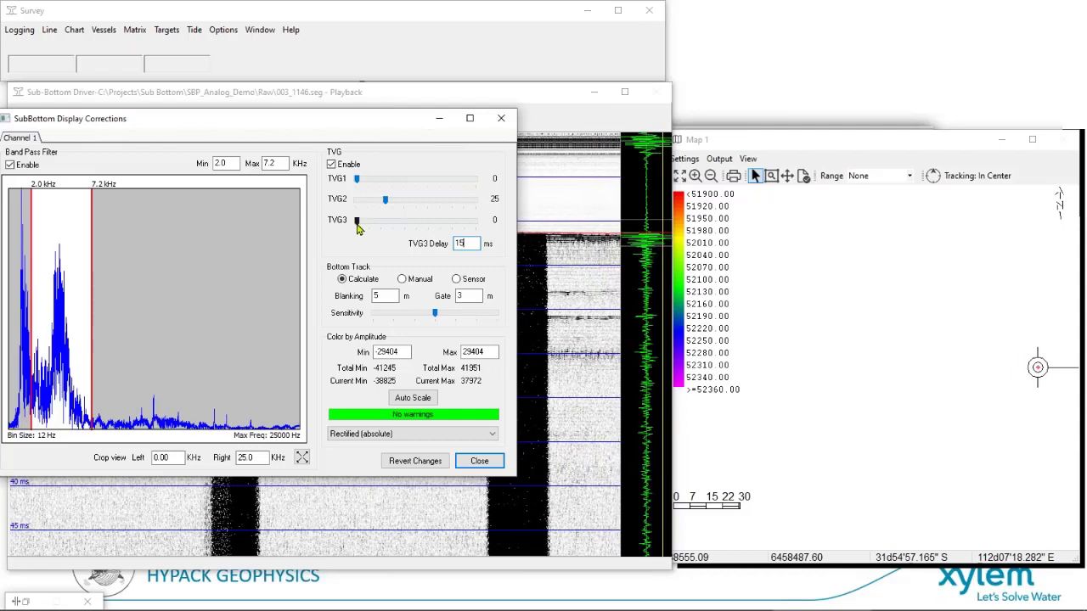
{"action": "left_click_drag", "start_coordinate": [358, 222], "coordinate": [474, 226]}
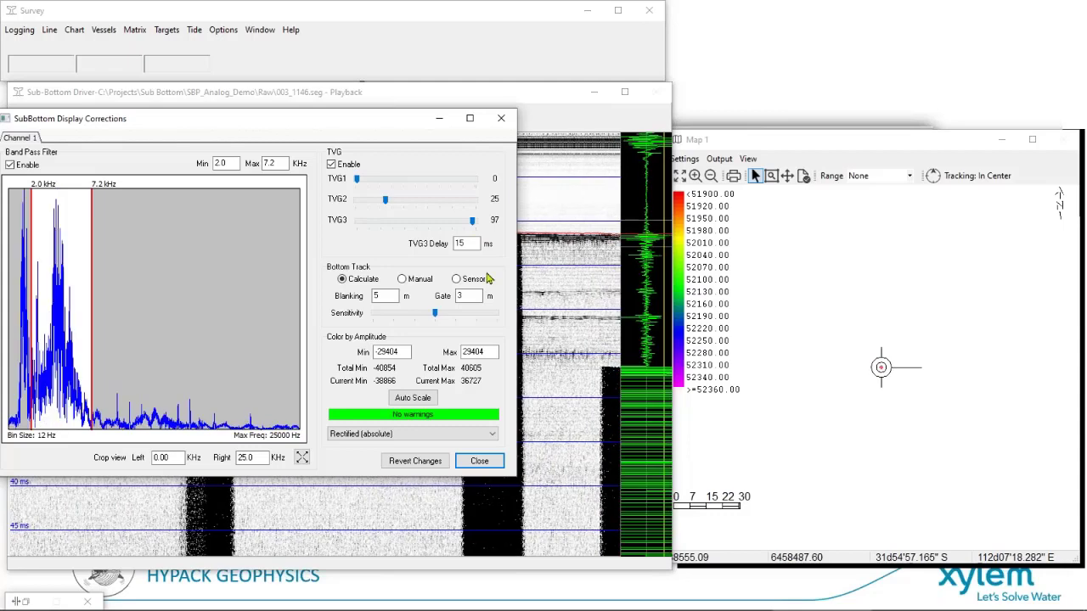
{"action": "double_click", "coordinate": [465, 243]}
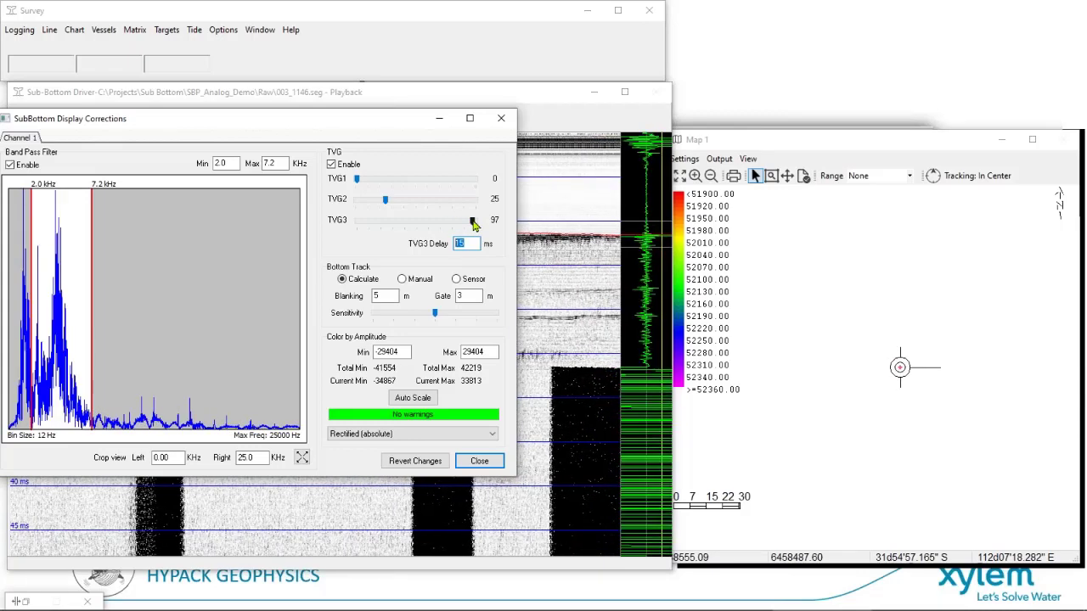
{"action": "left_click_drag", "start_coordinate": [473, 223], "coordinate": [397, 225]}
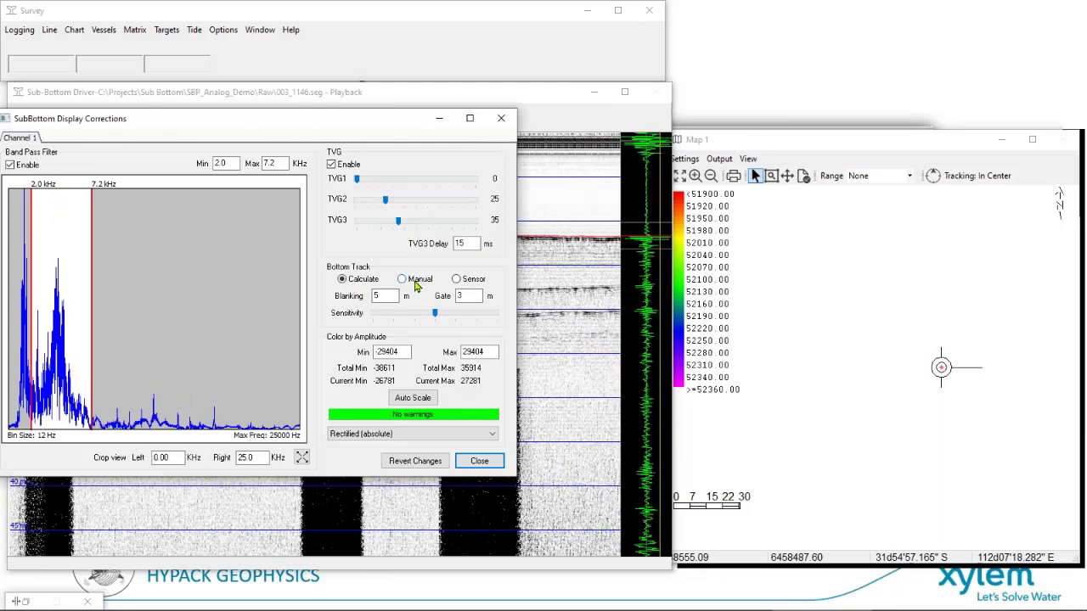
Auto scale the minimum and maximum of the color-by-amplitude range.
{"action": "left_click", "coordinate": [406, 351]}
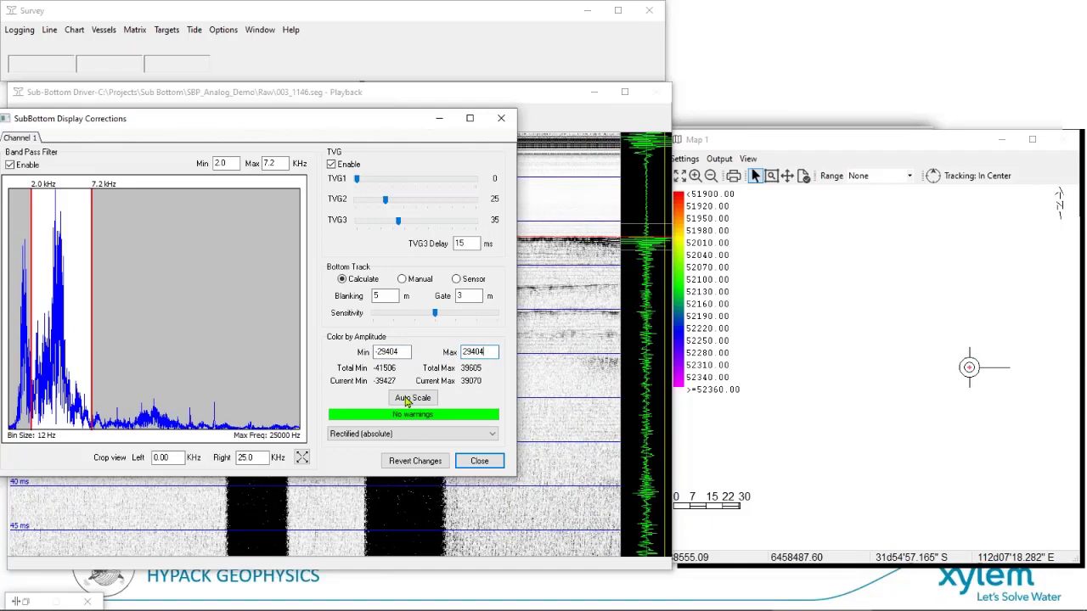
{"action": "left_click", "coordinate": [413, 399]}
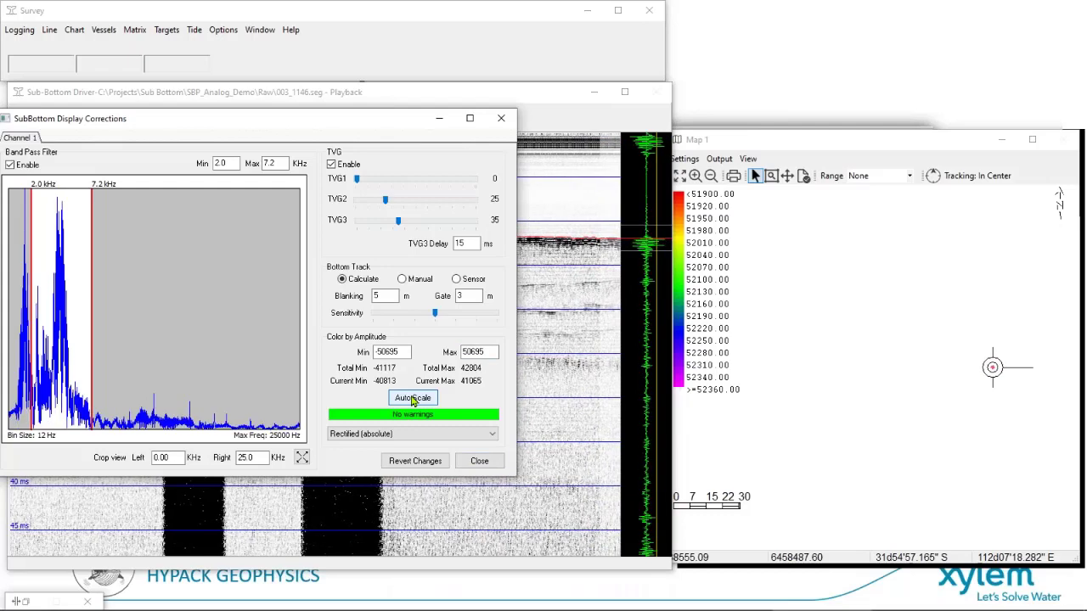
Compare the Bipolar (+/-), Unipolar (+), Rectified (absolute) and Color amplitude display modes, and return to Rectified (absolute).
{"action": "left_click", "coordinate": [413, 399]}
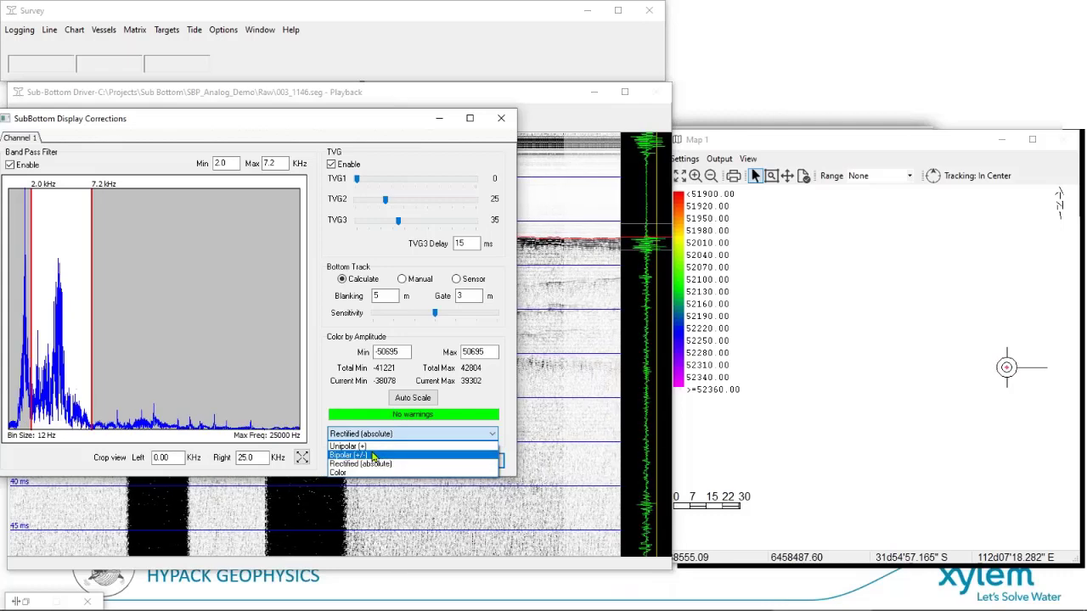
{"action": "left_click", "coordinate": [373, 457]}
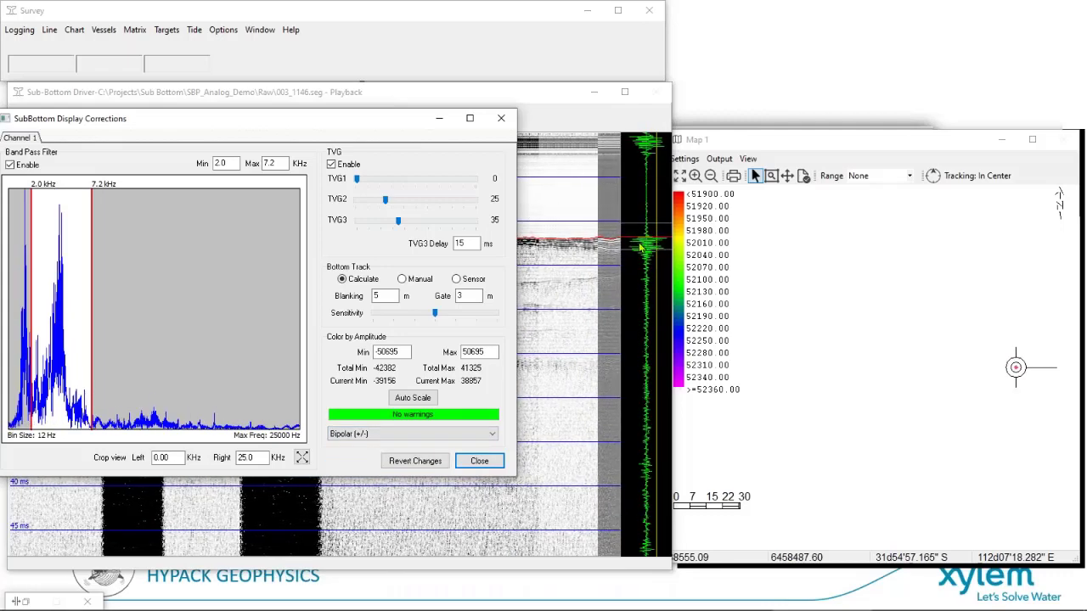
{"action": "left_click", "coordinate": [443, 434]}
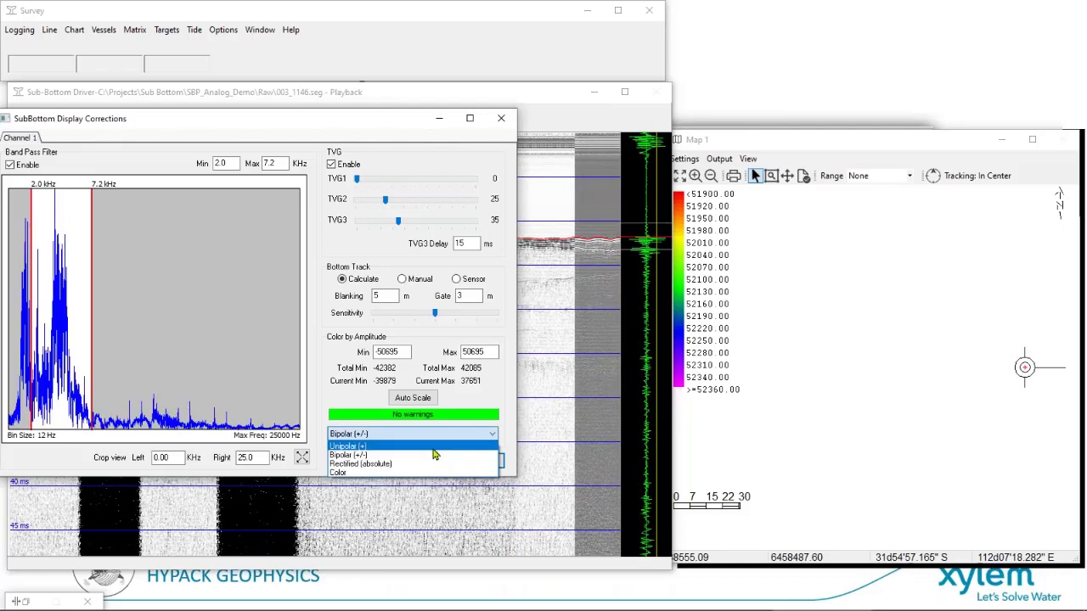
{"action": "left_click", "coordinate": [433, 445]}
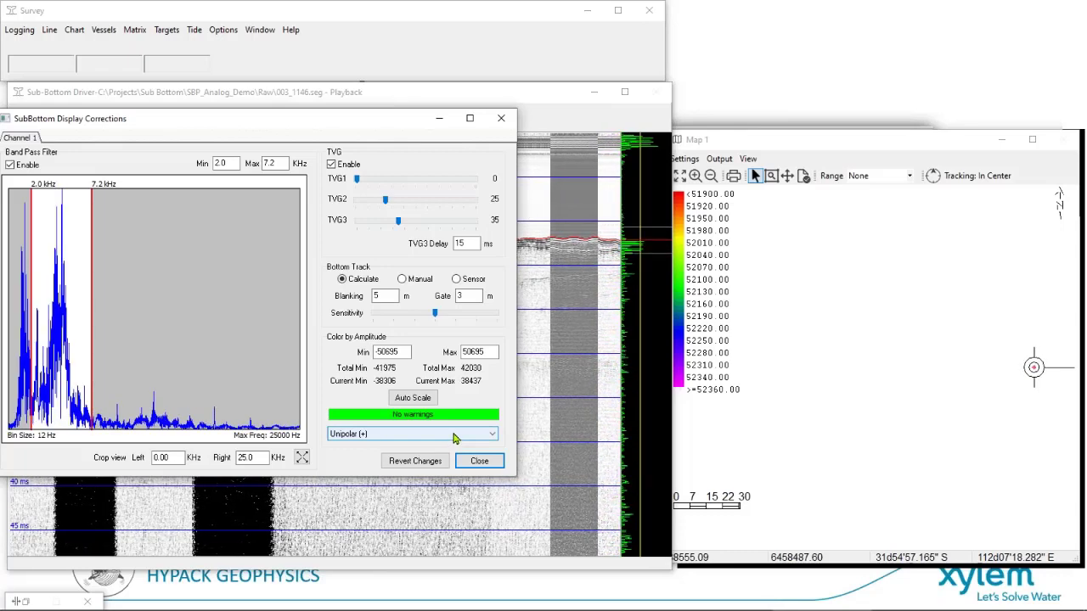
{"action": "left_click", "coordinate": [452, 435]}
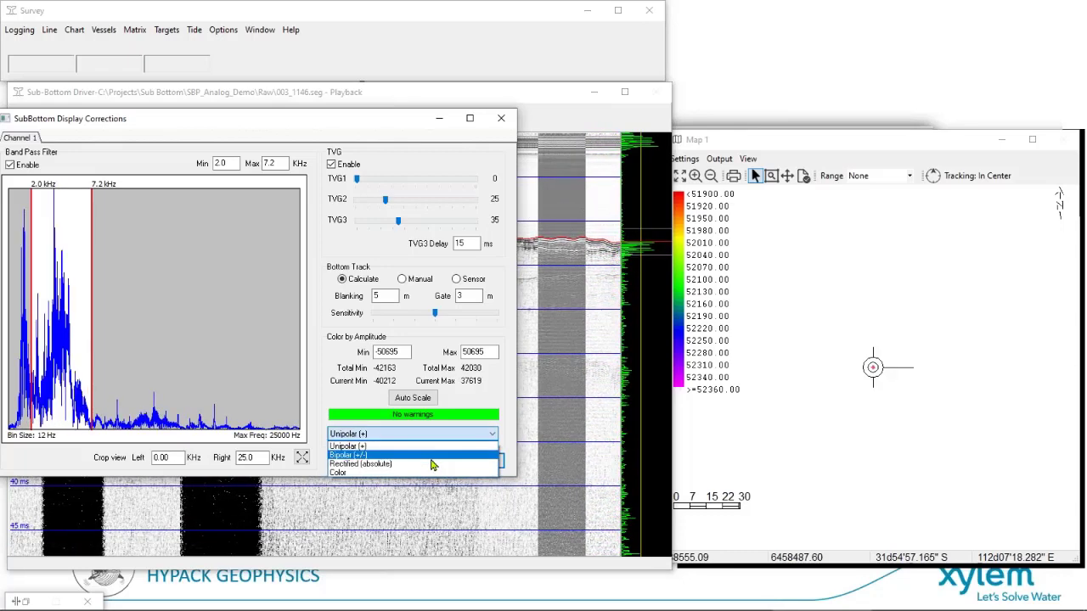
{"action": "left_click", "coordinate": [430, 464]}
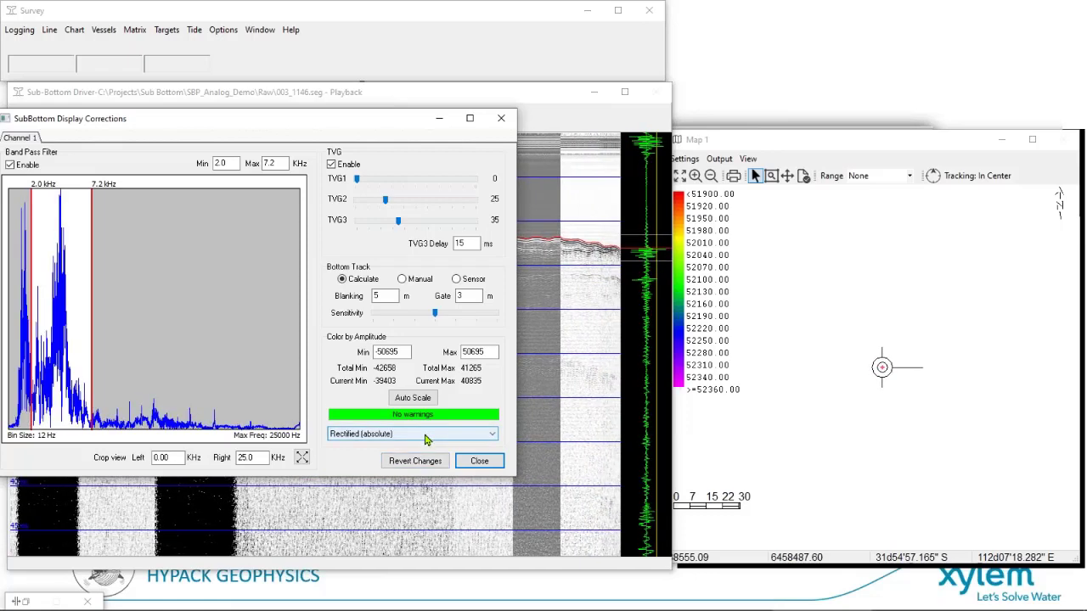
{"action": "left_click", "coordinate": [427, 439]}
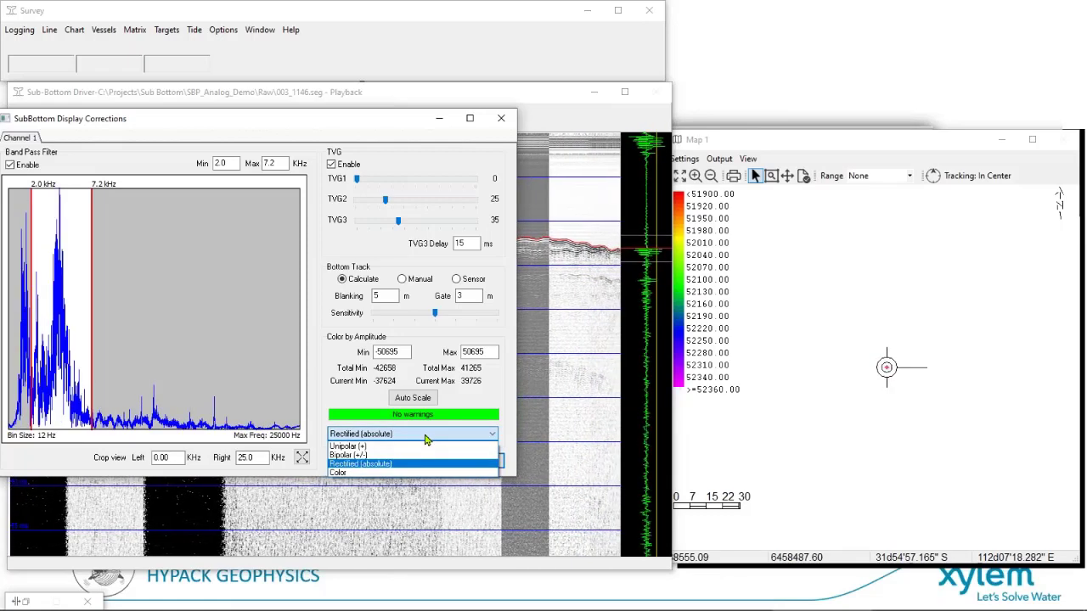
{"action": "left_click", "coordinate": [410, 478]}
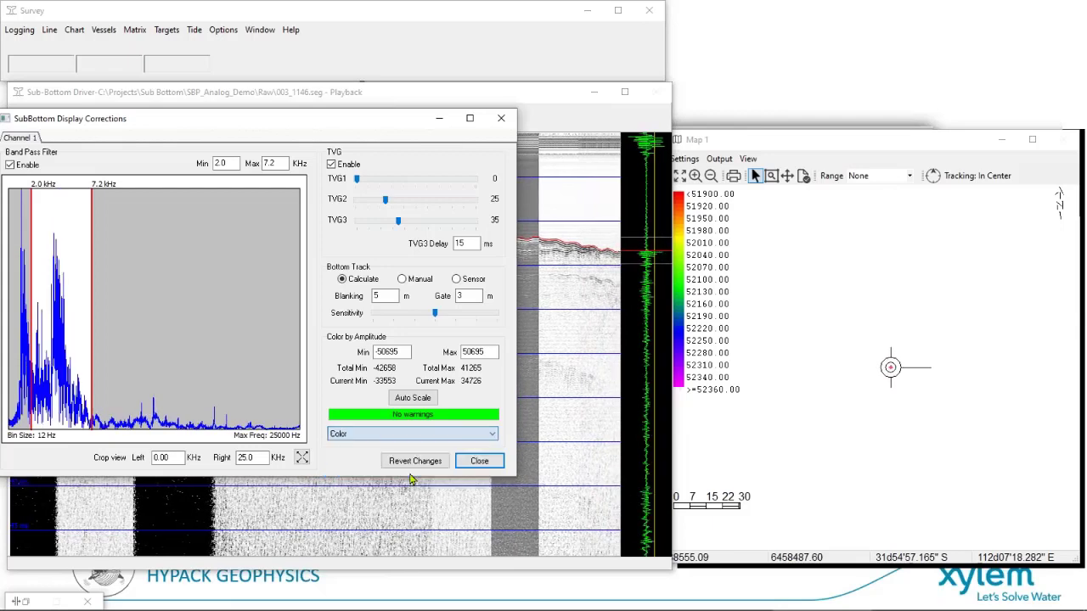
{"action": "left_click", "coordinate": [463, 434]}
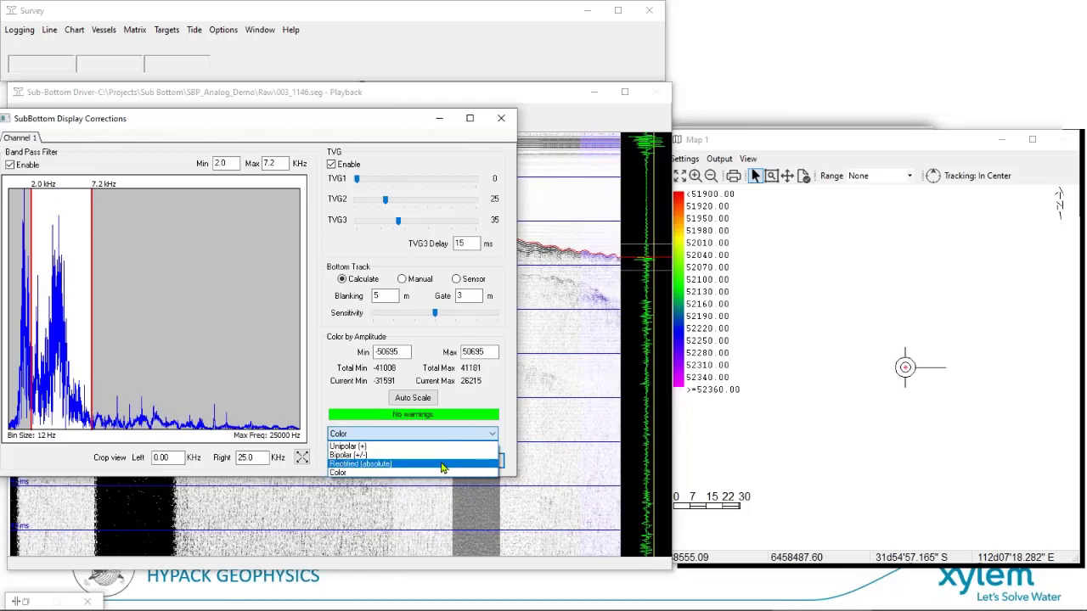
{"action": "left_click", "coordinate": [444, 464]}
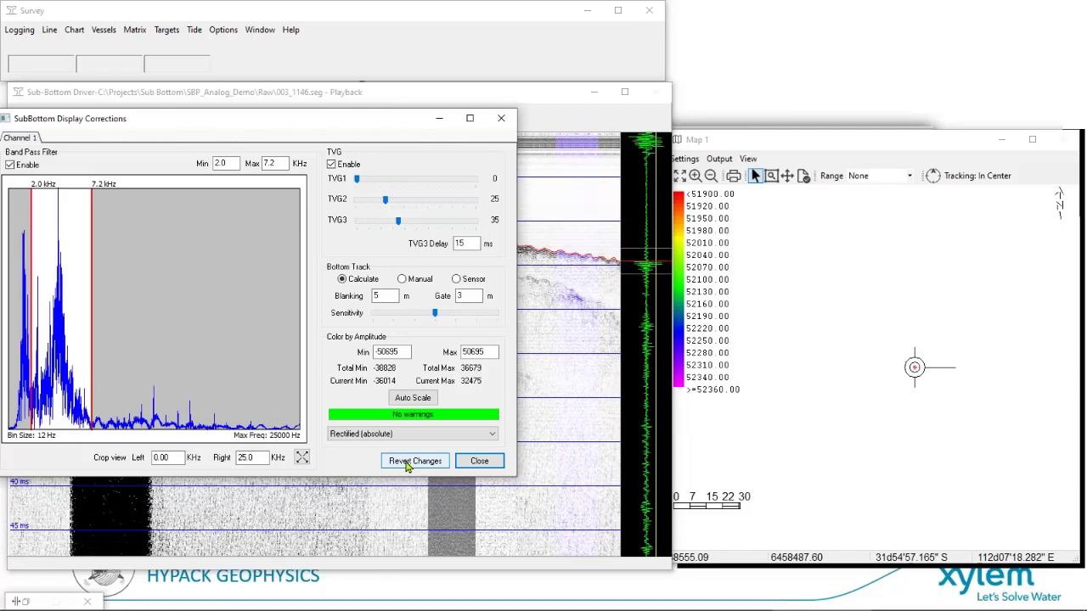
Revert the display correction changes and reset the bottom track onto the seabed return in the live trace.
{"action": "left_click", "coordinate": [407, 462]}
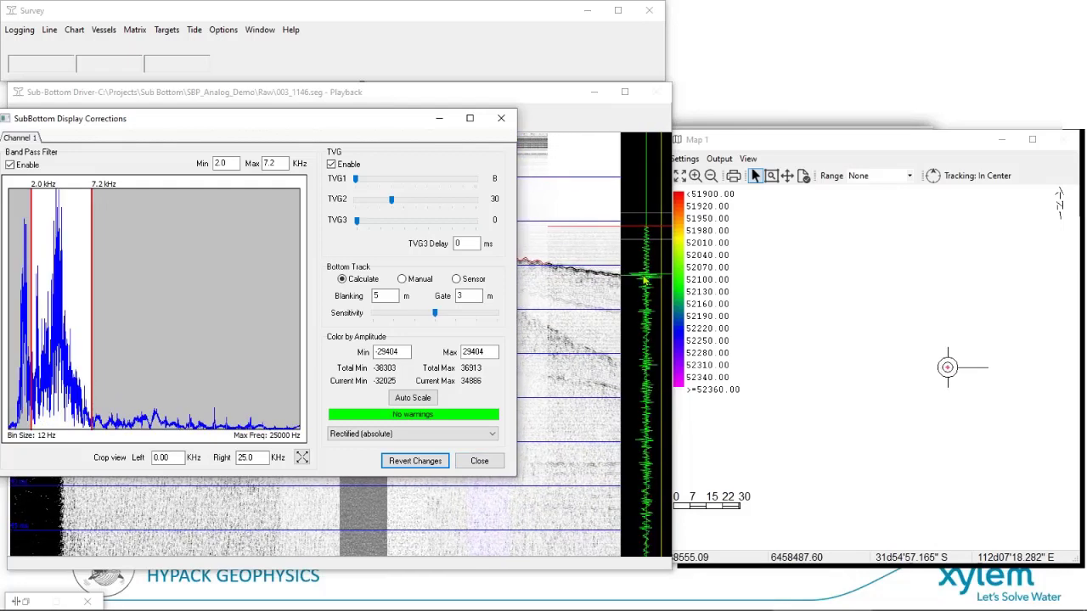
{"action": "left_click", "coordinate": [645, 280]}
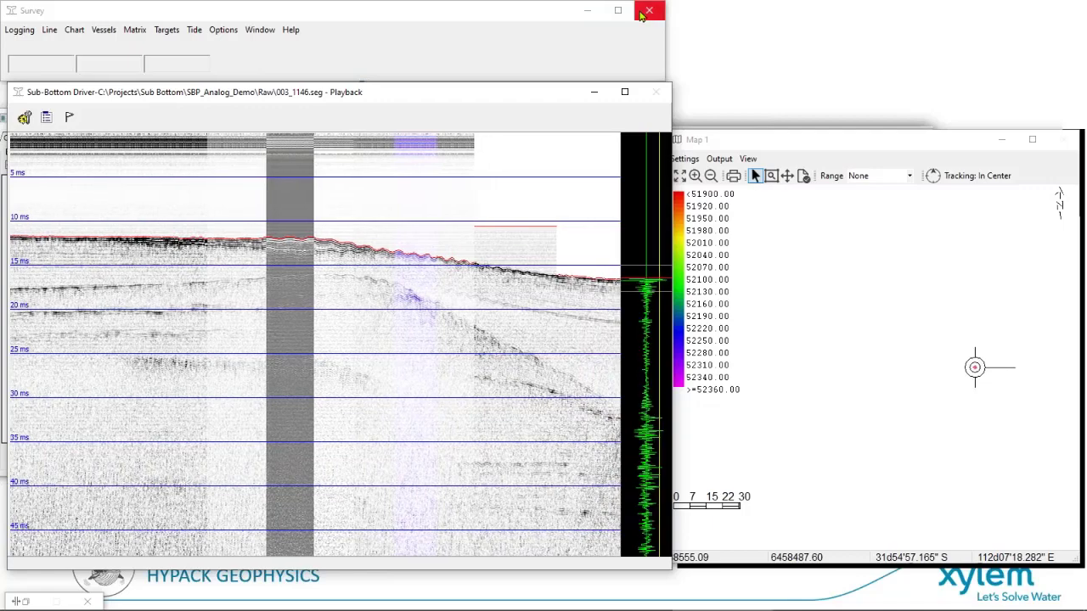
Mark a target on the sub-bottom waterfall, close the display corrections, and start logging.
{"action": "double_click", "coordinate": [520, 327]}
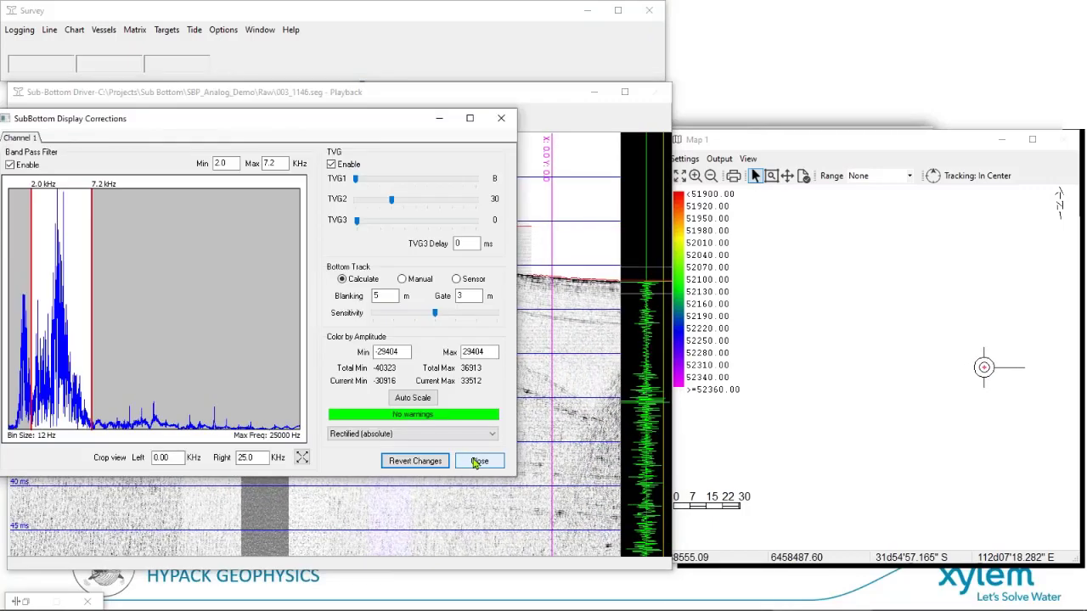
{"action": "left_click", "coordinate": [480, 461]}
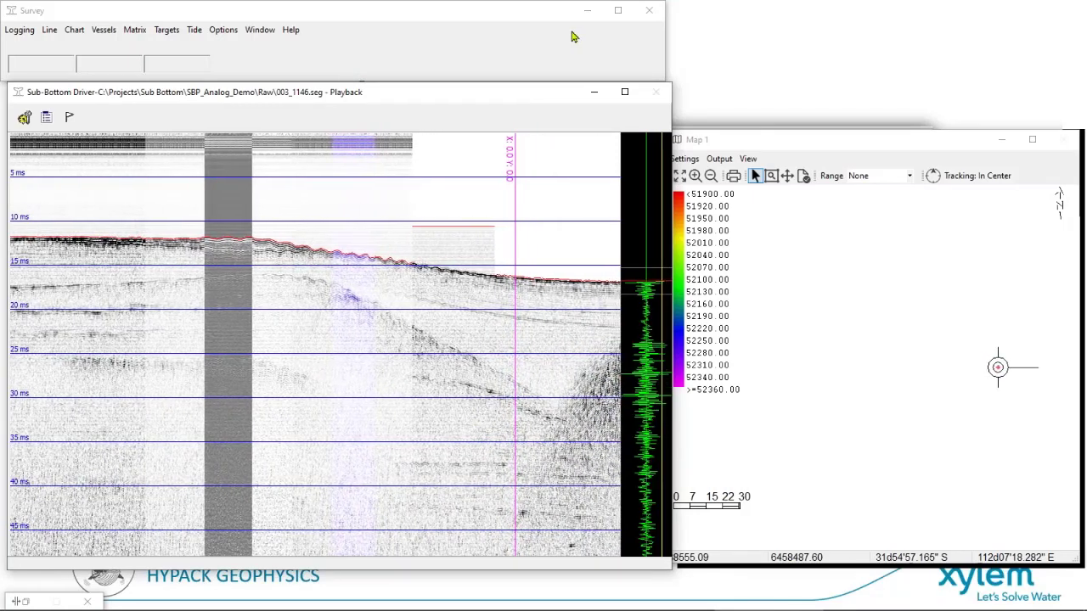
{"action": "left_click", "coordinate": [22, 32]}
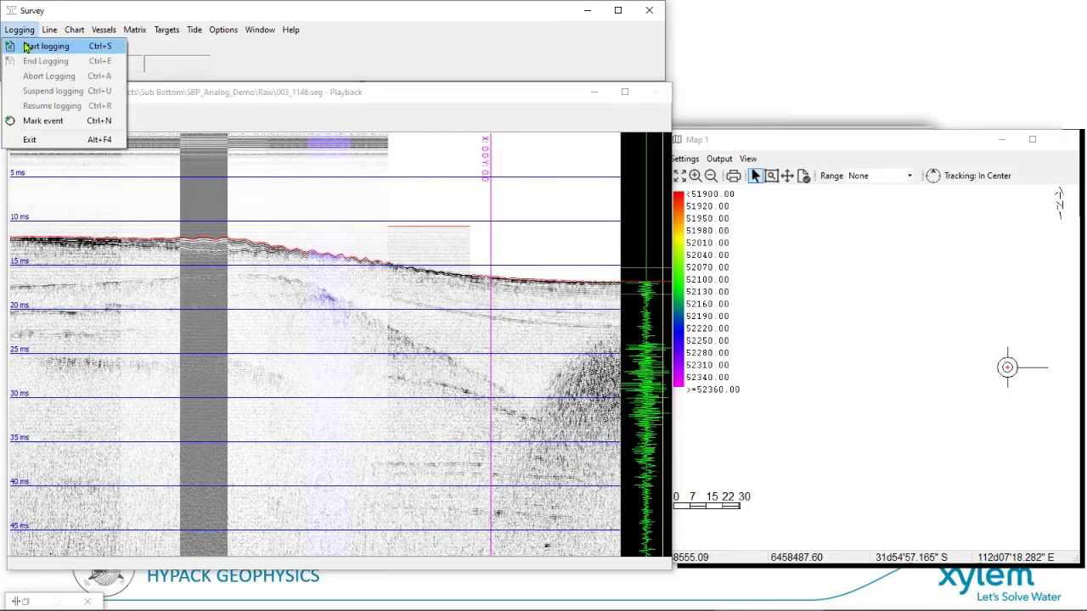
{"action": "left_click", "coordinate": [26, 47]}
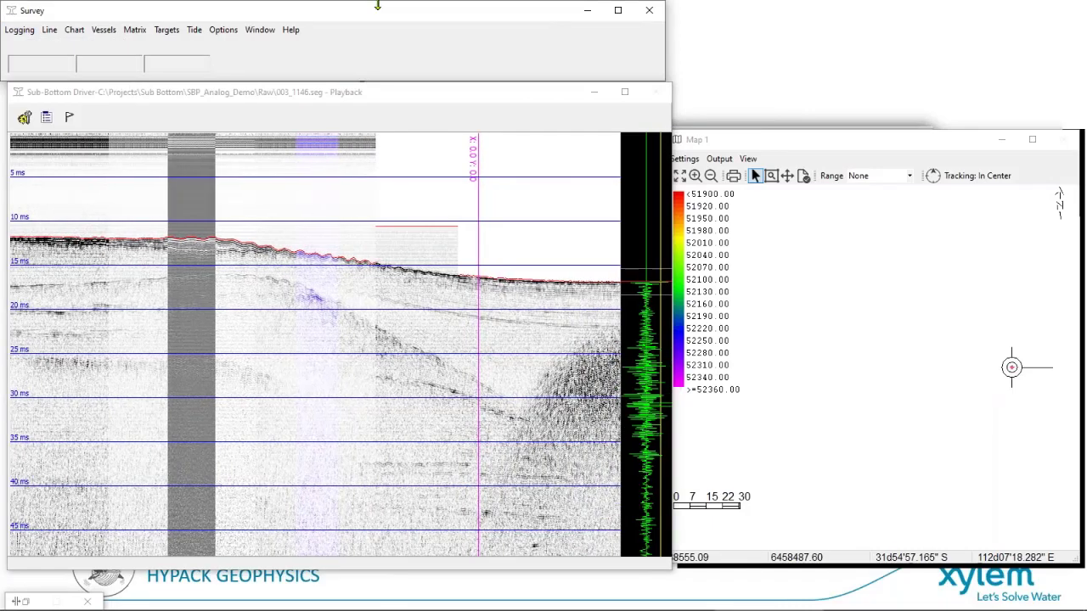
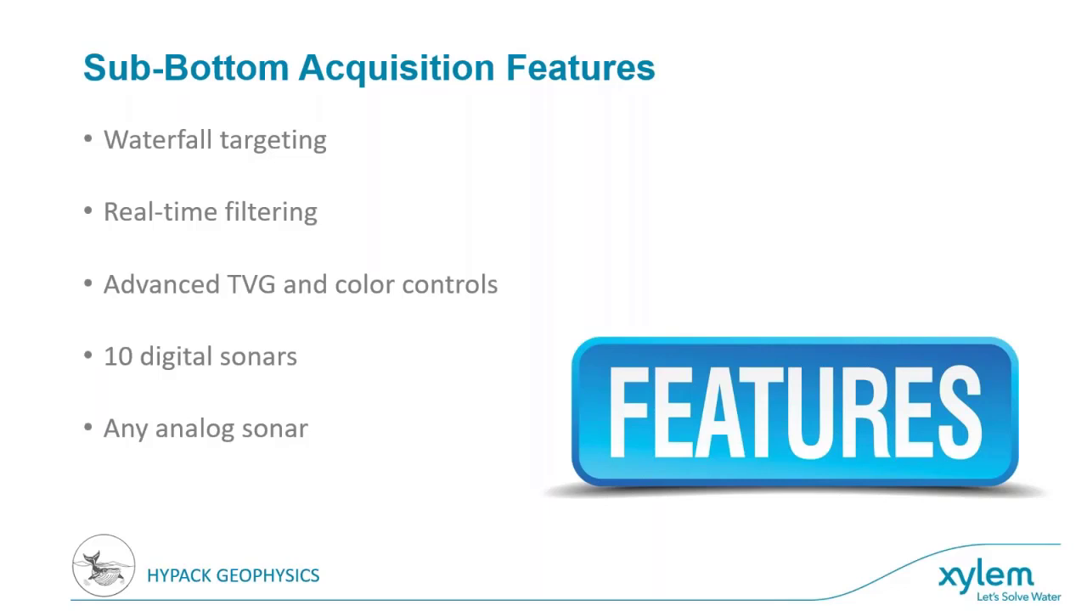
{"action": "key", "text": "Right"}
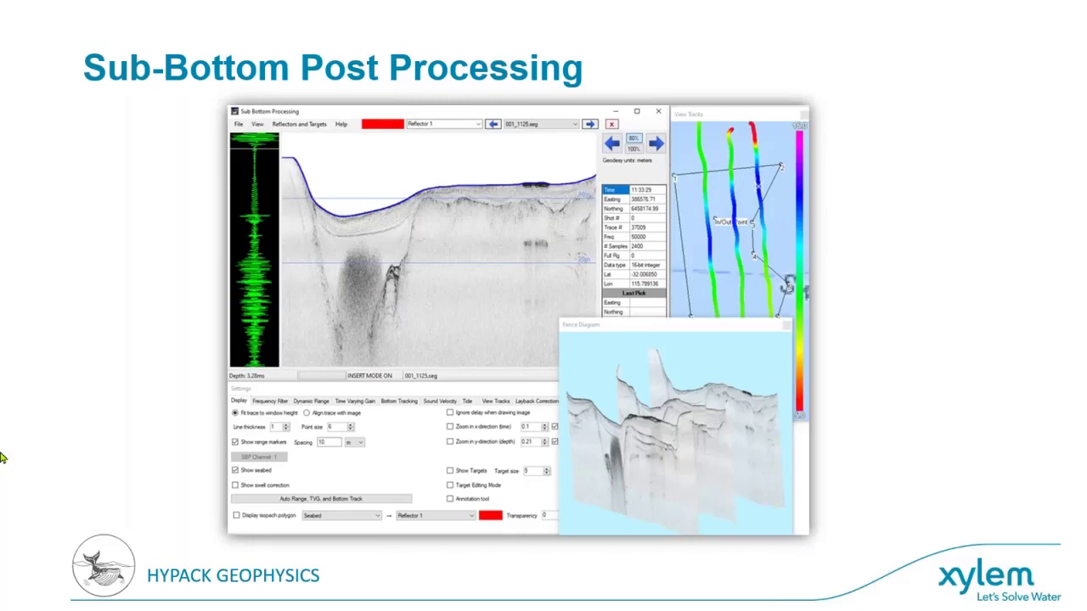
Switch to HYPACK Geophysics and launch Sub-Bottom Processing for the SBP_Analog_Demo project.
{"action": "key", "text": "alt+Tab"}
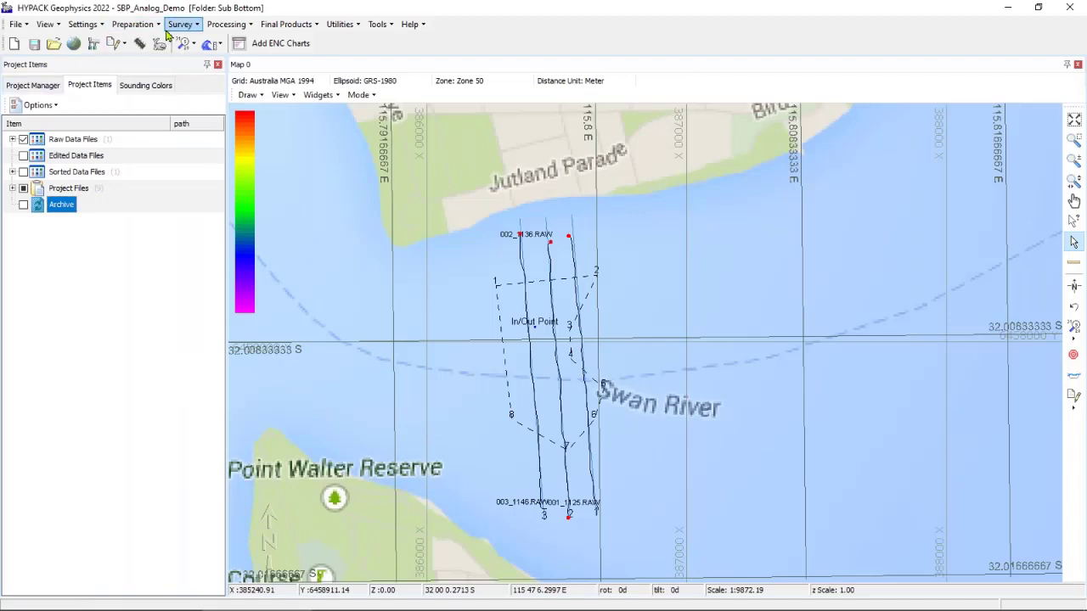
{"action": "left_click", "coordinate": [226, 24]}
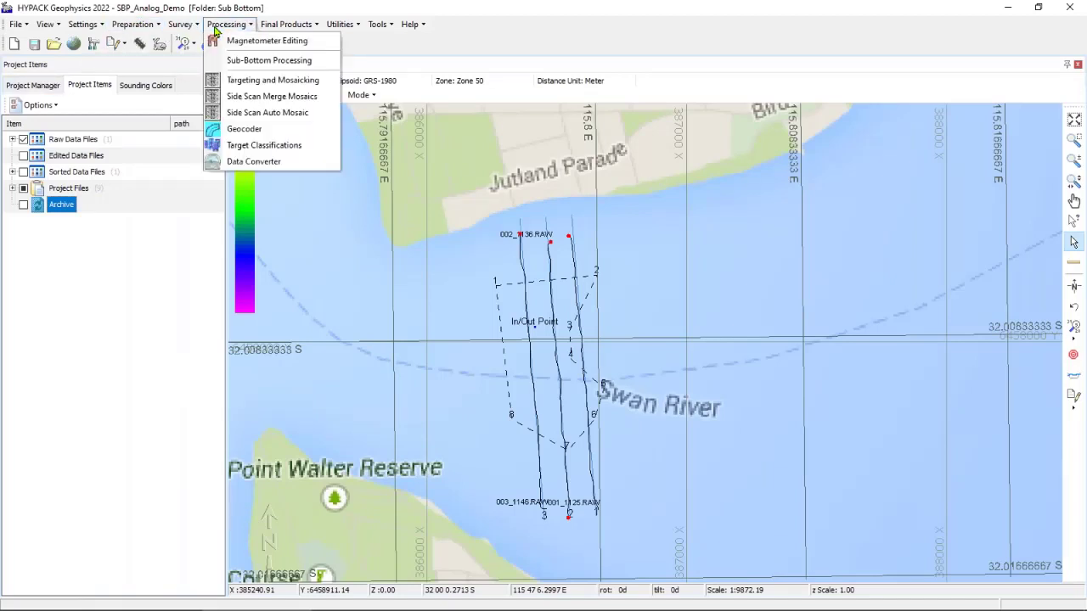
{"action": "left_click", "coordinate": [247, 68]}
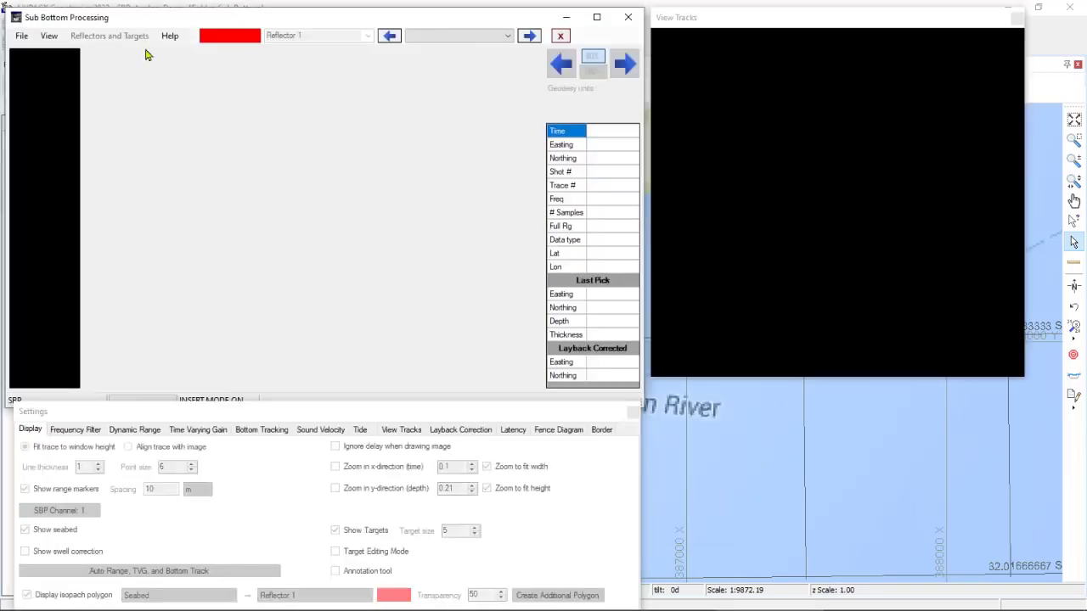
Load 001_1125.seg, 002_1136.seg and 003_1146.seg from the project's Raw folder without using the existing project file.
{"action": "left_click", "coordinate": [21, 36]}
{"action": "left_click", "coordinate": [29, 45]}
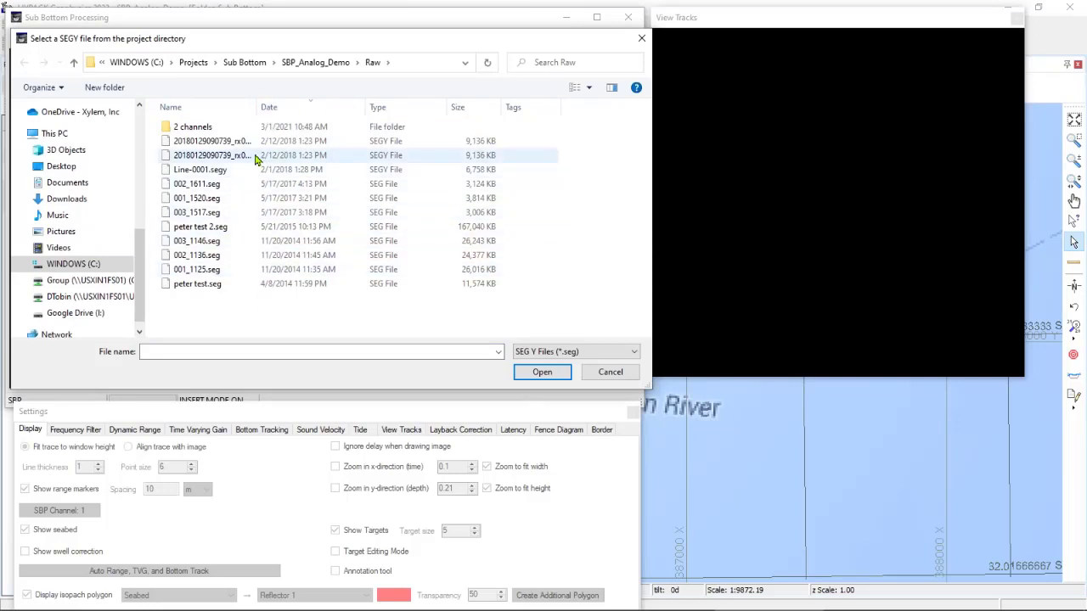
{"action": "left_click", "coordinate": [235, 270]}
{"action": "left_click", "coordinate": [236, 255], "text": "ctrl"}
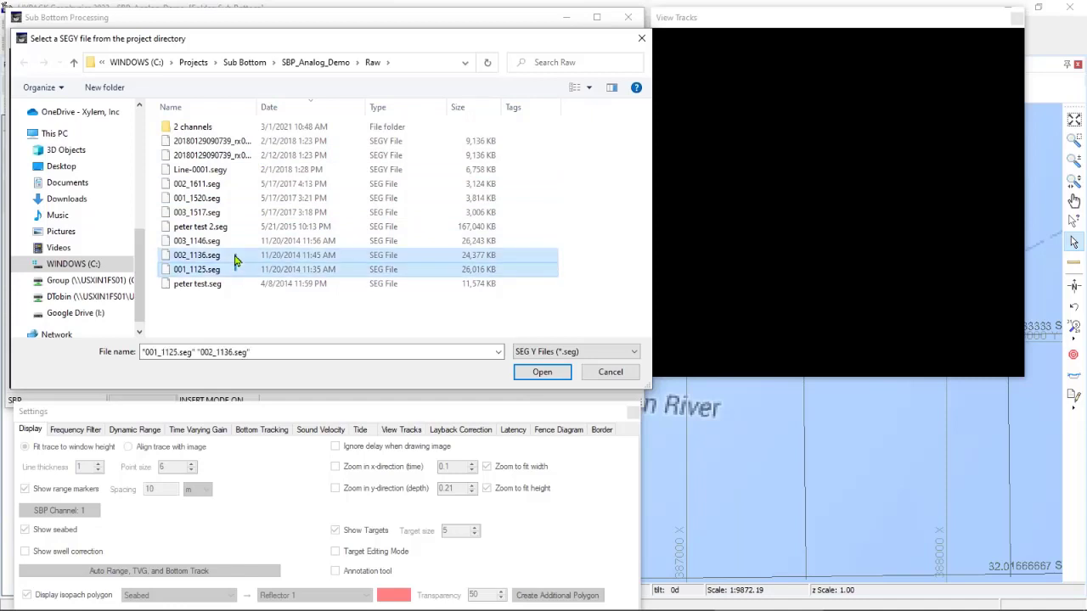
{"action": "left_click", "coordinate": [236, 241], "text": "ctrl"}
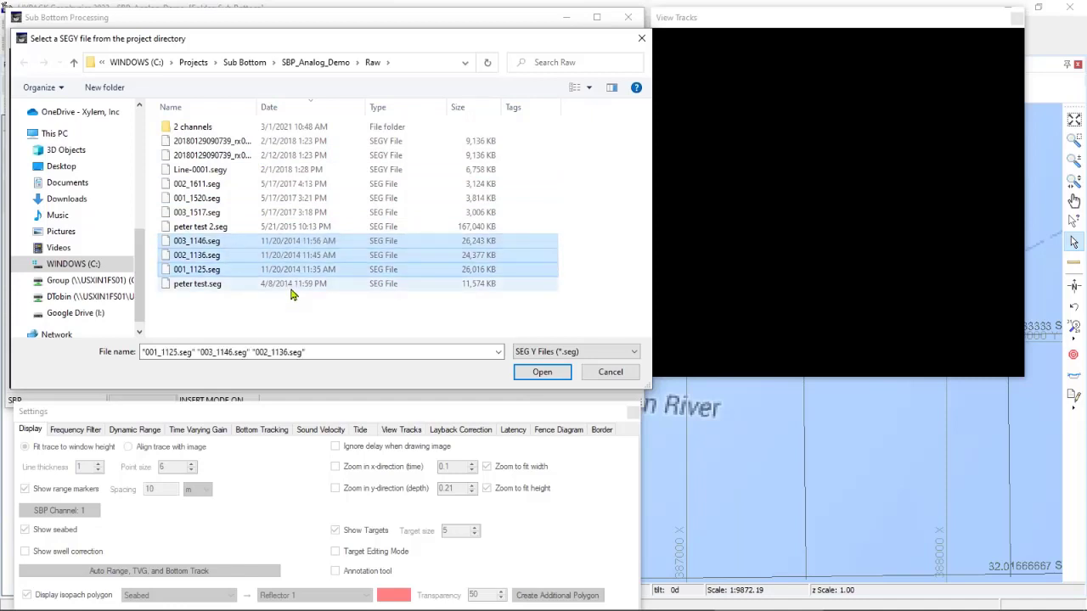
{"action": "left_click", "coordinate": [535, 372]}
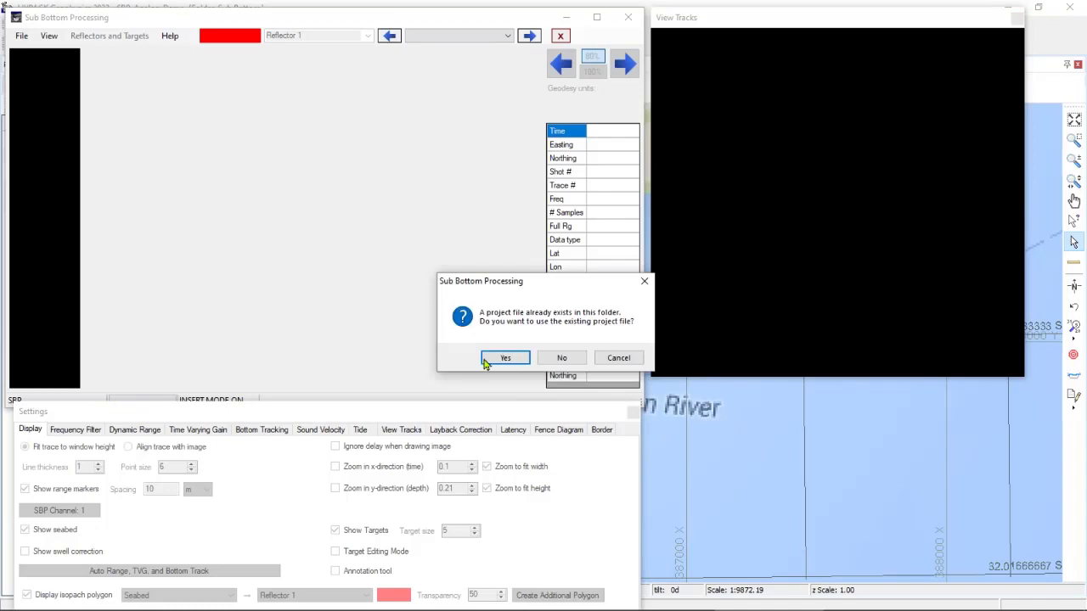
{"action": "left_click", "coordinate": [565, 359]}
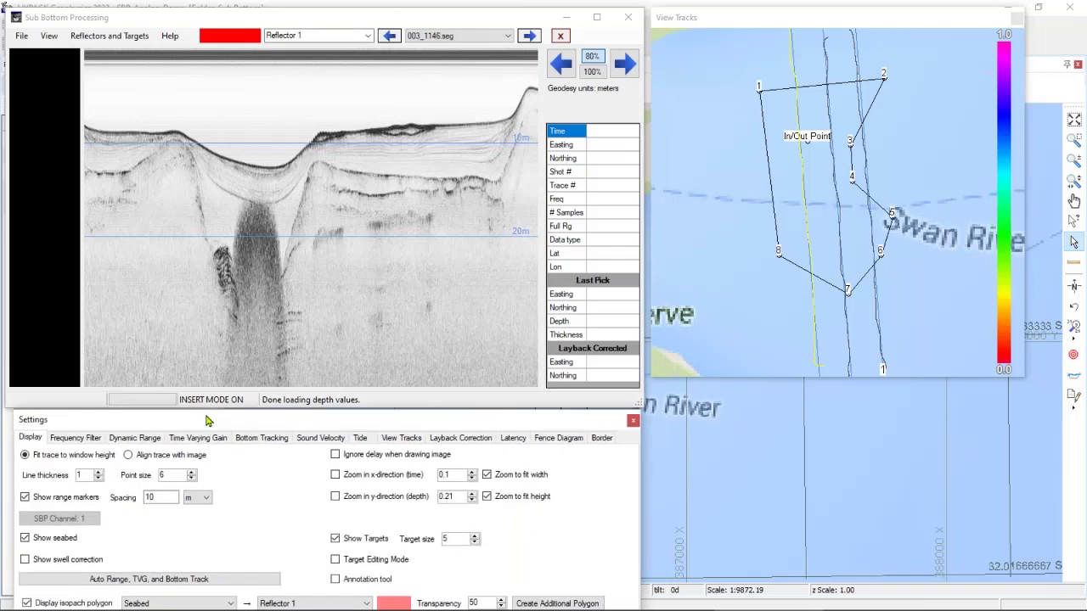
Try turning off Zoom to fit width for the 003_1146.seg profile, and turn it back on.
{"action": "left_click", "coordinate": [384, 373]}
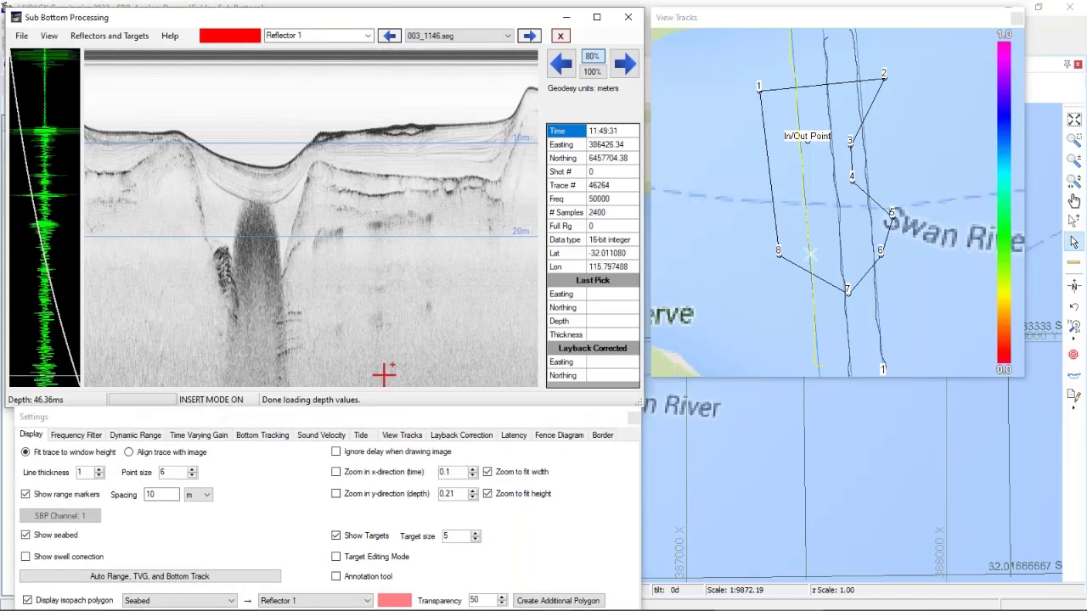
{"action": "left_click", "coordinate": [503, 478]}
{"action": "left_click", "coordinate": [507, 496]}
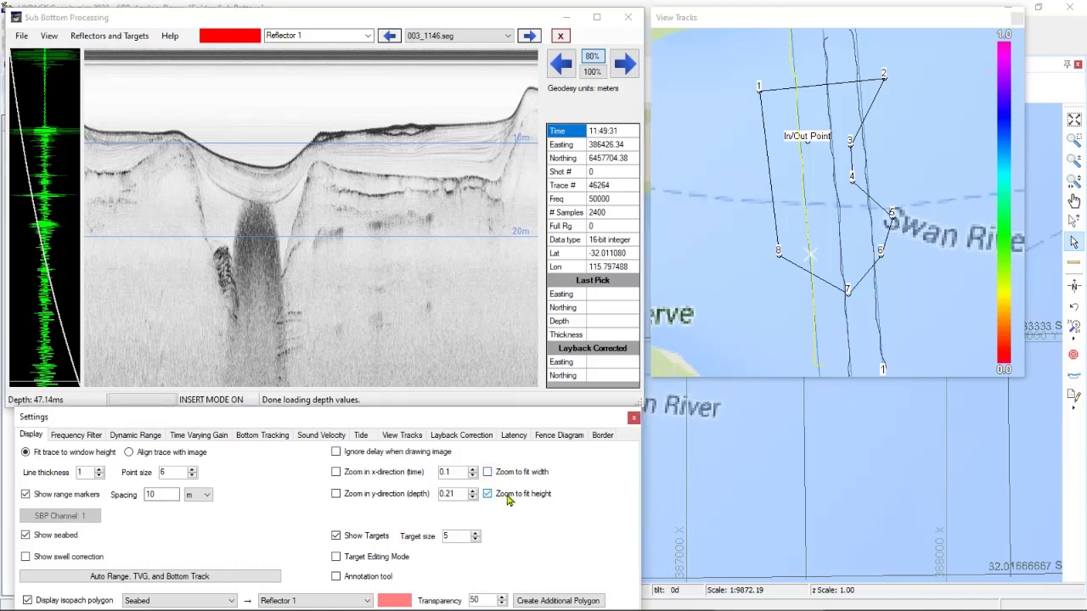
{"action": "left_click", "coordinate": [515, 474]}
{"action": "left_click", "coordinate": [436, 311]}
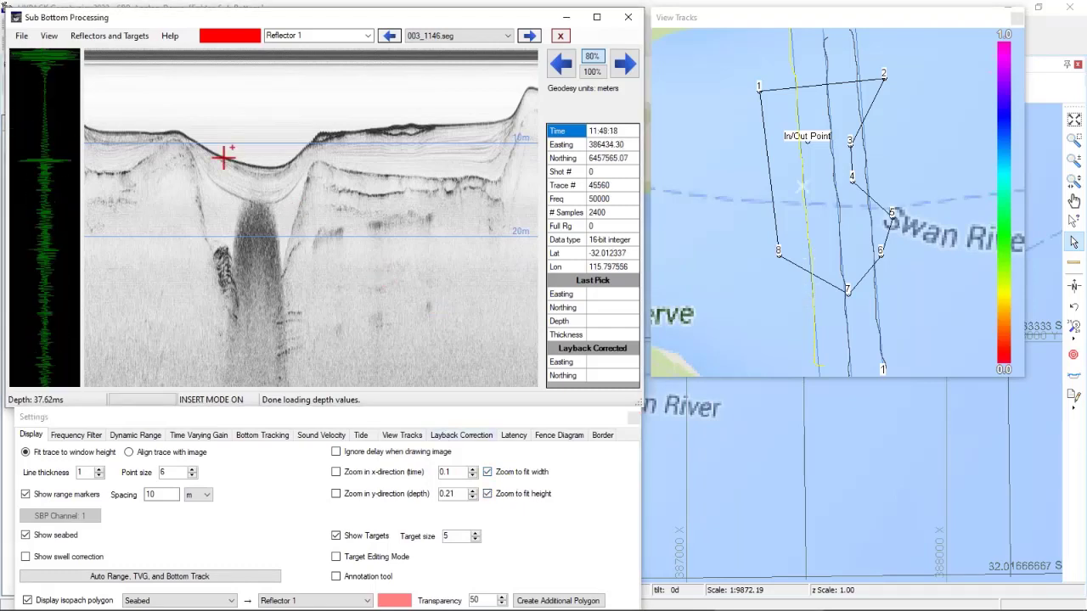
Move the Settings window slightly up to reveal its lower options, and display the 001_1125.seg profile.
{"action": "left_click_drag", "start_coordinate": [268, 424], "coordinate": [270, 407]}
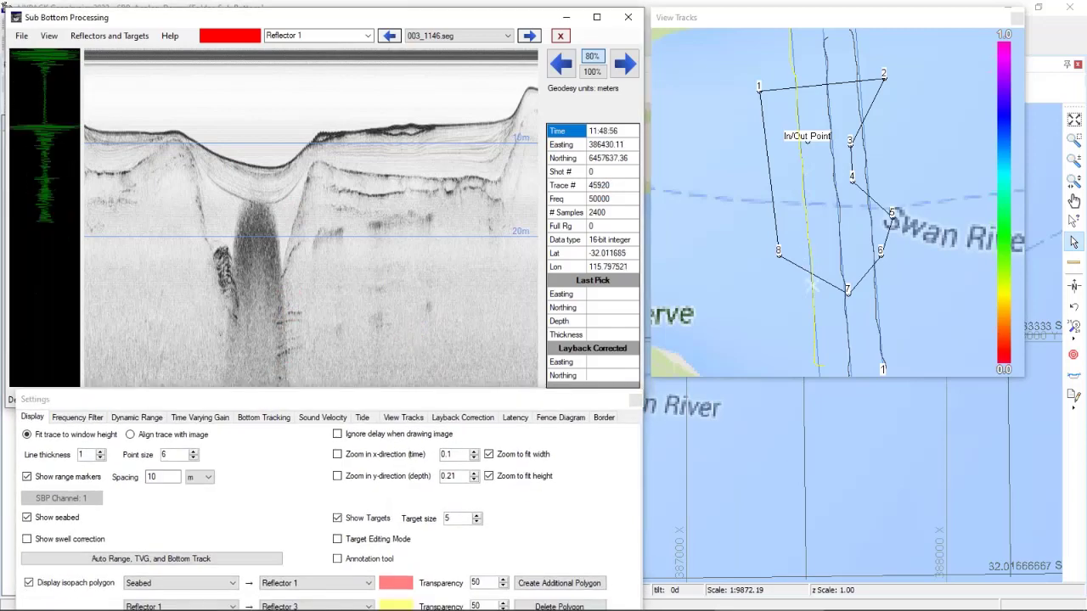
{"action": "left_click", "coordinate": [500, 38]}
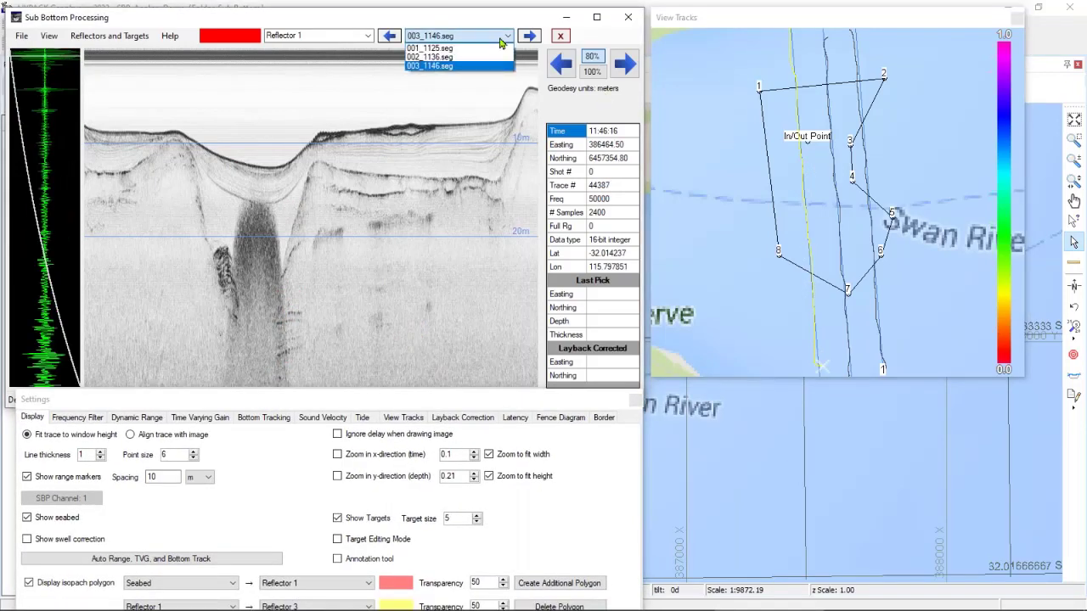
{"action": "left_click", "coordinate": [501, 49]}
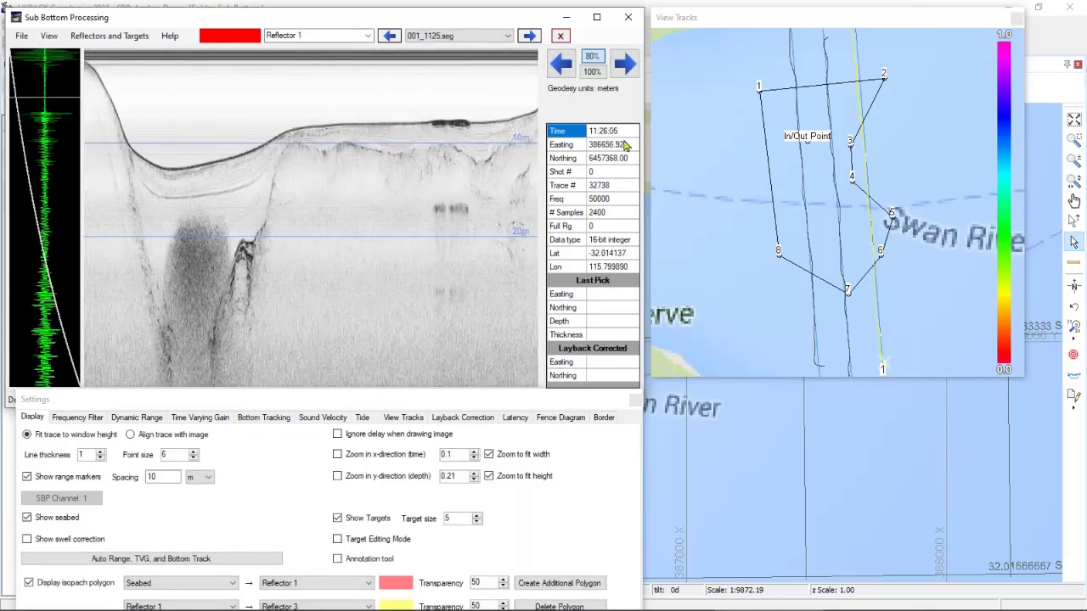
{"action": "left_click", "coordinate": [872, 128]}
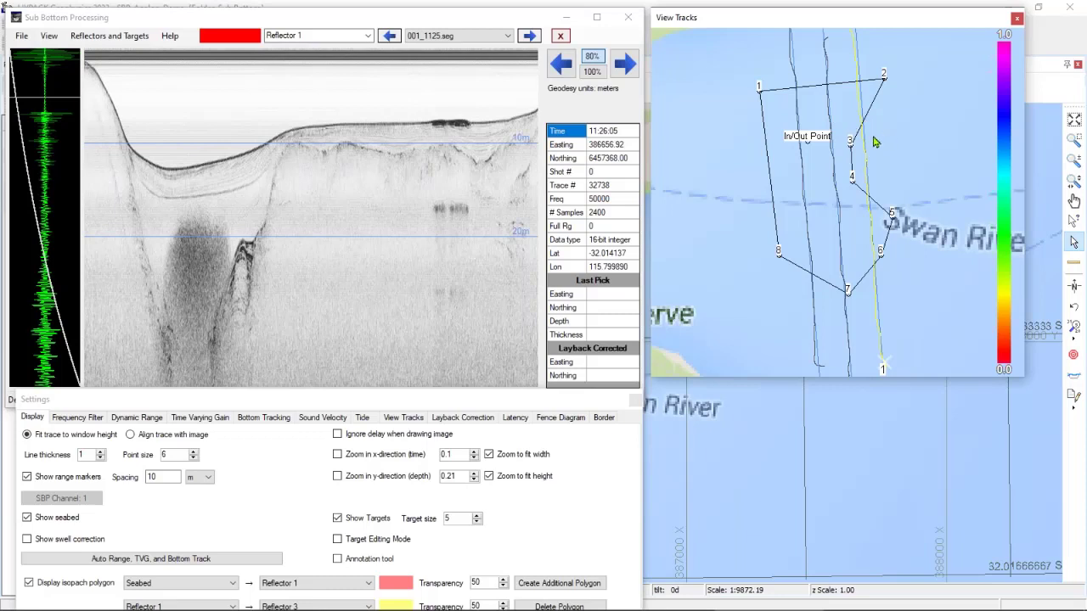
{"action": "left_click", "coordinate": [626, 143]}
View the 002_1136.seg profile and return to 001_1125.seg.
{"action": "left_click", "coordinate": [459, 35]}
{"action": "left_click", "coordinate": [459, 54]}
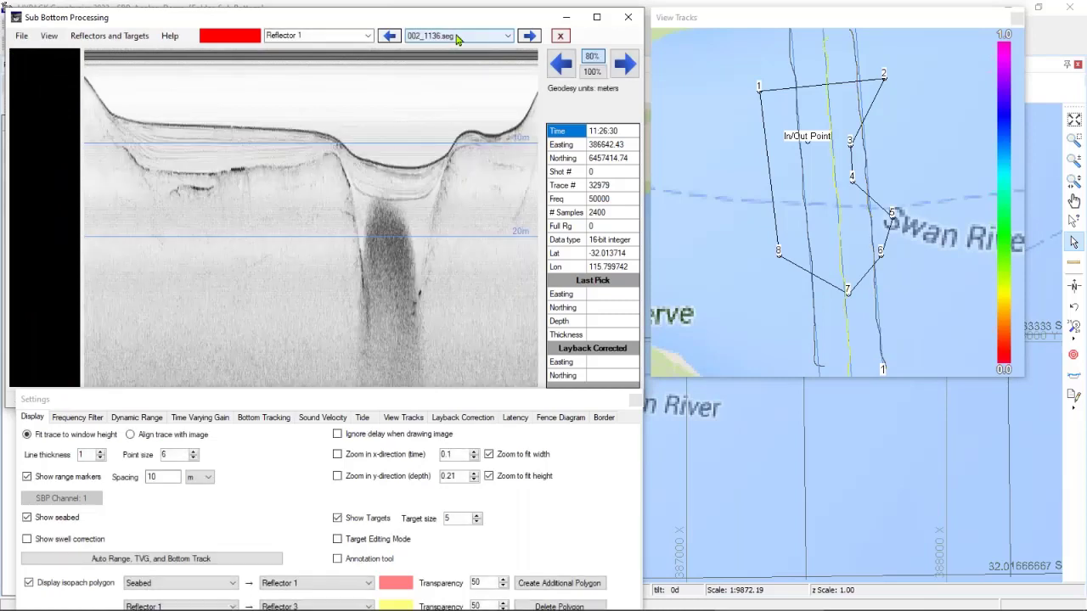
{"action": "left_click", "coordinate": [456, 36]}
{"action": "left_click", "coordinate": [456, 48]}
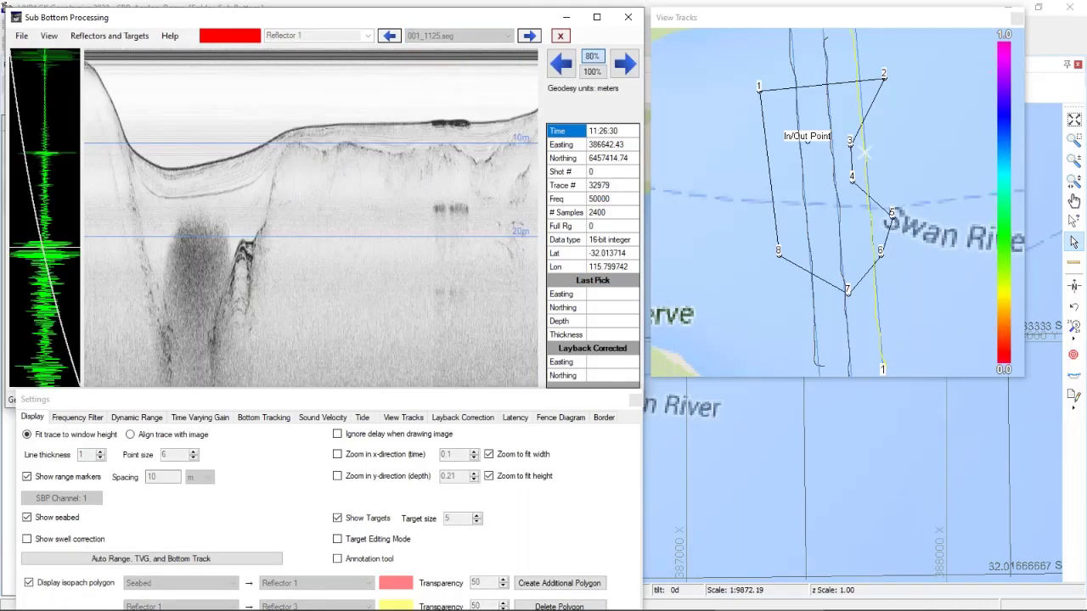
Move the Settings window up, delete the Reflector 1 to Reflector 3 isopach polygon and turn off the isopach polygon display.
{"action": "left_click", "coordinate": [73, 419]}
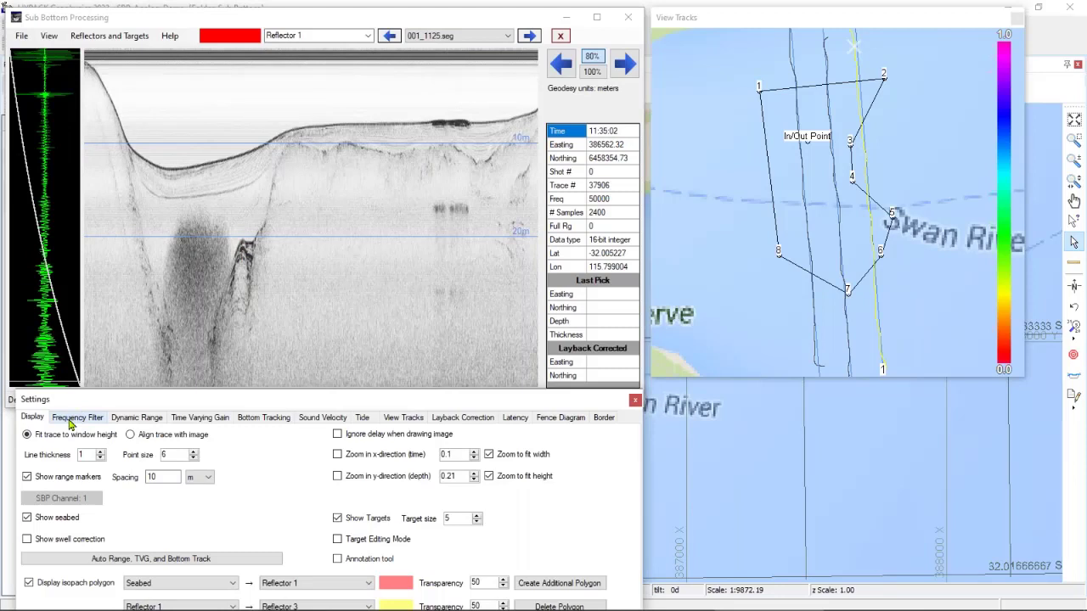
{"action": "left_click_drag", "start_coordinate": [100, 397], "coordinate": [103, 372]}
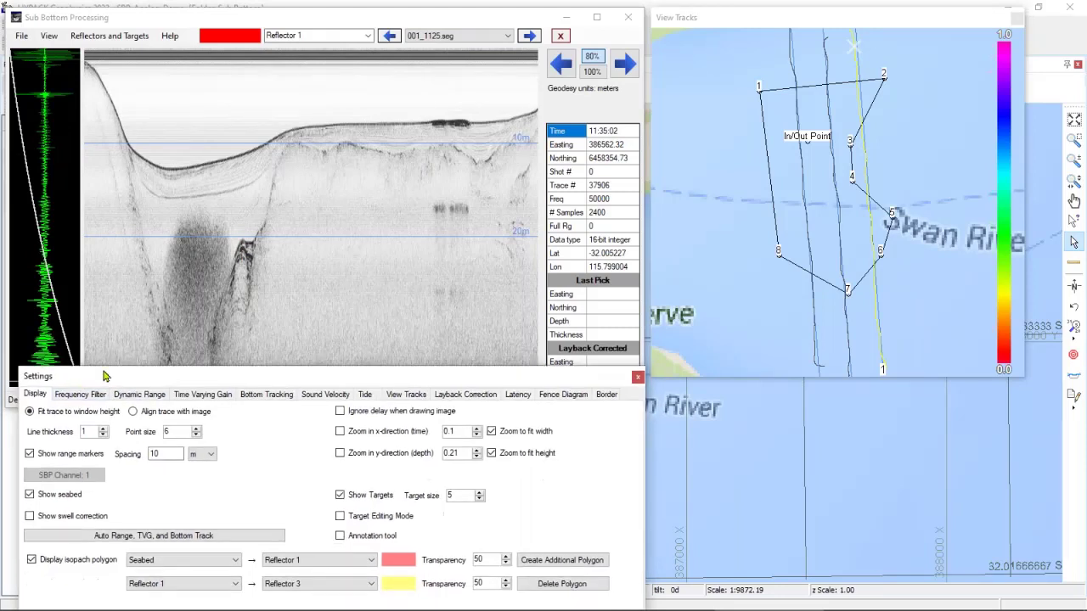
{"action": "left_click", "coordinate": [560, 581]}
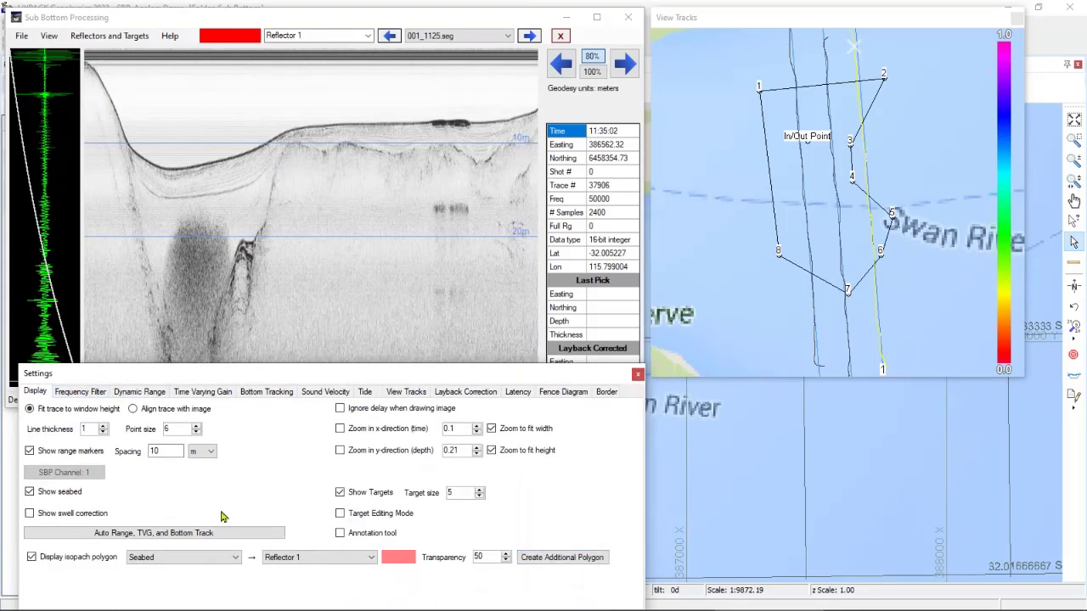
{"action": "left_click", "coordinate": [73, 558]}
Show the power spectrum of a trace in the frequency filter settings and inspect the low and high frequency cutoffs.
{"action": "left_click", "coordinate": [85, 394]}
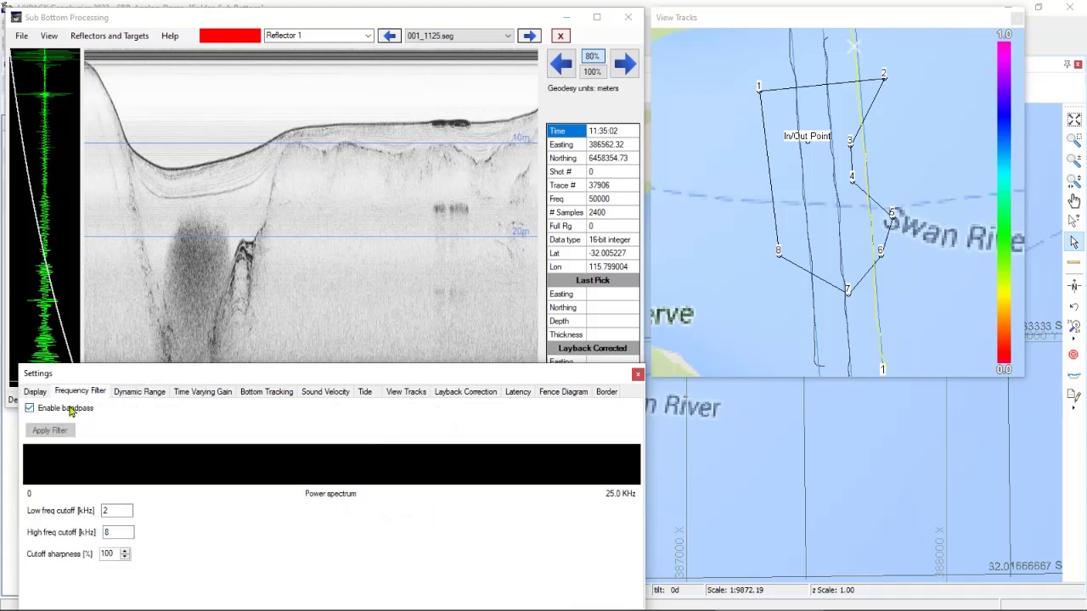
{"action": "left_click", "coordinate": [187, 309]}
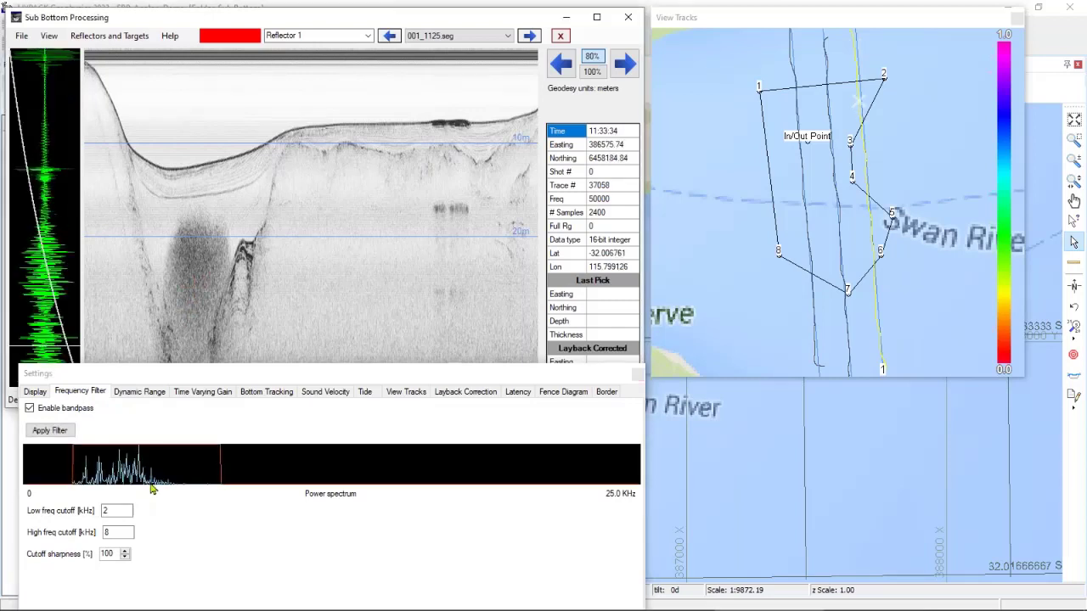
{"action": "left_click", "coordinate": [115, 510]}
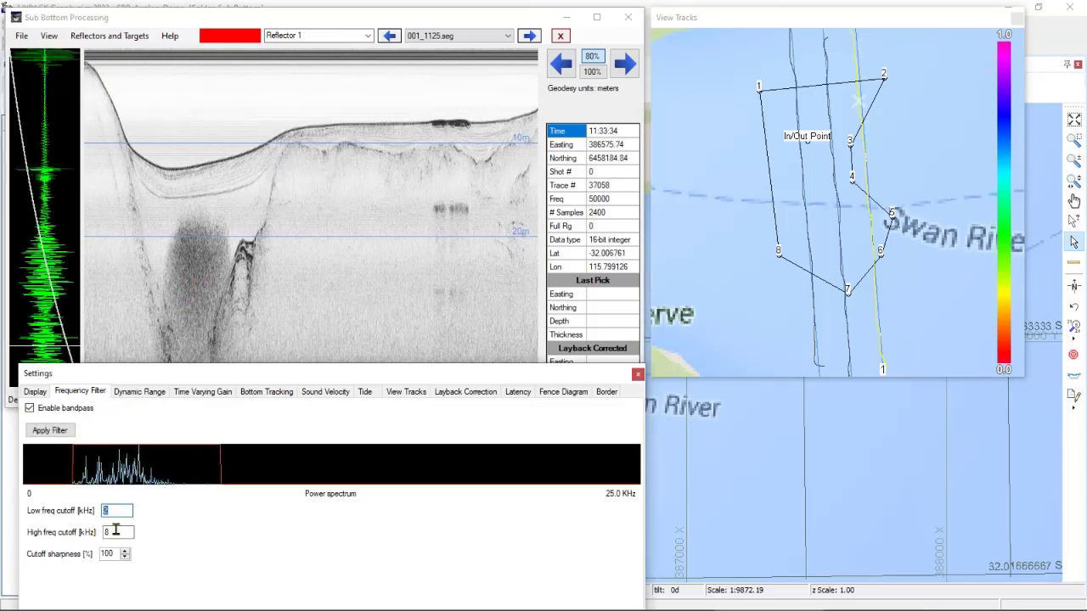
{"action": "double_click", "coordinate": [107, 531]}
{"action": "double_click", "coordinate": [115, 510]}
Inspect the minimum and maximum limits in the dynamic range settings.
{"action": "left_click", "coordinate": [128, 395]}
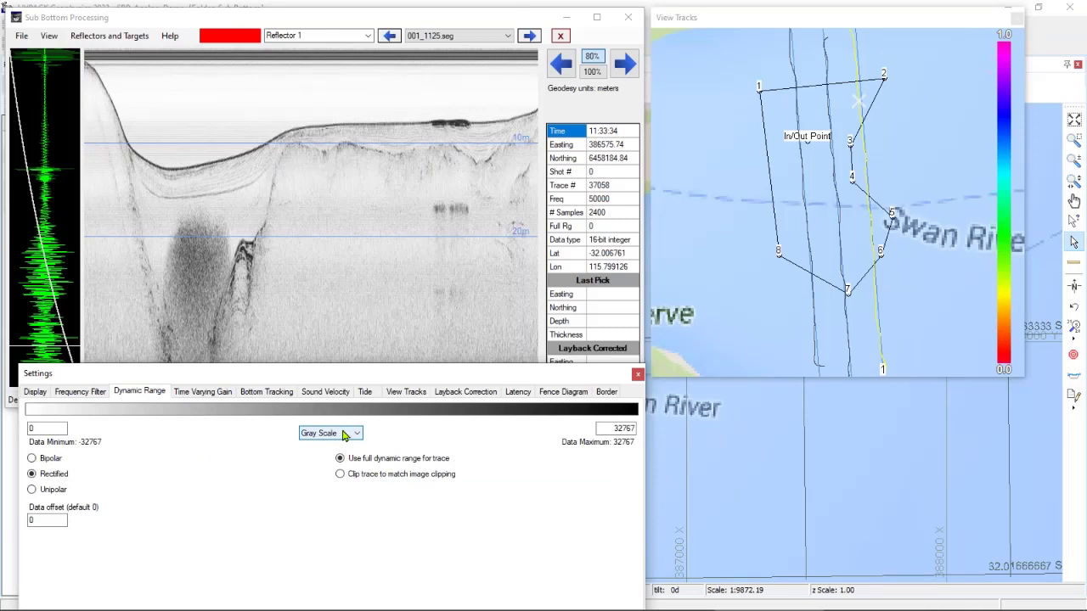
{"action": "double_click", "coordinate": [617, 428]}
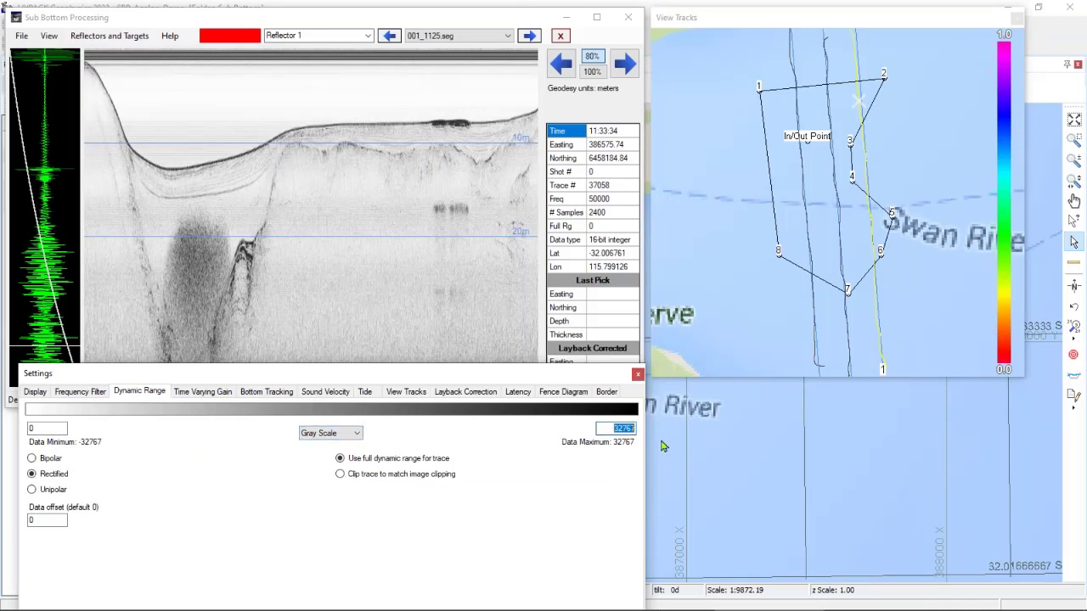
{"action": "left_click", "coordinate": [48, 429]}
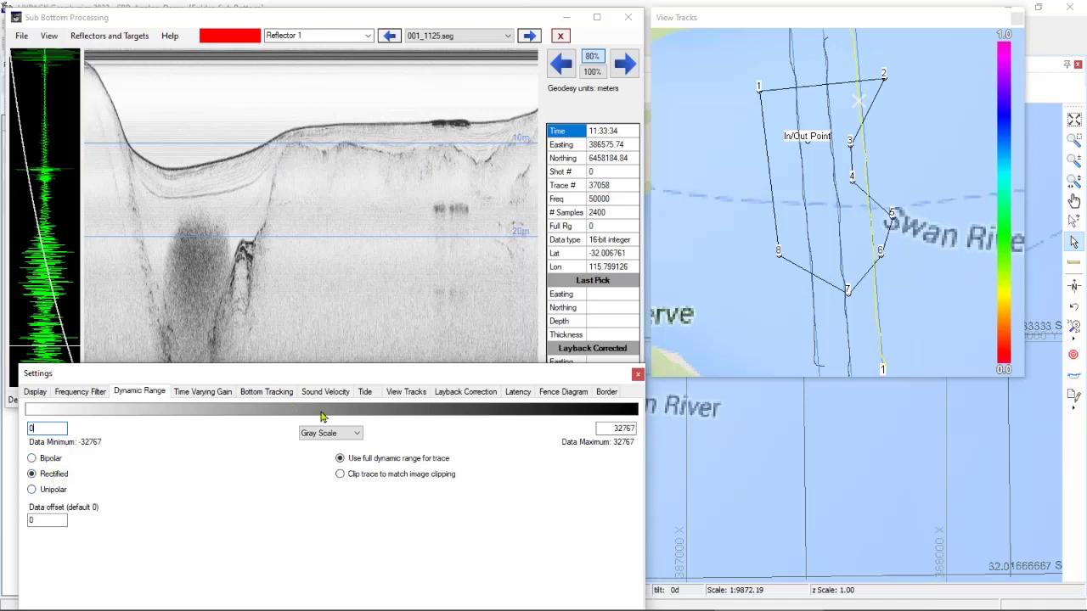
Try the Copper and Alt Rainbow 1 color palettes on the profile, and restore Gray Scale.
{"action": "left_click", "coordinate": [336, 435]}
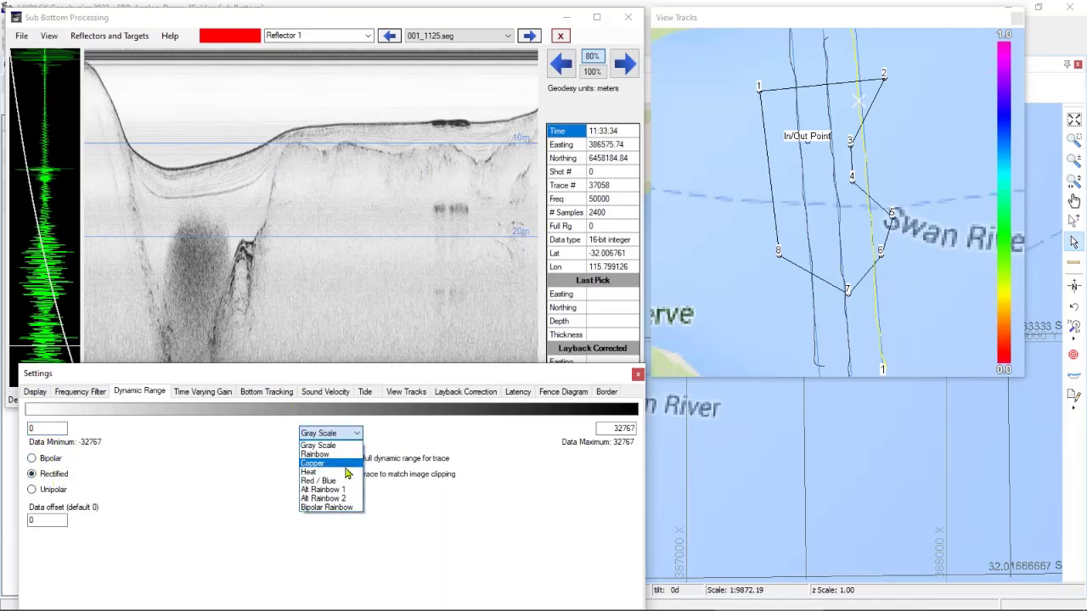
{"action": "left_click", "coordinate": [343, 463]}
{"action": "left_click", "coordinate": [336, 435]}
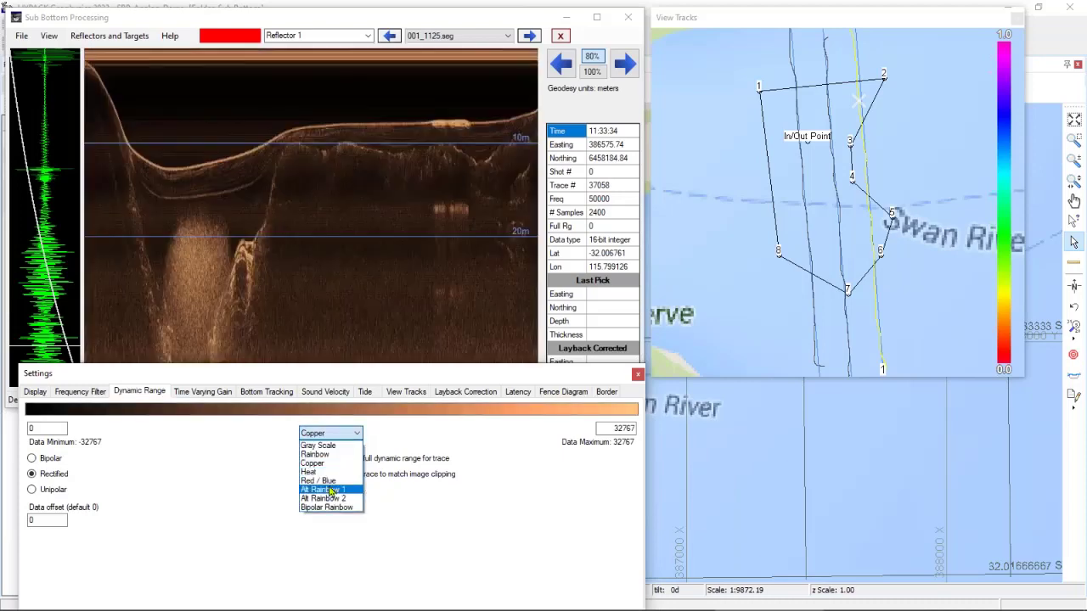
{"action": "left_click", "coordinate": [323, 490]}
{"action": "left_click", "coordinate": [347, 433]}
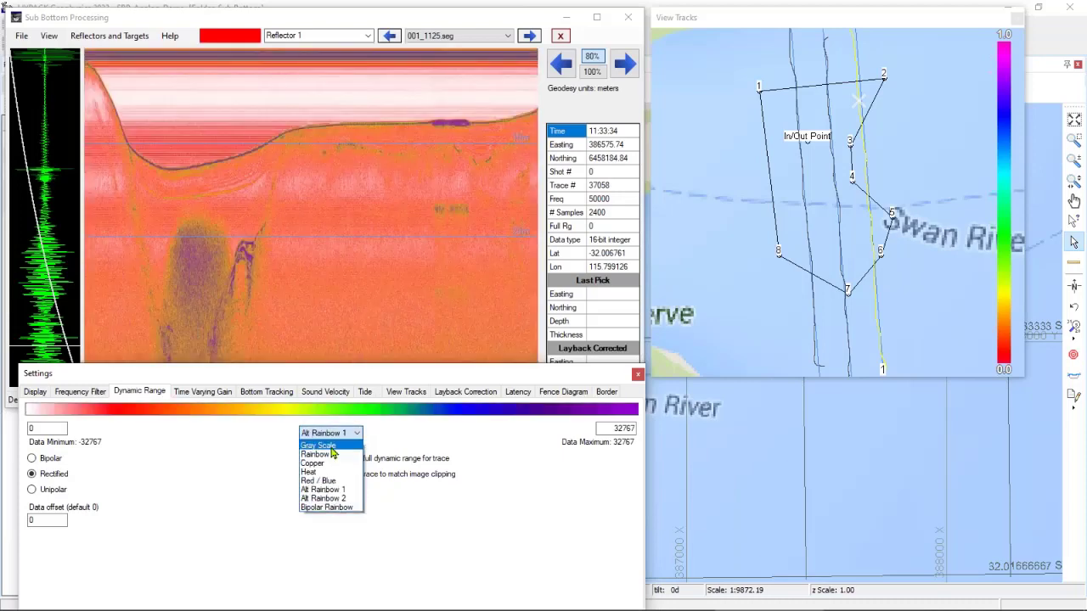
{"action": "left_click", "coordinate": [331, 446]}
Raise the time varying gain to 7 and apply it to the 001_1125.seg profile.
{"action": "left_click", "coordinate": [202, 396]}
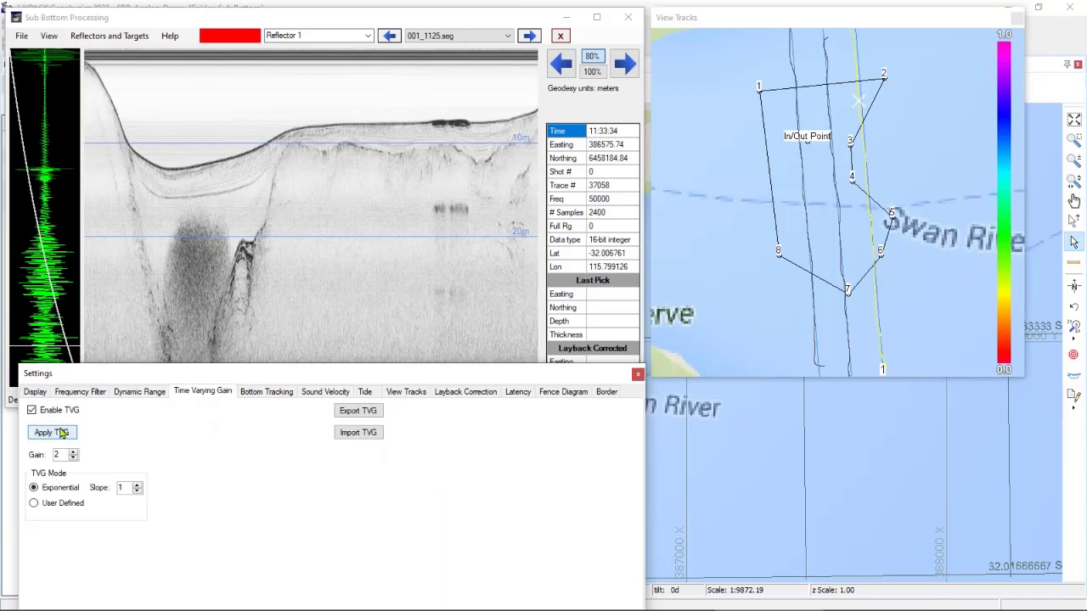
{"action": "left_click", "coordinate": [74, 452]}
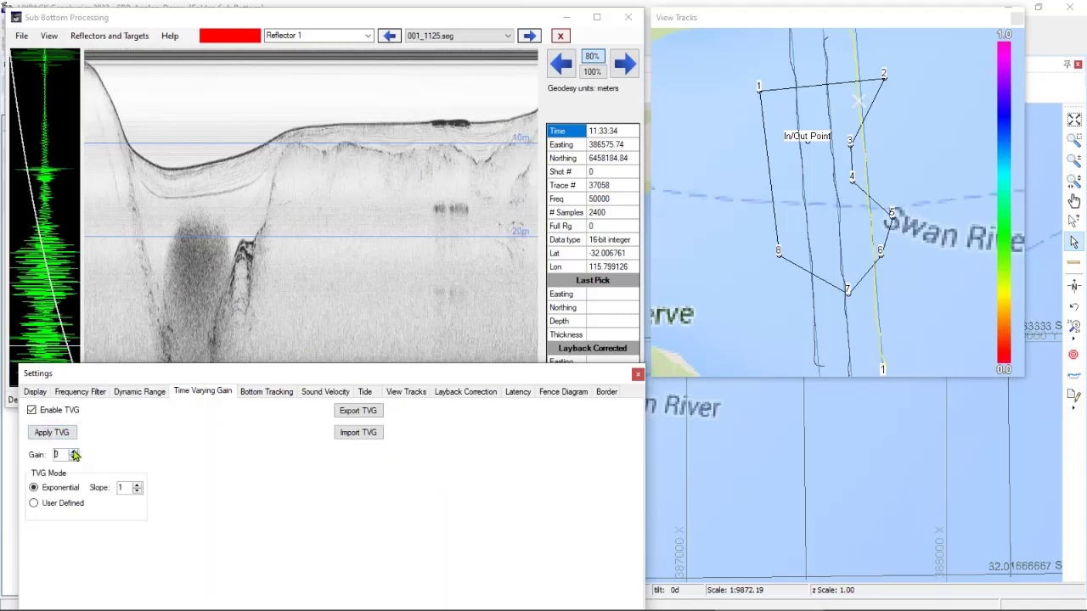
{"action": "left_click", "coordinate": [74, 454]}
{"action": "left_click", "coordinate": [74, 454]}
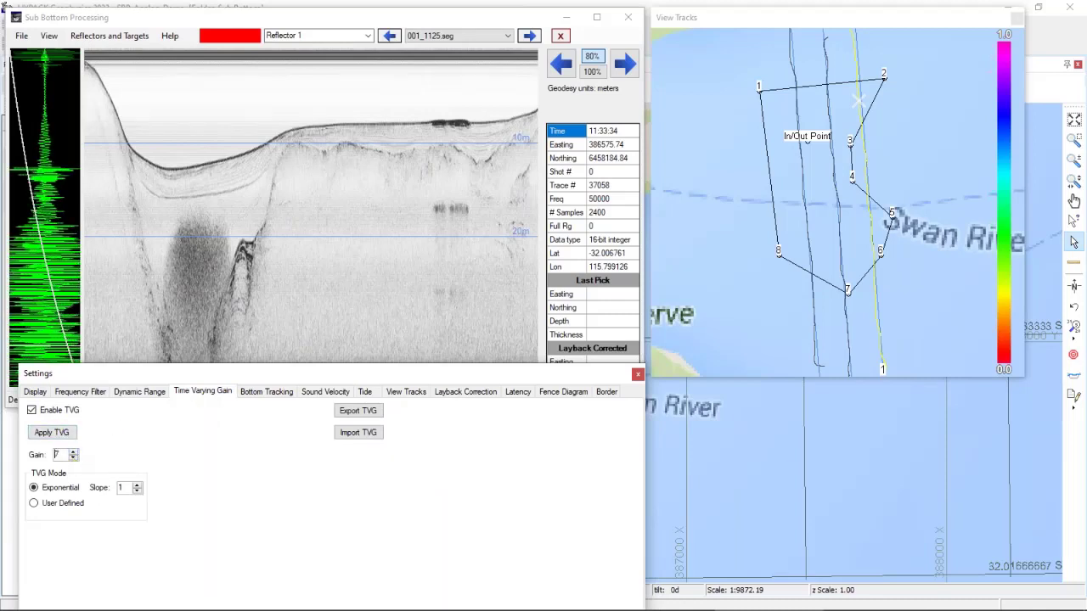
{"action": "left_click", "coordinate": [52, 434]}
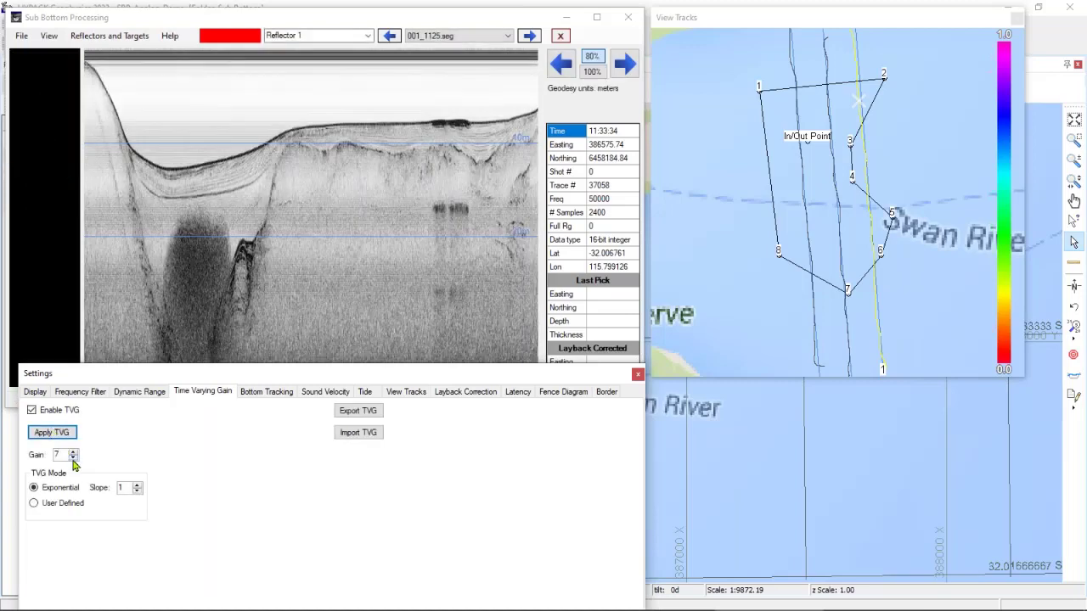
Lower the time varying gain to 2 and reapply it to the profile.
{"action": "left_click", "coordinate": [74, 459]}
{"action": "left_click", "coordinate": [73, 459]}
{"action": "left_click", "coordinate": [73, 459]}
{"action": "left_click", "coordinate": [74, 458]}
{"action": "left_click", "coordinate": [73, 458]}
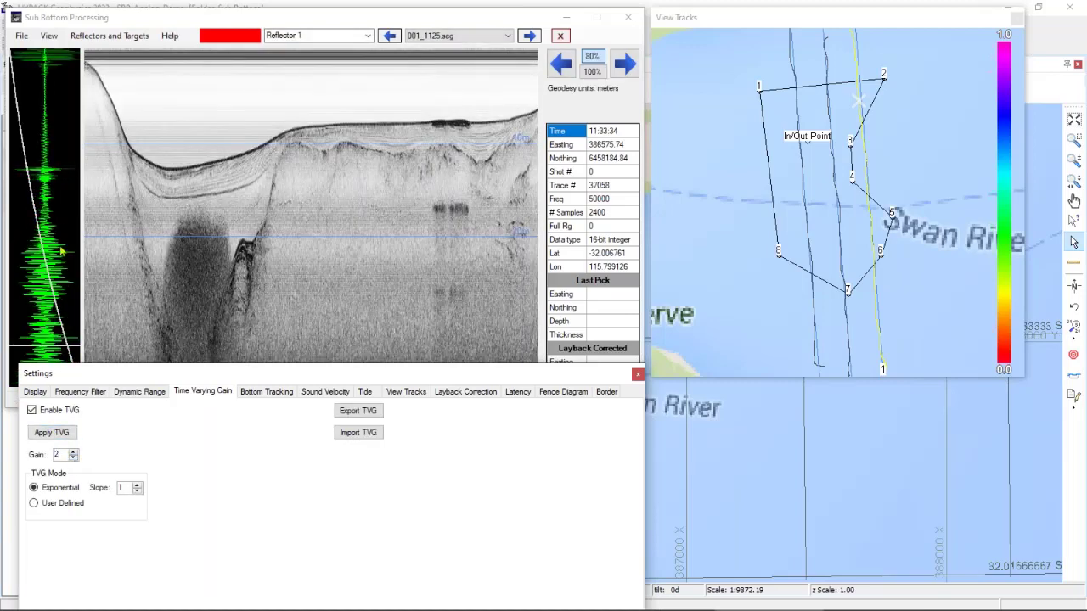
{"action": "left_click", "coordinate": [49, 436]}
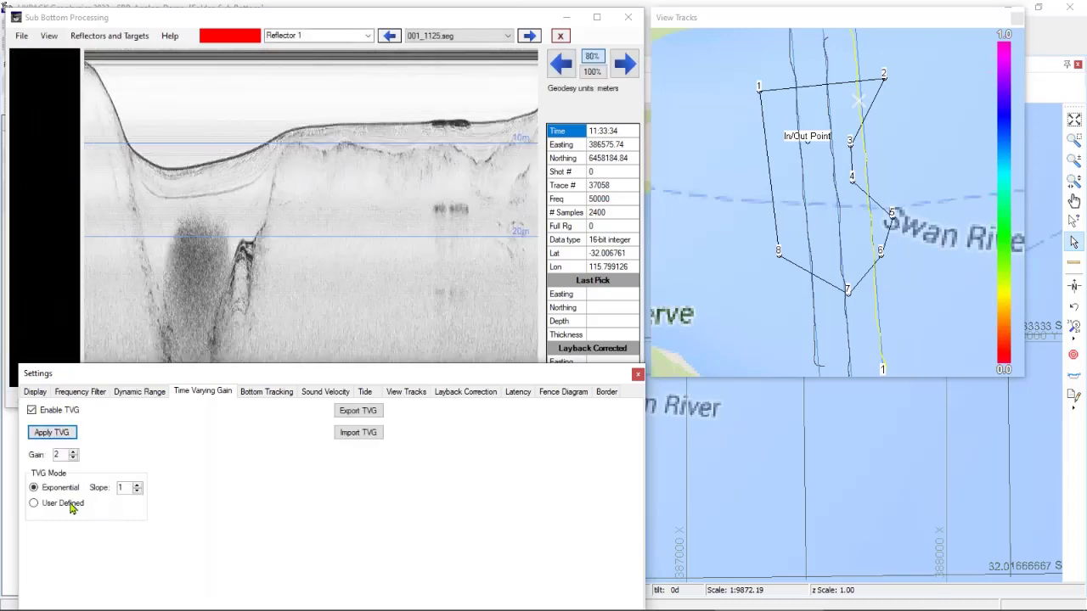
Switch the TVG mode to User Defined, apply it and bring up a trace from the profile.
{"action": "left_click", "coordinate": [72, 506]}
{"action": "left_click", "coordinate": [51, 435]}
{"action": "left_click", "coordinate": [145, 194]}
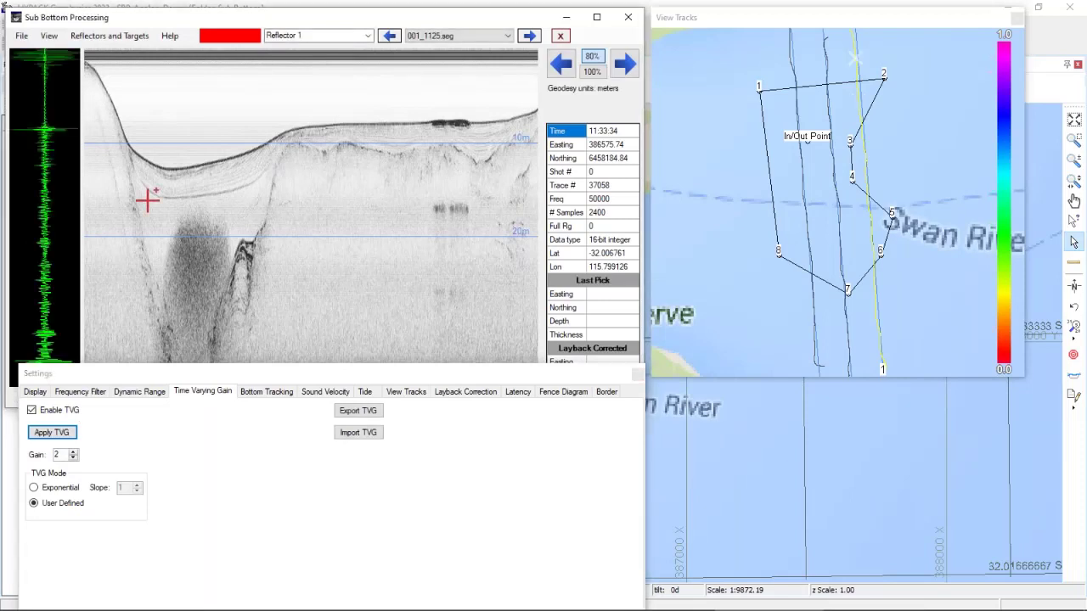
Reshape the user-defined gain curve on the trace with higher gain at shallow depths and lower gain deeper, and apply it.
{"action": "left_click", "coordinate": [36, 134]}
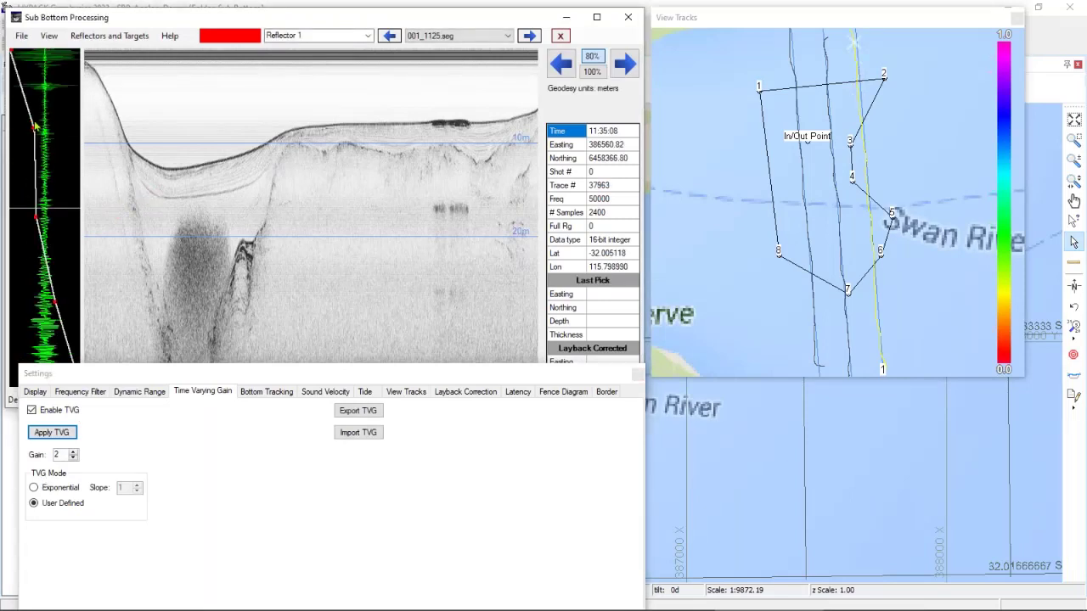
{"action": "left_click_drag", "start_coordinate": [34, 132], "coordinate": [64, 130]}
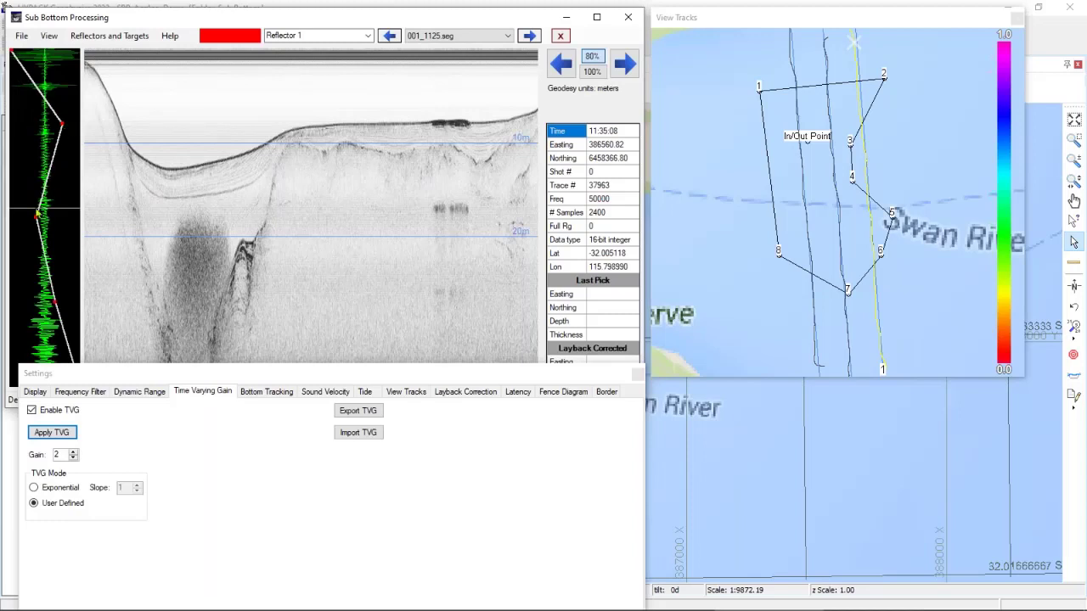
{"action": "mouse_move", "coordinate": [49, 170]}
{"action": "left_mouse_down"}
{"action": "mouse_move", "coordinate": [64, 189]}
{"action": "mouse_move", "coordinate": [61, 179]}
{"action": "left_mouse_up"}
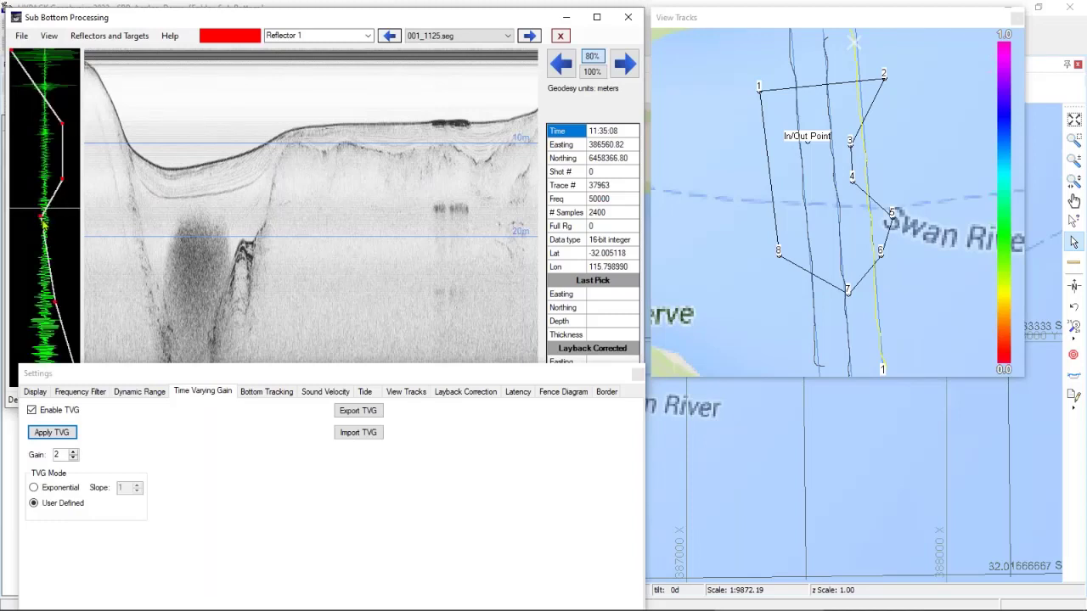
{"action": "left_click_drag", "start_coordinate": [44, 220], "coordinate": [29, 265]}
{"action": "left_click", "coordinate": [29, 297]}
{"action": "left_click_drag", "start_coordinate": [52, 327], "coordinate": [41, 336]}
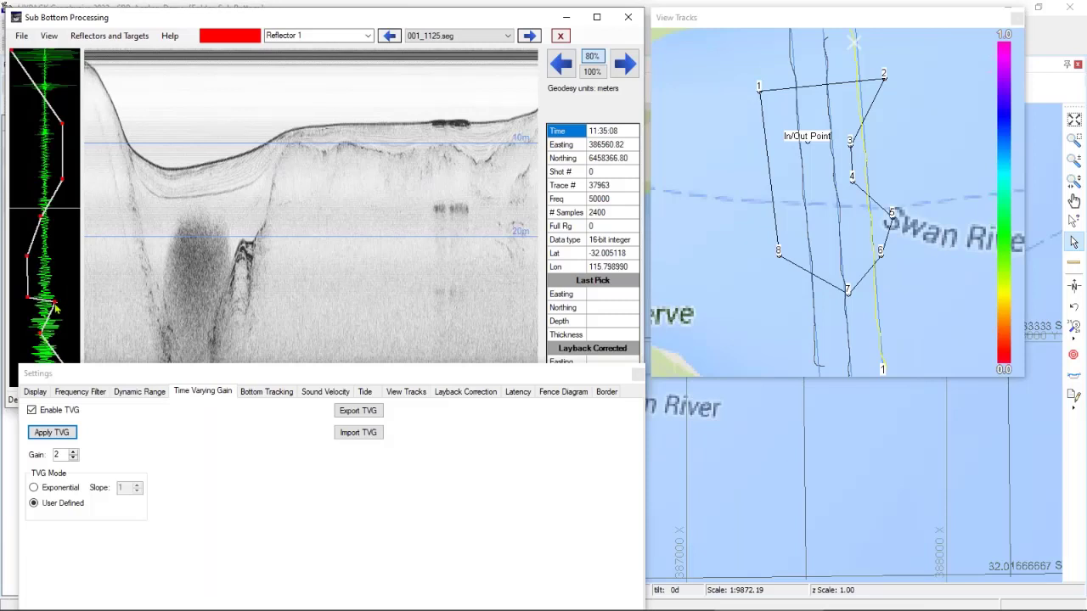
{"action": "left_click_drag", "start_coordinate": [54, 304], "coordinate": [34, 321]}
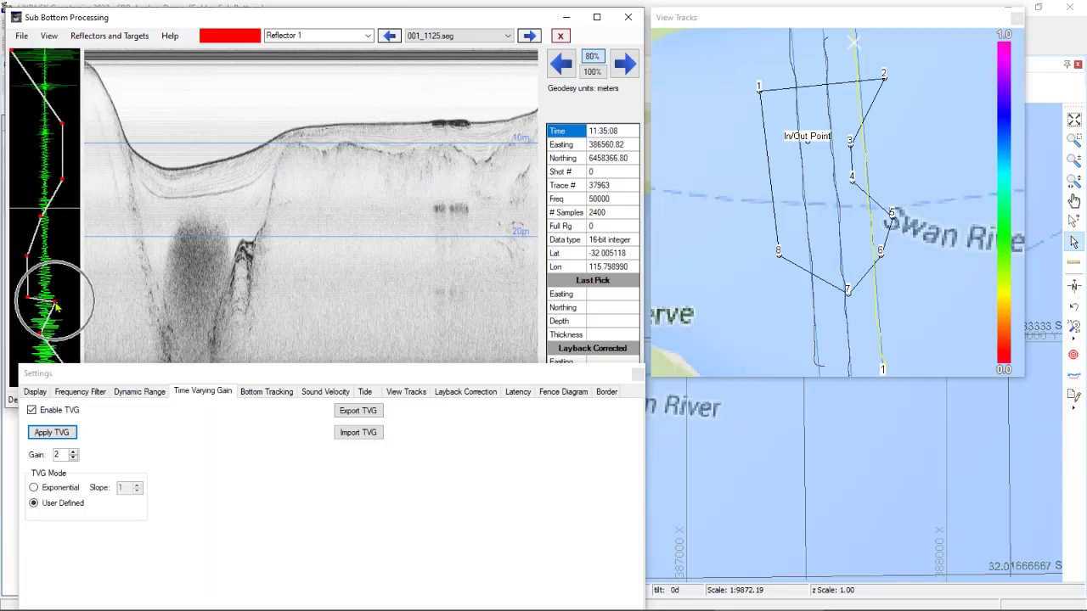
{"action": "left_click", "coordinate": [59, 433]}
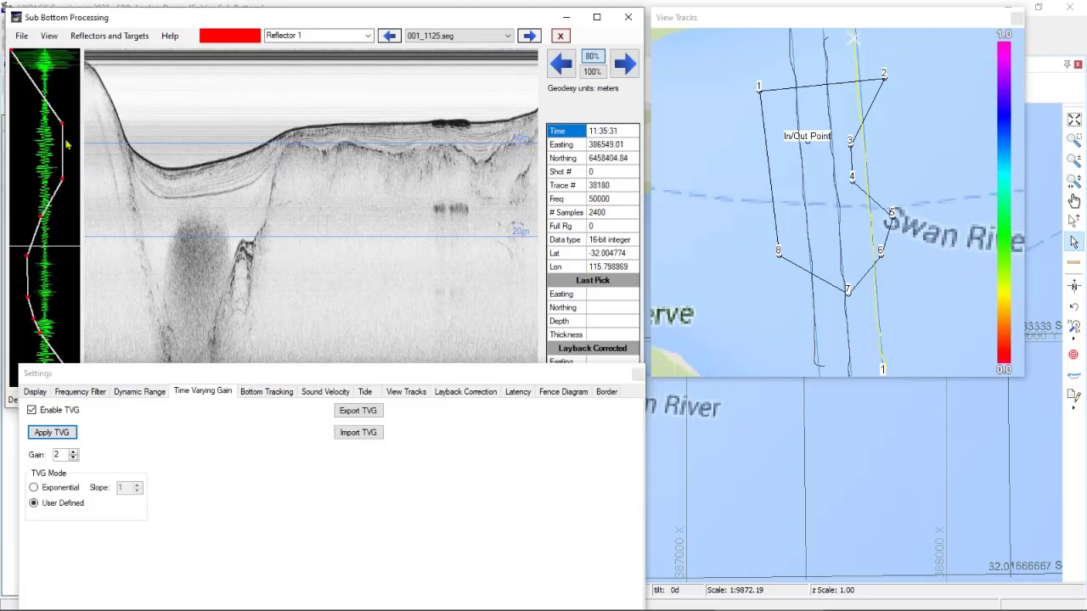
Return the TVG mode to Exponential and reapply the gain to the profile.
{"action": "left_click", "coordinate": [56, 489]}
{"action": "left_click", "coordinate": [51, 432]}
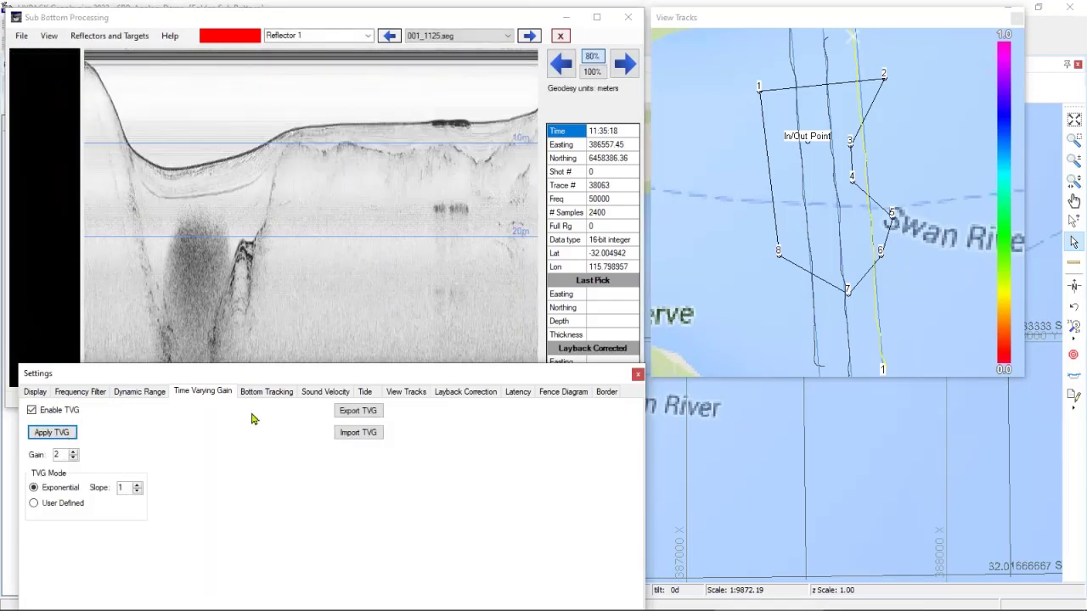
Open the bottom tracking settings and compare the bang pulse on the profile with the bang pulse duration setting.
{"action": "left_click", "coordinate": [274, 392]}
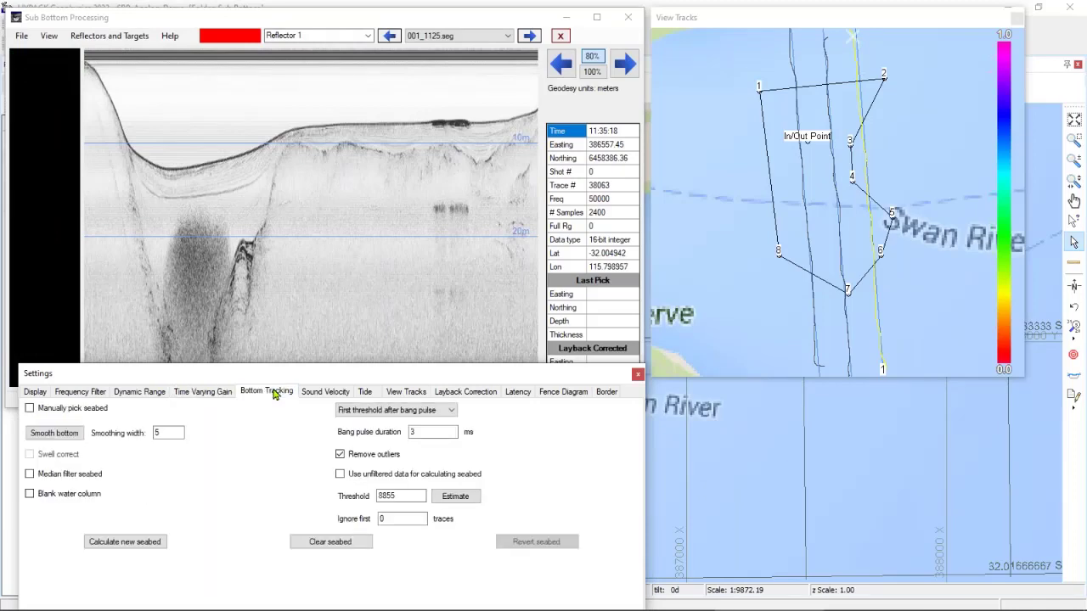
{"action": "left_click_drag", "start_coordinate": [250, 375], "coordinate": [247, 423]}
{"action": "left_click", "coordinate": [280, 259]}
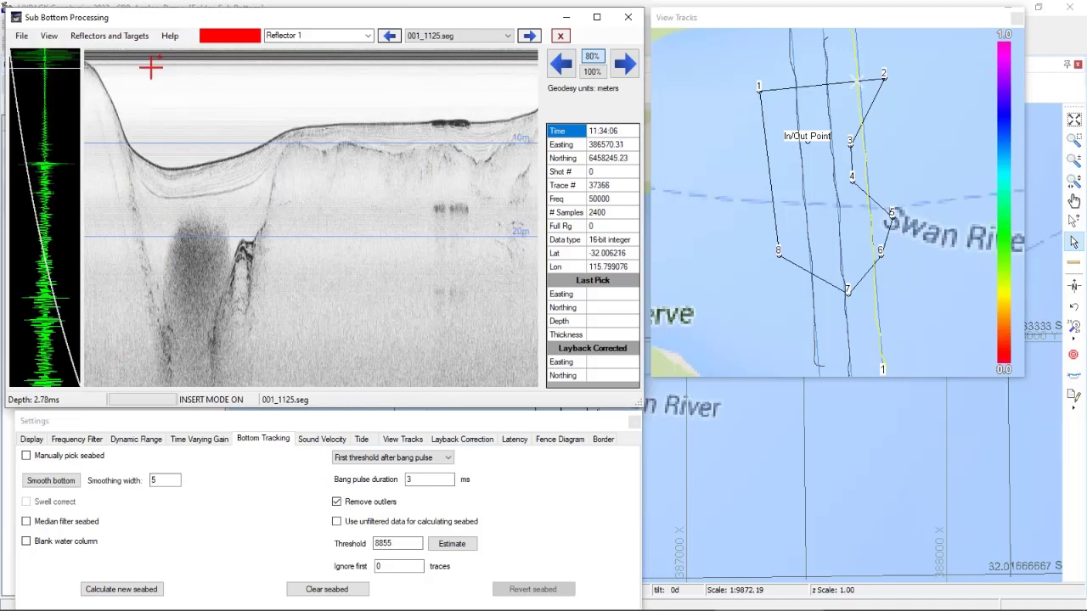
{"action": "left_click", "coordinate": [422, 480]}
Estimate the bottom tracking threshold and calculate a new seabed for the 001_1125.seg profile.
{"action": "left_click_drag", "start_coordinate": [398, 426], "coordinate": [390, 396]}
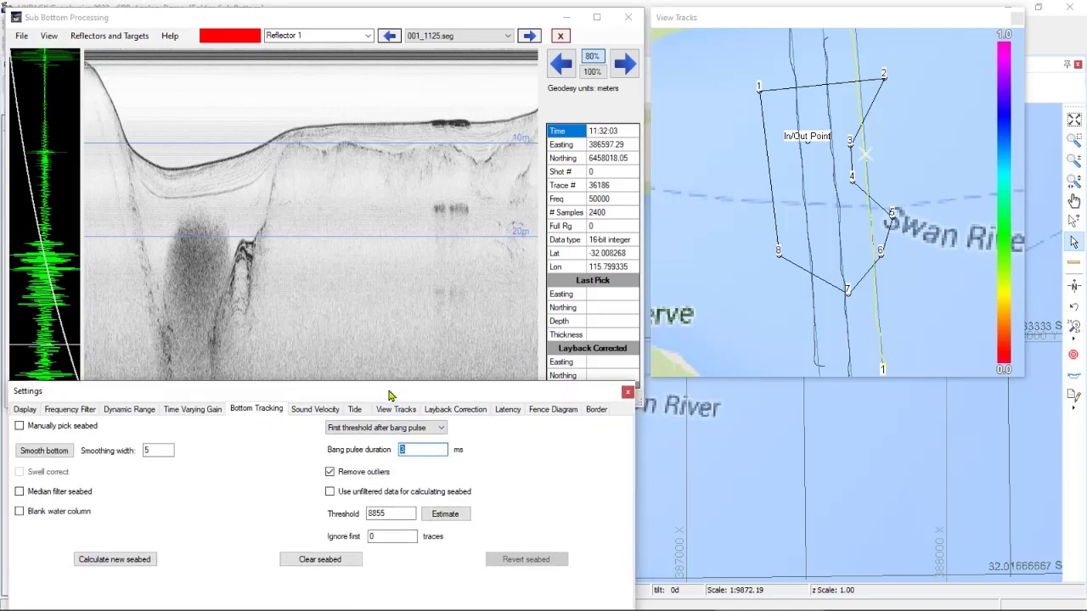
{"action": "left_click", "coordinate": [441, 516]}
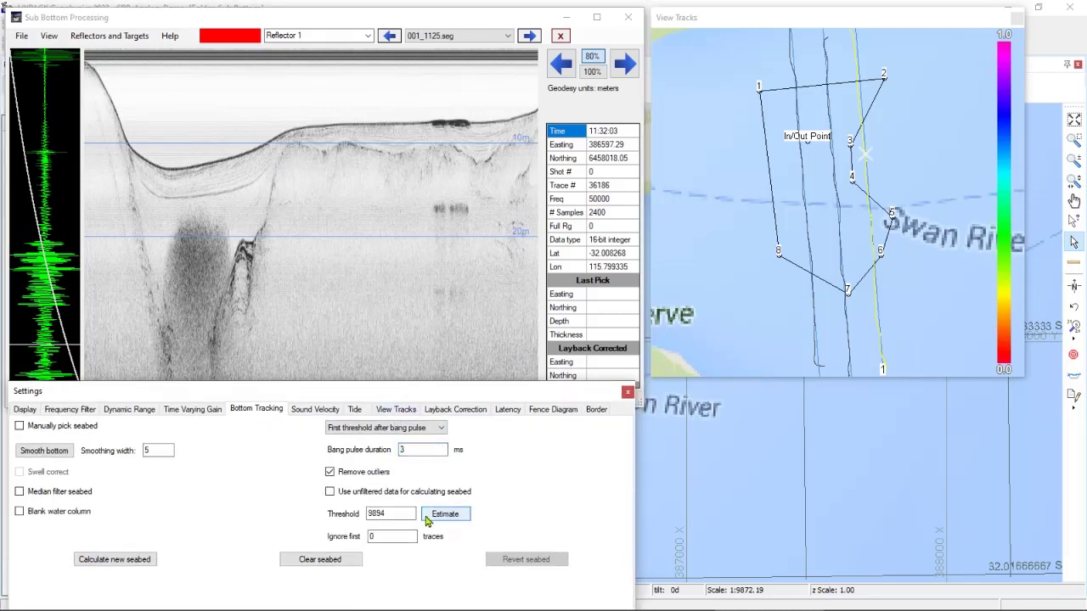
{"action": "left_click", "coordinate": [114, 561]}
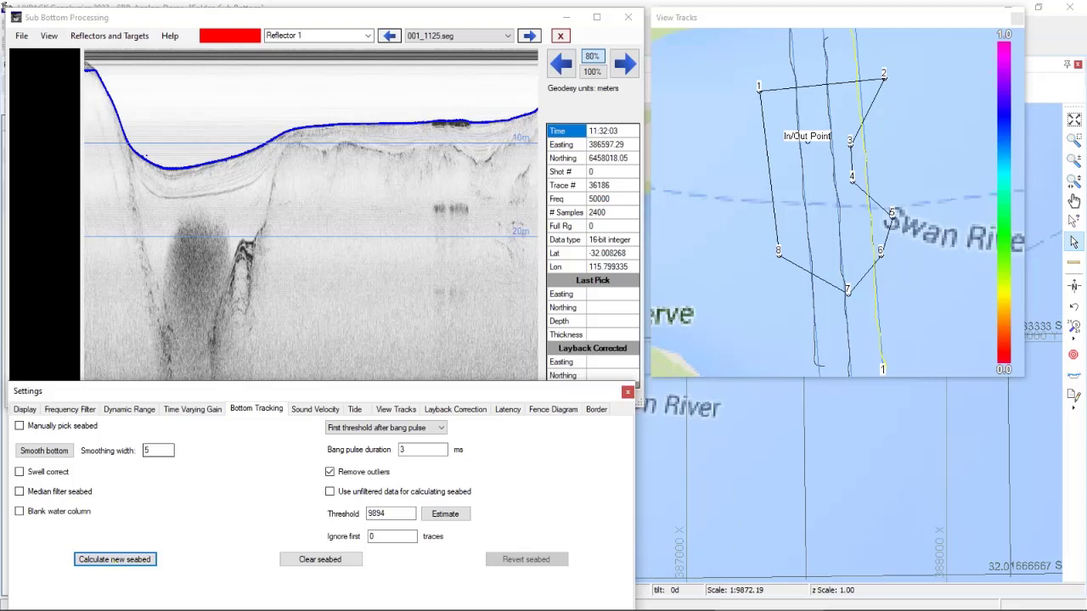
{"action": "left_click", "coordinate": [245, 321]}
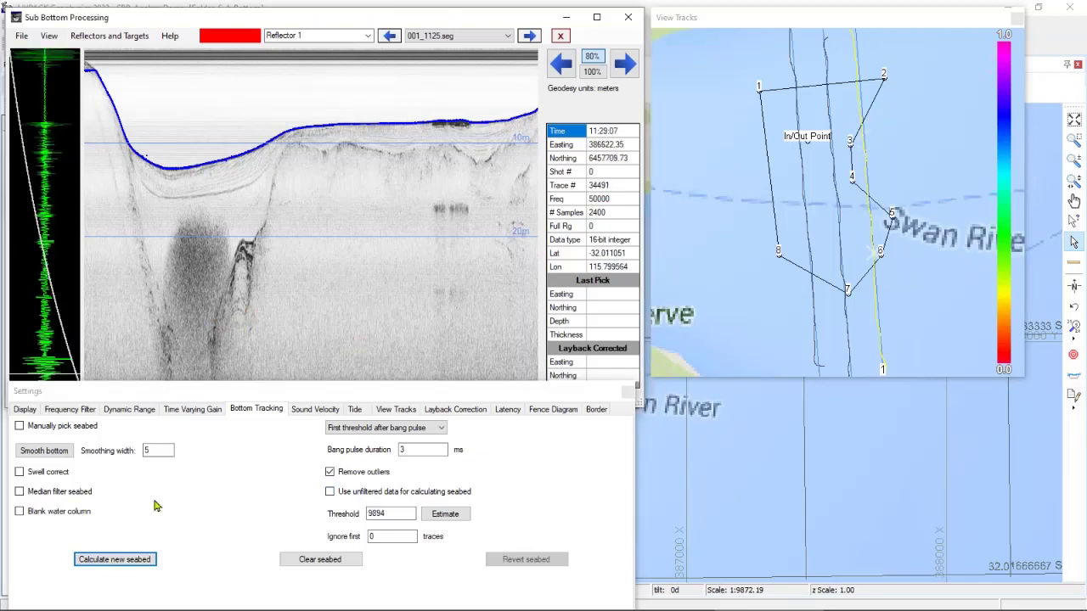
Enable manual seabed picking and place a test line of points dipping below and rising above the tracked seabed around the channel.
{"action": "left_click", "coordinate": [53, 429]}
{"action": "left_click", "coordinate": [146, 185]}
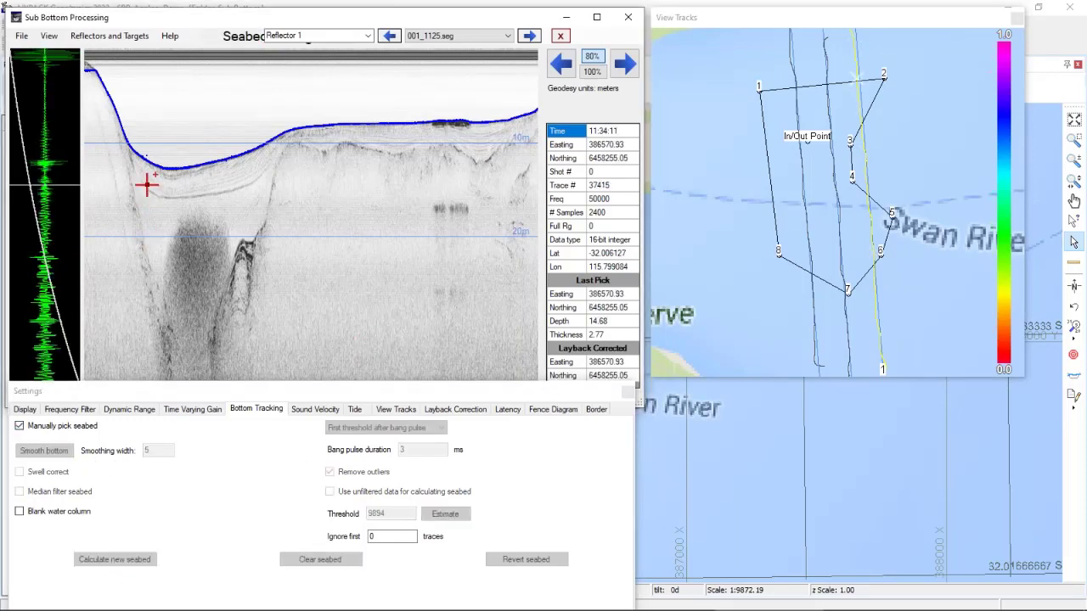
{"action": "left_click", "coordinate": [162, 209]}
{"action": "left_click", "coordinate": [192, 209]}
{"action": "left_click", "coordinate": [209, 189]}
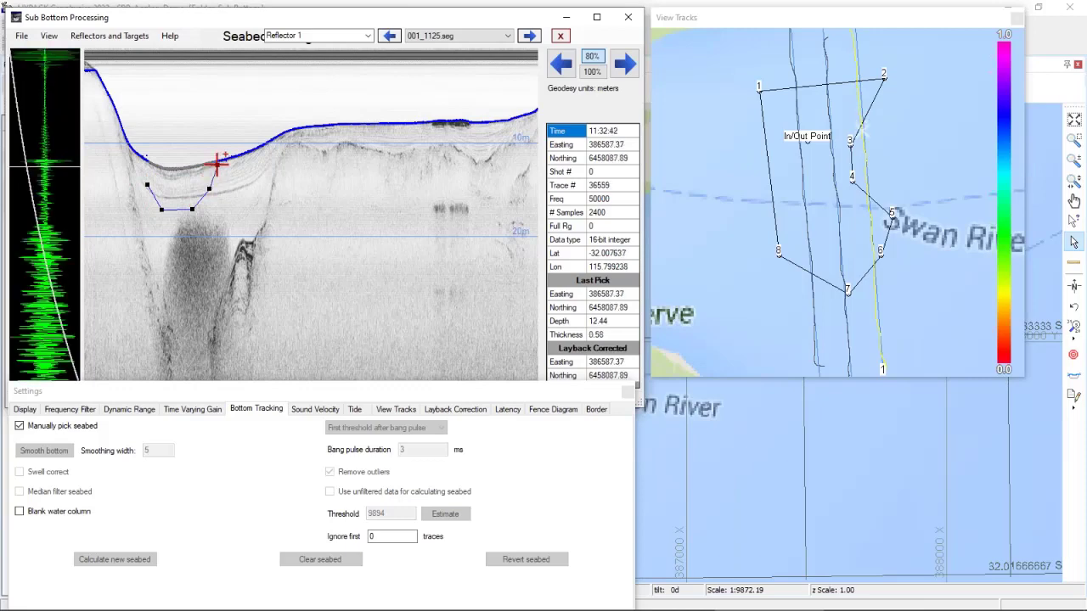
{"action": "left_click", "coordinate": [218, 165]}
{"action": "left_click", "coordinate": [224, 127]}
{"action": "left_click", "coordinate": [249, 111]}
{"action": "left_click", "coordinate": [282, 123]}
{"action": "left_click", "coordinate": [298, 157]}
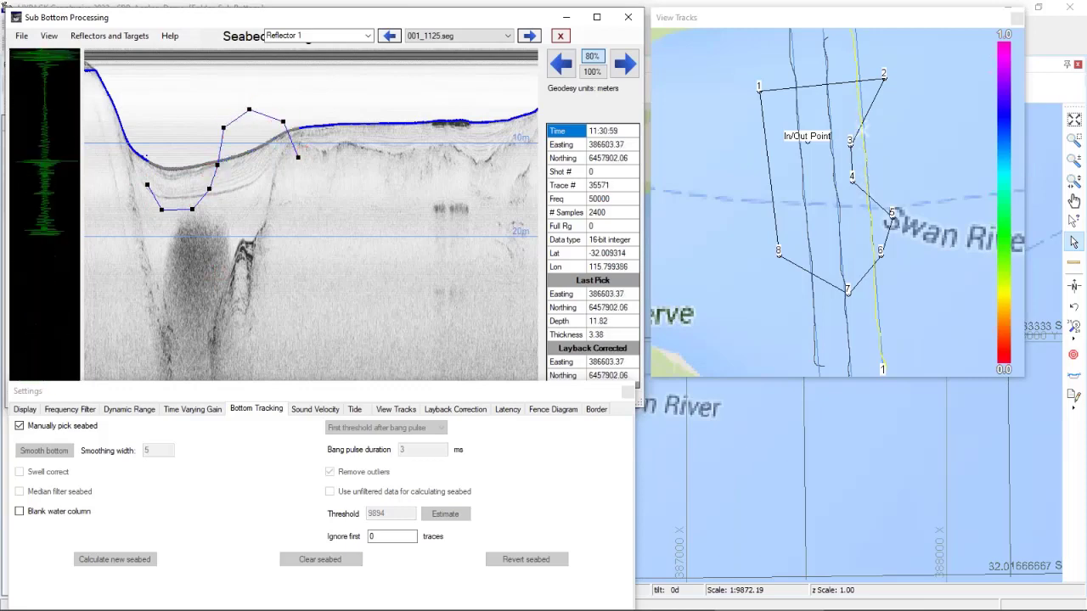
Turn off manual seabed picking, recalculate the seabed for the profile and smooth the bottom with a width of 5.
{"action": "left_click", "coordinate": [45, 428]}
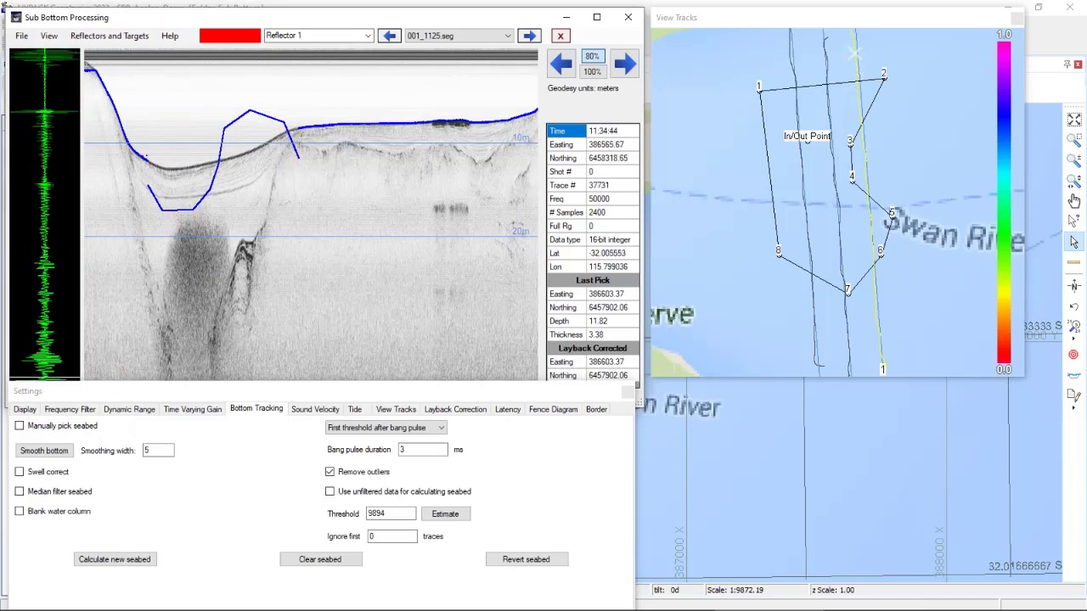
{"action": "left_click", "coordinate": [64, 457]}
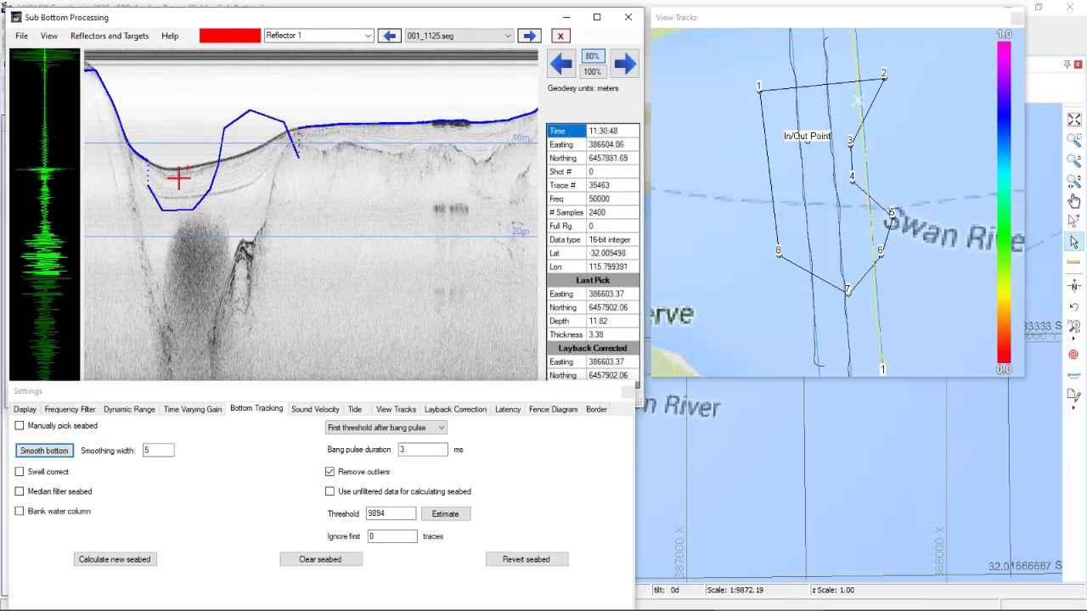
{"action": "left_click", "coordinate": [115, 560]}
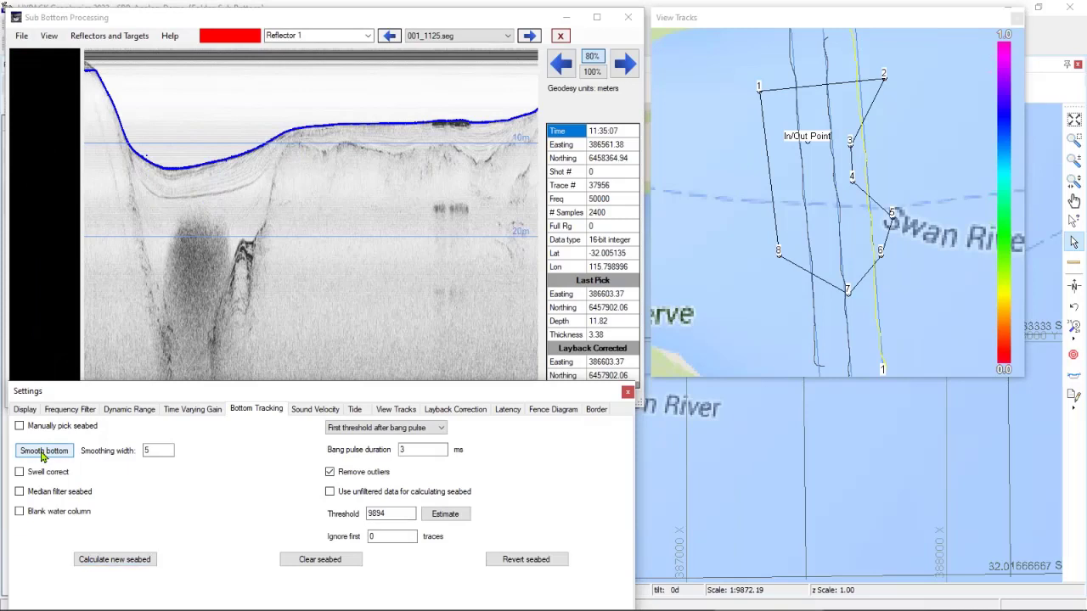
{"action": "left_click", "coordinate": [43, 455]}
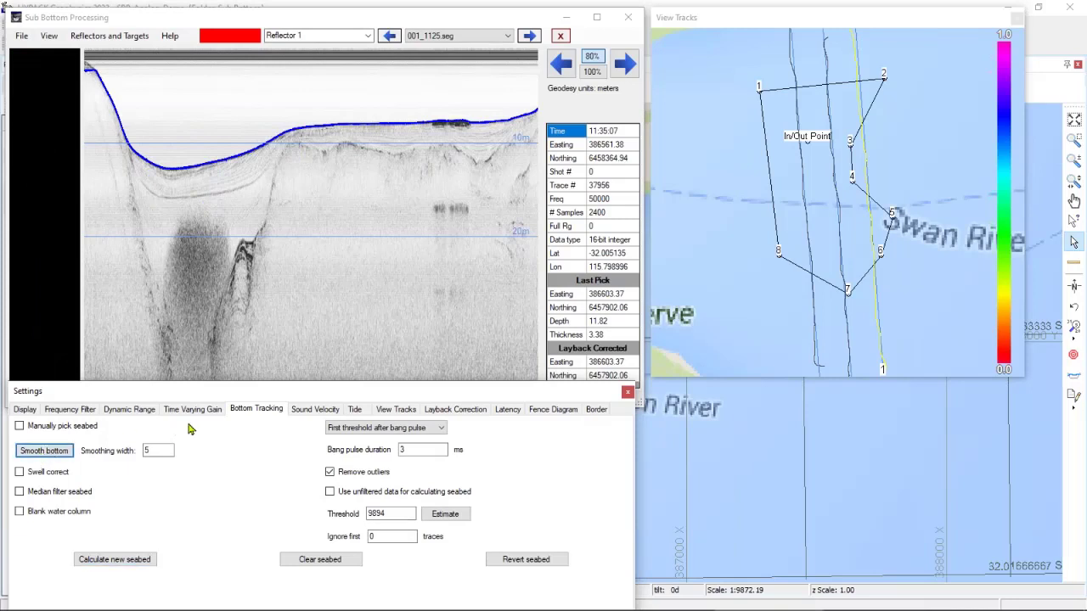
Review the sound velocity and tide settings, and set the track view to show the Seabed by depth.
{"action": "left_click", "coordinate": [331, 412]}
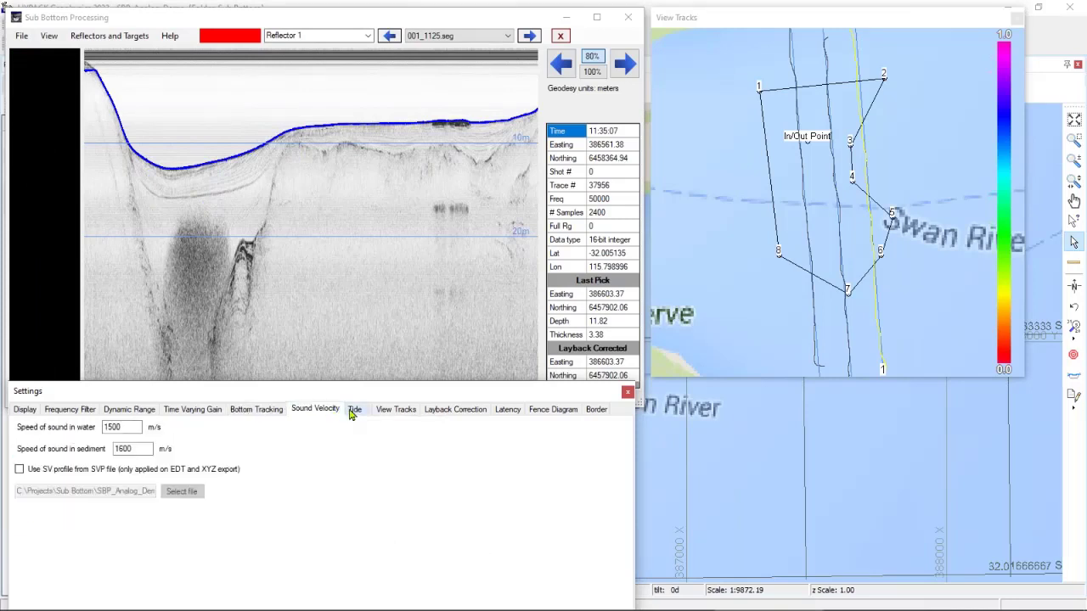
{"action": "left_click", "coordinate": [353, 412]}
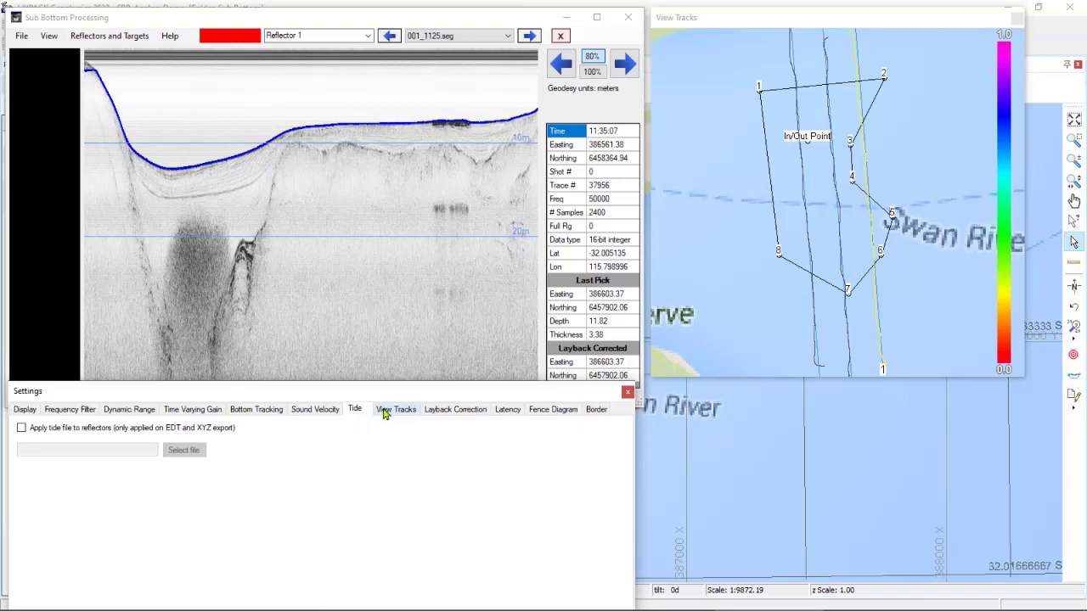
{"action": "left_click", "coordinate": [384, 411]}
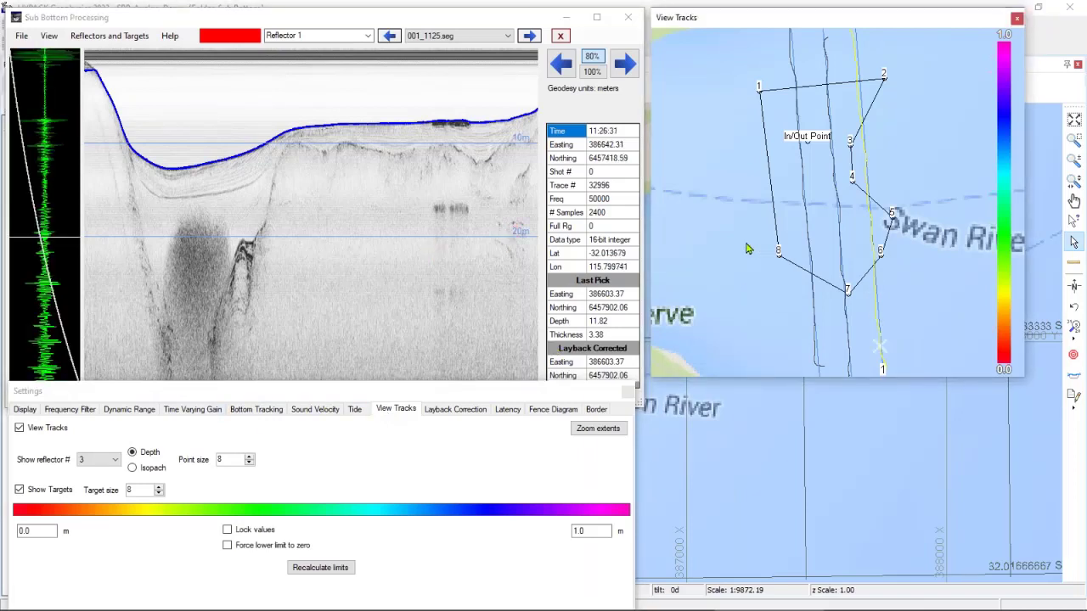
{"action": "left_click", "coordinate": [99, 460]}
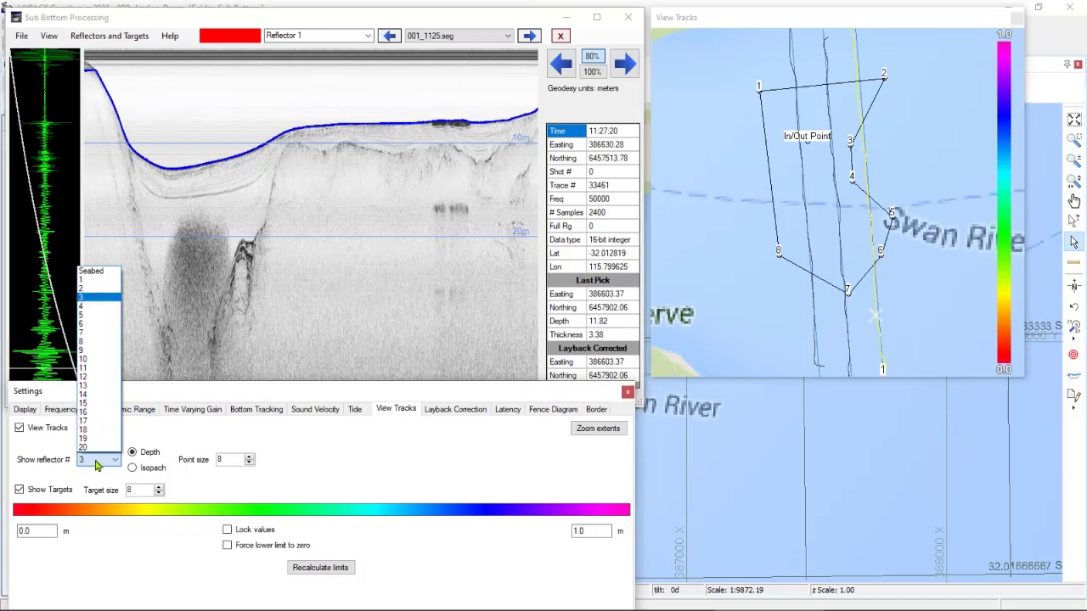
{"action": "left_click", "coordinate": [93, 272]}
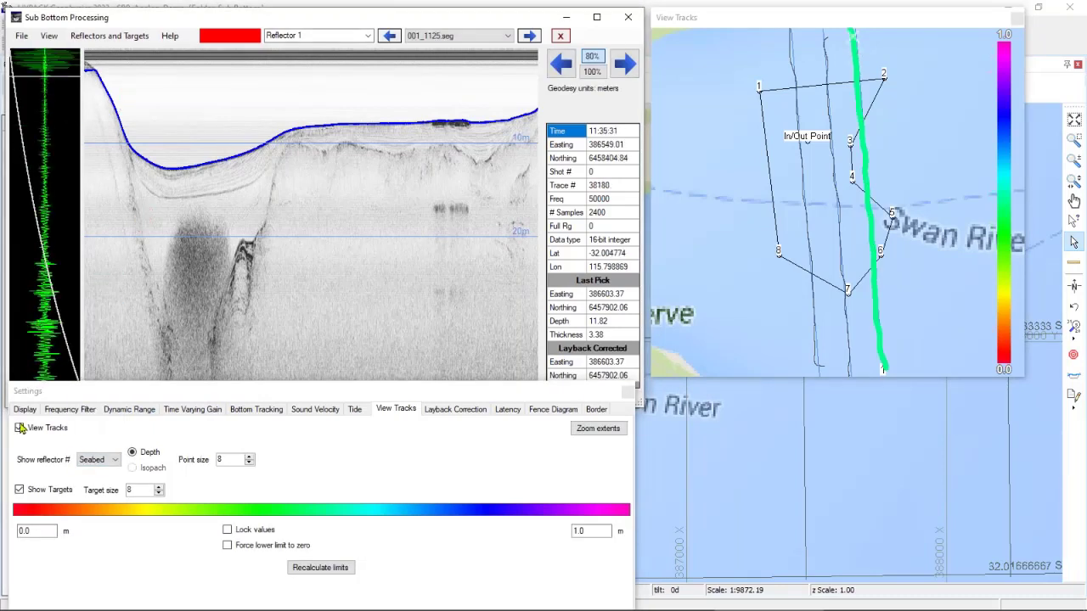
Set the track view's depth colour range from 2 m to 12 m.
{"action": "left_click", "coordinate": [33, 530]}
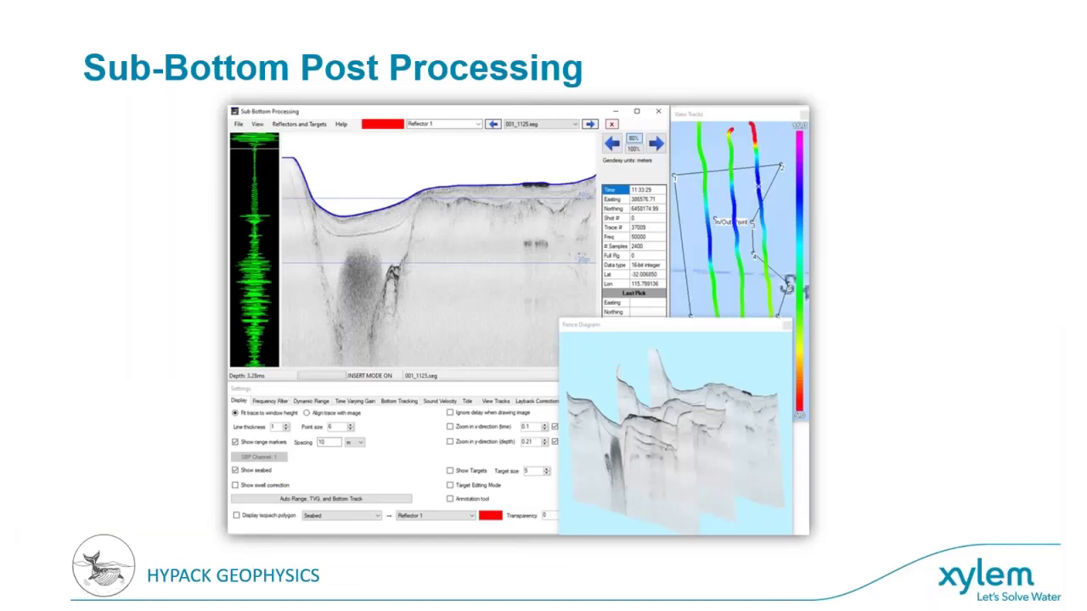
{"action": "left_click", "coordinate": [522, 249]}
{"action": "key", "text": "Escape"}
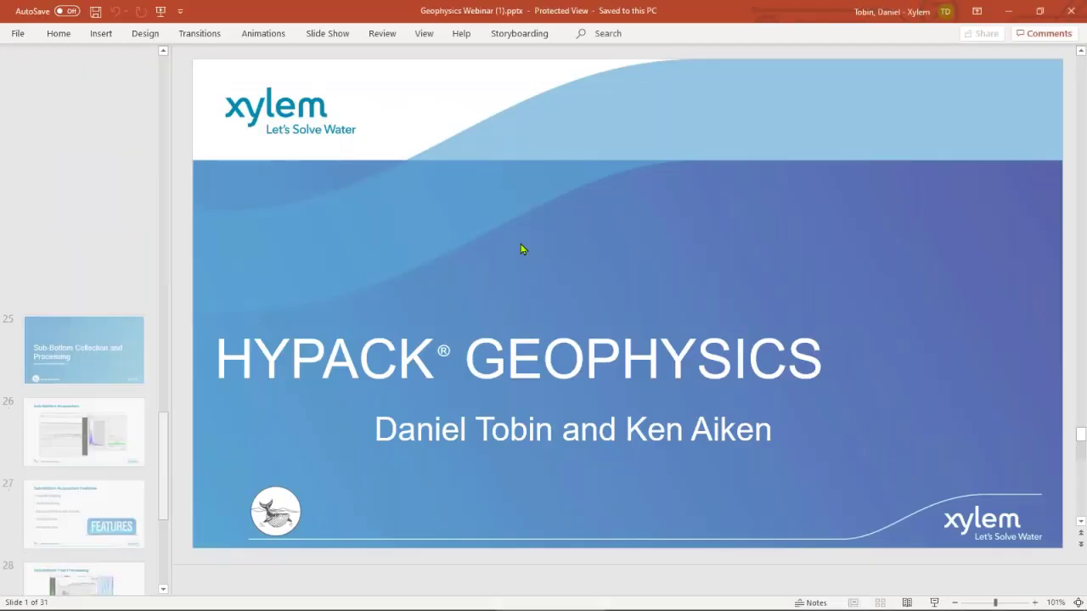
{"action": "key", "text": "alt+Tab"}
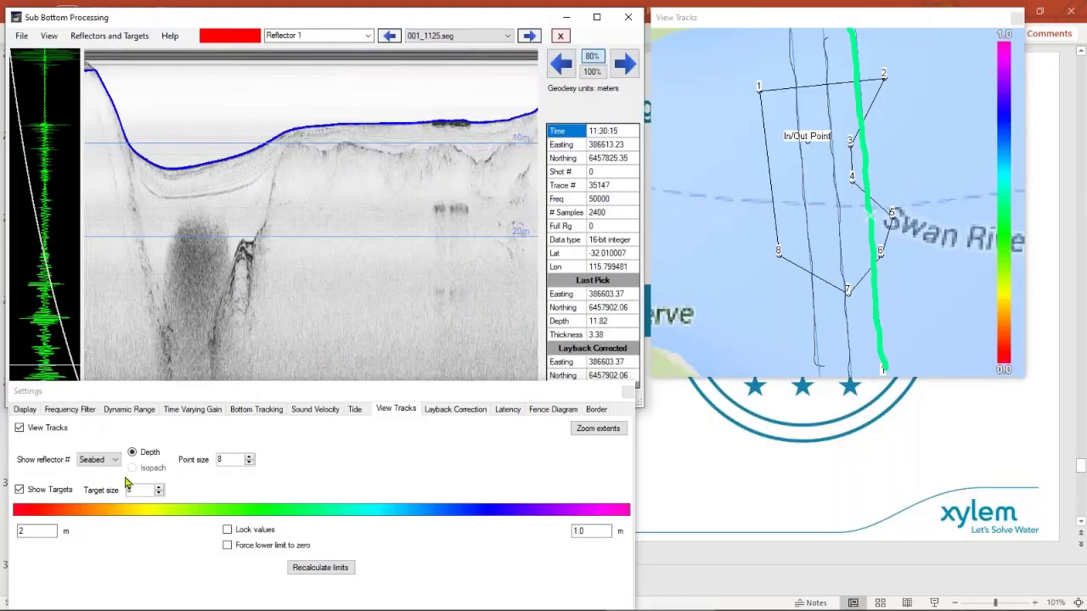
{"action": "left_click", "coordinate": [34, 531]}
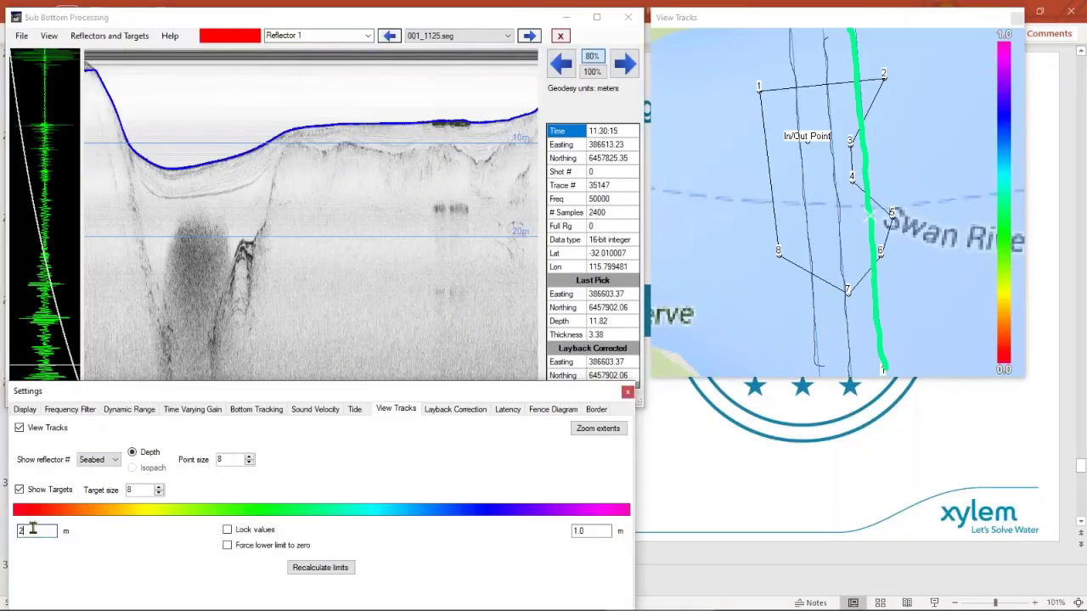
{"action": "left_click", "coordinate": [599, 531]}
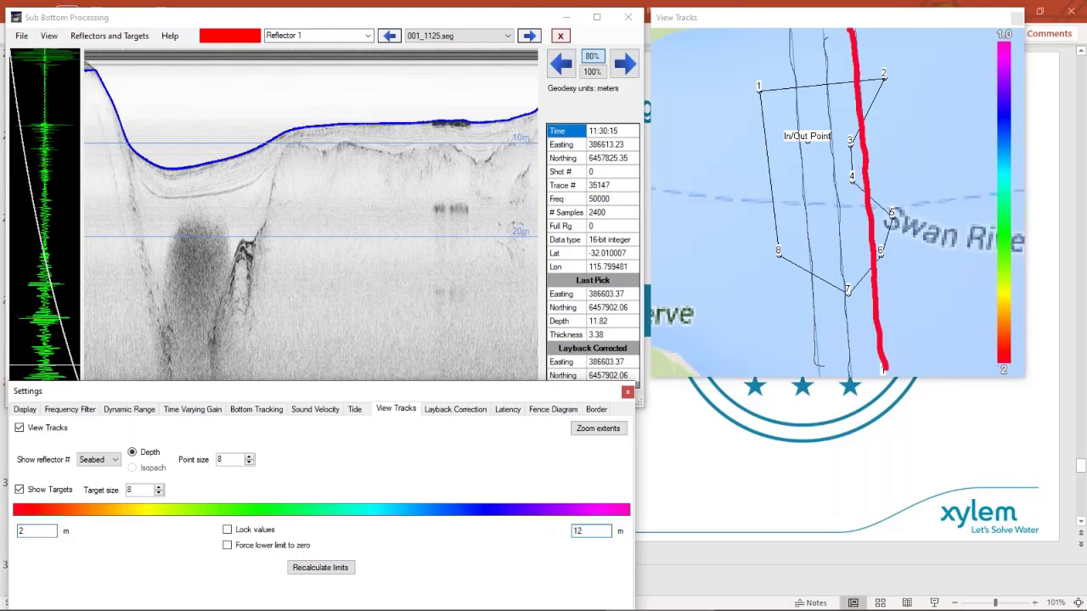
{"action": "type", "text": "12"}
{"action": "left_click", "coordinate": [895, 225]}
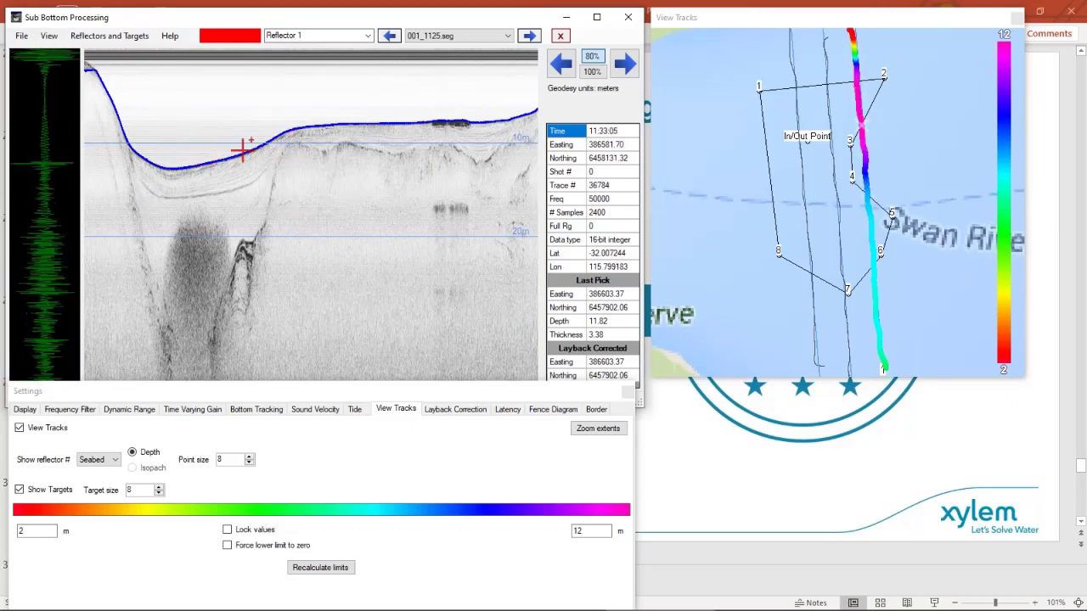
Compare the coloured track line with the profile, and review the layback correction, latency, fence diagram and border settings.
{"action": "left_click", "coordinate": [585, 147]}
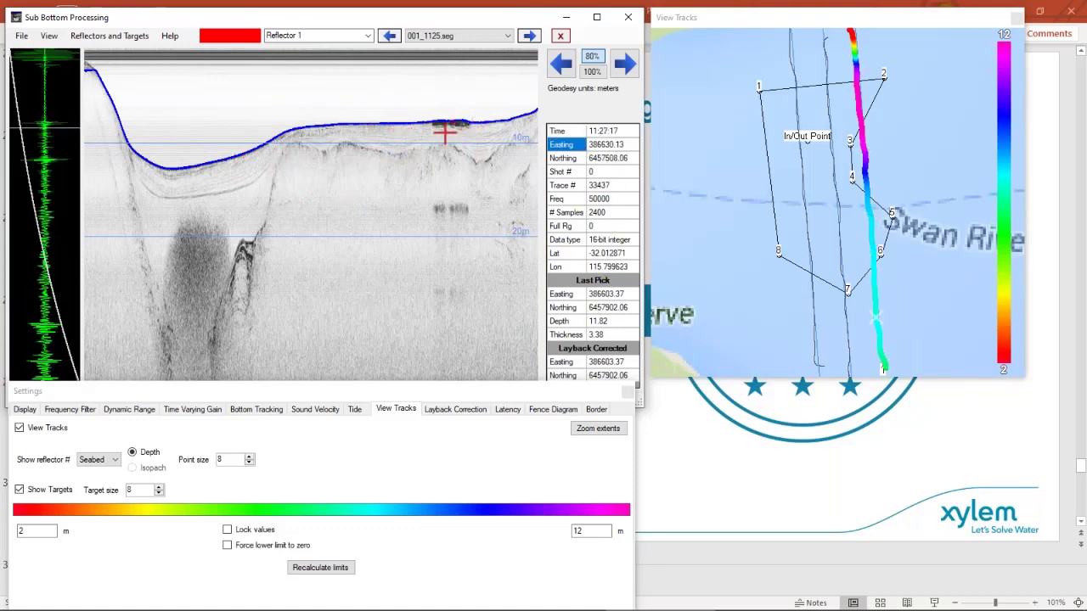
{"action": "left_click", "coordinate": [857, 296]}
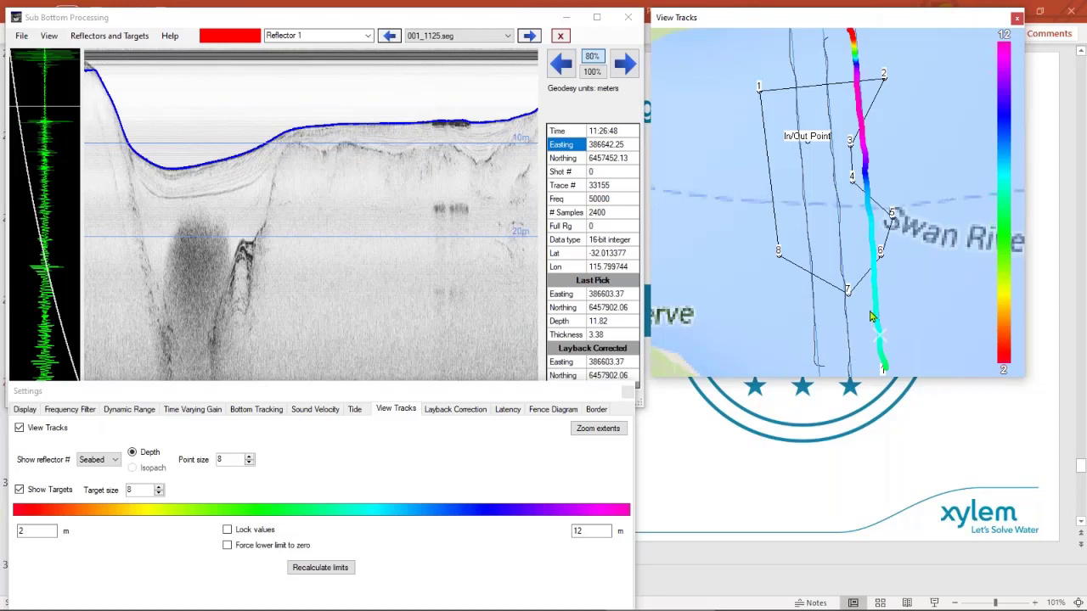
{"action": "left_click", "coordinate": [527, 218]}
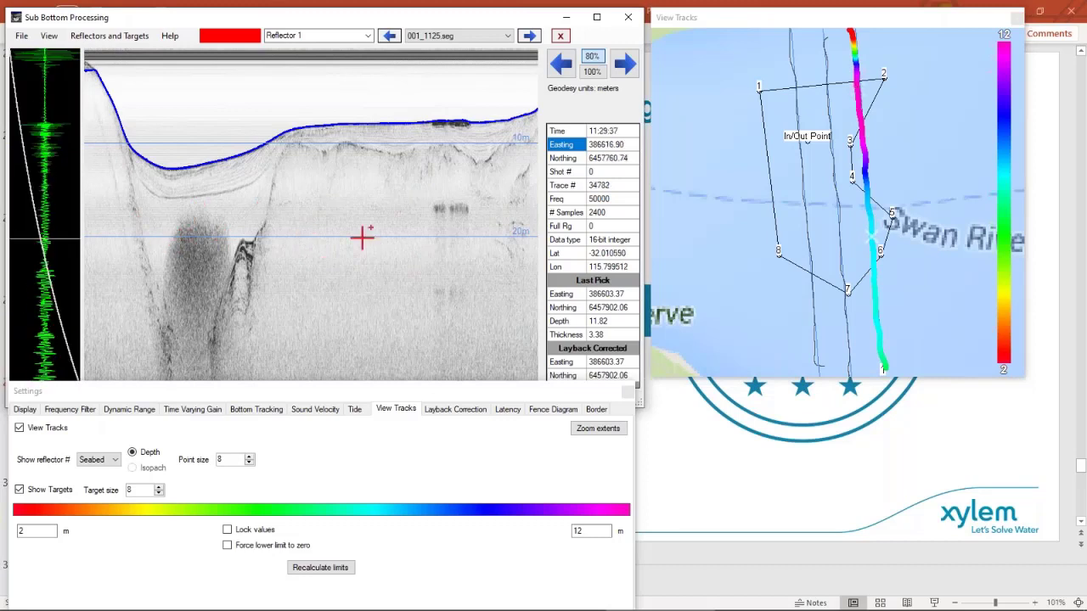
{"action": "left_click", "coordinate": [456, 409]}
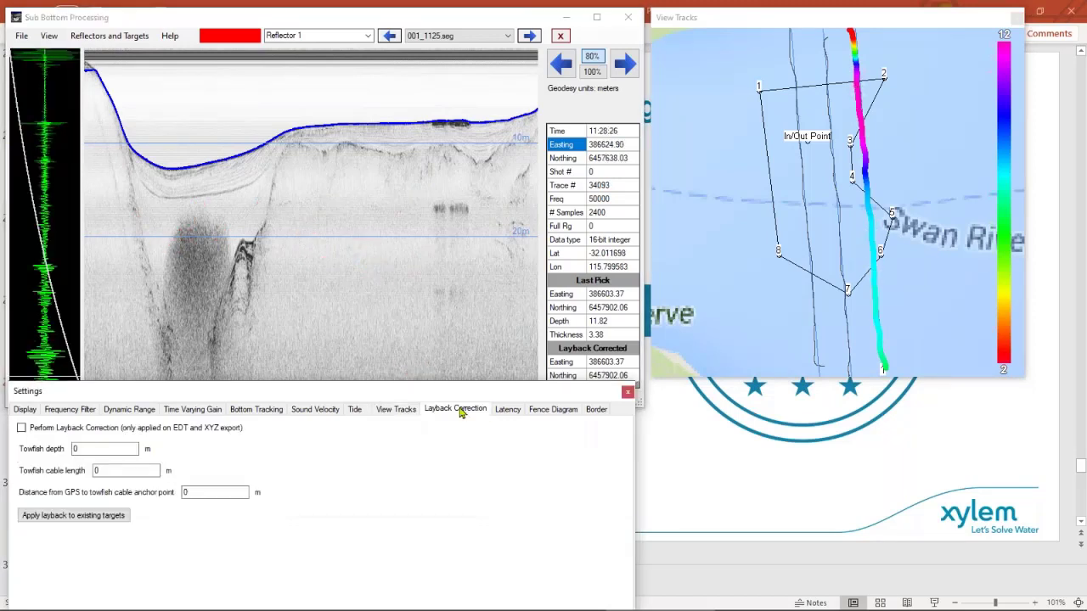
{"action": "left_click", "coordinate": [514, 415]}
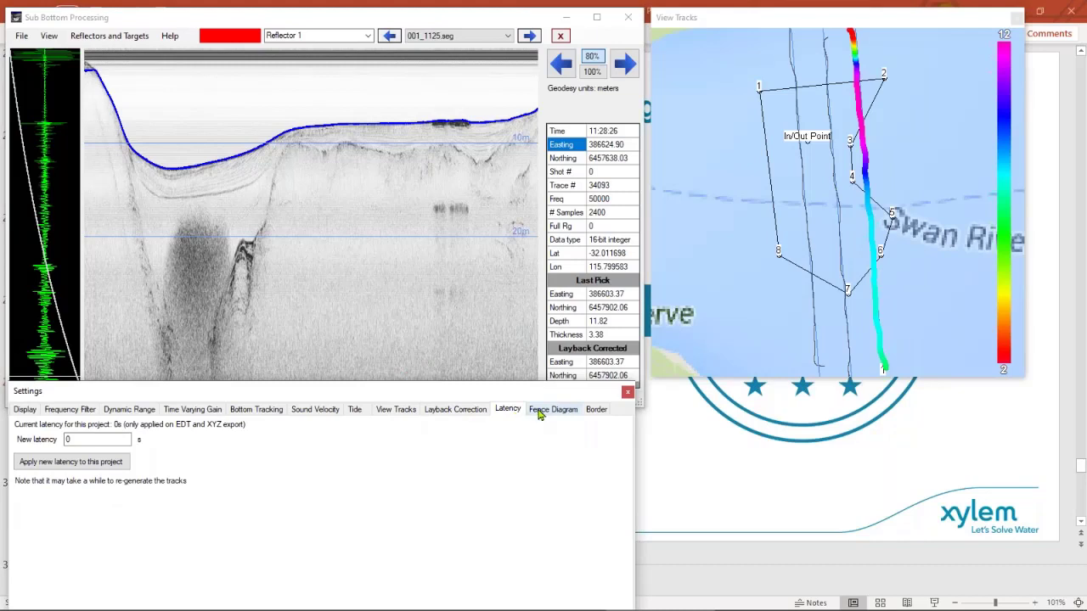
{"action": "left_click", "coordinate": [540, 413]}
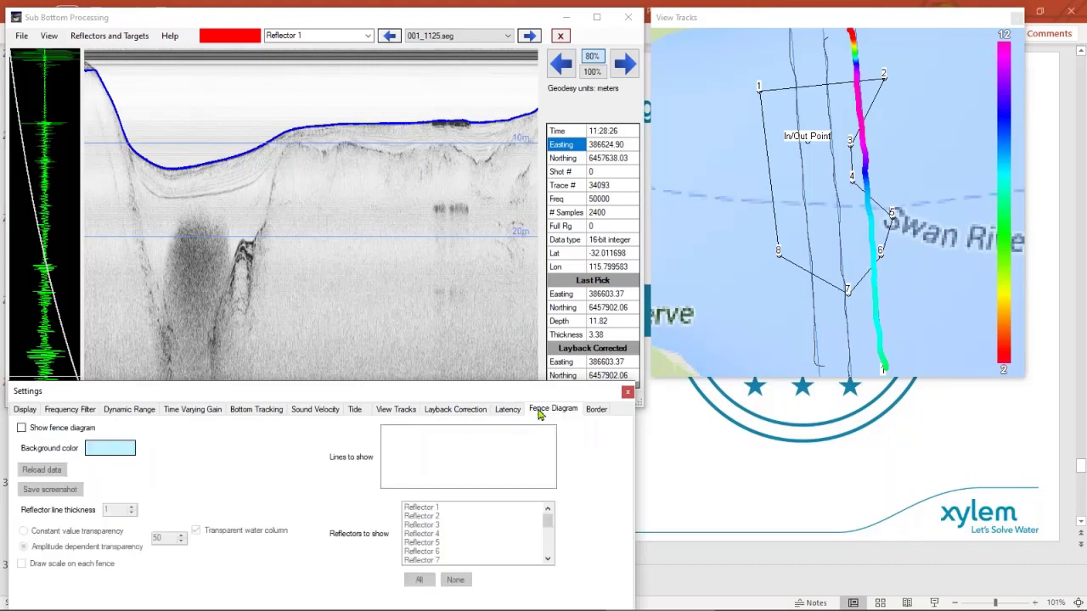
{"action": "left_click", "coordinate": [595, 411]}
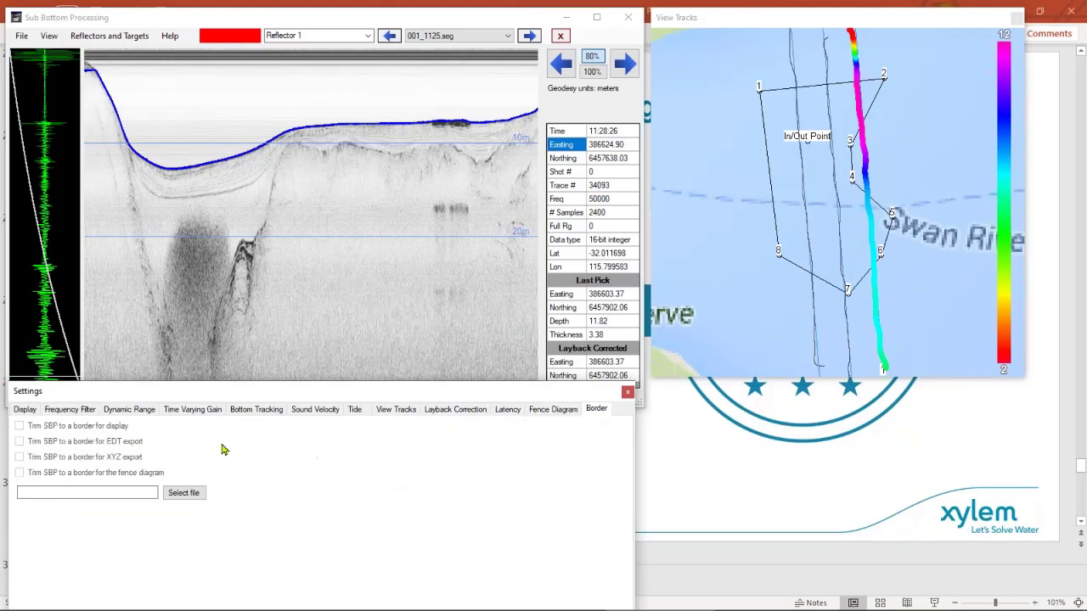
Return to the display settings and rename Reflector 1 as Red.
{"action": "left_click", "coordinate": [25, 411]}
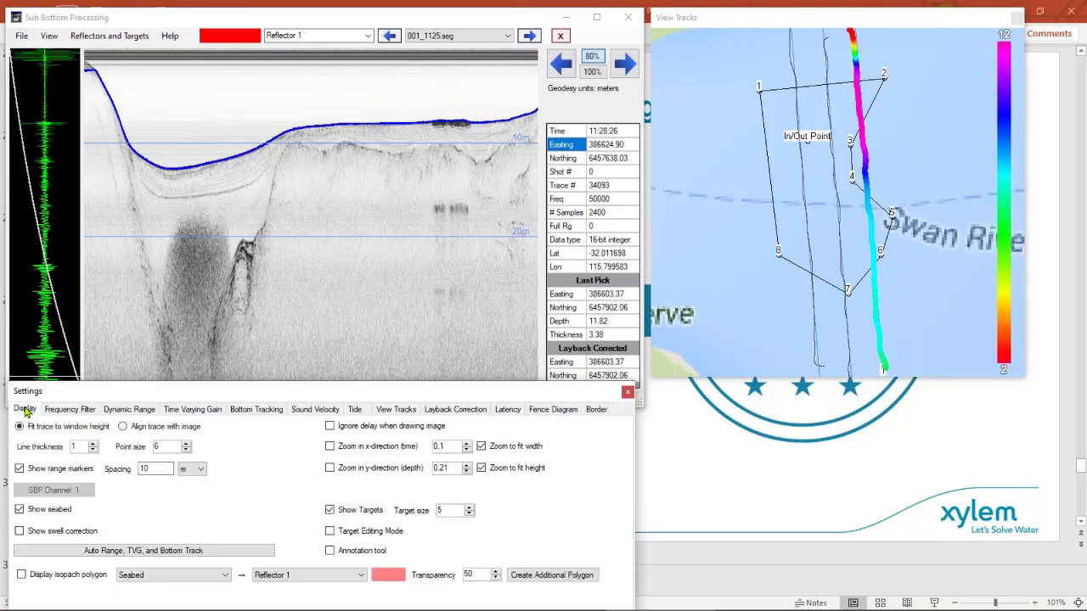
{"action": "left_click", "coordinate": [250, 291]}
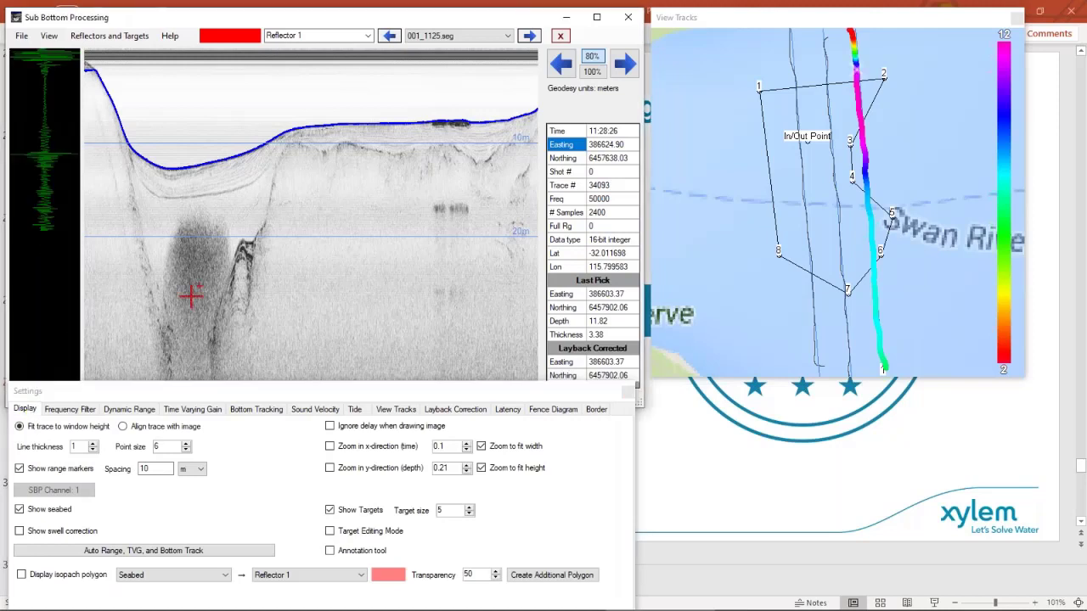
{"action": "left_click", "coordinate": [370, 38]}
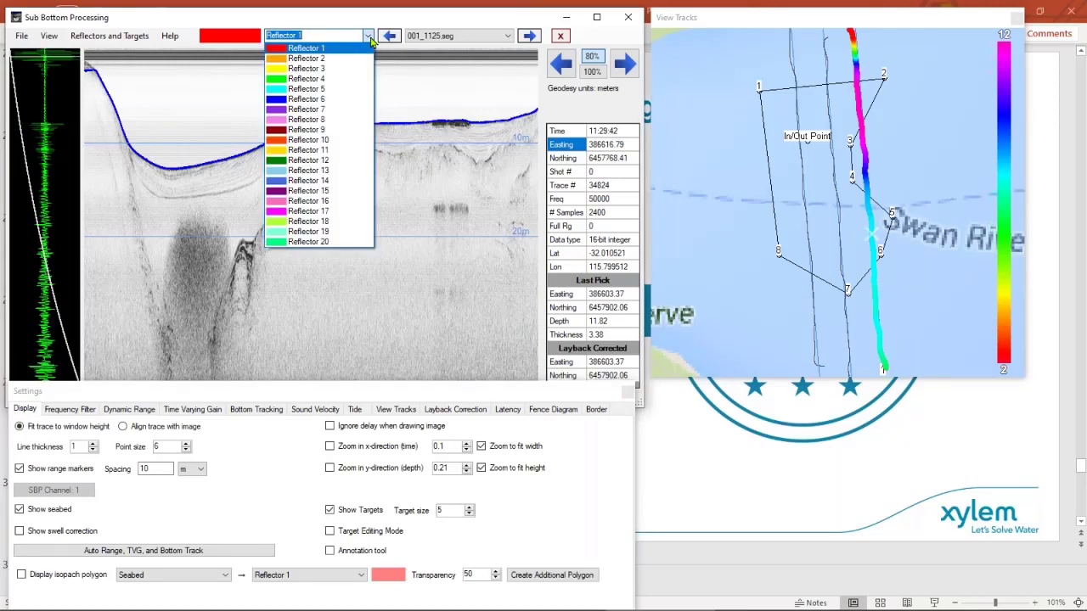
{"action": "left_click", "coordinate": [307, 36]}
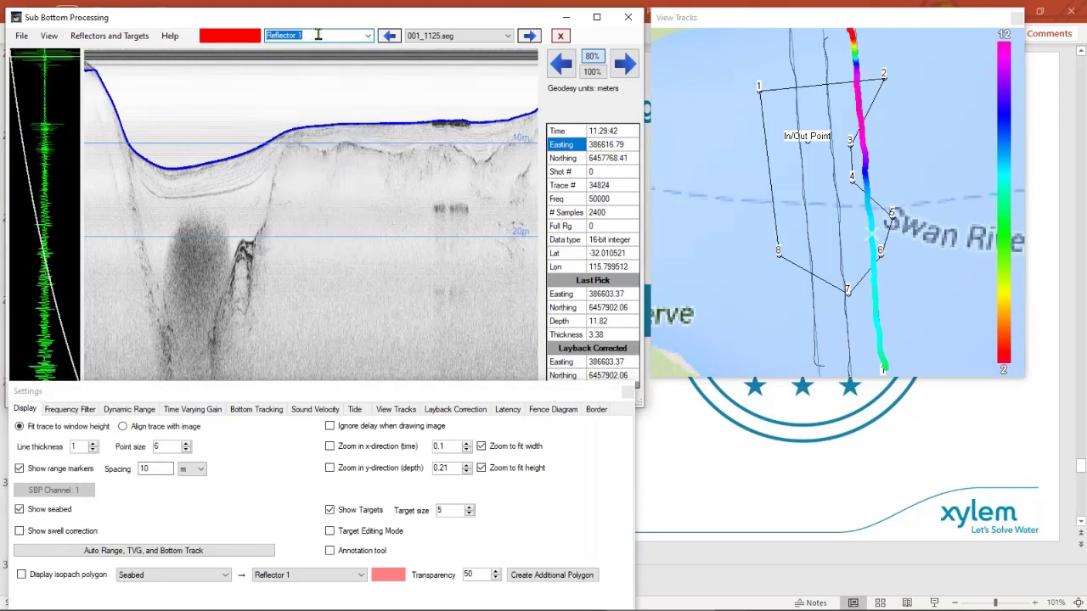
{"action": "left_click", "coordinate": [368, 38]}
{"action": "left_click", "coordinate": [369, 40]}
{"action": "type", "text": "Red"}
{"action": "key", "text": "Return"}
Pick the Red reflector along the curved layer beneath the channel seabed, from the left channel wall across to the right one.
{"action": "left_click", "coordinate": [129, 167]}
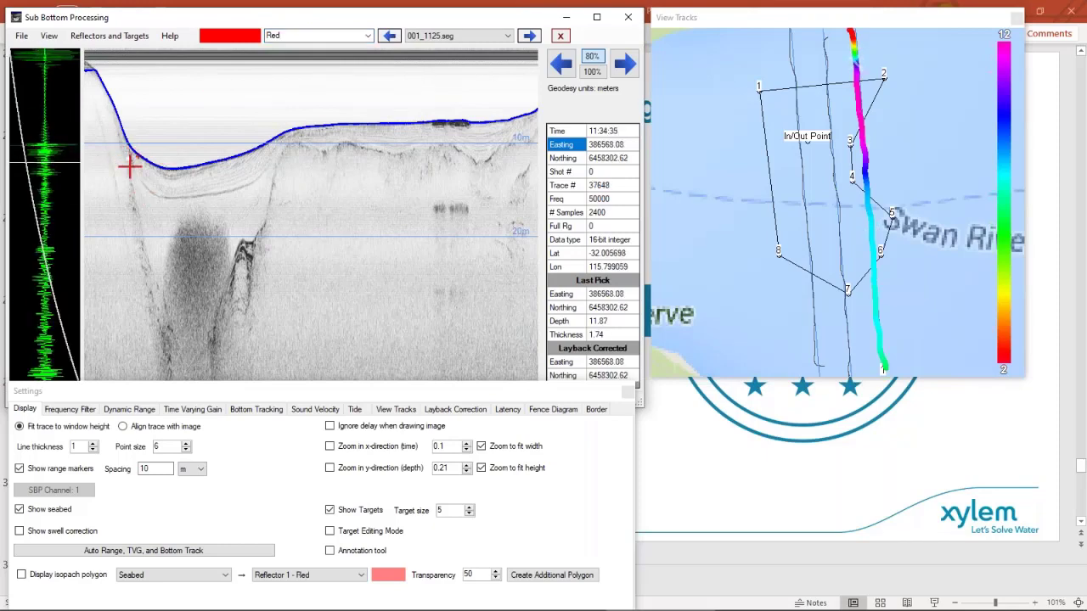
{"action": "left_click", "coordinate": [147, 186]}
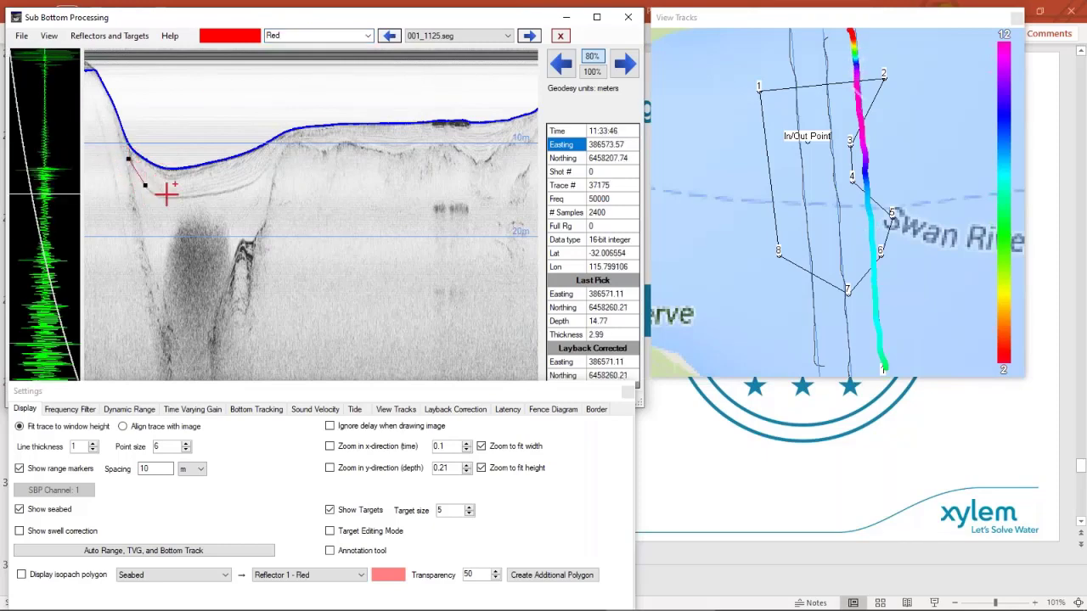
{"action": "left_click", "coordinate": [166, 197]}
{"action": "left_click", "coordinate": [205, 196]}
{"action": "left_click", "coordinate": [227, 193]}
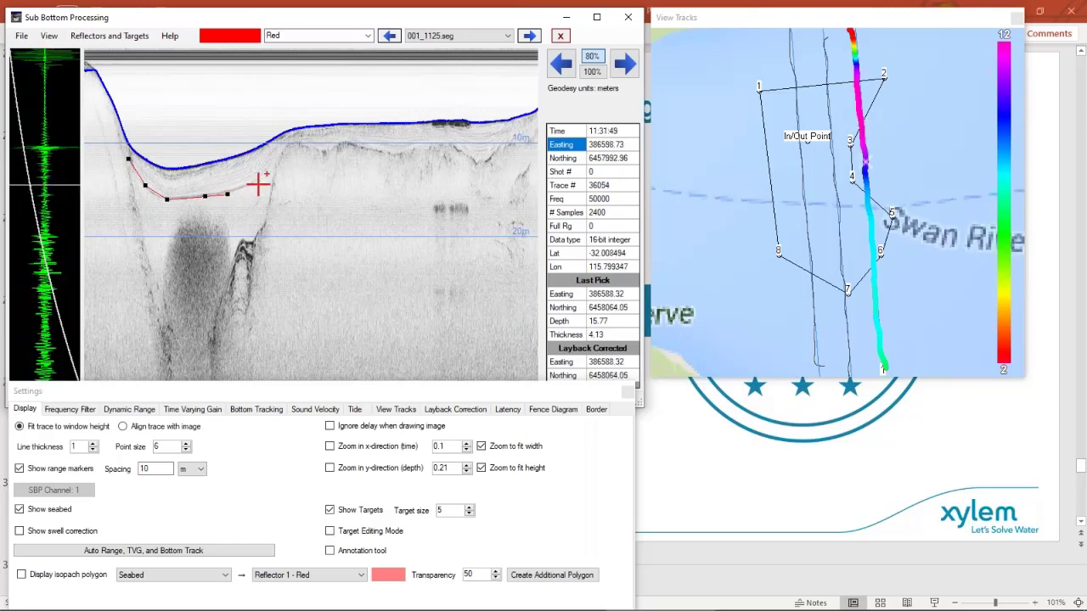
{"action": "left_click", "coordinate": [258, 184]}
{"action": "left_click", "coordinate": [266, 174]}
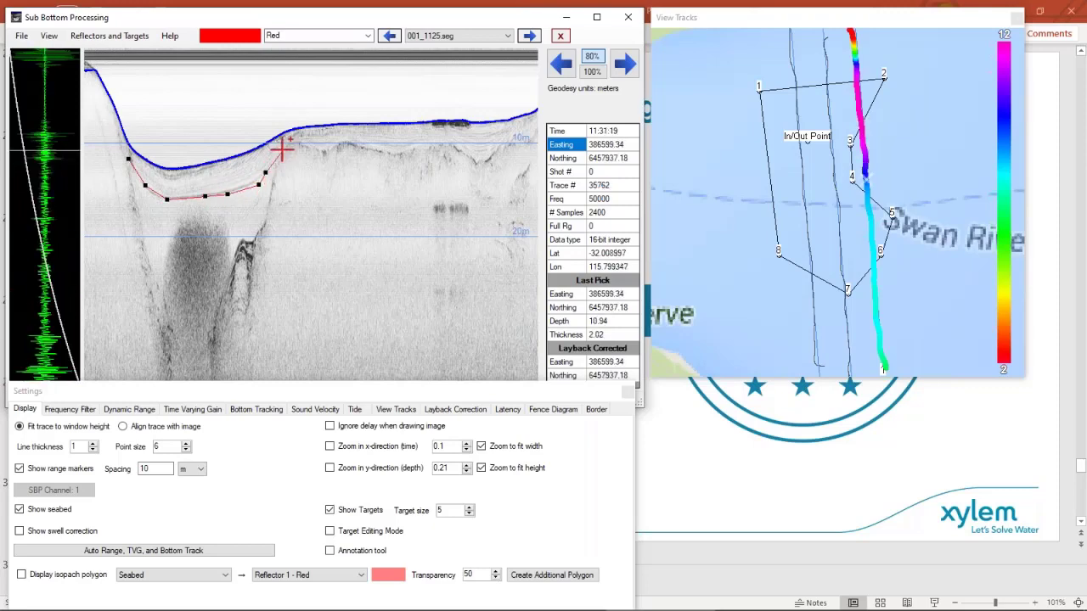
Select Reflector 3 as the active reflector and rename it Yellow.
{"action": "left_click", "coordinate": [366, 37]}
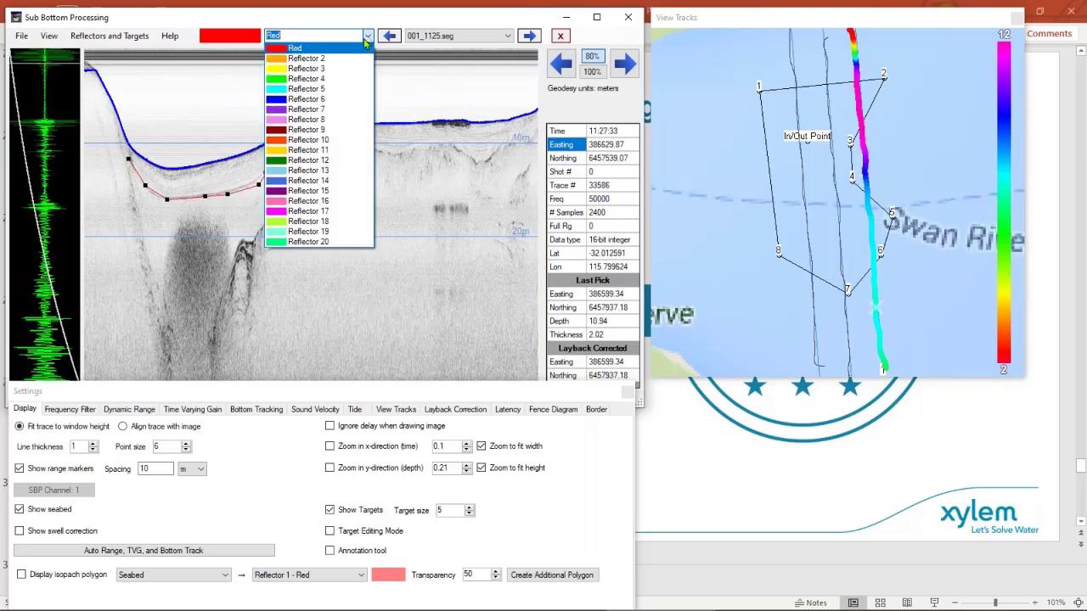
{"action": "left_click", "coordinate": [308, 68]}
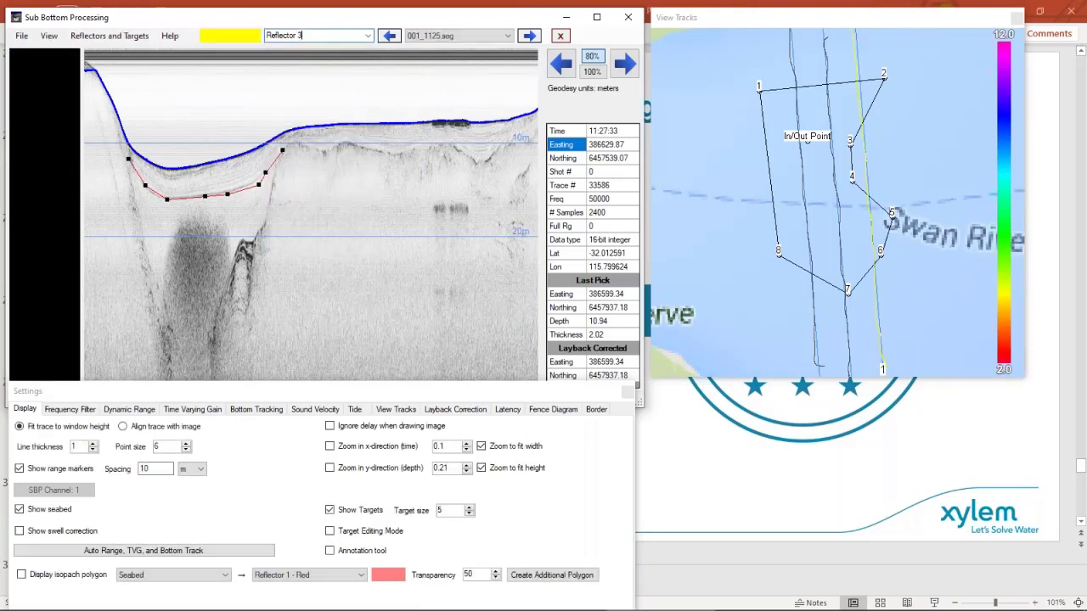
{"action": "left_click_drag", "start_coordinate": [301, 36], "coordinate": [203, 31]}
{"action": "type", "text": "Yellow"}
Pick the Yellow reflector down the steep left channel wall to a depth of about 31.5 m and end the line.
{"action": "left_click", "coordinate": [133, 183]}
{"action": "left_click", "coordinate": [142, 227]}
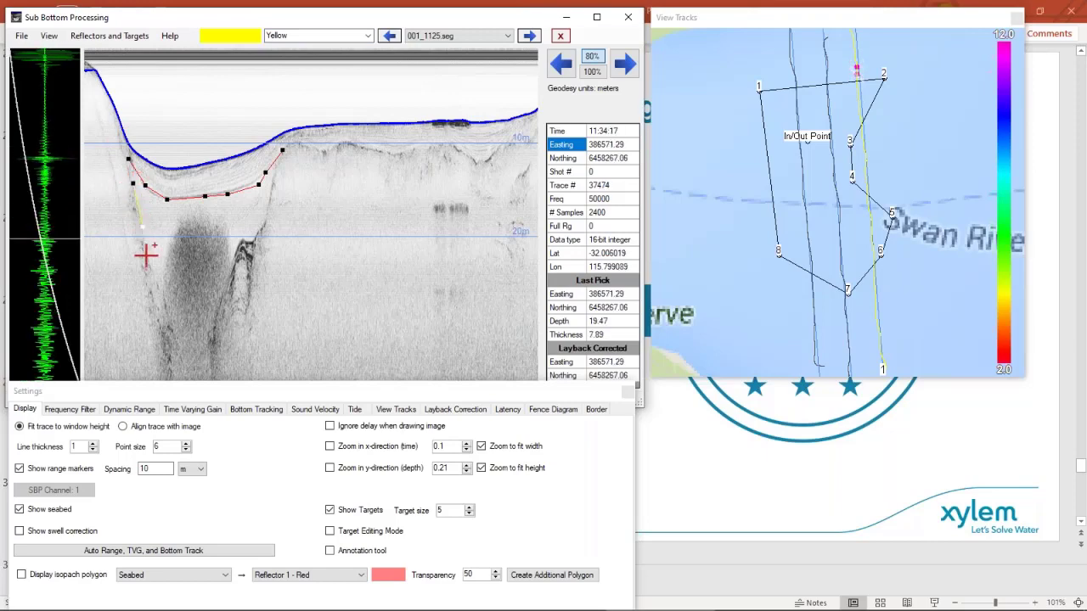
{"action": "left_click", "coordinate": [156, 285]}
{"action": "left_click", "coordinate": [169, 334]}
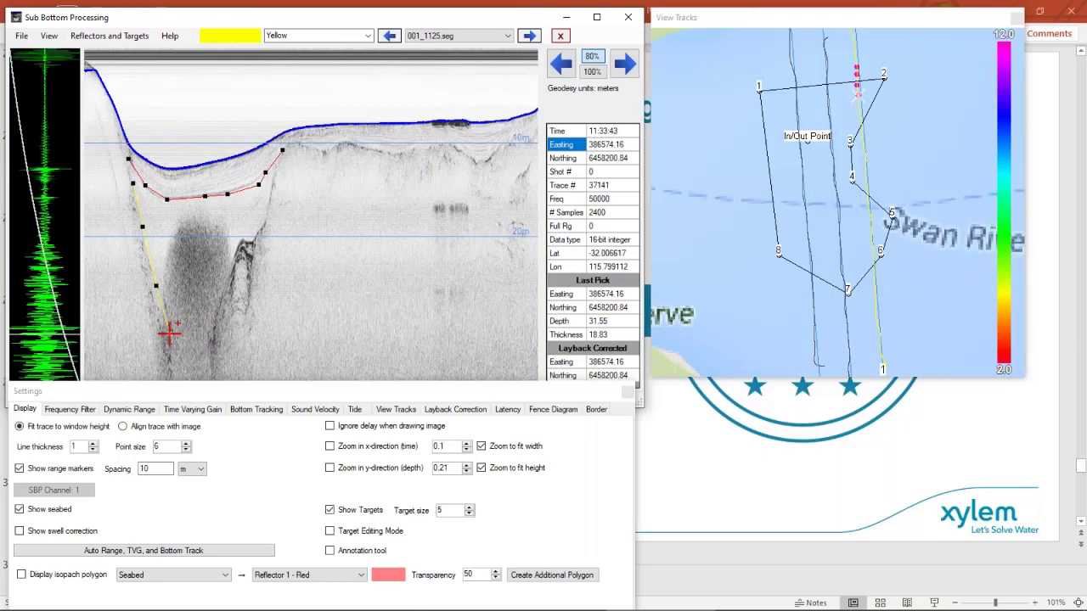
{"action": "right_click", "coordinate": [190, 333]}
{"action": "left_click", "coordinate": [208, 356]}
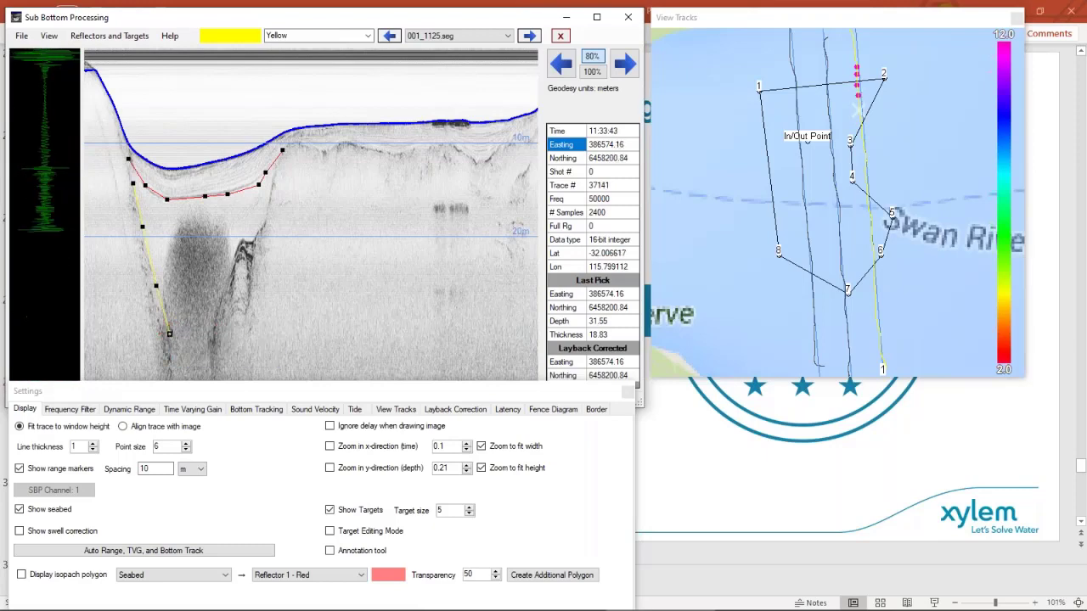
Continue the Yellow reflector up the right channel wall, picking from about 32 m depth to about 13 m.
{"action": "left_click", "coordinate": [212, 338]}
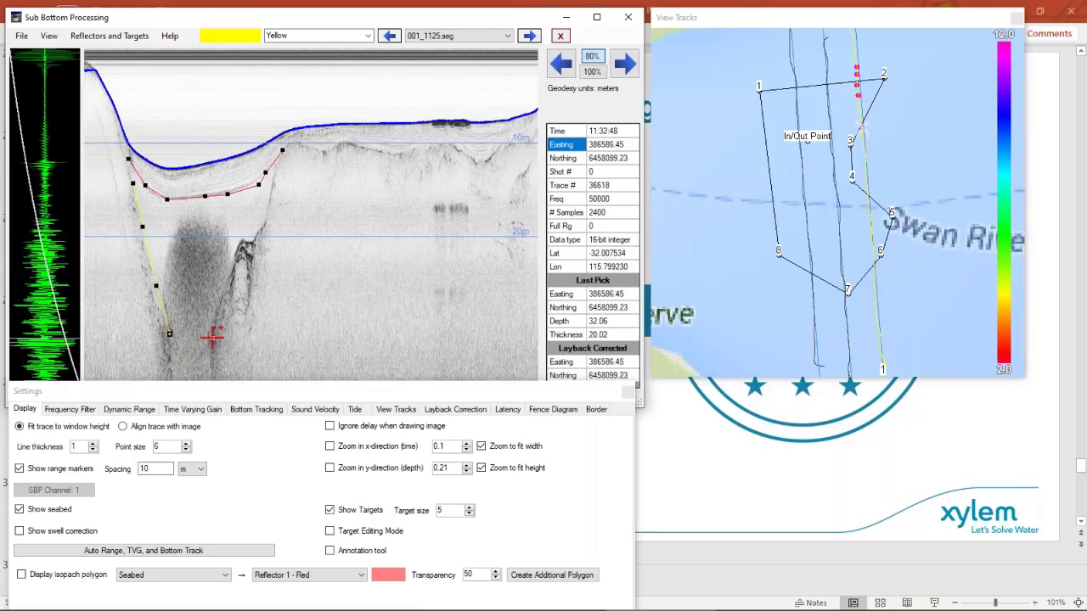
{"action": "left_click", "coordinate": [224, 297]}
{"action": "left_click", "coordinate": [235, 264]}
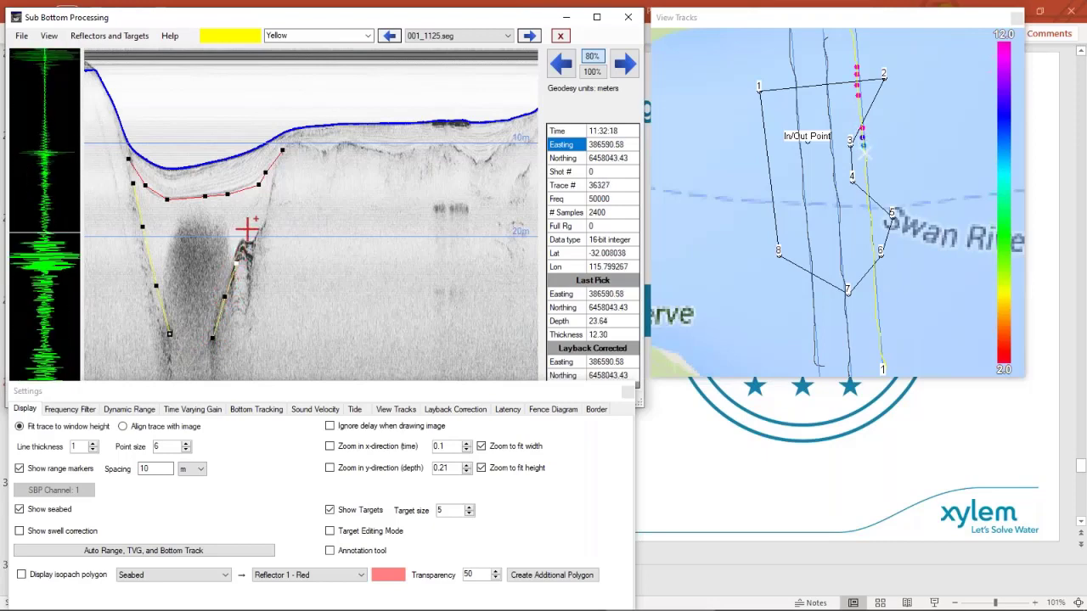
{"action": "left_click", "coordinate": [242, 242]}
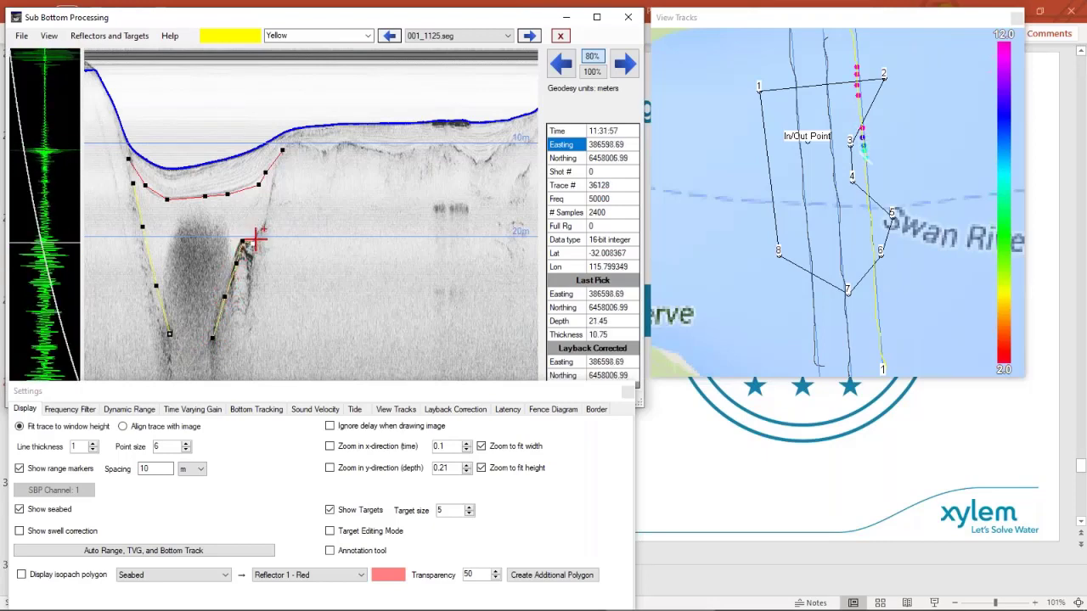
{"action": "left_click", "coordinate": [265, 225]}
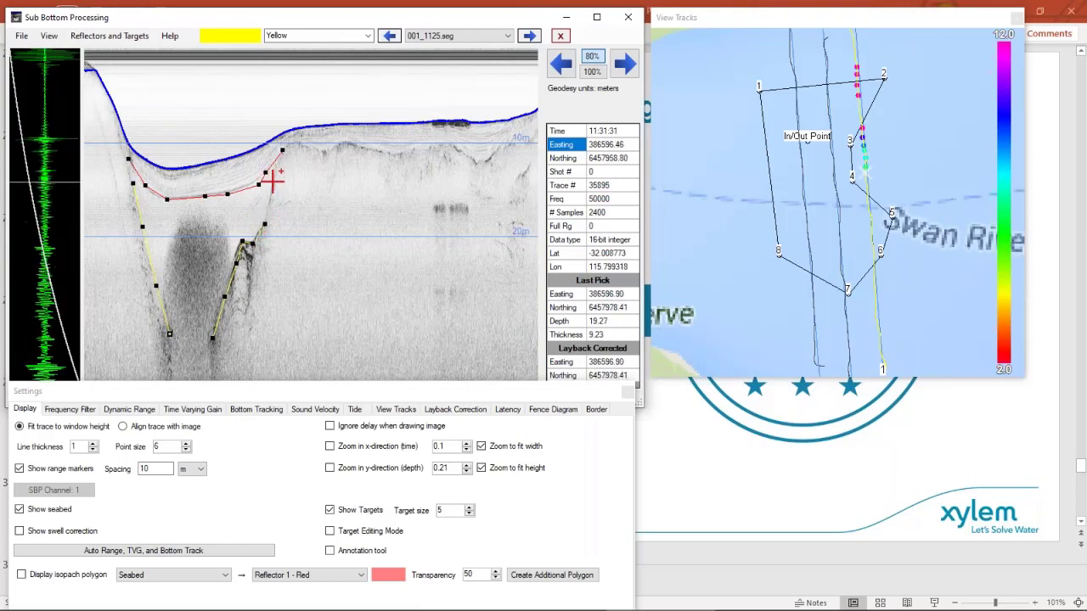
{"action": "left_click", "coordinate": [272, 181]}
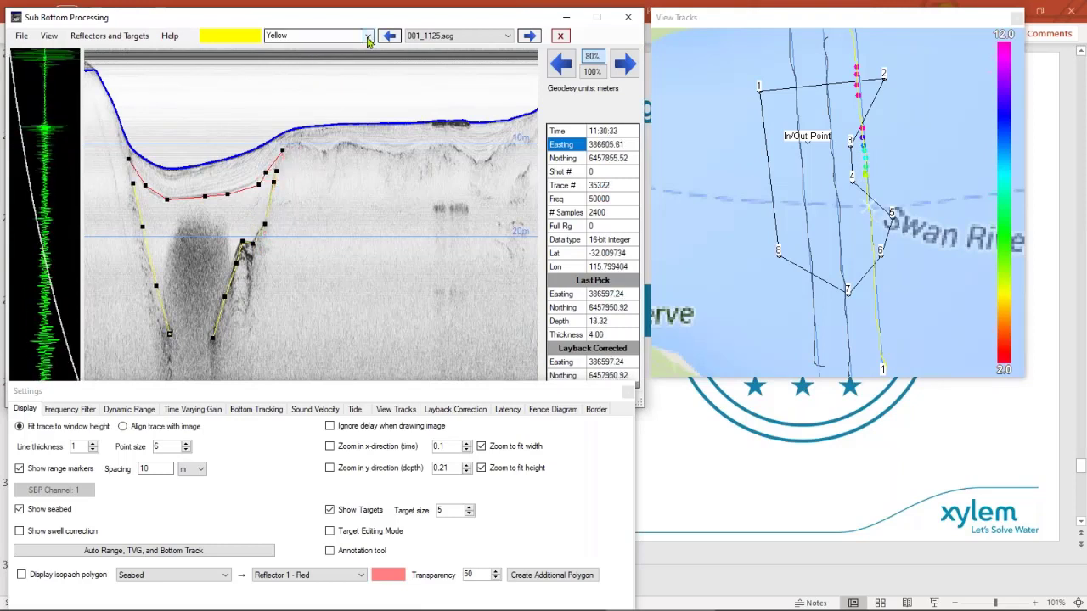
Display the isopach polygon between Seabed and Reflector 1 - Red, and move the Settings window clear of the screen's edge.
{"action": "left_click", "coordinate": [68, 580]}
{"action": "left_click", "coordinate": [182, 289]}
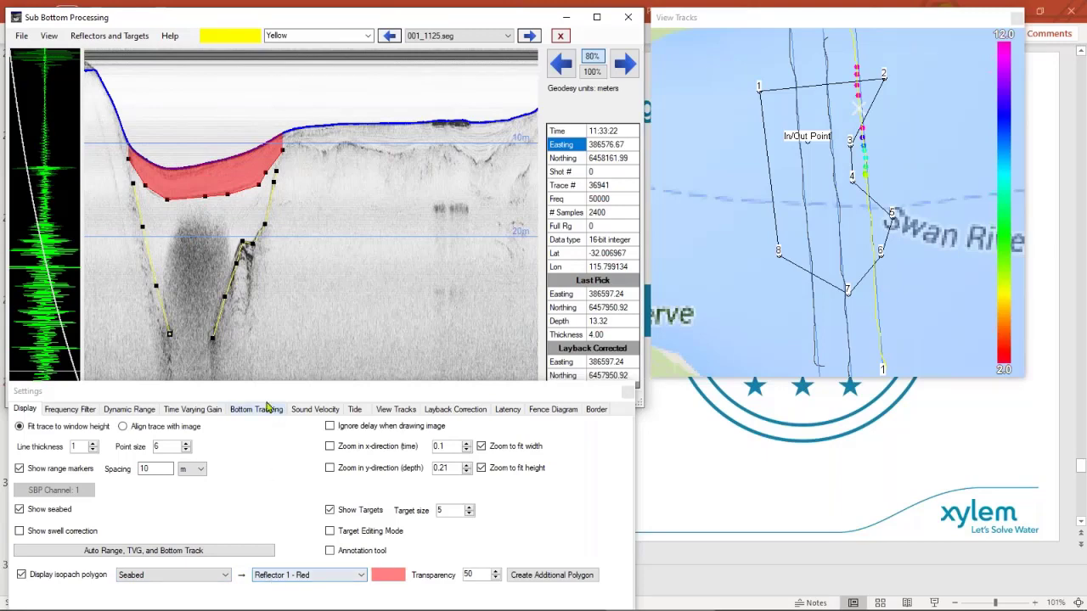
{"action": "left_click_drag", "start_coordinate": [263, 395], "coordinate": [259, 364]}
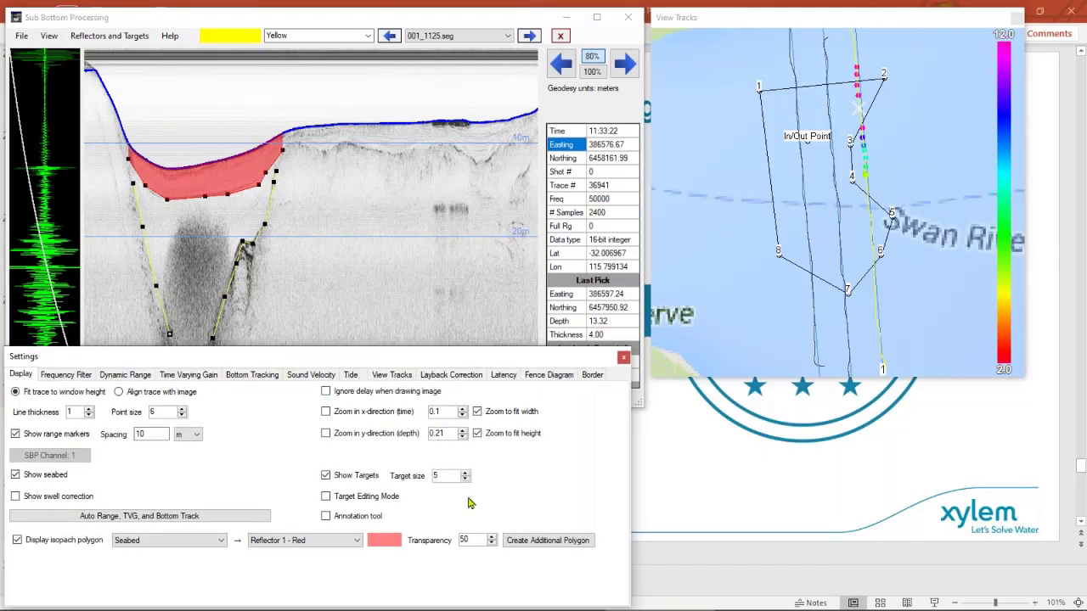
Create an additional isopach polygon spanning Reflector 1 - Red to Reflector 3 - Yellow.
{"action": "left_click", "coordinate": [527, 544]}
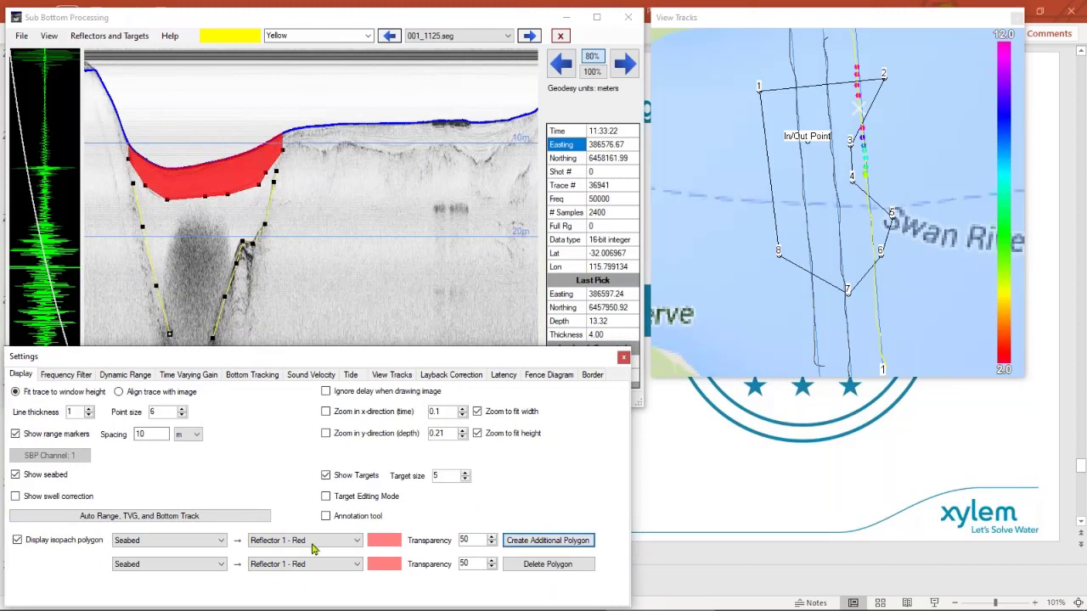
{"action": "left_click", "coordinate": [196, 567]}
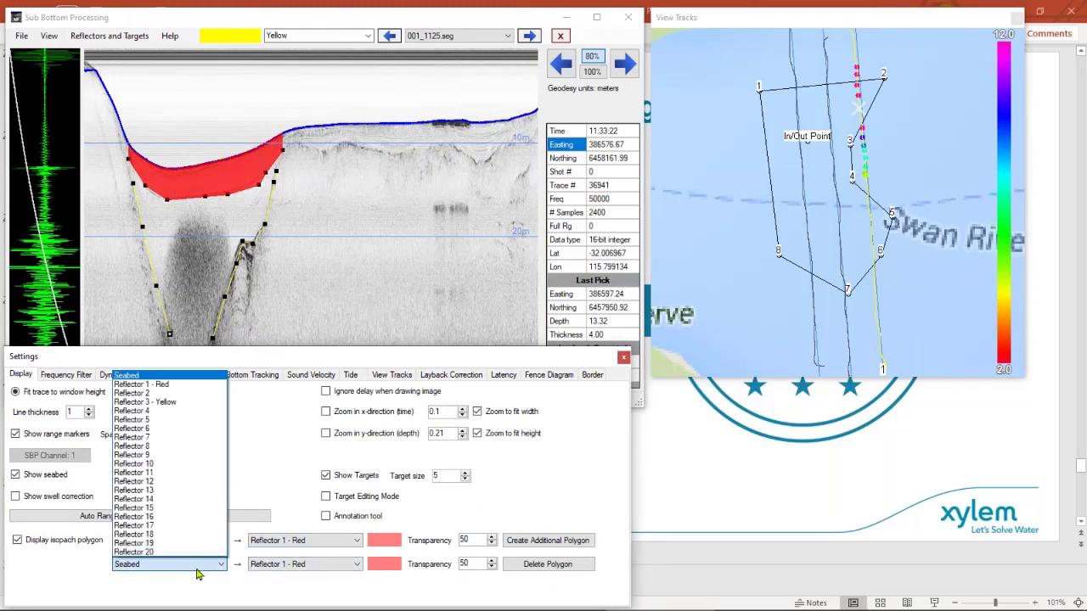
{"action": "left_click", "coordinate": [180, 389]}
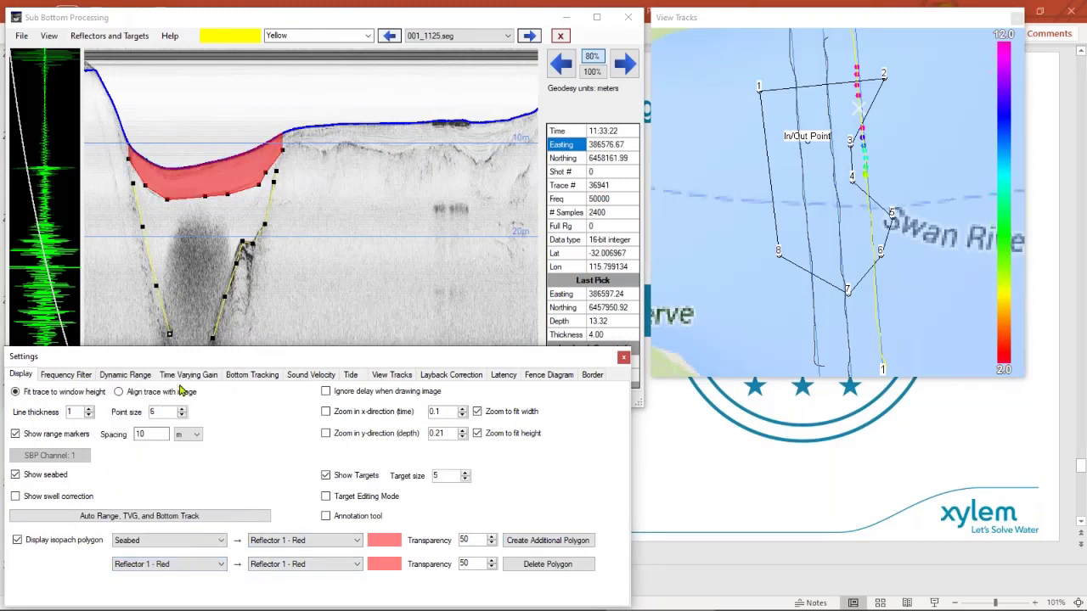
{"action": "left_click", "coordinate": [289, 567]}
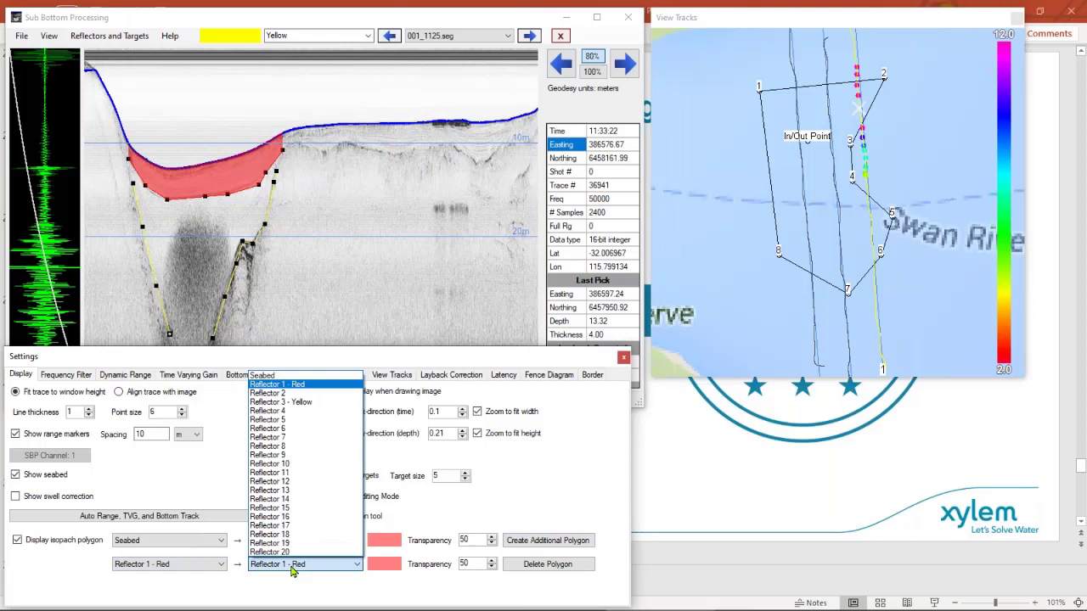
{"action": "left_click", "coordinate": [283, 402]}
Change the Red-to-Yellow isopach polygon's colour to orange.
{"action": "left_click", "coordinate": [389, 569]}
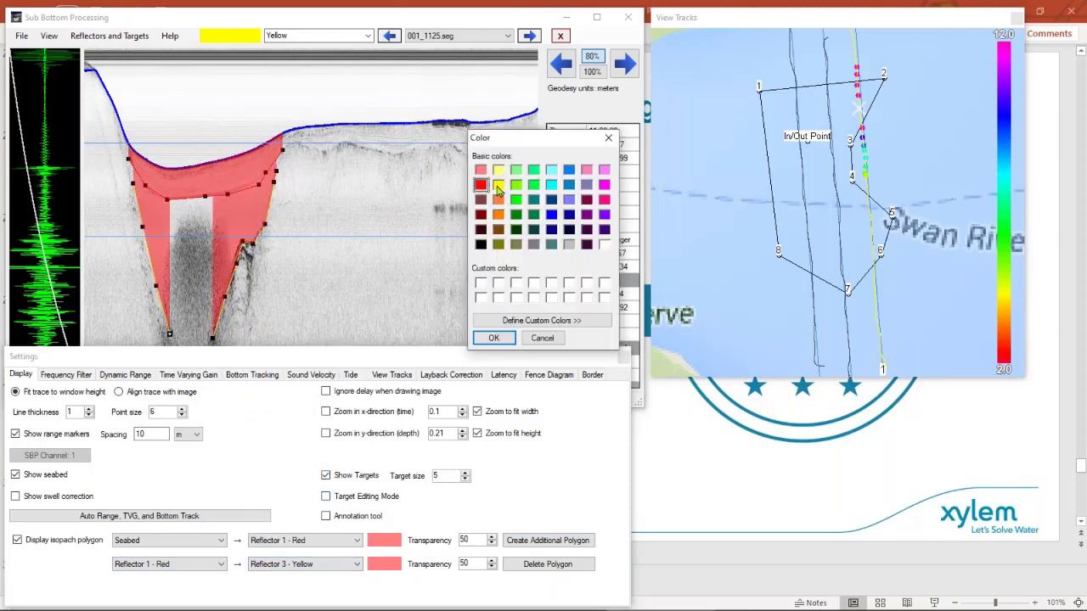
{"action": "left_click", "coordinate": [500, 200]}
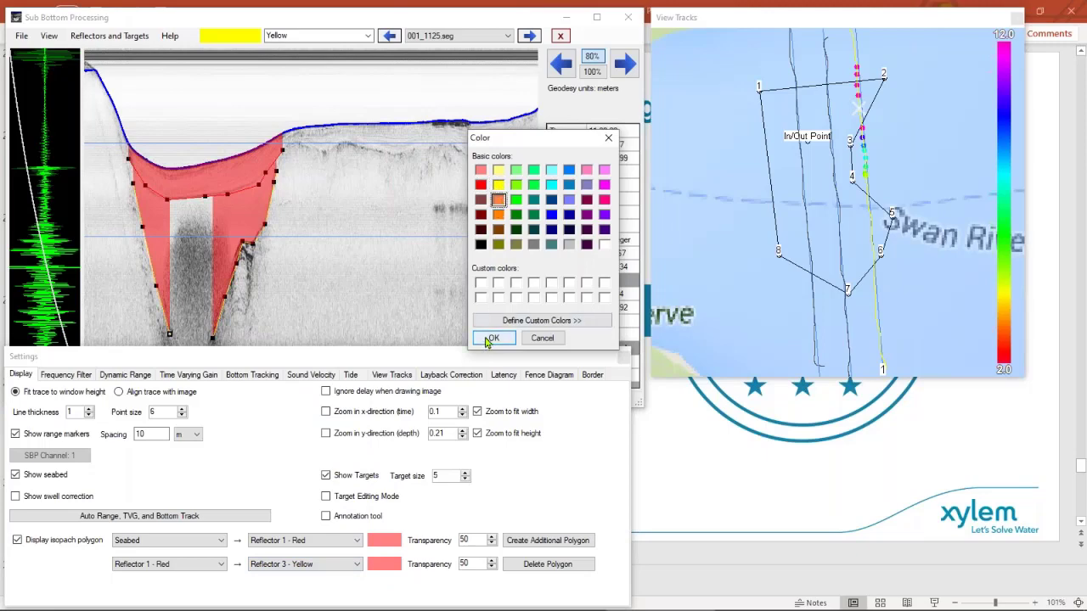
{"action": "left_click", "coordinate": [493, 338]}
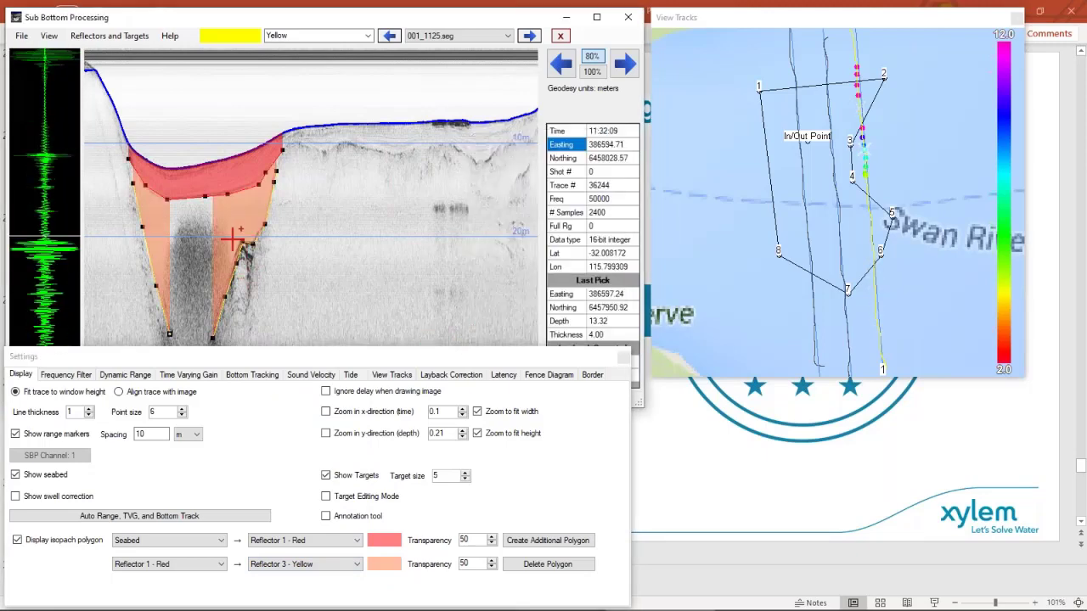
Try transparency values of 0 and 75 on the Red-to-Yellow isopach polygon.
{"action": "left_click_drag", "start_coordinate": [469, 563], "coordinate": [430, 565]}
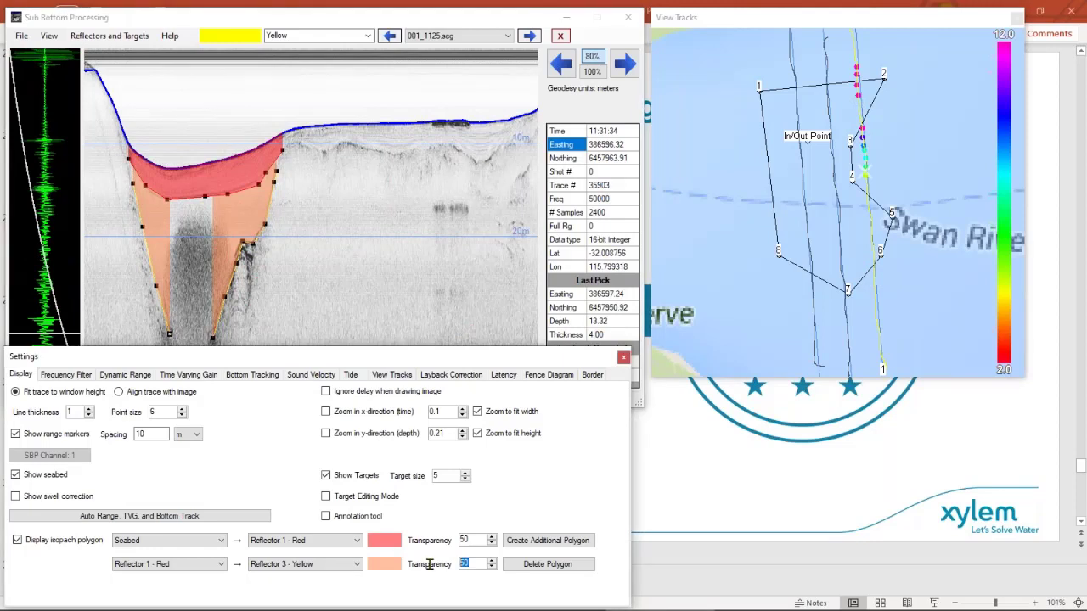
{"action": "key", "text": "Return"}
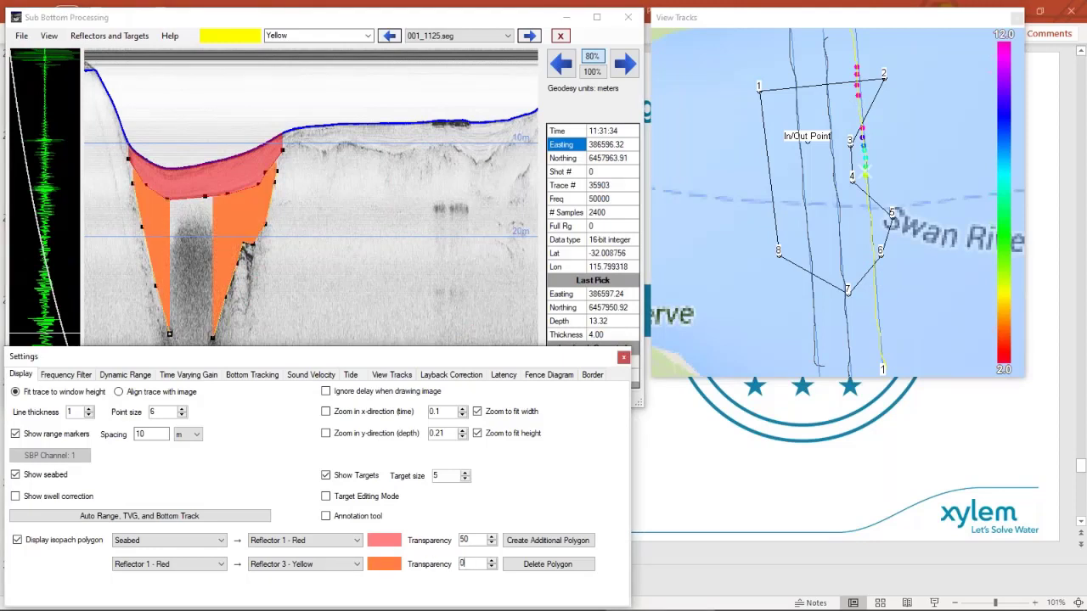
{"action": "left_click_drag", "start_coordinate": [465, 564], "coordinate": [426, 562]}
{"action": "type", "text": "75"}
{"action": "key", "text": "Return"}
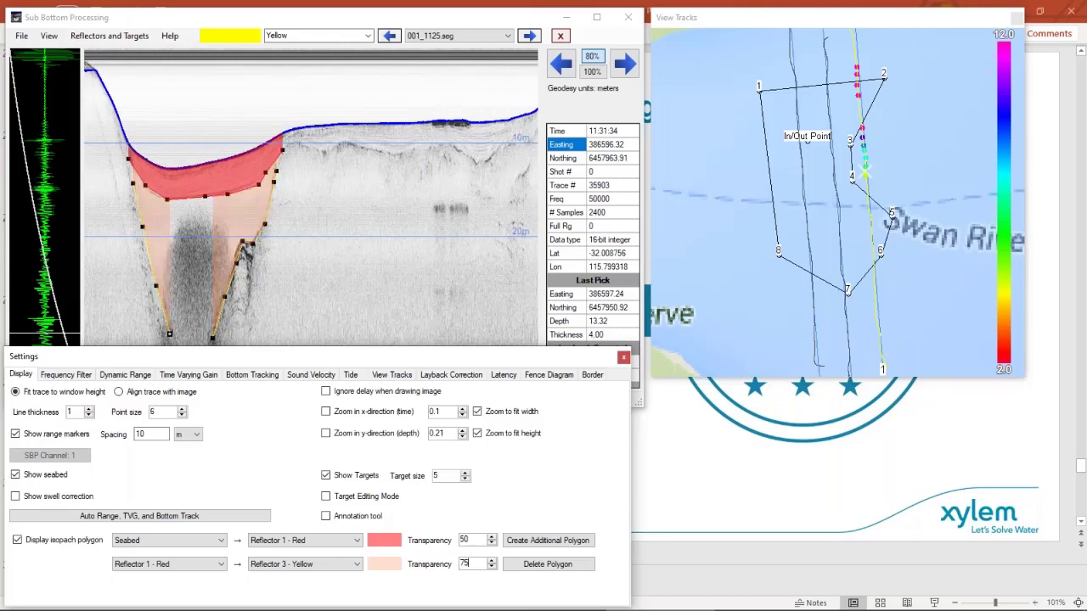
Set the Red-to-Yellow isopach polygon's transparency to 25.
{"action": "left_click_drag", "start_coordinate": [476, 562], "coordinate": [426, 562]}
{"action": "type", "text": "25"}
{"action": "key", "text": "Return"}
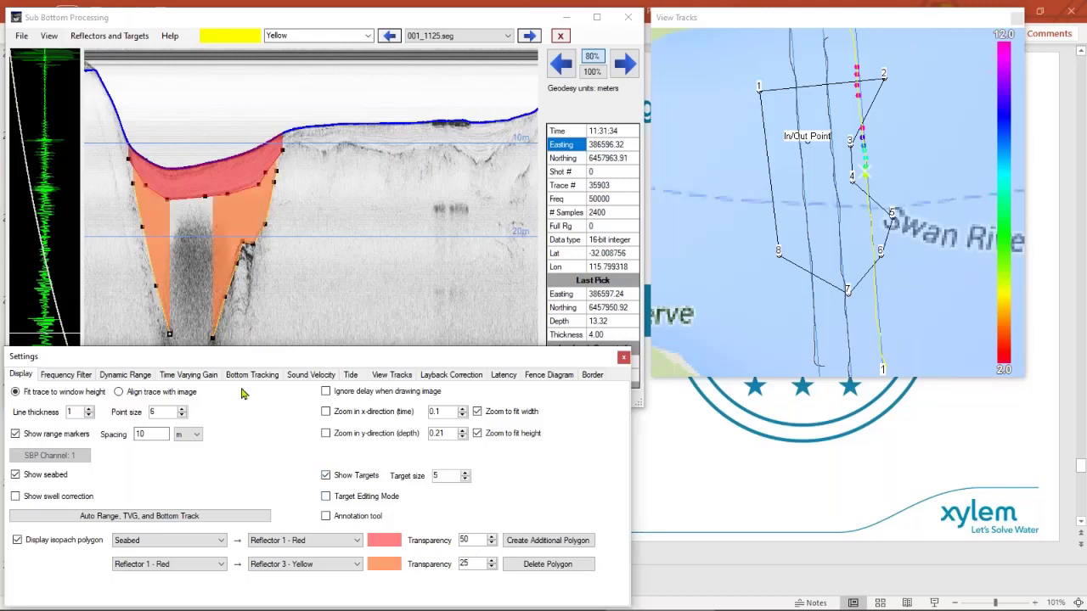
Review the EDT and XYZ export choices and export the .fence data for all lines.
{"action": "left_click", "coordinate": [18, 35]}
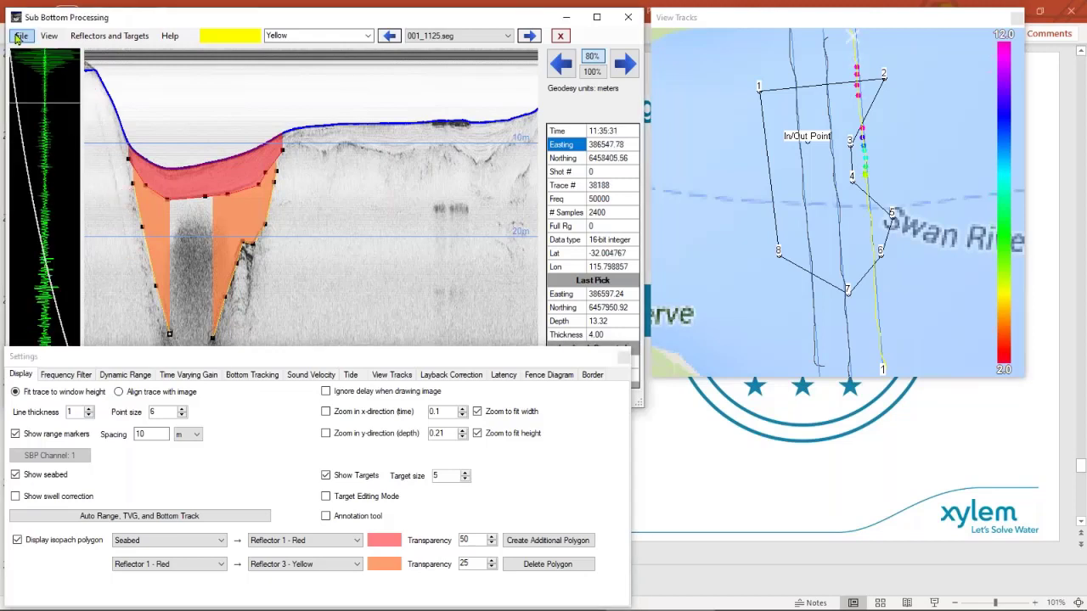
{"action": "left_click", "coordinate": [18, 36]}
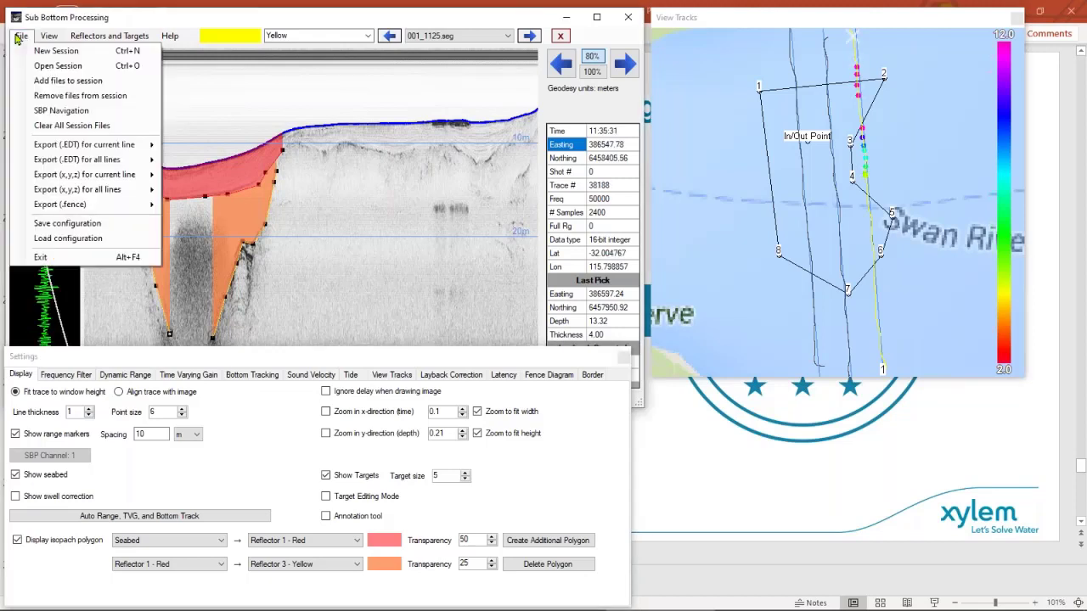
{"action": "mouse_move", "coordinate": [64, 151]}
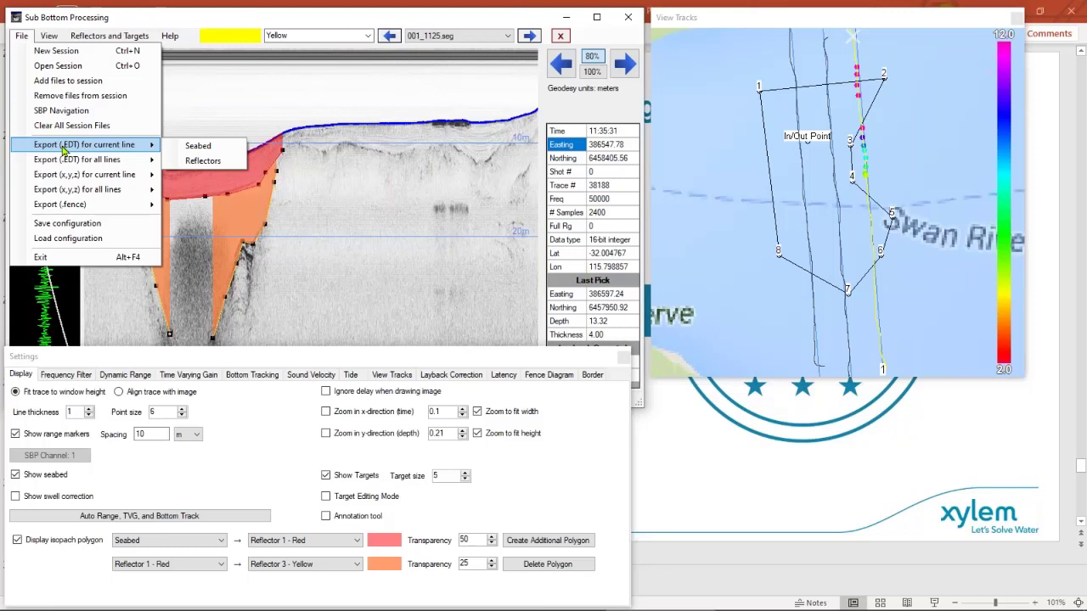
{"action": "mouse_move", "coordinate": [79, 176]}
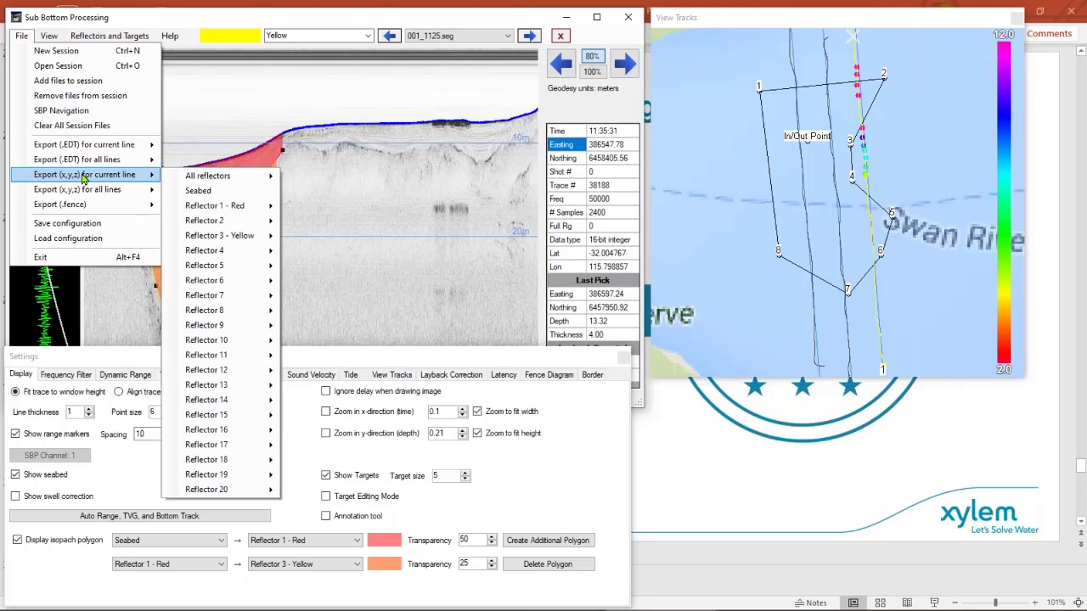
{"action": "mouse_move", "coordinate": [92, 210]}
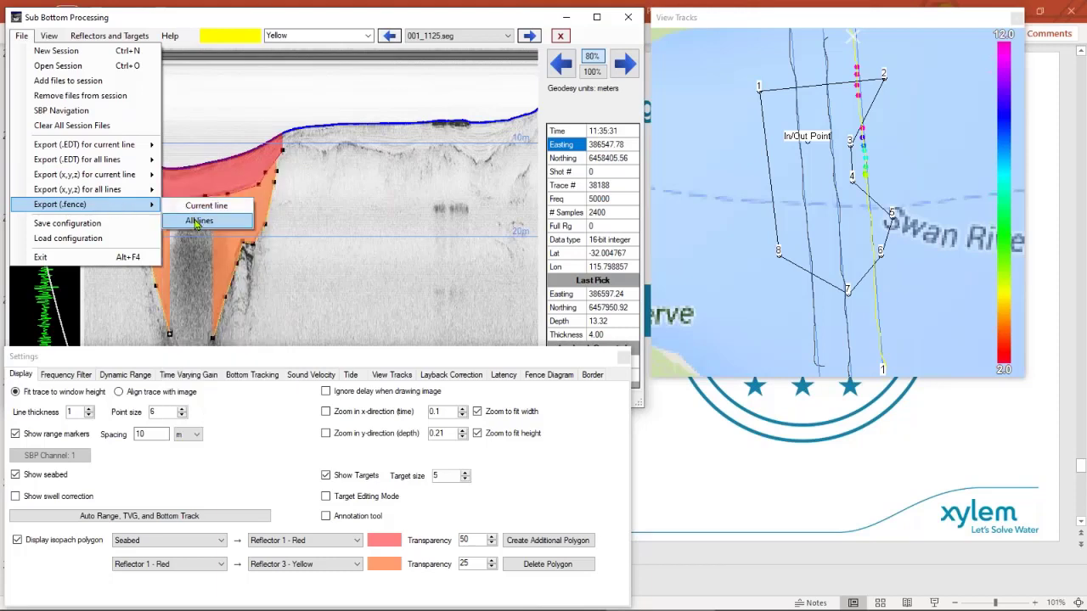
{"action": "left_click", "coordinate": [196, 222]}
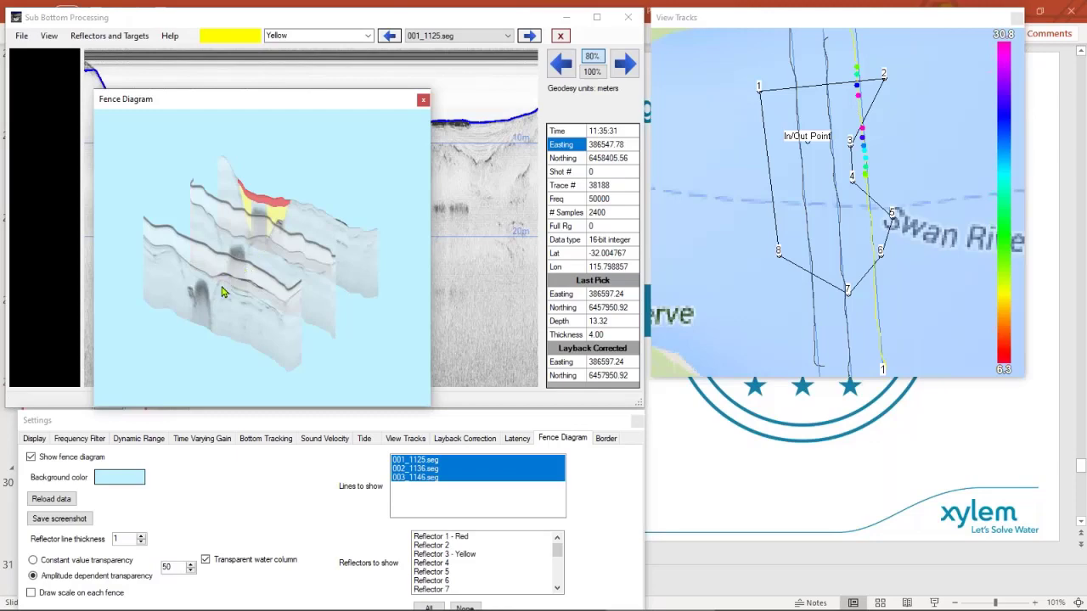
Enlarge the Fence Diagram window and rotate the 3D view to examine the reflector polygons against the neighbouring survey lines.
{"action": "mouse_move", "coordinate": [225, 290]}
{"action": "left_mouse_down"}
{"action": "mouse_move", "coordinate": [274, 250]}
{"action": "mouse_move", "coordinate": [345, 304]}
{"action": "left_mouse_up"}
{"action": "left_click_drag", "start_coordinate": [434, 410], "coordinate": [894, 573]}
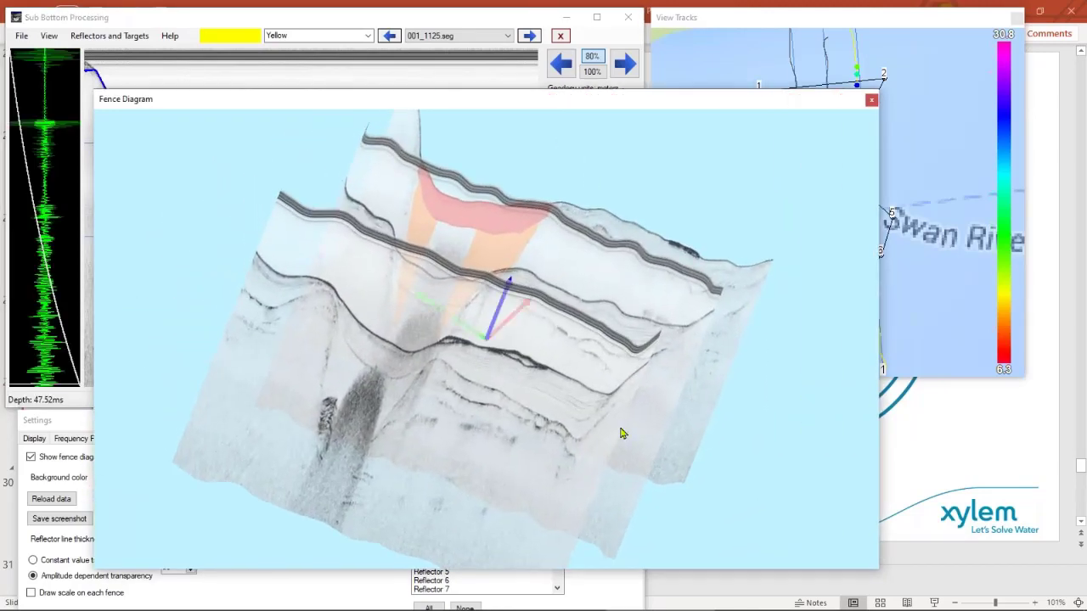
{"action": "left_click_drag", "start_coordinate": [621, 432], "coordinate": [184, 349]}
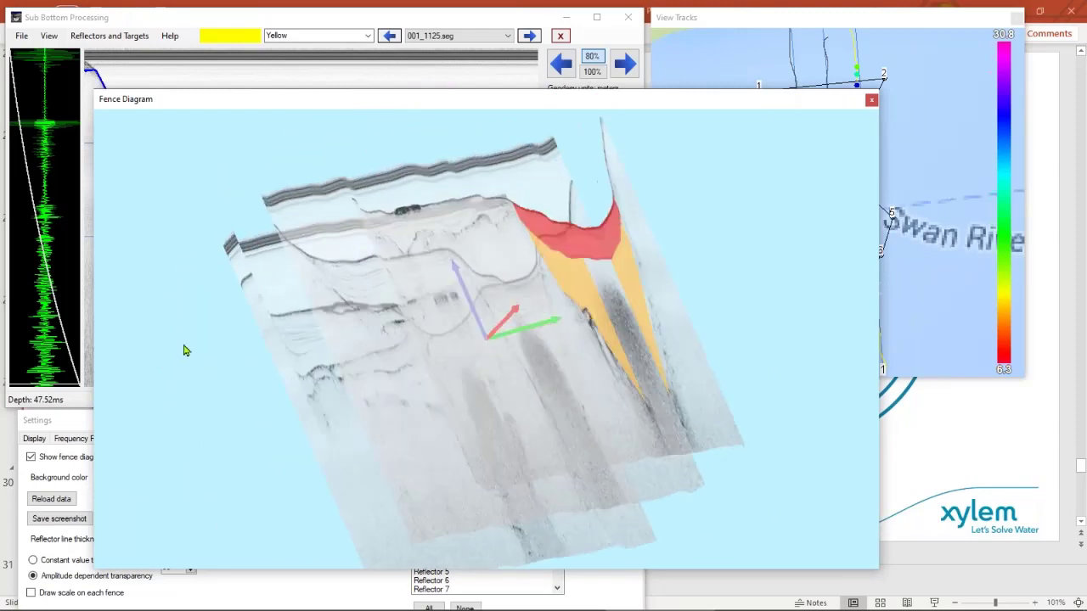
{"action": "left_click_drag", "start_coordinate": [566, 332], "coordinate": [537, 426]}
{"action": "left_click_drag", "start_coordinate": [521, 444], "coordinate": [331, 451]}
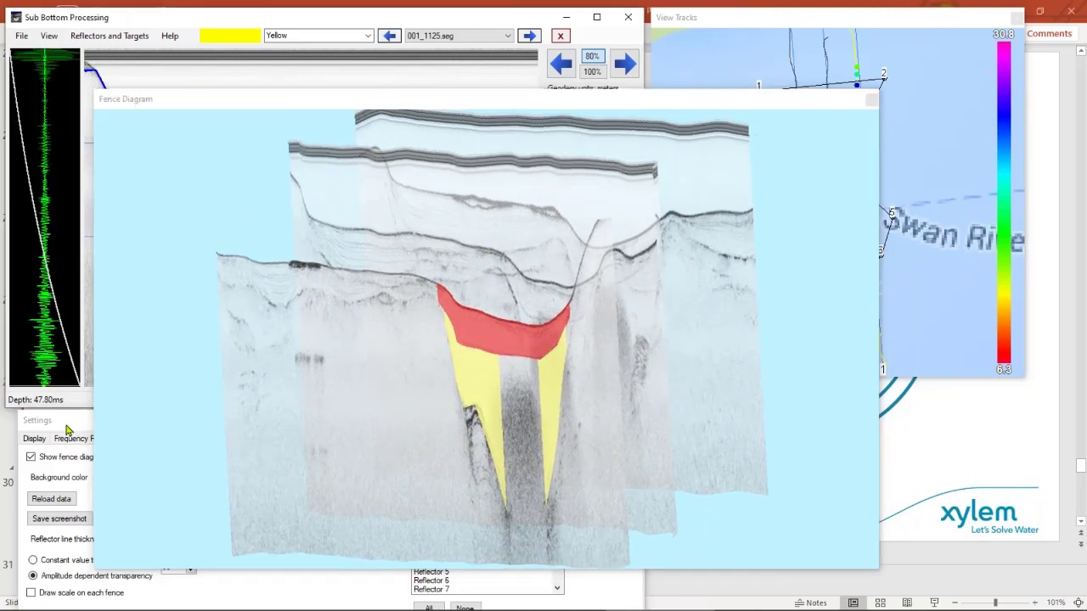
Calculate a new seabed for line 002_1136.seg with the current bottom tracking settings and close the fence diagram.
{"action": "left_click", "coordinate": [396, 8]}
{"action": "left_click", "coordinate": [426, 37]}
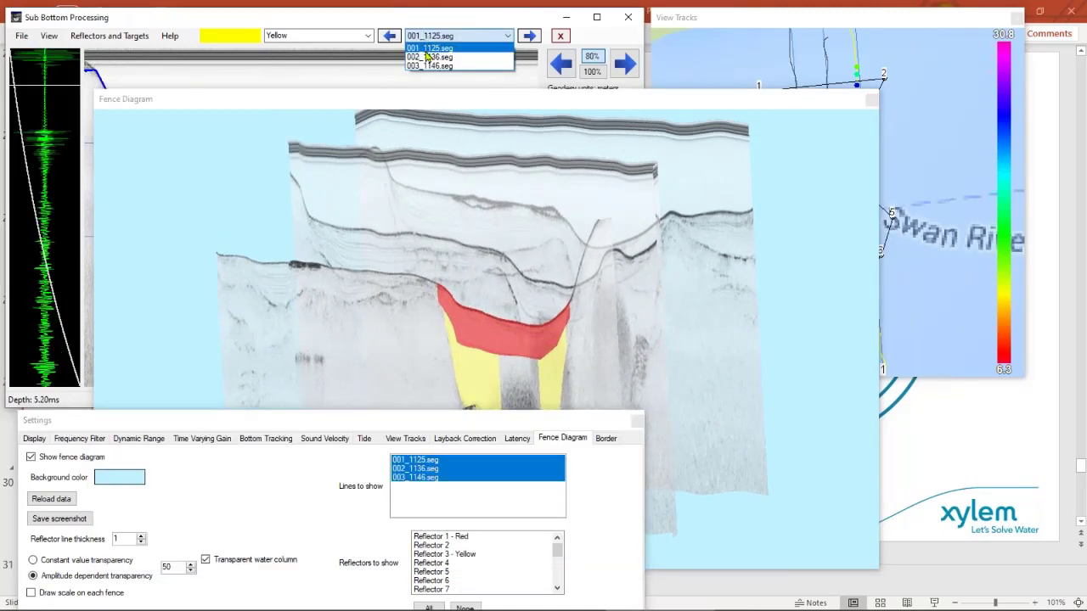
{"action": "left_click", "coordinate": [429, 58]}
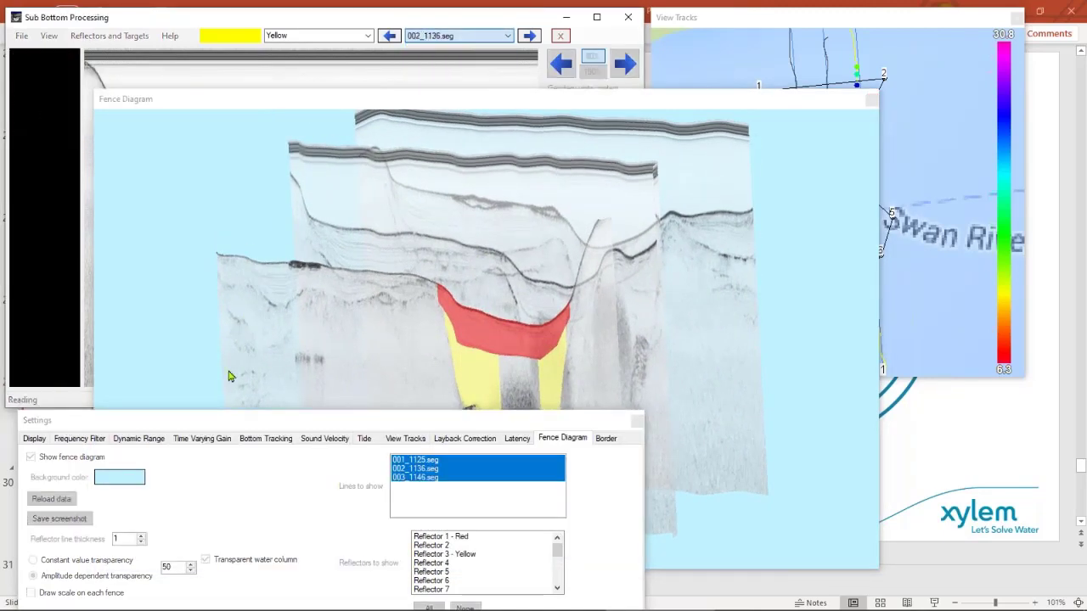
{"action": "left_click", "coordinate": [272, 443]}
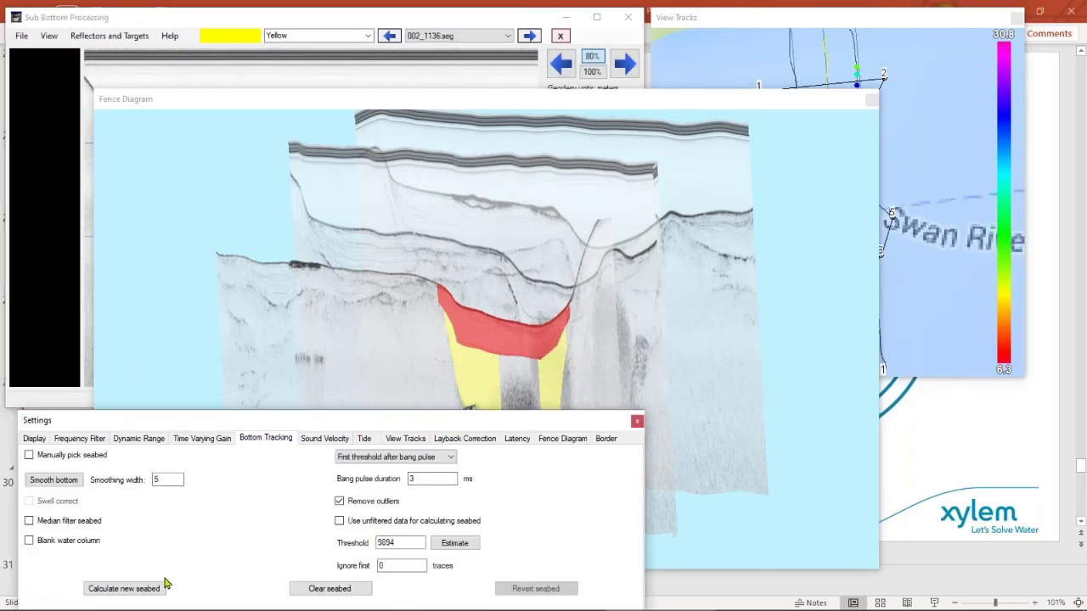
{"action": "left_click", "coordinate": [124, 588]}
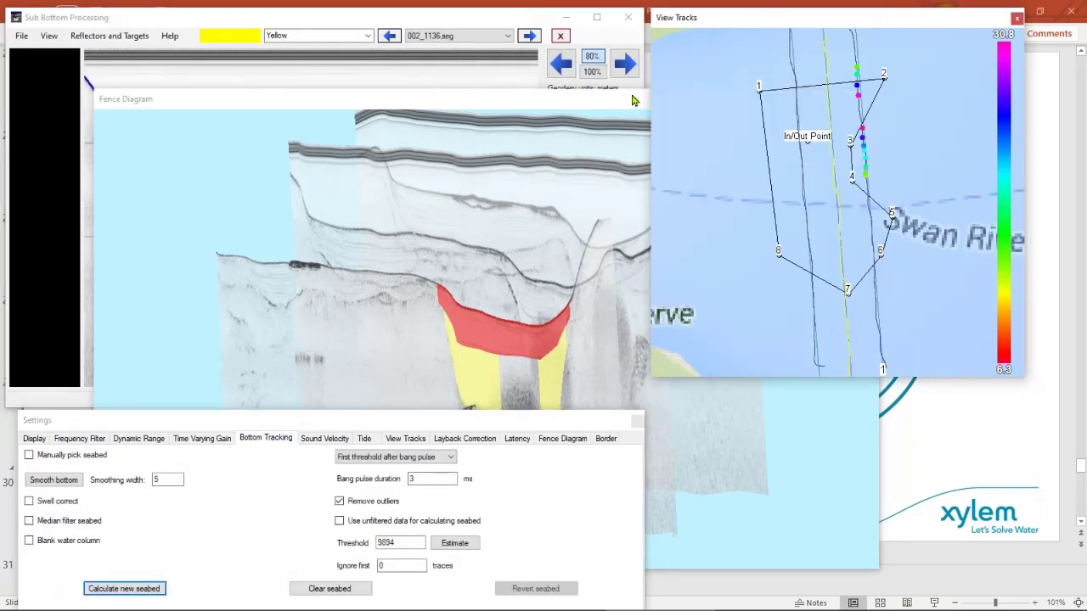
{"action": "left_click", "coordinate": [642, 108]}
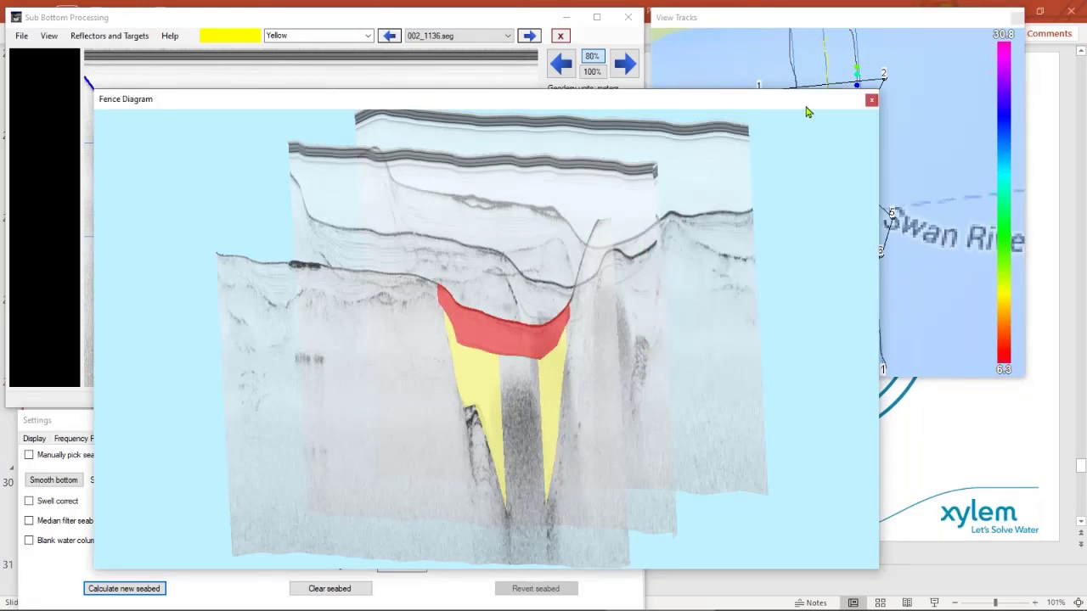
{"action": "left_click", "coordinate": [870, 102]}
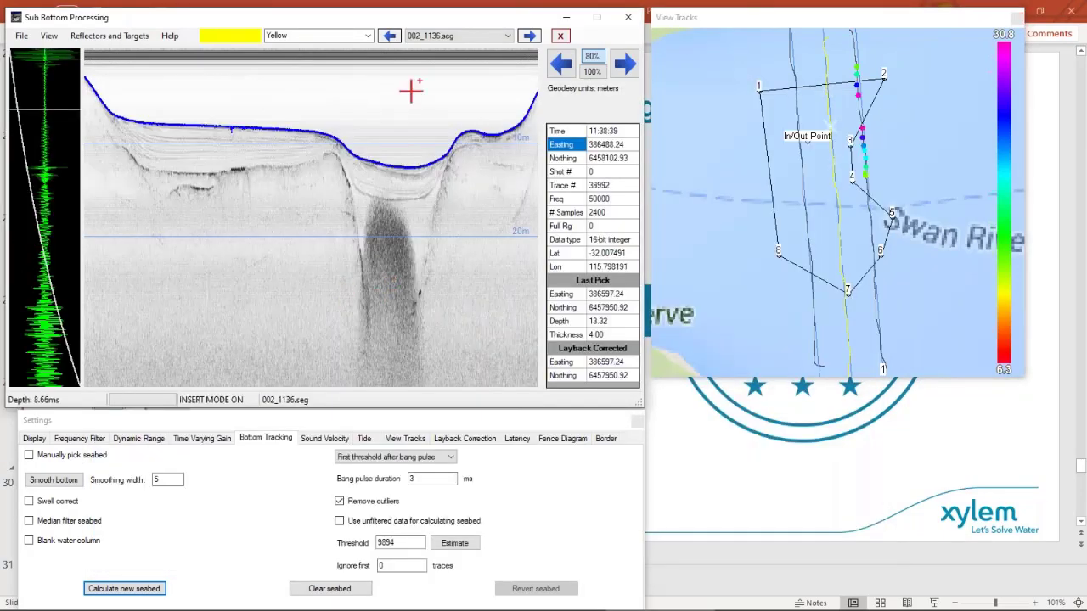
Load line 003_1146.seg and calculate its new seabed.
{"action": "left_click", "coordinate": [414, 36]}
{"action": "left_click", "coordinate": [437, 66]}
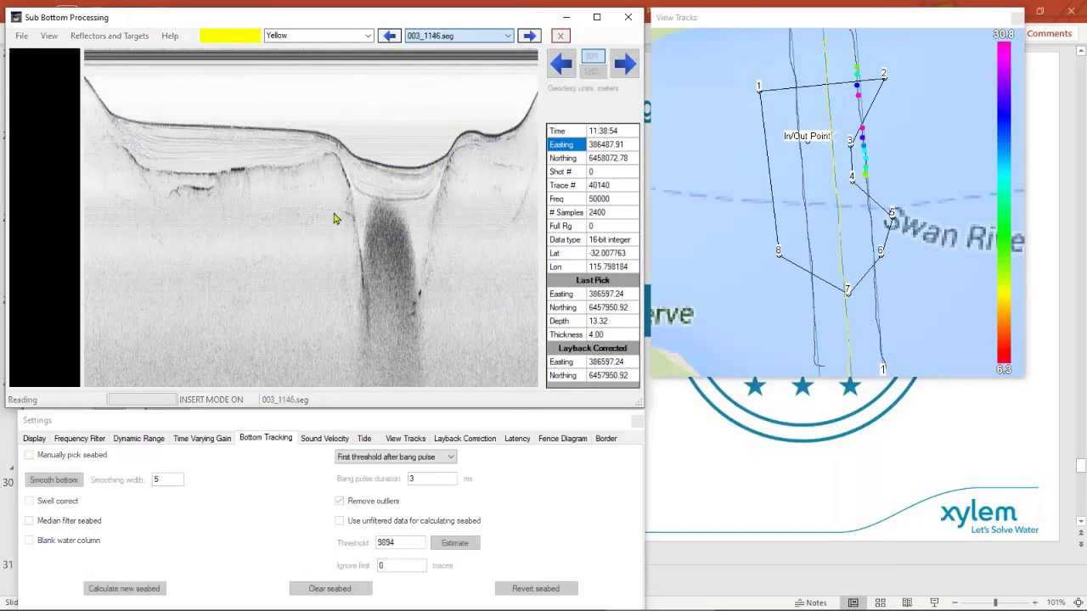
{"action": "left_click", "coordinate": [112, 589]}
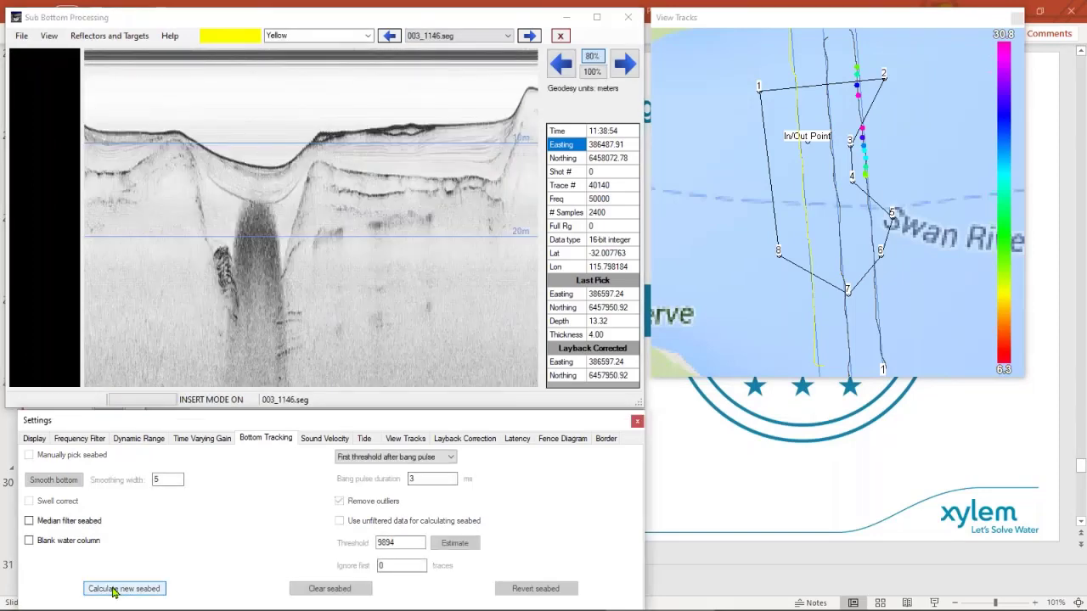
Export the .fence data for all lines and rotate the 3D fence diagram to view the three survey lines together.
{"action": "left_click", "coordinate": [21, 37]}
{"action": "mouse_move", "coordinate": [115, 205]}
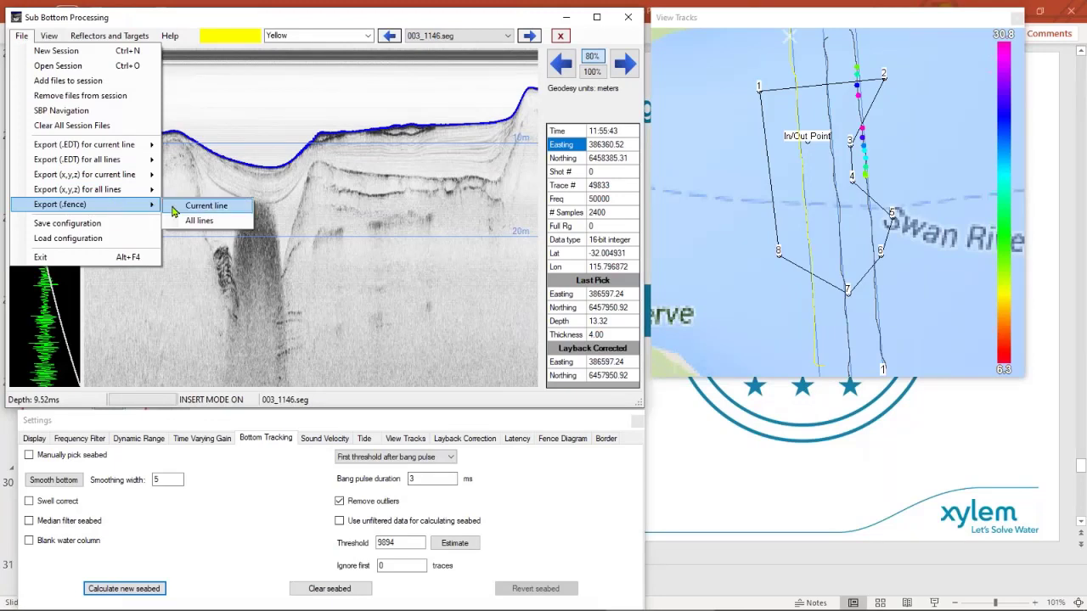
{"action": "left_click", "coordinate": [198, 221]}
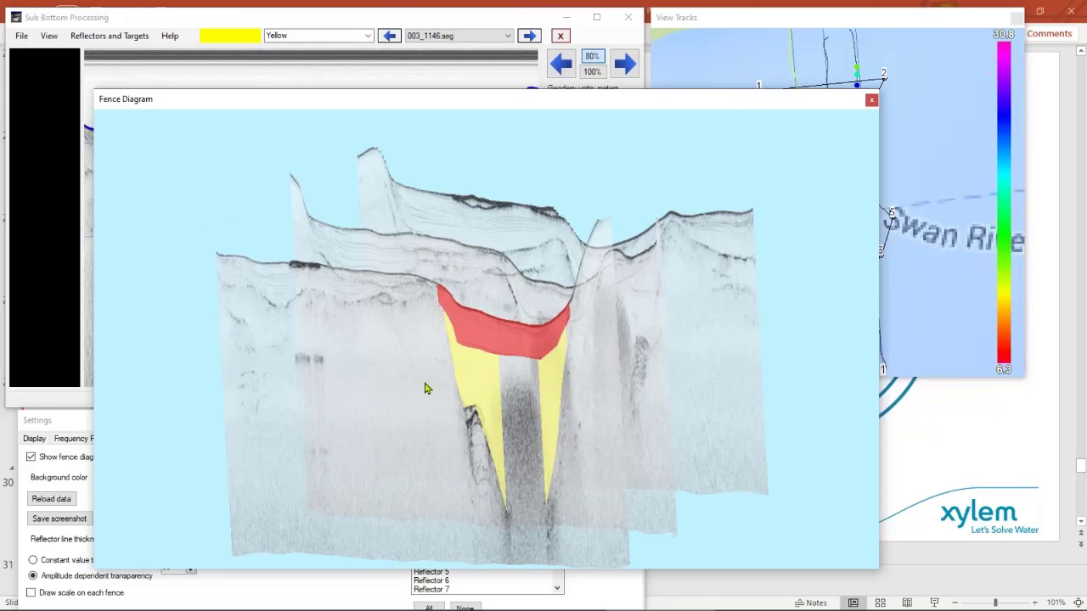
{"action": "left_click_drag", "start_coordinate": [393, 390], "coordinate": [279, 384]}
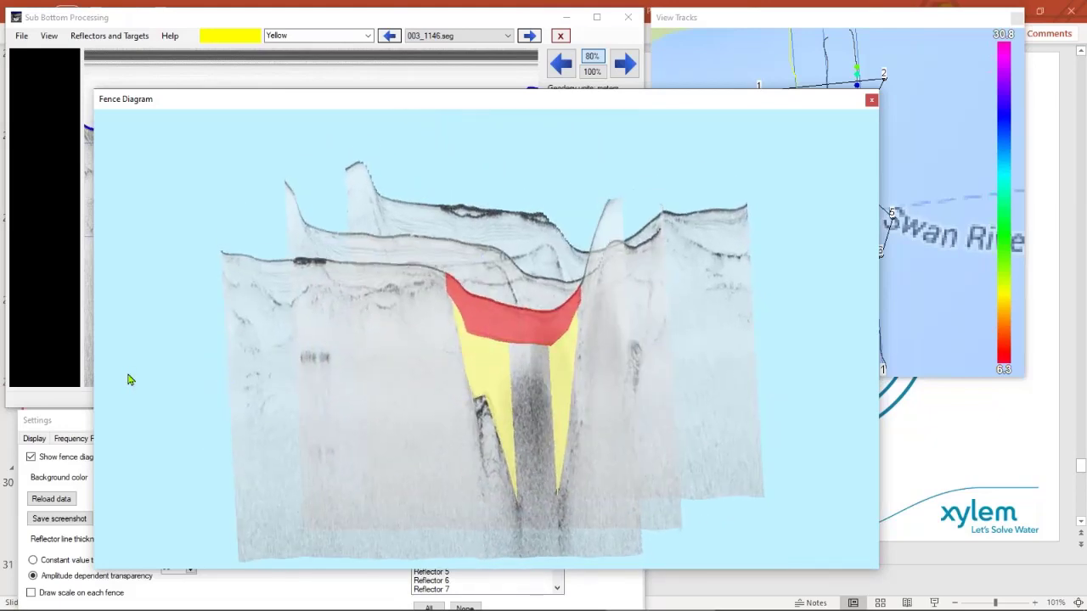
Apply constant value transparency of 0 to the fence diagram and rotate the 3D view to inspect the opaque fences.
{"action": "left_click", "coordinate": [66, 421]}
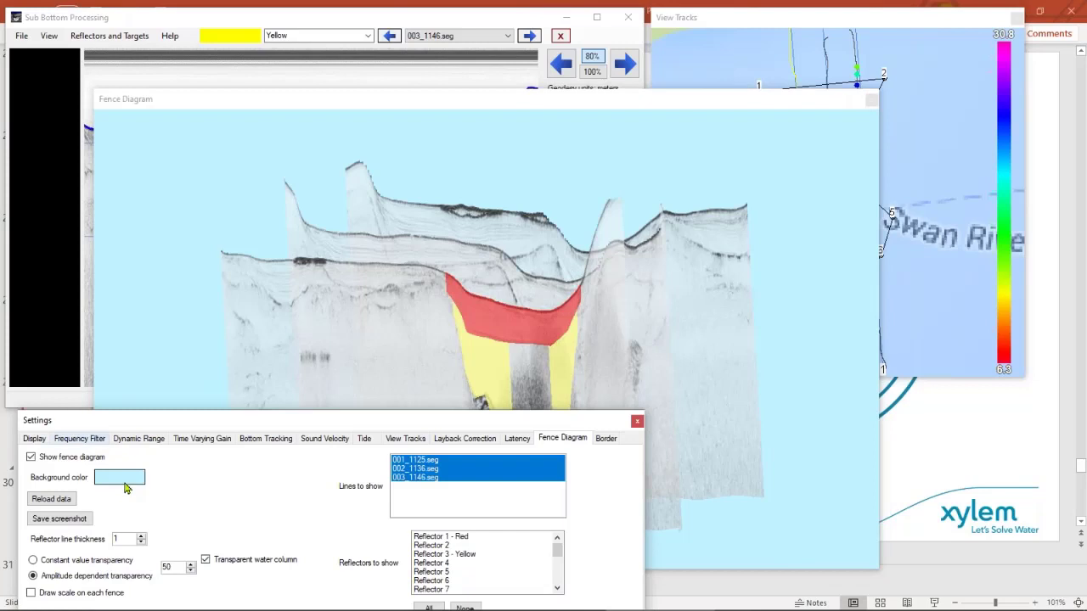
{"action": "left_click", "coordinate": [105, 562]}
{"action": "double_click", "coordinate": [167, 567]}
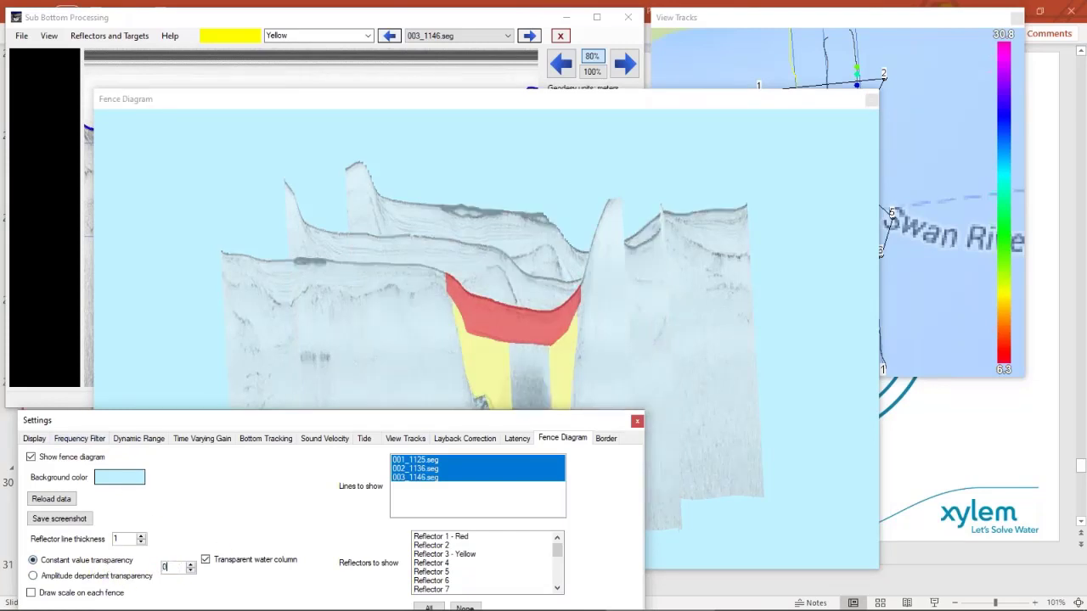
{"action": "left_click_drag", "start_coordinate": [444, 348], "coordinate": [387, 338]}
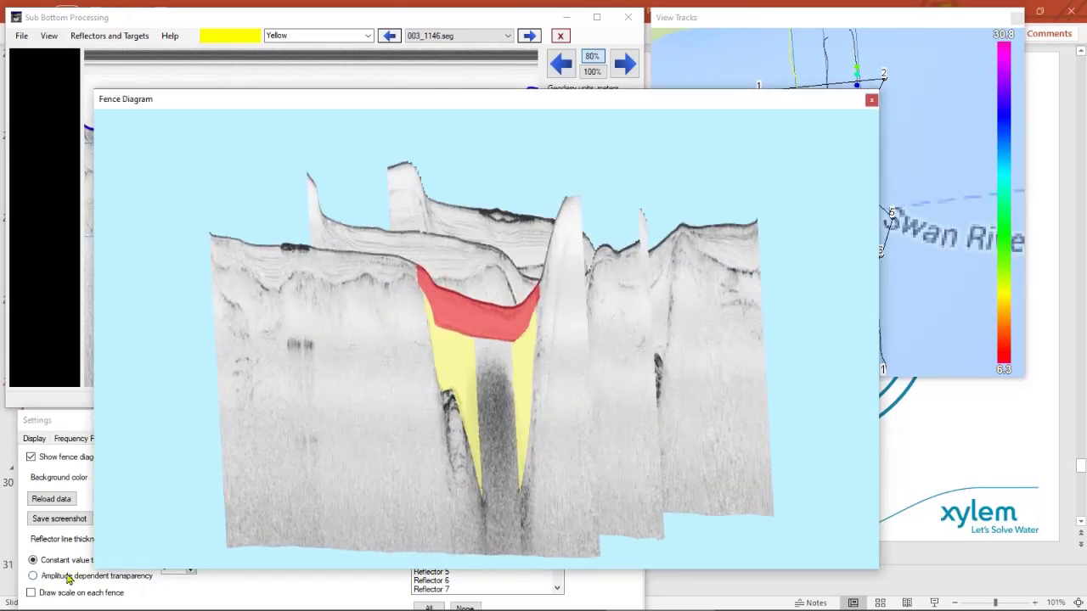
Switch the fences to amplitude dependent transparency at 25 and rotate the diagram to view the lines from the opposite side.
{"action": "left_click", "coordinate": [68, 578]}
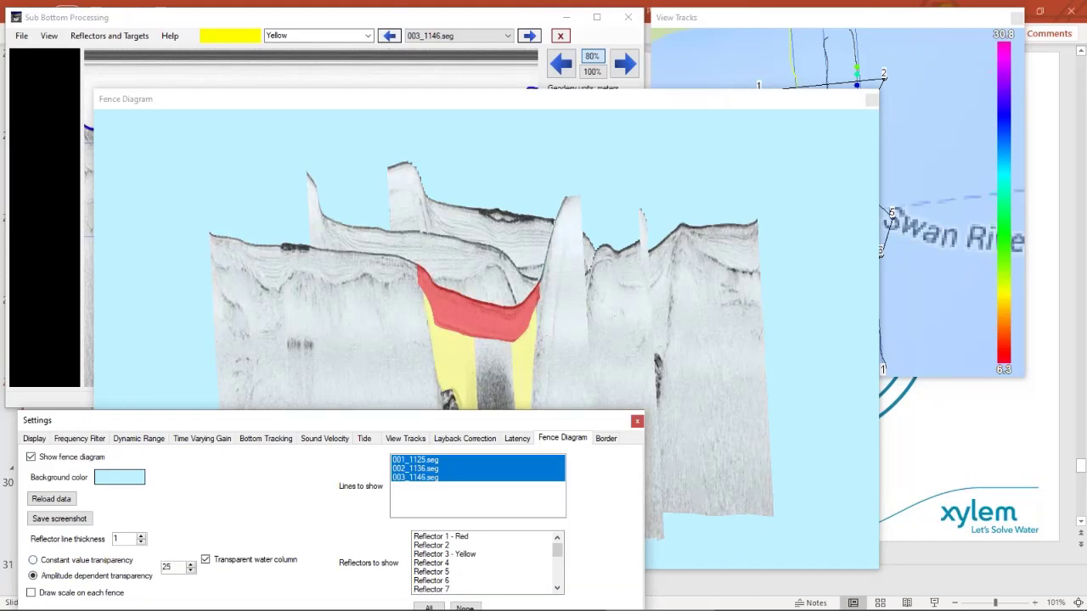
{"action": "mouse_move", "coordinate": [328, 369]}
{"action": "left_mouse_down"}
{"action": "mouse_move", "coordinate": [262, 363]}
{"action": "mouse_move", "coordinate": [347, 359]}
{"action": "mouse_move", "coordinate": [442, 393]}
{"action": "mouse_move", "coordinate": [502, 361]}
{"action": "mouse_move", "coordinate": [400, 371]}
{"action": "mouse_move", "coordinate": [332, 359]}
{"action": "left_mouse_up"}
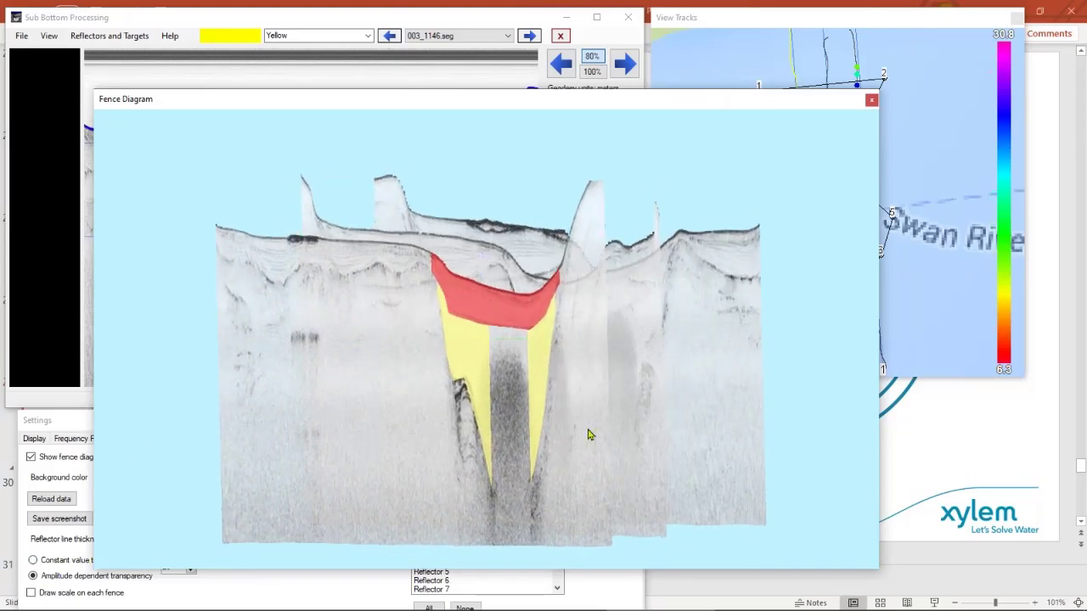
{"action": "left_click_drag", "start_coordinate": [587, 434], "coordinate": [228, 405]}
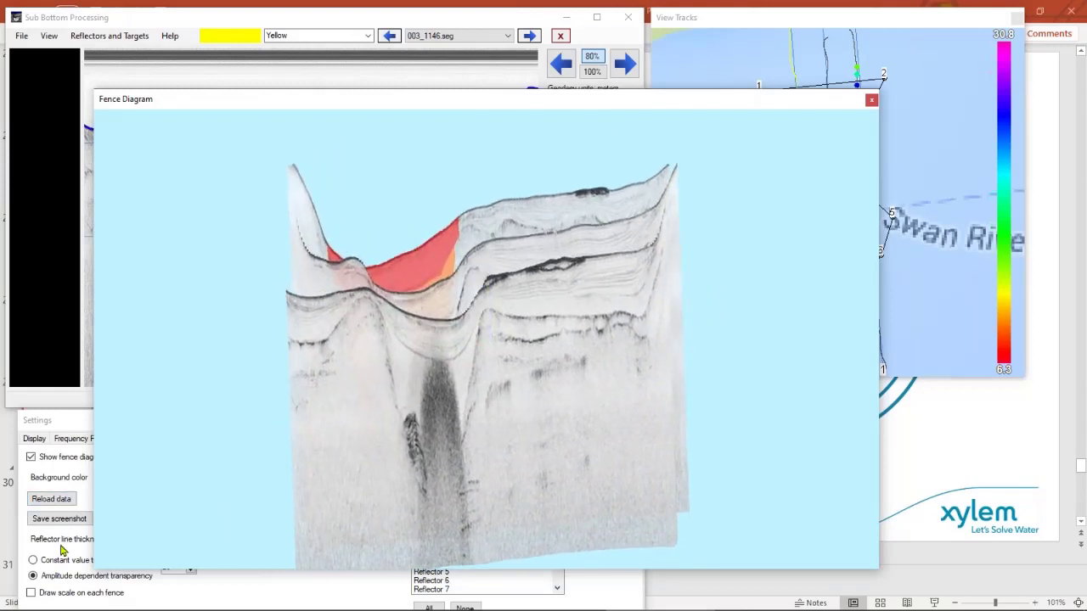
Set the amplitude dependent transparency to 50 and rotate the fence diagram back towards the red and yellow reflector polygons.
{"action": "left_click", "coordinate": [64, 579]}
{"action": "double_click", "coordinate": [178, 569]}
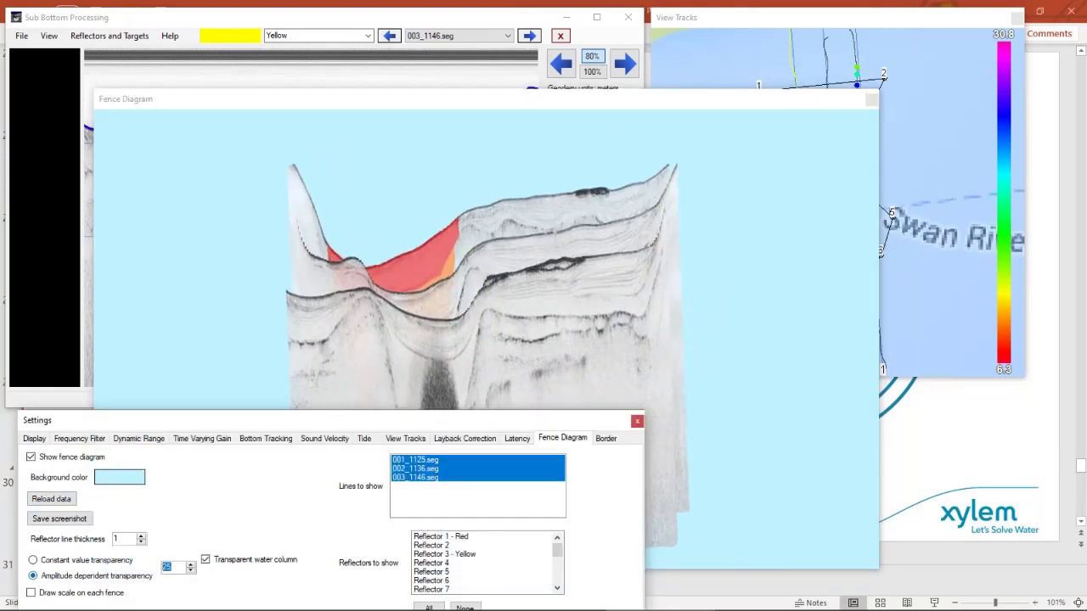
{"action": "left_click", "coordinate": [398, 359]}
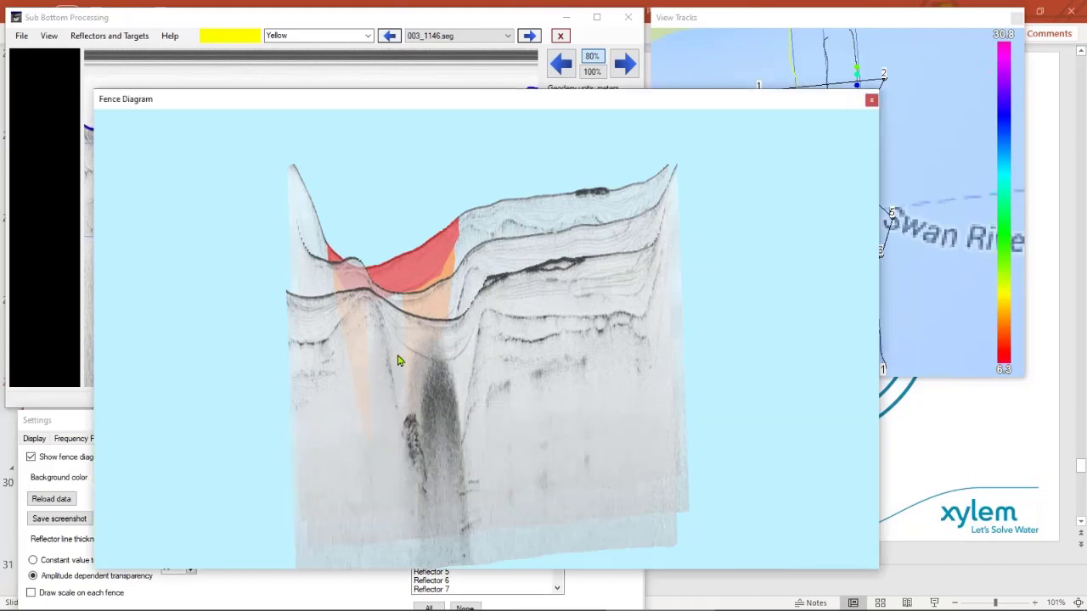
{"action": "left_click_drag", "start_coordinate": [399, 359], "coordinate": [687, 417]}
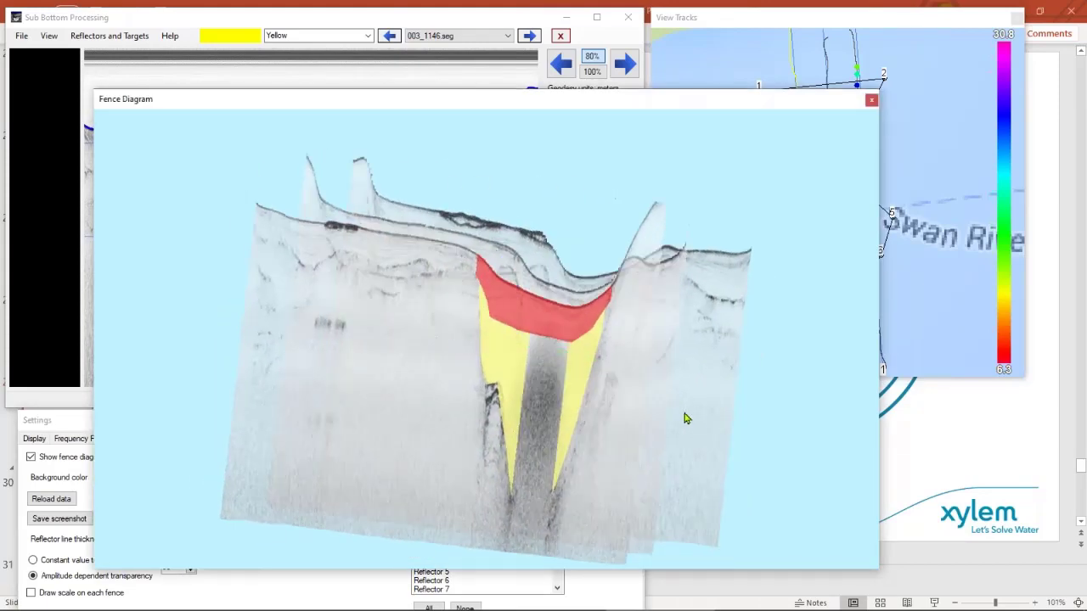
Review the options for saving line screenshots with and without interpretation, and close the fence diagram.
{"action": "left_click", "coordinate": [654, 51]}
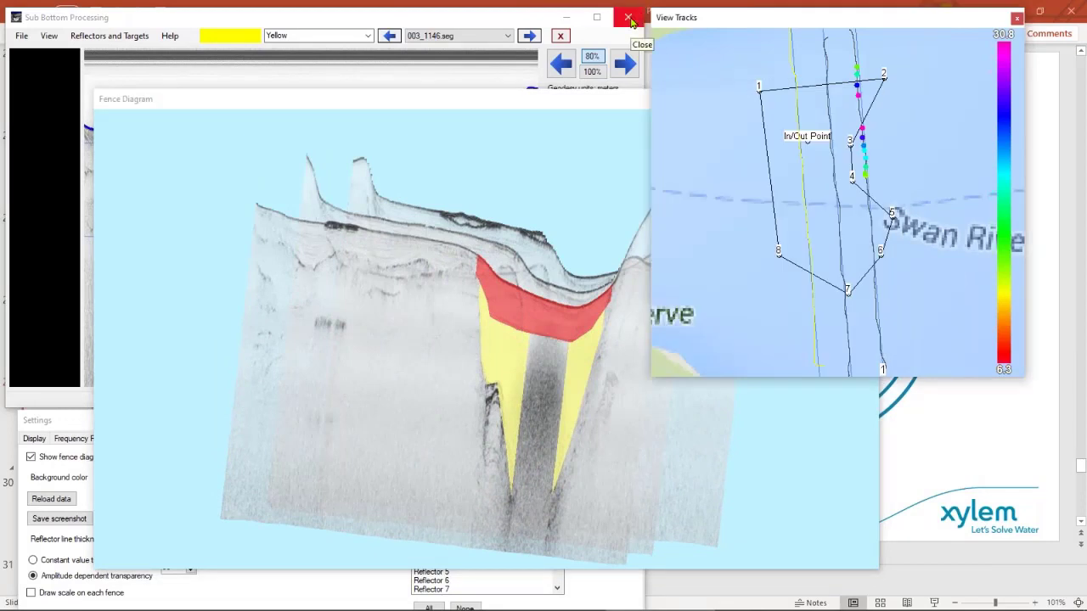
{"action": "left_click", "coordinate": [274, 19]}
{"action": "left_click", "coordinate": [48, 36]}
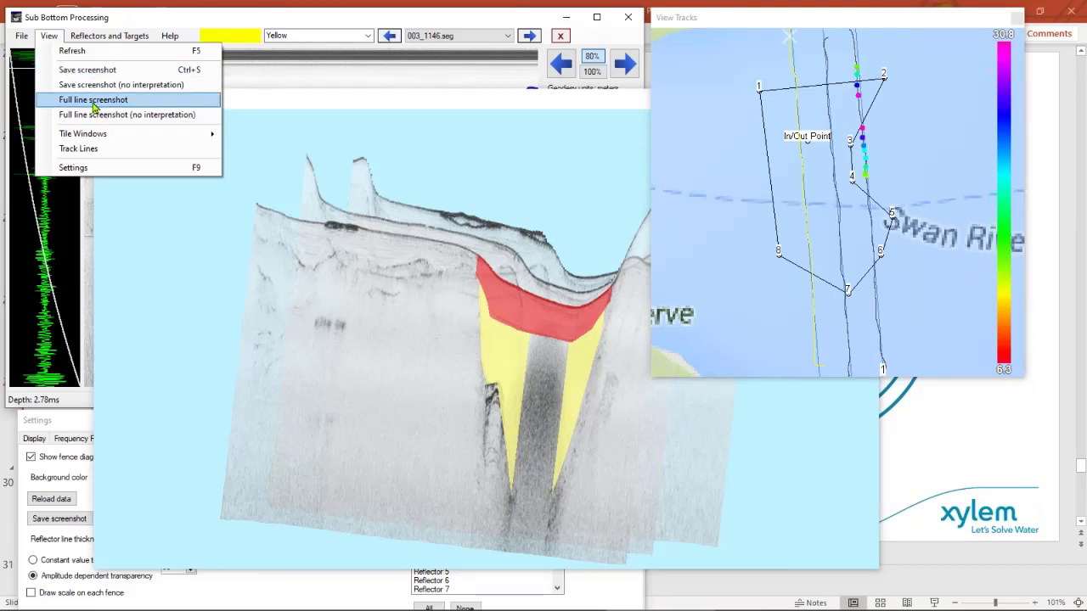
{"action": "left_click", "coordinate": [87, 70]}
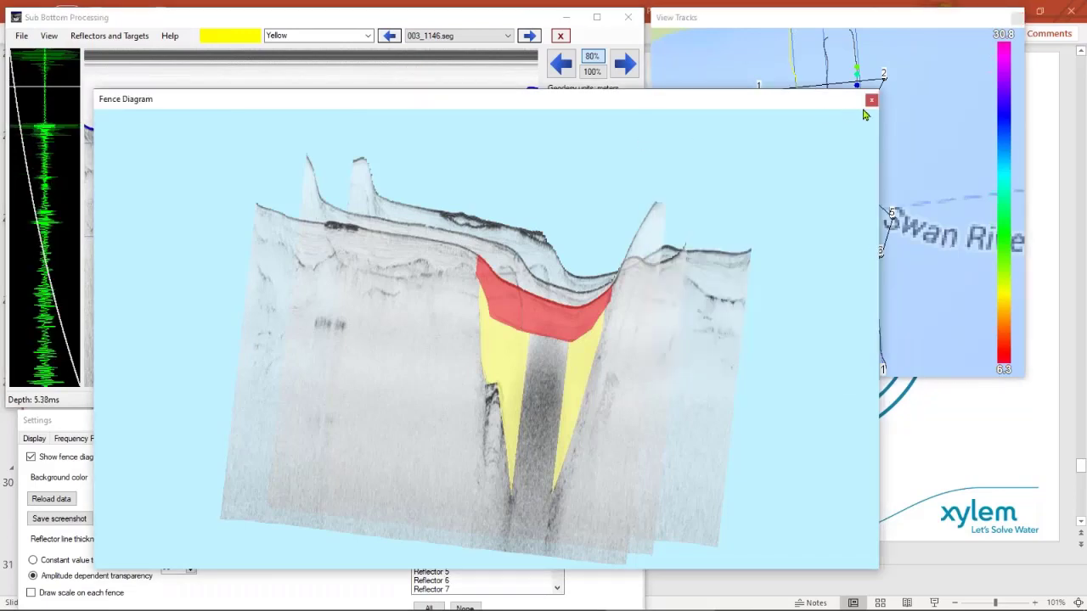
{"action": "left_click", "coordinate": [872, 100]}
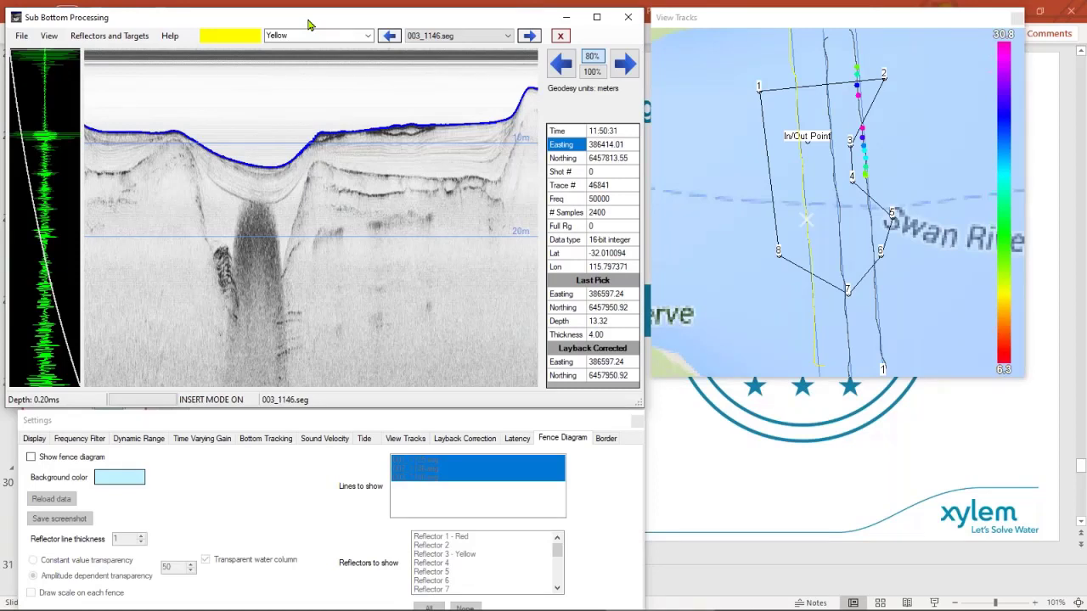
Look over the target visibility and reflector and target deletion options, and close the Sub Bottom Processing program.
{"action": "left_click", "coordinate": [136, 37]}
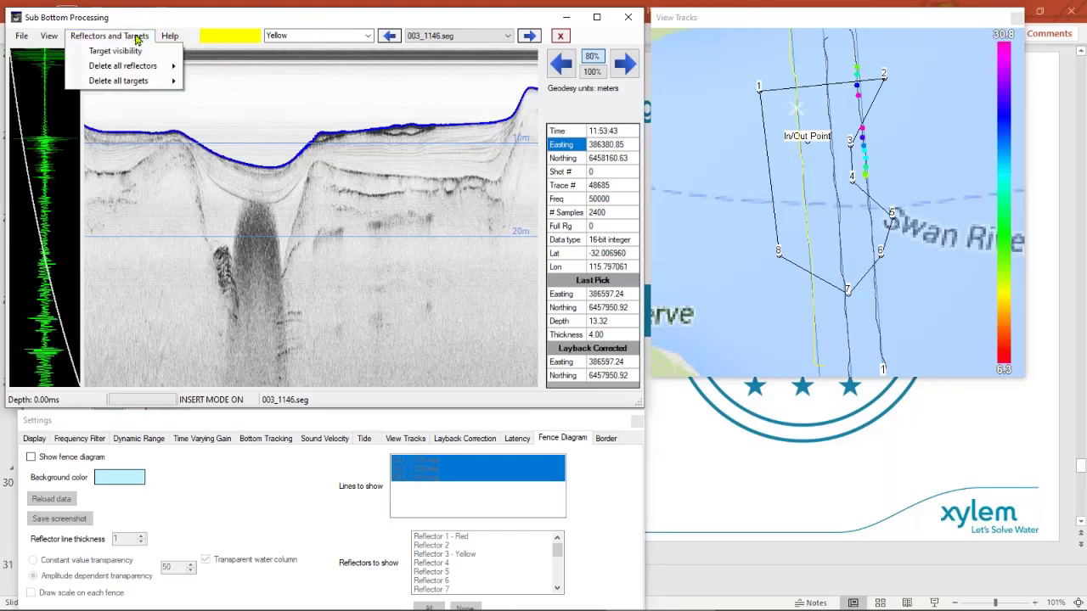
{"action": "left_click", "coordinate": [135, 37]}
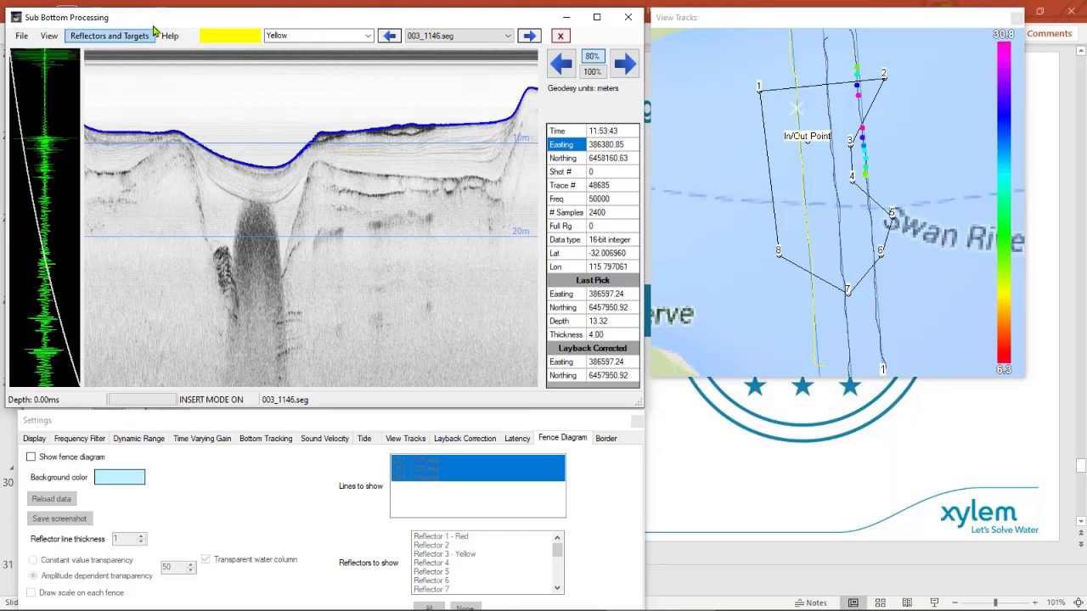
{"action": "left_click", "coordinate": [629, 18]}
{"action": "left_click", "coordinate": [298, 227]}
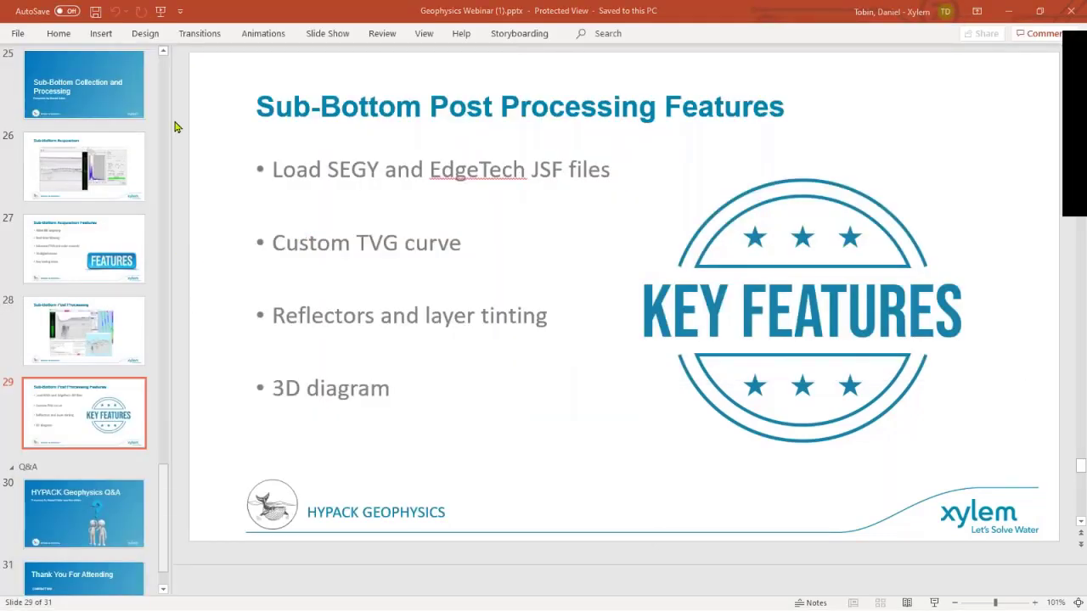
Start the PowerPoint slide show from the Sub-Bottom Post Processing Features slide and advance to the HYPACK Geophysics Q&A slide.
{"action": "key", "text": "shift+F5"}
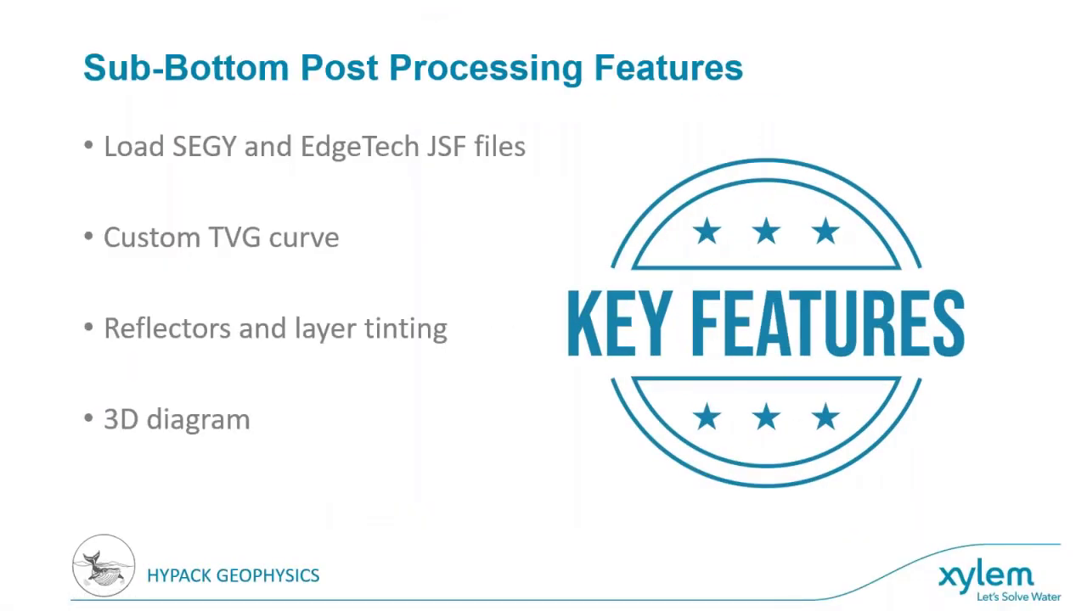
{"action": "key", "text": "Right"}
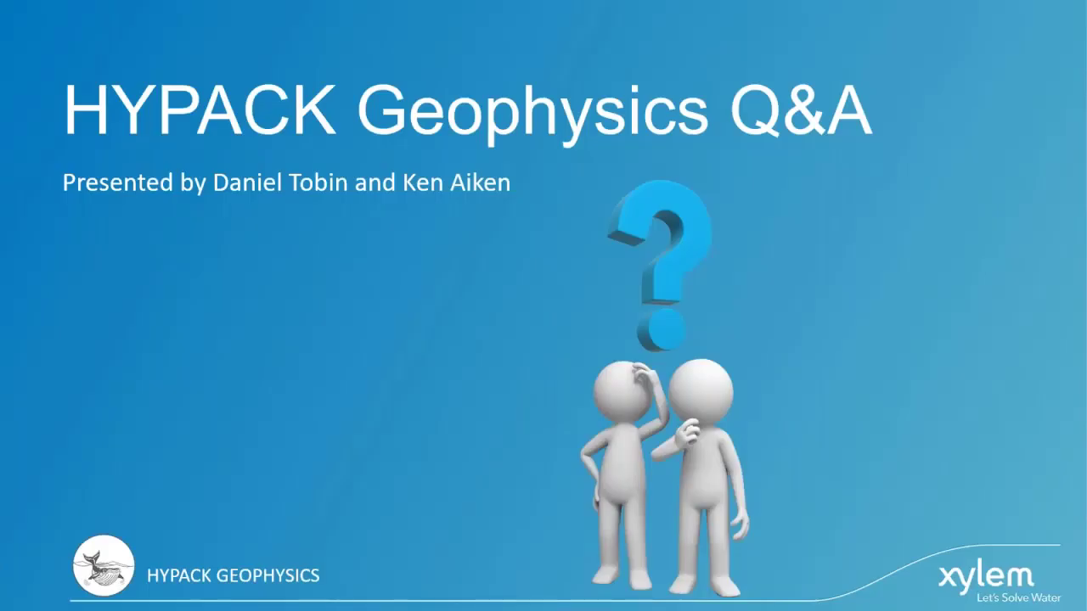